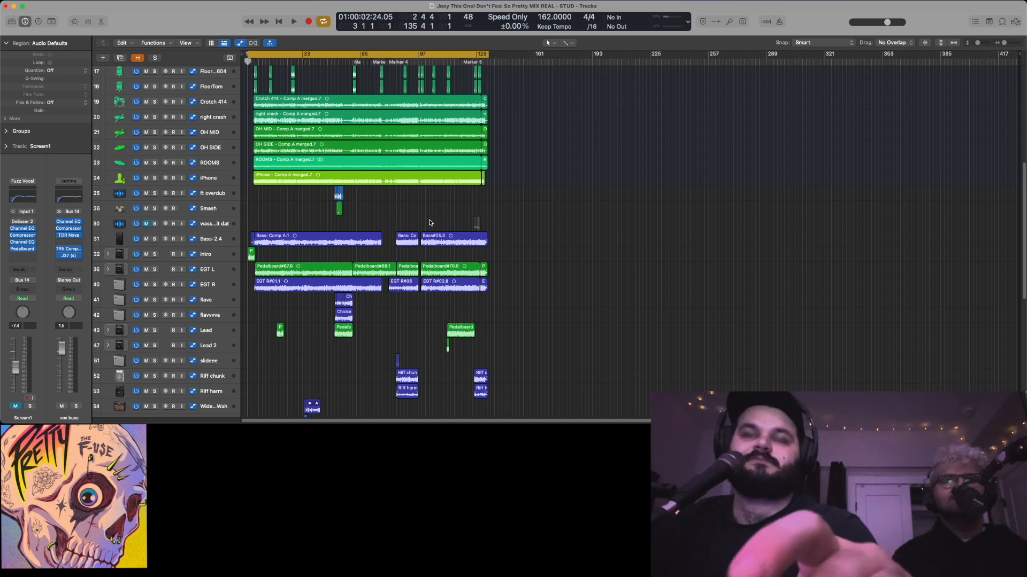
Select the iPhone track and toggle the zoom on its region
{"action": "left_click", "coordinate": [340, 175]}
{"action": "key", "text": "z"}
{"action": "key", "text": "z"}
{"action": "key", "text": "z"}
{"action": "key", "text": "z"}
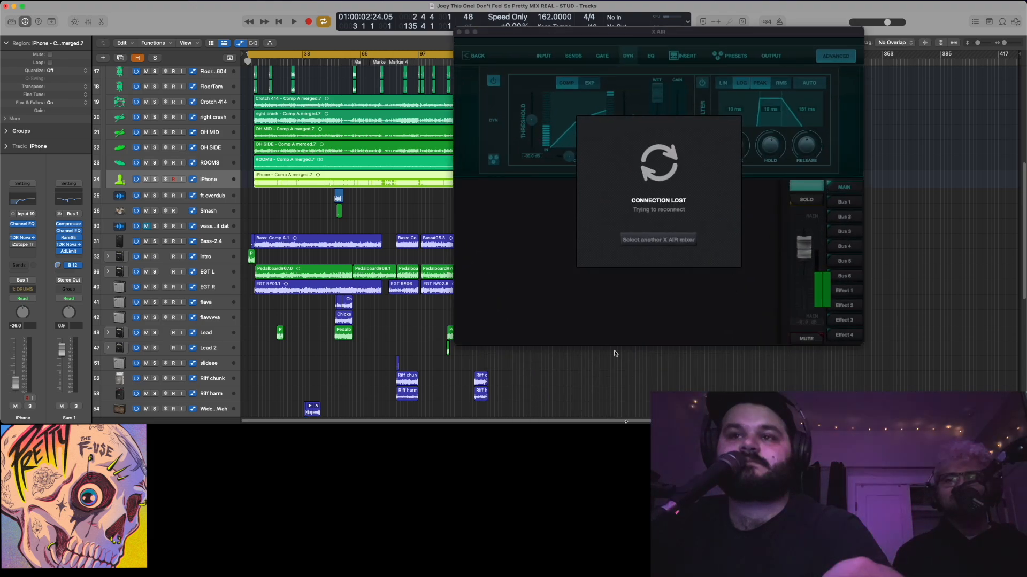
Switch to the X AIR mixer, shape channel 4's EQ with low-mid and upper-mid cuts plus a high-shelf boost, and minimize it
{"action": "left_click", "coordinate": [650, 56]}
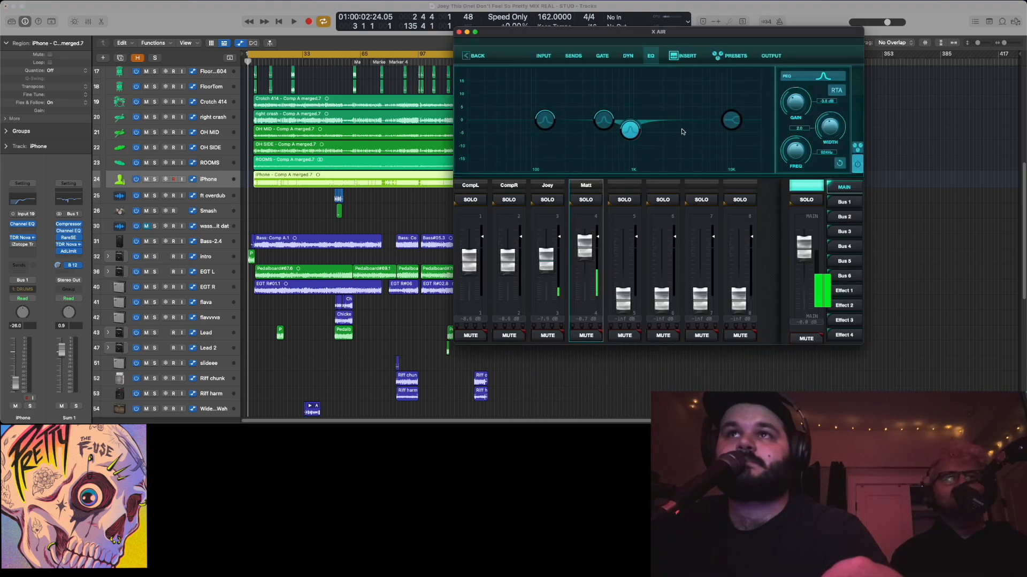
{"action": "left_click_drag", "start_coordinate": [604, 120], "coordinate": [730, 104]}
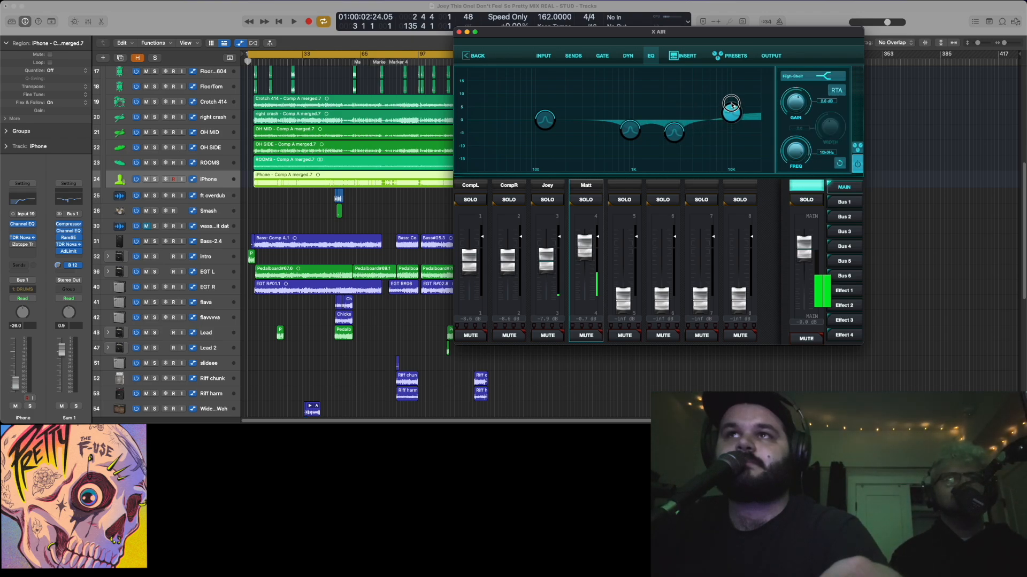
{"action": "left_click_drag", "start_coordinate": [545, 118], "coordinate": [582, 128]}
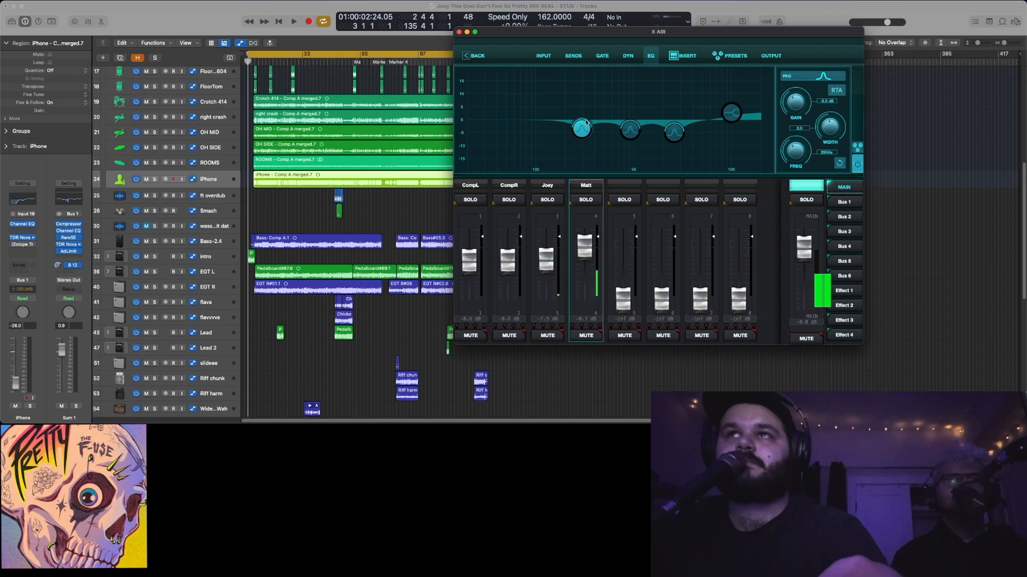
{"action": "left_click", "coordinate": [467, 33]}
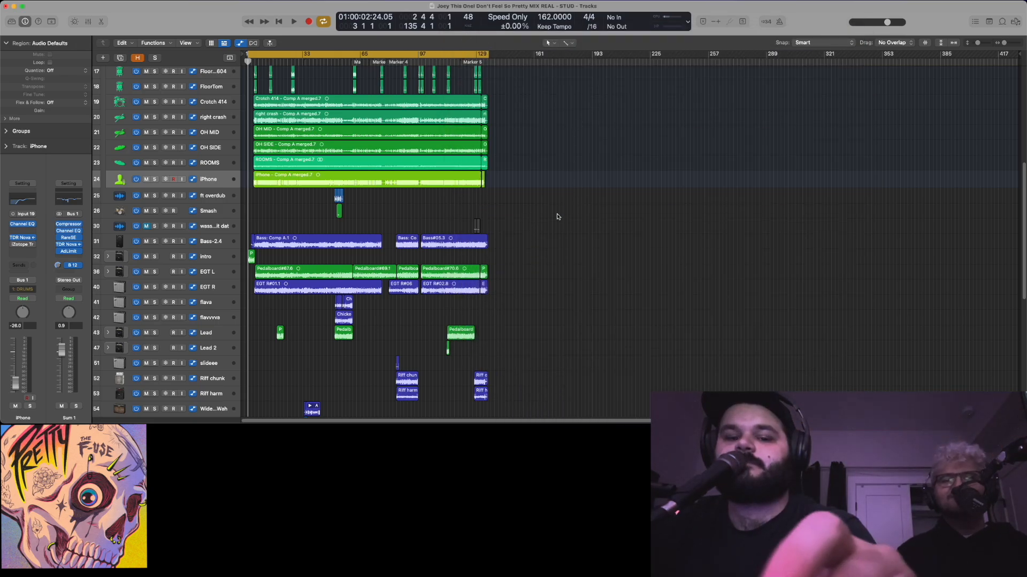
Adjust the arrangement's horizontal zoom so the whole song from bar 1 to the end fits in view
{"action": "key", "text": "z"}
{"action": "key", "text": "super+Right"}
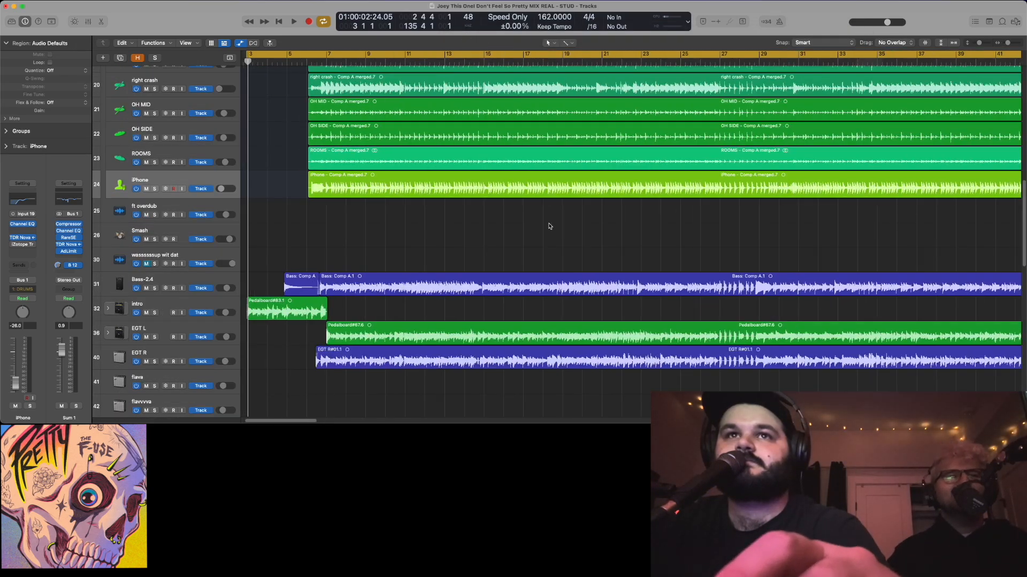
{"action": "key", "text": "super+Left"}
{"action": "key", "text": "super+Left"}
{"action": "key", "text": "super+Left"}
{"action": "key", "text": "super+Left"}
{"action": "key", "text": "super+Left"}
{"action": "key", "text": "super+Left"}
{"action": "key", "text": "super+Left"}
{"action": "key", "text": "super+Left"}
{"action": "key", "text": "super+Left"}
{"action": "key", "text": "super+Left"}
{"action": "key", "text": "super+Right"}
{"action": "key", "text": "super+Right"}
{"action": "key", "text": "super+Right"}
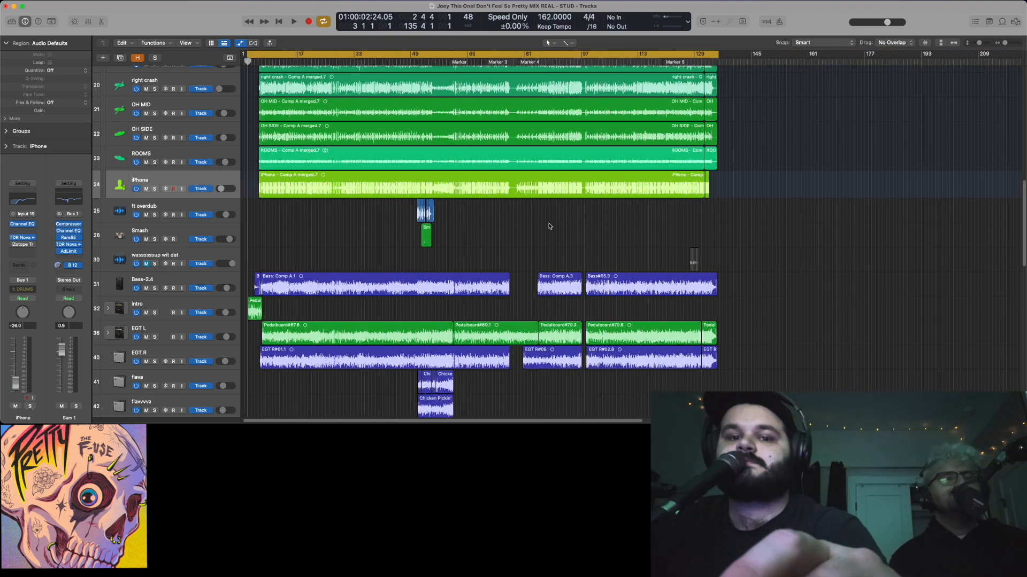
{"action": "scroll", "coordinate": [548, 224], "scroll_direction": "left", "scroll_amount": 1}
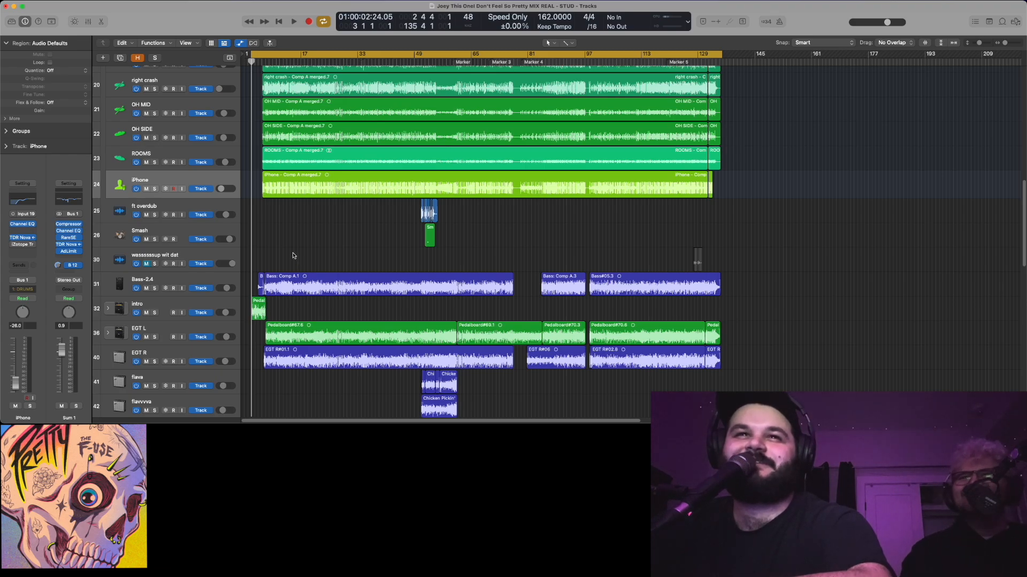
Survey the session's tracks from the drums down to the vocals and back to the kick tracks
{"action": "scroll", "coordinate": [344, 262], "scroll_direction": "up", "scroll_amount": 5}
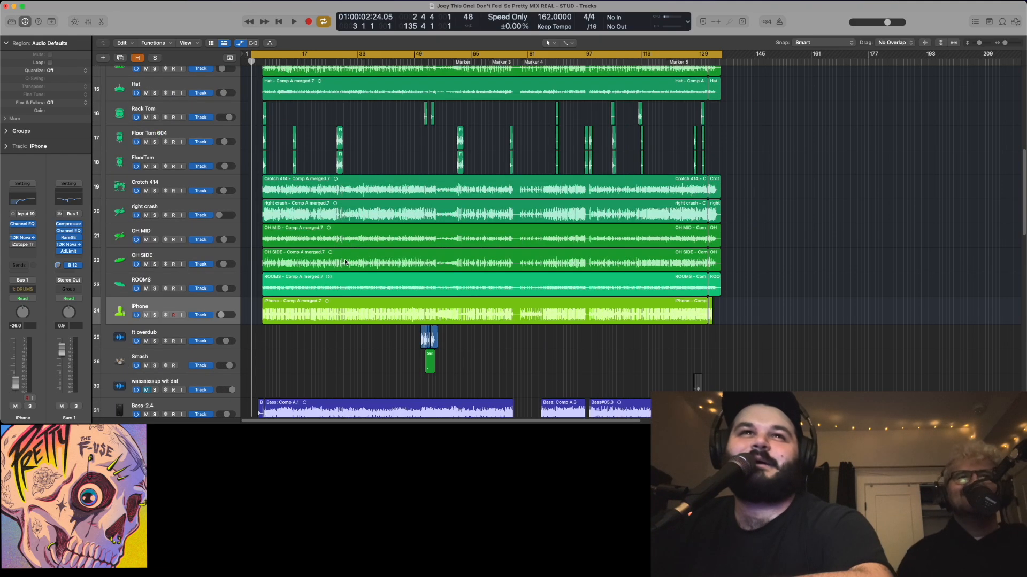
{"action": "scroll", "coordinate": [344, 262], "scroll_direction": "down", "scroll_amount": 12}
{"action": "scroll", "coordinate": [344, 262], "scroll_direction": "down", "scroll_amount": 10}
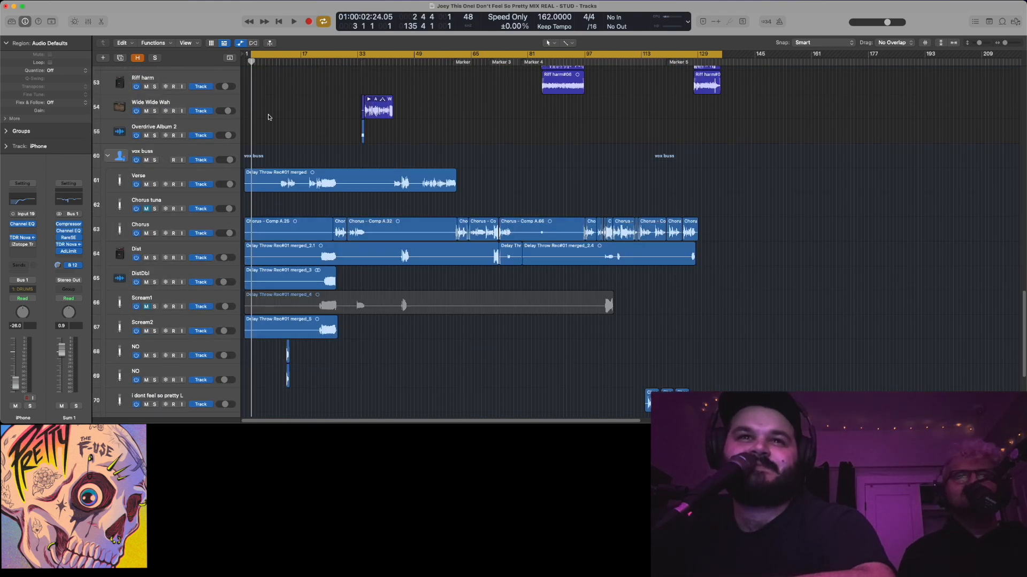
{"action": "scroll", "coordinate": [268, 117], "scroll_direction": "up", "scroll_amount": 20}
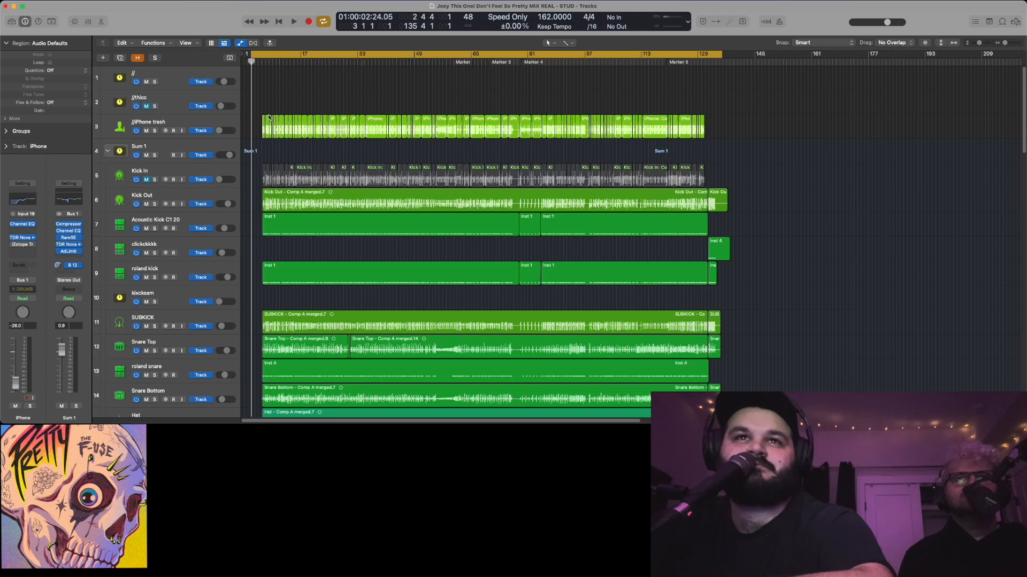
{"action": "scroll", "coordinate": [420, 163], "scroll_direction": "down", "scroll_amount": 1}
{"action": "scroll", "coordinate": [424, 176], "scroll_direction": "down", "scroll_amount": 5}
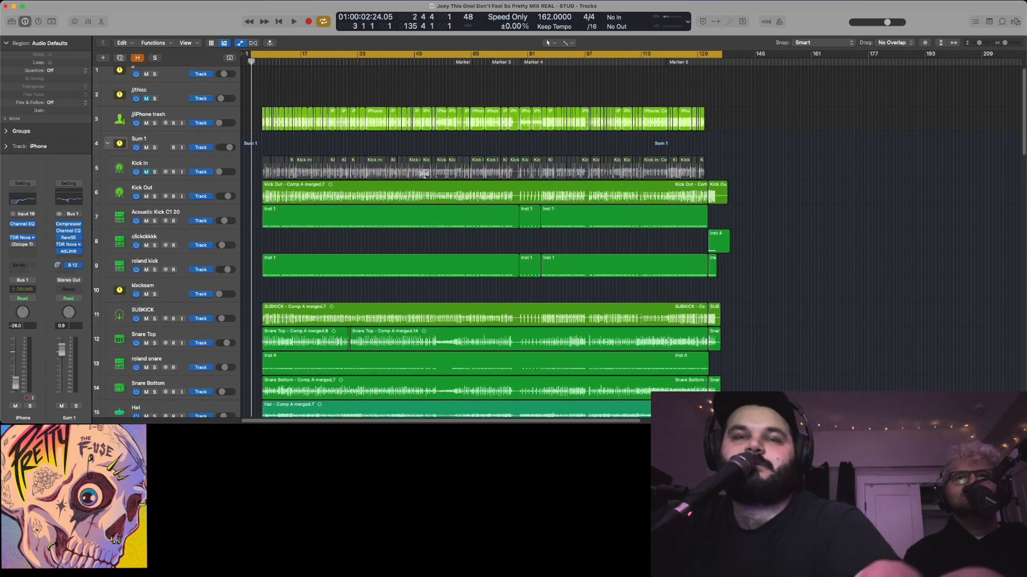
{"action": "scroll", "coordinate": [426, 176], "scroll_direction": "down", "scroll_amount": 4}
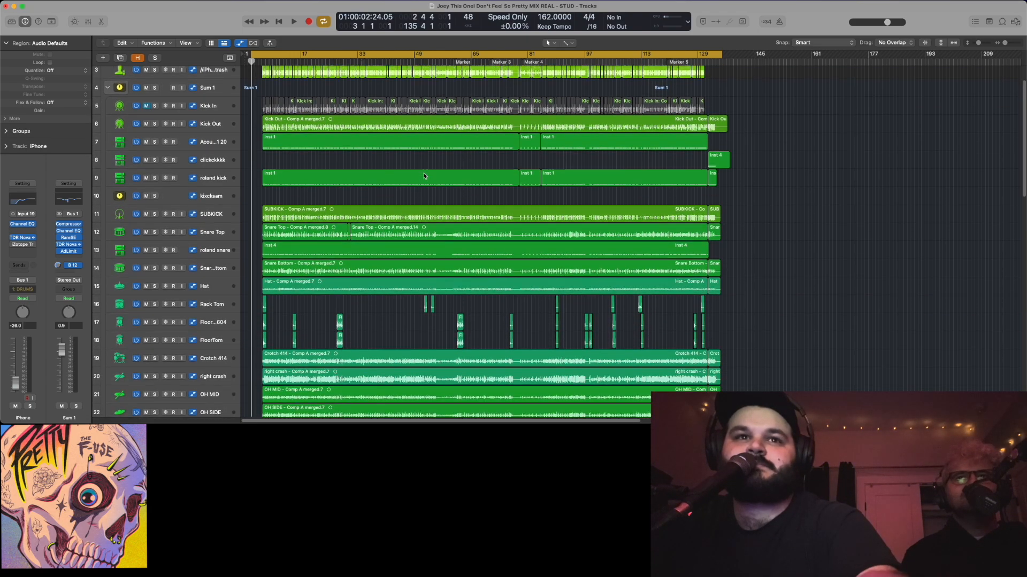
Select all the drum regions from the iPhone trash track down to the iPhone track and fit them in view
{"action": "scroll", "coordinate": [430, 179], "scroll_direction": "down", "scroll_amount": 4}
{"action": "left_click_drag", "start_coordinate": [807, 377], "coordinate": [254, 76]}
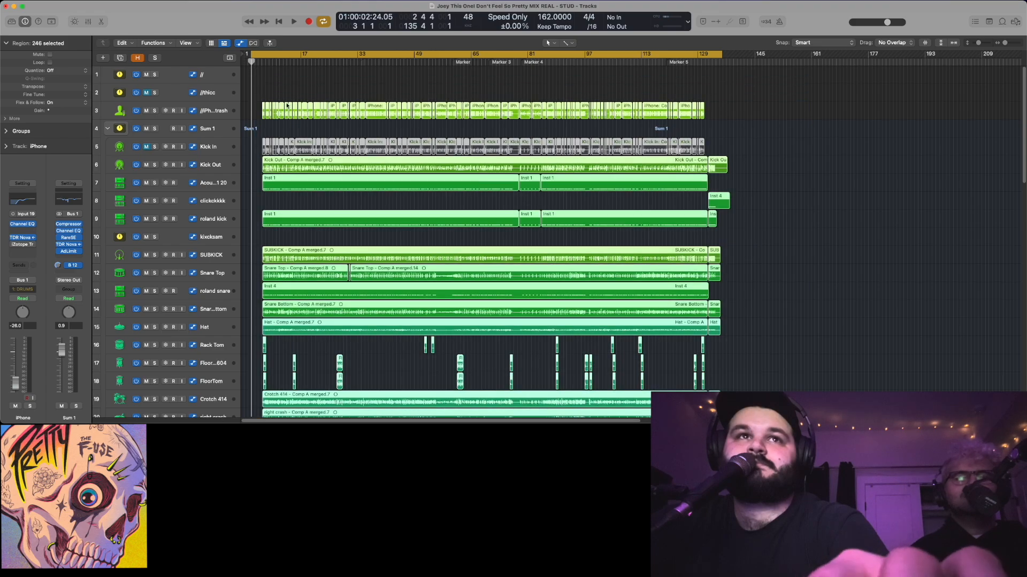
{"action": "scroll", "coordinate": [374, 138], "scroll_direction": "down", "scroll_amount": 4}
{"action": "scroll", "coordinate": [374, 138], "scroll_direction": "down", "scroll_amount": 4}
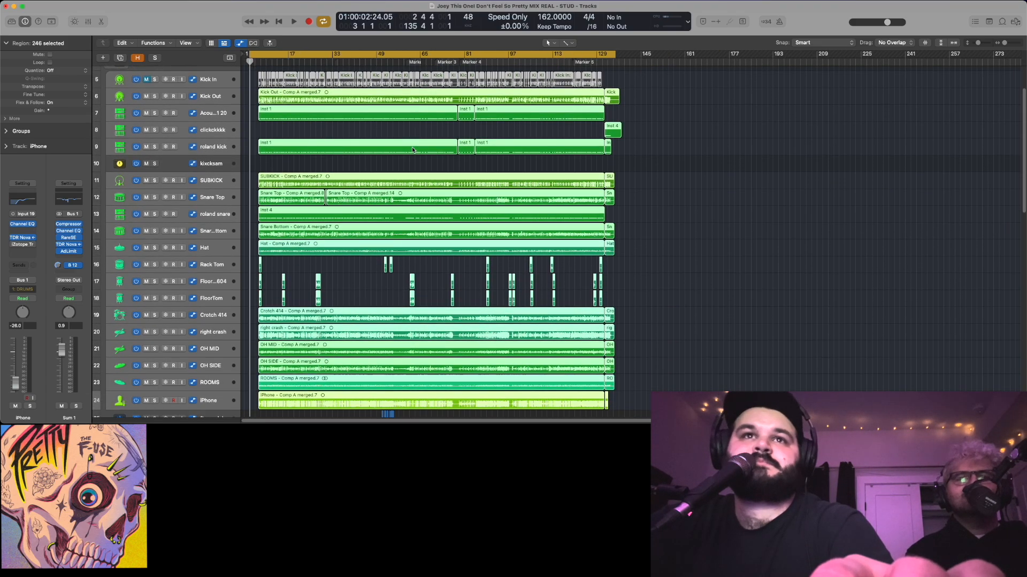
{"action": "scroll", "coordinate": [682, 186], "scroll_direction": "down", "scroll_amount": 3}
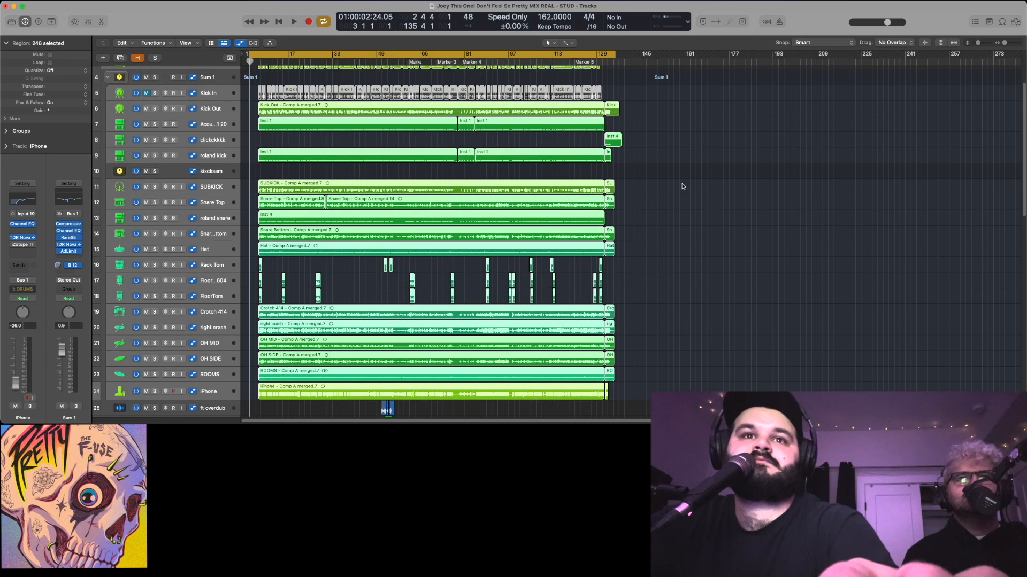
{"action": "scroll", "coordinate": [682, 187], "scroll_direction": "down", "scroll_amount": 3}
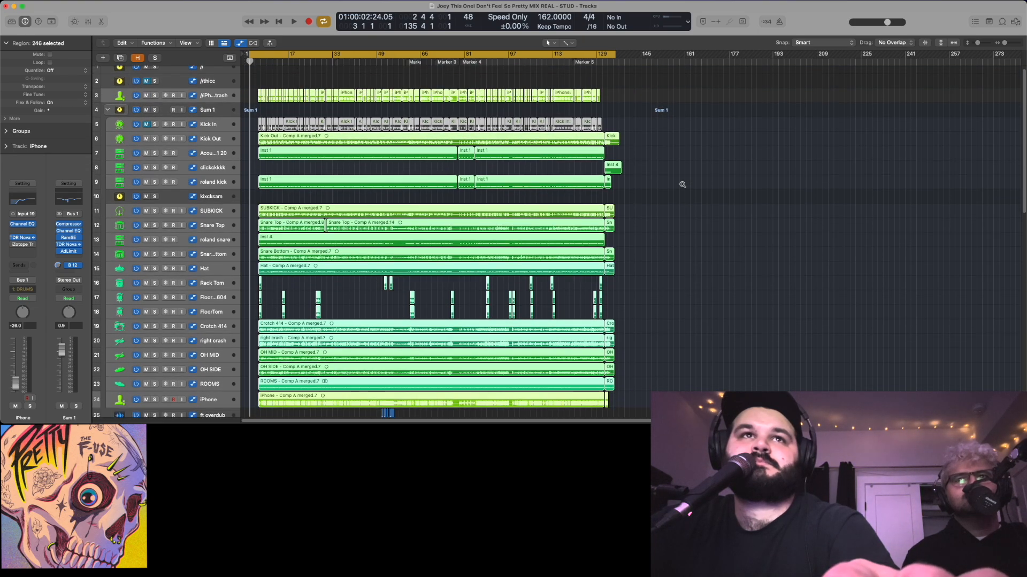
{"action": "scroll", "coordinate": [682, 186], "scroll_direction": "up", "scroll_amount": 1}
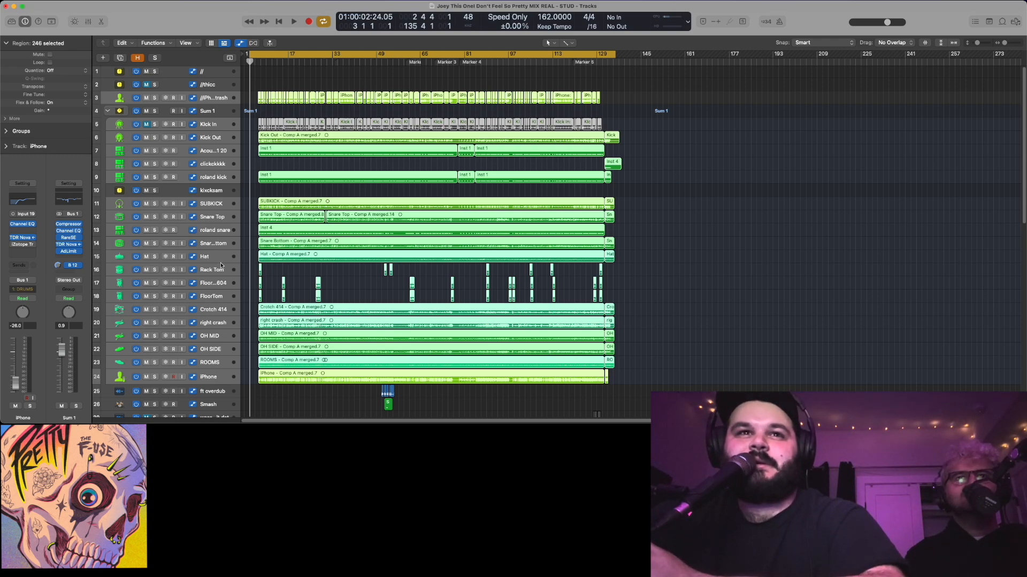
Inspect the Hat, Snare Bottom, kixcksam and roland snare tracks one after another
{"action": "left_click_drag", "start_coordinate": [220, 261], "coordinate": [220, 264]}
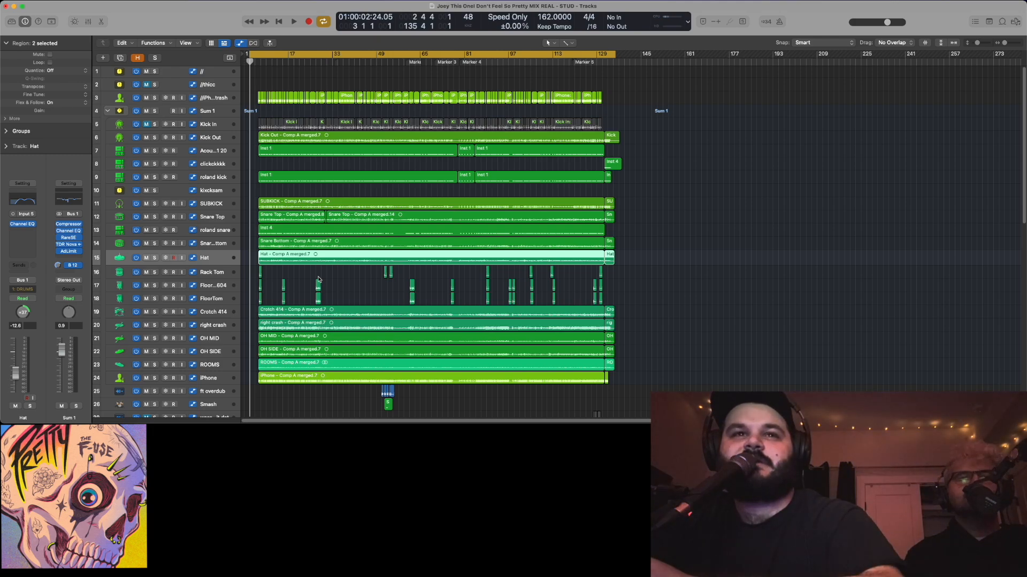
{"action": "left_click", "coordinate": [369, 284]}
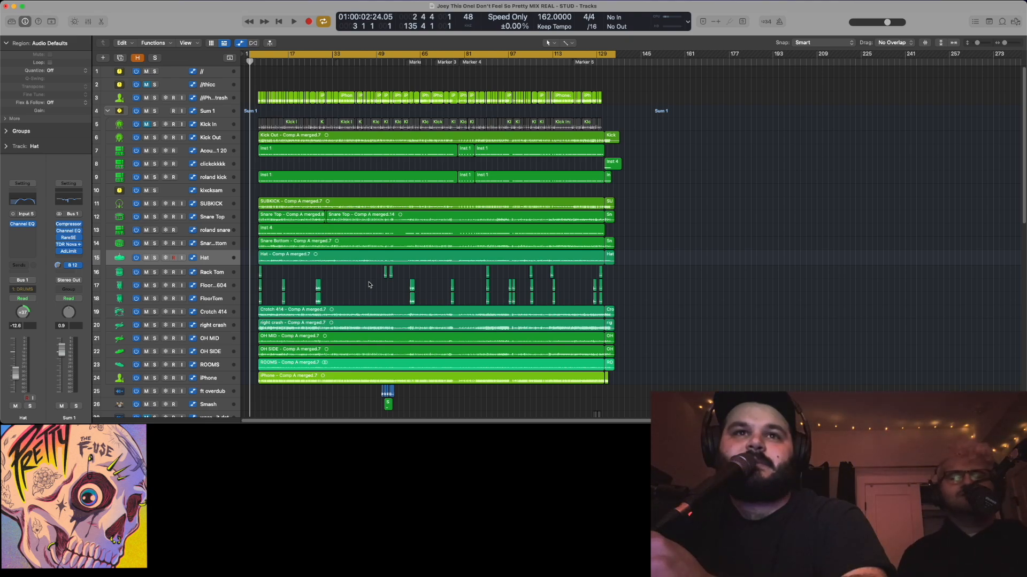
{"action": "left_click", "coordinate": [228, 250]}
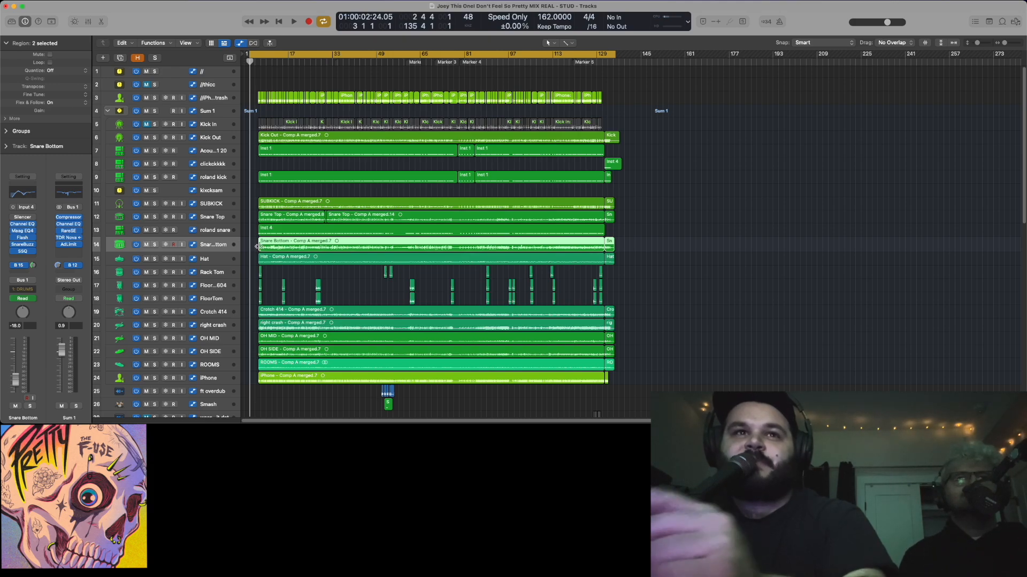
{"action": "scroll", "coordinate": [354, 246], "scroll_direction": "up", "scroll_amount": 3}
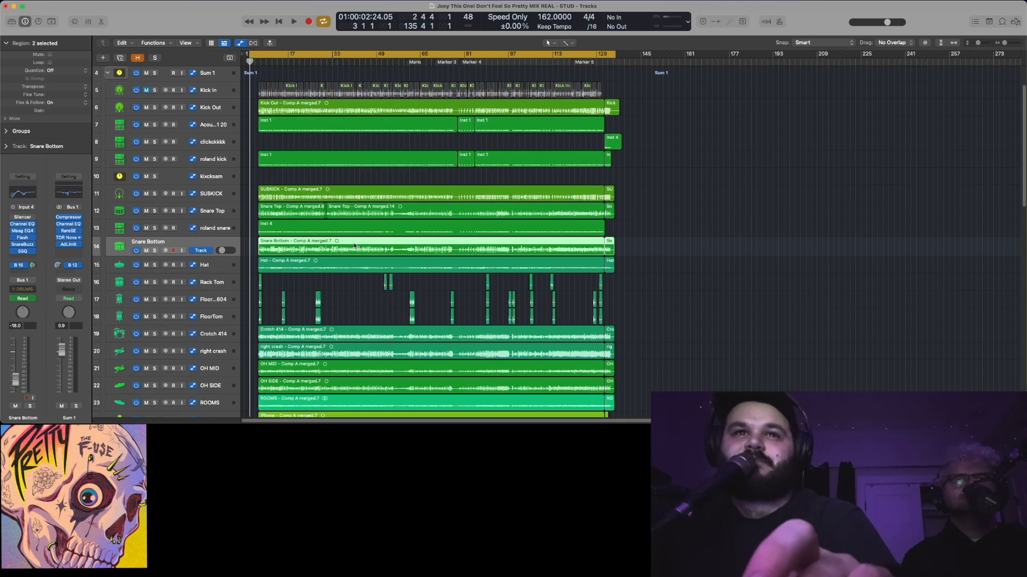
{"action": "scroll", "coordinate": [354, 246], "scroll_direction": "right", "scroll_amount": 1}
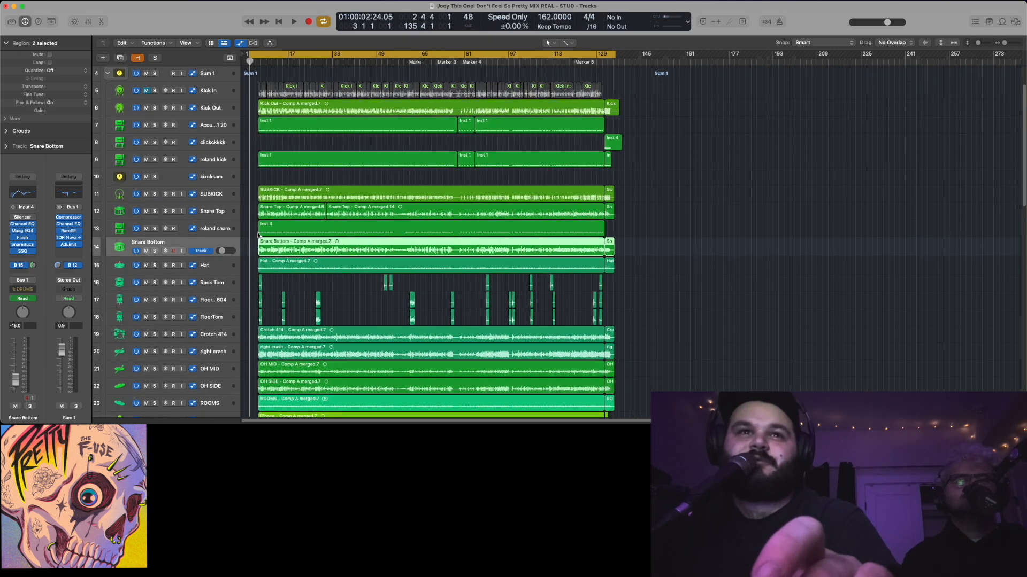
{"action": "left_click", "coordinate": [217, 173]}
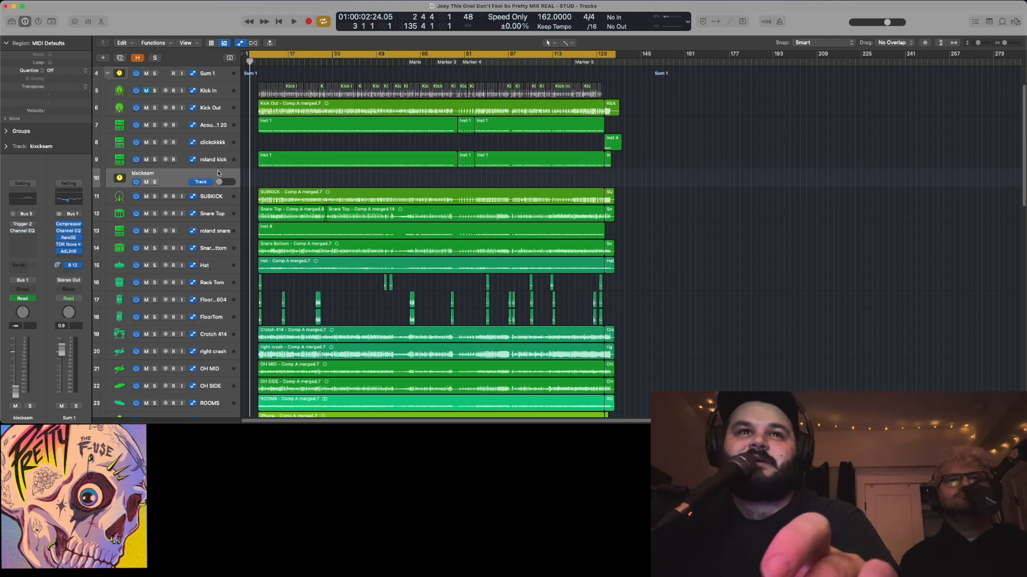
{"action": "left_click", "coordinate": [223, 235]}
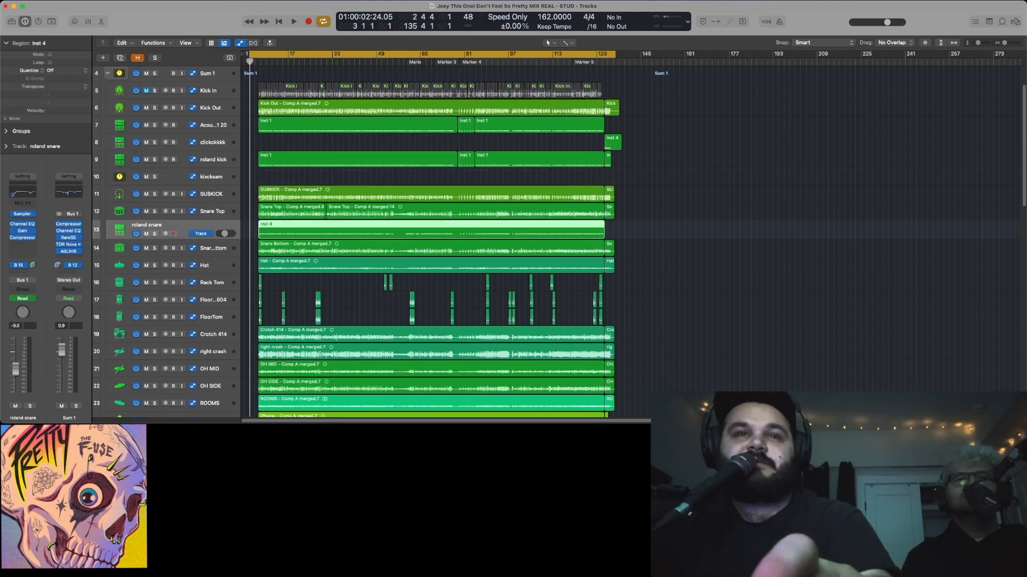
{"action": "scroll", "coordinate": [320, 231], "scroll_direction": "up", "scroll_amount": 3}
{"action": "scroll", "coordinate": [321, 231], "scroll_direction": "up", "scroll_amount": 2}
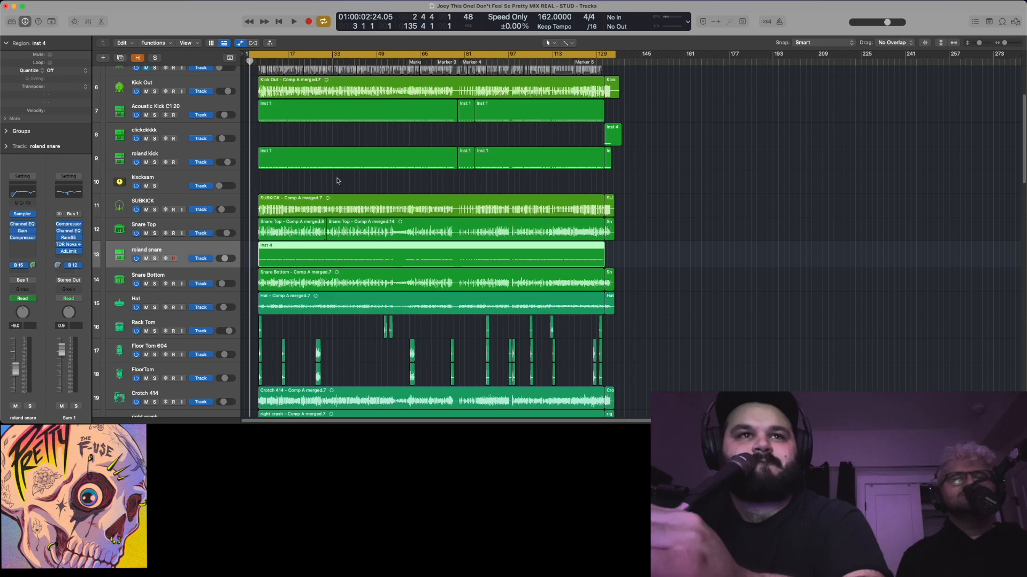
Compare the channel strips of the clickckkkk, roland kick and Acoustic Kick C1 20 sample tracks
{"action": "left_click", "coordinate": [166, 132]}
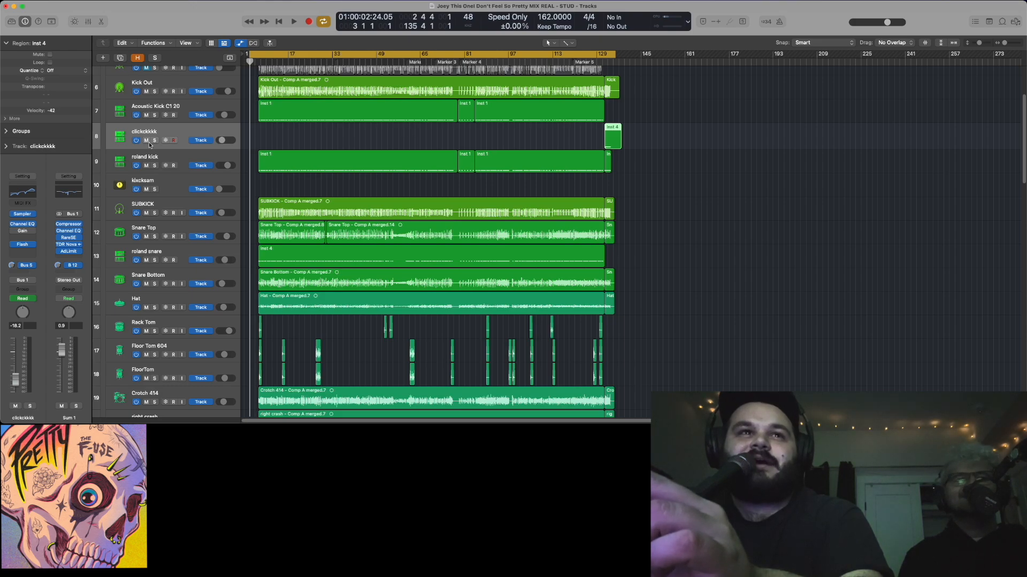
{"action": "left_click", "coordinate": [122, 160]}
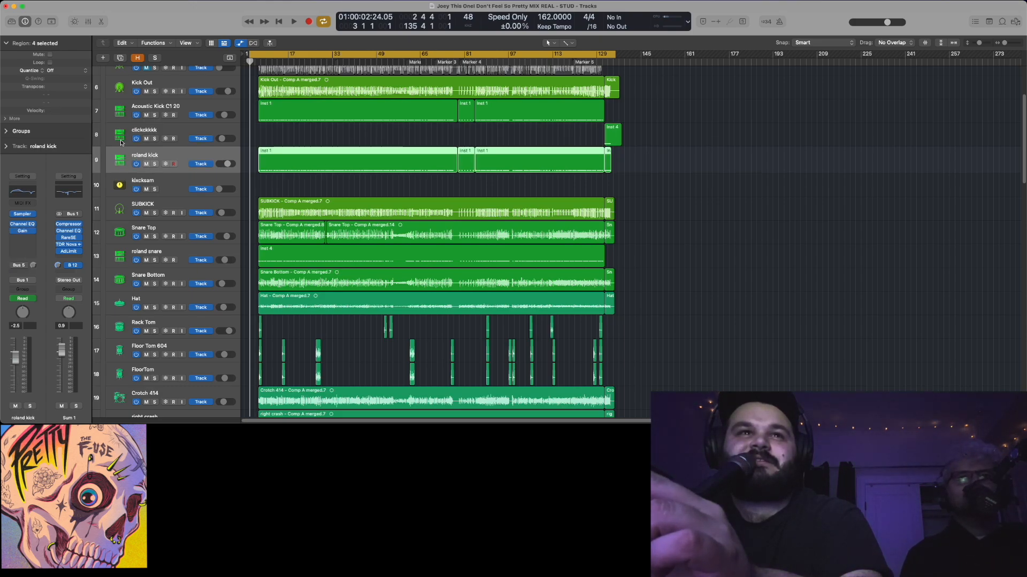
{"action": "left_click", "coordinate": [121, 139]}
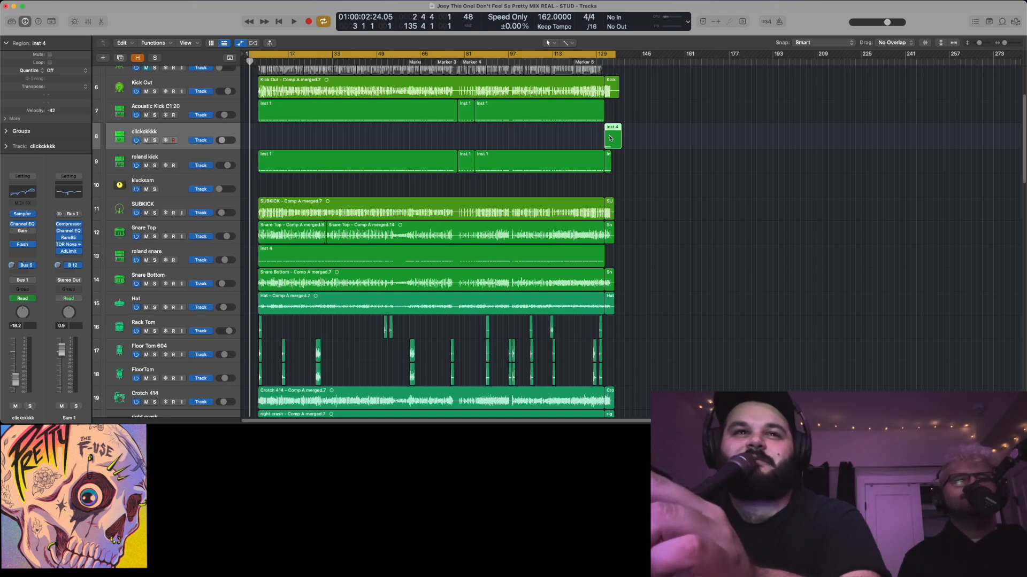
{"action": "left_click", "coordinate": [176, 159]}
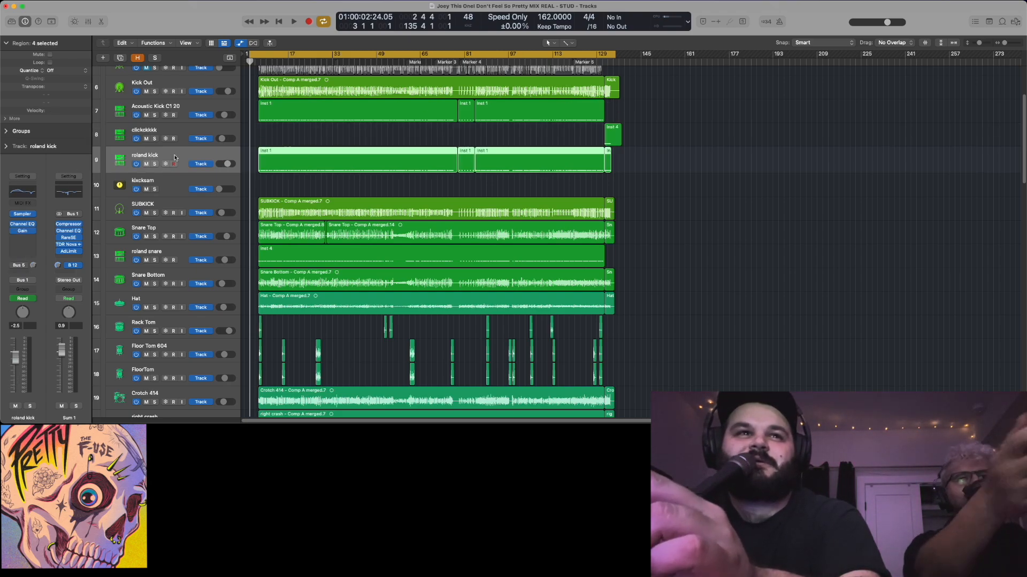
{"action": "left_click", "coordinate": [173, 133]}
{"action": "left_click", "coordinate": [167, 111]}
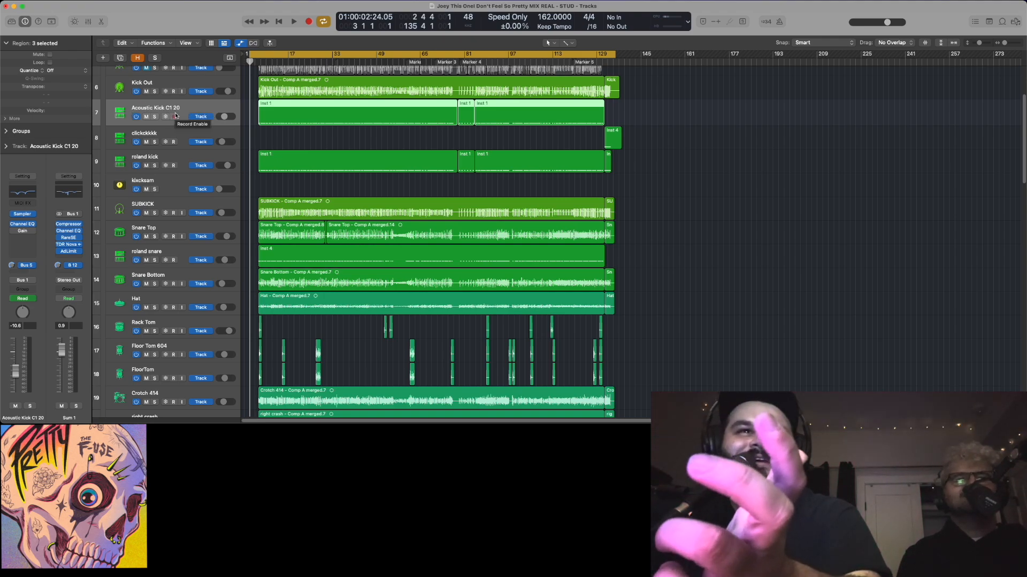
{"action": "left_click", "coordinate": [175, 116]}
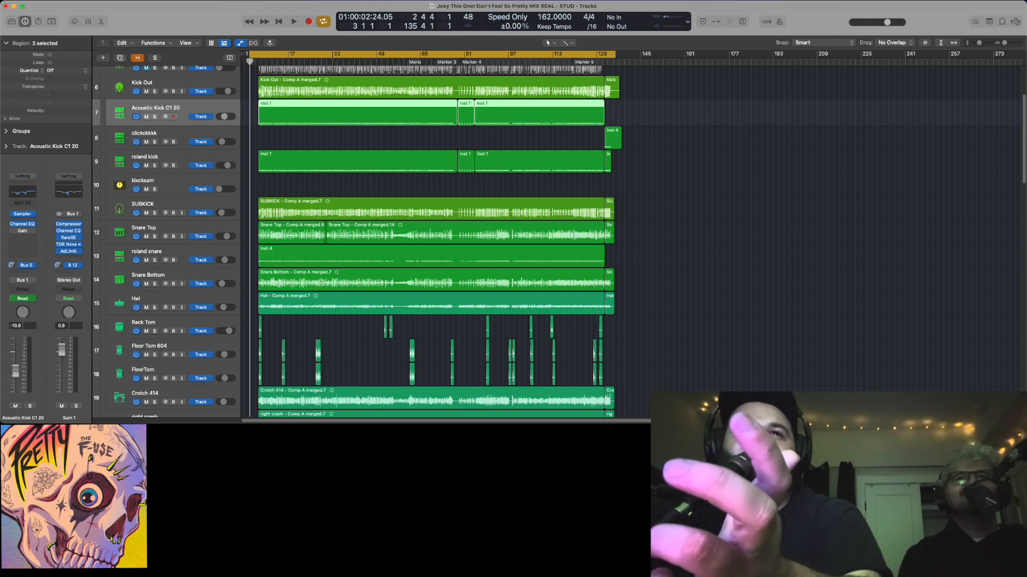
Examine the opening bars closely to compare the kick sample notes with the recorded Kick Out hits
{"action": "key", "text": "super+Right"}
{"action": "key", "text": "super+Right"}
{"action": "key", "text": "super+Right"}
{"action": "key", "text": "super+Right"}
{"action": "key", "text": "super+Right"}
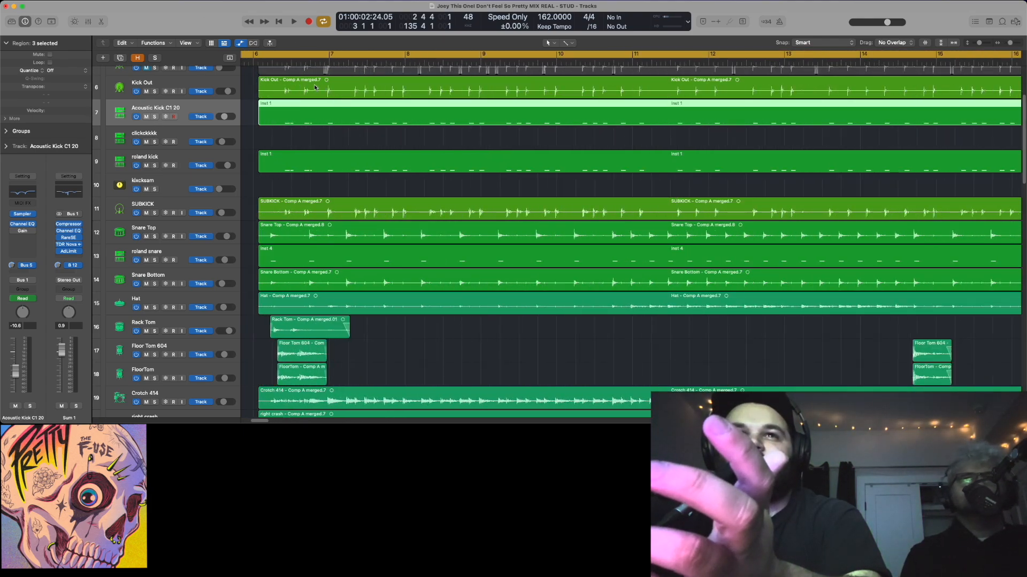
{"action": "key", "text": "super+Right"}
{"action": "key", "text": "super+Right"}
{"action": "key", "text": "super+Right"}
{"action": "key", "text": "super+Right"}
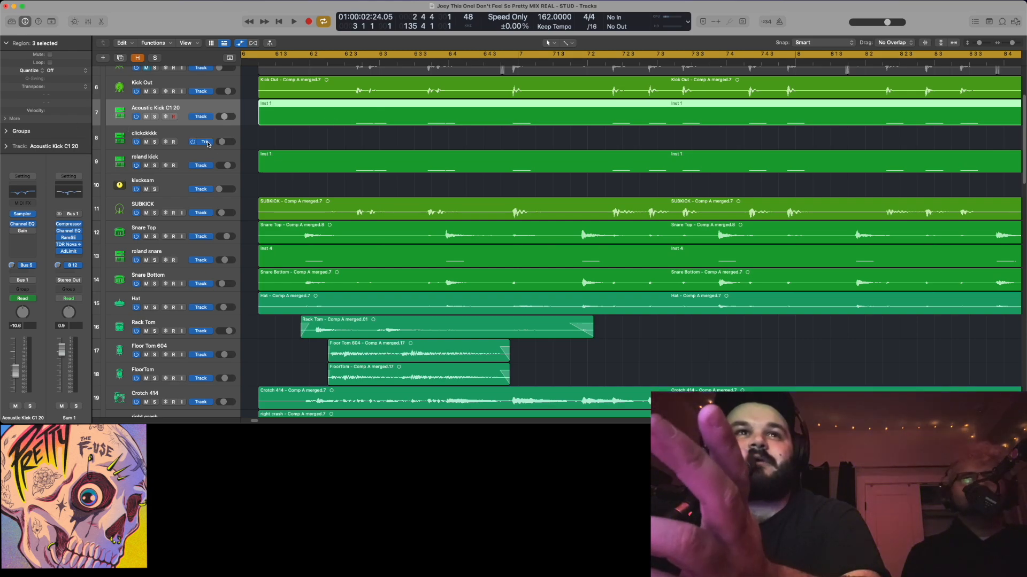
{"action": "key", "text": "super+Left"}
{"action": "key", "text": "super+Left"}
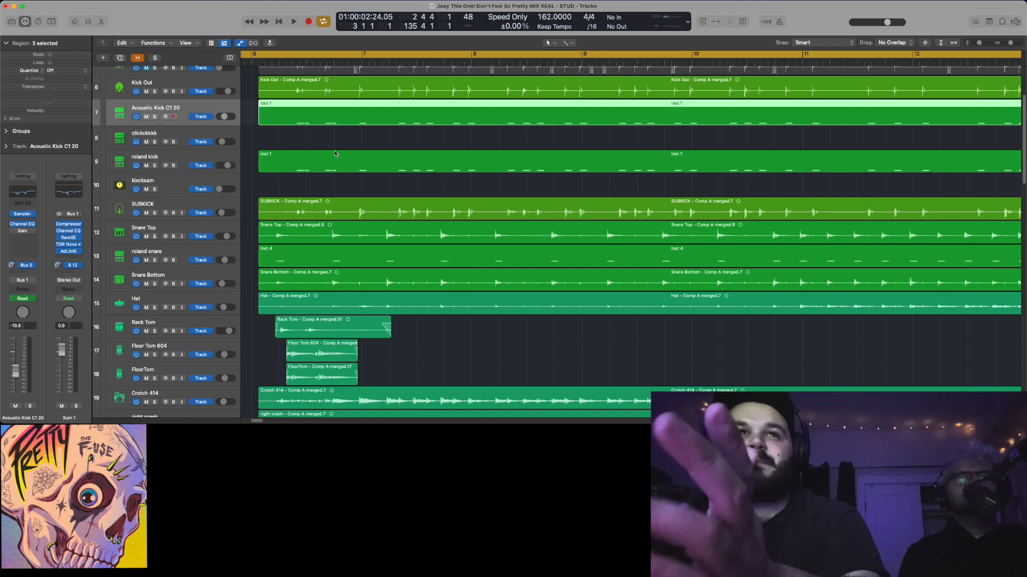
Compare the regions and channel strips of the Kick Out, Acoustic Kick C1 20 and roland kick tracks
{"action": "key", "text": "super+Left"}
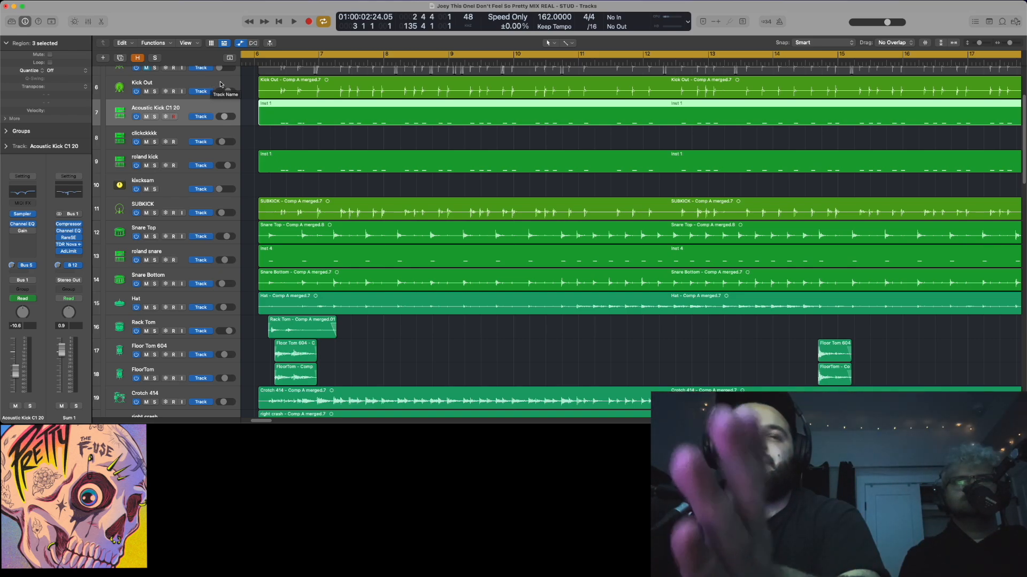
{"action": "left_click", "coordinate": [176, 83]}
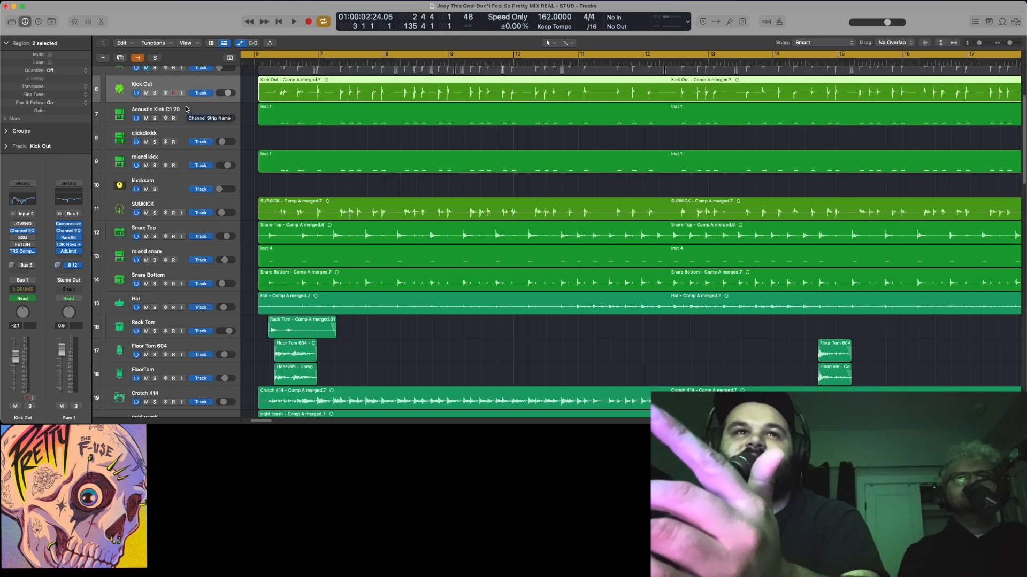
{"action": "left_click", "coordinate": [186, 109]}
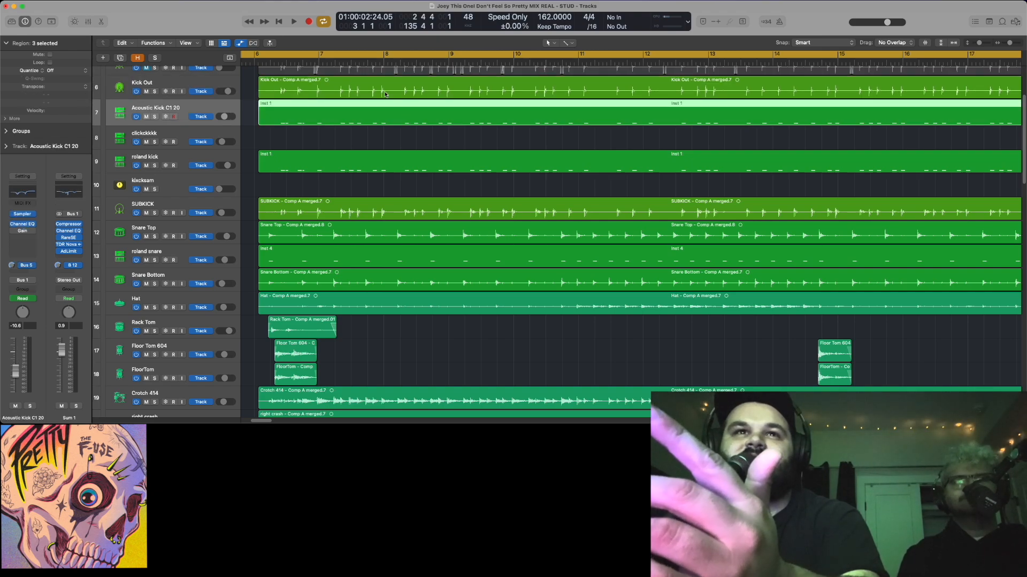
{"action": "left_click", "coordinate": [162, 163]}
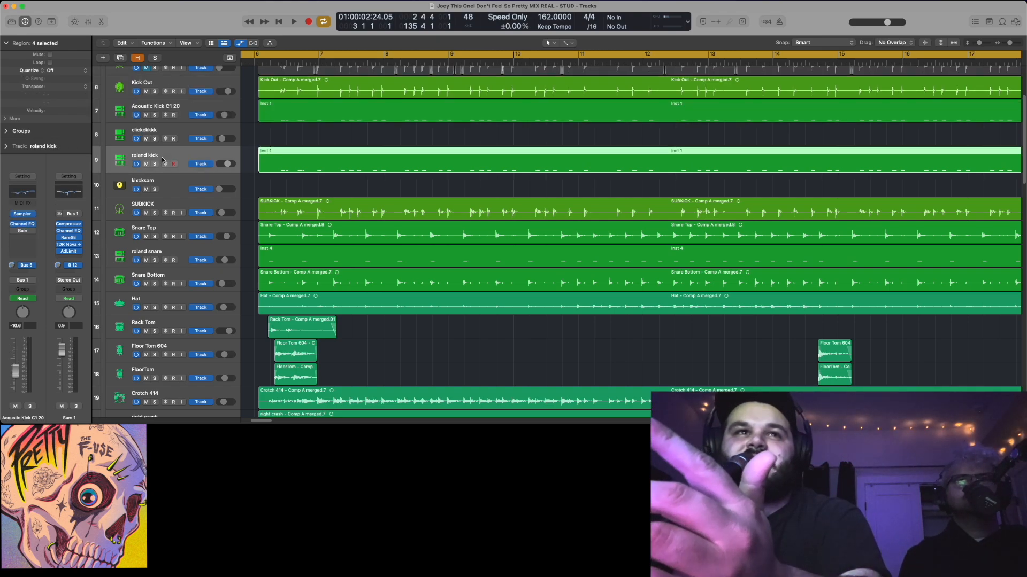
{"action": "left_click", "coordinate": [122, 257]}
{"action": "left_click", "coordinate": [118, 163]}
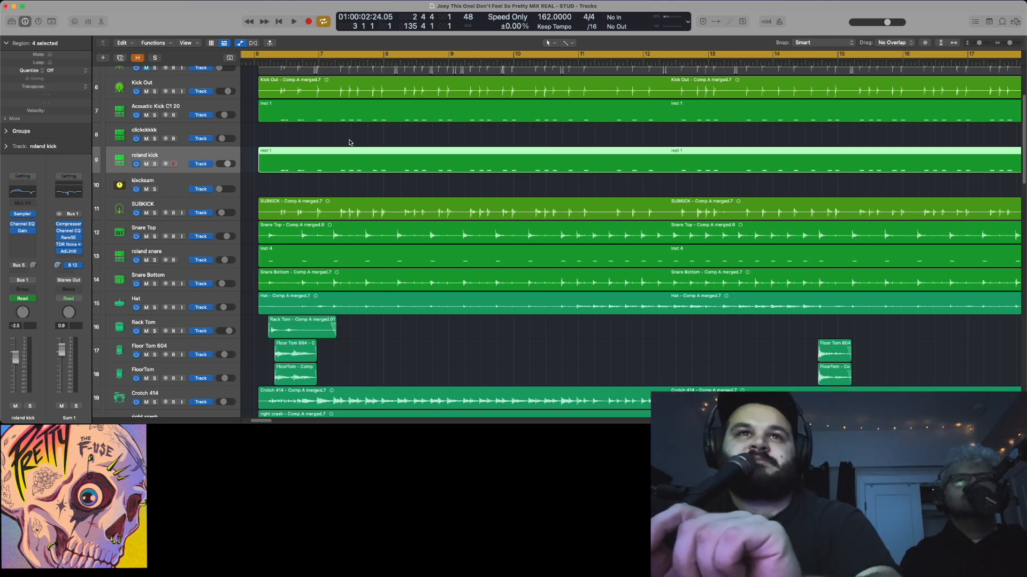
Solo the Kick Out track, select Kick In, and play the song from about bar 11
{"action": "scroll", "coordinate": [349, 143], "scroll_direction": "left", "scroll_amount": 5}
{"action": "scroll", "coordinate": [349, 142], "scroll_direction": "down", "scroll_amount": 5}
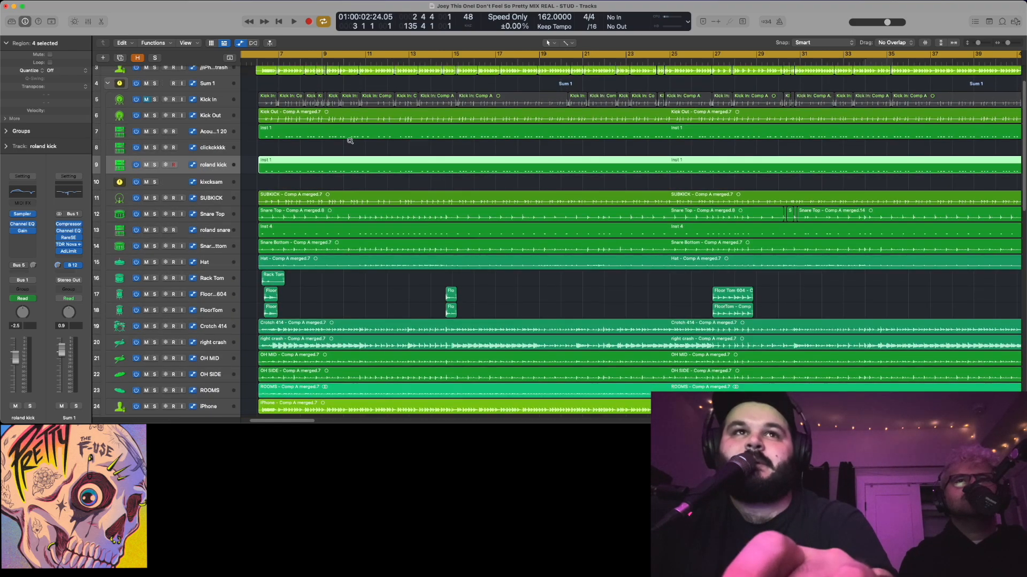
{"action": "scroll", "coordinate": [350, 142], "scroll_direction": "down", "scroll_amount": 3}
{"action": "left_click", "coordinate": [155, 122]}
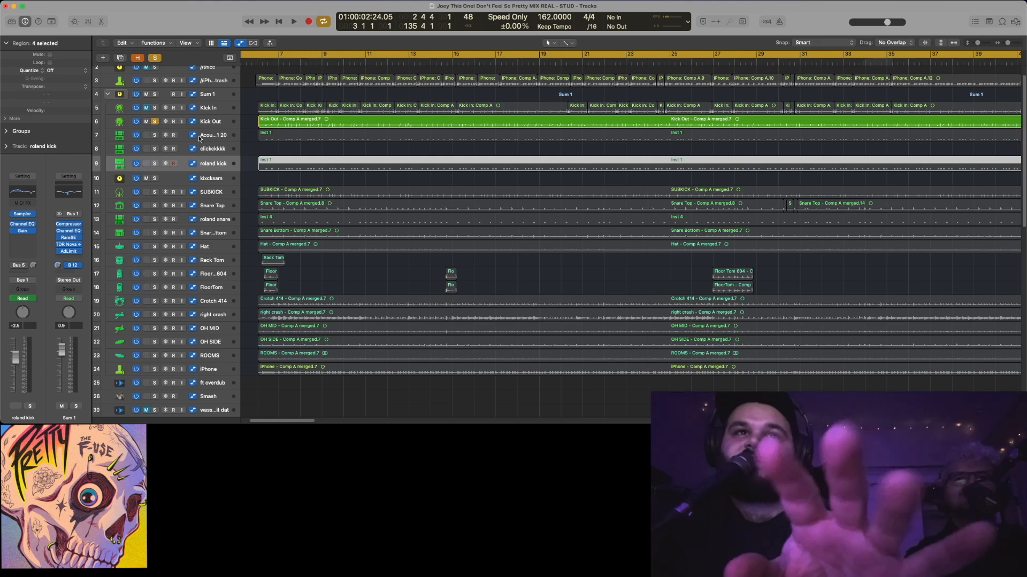
{"action": "left_click", "coordinate": [213, 110]}
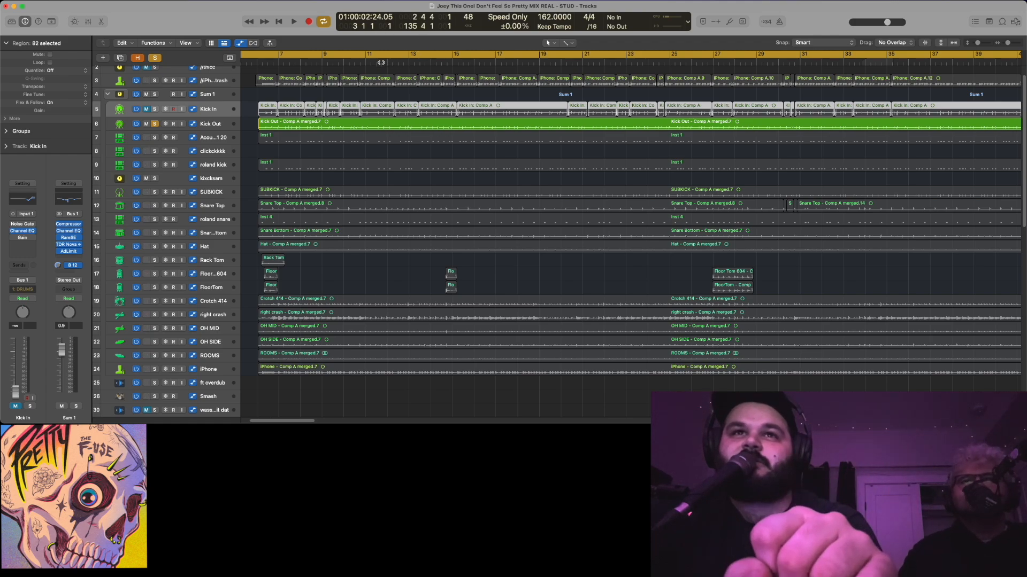
{"action": "left_click", "coordinate": [381, 62]}
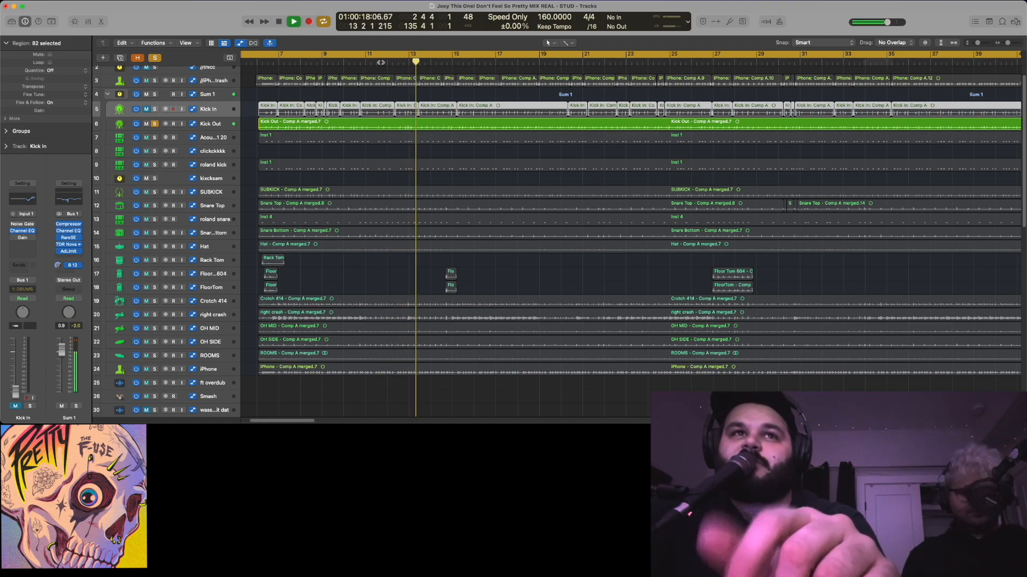
Inspect the Channel EQ curve on the Kick Out track during playback and close it again
{"action": "key", "text": "Down"}
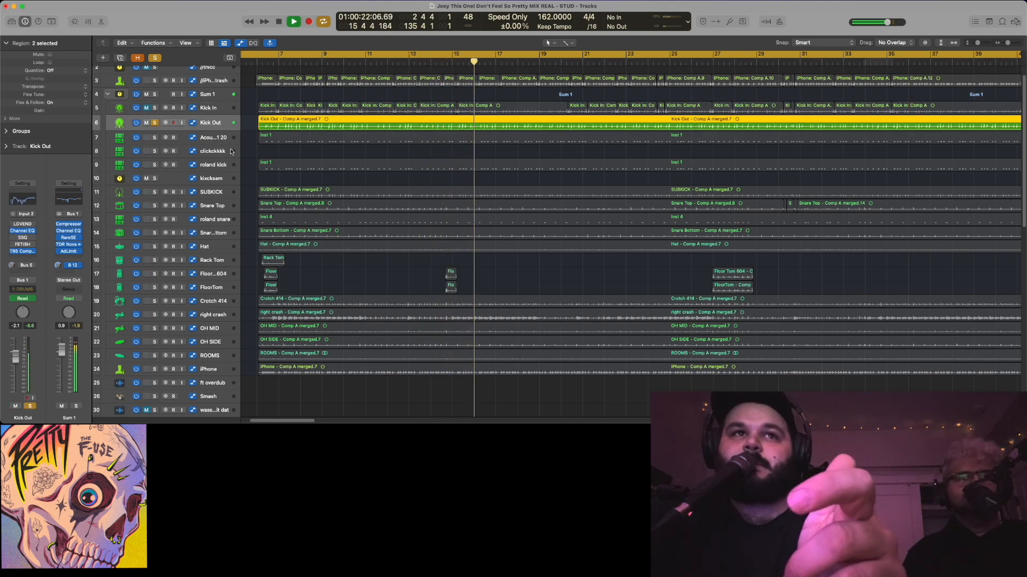
{"action": "left_click", "coordinate": [24, 199]}
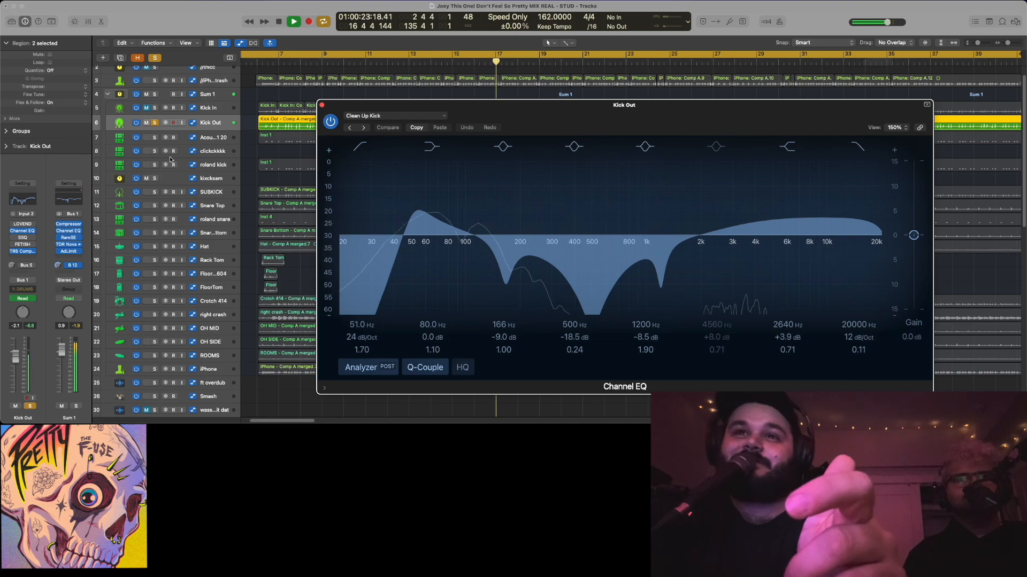
{"action": "left_click", "coordinate": [322, 105]}
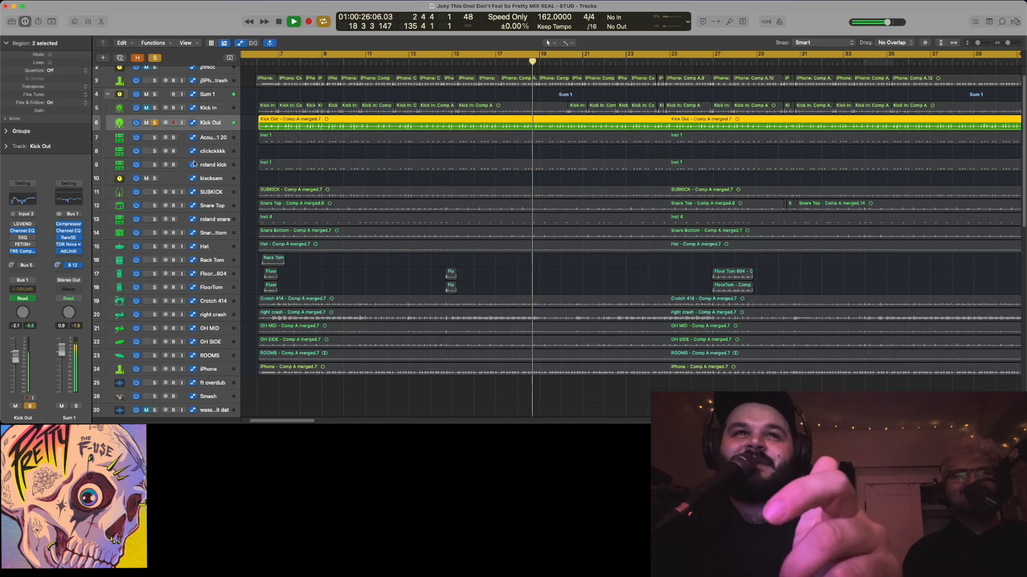
Add the Acoustic Kick C1 20 and roland kick samples to the solo, and narrow it down to roland kick alone
{"action": "left_click", "coordinate": [155, 137]}
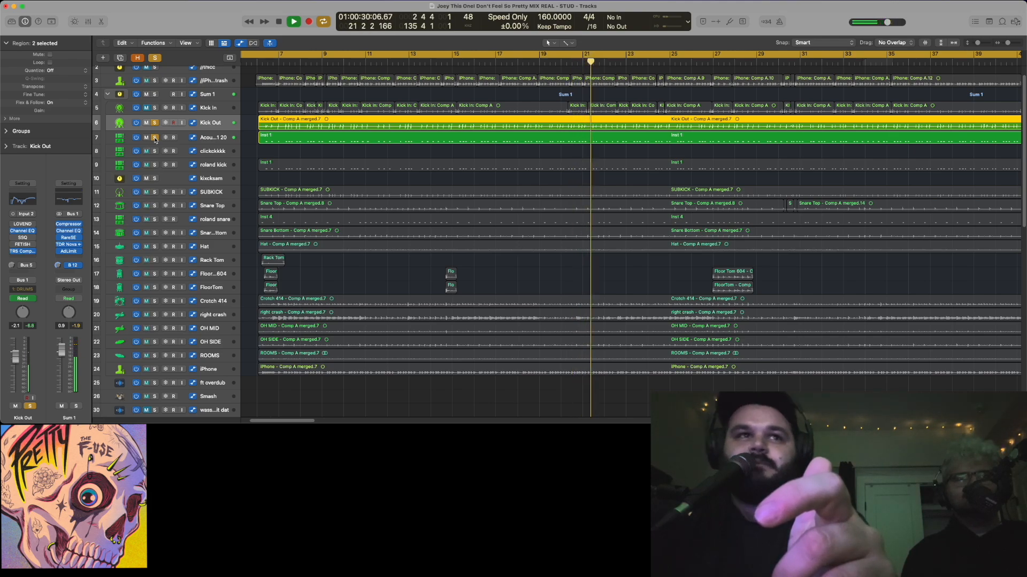
{"action": "left_click", "coordinate": [155, 165]}
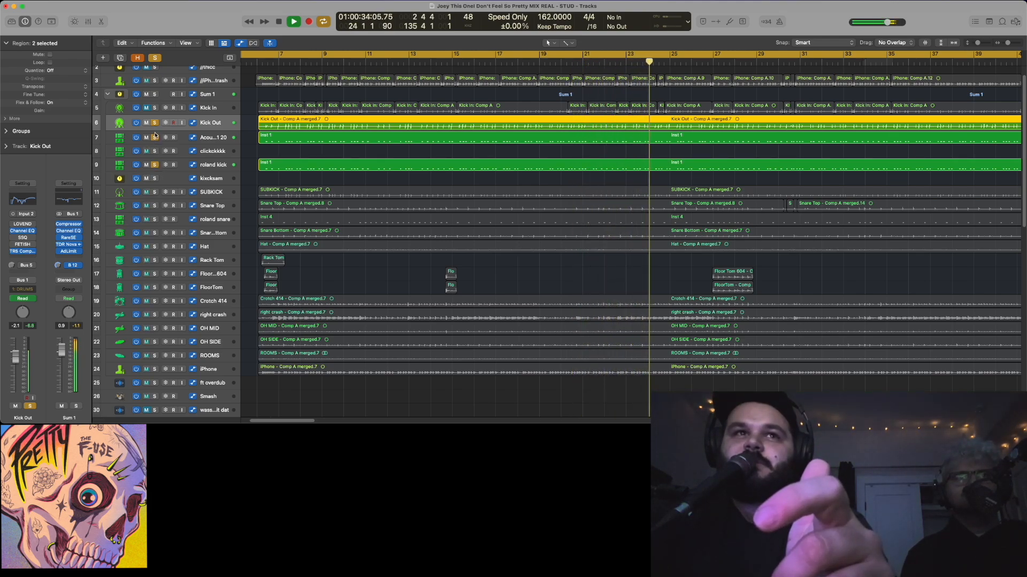
{"action": "left_click", "coordinate": [155, 137]}
{"action": "left_click", "coordinate": [155, 123]}
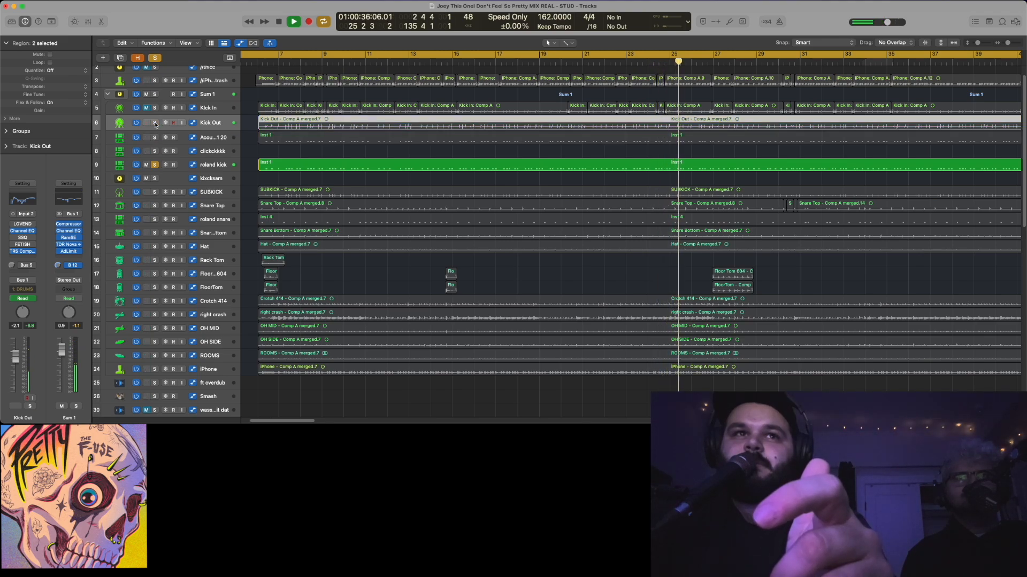
{"action": "left_click", "coordinate": [219, 164]}
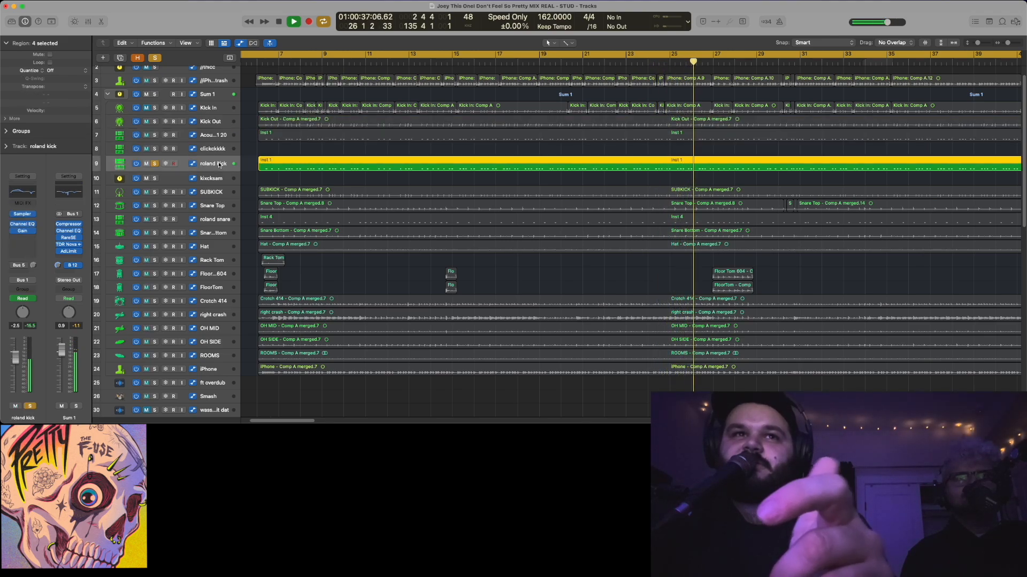
Bring Acoustic Kick C1 20 and Kick Out back into the solo with roland kick, and finish by stopping playback and clearing all solos
{"action": "left_click", "coordinate": [155, 135]}
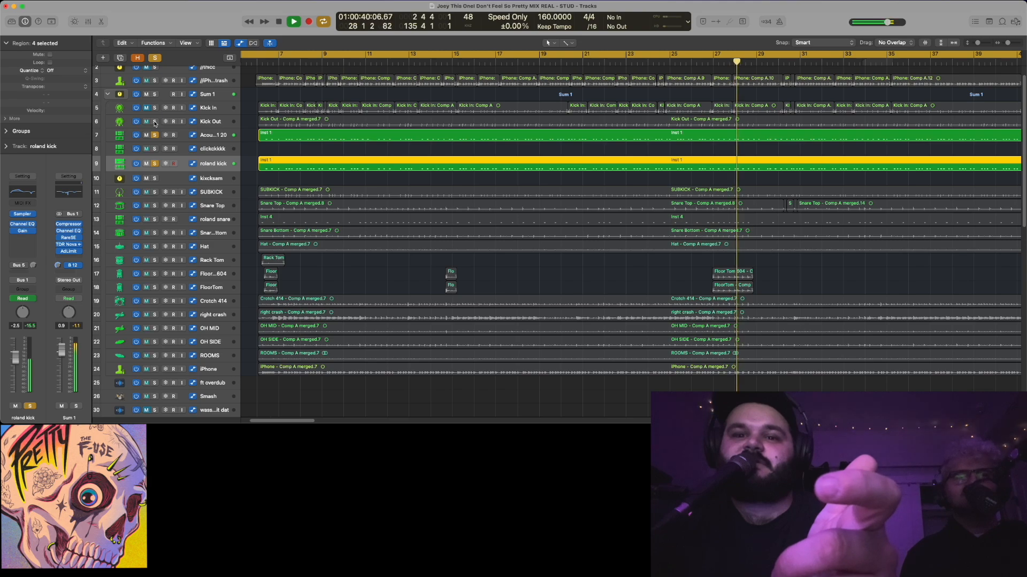
{"action": "left_click", "coordinate": [155, 121]}
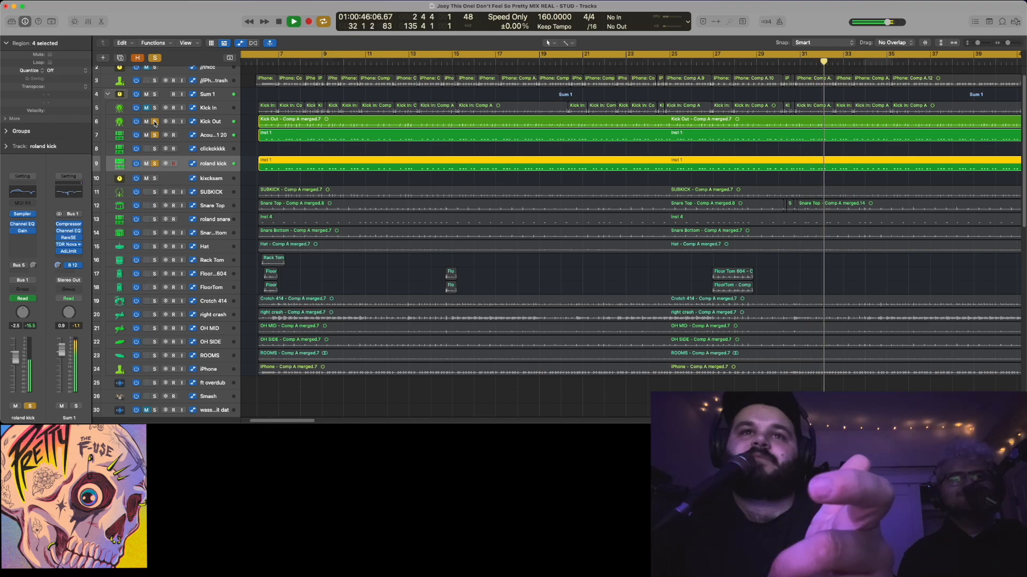
{"action": "scroll", "coordinate": [520, 94], "scroll_direction": "down", "scroll_amount": 5}
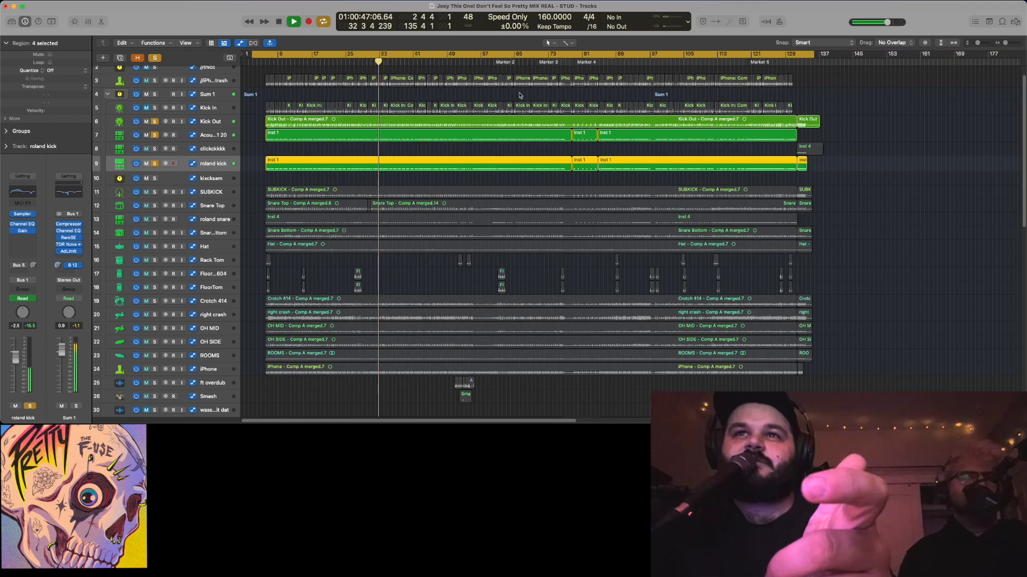
{"action": "key", "text": "space"}
{"action": "left_click", "coordinate": [155, 57]}
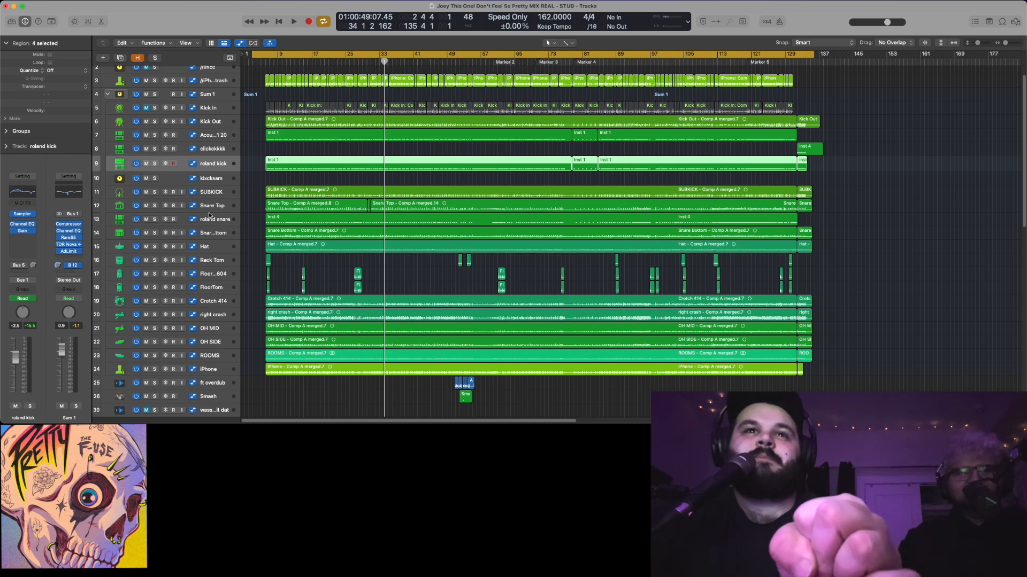
Solo the SUBKICK track and play it from about bar 17
{"action": "left_click", "coordinate": [154, 193]}
{"action": "left_click", "coordinate": [210, 193]}
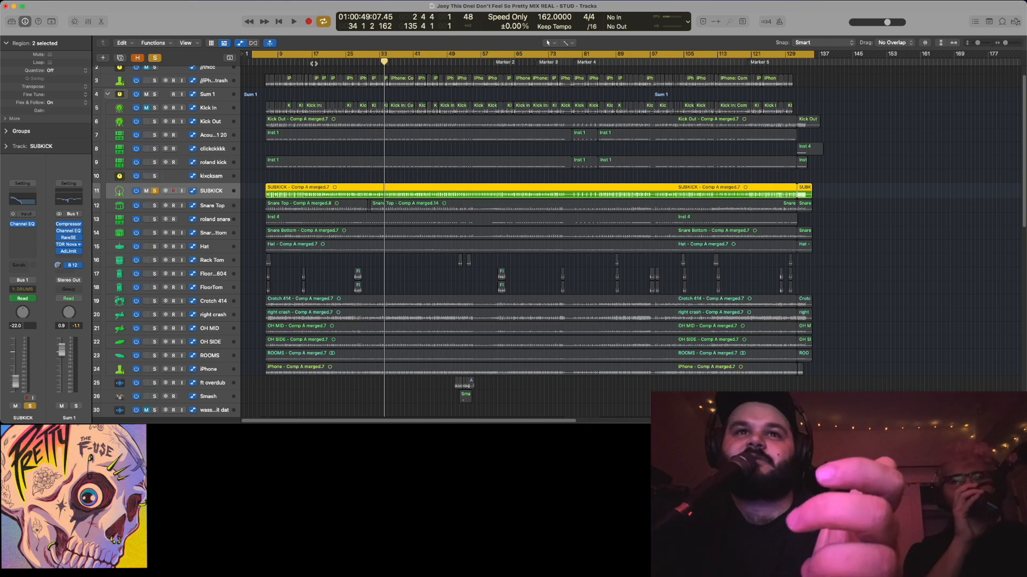
{"action": "left_click", "coordinate": [314, 63]}
{"action": "key", "text": "space"}
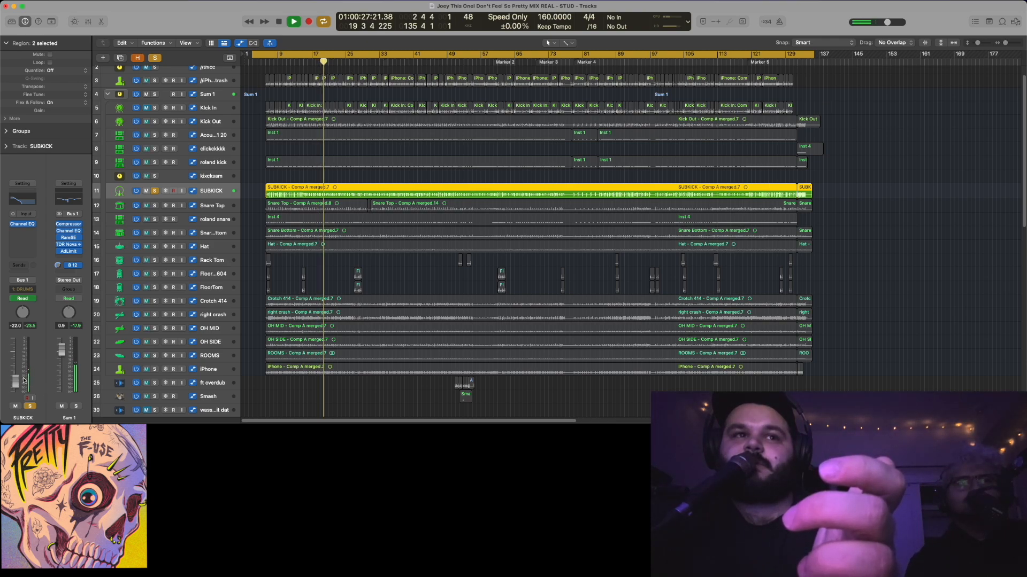
Briefly raise the SUBKICK level to -4.8 dB, restore it to -22 dB, and end its soloed playback
{"action": "left_click_drag", "start_coordinate": [16, 361], "coordinate": [16, 348]}
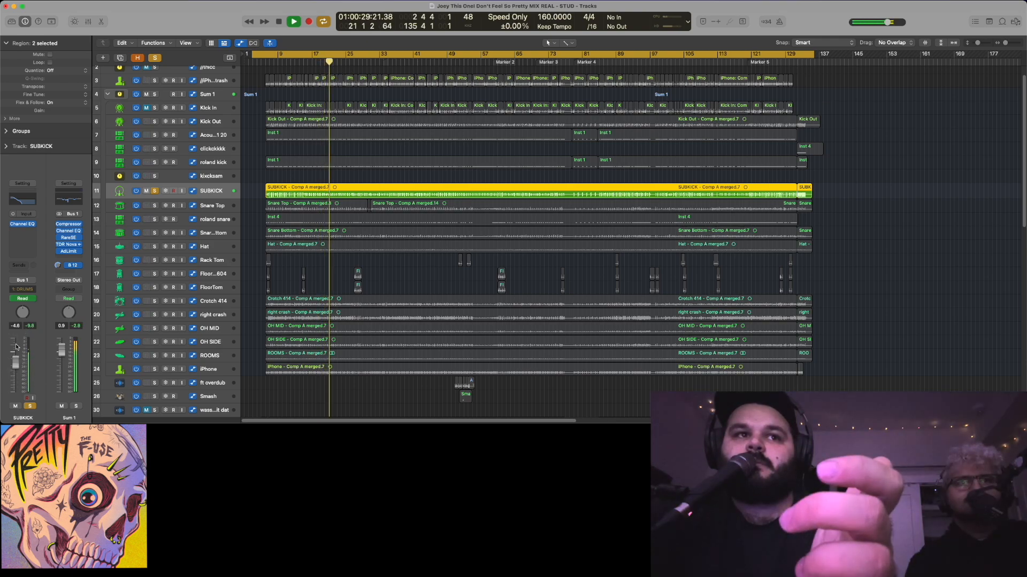
{"action": "double_click", "coordinate": [16, 324]}
{"action": "type", "text": "-22"}
{"action": "key", "text": "Return"}
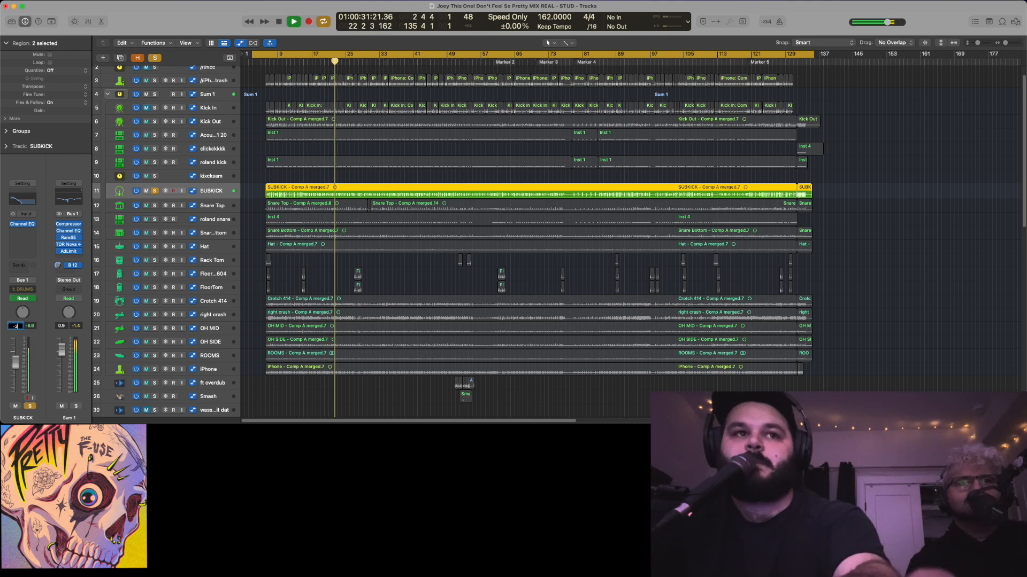
{"action": "left_click", "coordinate": [154, 190]}
{"action": "key", "text": "space"}
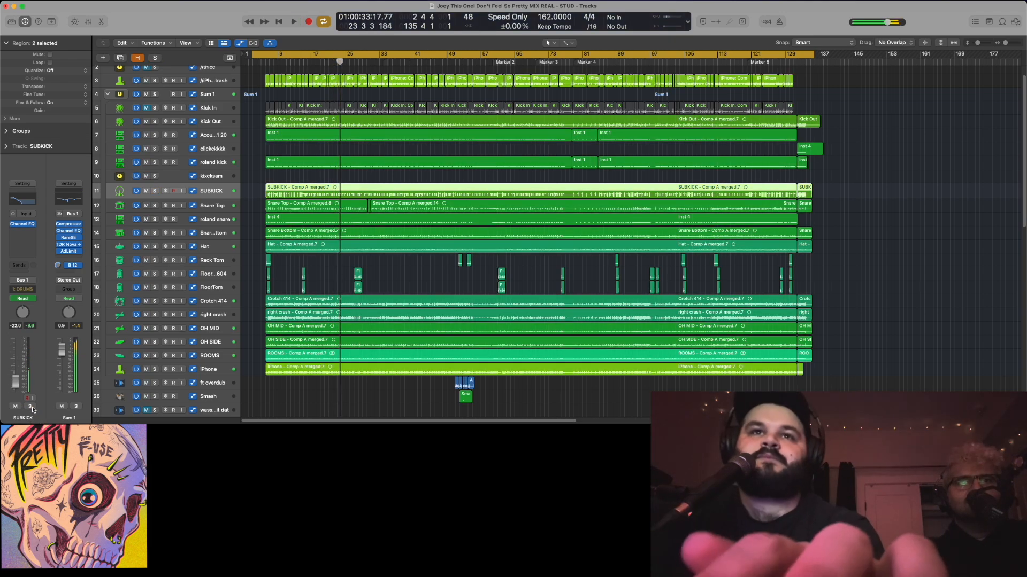
Solo all tracks from SUBKICK up to Kick Out, listen to them together from about bar 15, and clear the solos
{"action": "left_click_drag", "start_coordinate": [155, 191], "coordinate": [156, 125]}
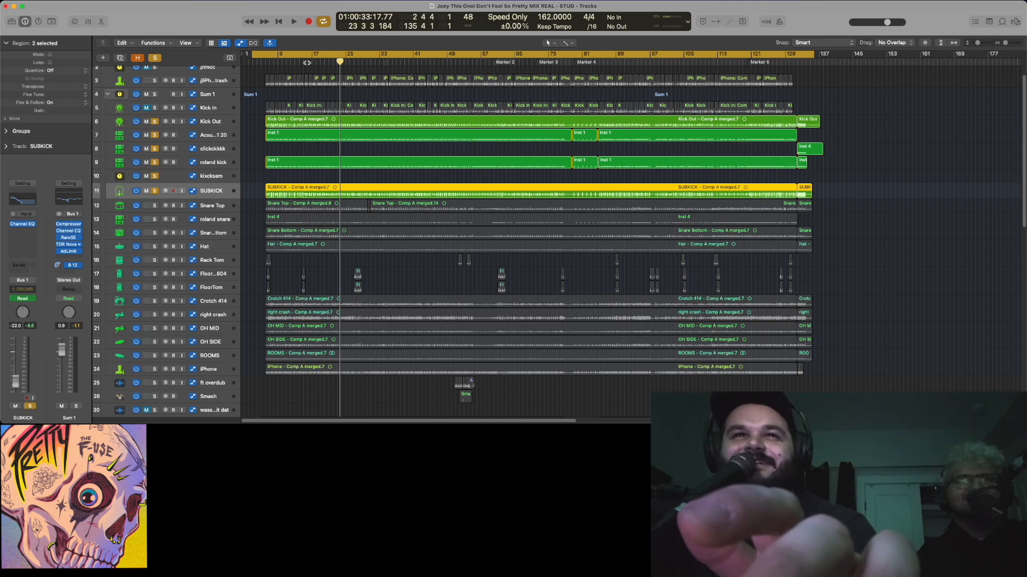
{"action": "left_click", "coordinate": [306, 62]}
{"action": "key", "text": "space"}
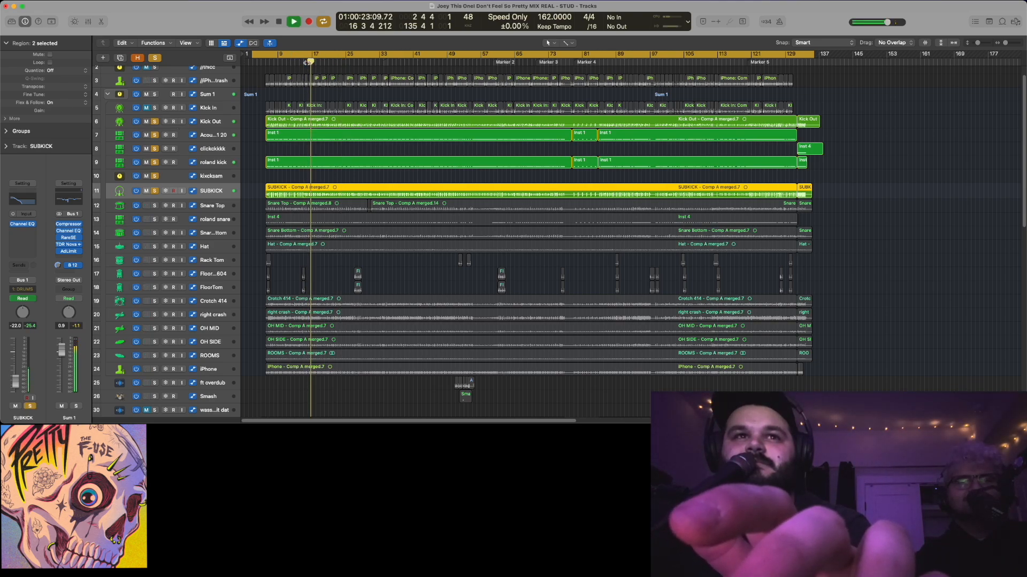
{"action": "key", "text": "space"}
{"action": "left_click", "coordinate": [156, 58]}
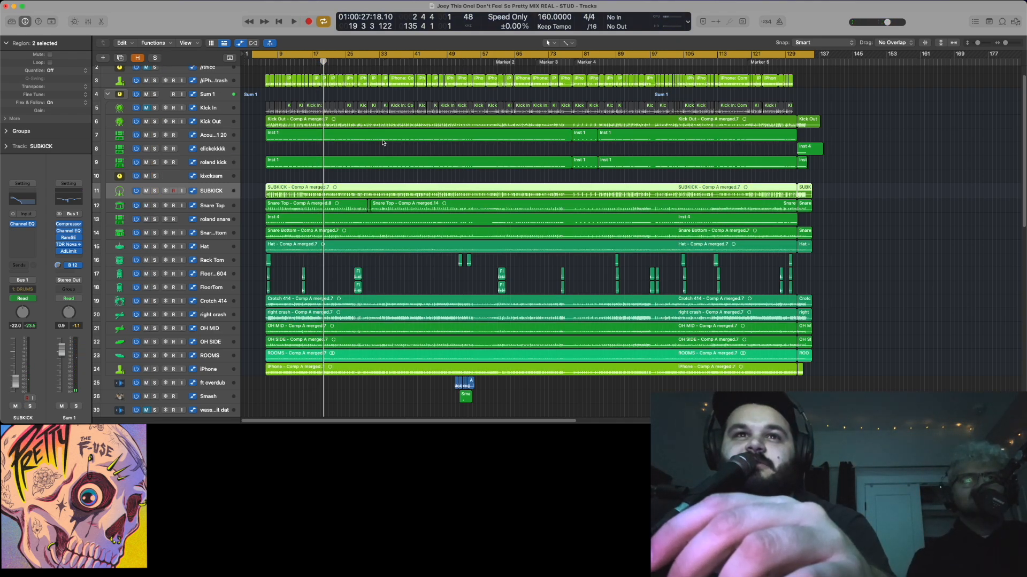
Solo Snare Top and play it from around bar 12, comparing it with its Noise Gate, Channel EQ and Flesh plug-ins bypassed and enabled
{"action": "left_click", "coordinate": [154, 205]}
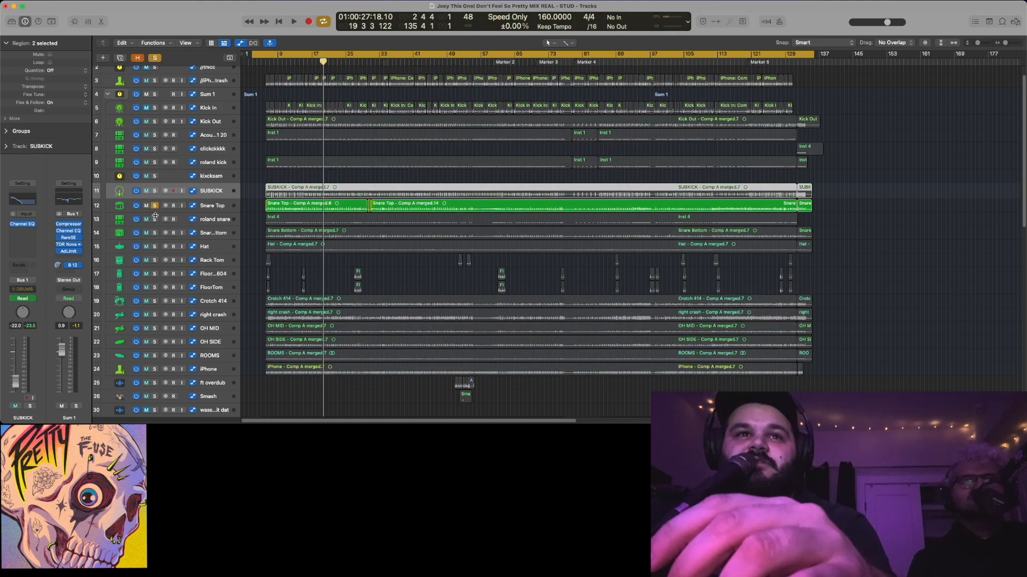
{"action": "left_click", "coordinate": [292, 63]}
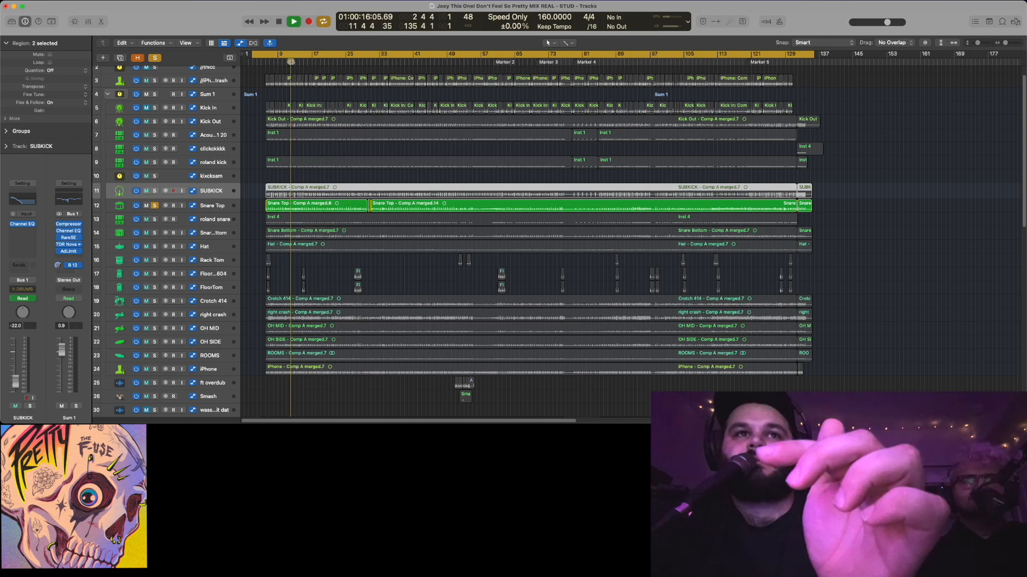
{"action": "key", "text": "space"}
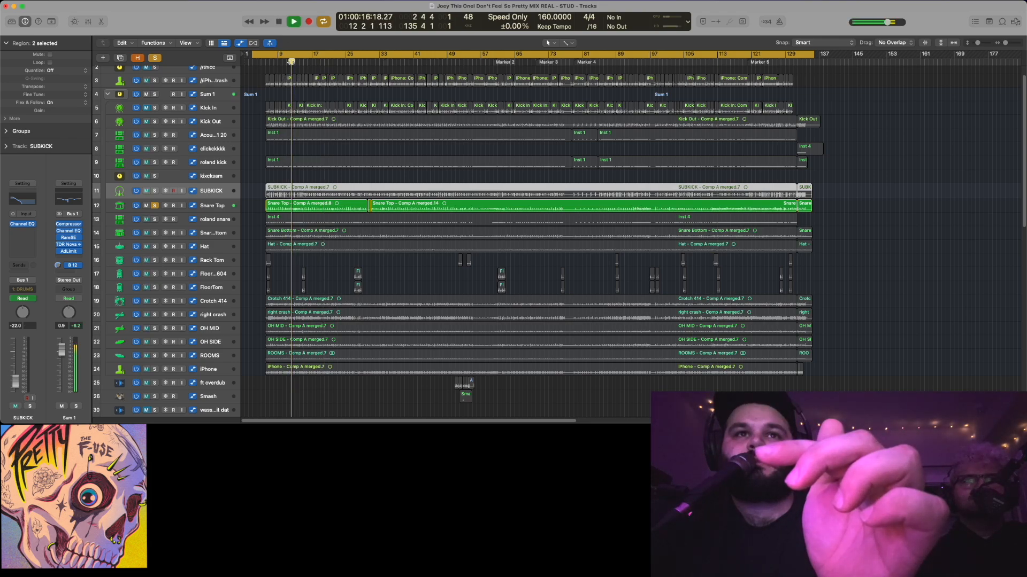
{"action": "left_click", "coordinate": [225, 207]}
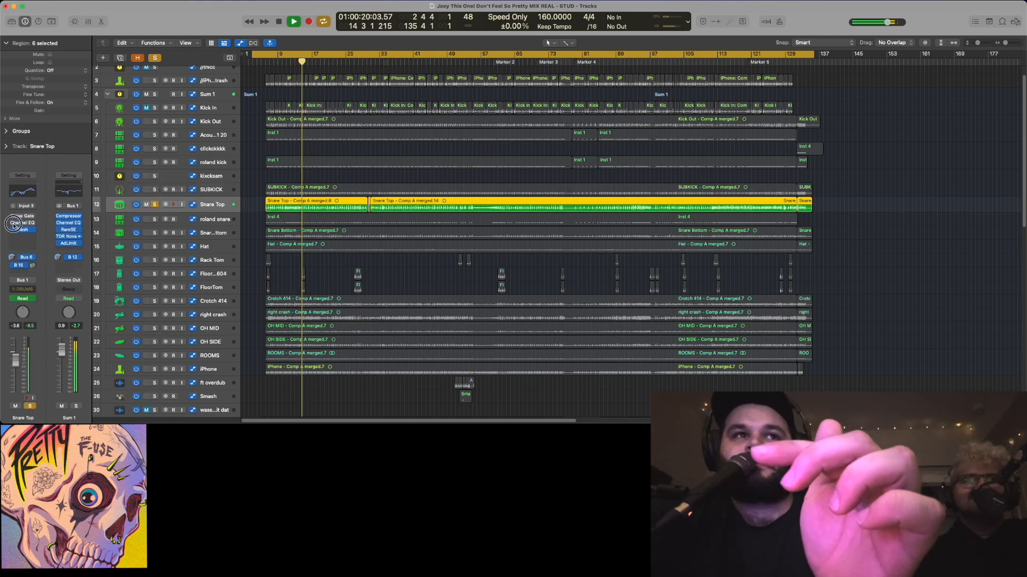
{"action": "left_click_drag", "start_coordinate": [13, 216], "coordinate": [14, 230]}
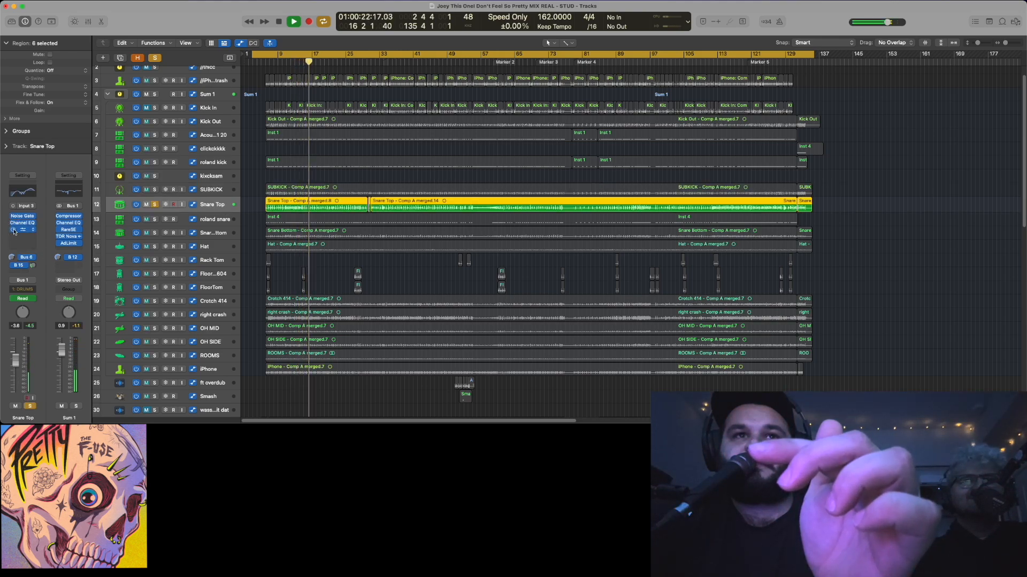
Listen to Snare Bottom alone in solo, and add Snare Top back to hear both snare tracks together
{"action": "left_click", "coordinate": [155, 234]}
{"action": "left_click", "coordinate": [154, 204]}
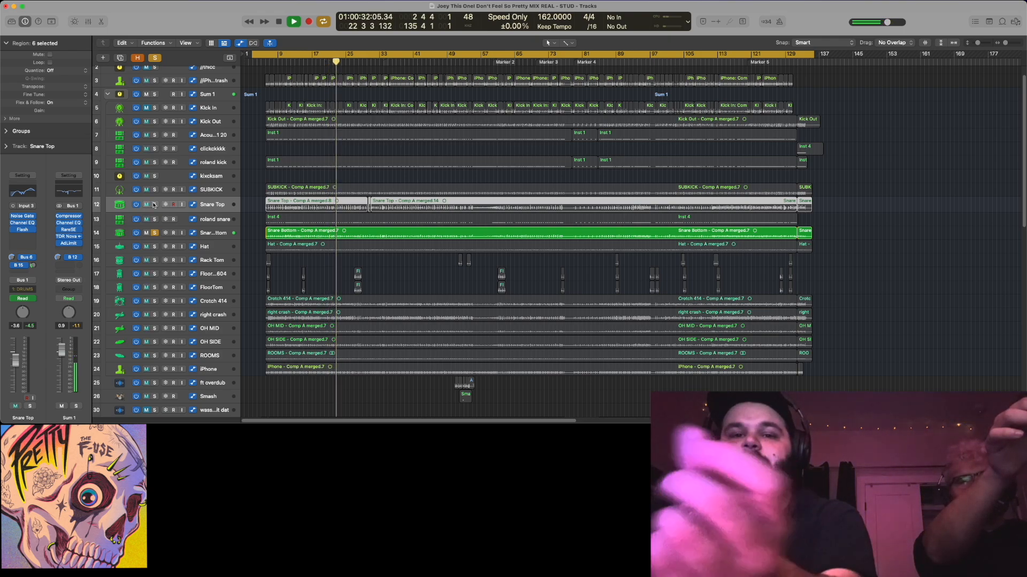
{"action": "left_click", "coordinate": [154, 205]}
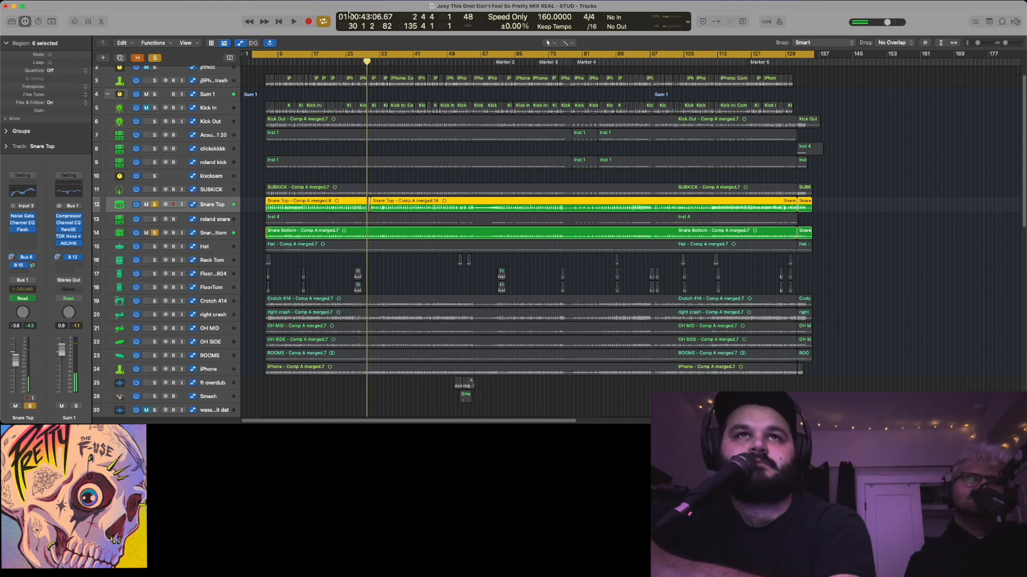
Play Snare Top and Snare Bottom together in solo from about bar 12 for a short passage
{"action": "left_click", "coordinate": [295, 62]}
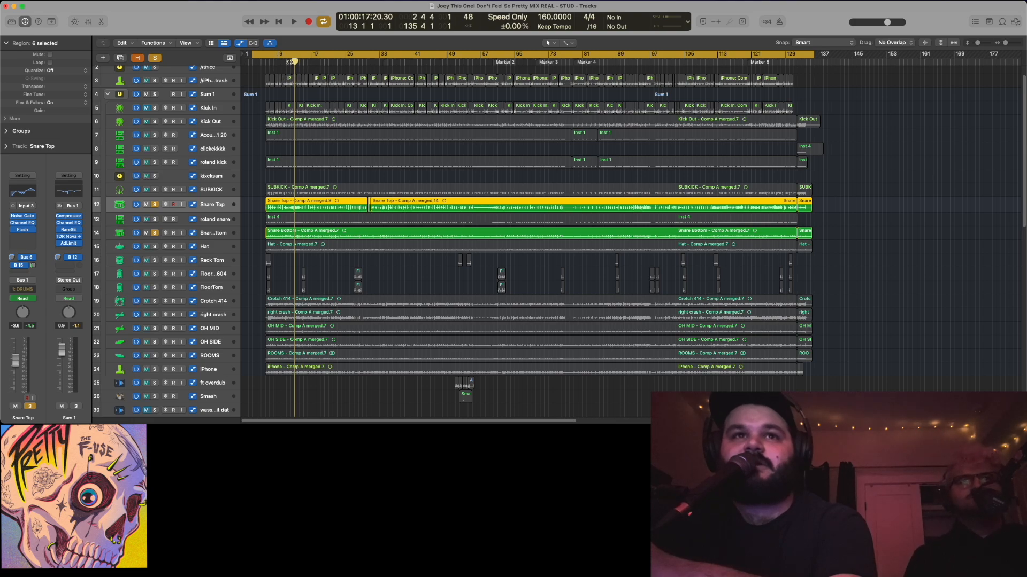
{"action": "key", "text": "space"}
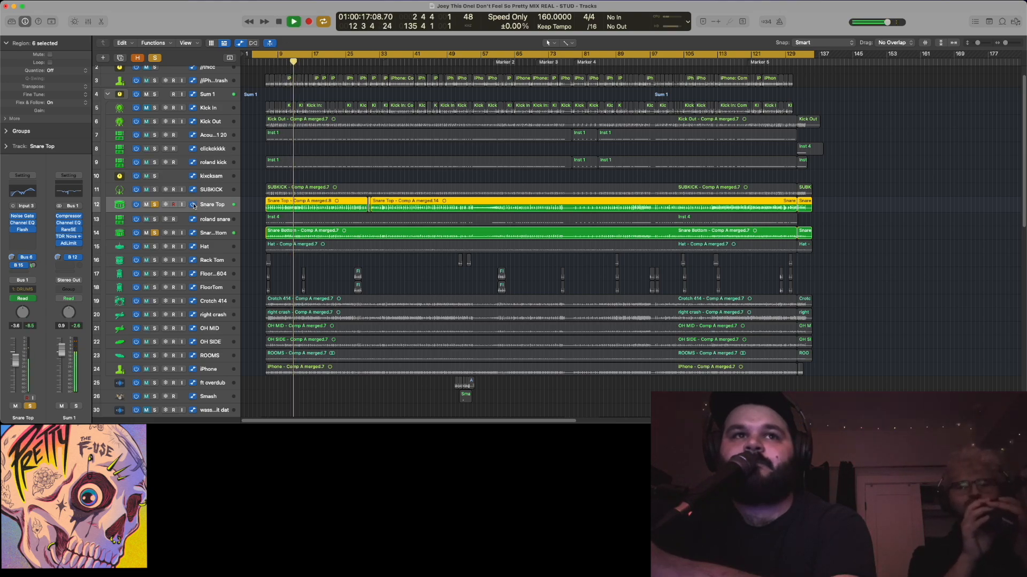
{"action": "key", "text": "space"}
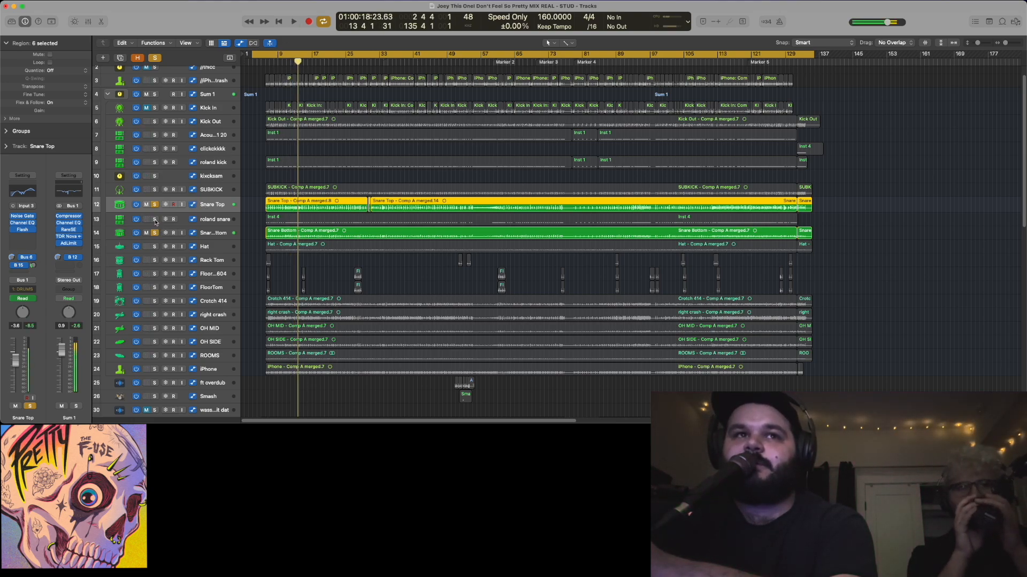
Add roland snare to the soloed snare tracks, listen from about bar 12, and clear all three solos
{"action": "left_click", "coordinate": [154, 219]}
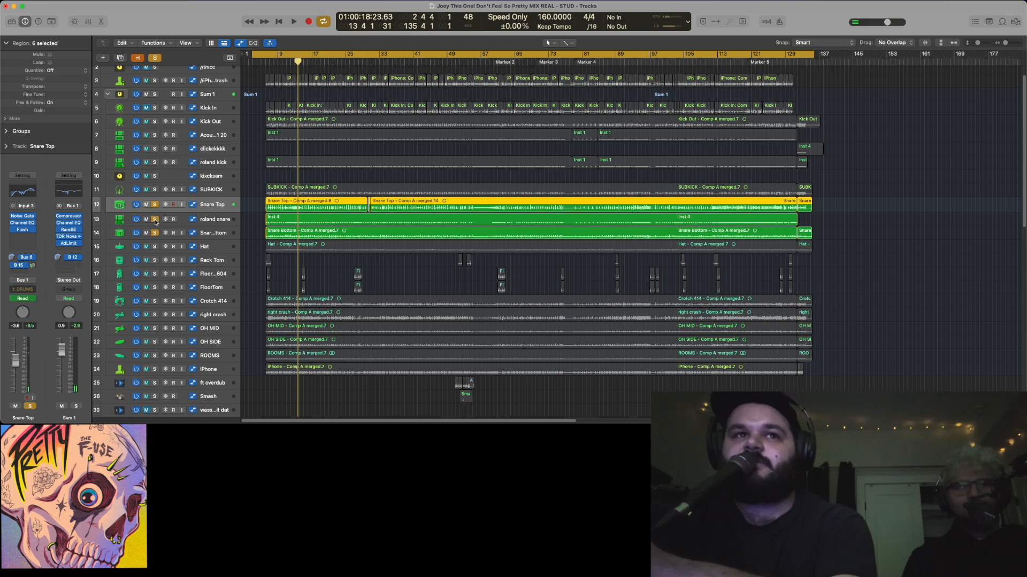
{"action": "left_click", "coordinate": [290, 58]}
{"action": "key", "text": "space"}
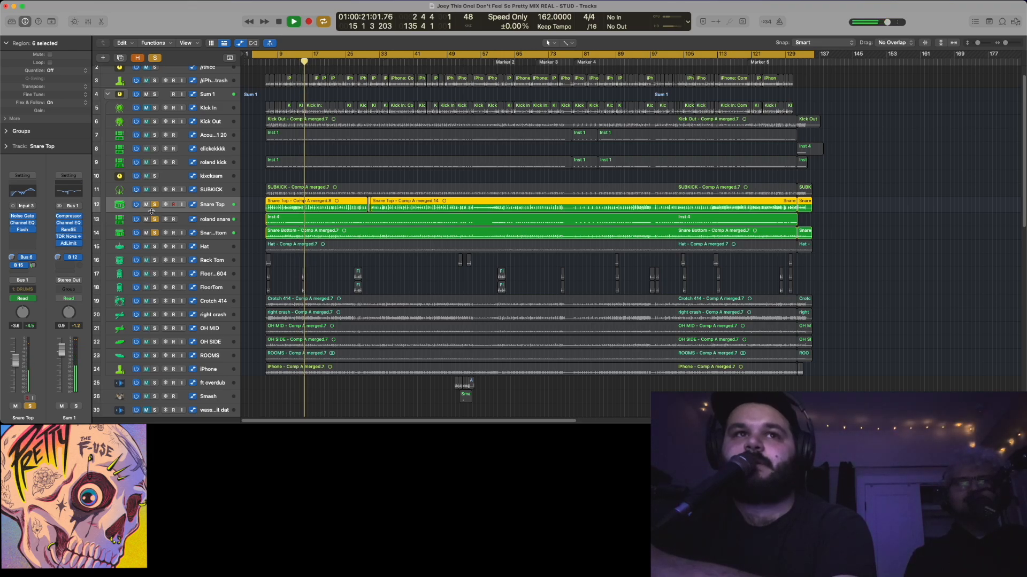
{"action": "key", "text": "space"}
{"action": "left_click_drag", "start_coordinate": [155, 204], "coordinate": [155, 237]}
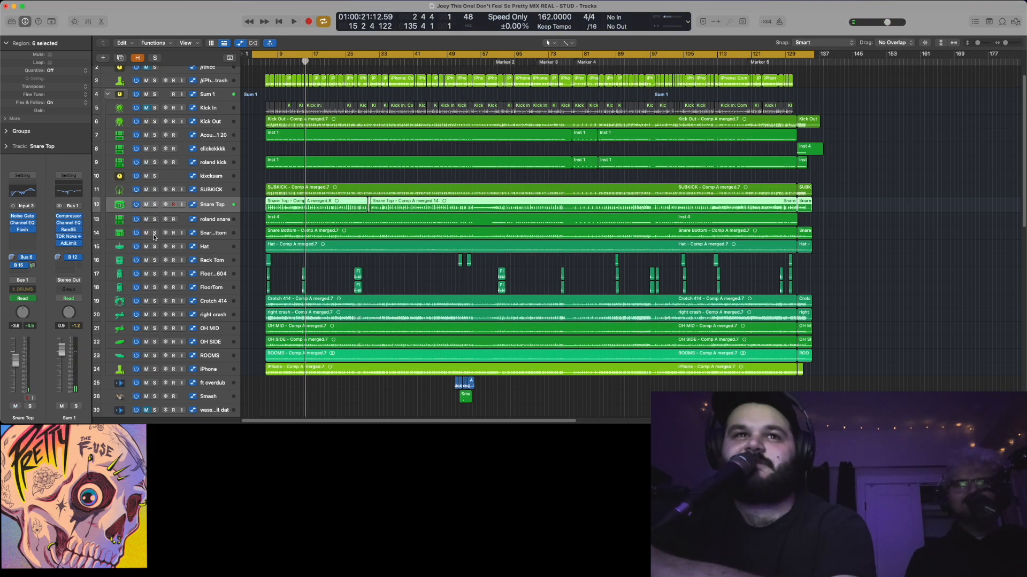
Solo the Crotch 414 and right crash tracks to single them out, and clear both solos
{"action": "scroll", "coordinate": [171, 258], "scroll_direction": "down", "scroll_amount": 5}
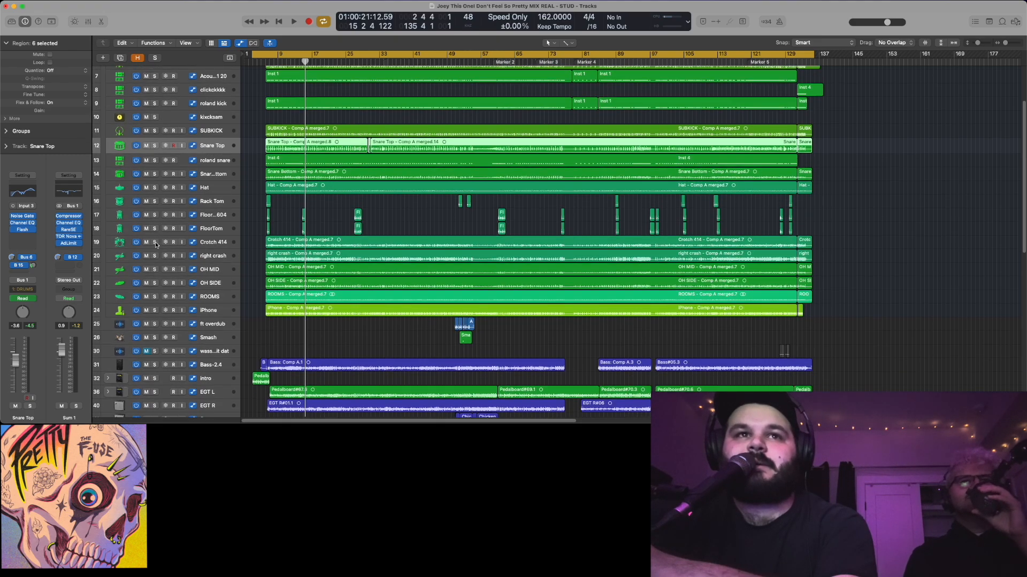
{"action": "left_click", "coordinate": [154, 242]}
{"action": "left_click", "coordinate": [154, 256]}
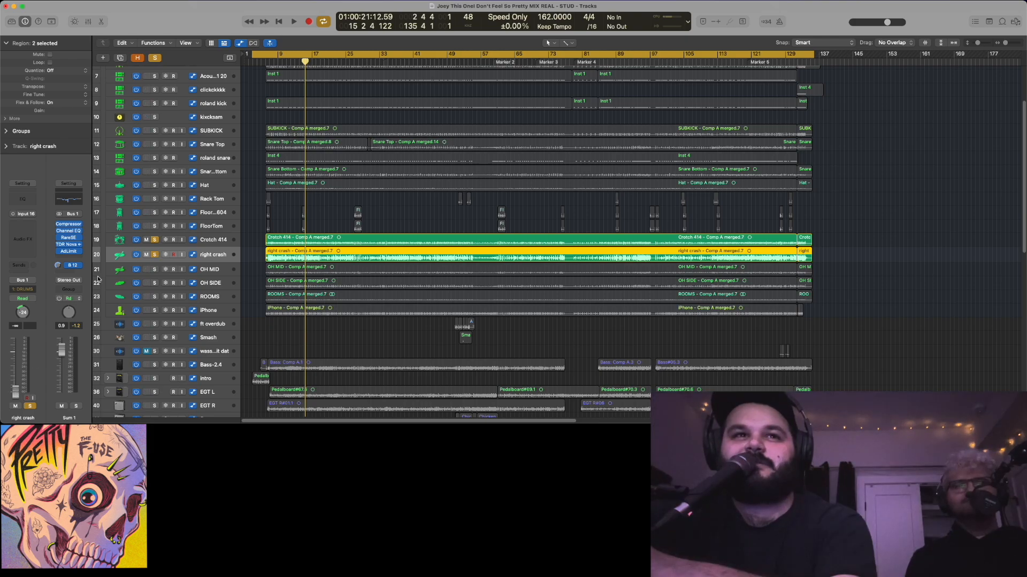
{"action": "left_click", "coordinate": [155, 240]}
{"action": "left_click", "coordinate": [155, 254]}
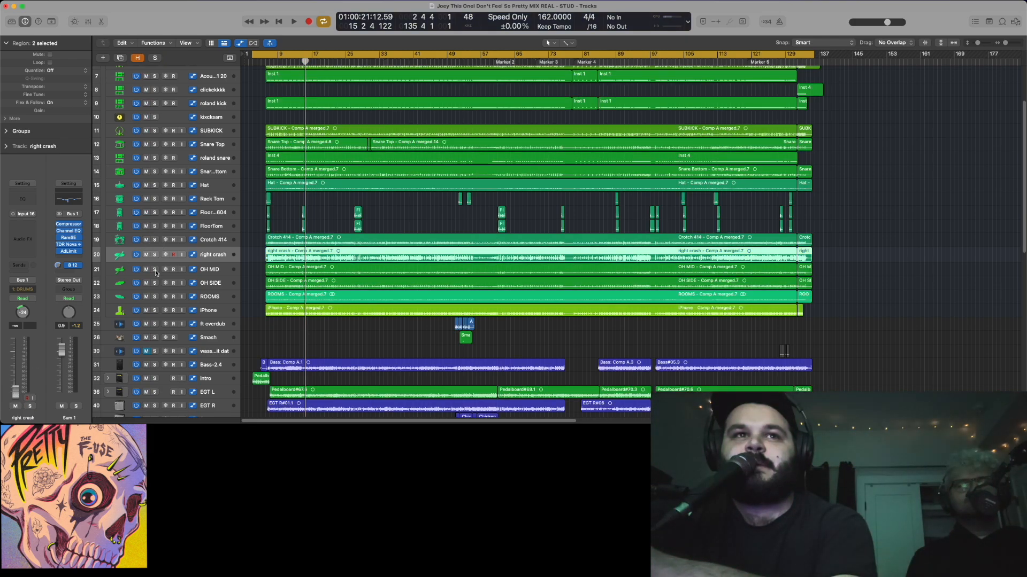
Solo OH MID and OH SIDE, play from bar 42 with ROOMS briefly added, and clear the solos
{"action": "left_click", "coordinate": [156, 270]}
{"action": "left_click", "coordinate": [155, 282]}
{"action": "left_click", "coordinate": [418, 60]}
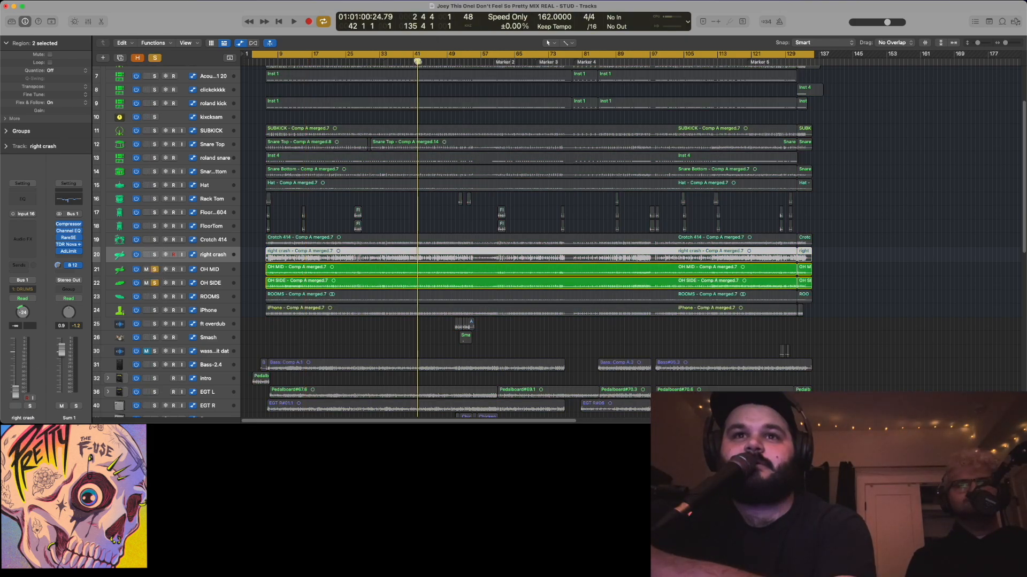
{"action": "key", "text": "space"}
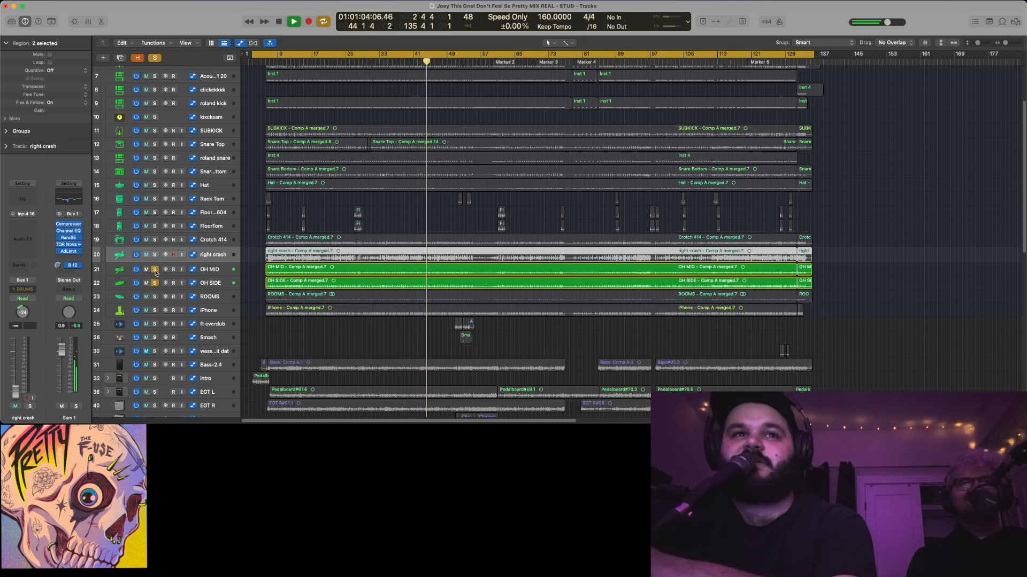
{"action": "left_click", "coordinate": [154, 296]}
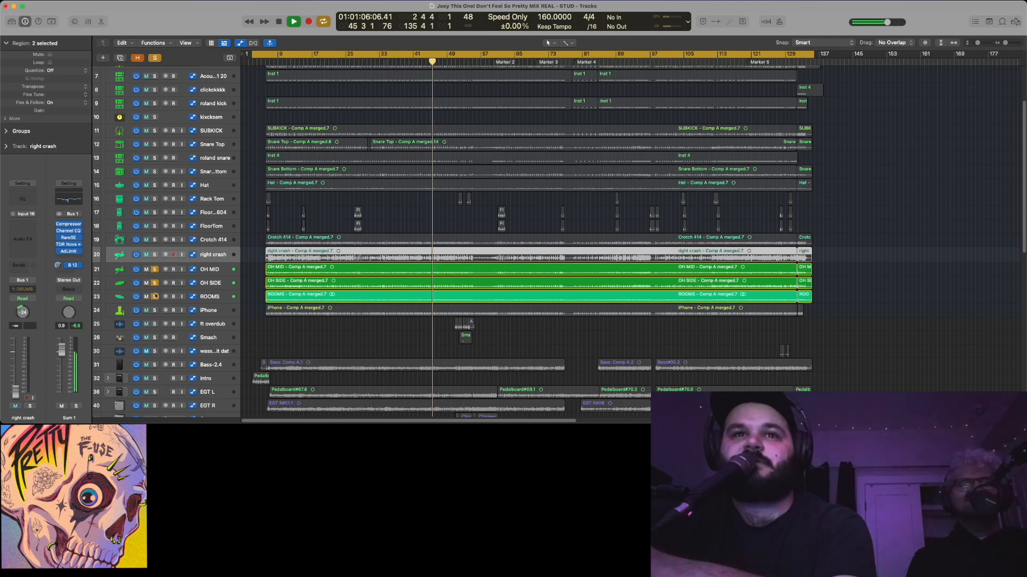
{"action": "left_click", "coordinate": [155, 296]}
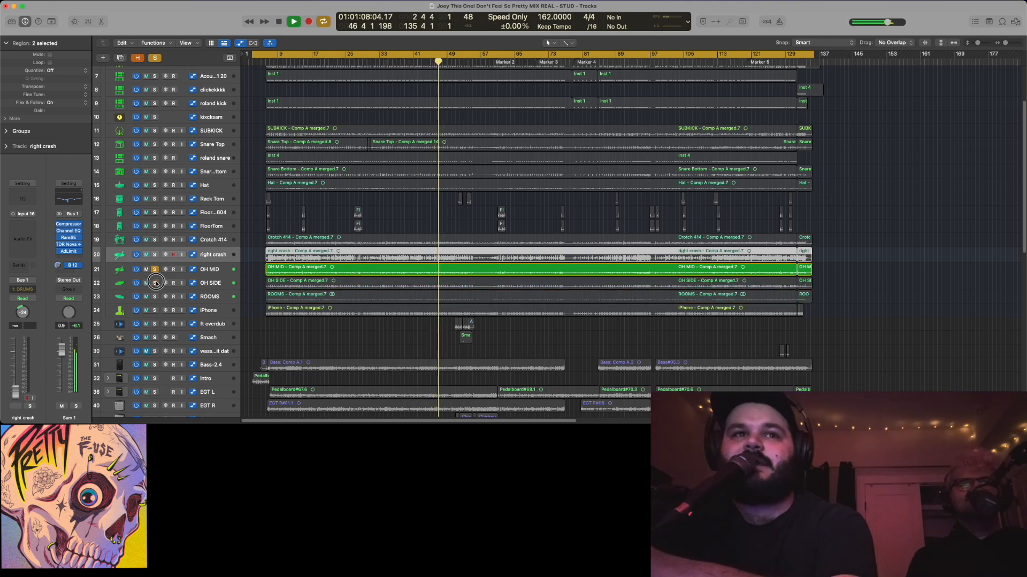
{"action": "left_click", "coordinate": [155, 283]}
{"action": "left_click", "coordinate": [155, 269]}
{"action": "key", "text": "space"}
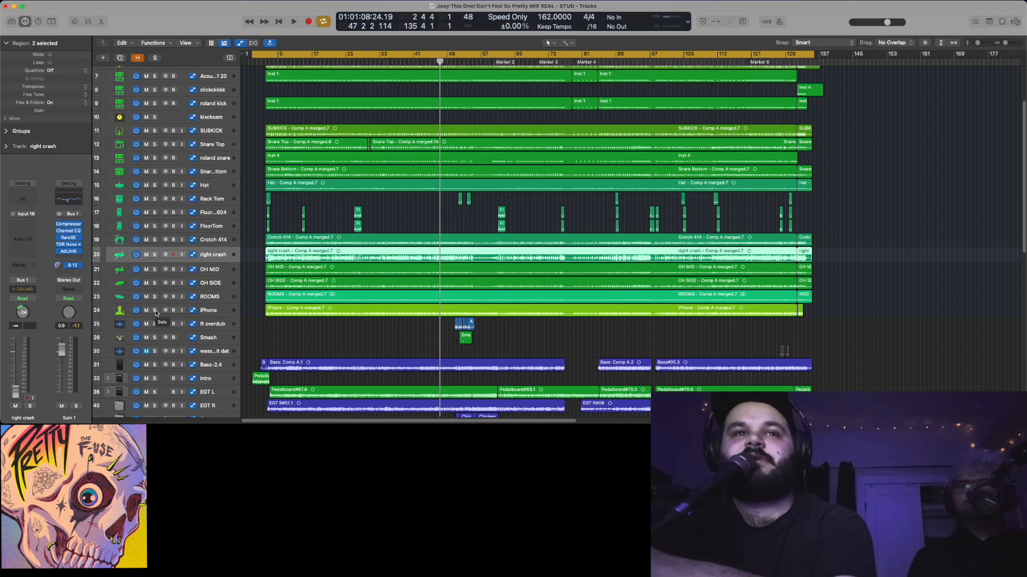
Solo the iPhone track, select it while playing from about bar 37, and end the soloed playback
{"action": "left_click", "coordinate": [154, 310]}
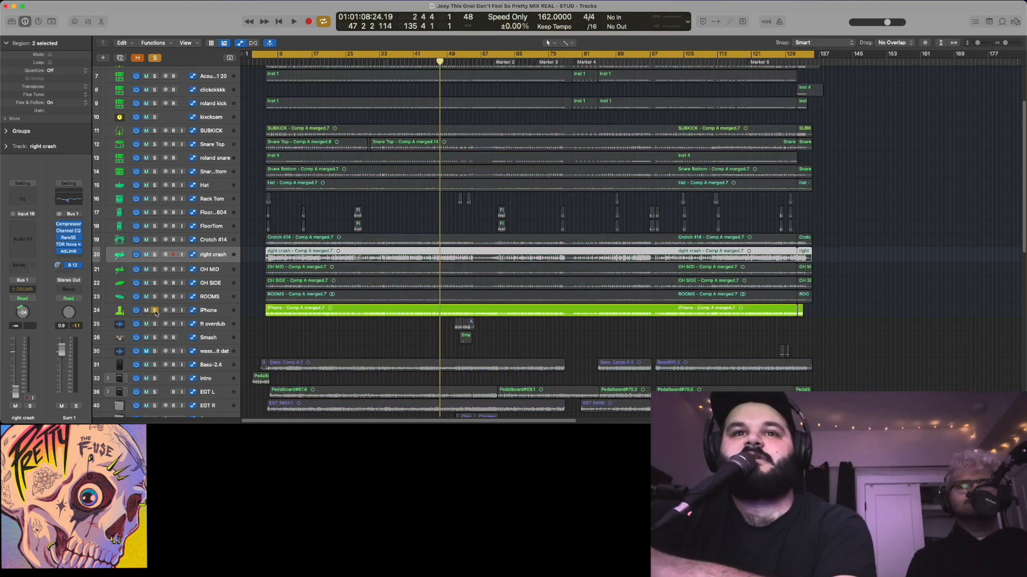
{"action": "left_click", "coordinate": [397, 57]}
{"action": "key", "text": "space"}
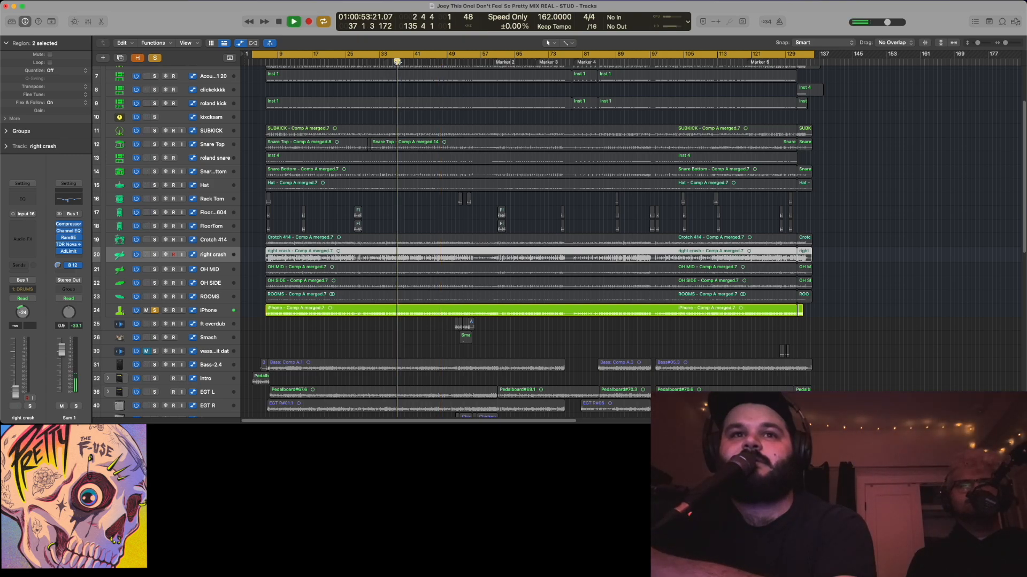
{"action": "left_click", "coordinate": [225, 309]}
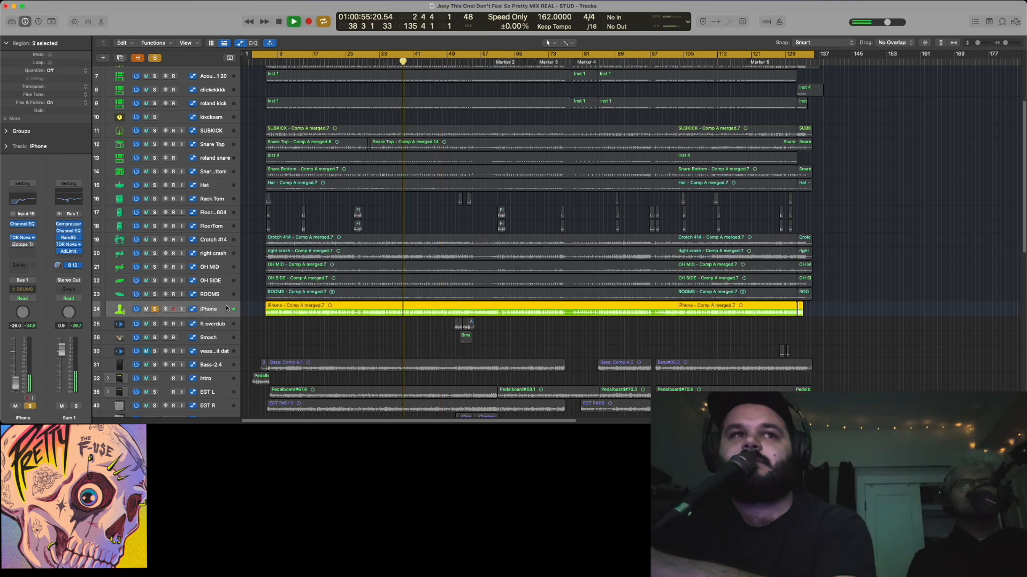
{"action": "left_click", "coordinate": [155, 310]}
{"action": "key", "text": "space"}
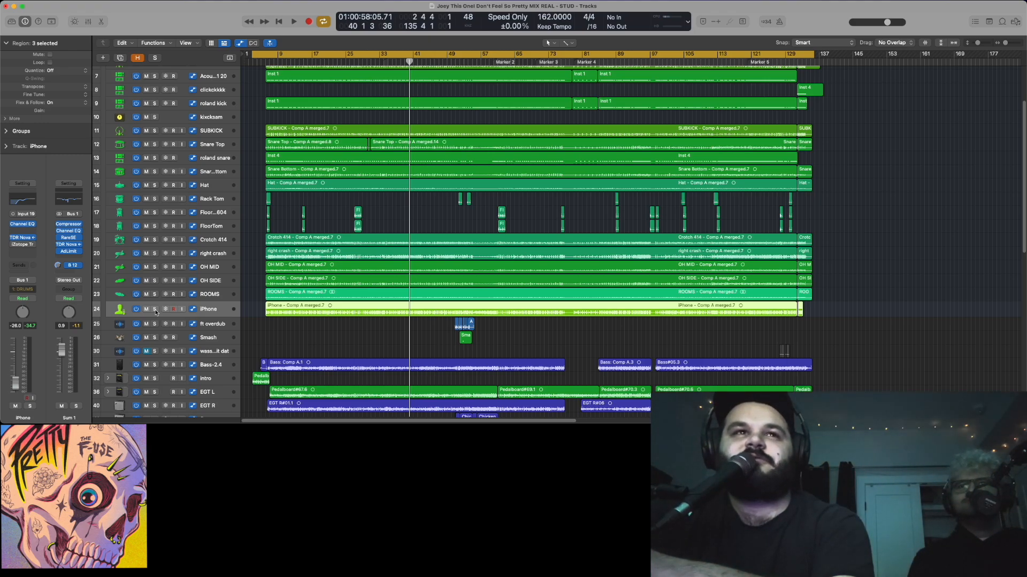
Play the iPhone track in solo from about bar 43, inspect its TDR Nova plug-in, and clear the solo
{"action": "left_click", "coordinate": [154, 309]}
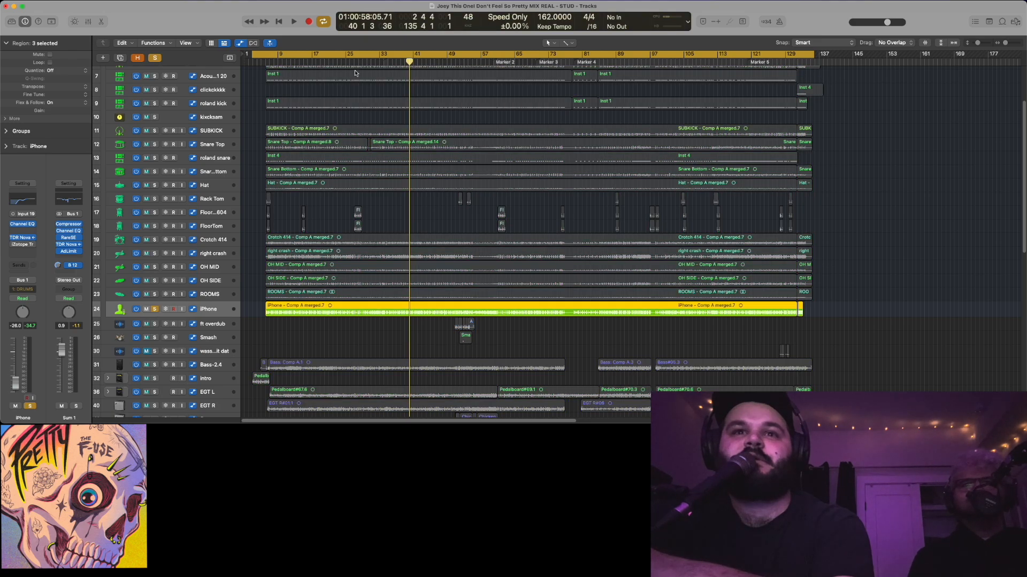
{"action": "left_click", "coordinate": [424, 59]}
{"action": "key", "text": "space"}
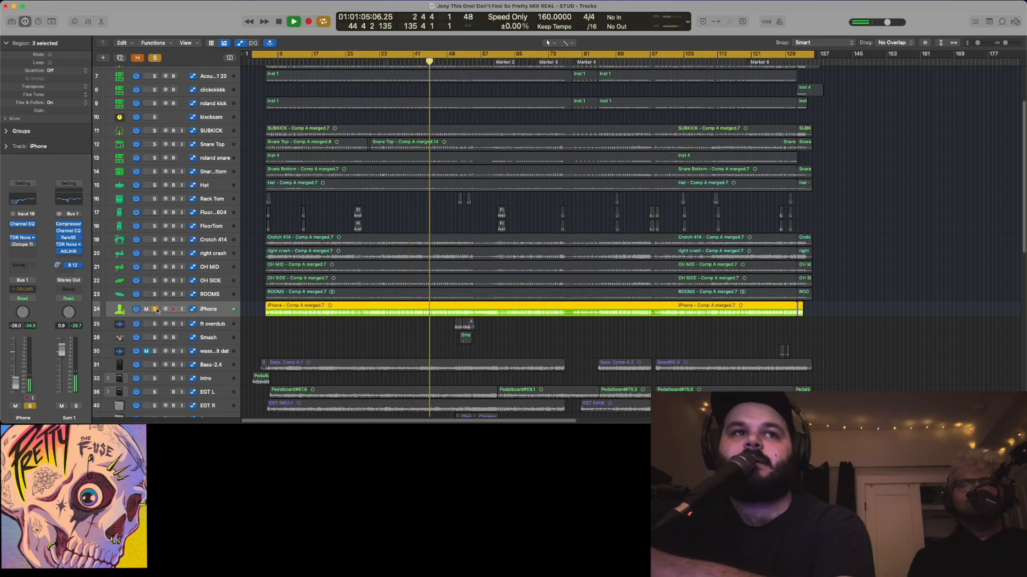
{"action": "left_click", "coordinate": [23, 238]}
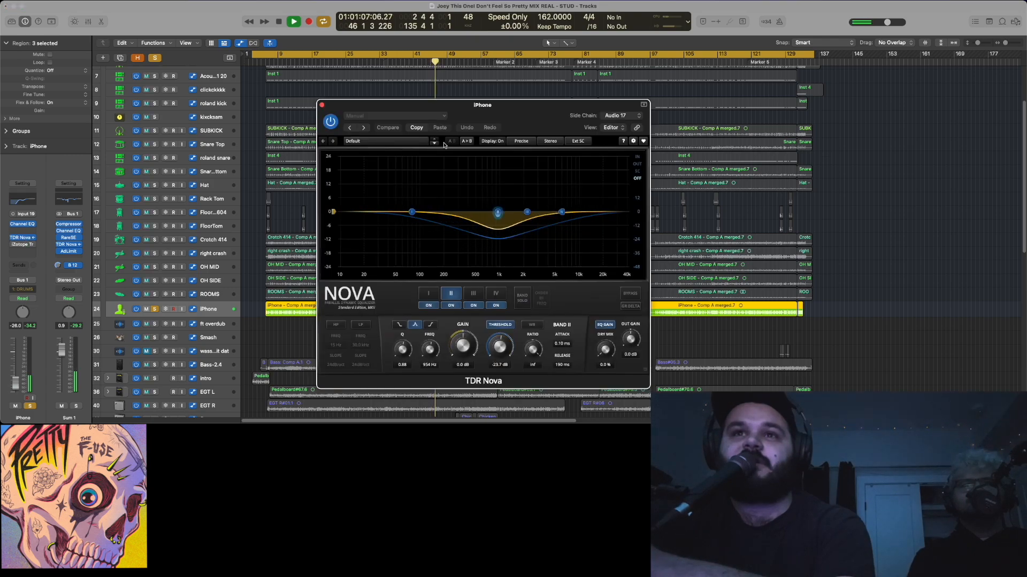
{"action": "left_click", "coordinate": [322, 106]}
{"action": "left_click", "coordinate": [155, 310]}
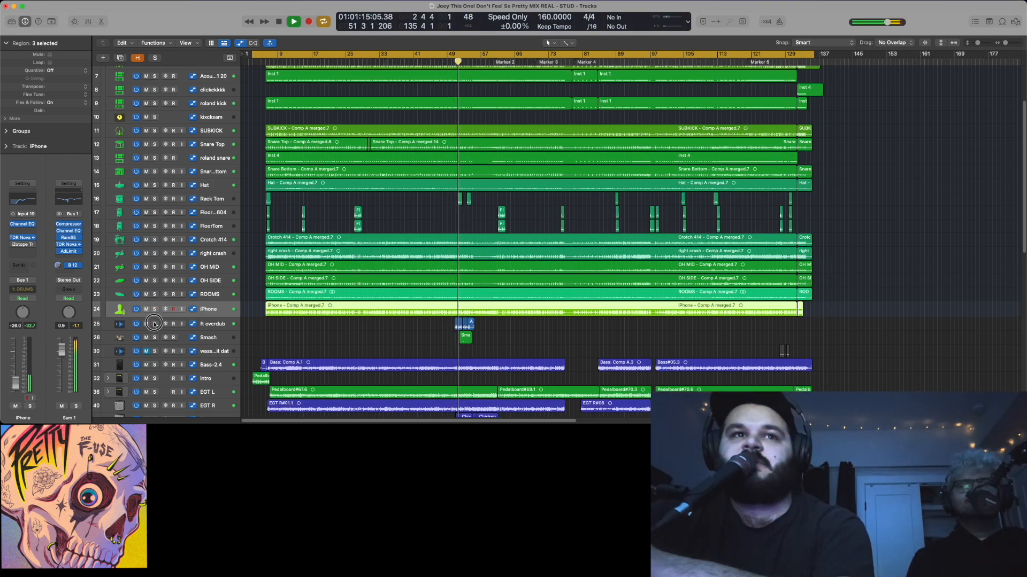
Listen to ft overdub in solo from about bar 52, clear the solo, and examine its regions alongside the Smash region
{"action": "left_click", "coordinate": [154, 324]}
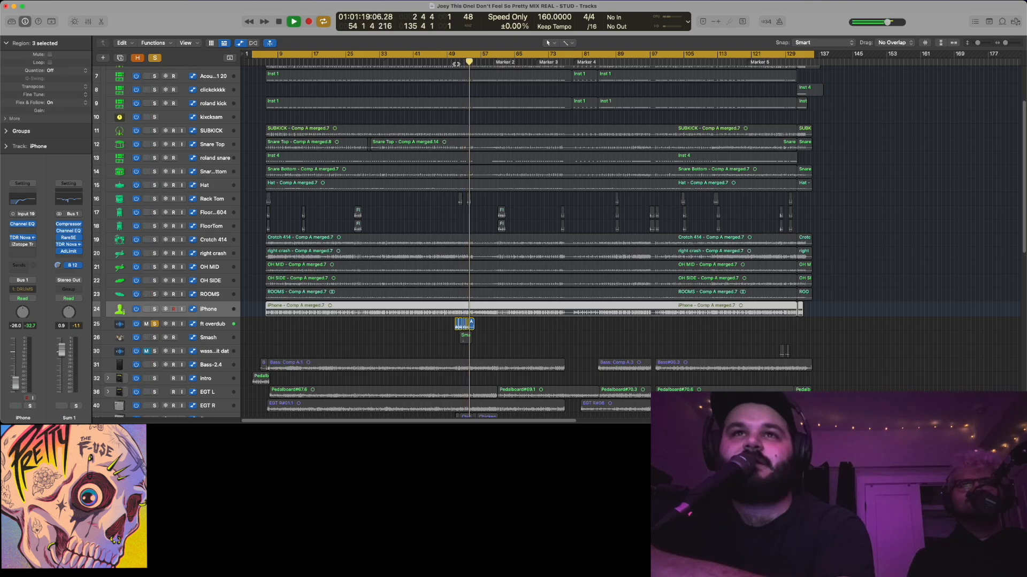
{"action": "left_click", "coordinate": [459, 63]}
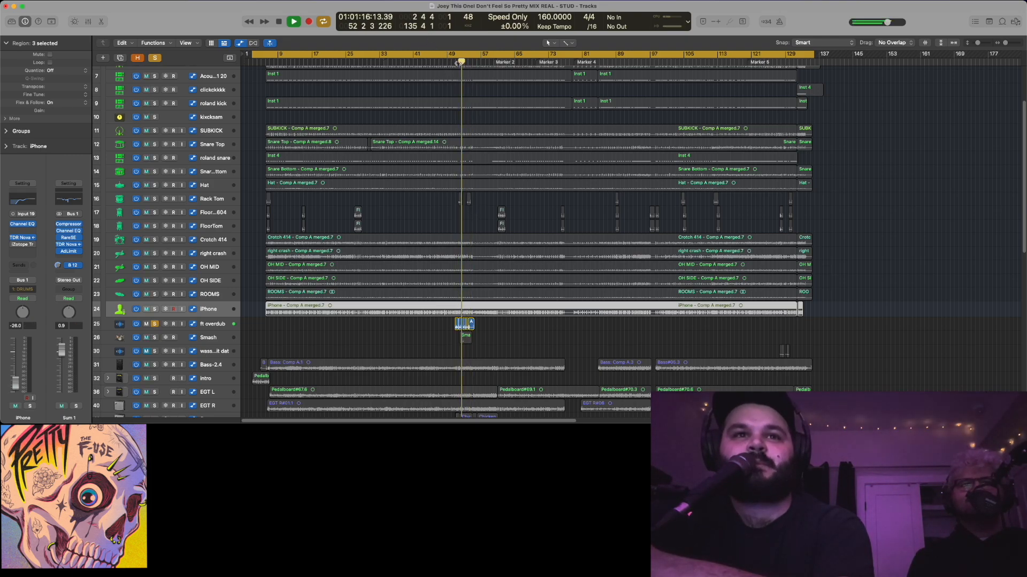
{"action": "key", "text": "space"}
{"action": "left_click", "coordinate": [154, 324]}
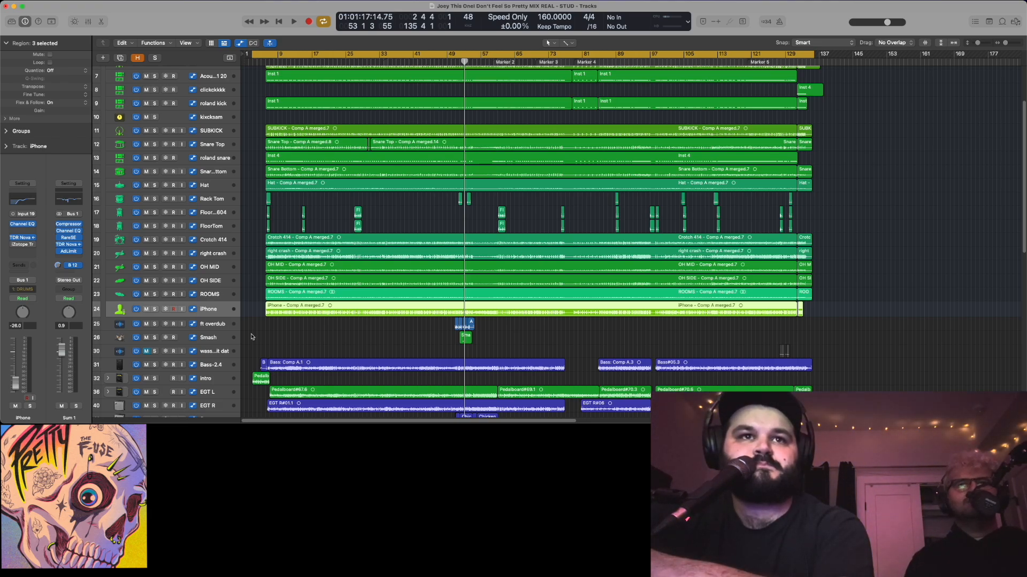
{"action": "scroll", "coordinate": [319, 361], "scroll_direction": "up", "scroll_amount": 10}
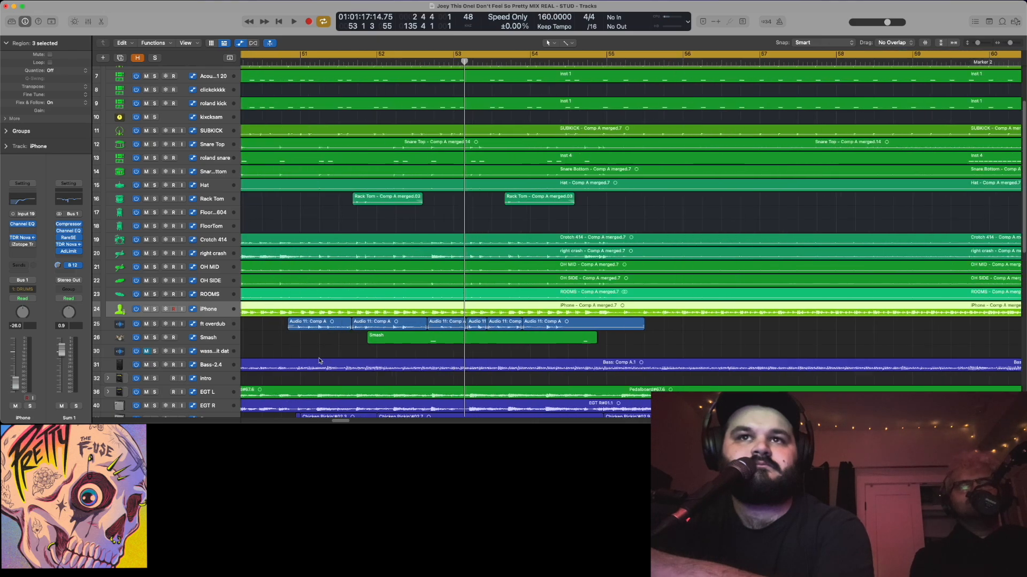
{"action": "scroll", "coordinate": [318, 360], "scroll_direction": "down", "scroll_amount": 1}
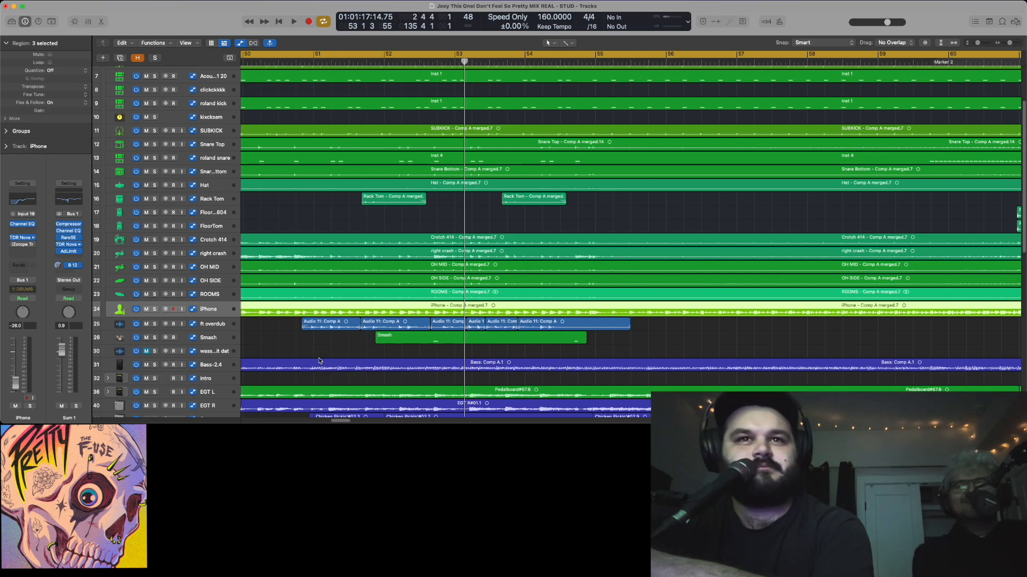
{"action": "scroll", "coordinate": [350, 337], "scroll_direction": "down", "scroll_amount": 10}
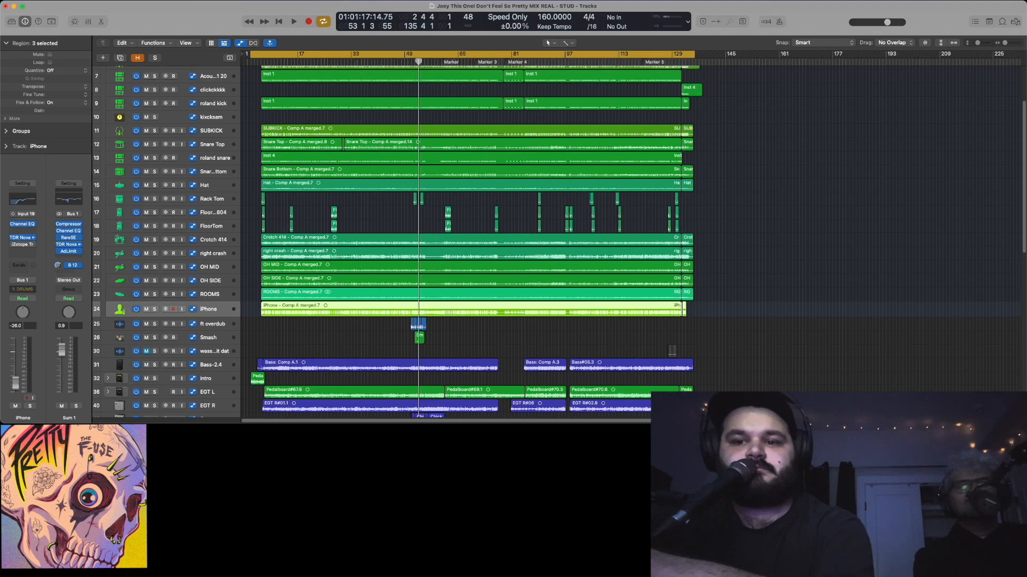
Switch to the X AIR mixer and move its window off the Tracks window
{"action": "key", "text": "super+Tab"}
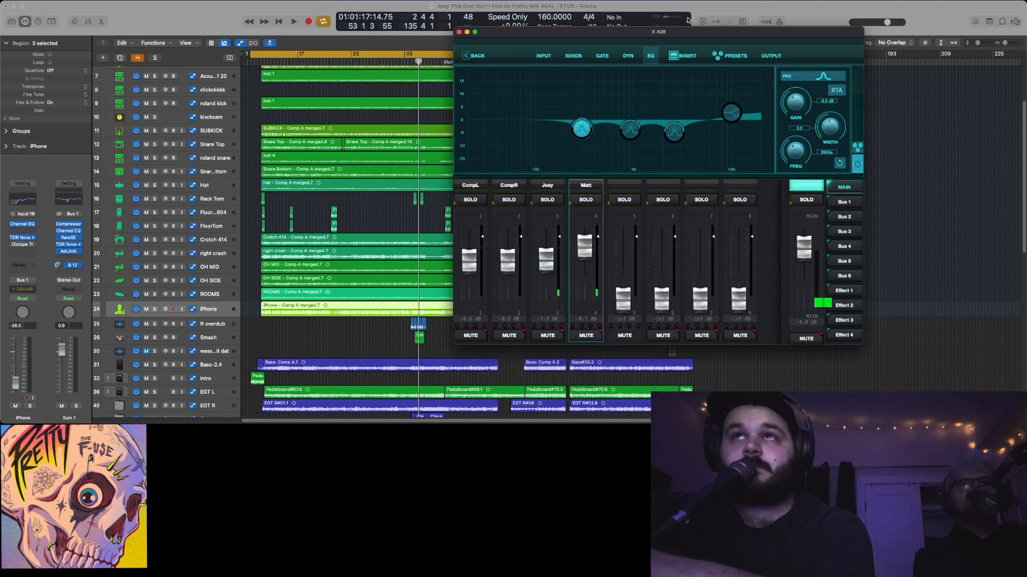
{"action": "left_click_drag", "start_coordinate": [687, 31], "coordinate": [614, 423]}
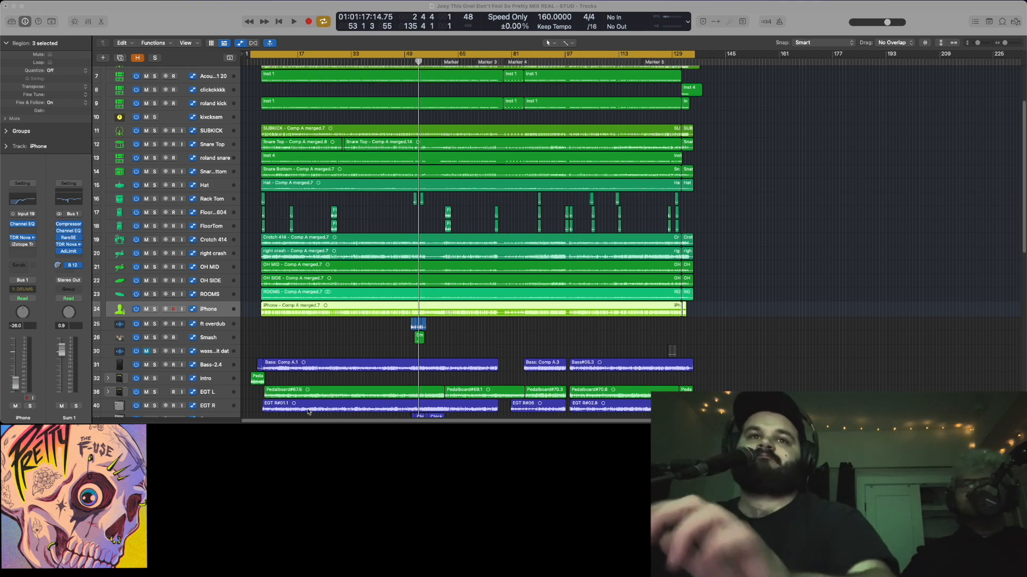
Solo and select Crotch 414, and listen to it alone from bar 33 to about bar 38
{"action": "left_click", "coordinate": [155, 240]}
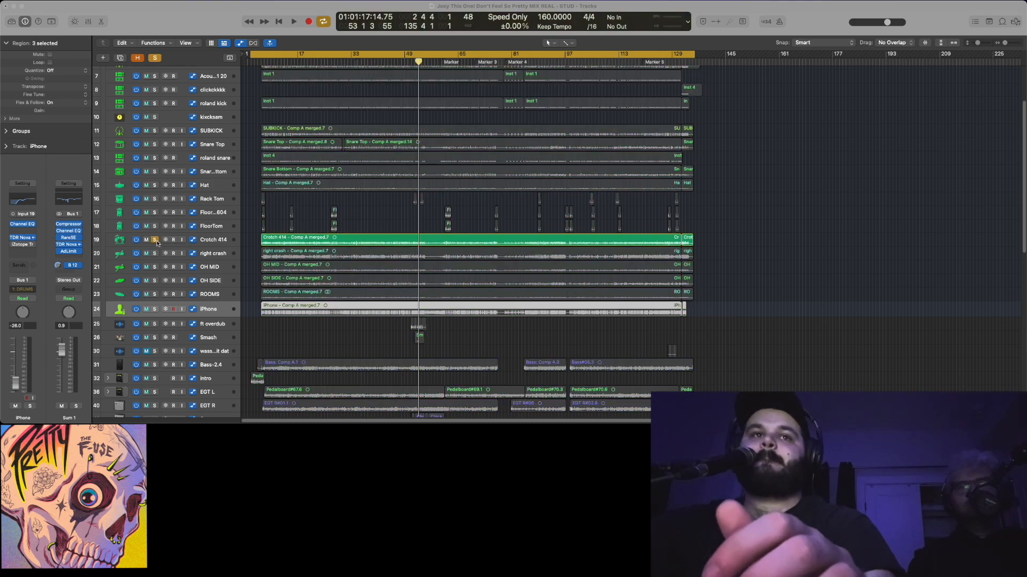
{"action": "left_click", "coordinate": [216, 242]}
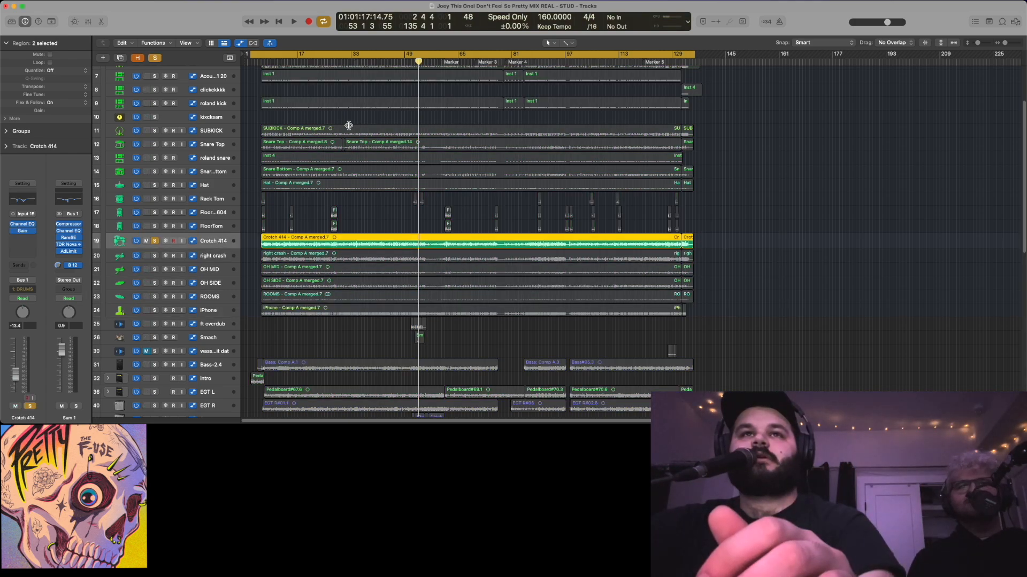
{"action": "left_click", "coordinate": [353, 62]}
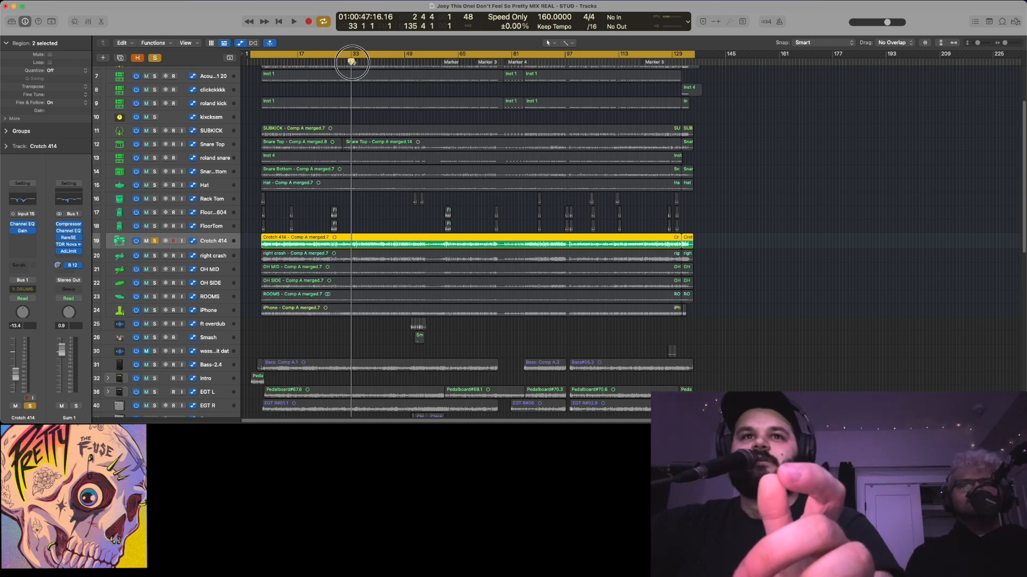
{"action": "key", "text": "space"}
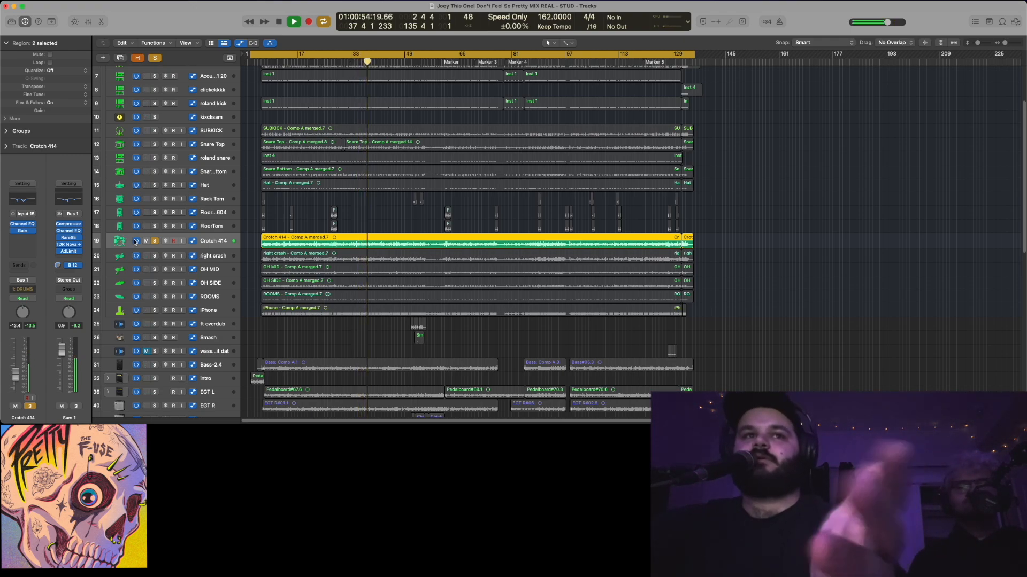
{"action": "key", "text": "space"}
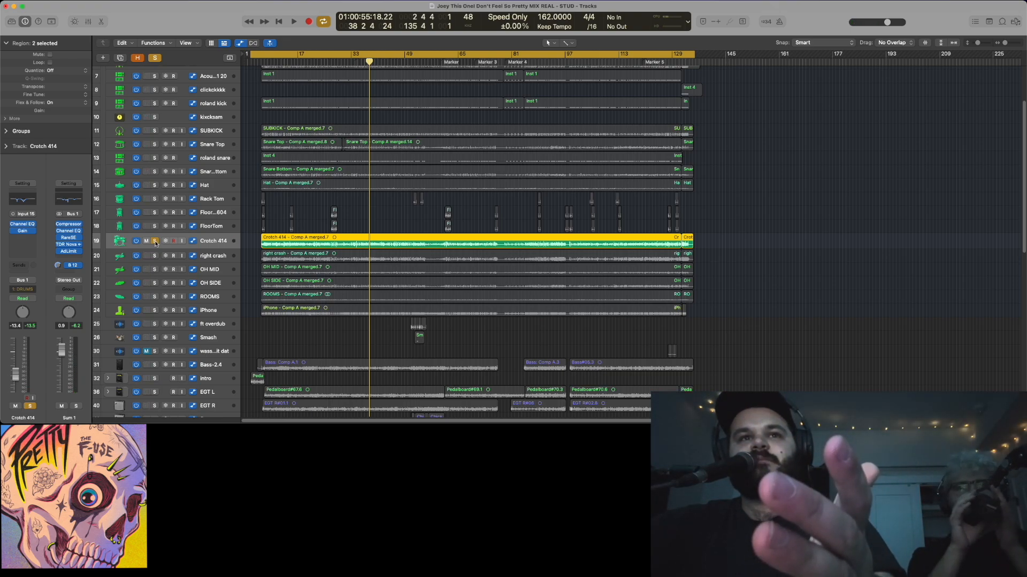
Clear the Crotch 414 solo, then listen from about bar 23 with Sum 1 soloed and with its solo cleared
{"action": "left_click", "coordinate": [154, 241]}
{"action": "scroll", "coordinate": [166, 264], "scroll_direction": "up", "scroll_amount": 5}
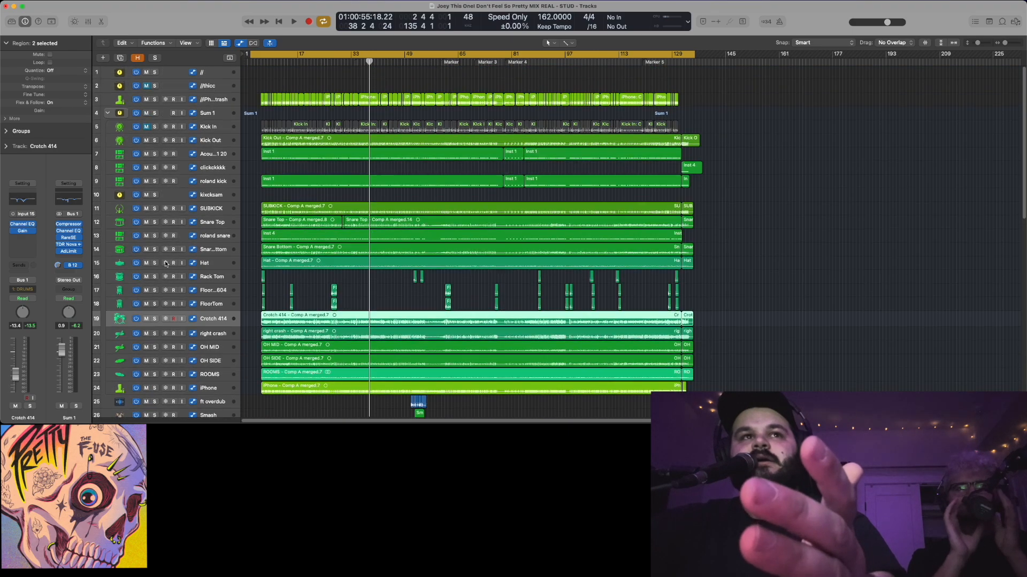
{"action": "left_click", "coordinate": [156, 113]}
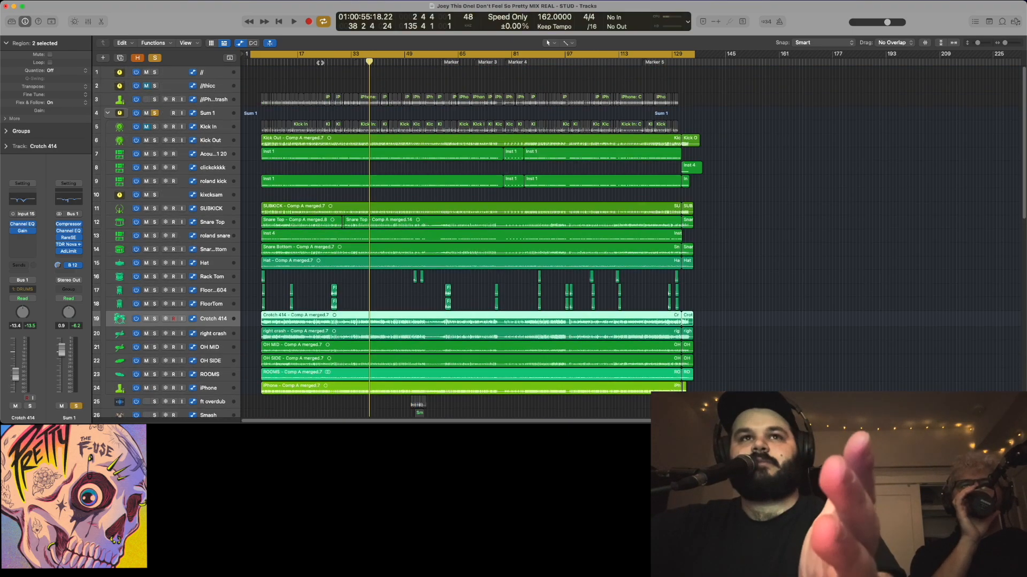
{"action": "left_click", "coordinate": [320, 63]}
{"action": "key", "text": "space"}
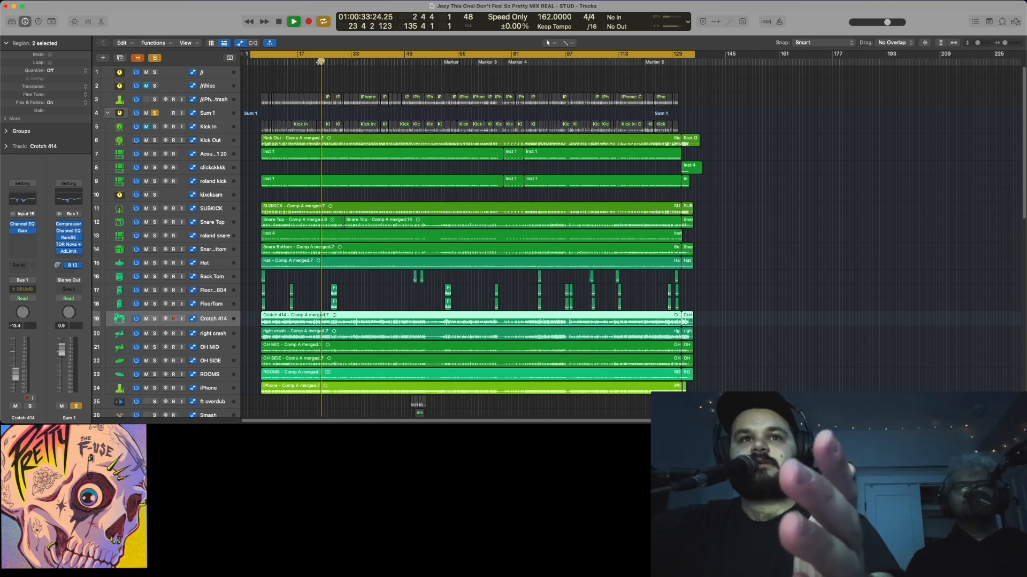
{"action": "left_click", "coordinate": [154, 112]}
{"action": "key", "text": "space"}
Solo every track from Smash up to the first track, leaving out //thicc and Kick In
{"action": "scroll", "coordinate": [453, 200], "scroll_direction": "down", "scroll_amount": 5}
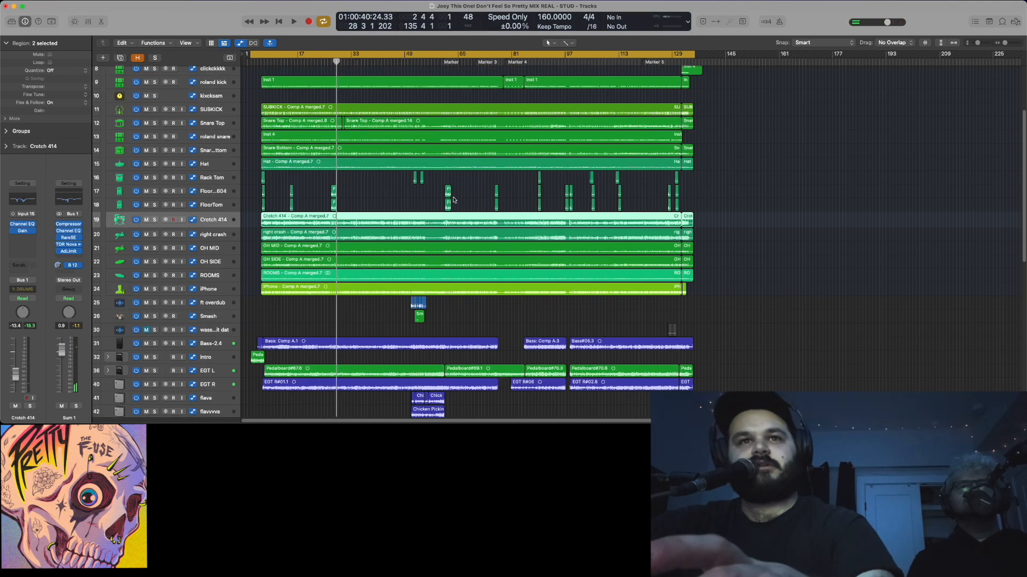
{"action": "scroll", "coordinate": [453, 200], "scroll_direction": "down", "scroll_amount": 2}
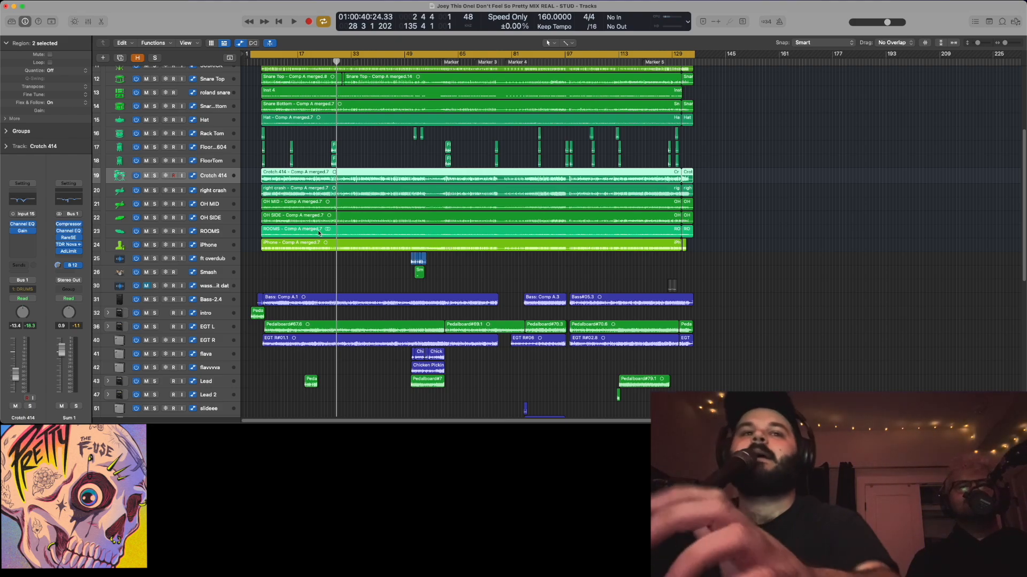
{"action": "scroll", "coordinate": [366, 272], "scroll_direction": "up", "scroll_amount": 8}
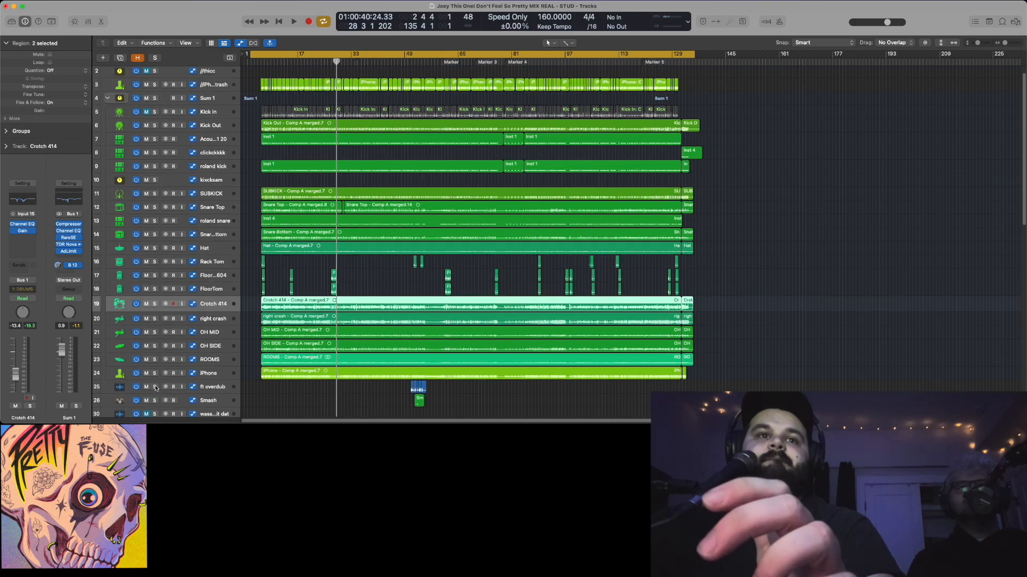
{"action": "scroll", "coordinate": [154, 396], "scroll_direction": "down", "scroll_amount": 1}
{"action": "left_click_drag", "start_coordinate": [154, 398], "coordinate": [157, 66]}
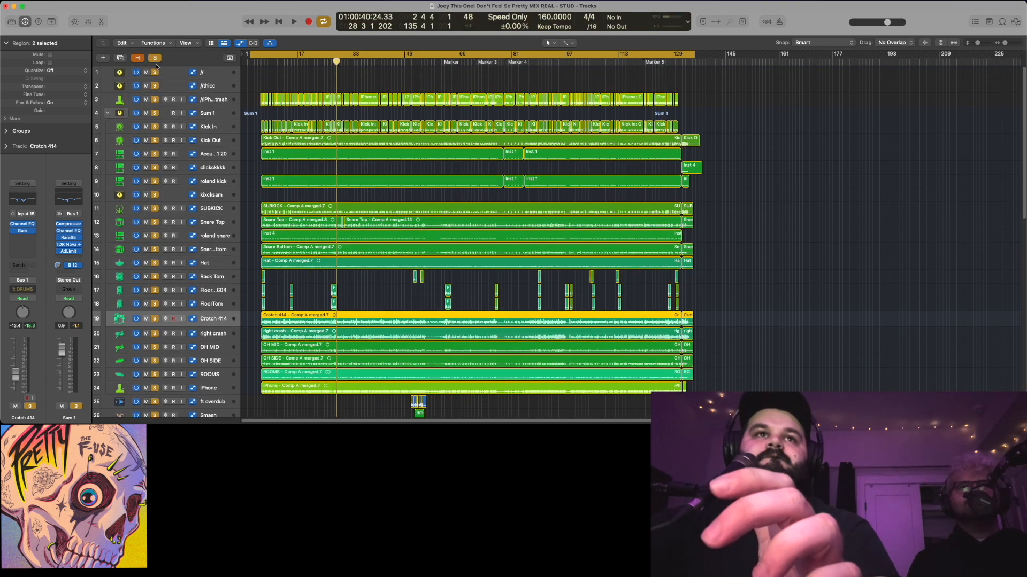
{"action": "left_click", "coordinate": [154, 86]}
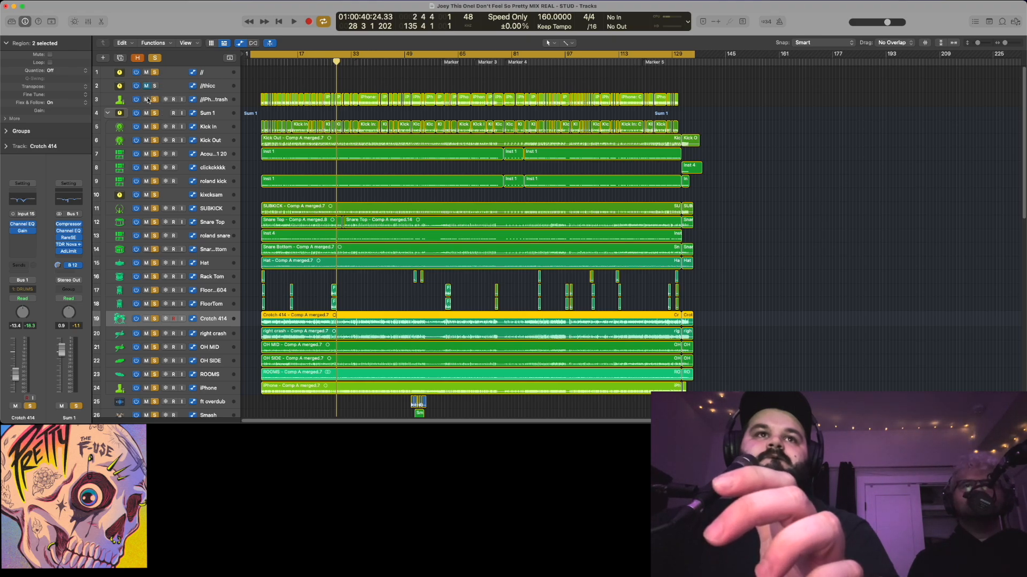
{"action": "left_click", "coordinate": [155, 127]}
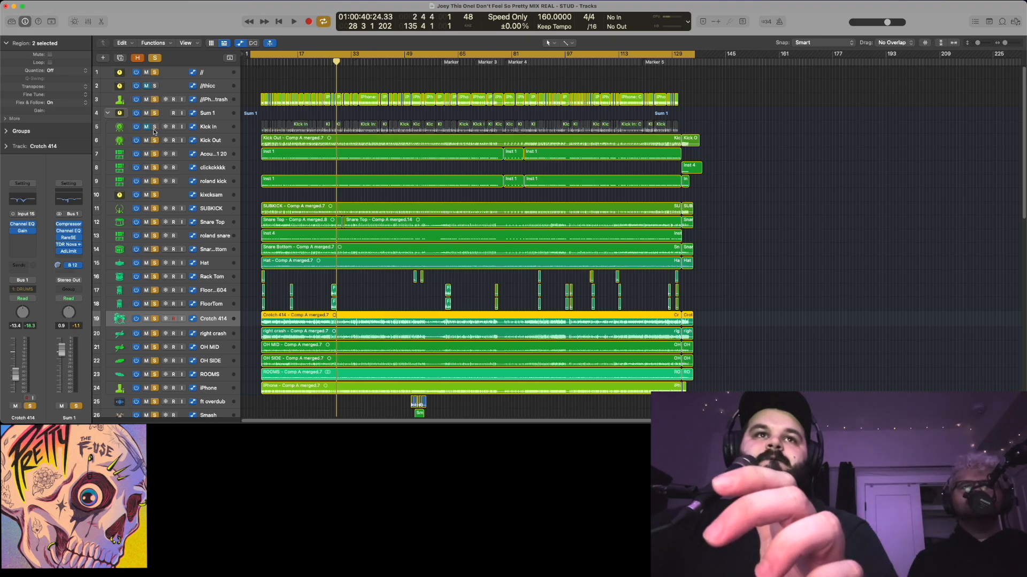
Listen to the soloed drums from about bar 6 to bar 8 at the song's opening
{"action": "left_click", "coordinate": [257, 63]}
{"action": "scroll", "coordinate": [329, 161], "scroll_direction": "up", "scroll_amount": 10}
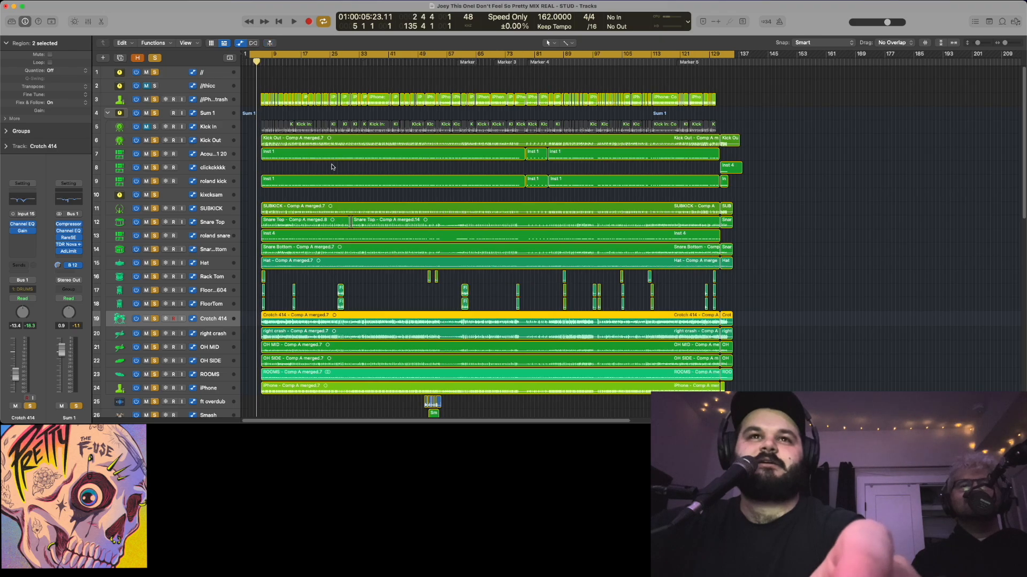
{"action": "scroll", "coordinate": [332, 163], "scroll_direction": "left", "scroll_amount": 3}
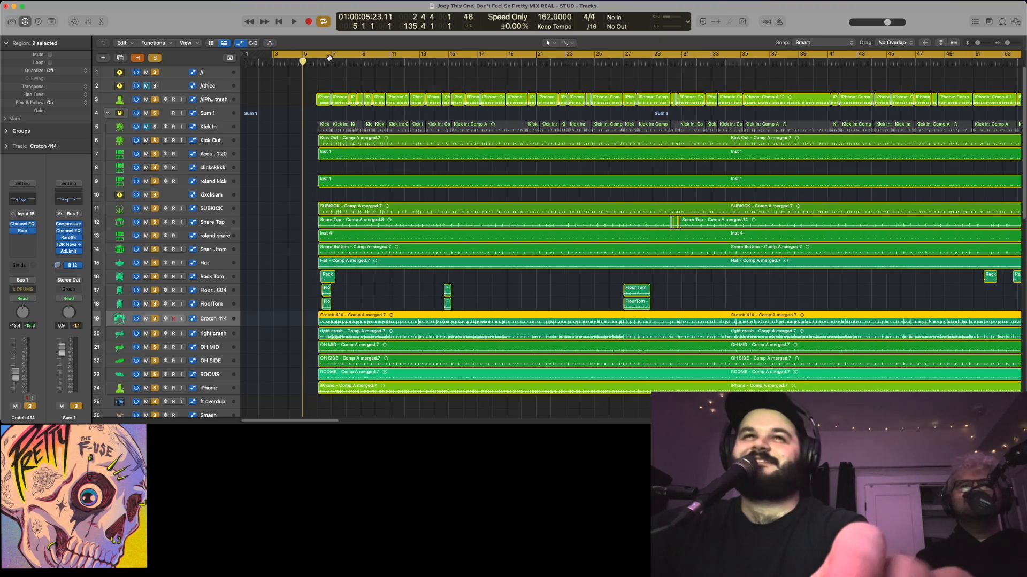
{"action": "left_click", "coordinate": [319, 61]}
{"action": "key", "text": "space"}
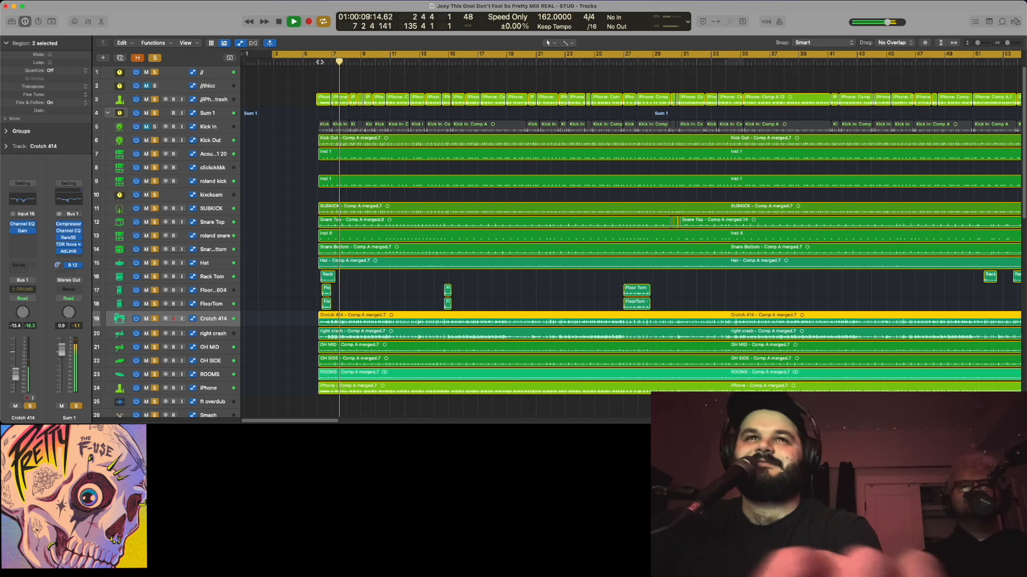
{"action": "key", "text": "space"}
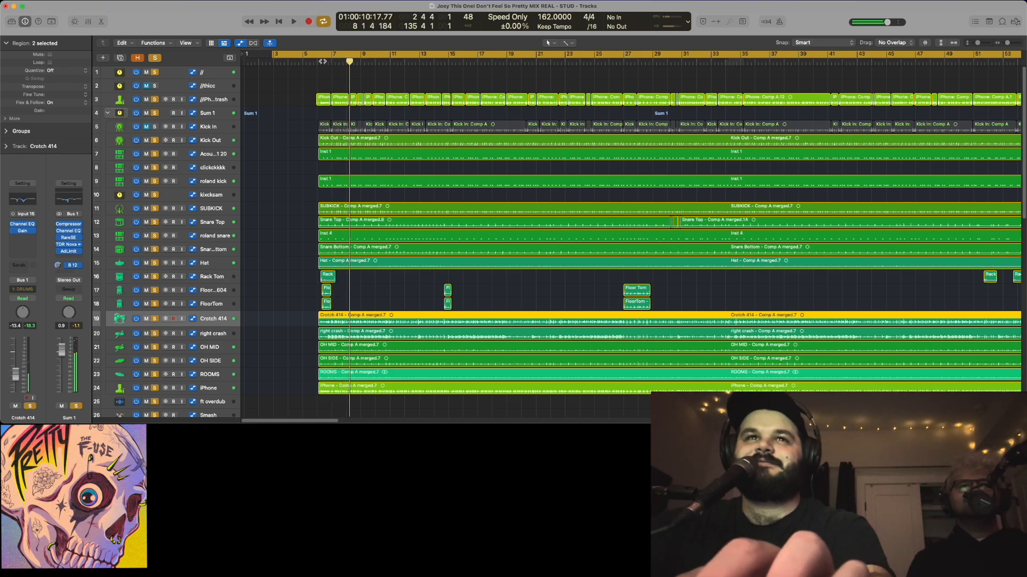
Turn off cycle mode and replay the opening drum fill from bar 6
{"action": "key", "text": "c"}
{"action": "left_click", "coordinate": [316, 64]}
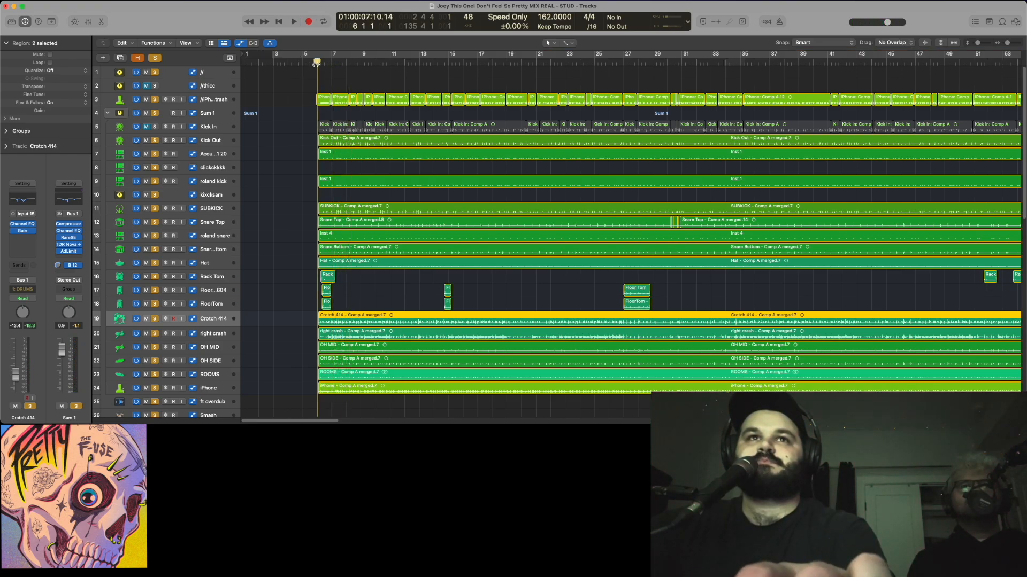
{"action": "key", "text": "space"}
{"action": "key", "text": "space"}
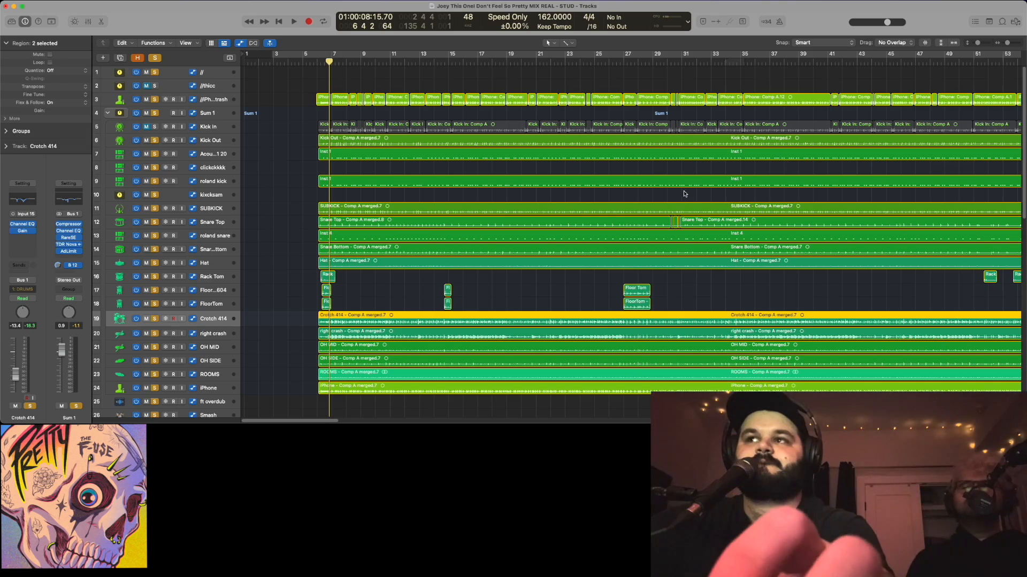
Listen to the soloed drum fill around bars 104 to 105
{"action": "key", "text": "super+Left"}
{"action": "key", "text": "super+Left"}
{"action": "key", "text": "super+Left"}
{"action": "key", "text": "super+Left"}
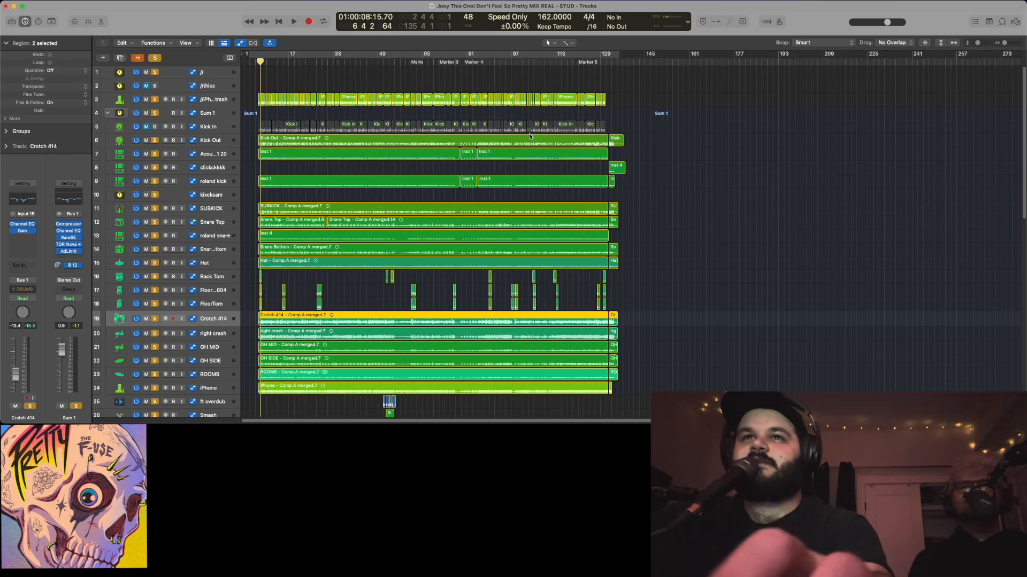
{"action": "key", "text": "super+Right"}
{"action": "key", "text": "super+Right"}
{"action": "key", "text": "super+Right"}
{"action": "scroll", "coordinate": [529, 135], "scroll_direction": "right", "scroll_amount": 3}
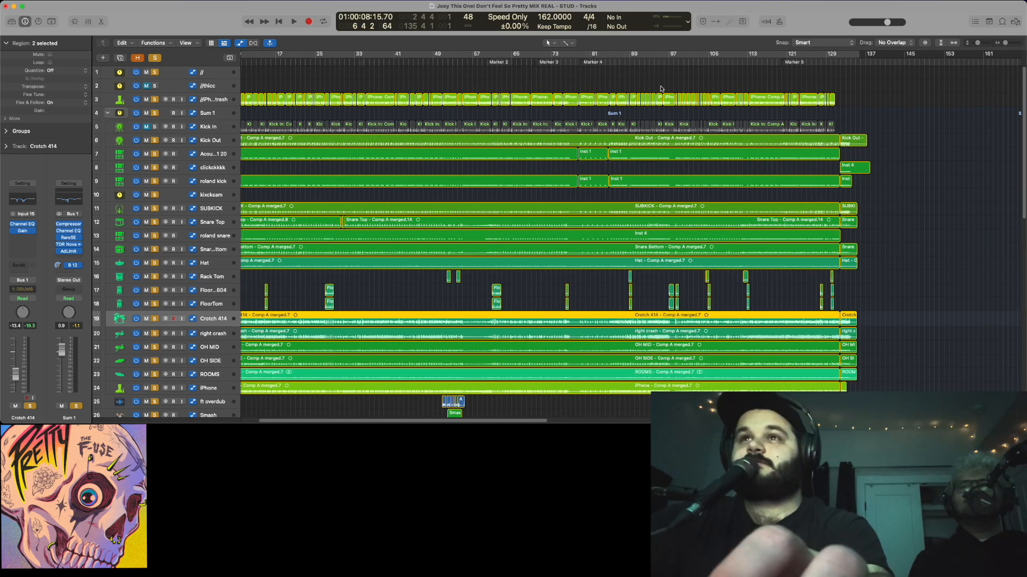
{"action": "left_click_drag", "start_coordinate": [669, 63], "coordinate": [704, 64]}
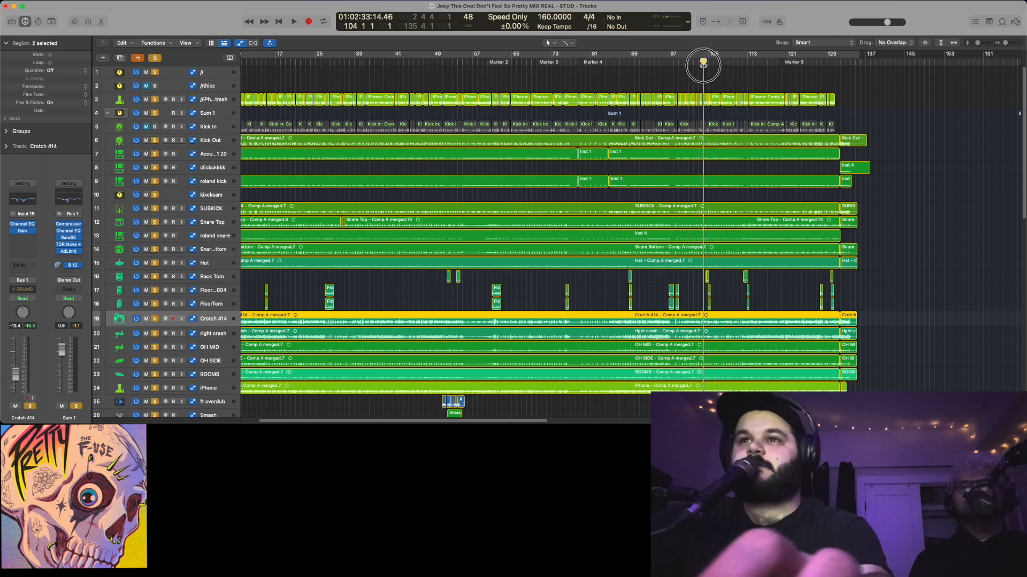
{"action": "left_click", "coordinate": [702, 63]}
{"action": "key", "text": "super+Right"}
{"action": "key", "text": "space"}
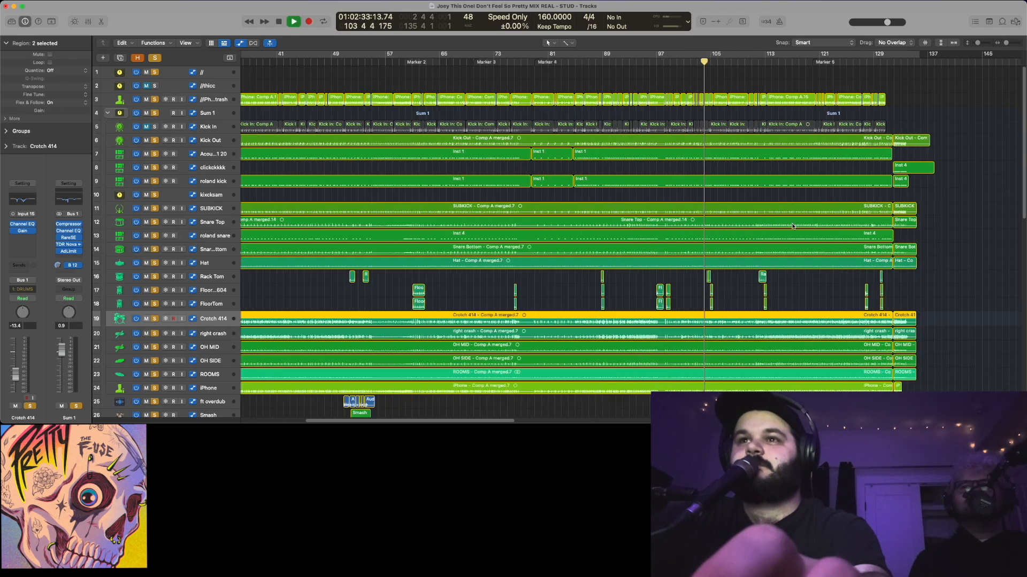
{"action": "key", "text": "super+Right"}
{"action": "key", "text": "space"}
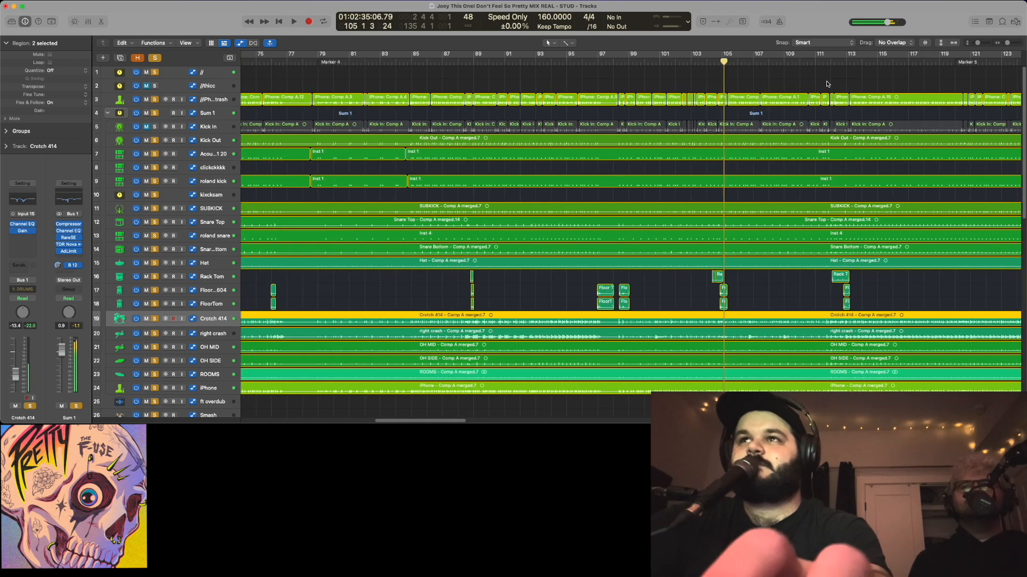
Play the rack and floor tom fill from about bar 112 twice in the soloed drums
{"action": "left_click", "coordinate": [829, 62]}
{"action": "key", "text": "space"}
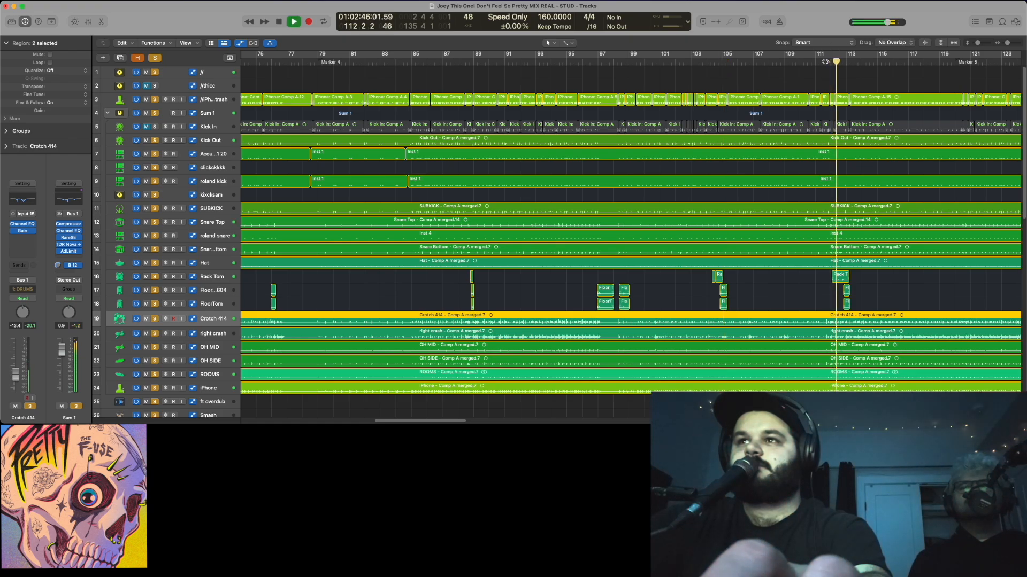
{"action": "key", "text": "space"}
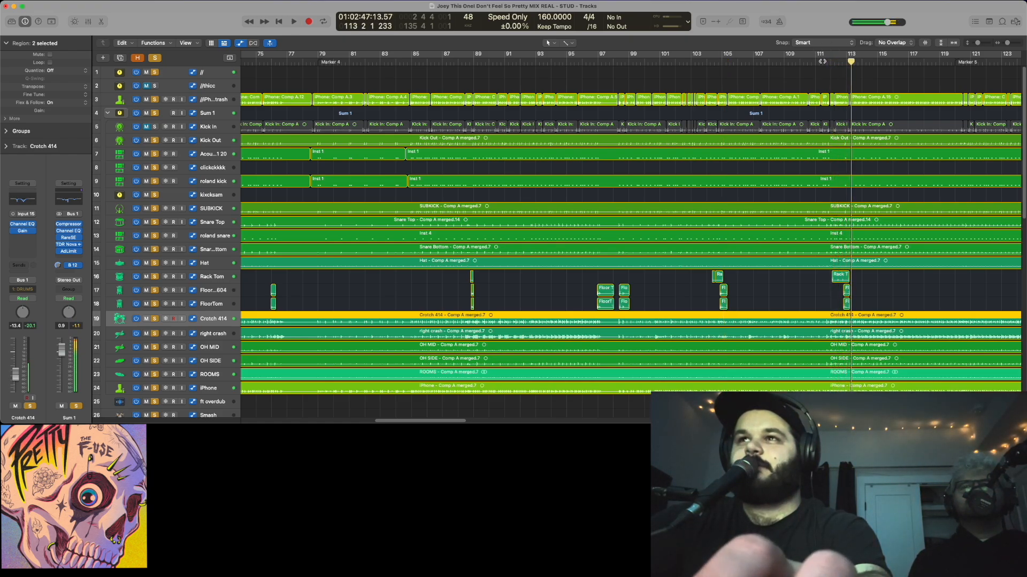
{"action": "left_click", "coordinate": [822, 62]}
{"action": "key", "text": "space"}
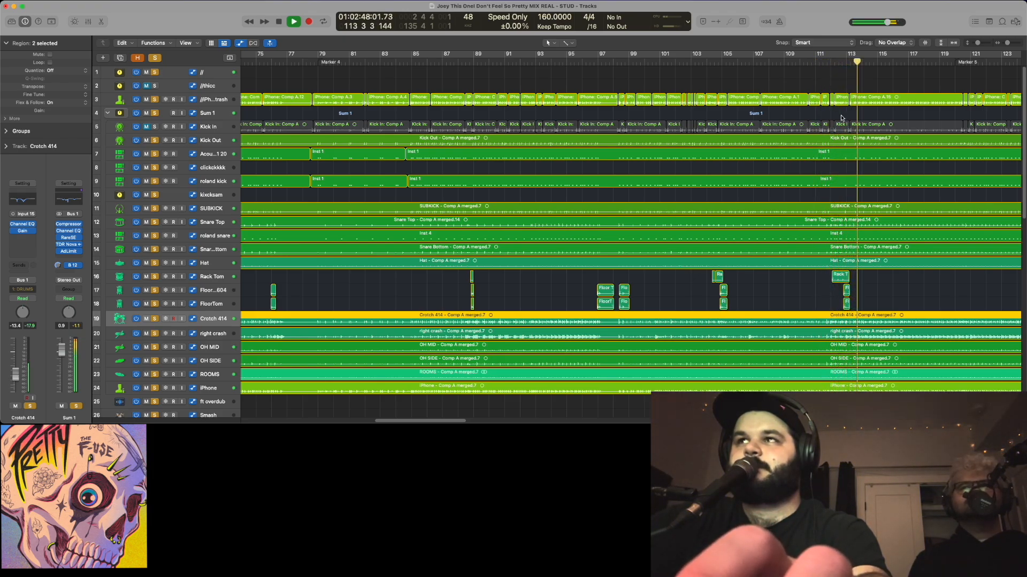
{"action": "key", "text": "space"}
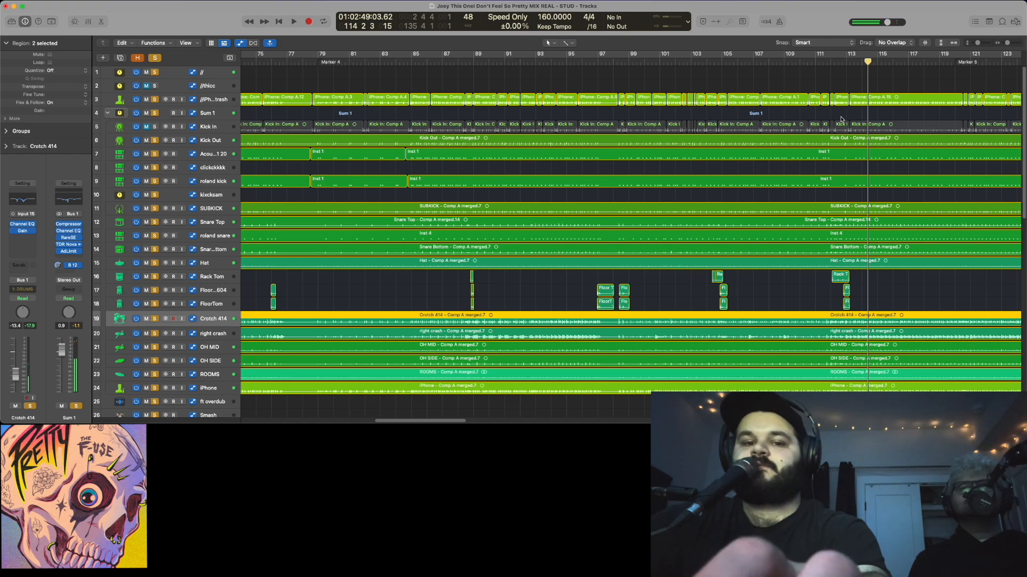
Listen to the soloed drums near the song's end, moving the playback position to about bar 125
{"action": "key", "text": "super+Left"}
{"action": "key", "text": "super+Left"}
{"action": "scroll", "coordinate": [841, 120], "scroll_direction": "right", "scroll_amount": 5}
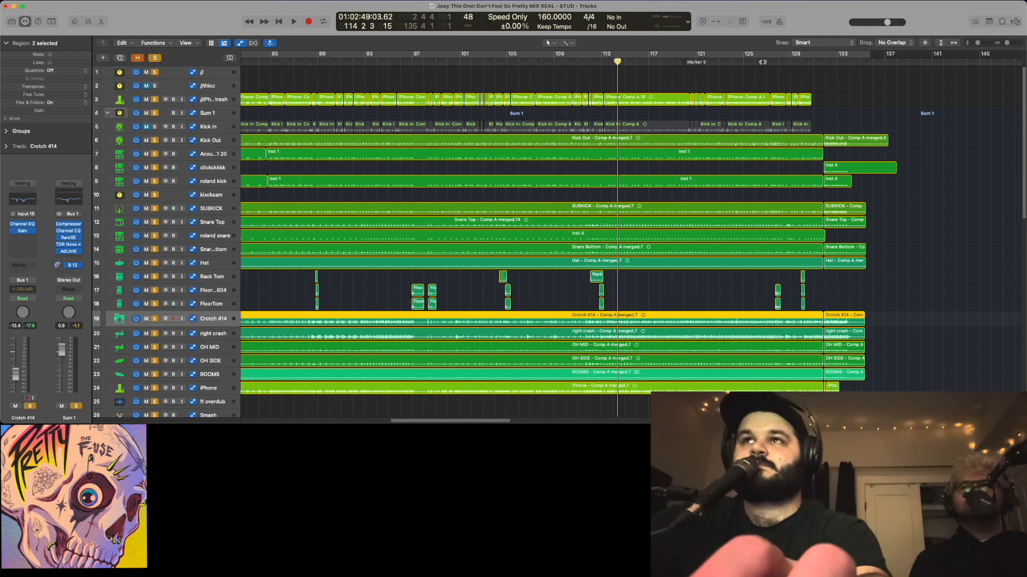
{"action": "left_click", "coordinate": [765, 61]}
{"action": "key", "text": "space"}
{"action": "left_click", "coordinate": [744, 62]}
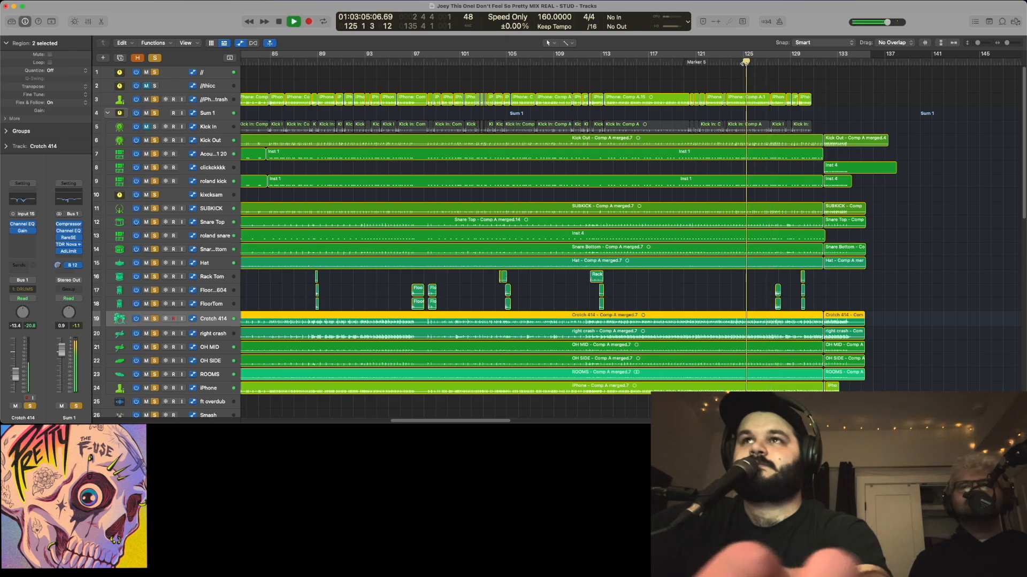
{"action": "key", "text": "space"}
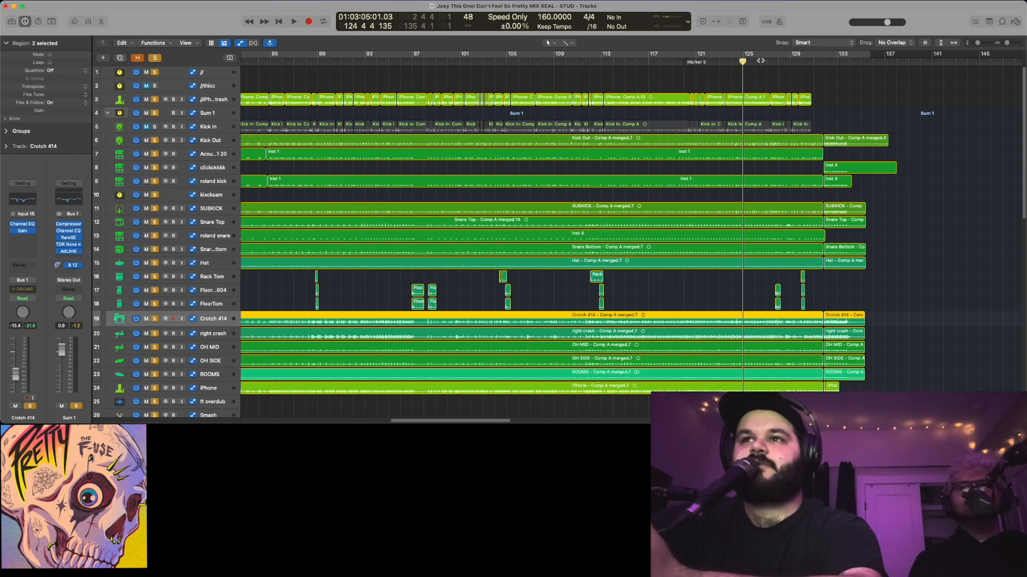
Play the soloed drums from about bar 126 through the ending at bar 134
{"action": "left_click", "coordinate": [760, 61]}
{"action": "key", "text": "space"}
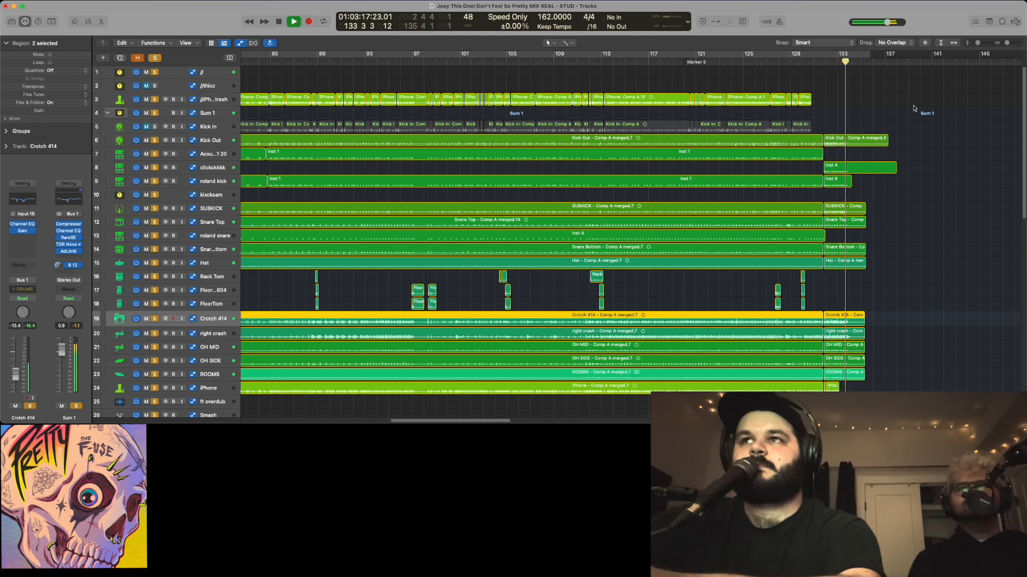
{"action": "key", "text": "space"}
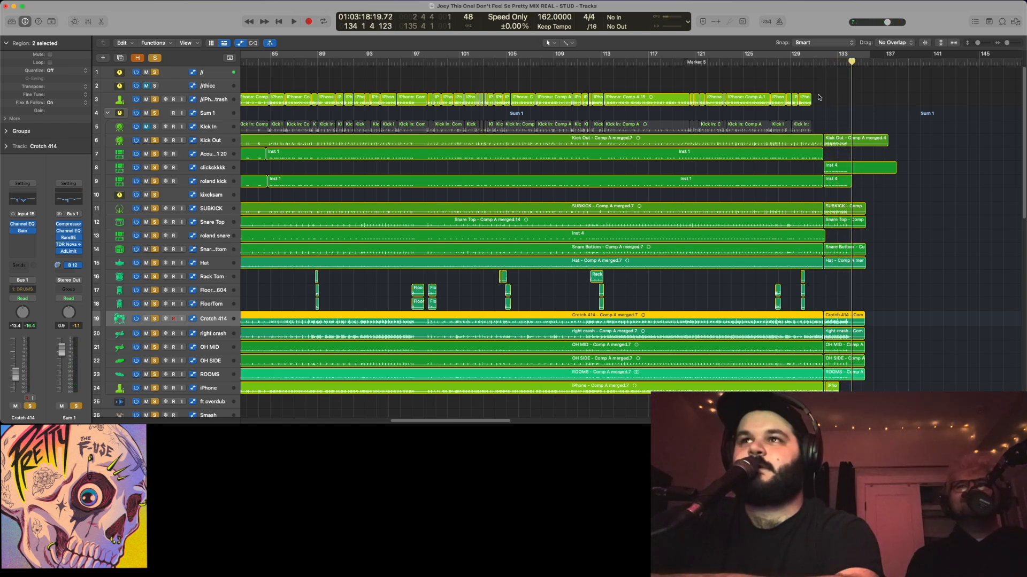
Select the clickckkkk region at the song's end, examine the track's Channel EQ, then close the EQ and deselect the region
{"action": "left_click", "coordinate": [833, 170]}
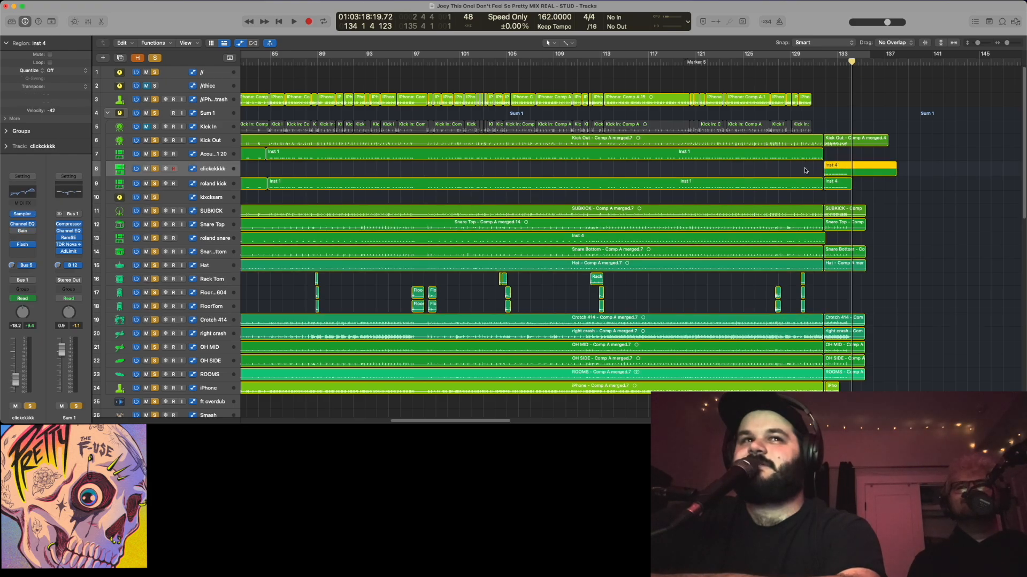
{"action": "left_click", "coordinate": [29, 193]}
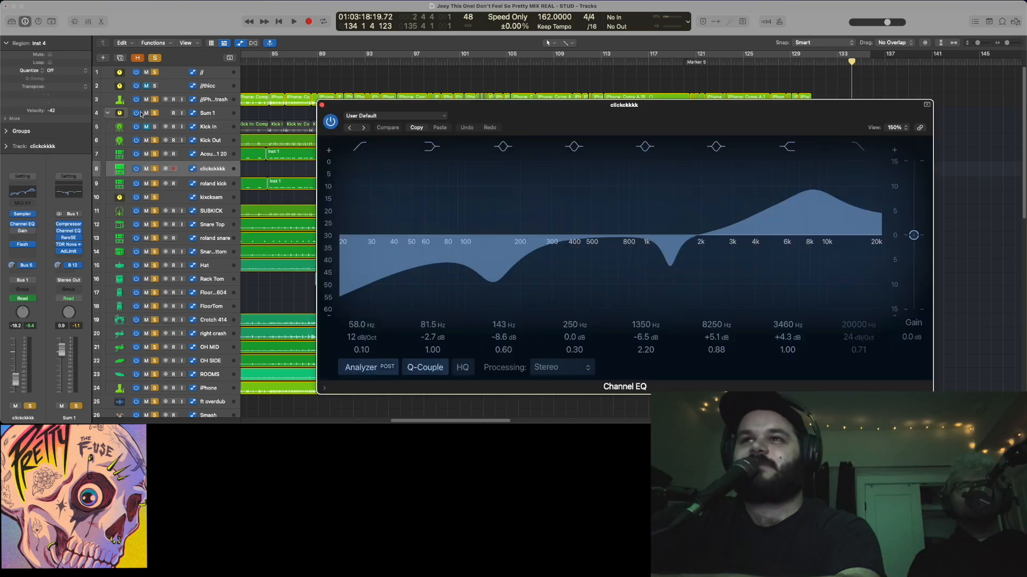
{"action": "left_click", "coordinate": [323, 105]}
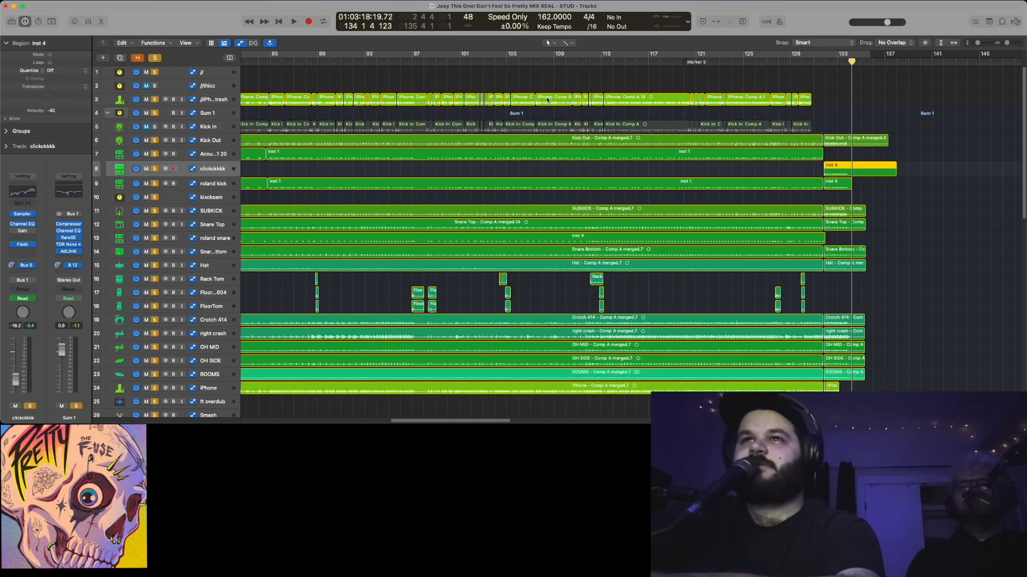
{"action": "left_click", "coordinate": [545, 76]}
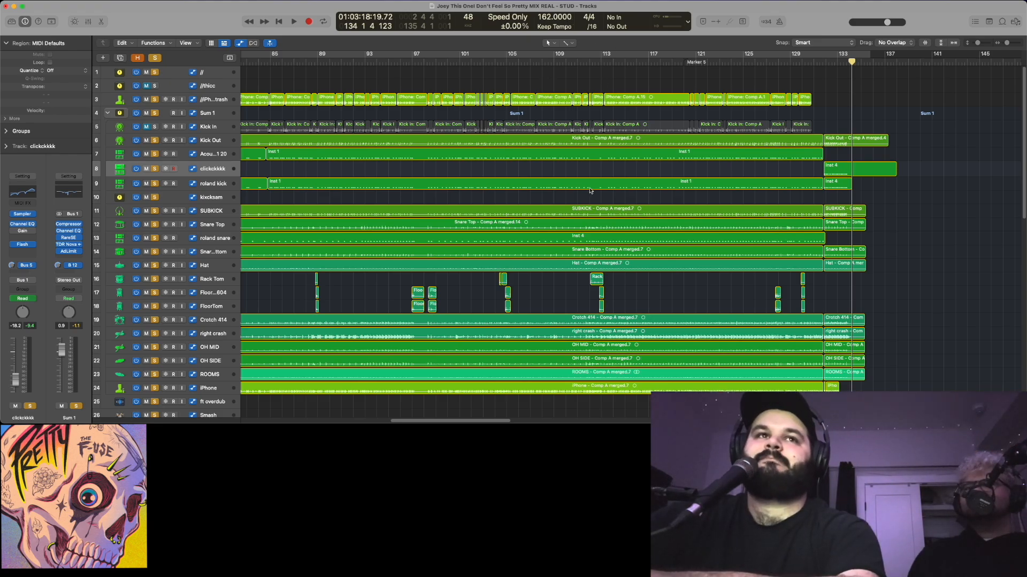
{"action": "scroll", "coordinate": [590, 190], "scroll_direction": "down", "scroll_amount": 1}
{"action": "scroll", "coordinate": [591, 190], "scroll_direction": "down", "scroll_amount": 10}
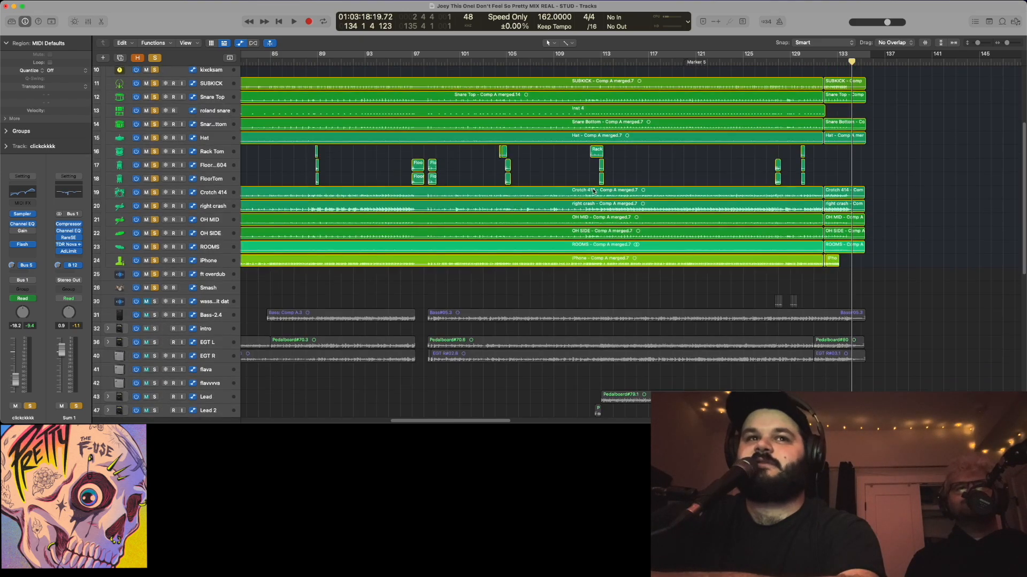
{"action": "scroll", "coordinate": [593, 191], "scroll_direction": "up", "scroll_amount": 10}
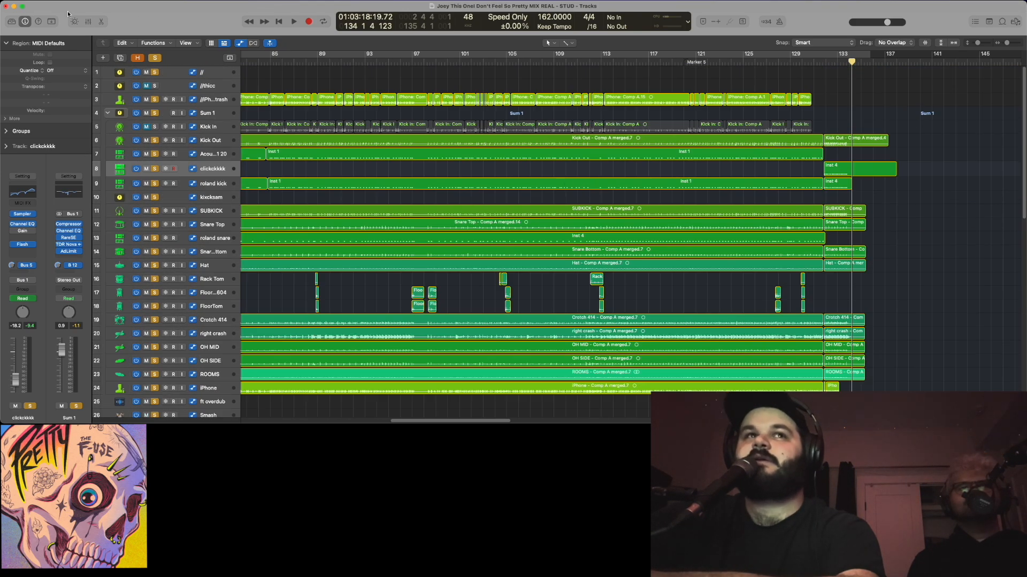
Clear all track solos and return the playback position to the start of the song
{"action": "left_click", "coordinate": [156, 58]}
{"action": "key", "text": "Return"}
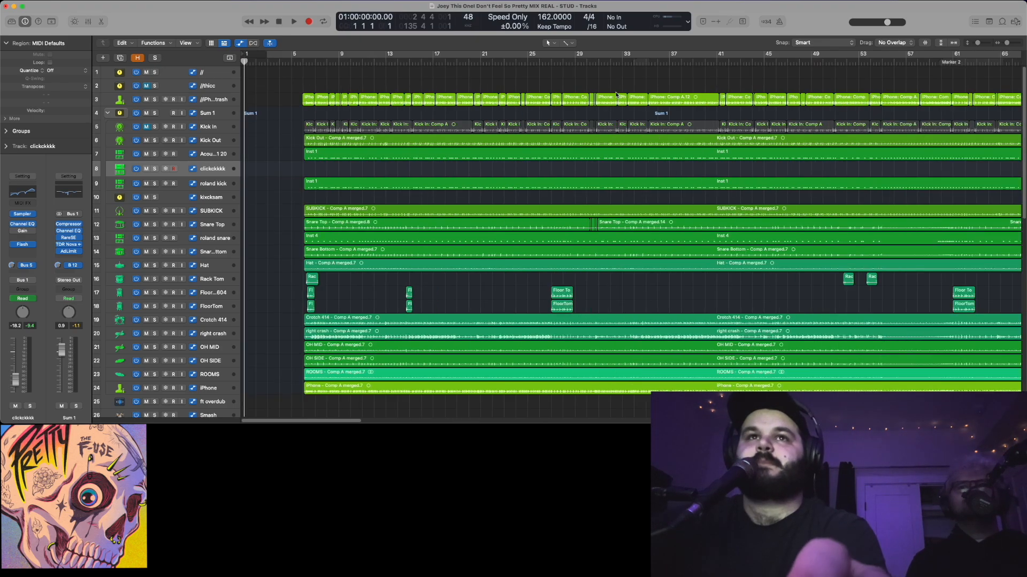
{"action": "scroll", "coordinate": [909, 299], "scroll_direction": "down", "scroll_amount": 10}
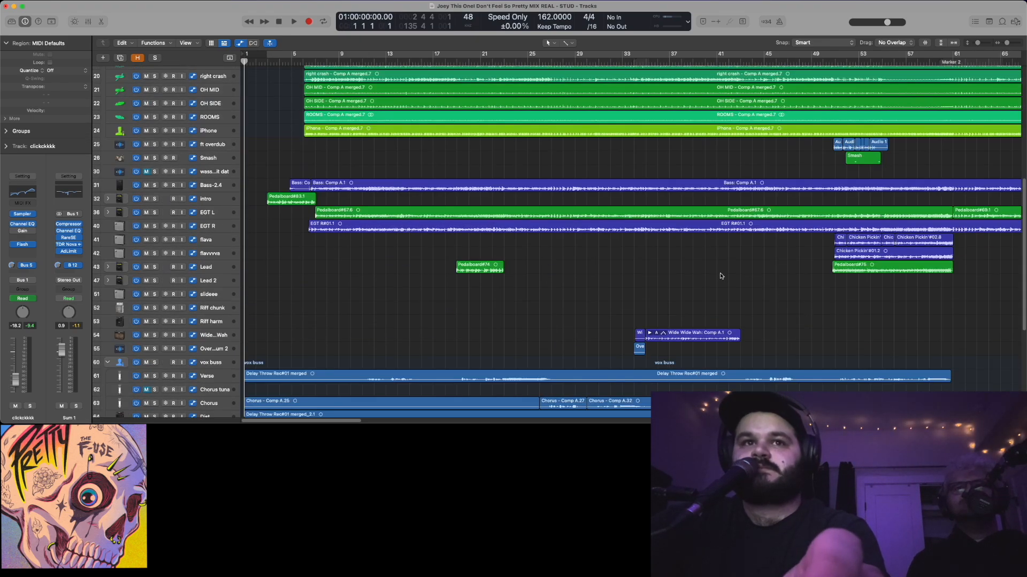
{"action": "scroll", "coordinate": [720, 276], "scroll_direction": "down", "scroll_amount": 6}
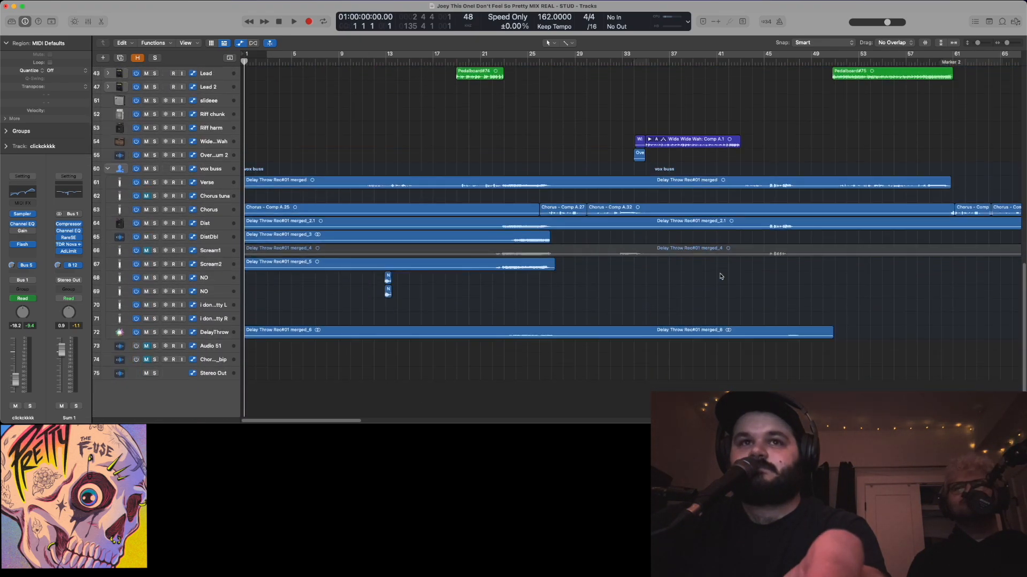
{"action": "scroll", "coordinate": [717, 276], "scroll_direction": "up", "scroll_amount": 12}
{"action": "scroll", "coordinate": [717, 276], "scroll_direction": "up", "scroll_amount": 5}
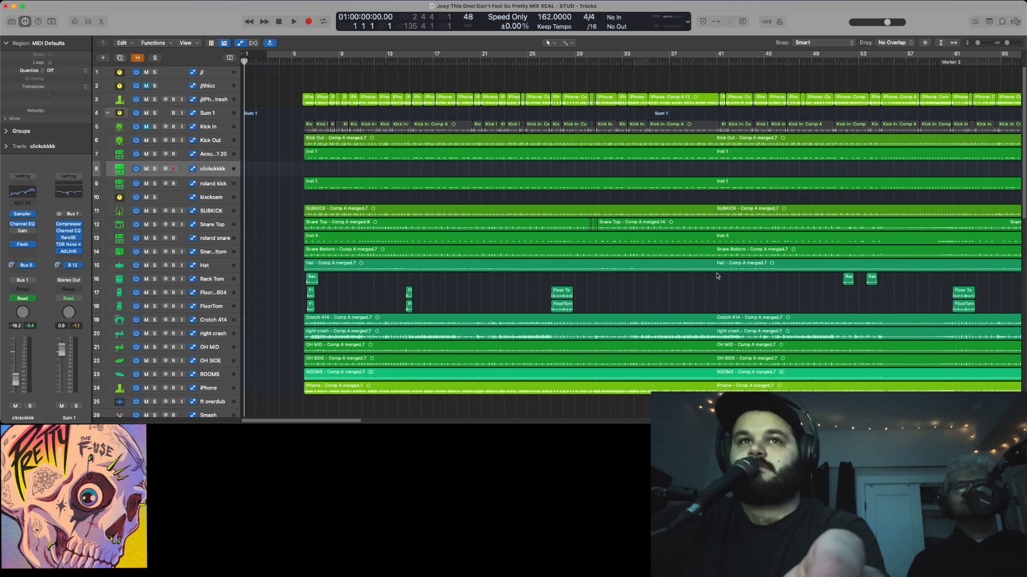
Select the Sum 1 drum bus and examine its Channel EQ bands, including the narrow 474 Hz cut
{"action": "left_click", "coordinate": [216, 98]}
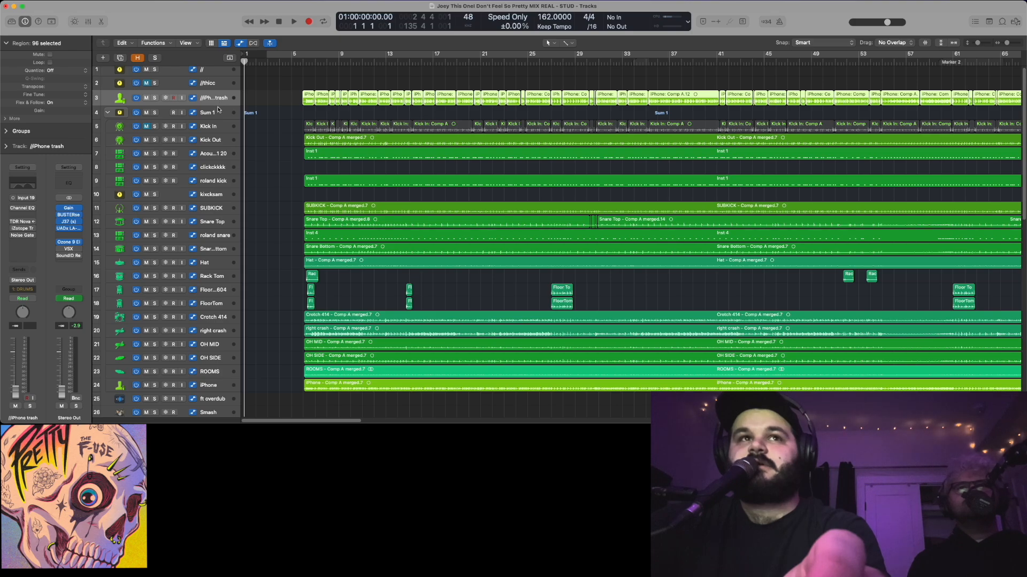
{"action": "left_click", "coordinate": [218, 111]}
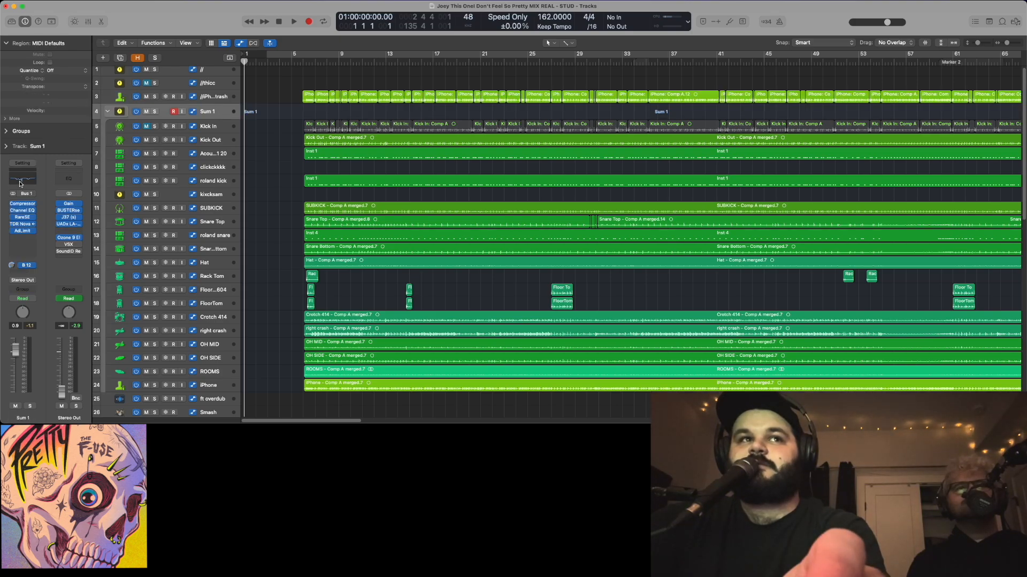
{"action": "left_click", "coordinate": [20, 180]}
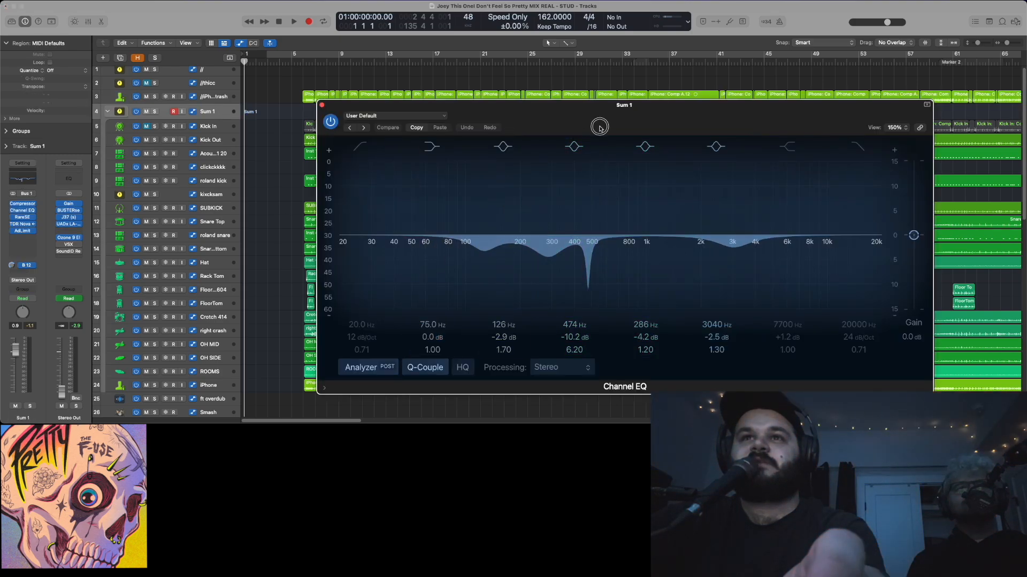
{"action": "left_click_drag", "start_coordinate": [600, 126], "coordinate": [542, 102]}
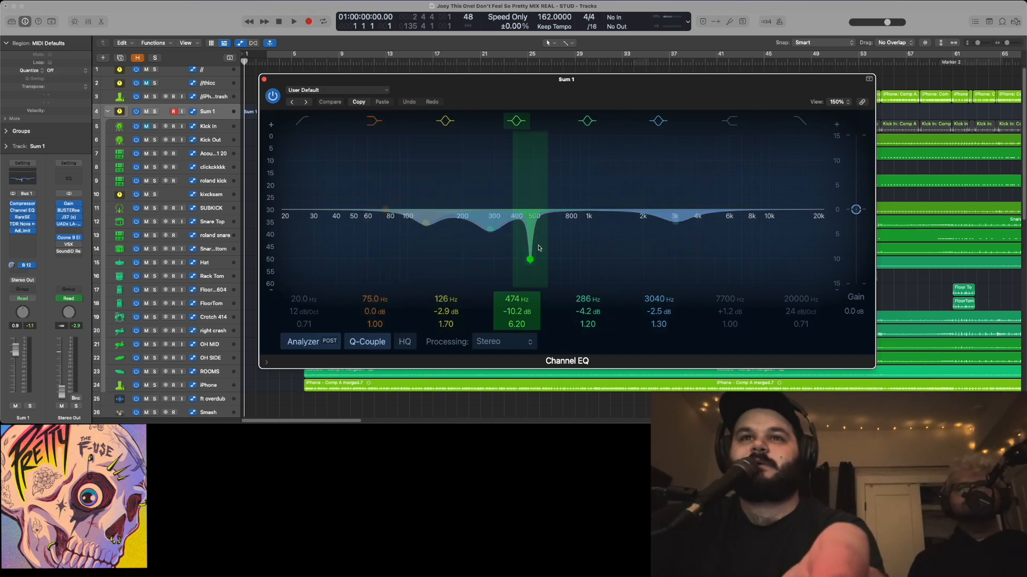
Examine the RareSE equalizer on the Sum 1 bus, then close it and the Channel EQ
{"action": "left_click", "coordinate": [22, 218]}
{"action": "left_click_drag", "start_coordinate": [473, 103], "coordinate": [426, 78]}
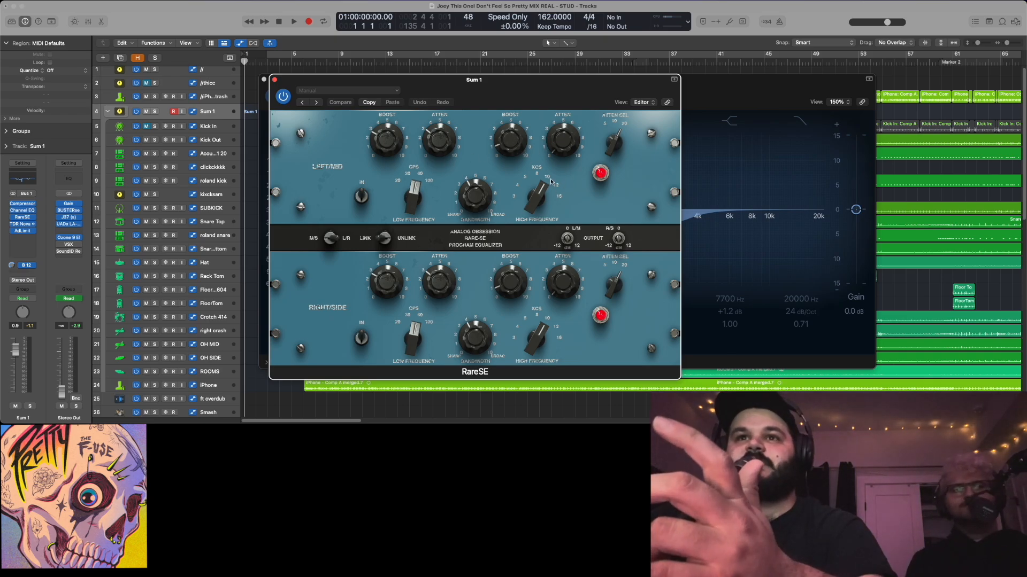
{"action": "left_click", "coordinate": [274, 80]}
{"action": "left_click", "coordinate": [263, 79]}
Examine TDR Nova on the Sum 1 bus while playing the song from about bar 21, then close the plug-in
{"action": "left_click", "coordinate": [16, 231]}
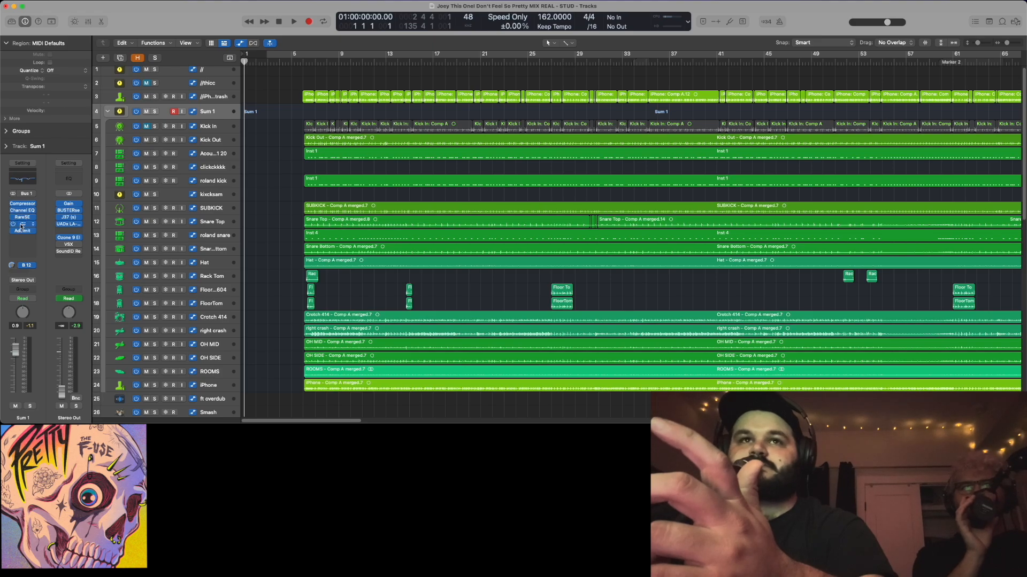
{"action": "left_click", "coordinate": [481, 62]}
{"action": "key", "text": "space"}
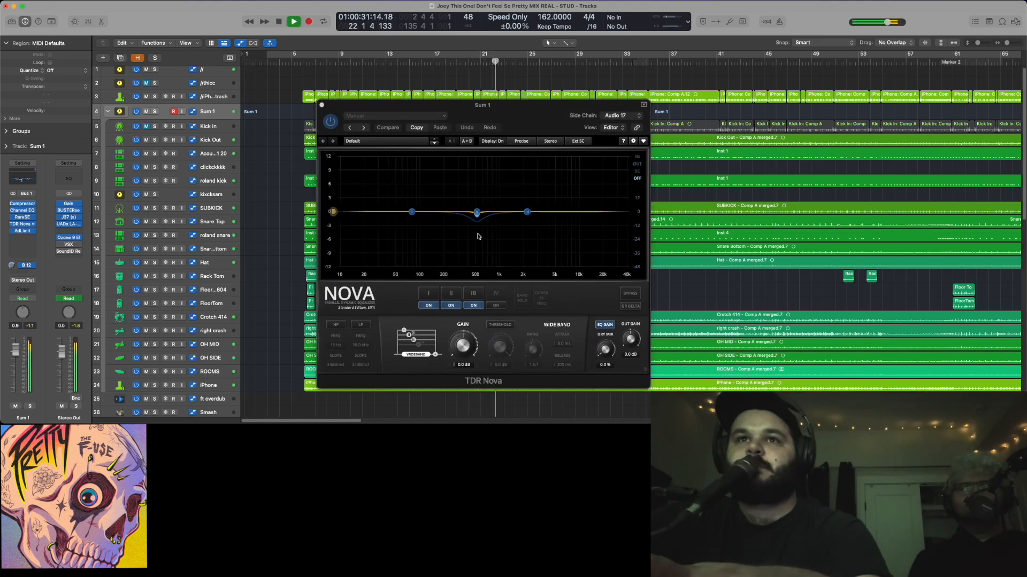
{"action": "key", "text": "space"}
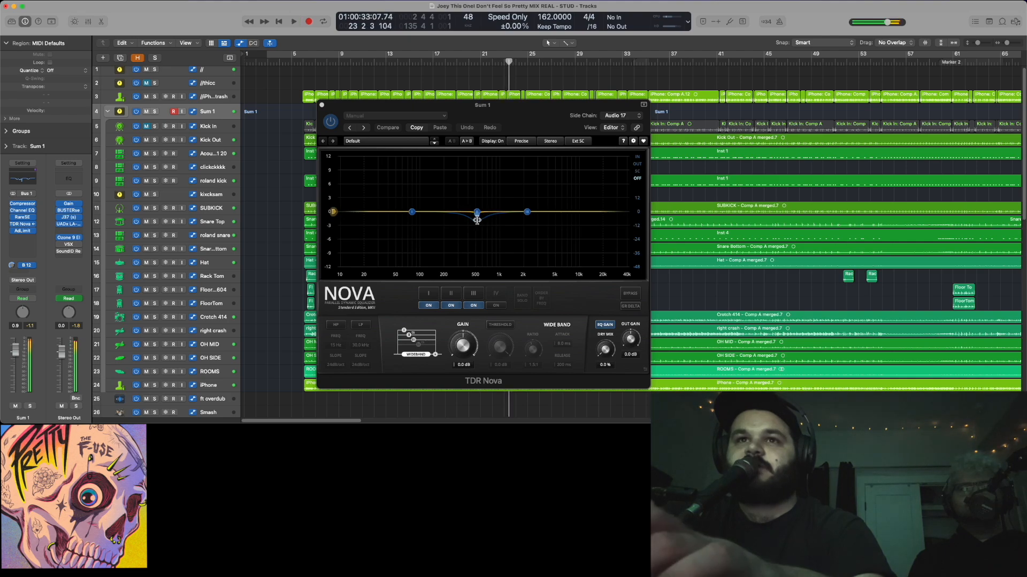
{"action": "left_click", "coordinate": [321, 105]}
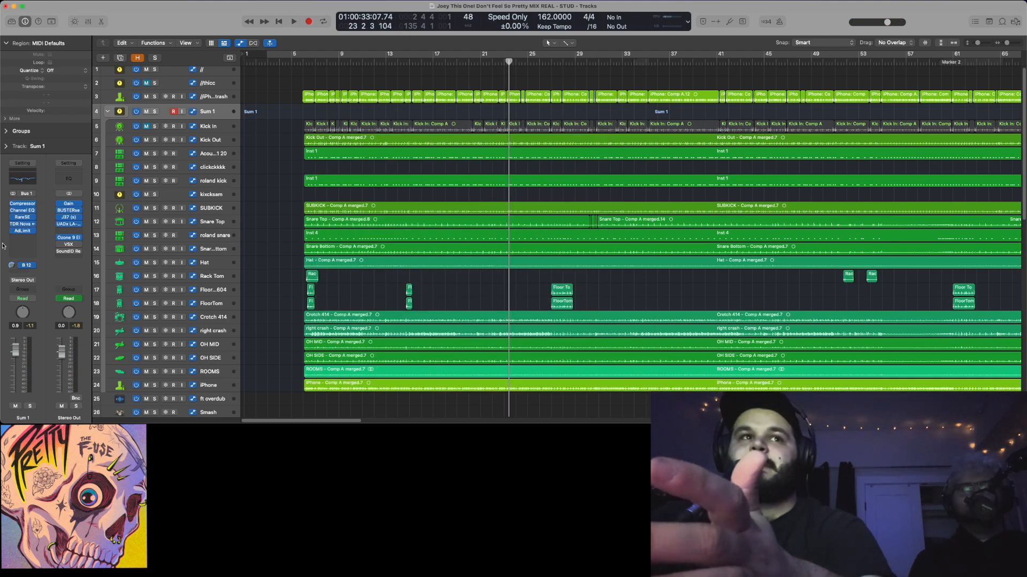
Examine the Adaptive Limiter on the Sum 1 bus while playing from about bar 30, then close it
{"action": "left_click", "coordinate": [22, 230]}
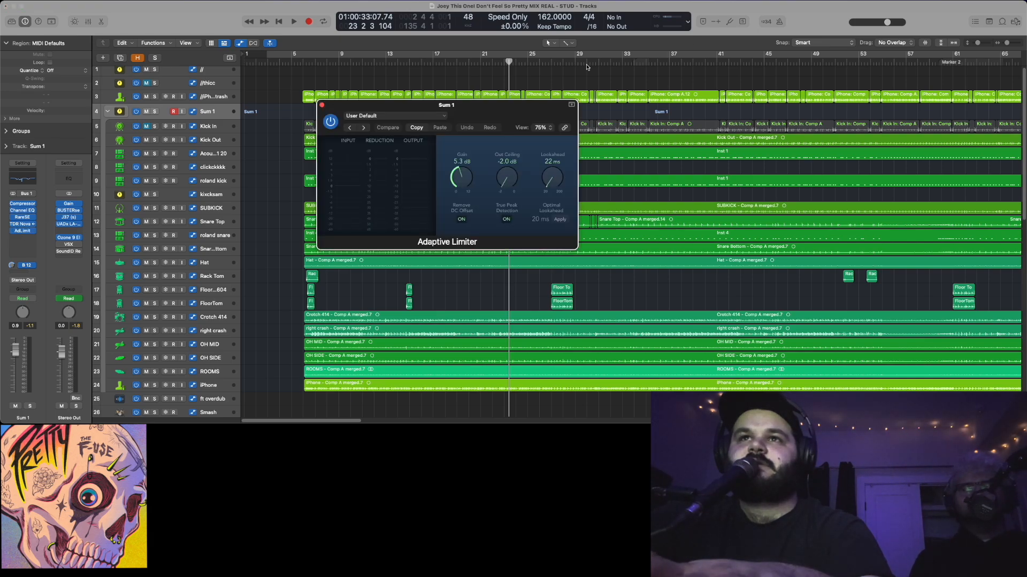
{"action": "left_click", "coordinate": [587, 63]}
{"action": "key", "text": "space"}
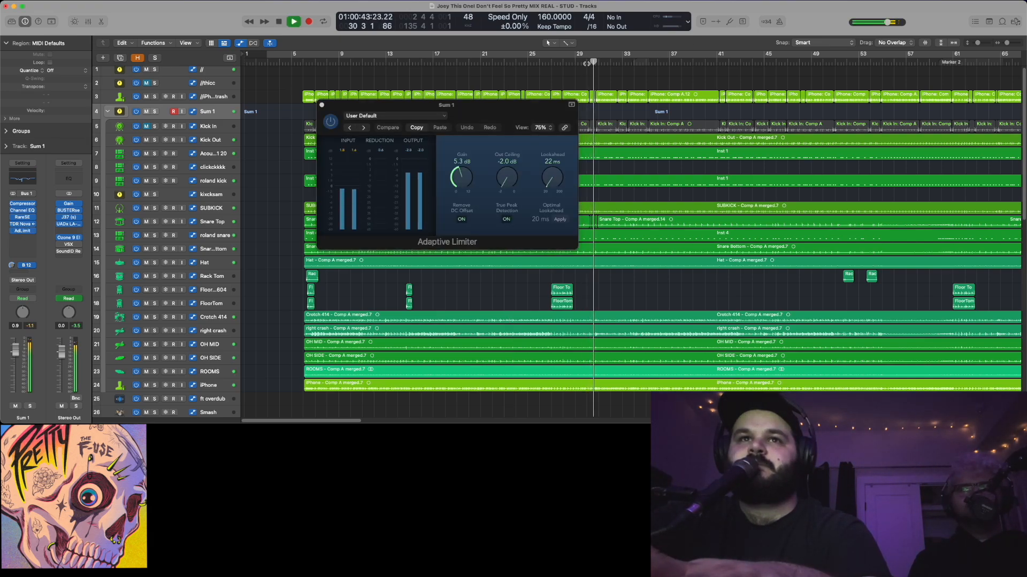
{"action": "key", "text": "space"}
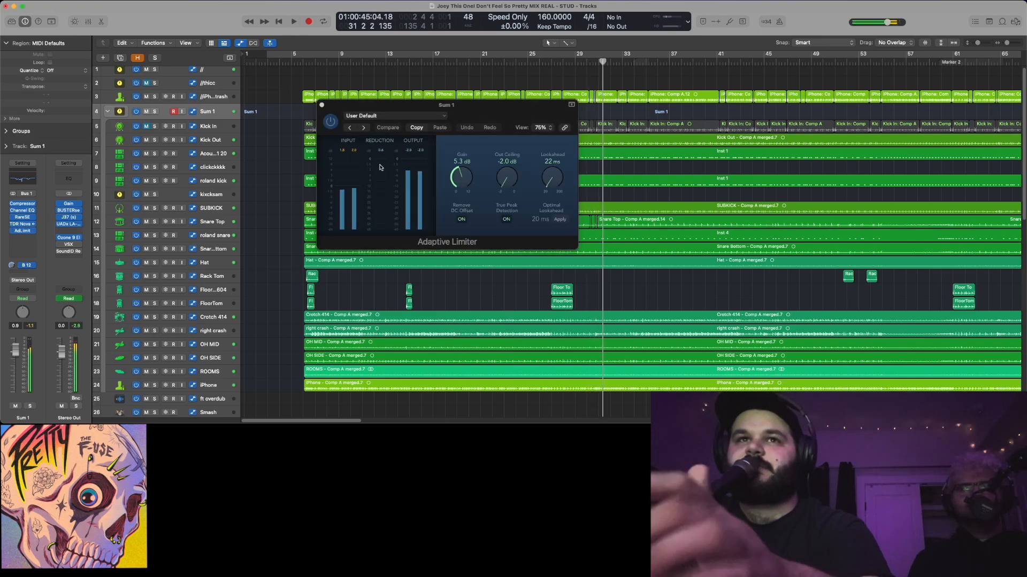
{"action": "left_click", "coordinate": [322, 105]}
Examine the gain reduction of TR5 Comprexxor on the Kick Out track while playing from about bar 21
{"action": "left_click", "coordinate": [208, 140]}
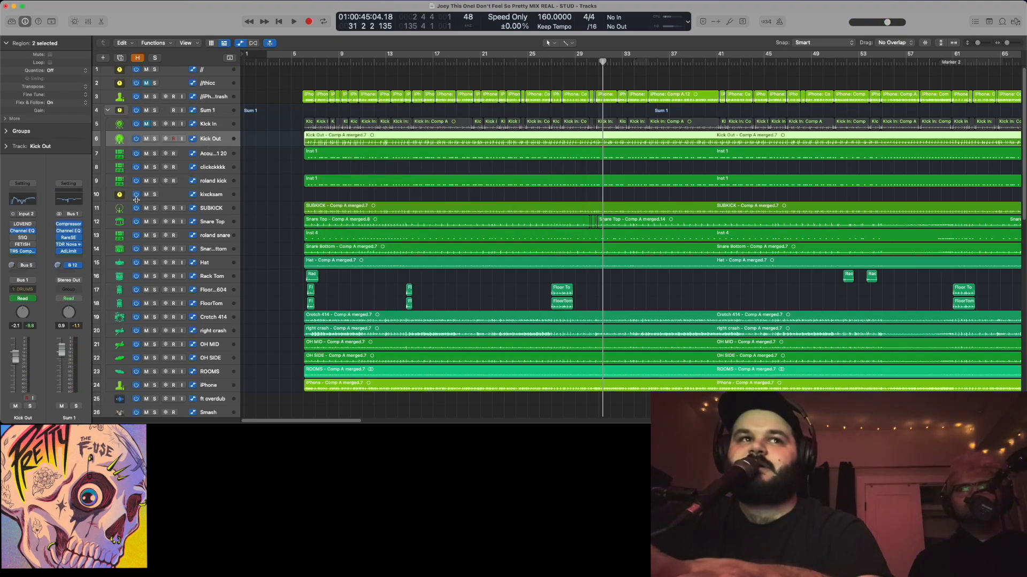
{"action": "left_click", "coordinate": [23, 251]}
{"action": "left_click_drag", "start_coordinate": [529, 132], "coordinate": [572, 169]}
{"action": "left_click", "coordinate": [490, 63]}
{"action": "key", "text": "space"}
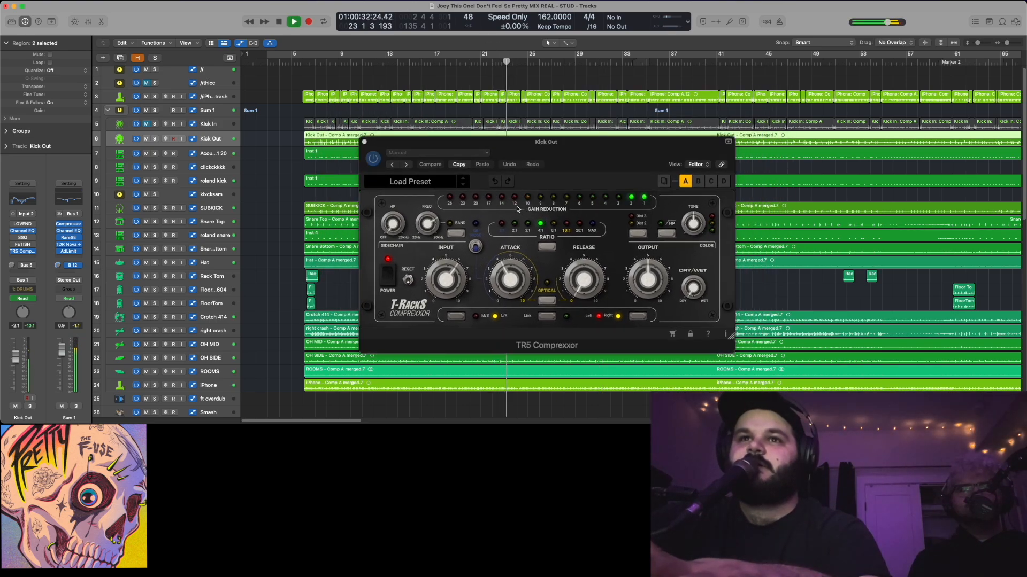
{"action": "key", "text": "space"}
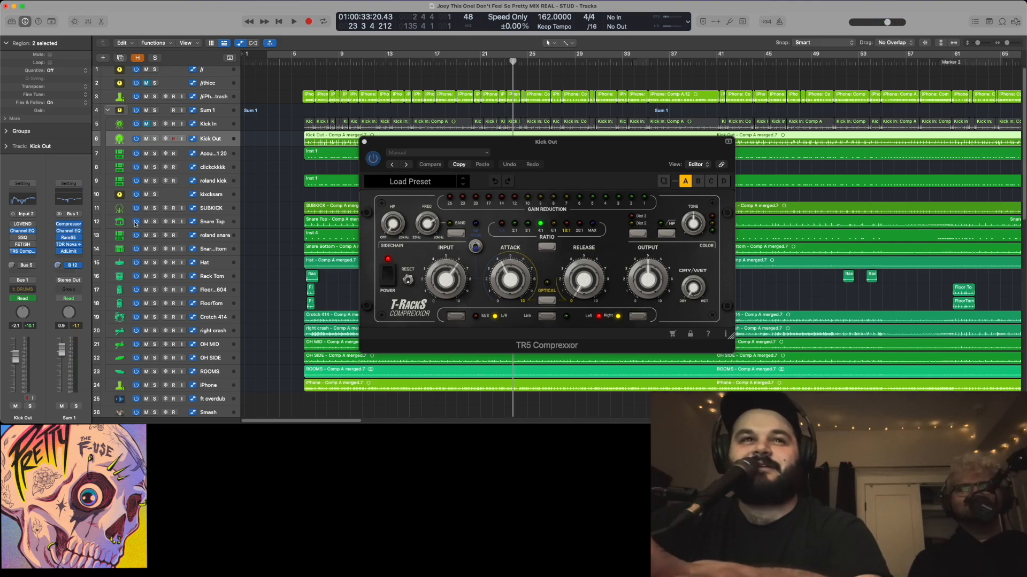
Examine the Flash plug-in and its version information on the Snare Top track, then close both open plug-in windows
{"action": "left_click", "coordinate": [213, 250]}
{"action": "left_click", "coordinate": [221, 223]}
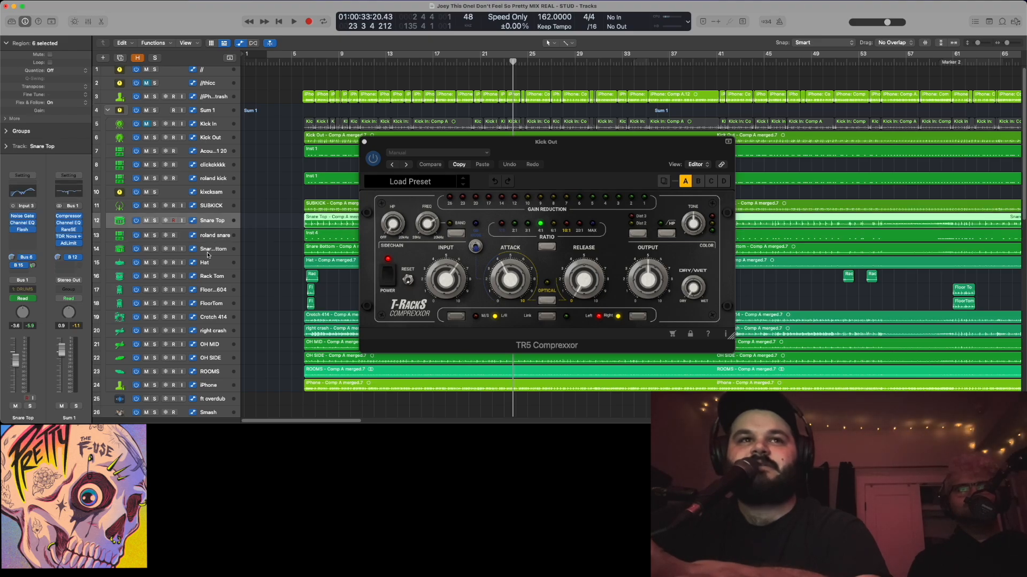
{"action": "left_click", "coordinate": [24, 230]}
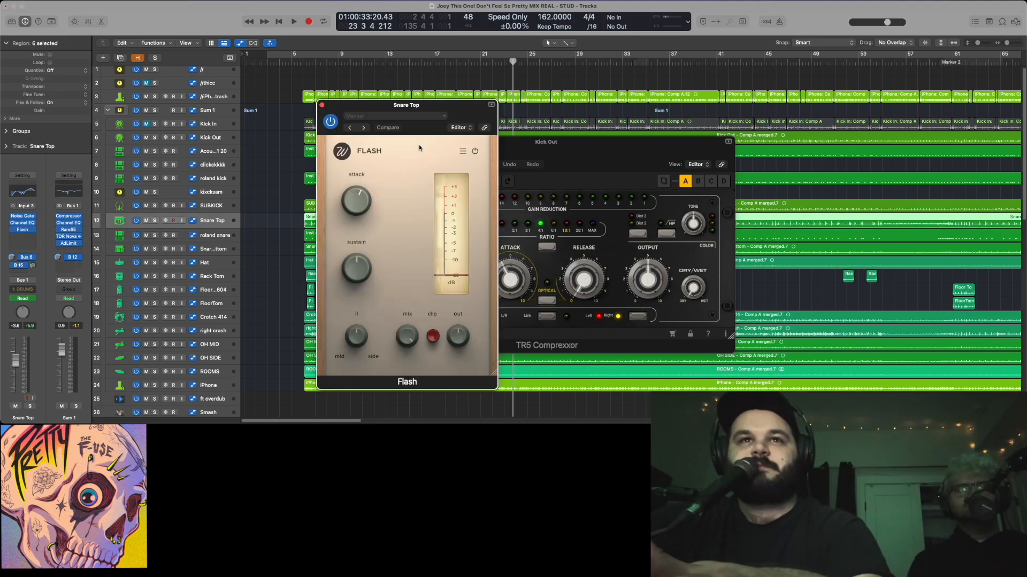
{"action": "left_click_drag", "start_coordinate": [460, 109], "coordinate": [397, 85]}
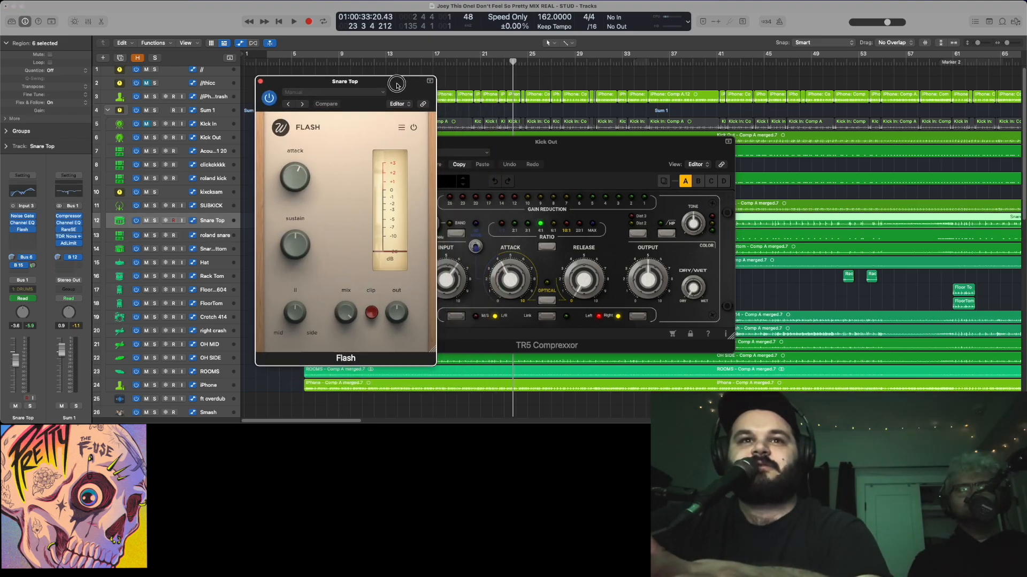
{"action": "left_click", "coordinate": [278, 133]}
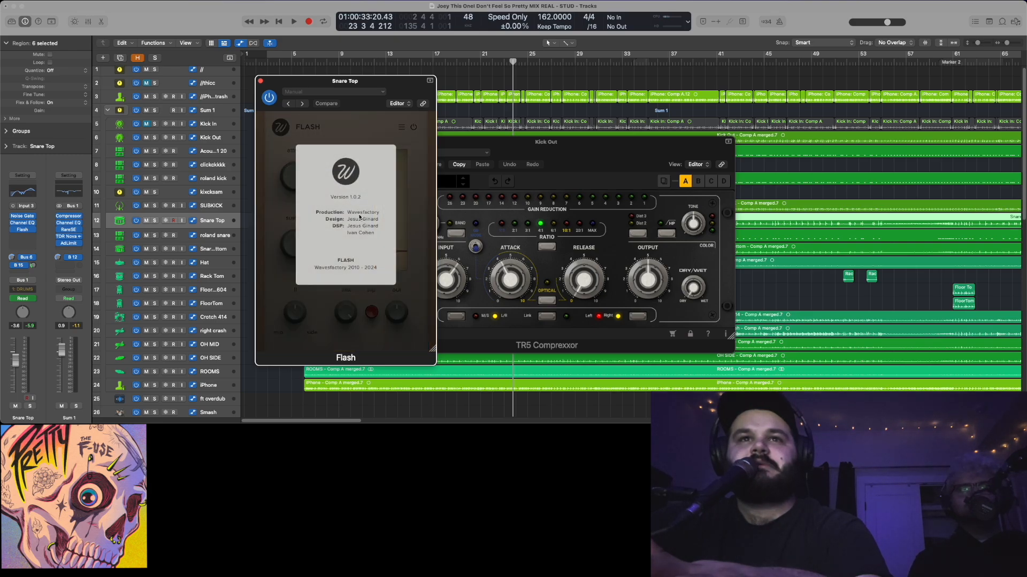
{"action": "left_click", "coordinate": [324, 143]}
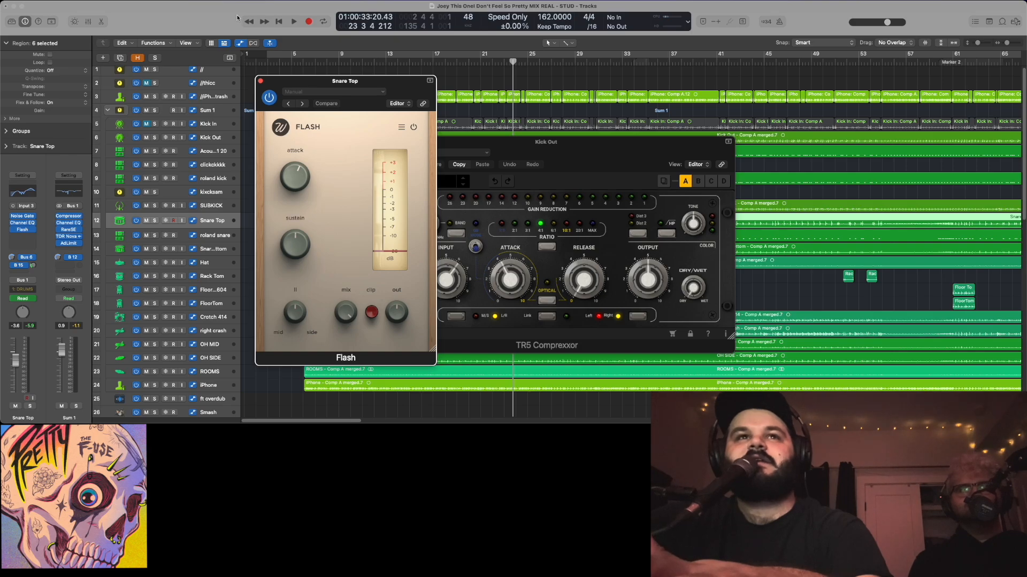
{"action": "left_click", "coordinate": [261, 81]}
{"action": "left_click", "coordinate": [365, 142]}
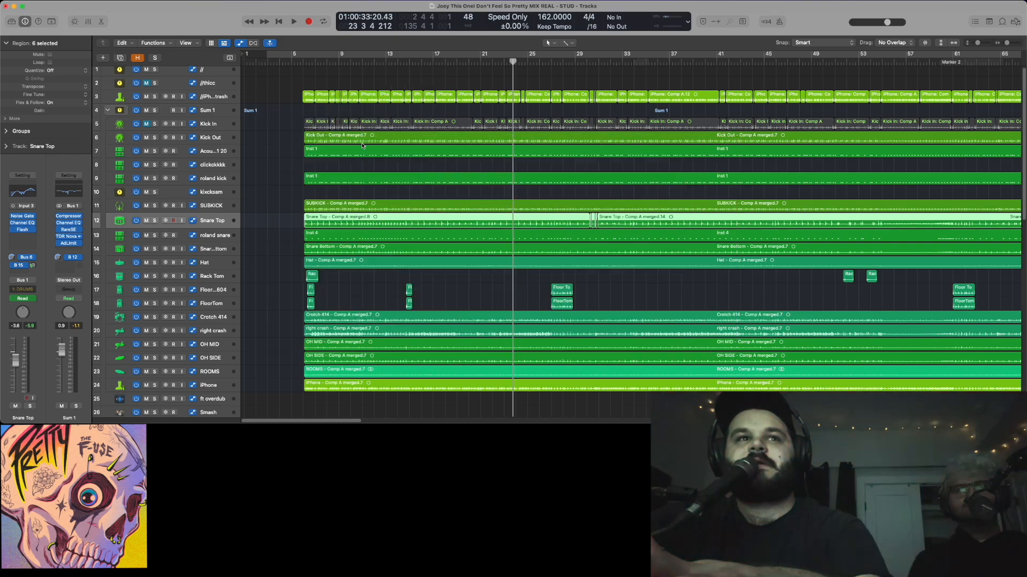
Look through the tom tracks and examine the FloorTom track's Channel EQ, then close it
{"action": "left_click", "coordinate": [220, 276]}
{"action": "left_click", "coordinate": [224, 291]}
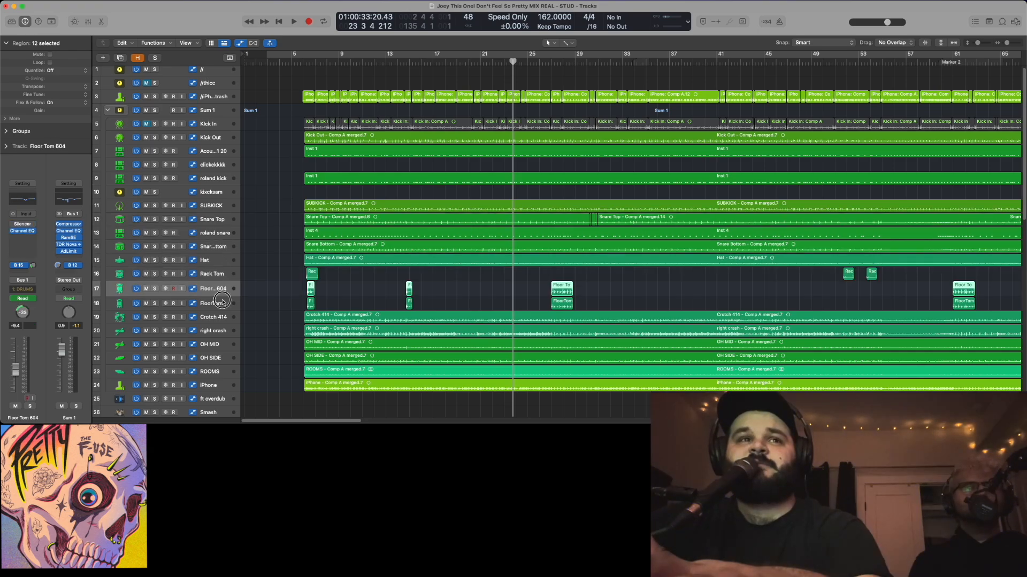
{"action": "left_click", "coordinate": [222, 298]}
{"action": "left_click", "coordinate": [16, 206]}
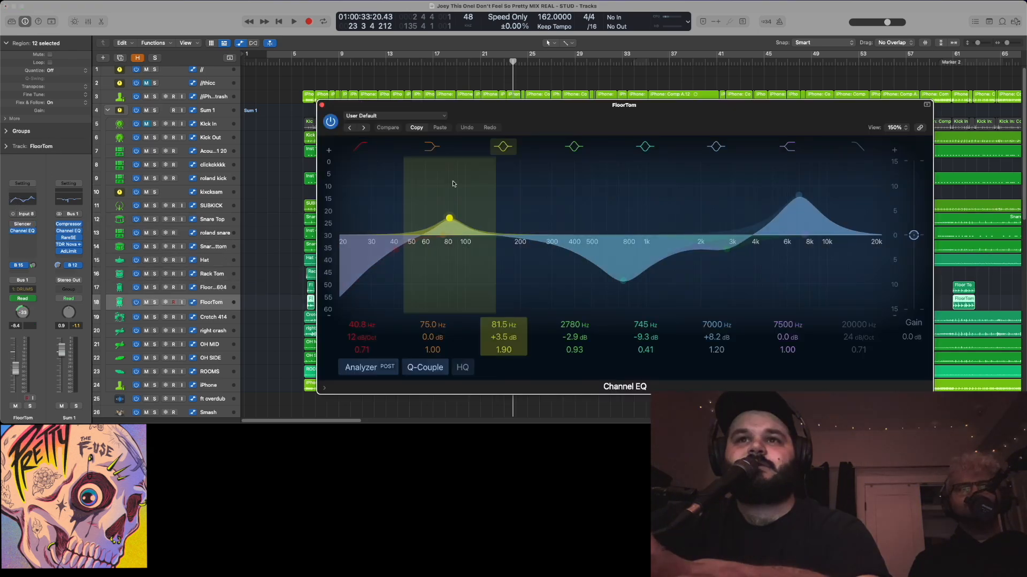
{"action": "left_click", "coordinate": [322, 108]}
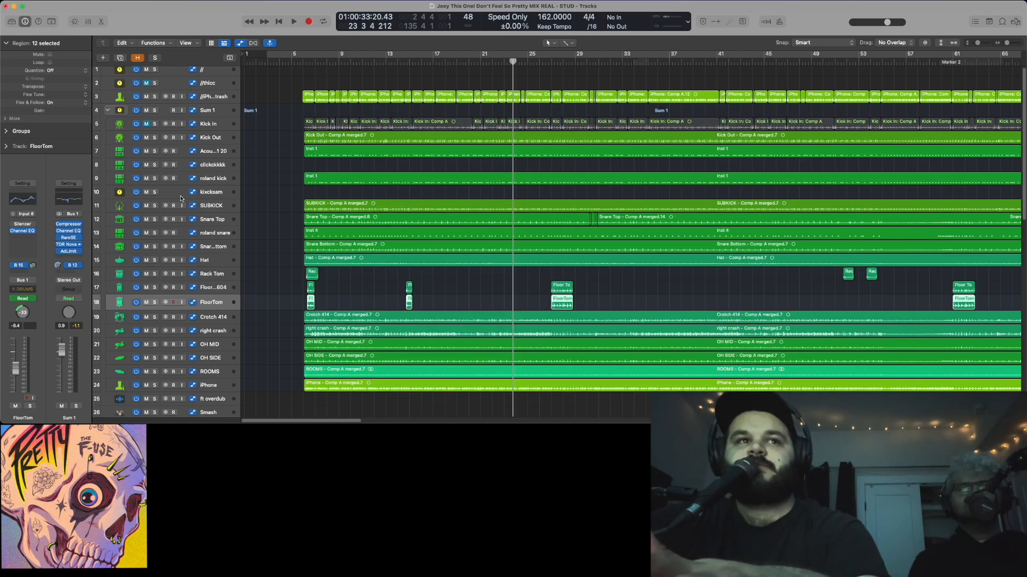
Examine the Channel EQ and Gain plug-ins on the Crotch 414 track, then close both
{"action": "scroll", "coordinate": [227, 314], "scroll_direction": "down", "scroll_amount": 1}
{"action": "left_click", "coordinate": [228, 313]}
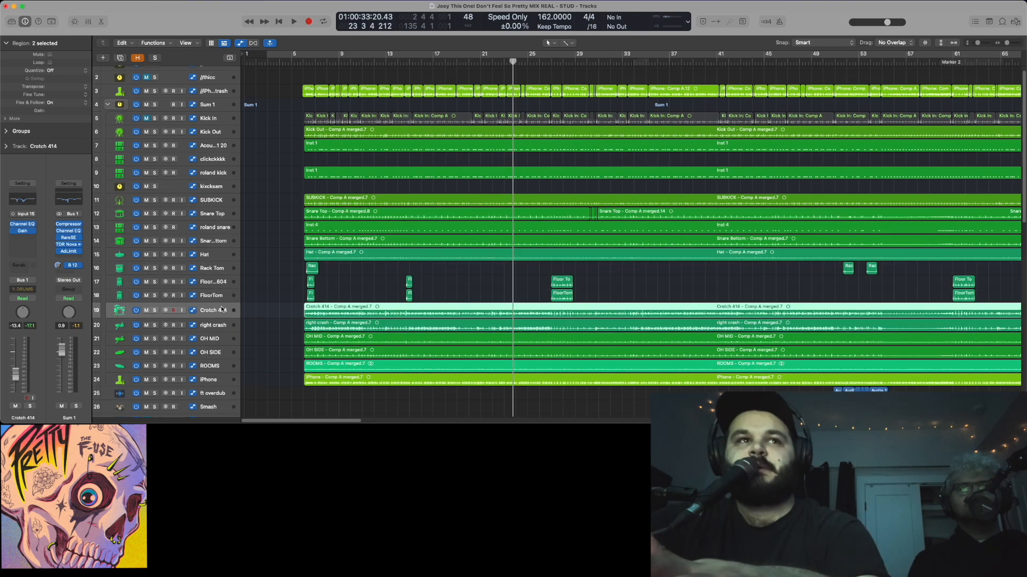
{"action": "left_click", "coordinate": [19, 200]}
{"action": "left_click", "coordinate": [22, 232]}
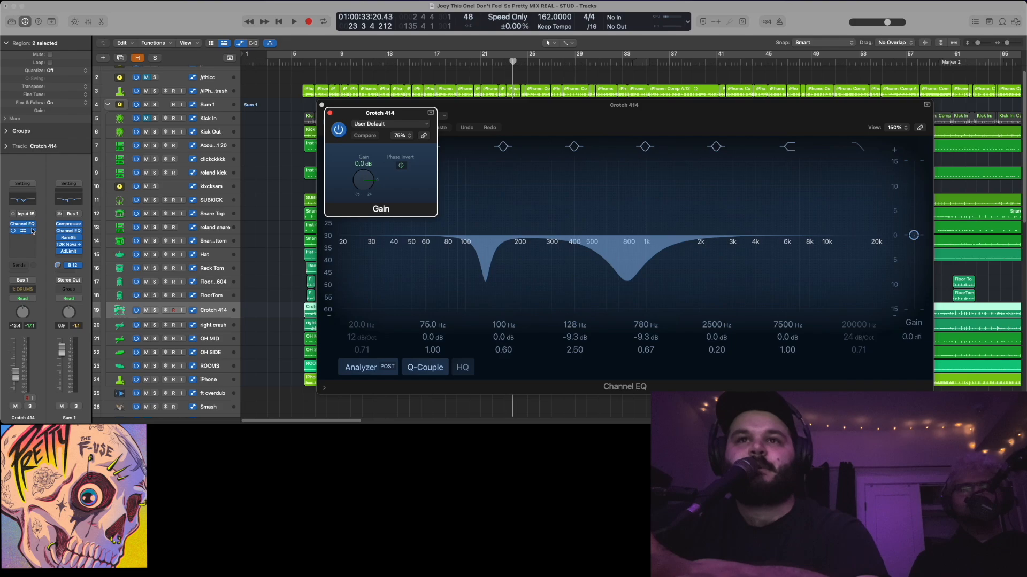
{"action": "left_click", "coordinate": [329, 113]}
{"action": "left_click", "coordinate": [322, 105]}
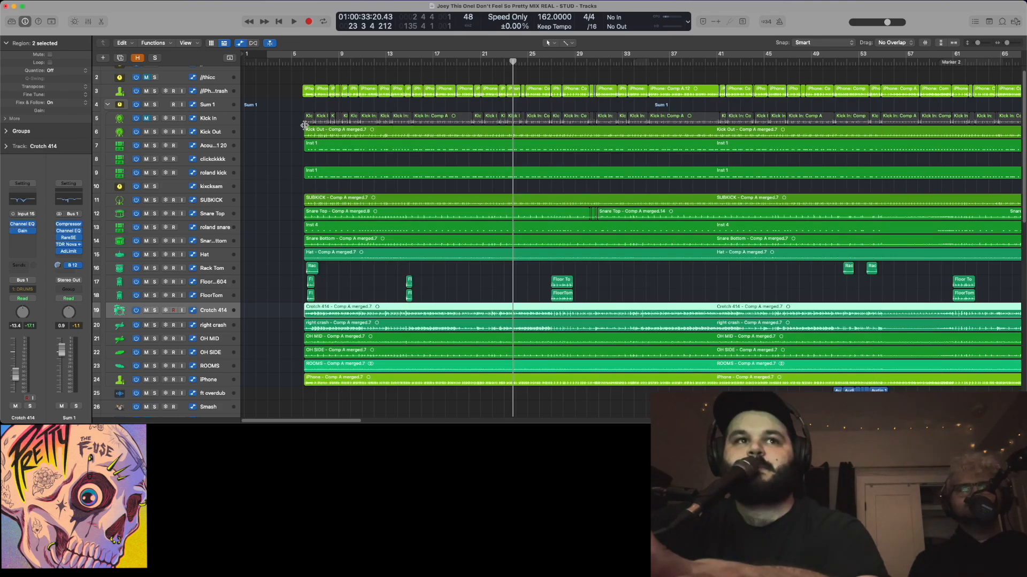
Compare the plug-in chains of the OH MID and OH SIDE tracks, and open OH MID's Linear Phase EQ
{"action": "left_click", "coordinate": [221, 335]}
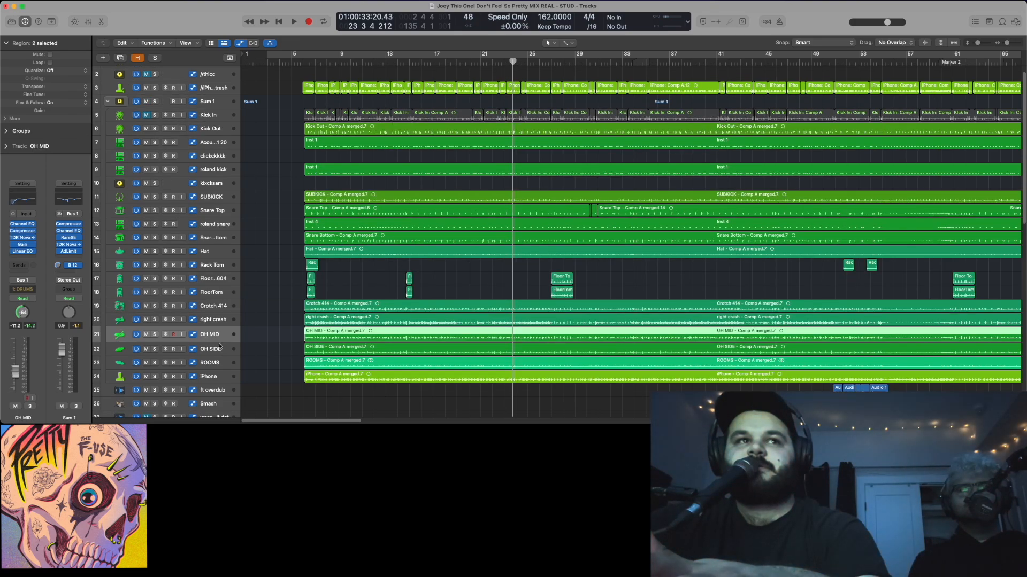
{"action": "left_click", "coordinate": [220, 348]}
{"action": "left_click", "coordinate": [219, 337]}
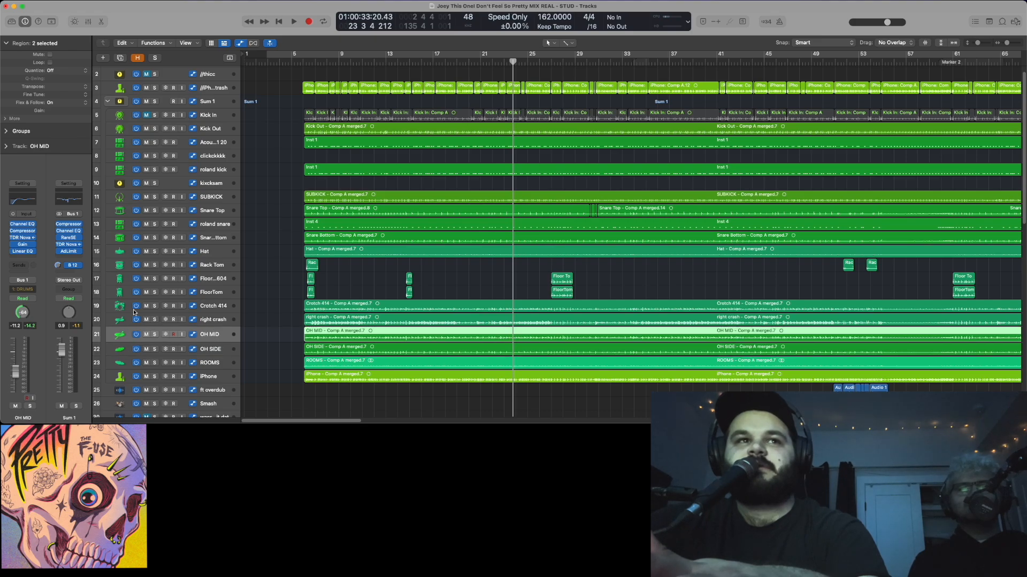
{"action": "scroll", "coordinate": [103, 283], "scroll_direction": "down", "scroll_amount": 1}
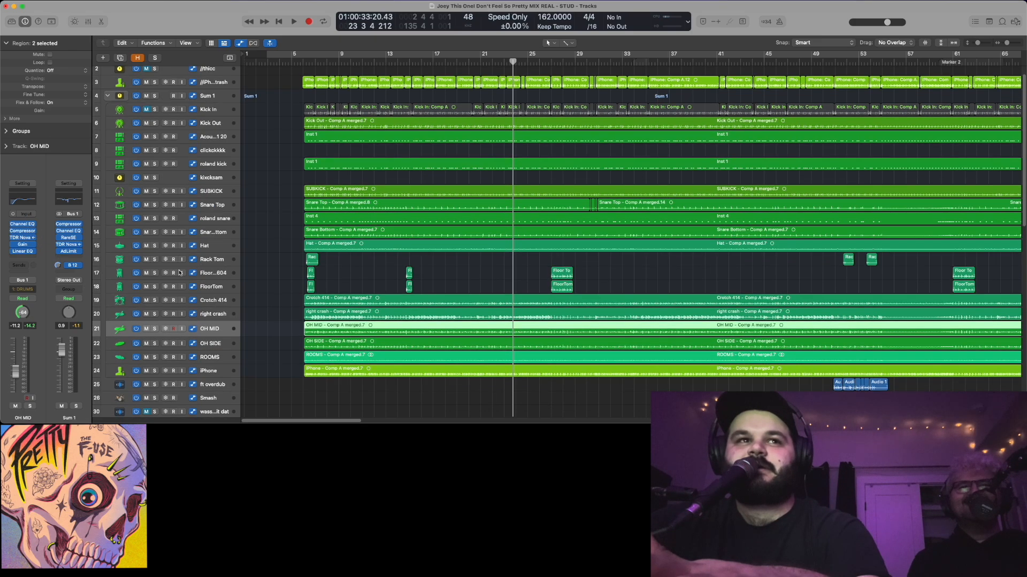
{"action": "left_click", "coordinate": [23, 251]}
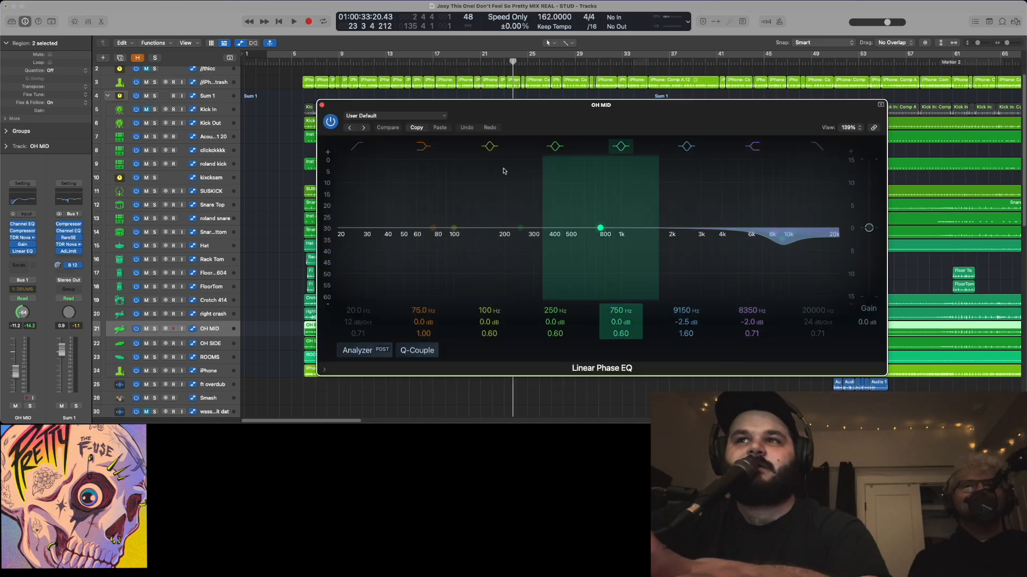
Close OH MID's Linear Phase EQ, then examine the ROOMS track's Channel EQ and close it
{"action": "key", "text": "super+w"}
{"action": "scroll", "coordinate": [254, 244], "scroll_direction": "down", "scroll_amount": 2}
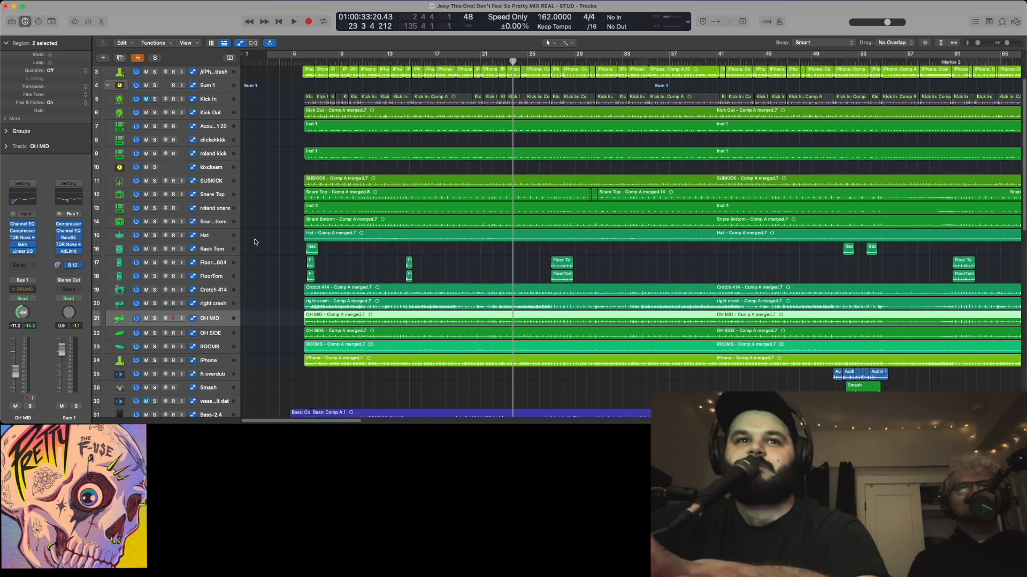
{"action": "left_click", "coordinate": [216, 347]}
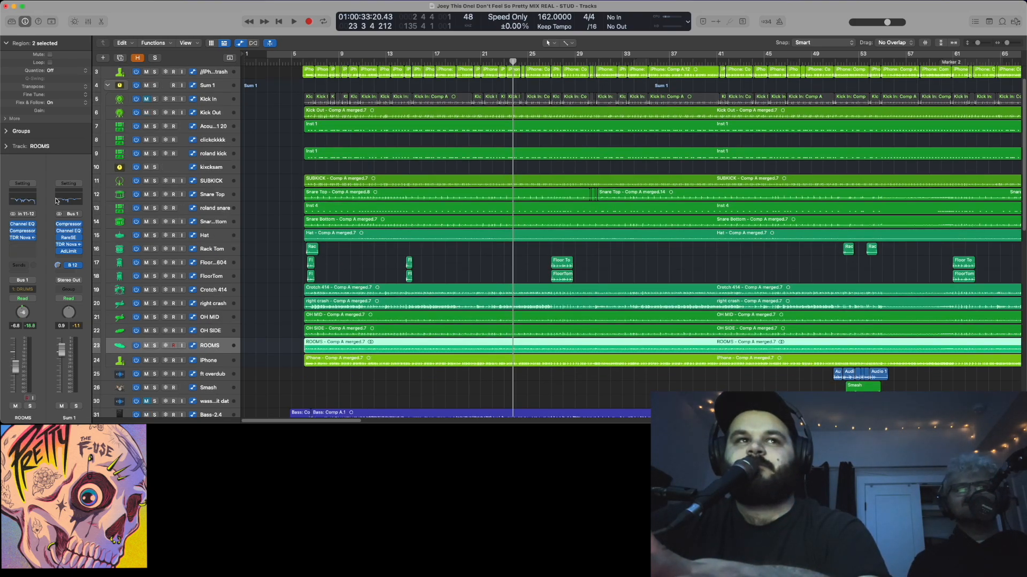
{"action": "left_click", "coordinate": [19, 200]}
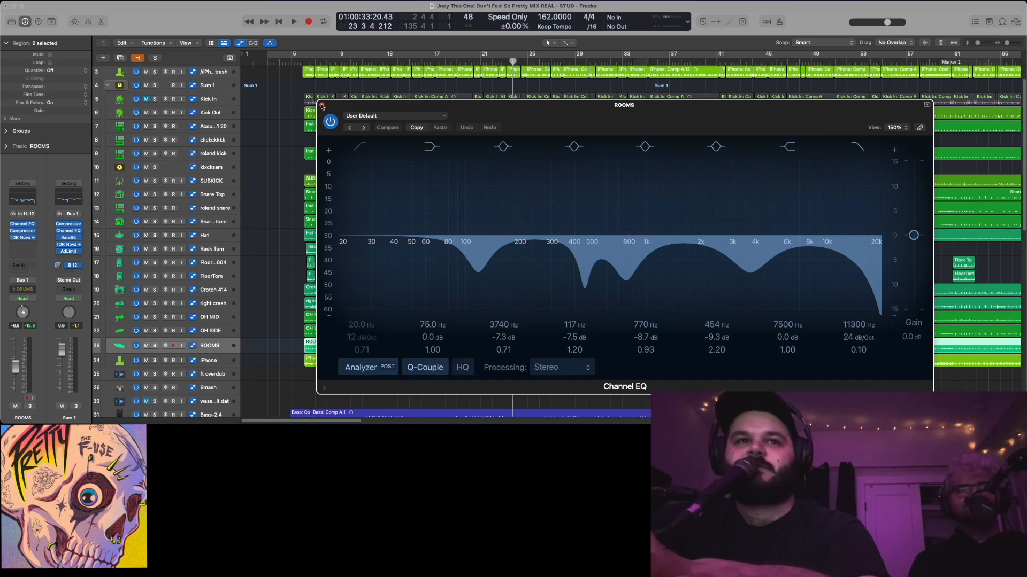
{"action": "left_click", "coordinate": [322, 106]}
Open TDR Nova on the ROOMS track, watch its dynamic EQ during playback from about bar 21, then stop and close it
{"action": "left_click", "coordinate": [22, 237]}
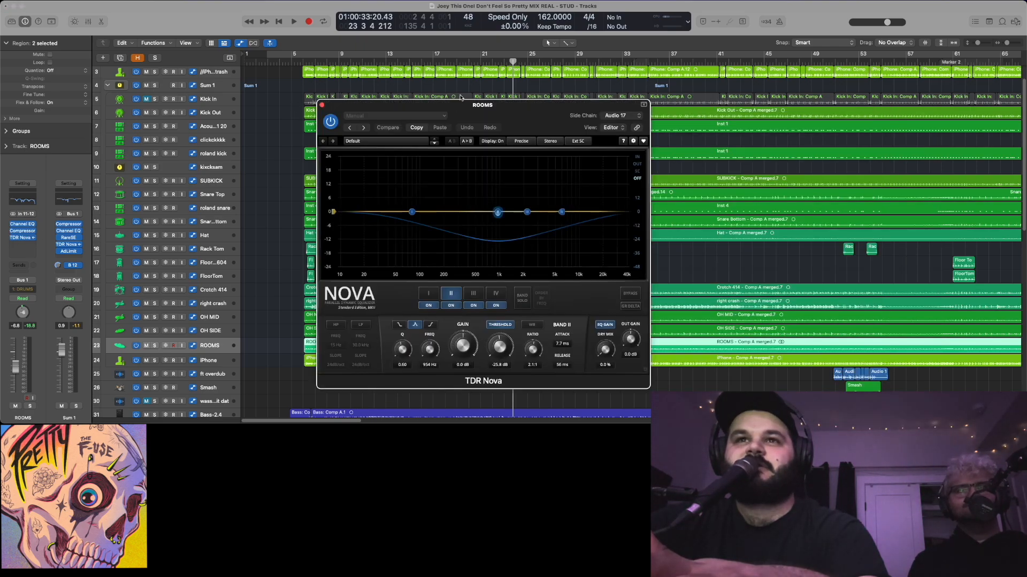
{"action": "left_click", "coordinate": [481, 63]}
{"action": "key", "text": "space"}
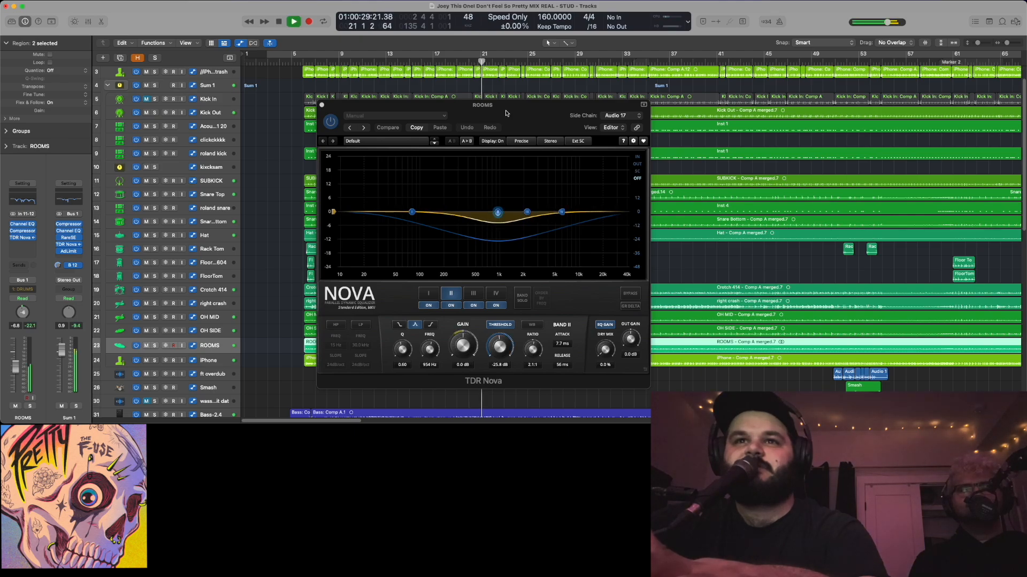
{"action": "key", "text": "space"}
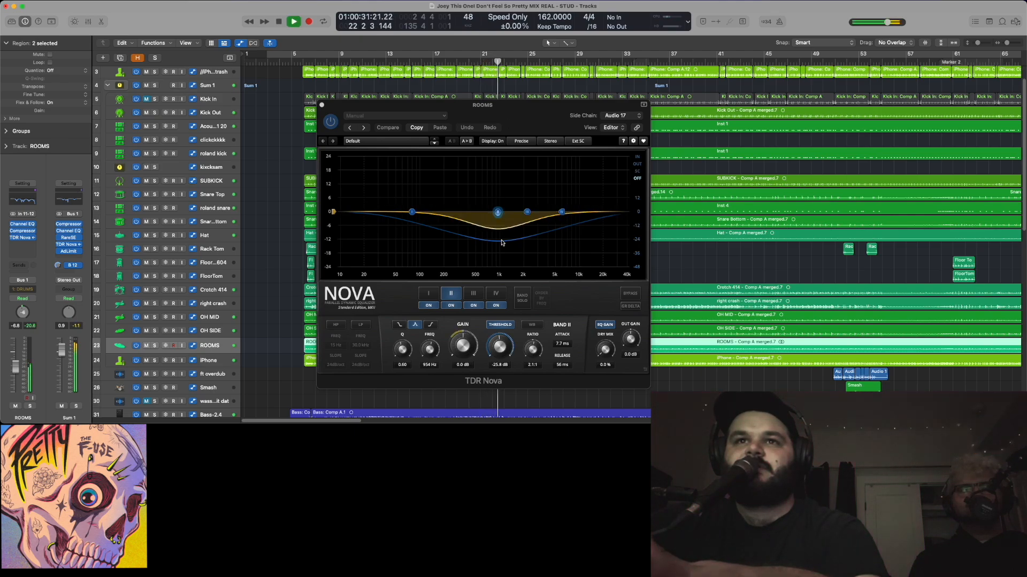
{"action": "left_click", "coordinate": [321, 106]}
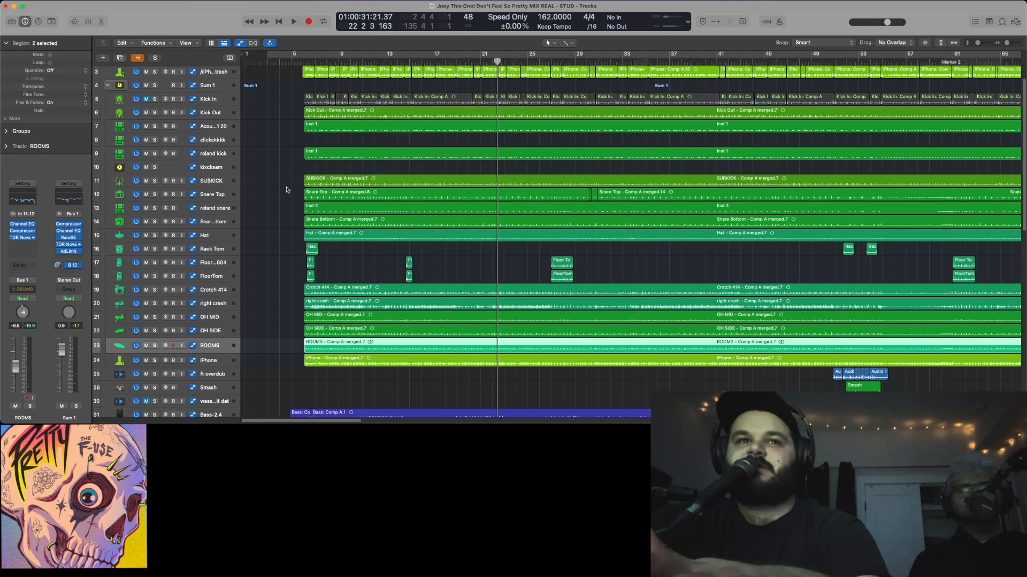
Select the ft overdub track and examine its Channel EQ, then close the plug-in
{"action": "scroll", "coordinate": [315, 298], "scroll_direction": "down", "scroll_amount": 2}
{"action": "scroll", "coordinate": [222, 345], "scroll_direction": "down", "scroll_amount": 1}
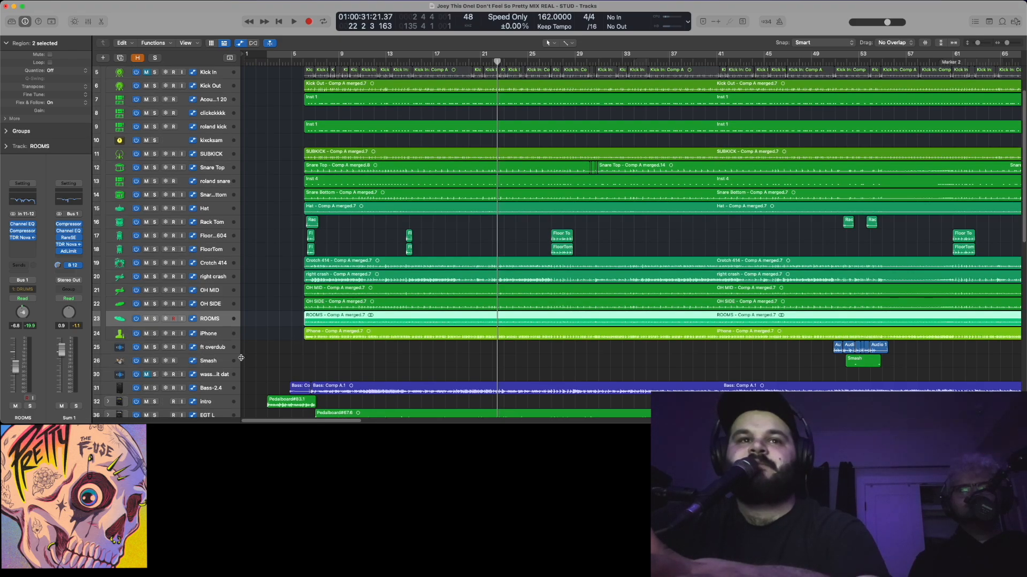
{"action": "left_click", "coordinate": [219, 351]}
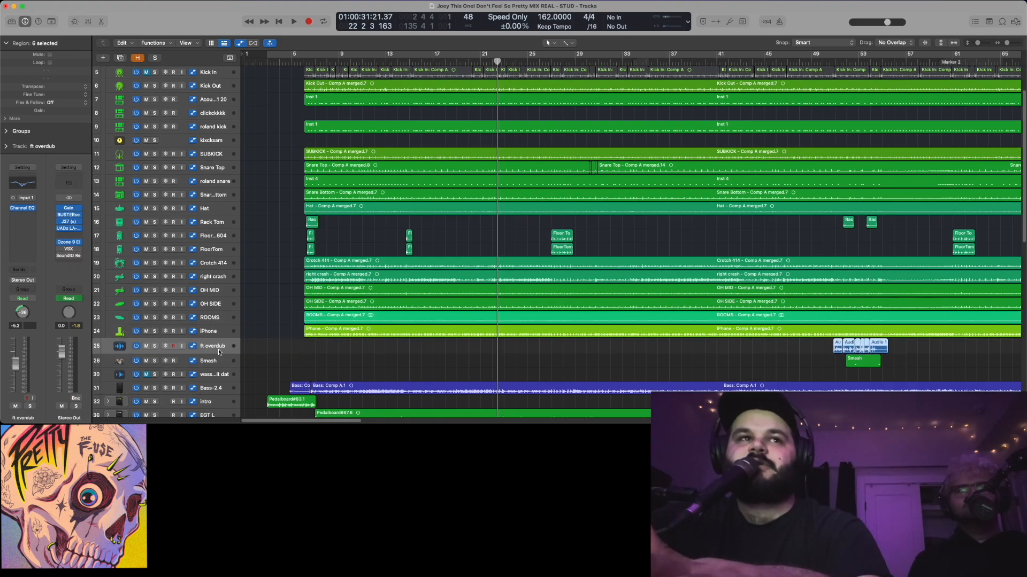
{"action": "left_click", "coordinate": [22, 189]}
{"action": "left_click", "coordinate": [322, 105]}
Look through the channel strips of the Smash, muted overdub and Bass-2.4 tracks
{"action": "scroll", "coordinate": [209, 278], "scroll_direction": "down", "scroll_amount": 6}
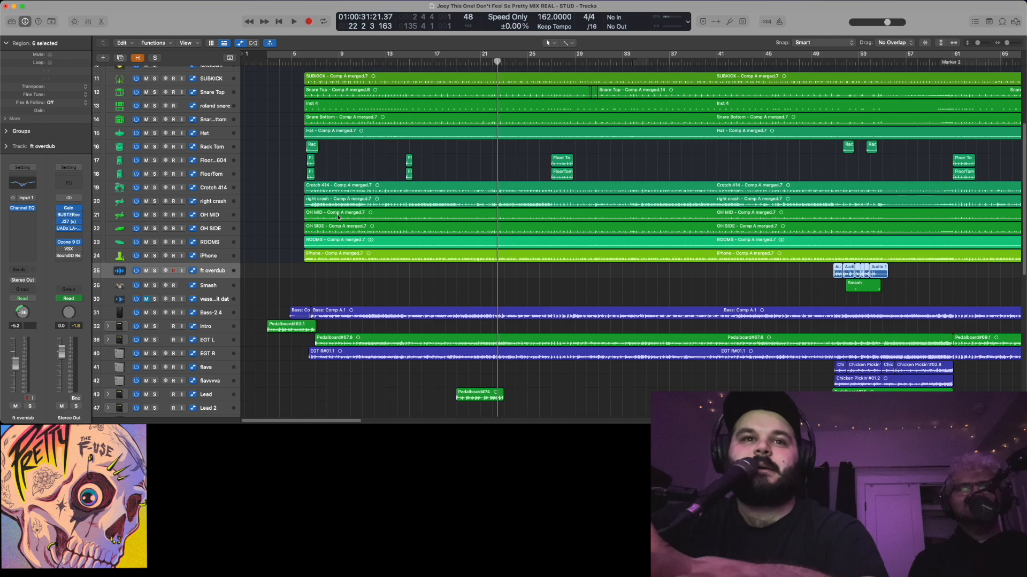
{"action": "left_click", "coordinate": [208, 287]}
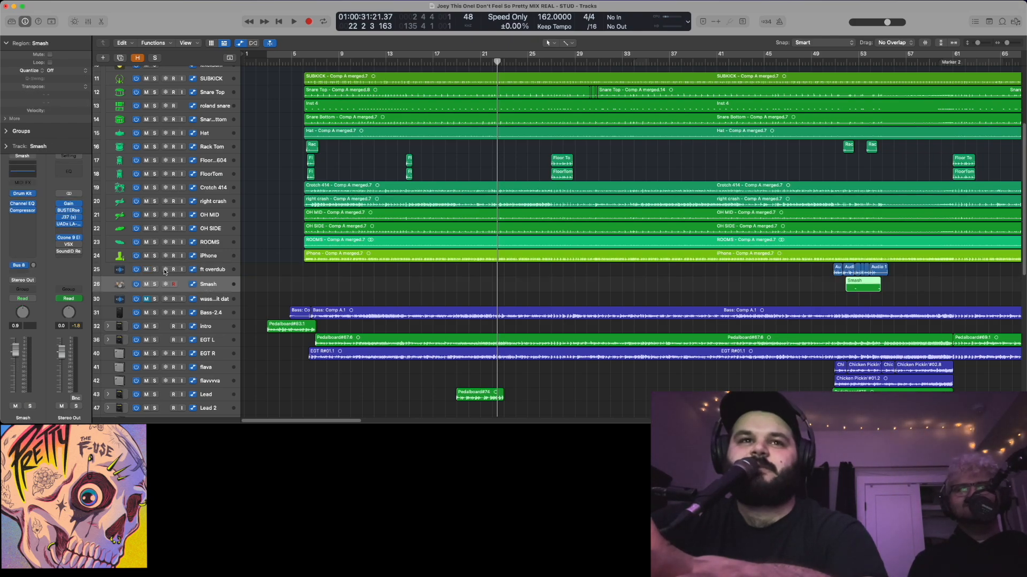
{"action": "left_click", "coordinate": [223, 302]}
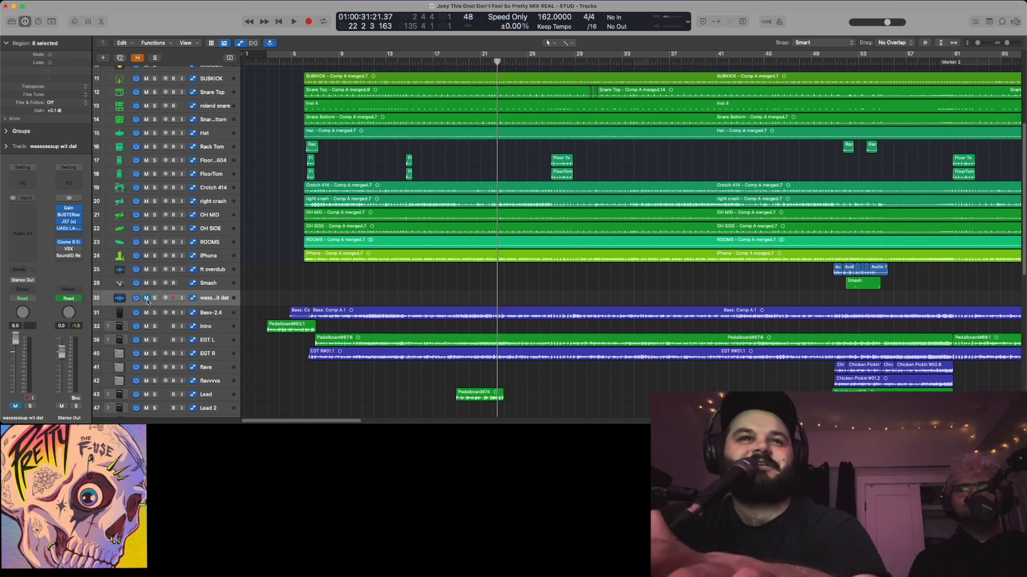
{"action": "left_click", "coordinate": [217, 315]}
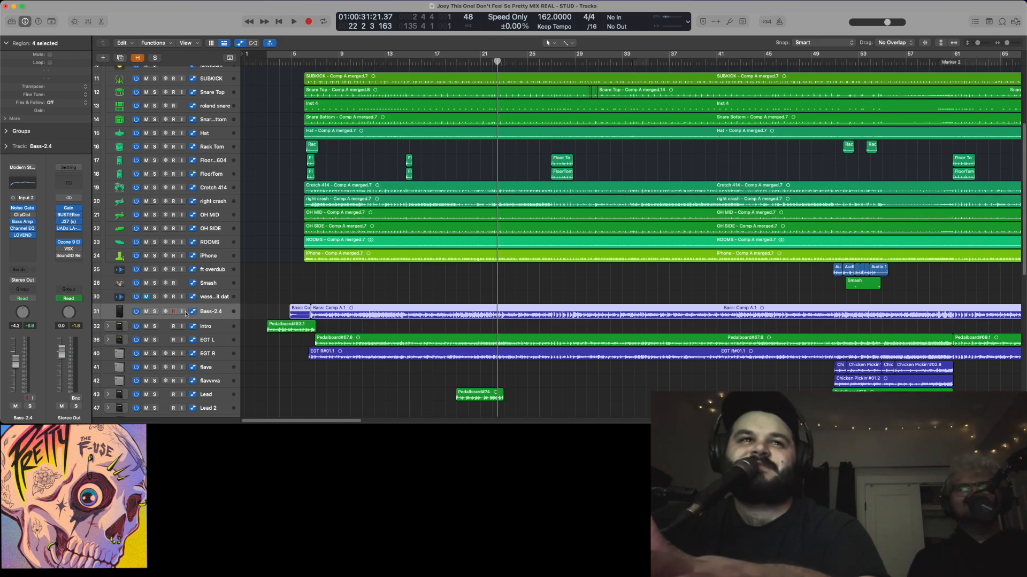
Return to the kick samples and compare the plug-in chains of the clickckkkk and roland kick tracks
{"action": "scroll", "coordinate": [263, 312], "scroll_direction": "up", "scroll_amount": 5}
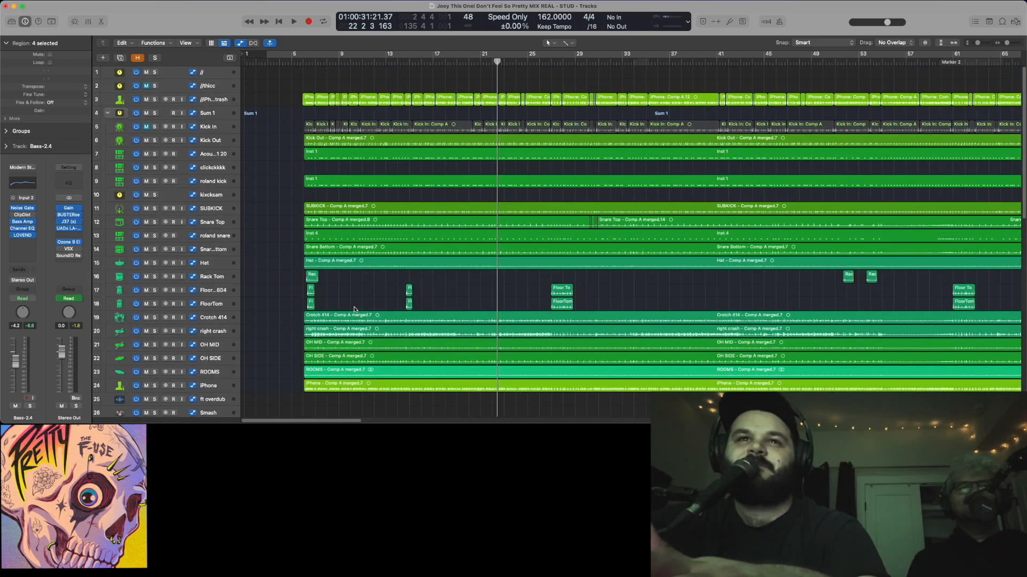
{"action": "left_click", "coordinate": [213, 167]}
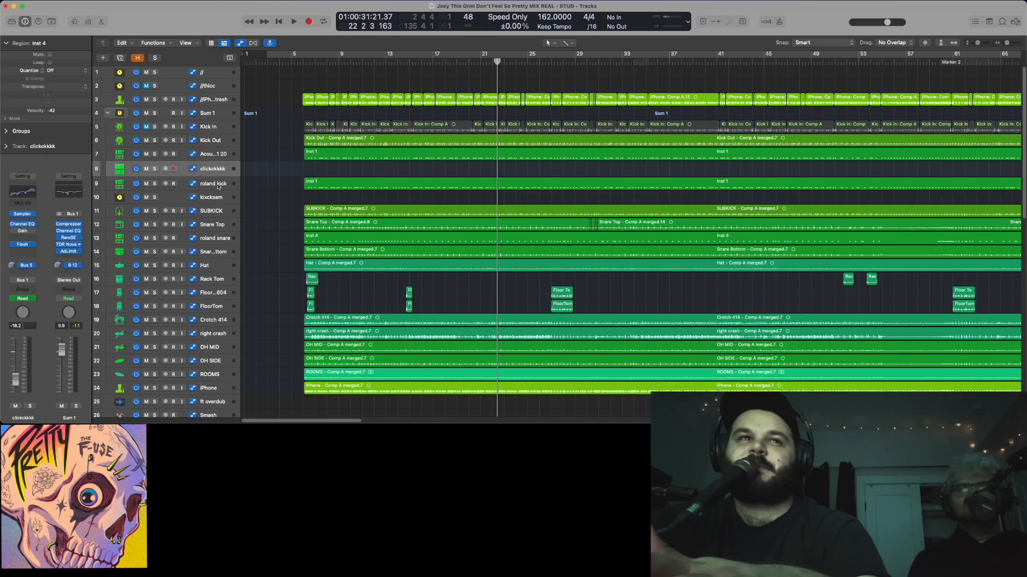
{"action": "left_click", "coordinate": [218, 184]}
{"action": "left_click", "coordinate": [253, 211]}
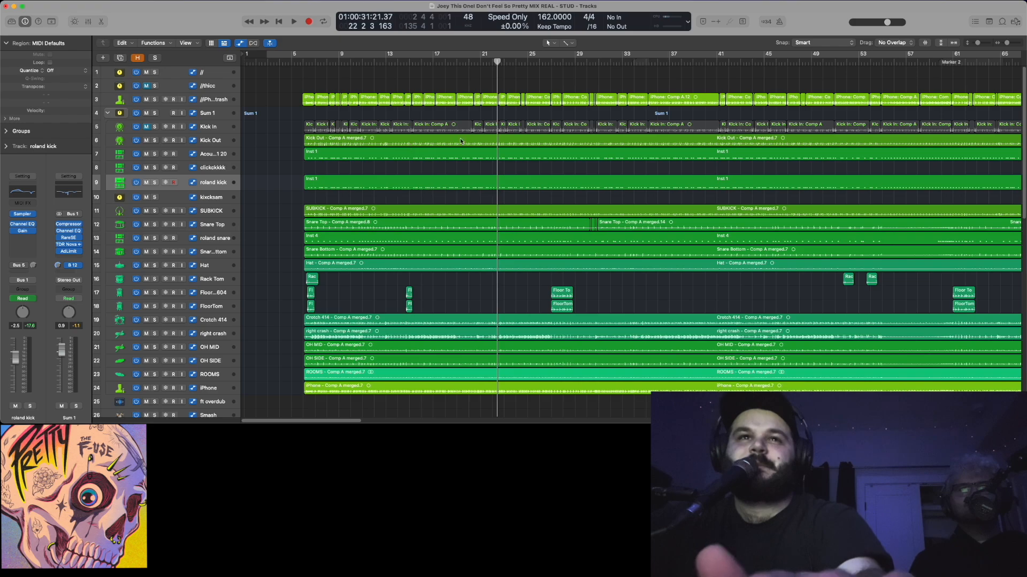
Review the Sum 1 channel strip, then open TR5 Comprexxor on the // bus and move its window clear of the ruler
{"action": "key", "text": "super+Left"}
{"action": "key", "text": "super+Left"}
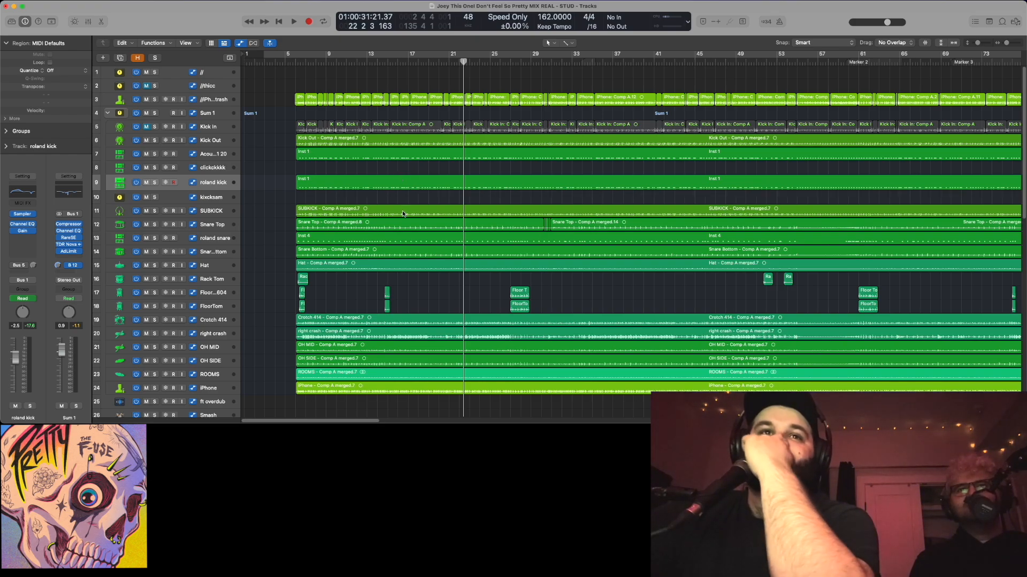
{"action": "scroll", "coordinate": [395, 206], "scroll_direction": "down", "scroll_amount": 1}
{"action": "scroll", "coordinate": [395, 206], "scroll_direction": "up", "scroll_amount": 1}
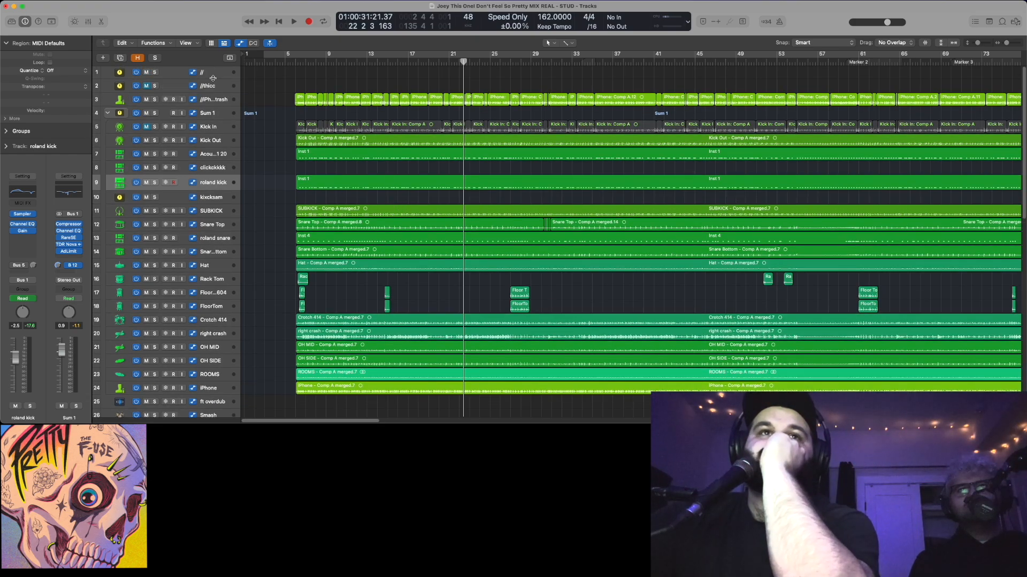
{"action": "left_click", "coordinate": [215, 113]}
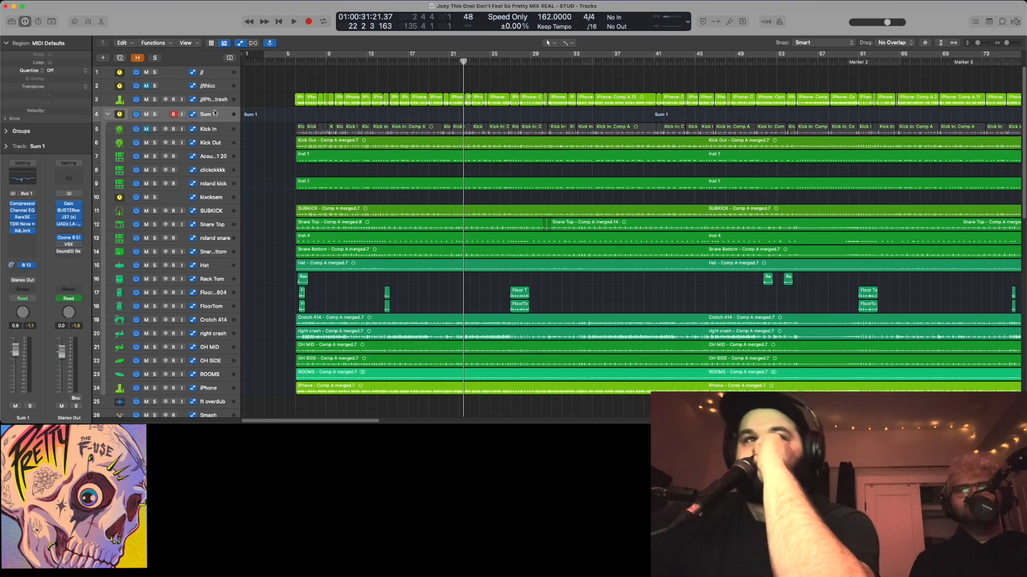
{"action": "left_click", "coordinate": [213, 75]}
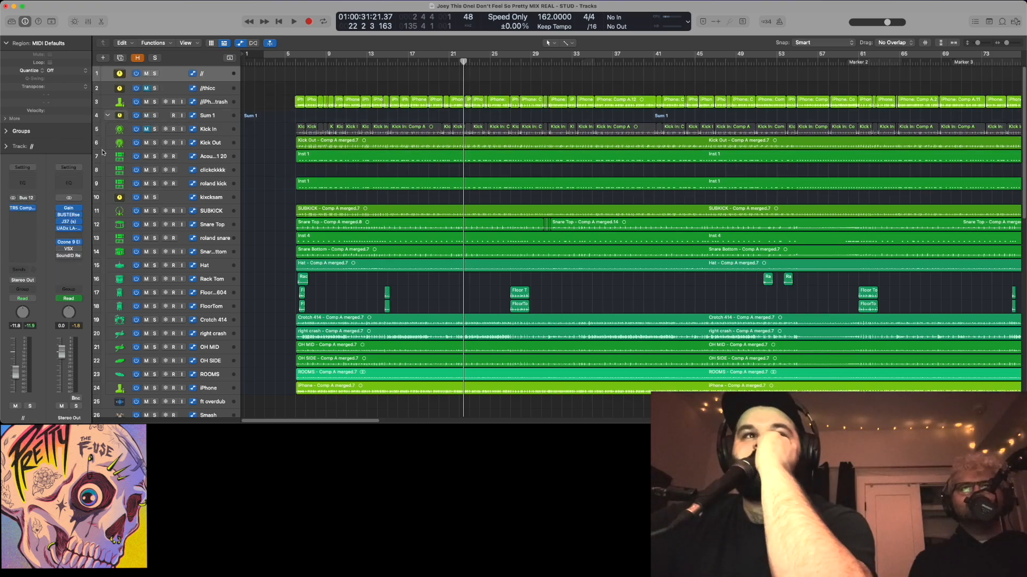
{"action": "left_click", "coordinate": [25, 211]}
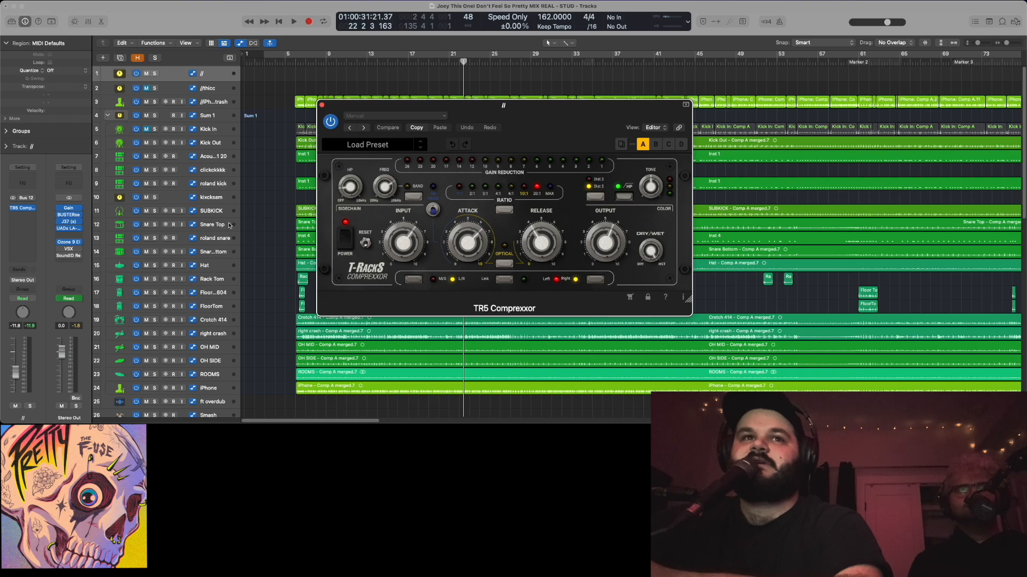
{"action": "left_click_drag", "start_coordinate": [503, 114], "coordinate": [462, 113]}
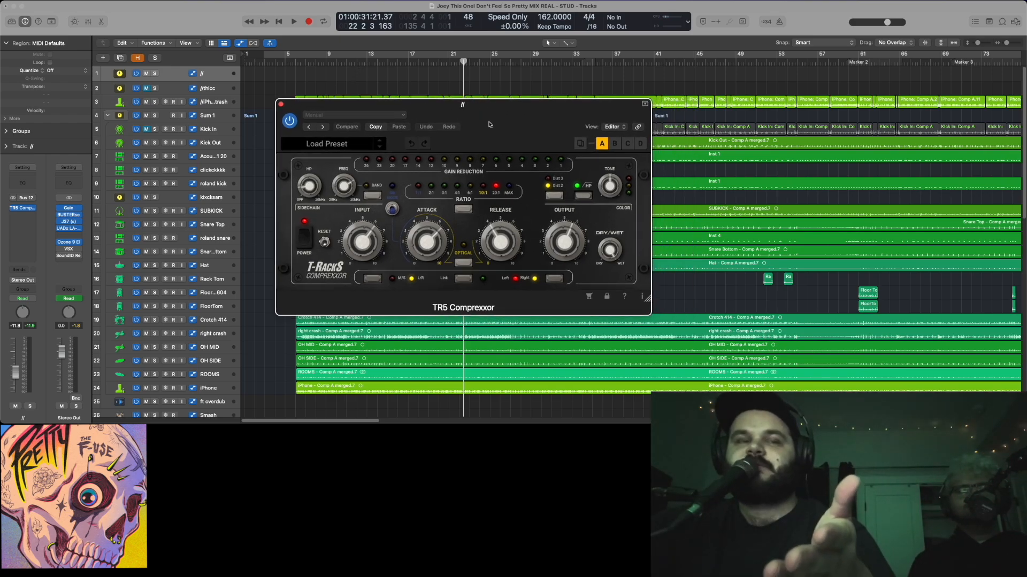
{"action": "left_click_drag", "start_coordinate": [521, 128], "coordinate": [557, 195]}
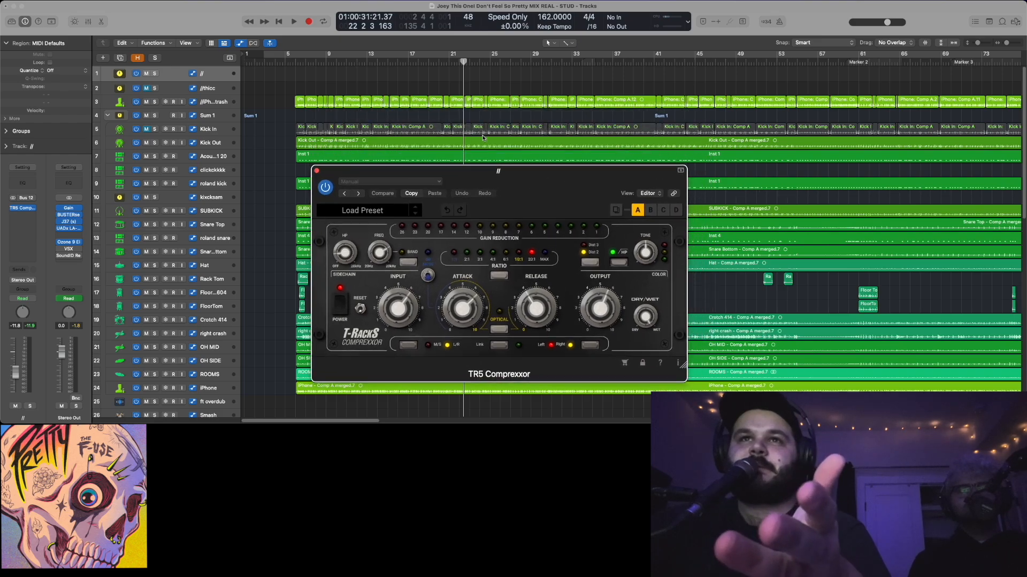
Play from about bar 20 to watch the Comprexxor, briefly solo the // bus, then stop playback and close the plug-in
{"action": "left_click", "coordinate": [442, 63]}
{"action": "key", "text": "space"}
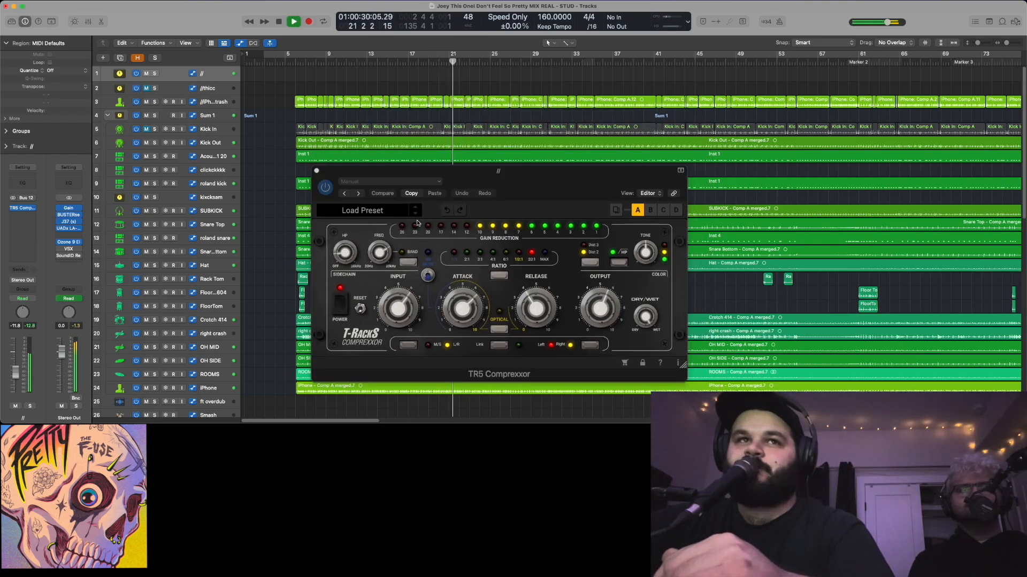
{"action": "left_click", "coordinate": [155, 73]}
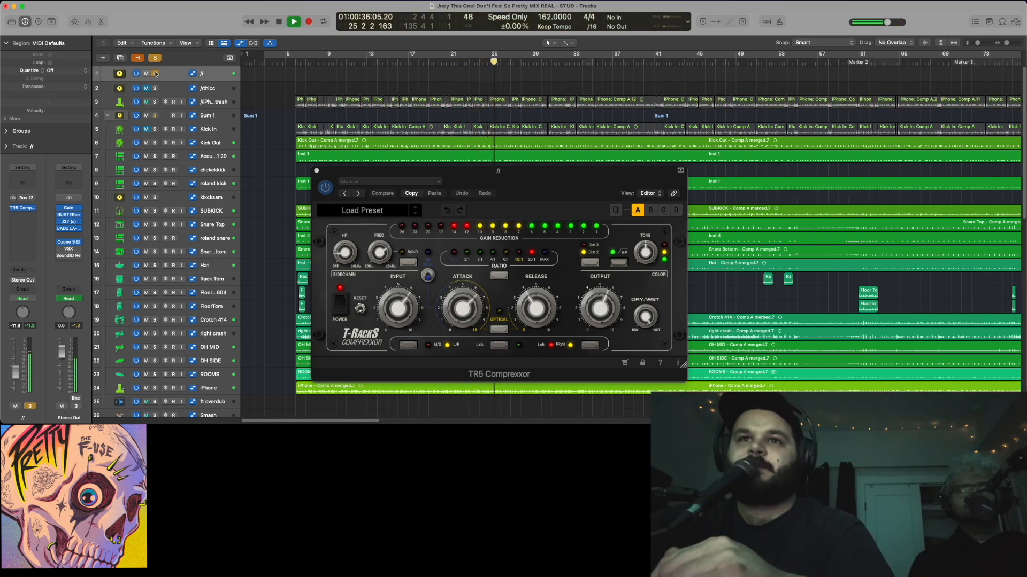
{"action": "left_click", "coordinate": [155, 73]}
{"action": "key", "text": "space"}
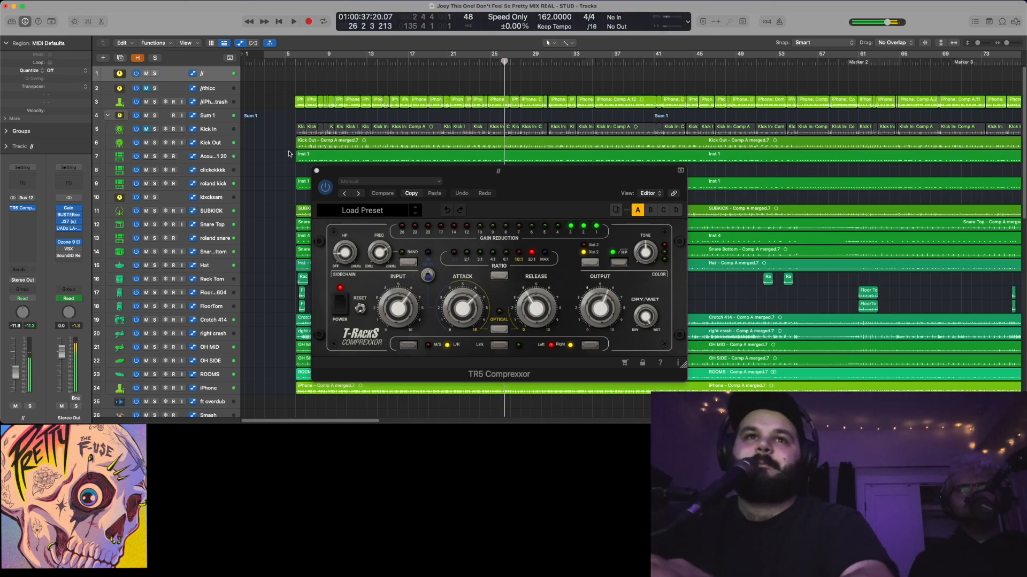
{"action": "left_click", "coordinate": [316, 171]}
Look through the channel strips of the Floor Tom 604, Rack Tom and iPhone tracks
{"action": "scroll", "coordinate": [605, 209], "scroll_direction": "down", "scroll_amount": 6}
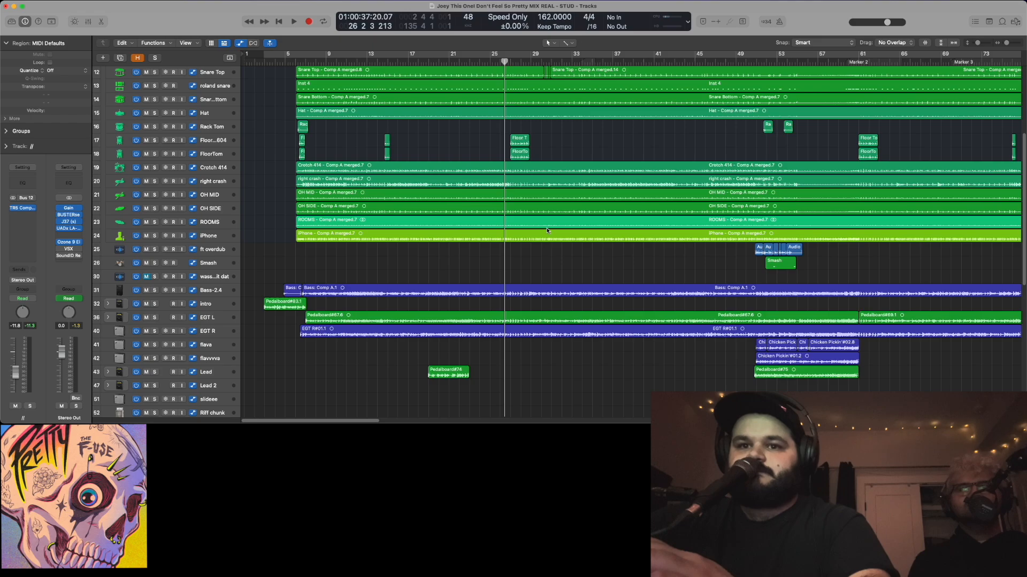
{"action": "scroll", "coordinate": [238, 171], "scroll_direction": "up", "scroll_amount": 1}
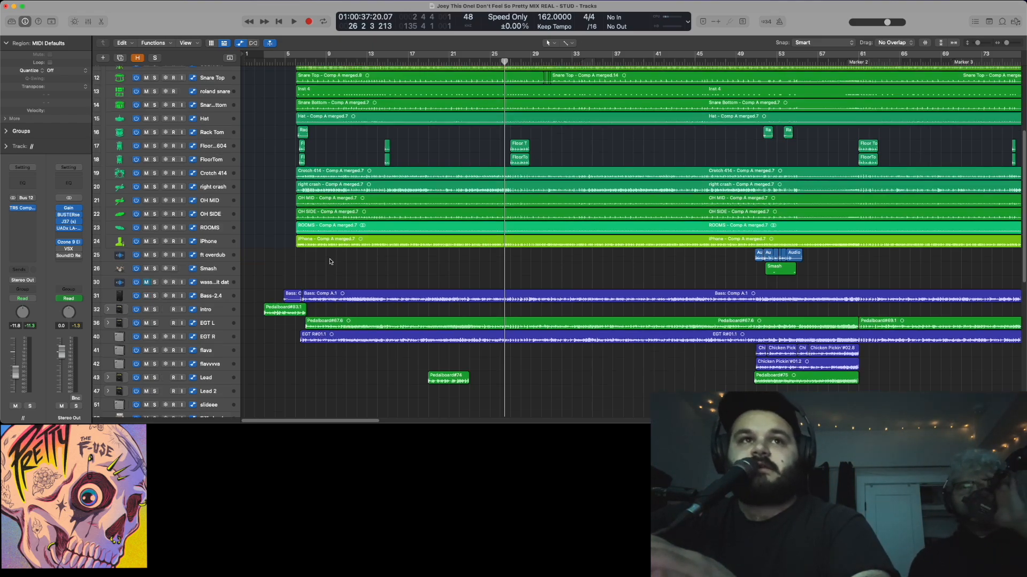
{"action": "left_click", "coordinate": [217, 155]}
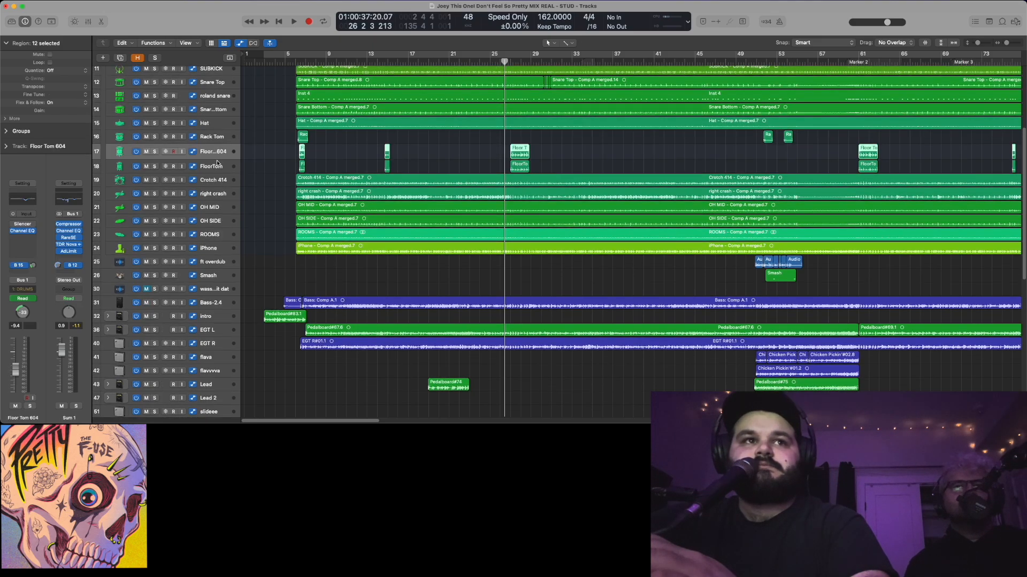
{"action": "scroll", "coordinate": [217, 163], "scroll_direction": "up", "scroll_amount": 1}
{"action": "left_click", "coordinate": [216, 154]}
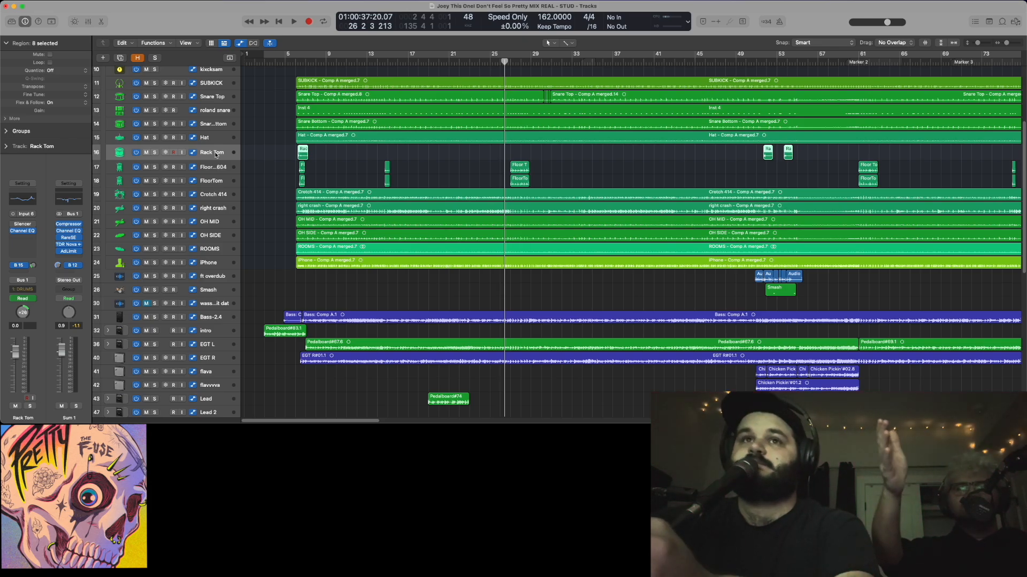
{"action": "scroll", "coordinate": [218, 204], "scroll_direction": "up", "scroll_amount": 1}
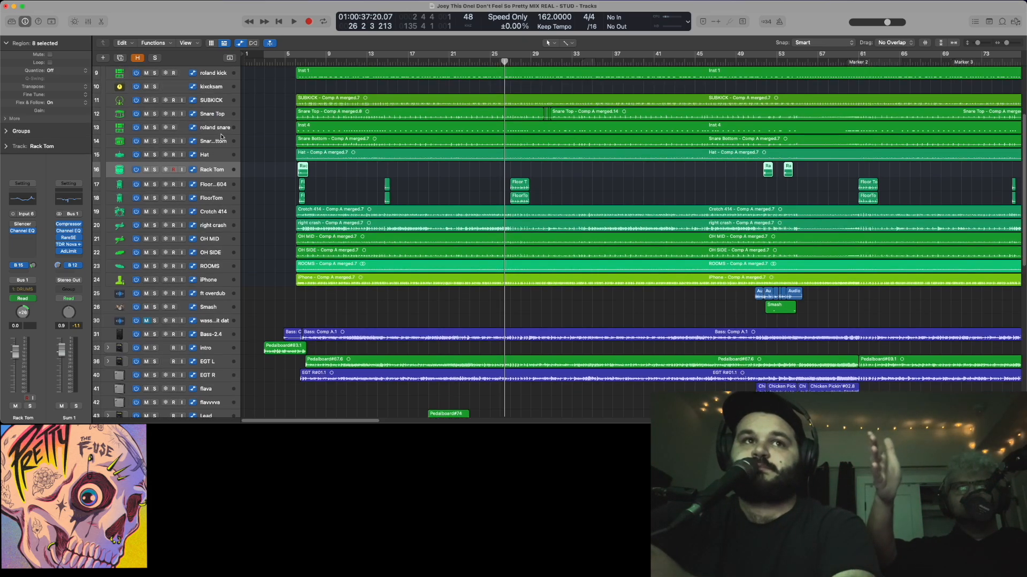
{"action": "left_click", "coordinate": [217, 278]}
Look over the drum tracks from Kick In down to iPhone, then clear the region selection
{"action": "scroll", "coordinate": [217, 278], "scroll_direction": "up", "scroll_amount": 8}
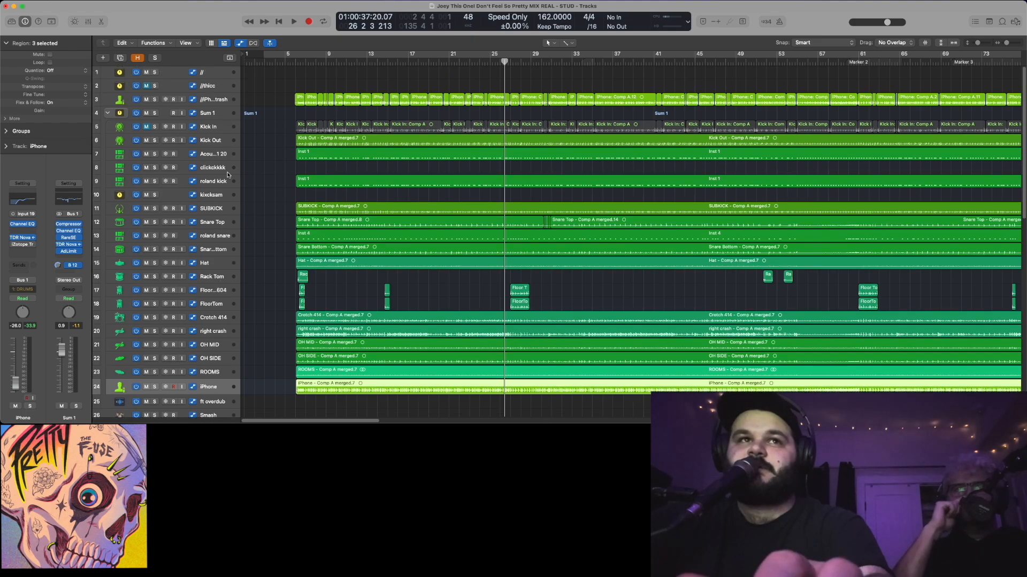
{"action": "scroll", "coordinate": [233, 212], "scroll_direction": "down", "scroll_amount": 3}
{"action": "scroll", "coordinate": [233, 212], "scroll_direction": "up", "scroll_amount": 3}
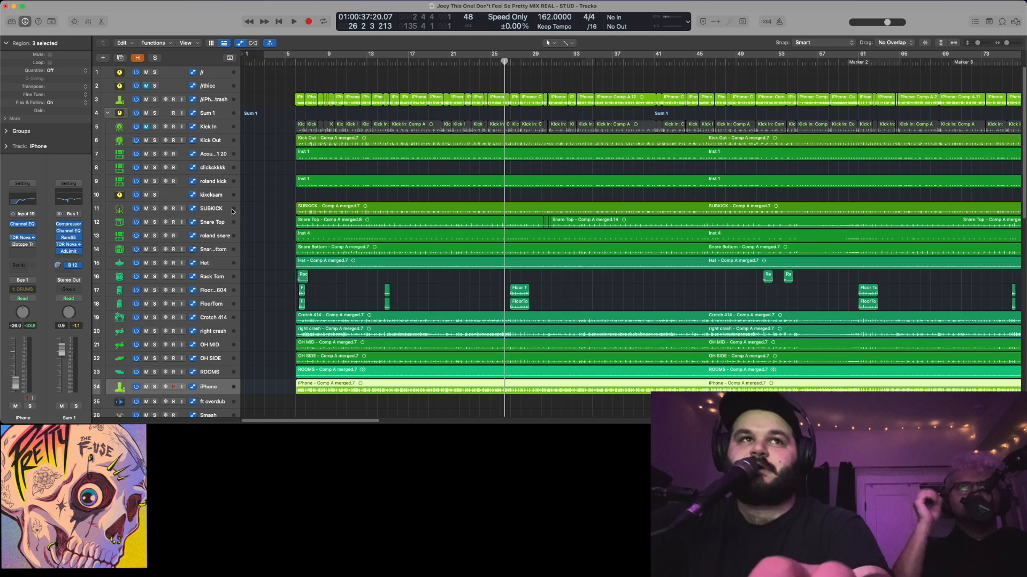
{"action": "left_click", "coordinate": [219, 127], "text": "shift"}
{"action": "scroll", "coordinate": [264, 201], "scroll_direction": "down", "scroll_amount": 5}
{"action": "left_click", "coordinate": [276, 223]}
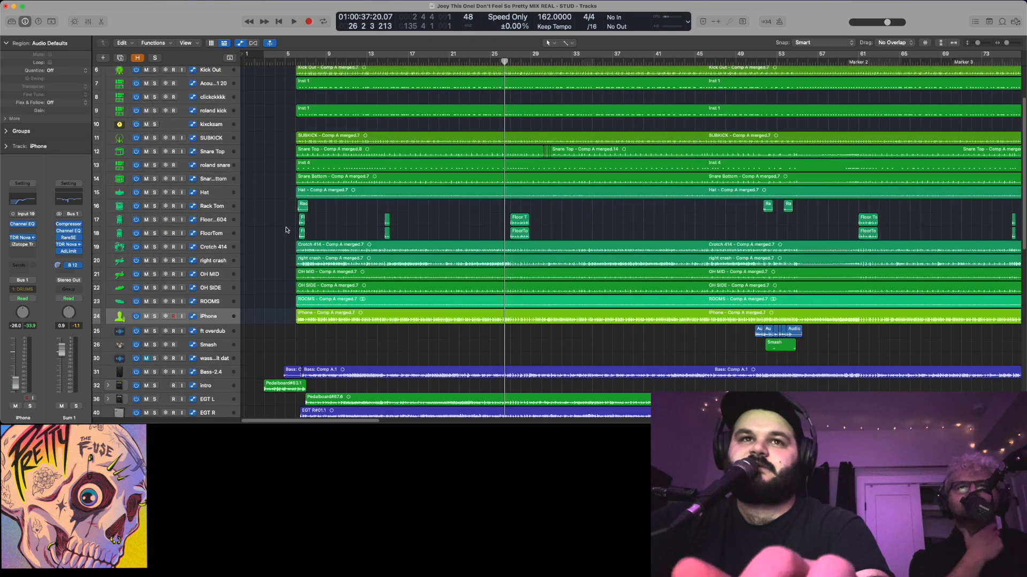
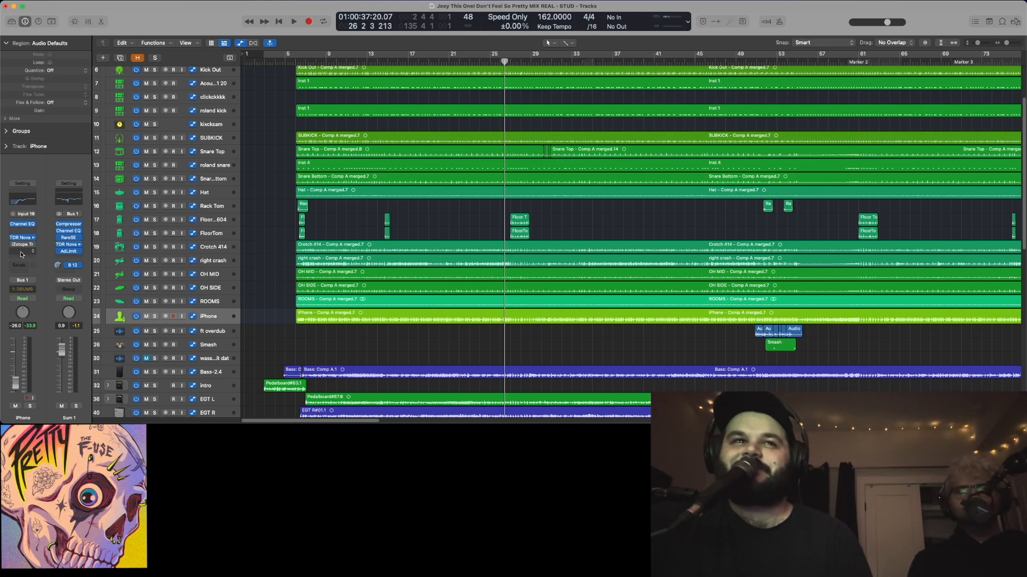
Insert a Gain plug-in on the iPhone track, turn on Swap L/R, bypass it and remove the plug-in again
{"action": "left_click", "coordinate": [30, 252]}
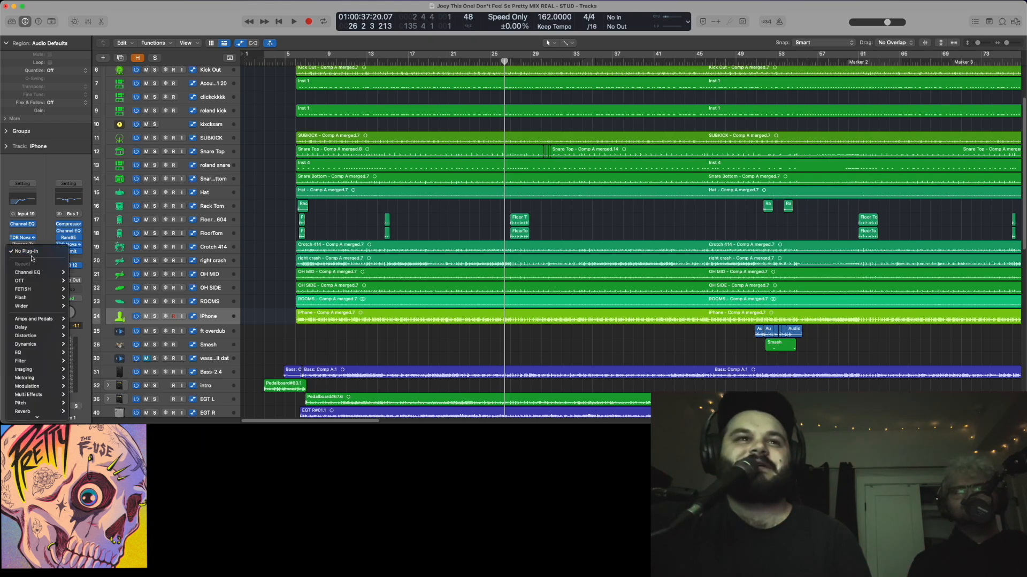
{"action": "mouse_move", "coordinate": [32, 402]}
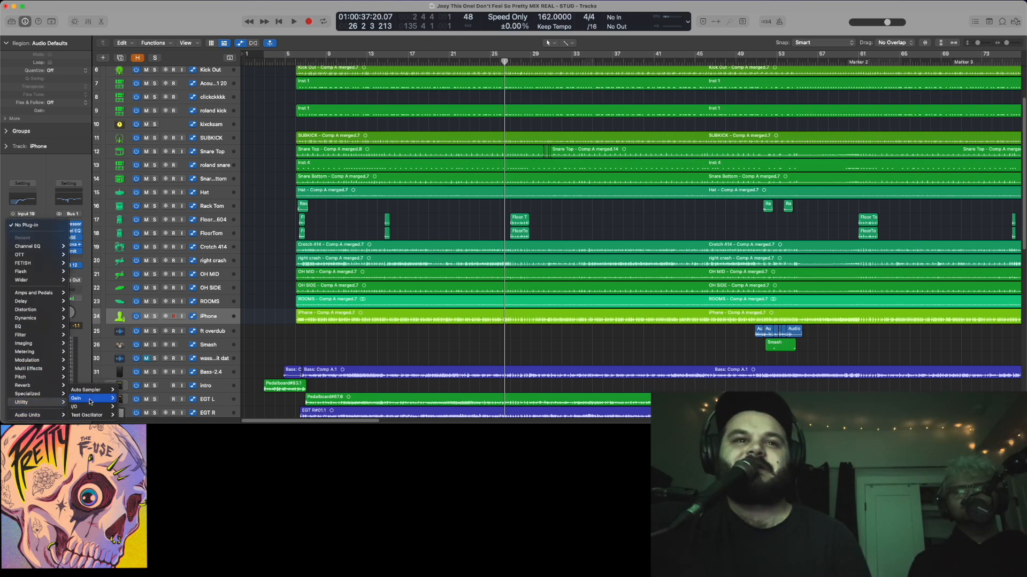
{"action": "left_click", "coordinate": [88, 399]}
{"action": "left_click", "coordinate": [448, 158]}
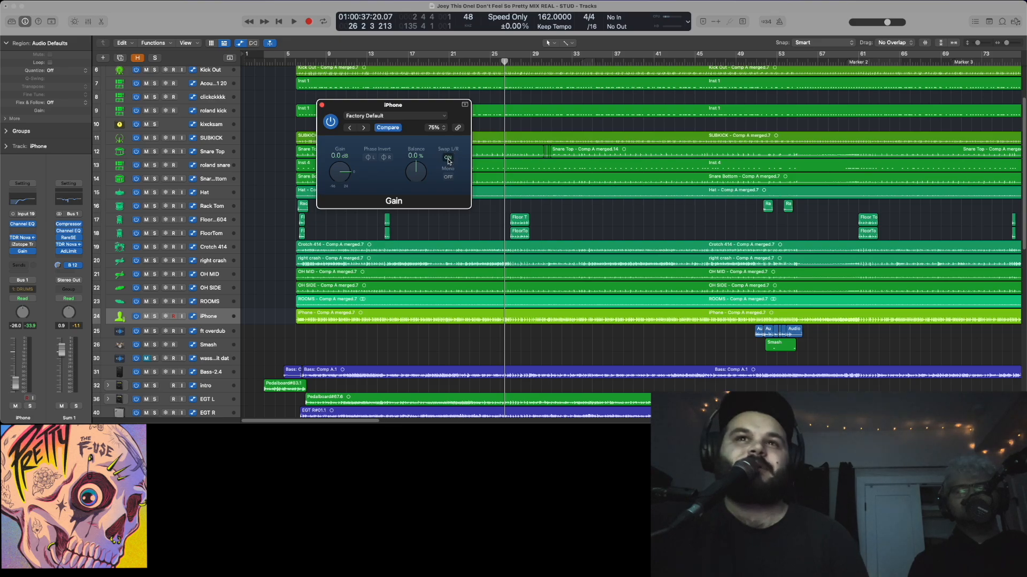
{"action": "left_click", "coordinate": [326, 117]}
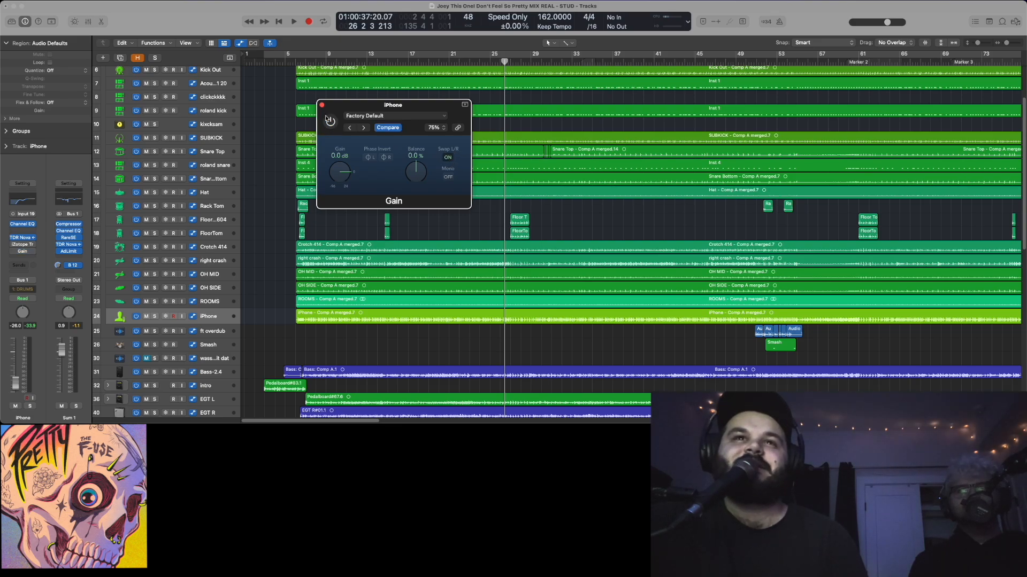
{"action": "left_click", "coordinate": [322, 105]}
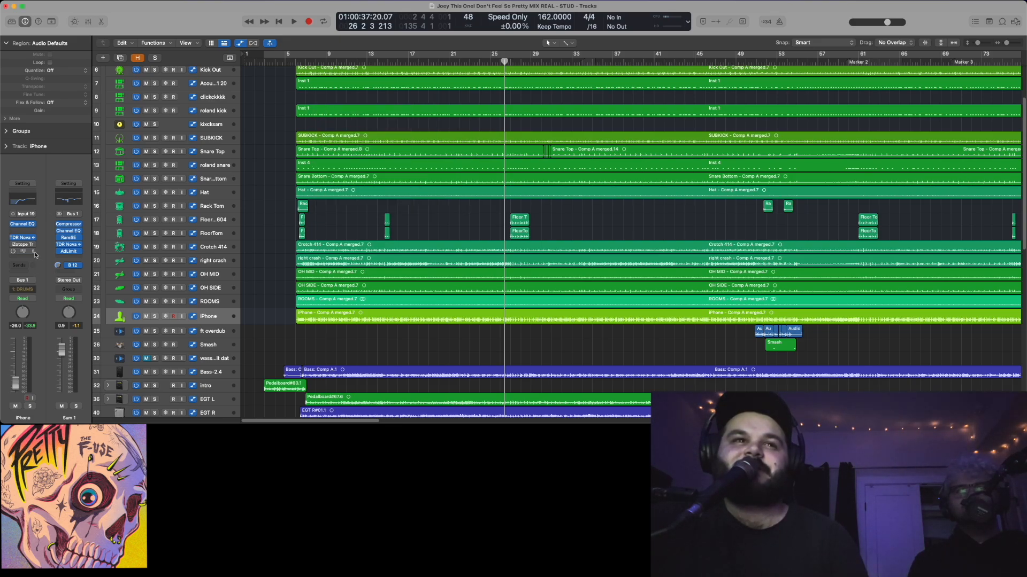
{"action": "left_click", "coordinate": [36, 255]}
{"action": "key", "text": "Escape"}
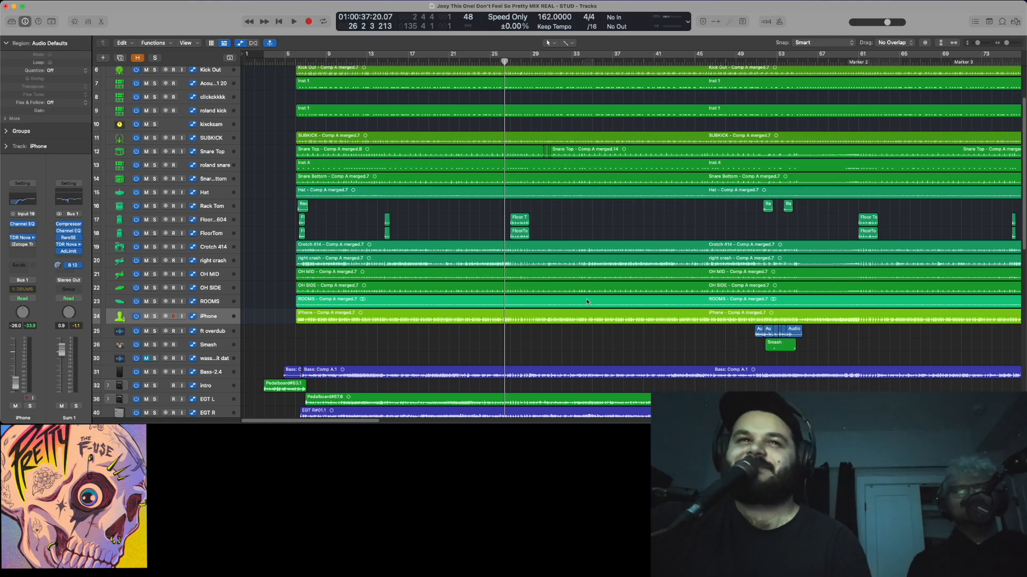
Look over the session's tracks and open Decapitator on the //thicc bus
{"action": "scroll", "coordinate": [586, 302], "scroll_direction": "down", "scroll_amount": 8}
{"action": "scroll", "coordinate": [531, 332], "scroll_direction": "up", "scroll_amount": 4}
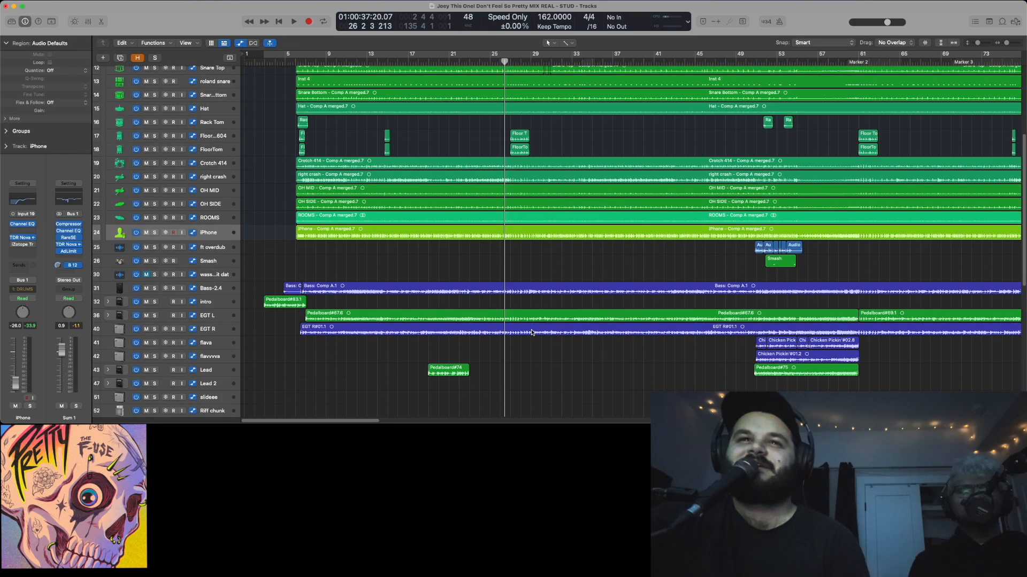
{"action": "scroll", "coordinate": [531, 332], "scroll_direction": "down", "scroll_amount": 4}
{"action": "scroll", "coordinate": [529, 331], "scroll_direction": "up", "scroll_amount": 10}
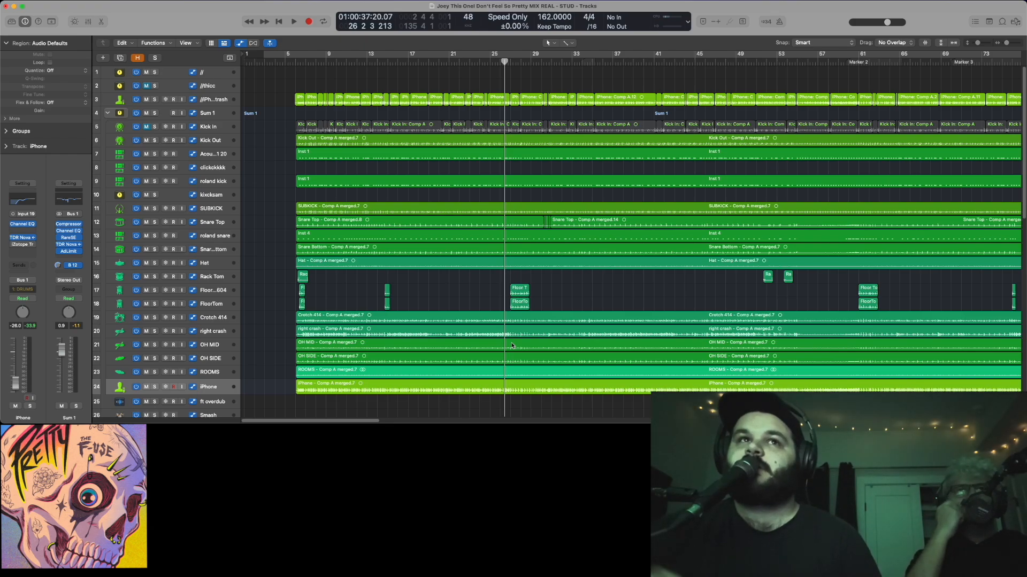
{"action": "left_click", "coordinate": [226, 83]}
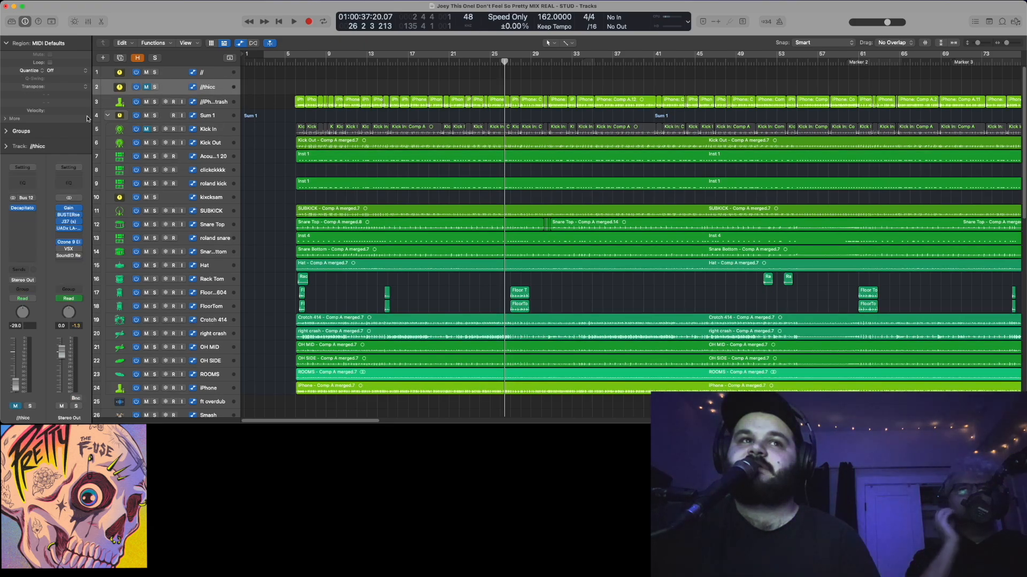
{"action": "left_click", "coordinate": [21, 208]}
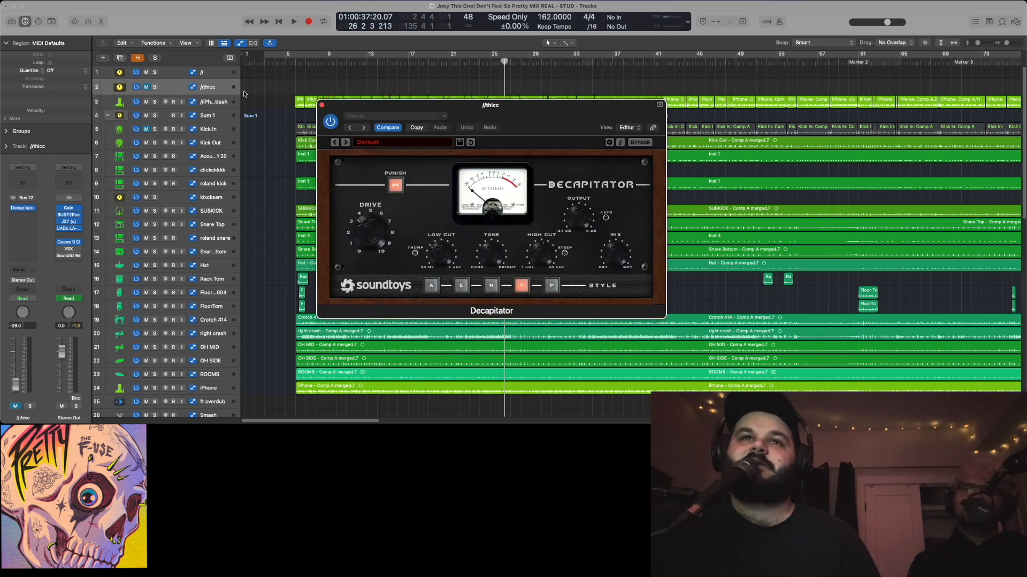
Unmute and solo //thicc while playing from about bar 17, and set its fader to -19.0 dB
{"action": "left_click", "coordinate": [146, 87]}
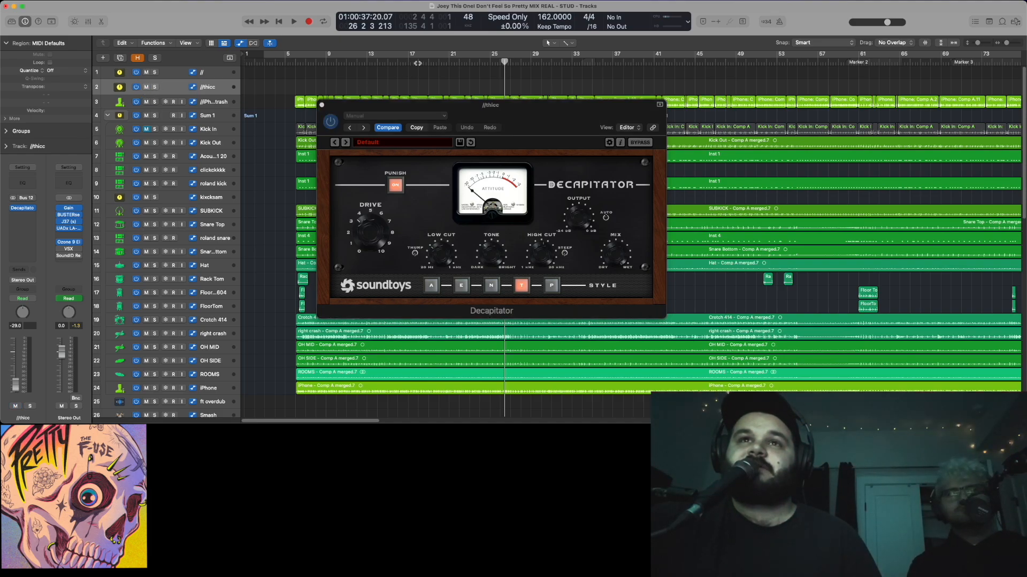
{"action": "left_click", "coordinate": [418, 63]}
{"action": "key", "text": "space"}
{"action": "left_click", "coordinate": [155, 88]}
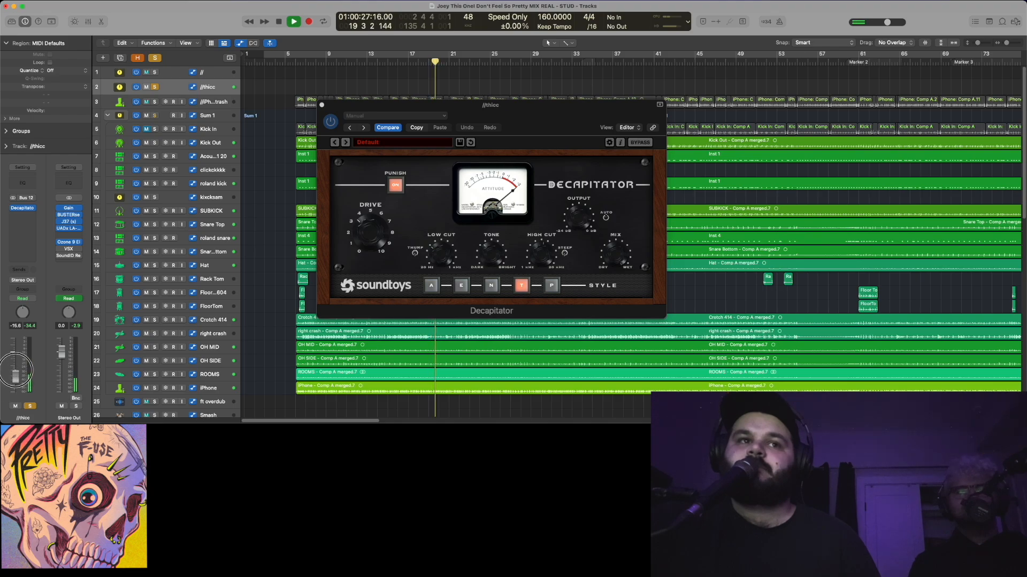
{"action": "mouse_move", "coordinate": [16, 384]}
{"action": "left_mouse_down"}
{"action": "mouse_move", "coordinate": [16, 369]}
{"action": "mouse_move", "coordinate": [15, 380]}
{"action": "left_mouse_up"}
Unsolo and mute //thicc, stop playback and close Decapitator
{"action": "left_click", "coordinate": [30, 406]}
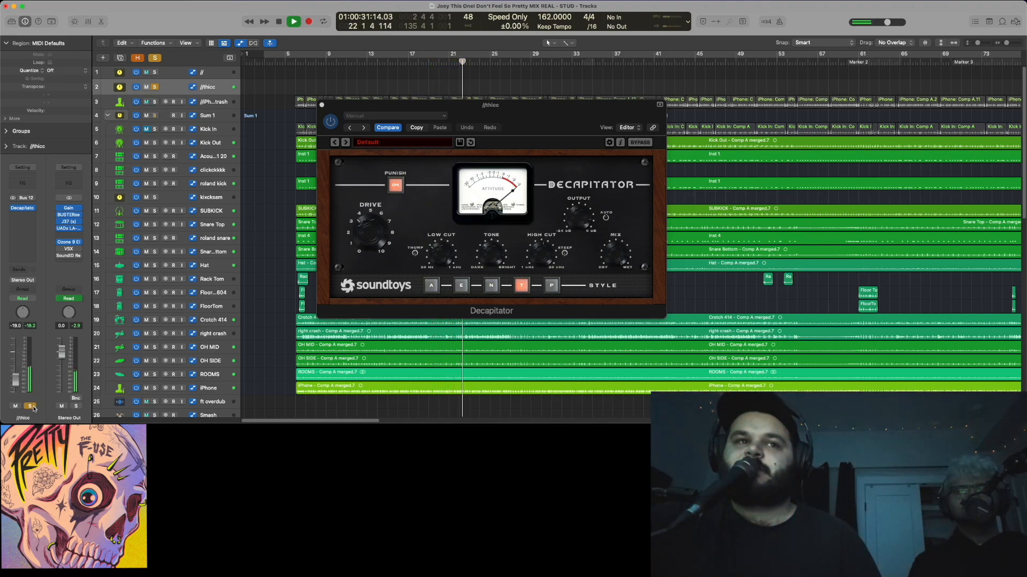
{"action": "left_click", "coordinate": [16, 406]}
{"action": "key", "text": "space"}
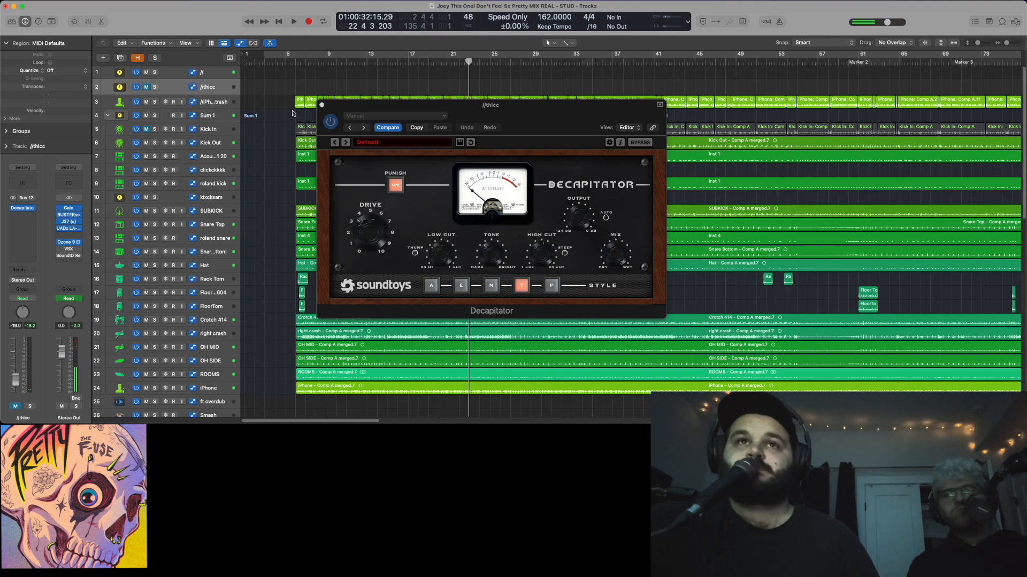
{"action": "left_click", "coordinate": [321, 105]}
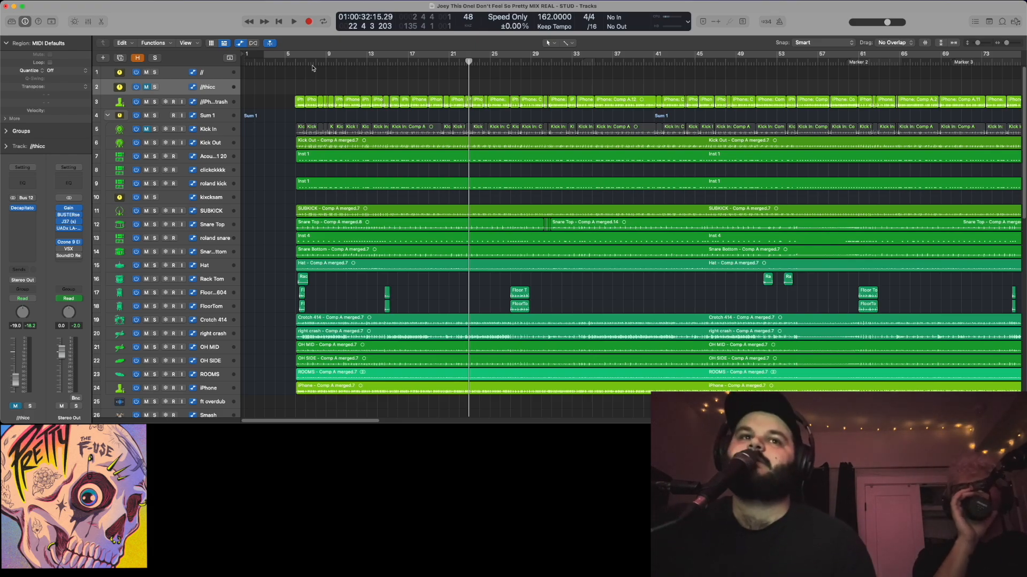
Look through the channel strips of the SUBKICK, Bass-2.4 and EGT R tracks
{"action": "left_click", "coordinate": [217, 210]}
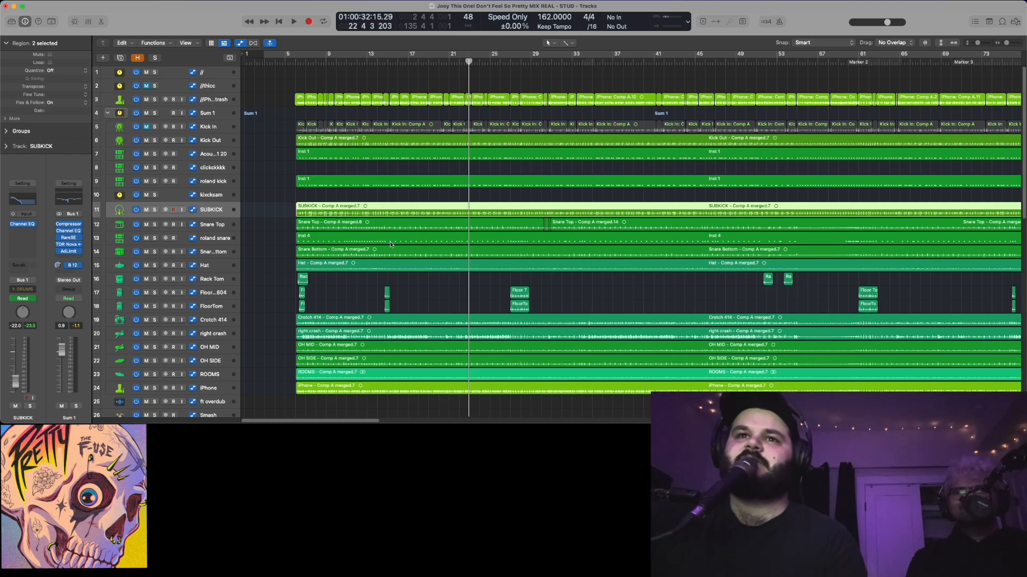
{"action": "scroll", "coordinate": [428, 291], "scroll_direction": "down", "scroll_amount": 5}
{"action": "scroll", "coordinate": [439, 303], "scroll_direction": "down", "scroll_amount": 6}
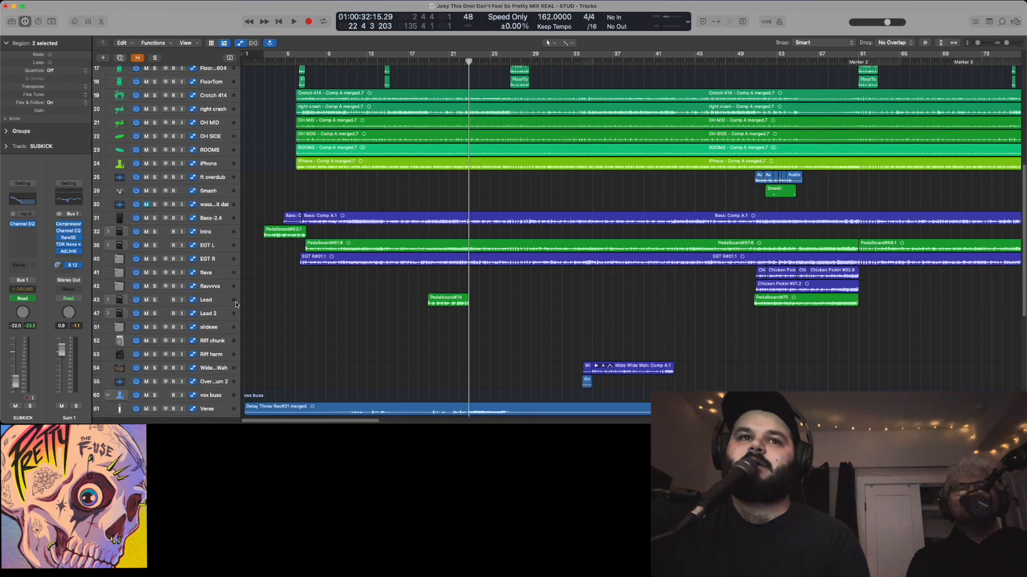
{"action": "left_click", "coordinate": [224, 221]}
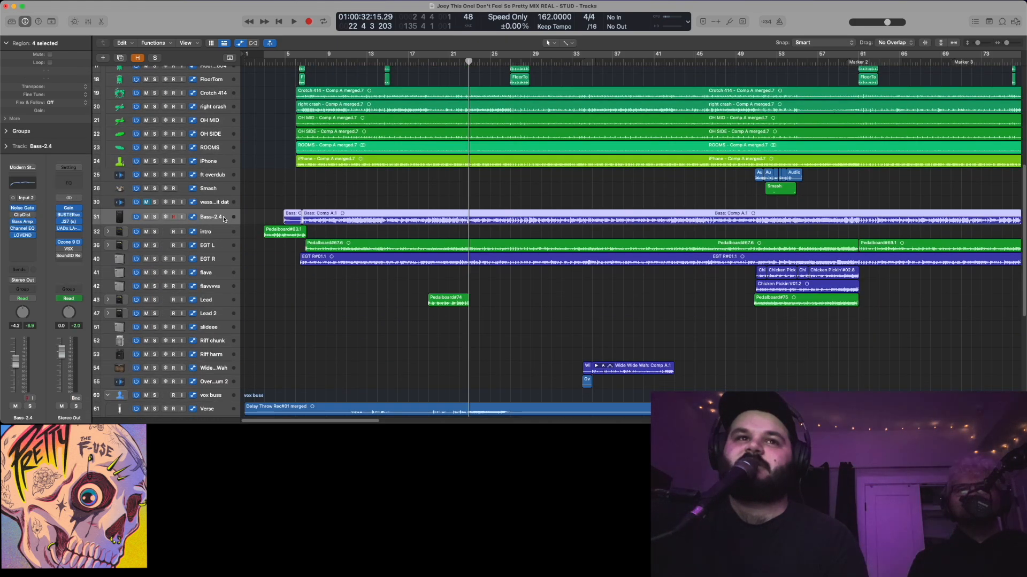
{"action": "left_click", "coordinate": [216, 258]}
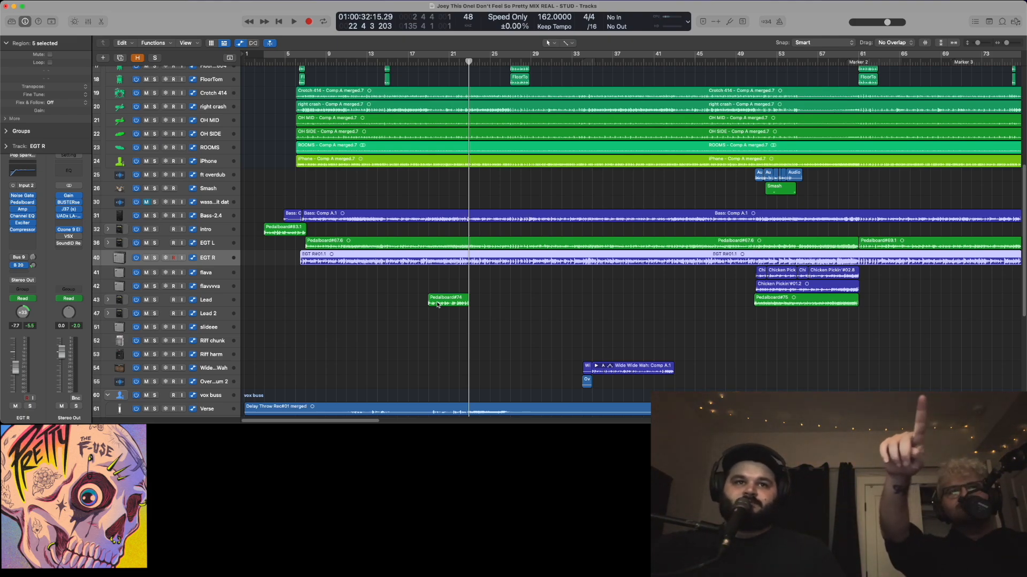
Open Amp Designer on the EGT R track, hide the Smart Controls and reposition the plug-in window
{"action": "left_click", "coordinate": [77, 23]}
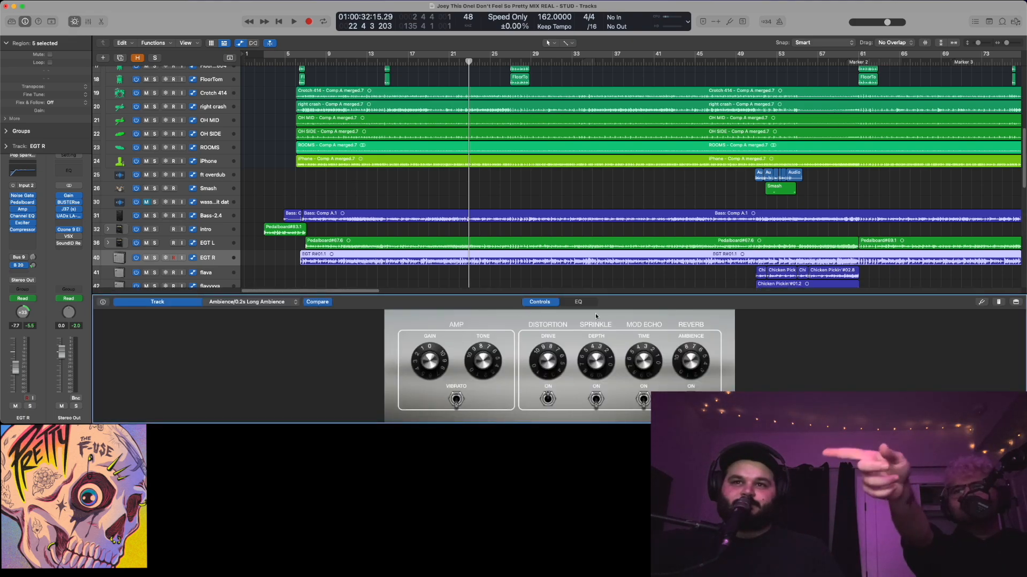
{"action": "left_click", "coordinate": [1015, 302]}
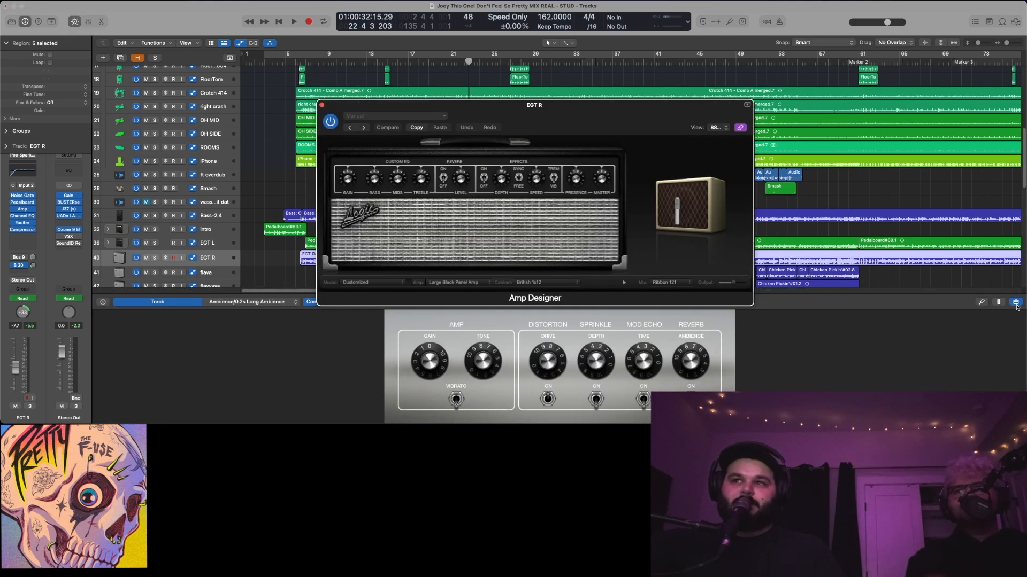
{"action": "left_click", "coordinate": [23, 211]}
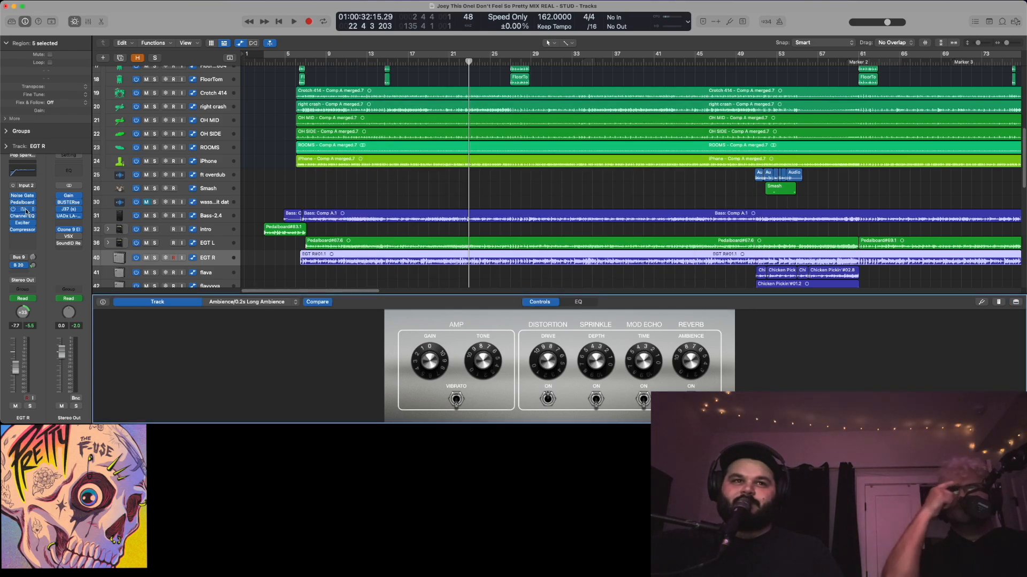
{"action": "left_click", "coordinate": [24, 210]}
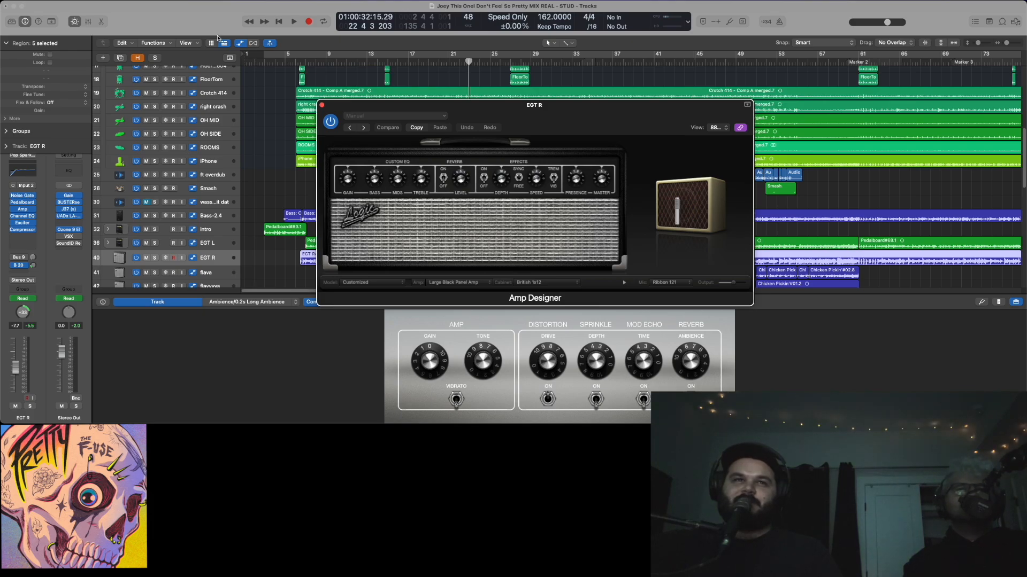
{"action": "left_click", "coordinate": [78, 21]}
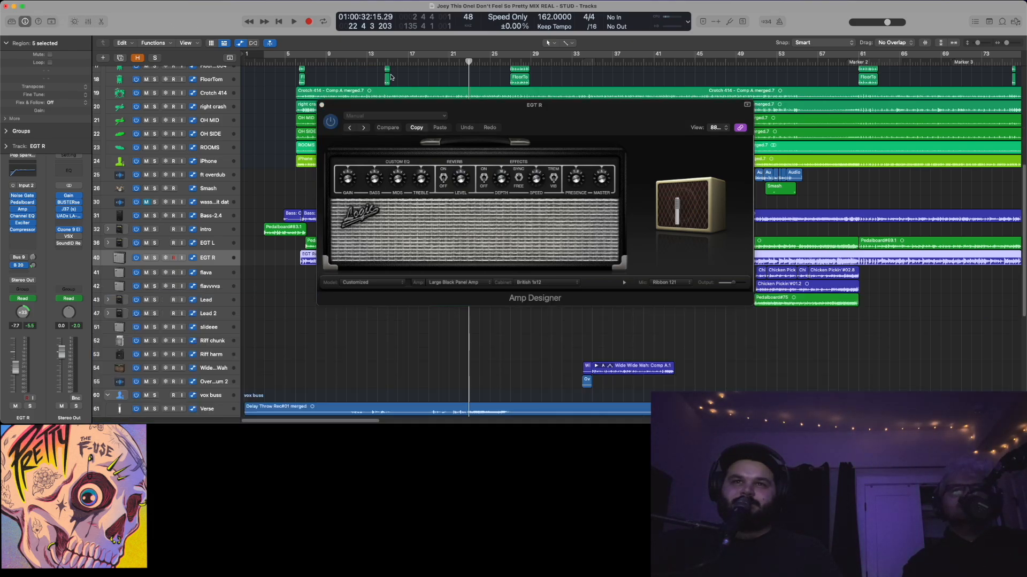
{"action": "left_click_drag", "start_coordinate": [575, 120], "coordinate": [561, 108]}
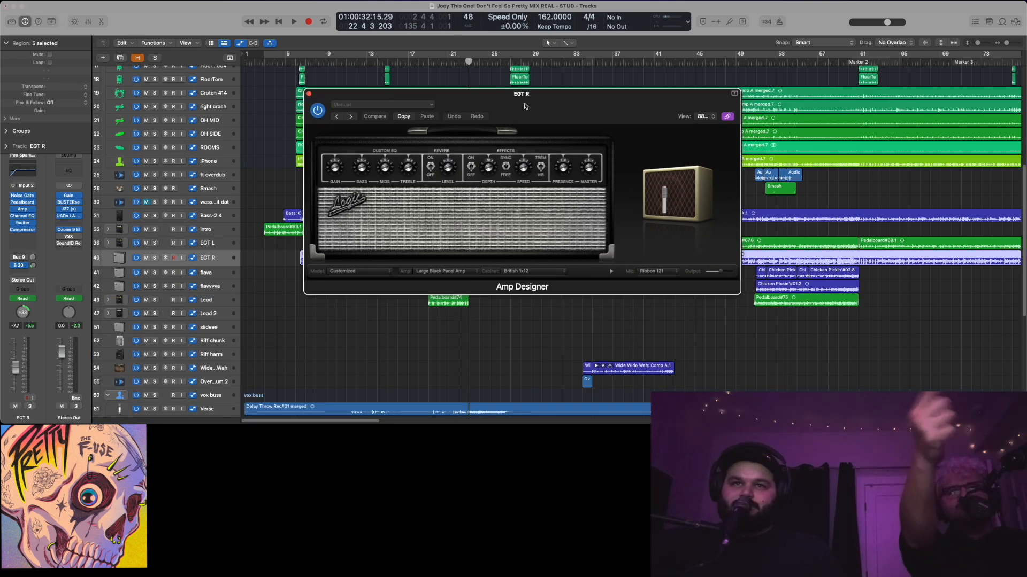
Browse the Library's Electric Guitar and Bass patches, including clean, crunch, distorted and experimental guitar, and close the Library
{"action": "key", "text": "y"}
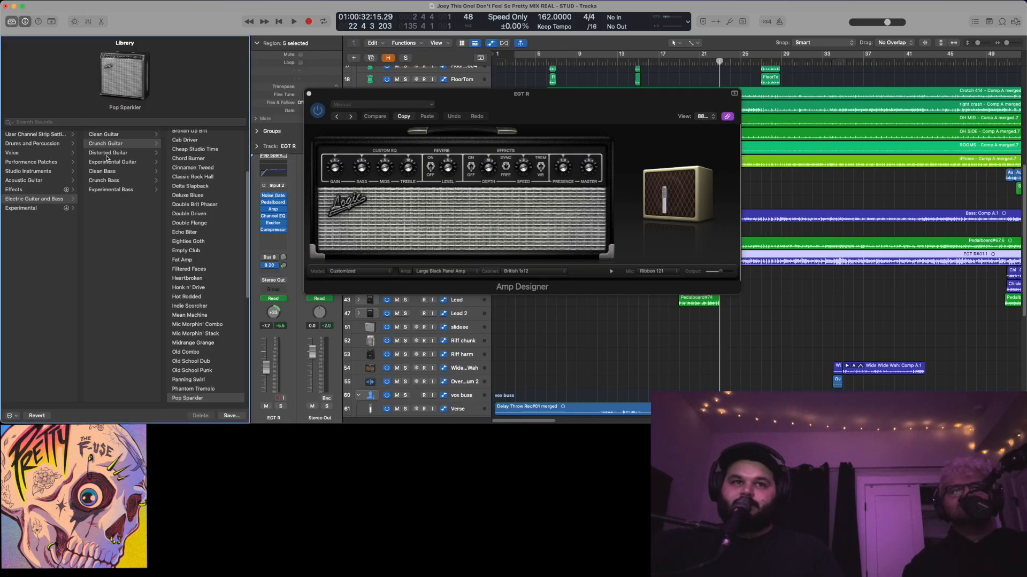
{"action": "scroll", "coordinate": [181, 309], "scroll_direction": "up", "scroll_amount": 6}
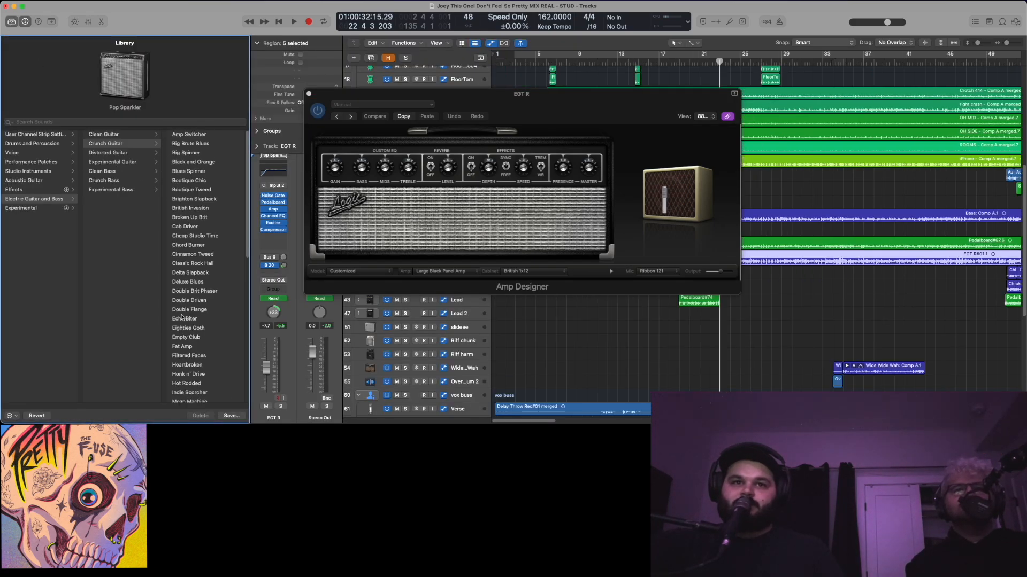
{"action": "left_click", "coordinate": [118, 151]}
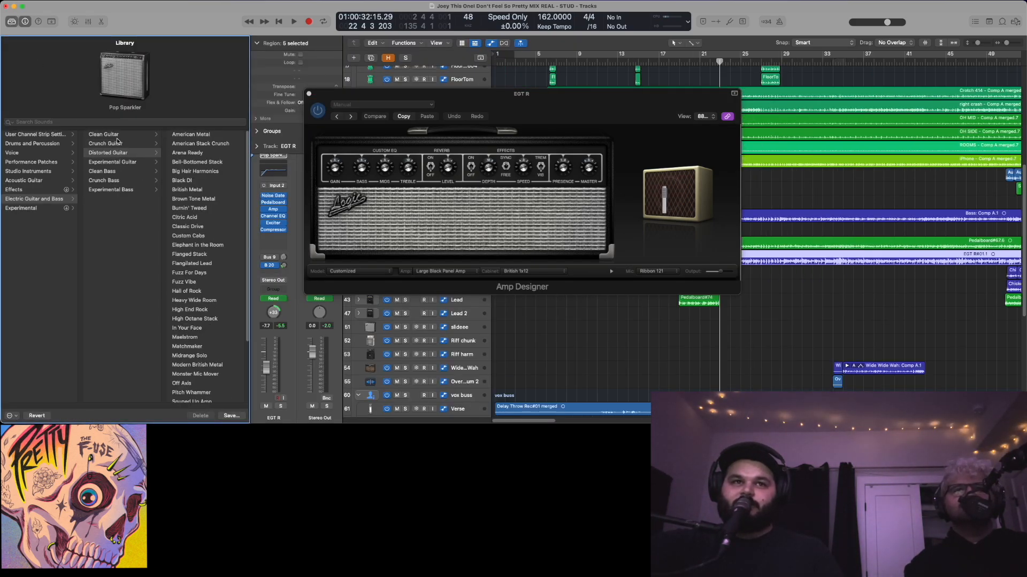
{"action": "left_click", "coordinate": [119, 137]}
{"action": "scroll", "coordinate": [218, 250], "scroll_direction": "down", "scroll_amount": 7}
{"action": "left_click", "coordinate": [125, 154]}
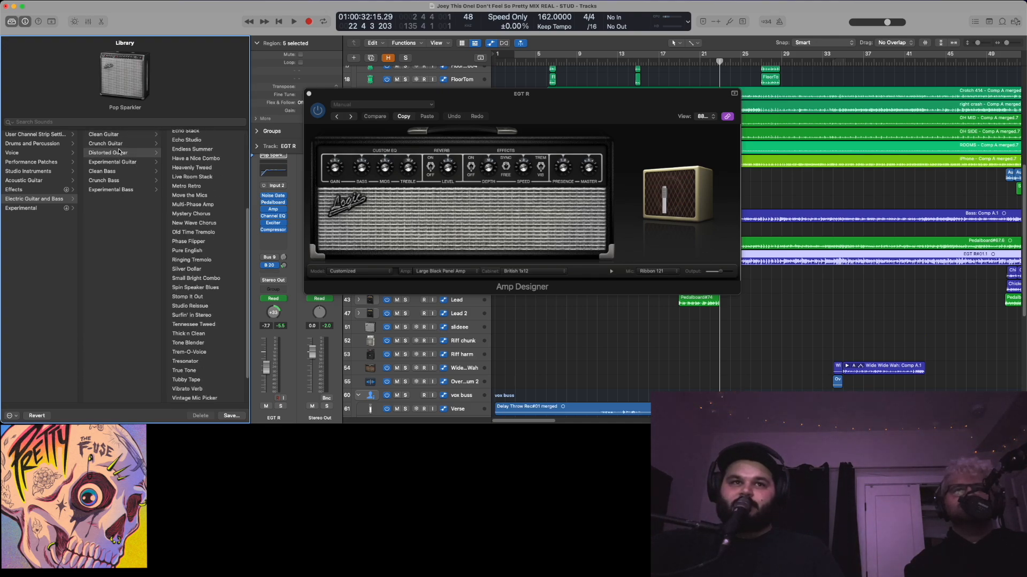
{"action": "left_click", "coordinate": [123, 162]}
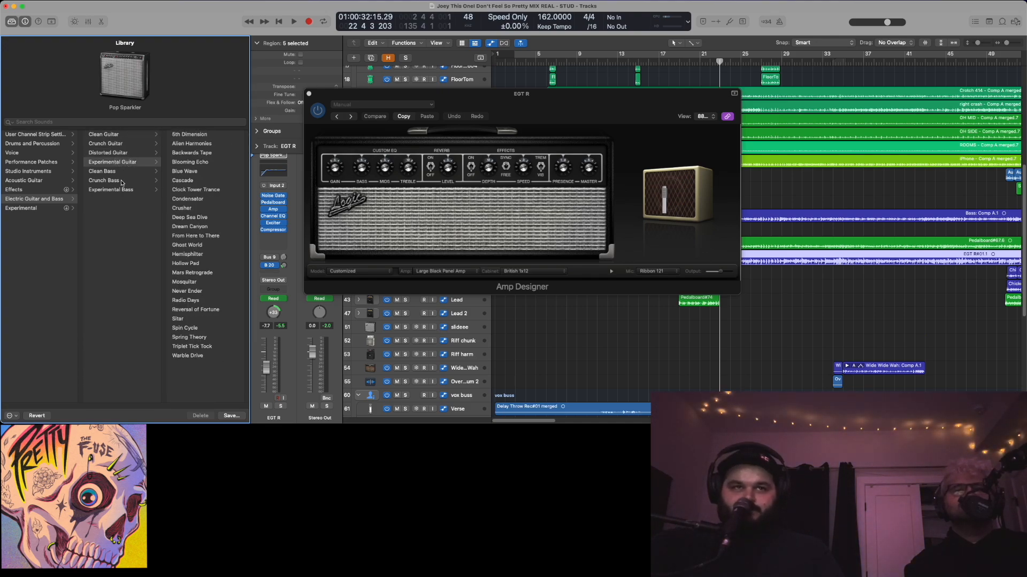
{"action": "left_click", "coordinate": [122, 189]}
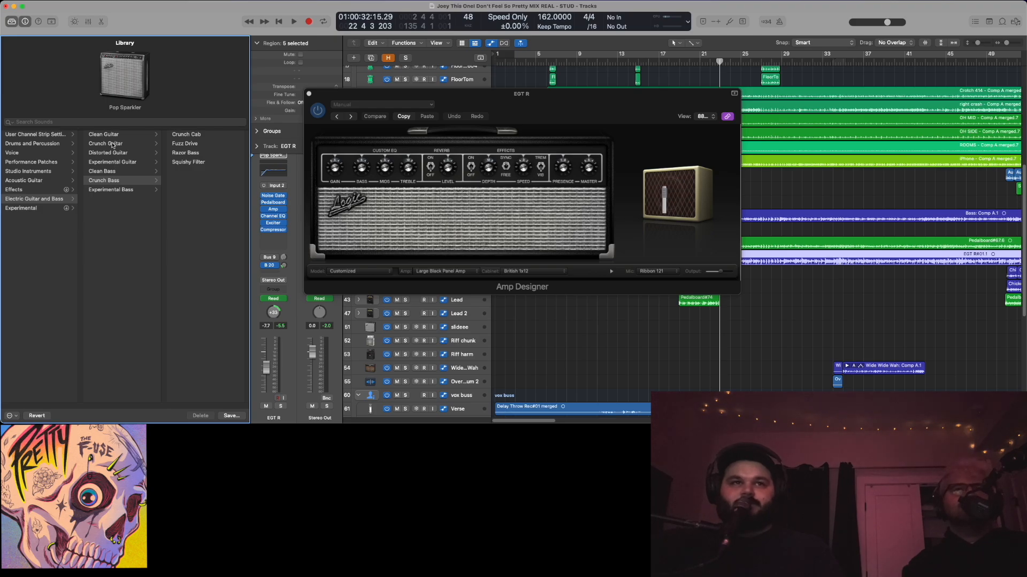
{"action": "left_click", "coordinate": [112, 146]}
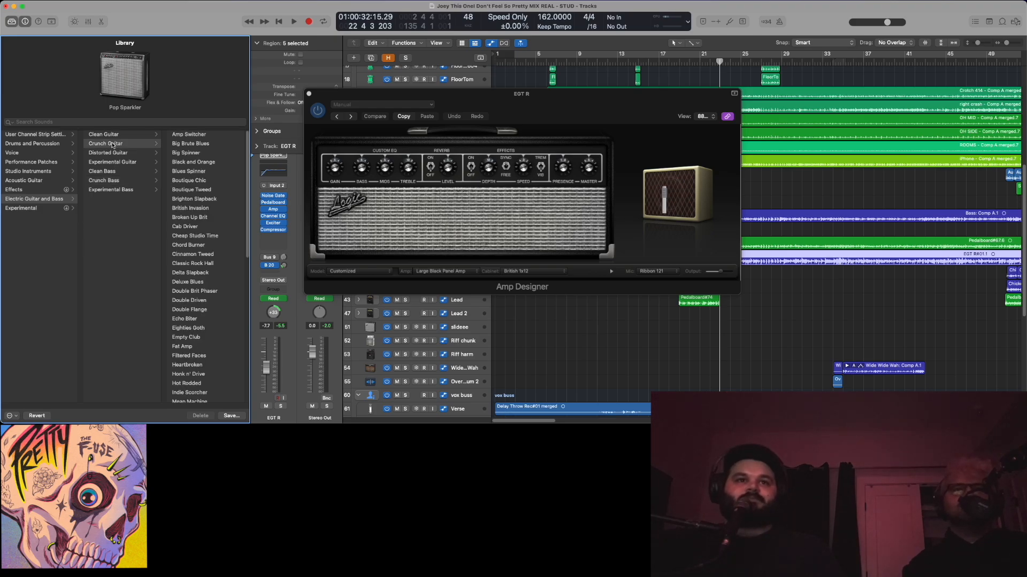
{"action": "left_click", "coordinate": [12, 23]}
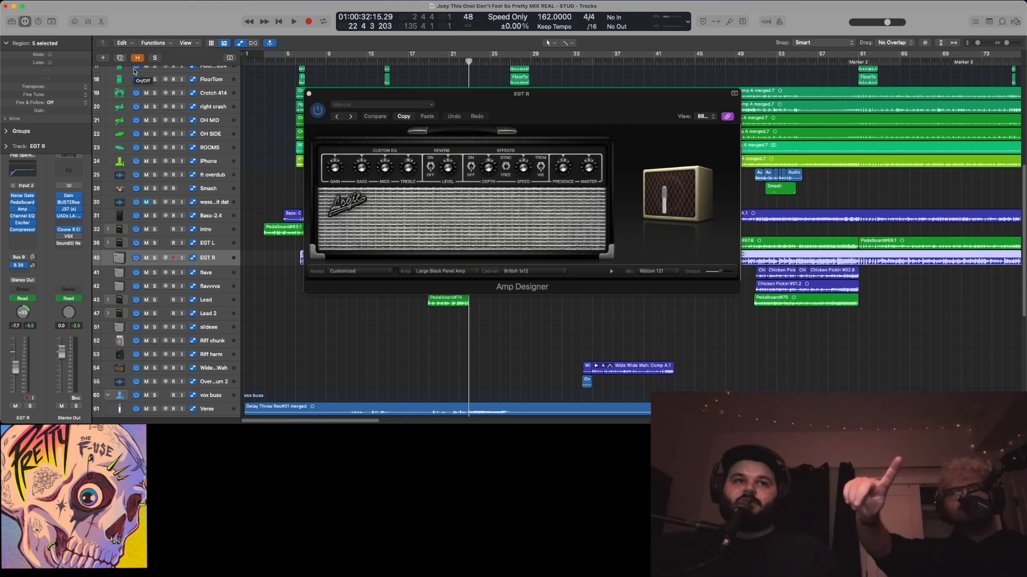
Open Pedalboard on the EGT R track, move its window up to the ruler and unlink it
{"action": "left_click", "coordinate": [23, 203]}
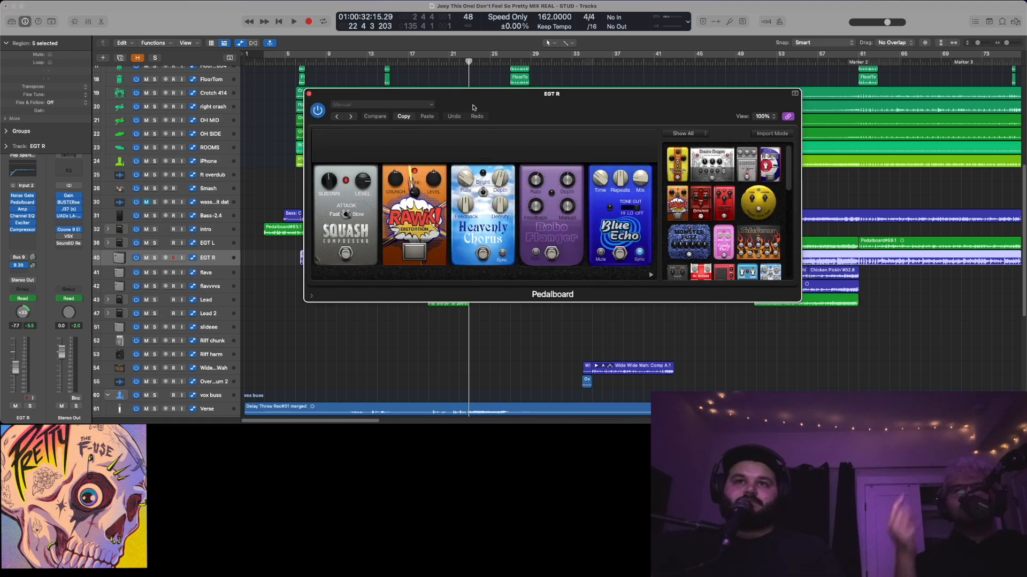
{"action": "left_click_drag", "start_coordinate": [585, 96], "coordinate": [536, 48]}
{"action": "left_click", "coordinate": [739, 69]}
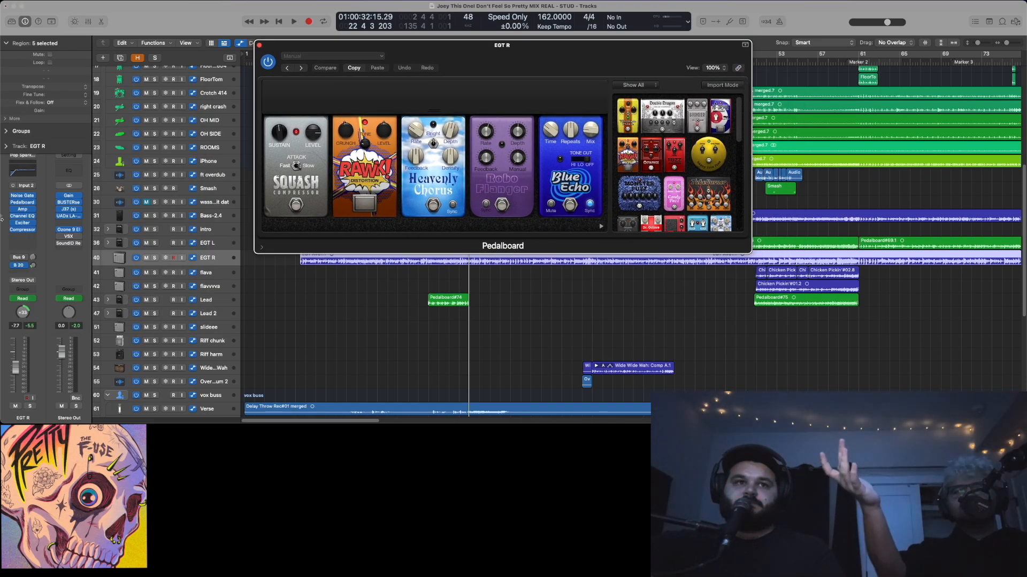
Open Amp Designer on the EGT R track, arrange it below Pedalboard to view both plug-ins, and close both windows
{"action": "left_click", "coordinate": [23, 209]}
{"action": "left_click_drag", "start_coordinate": [588, 45], "coordinate": [570, 252]}
{"action": "left_click", "coordinate": [527, 49]}
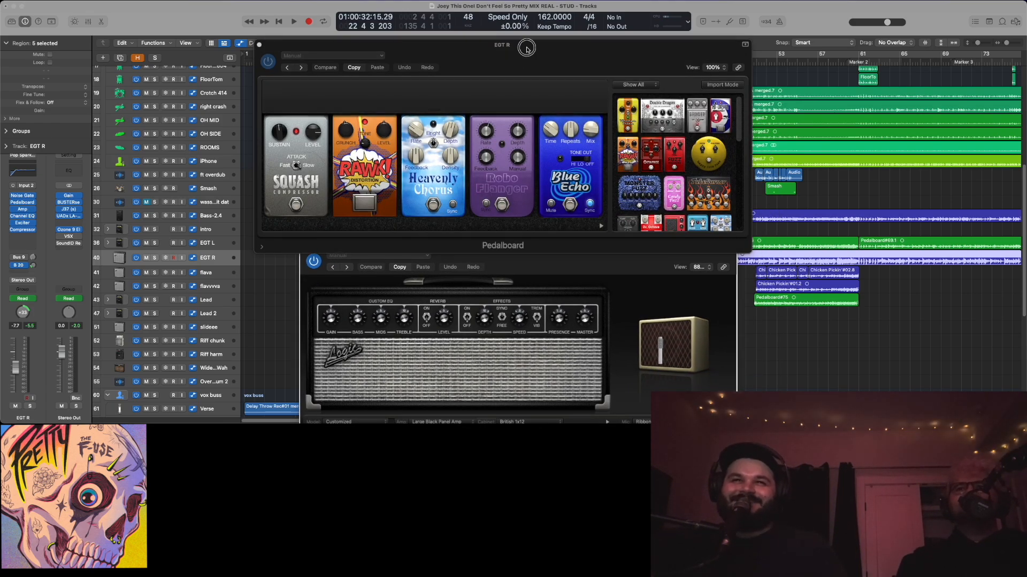
{"action": "left_click_drag", "start_coordinate": [527, 49], "coordinate": [527, 10]}
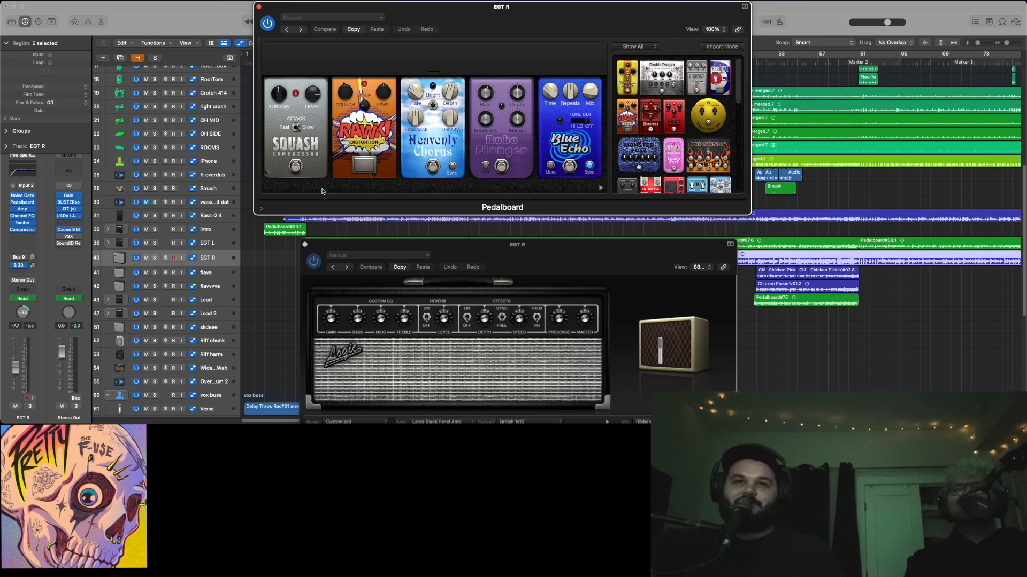
{"action": "left_click_drag", "start_coordinate": [567, 244], "coordinate": [549, 225]}
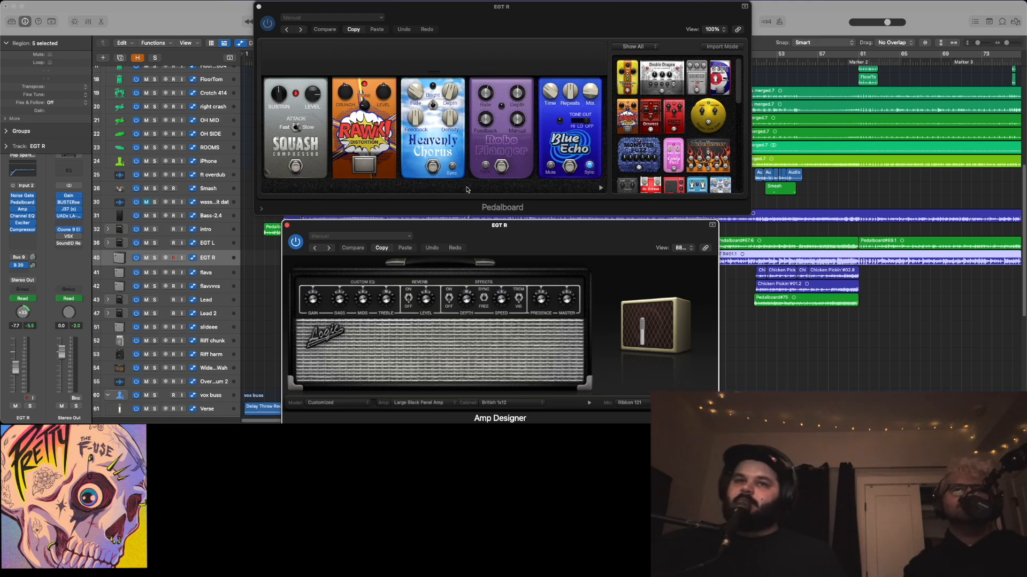
{"action": "left_click", "coordinate": [259, 7]}
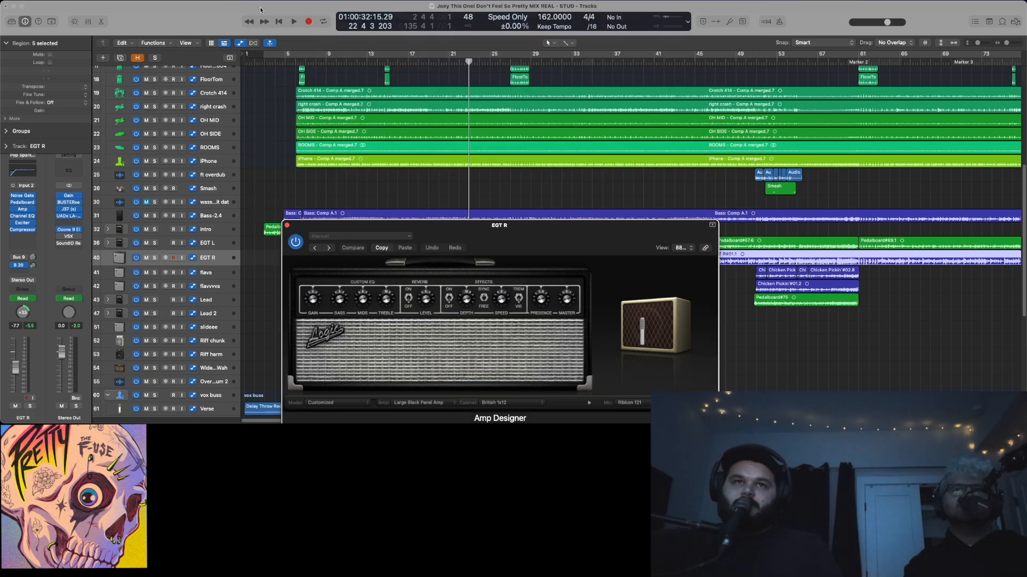
{"action": "left_click", "coordinate": [287, 226]}
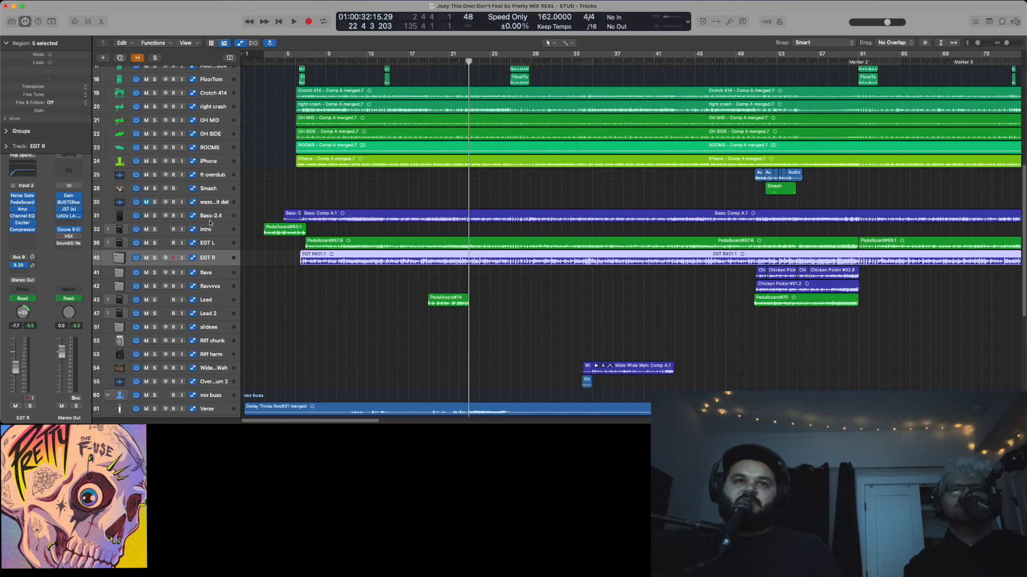
Solo and select the Bass-2.4 track and move the playhead to bar 9
{"action": "left_click", "coordinate": [154, 216]}
{"action": "left_click", "coordinate": [160, 219]}
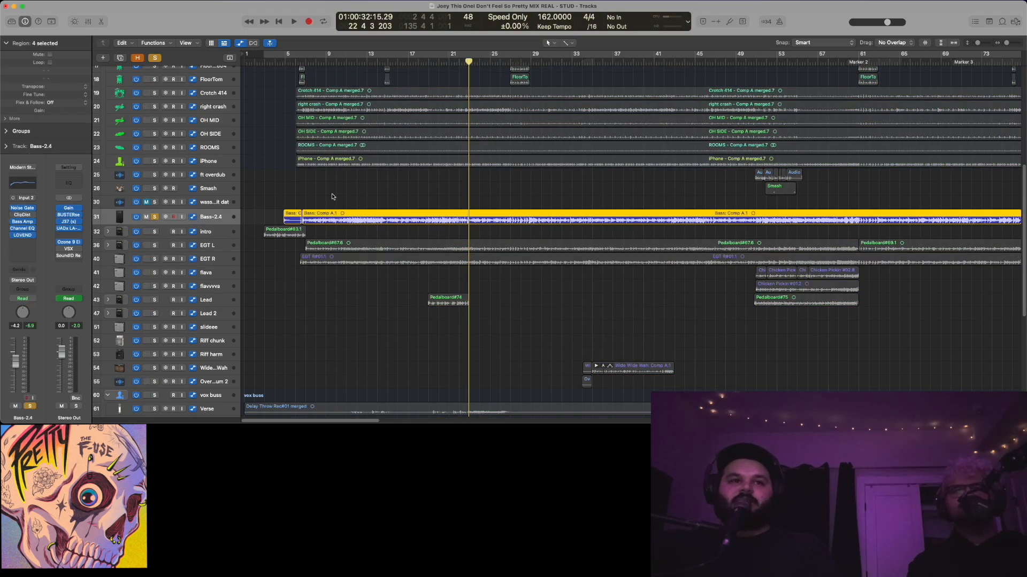
{"action": "left_click", "coordinate": [327, 62]}
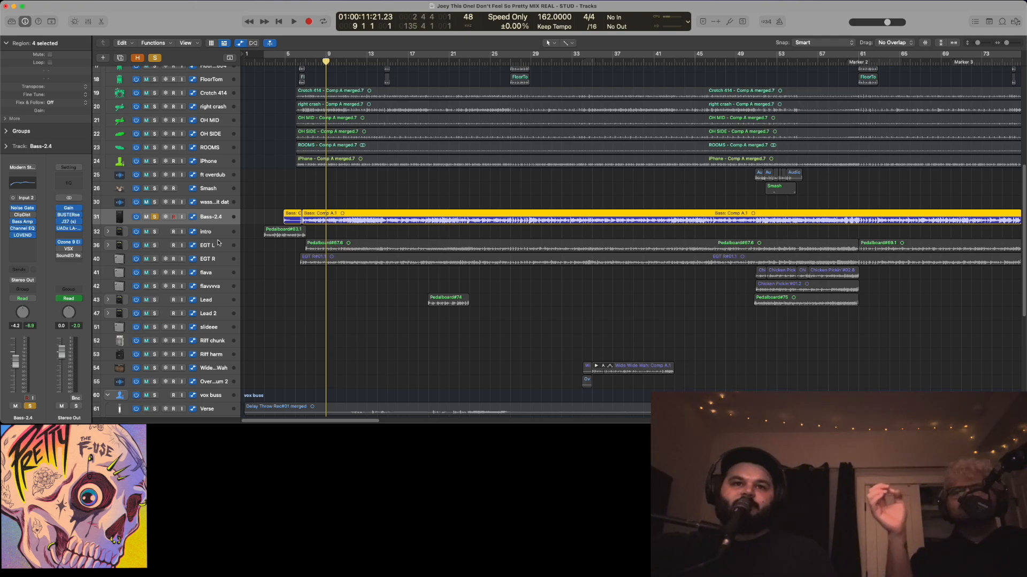
Open Amp Designer on the EGT R track and nudge the Ribbon 121 microphone's position in front of the cabinet
{"action": "left_click", "coordinate": [212, 259]}
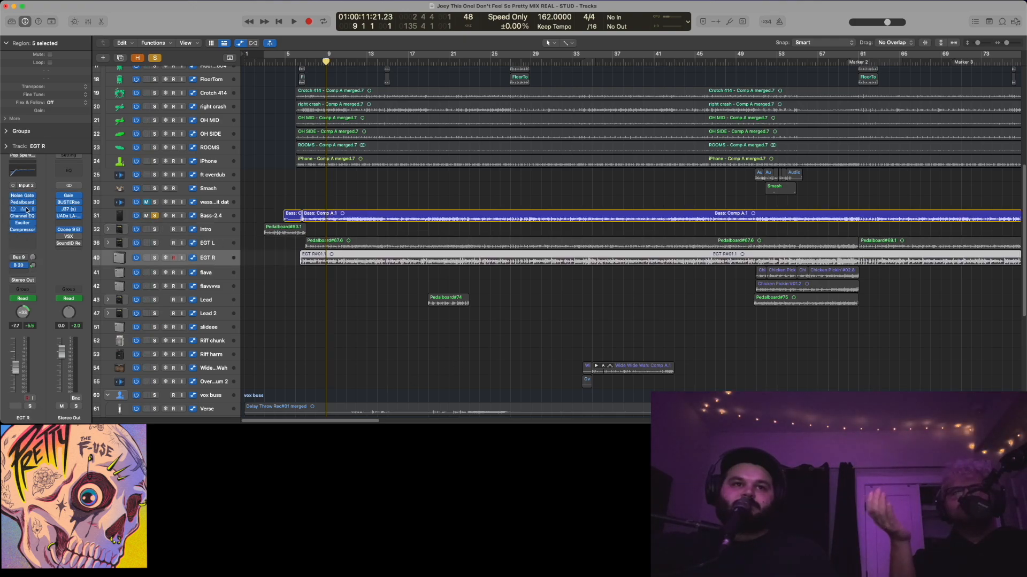
{"action": "left_click", "coordinate": [26, 211]}
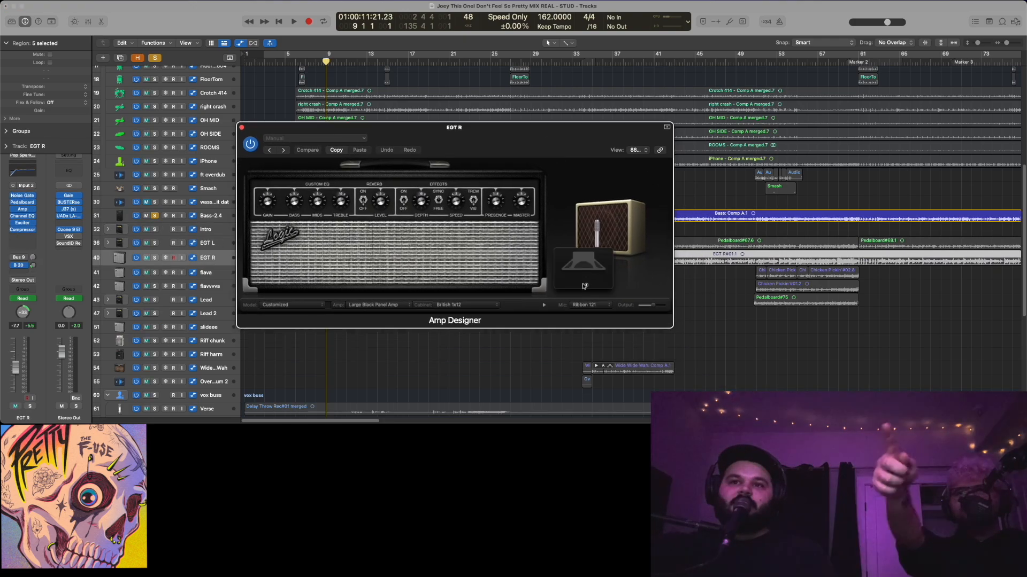
{"action": "mouse_move", "coordinate": [584, 287]}
{"action": "left_mouse_down"}
{"action": "mouse_move", "coordinate": [595, 273]}
{"action": "mouse_move", "coordinate": [585, 288]}
{"action": "left_mouse_up"}
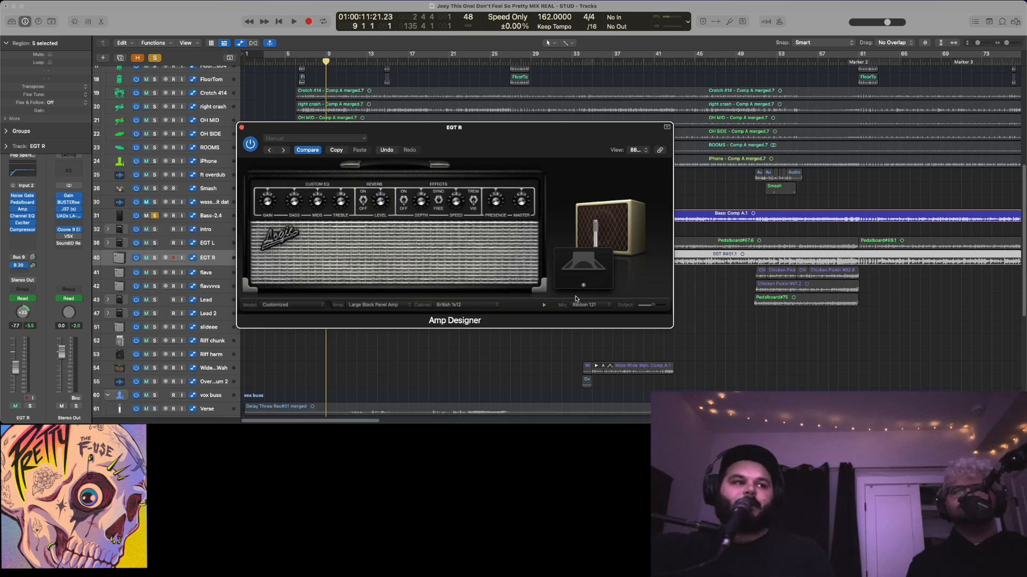
{"action": "mouse_move", "coordinate": [581, 291]}
{"action": "left_mouse_down"}
{"action": "mouse_move", "coordinate": [602, 270]}
{"action": "mouse_move", "coordinate": [577, 267]}
{"action": "mouse_move", "coordinate": [618, 268]}
{"action": "mouse_move", "coordinate": [580, 284]}
{"action": "left_mouse_up"}
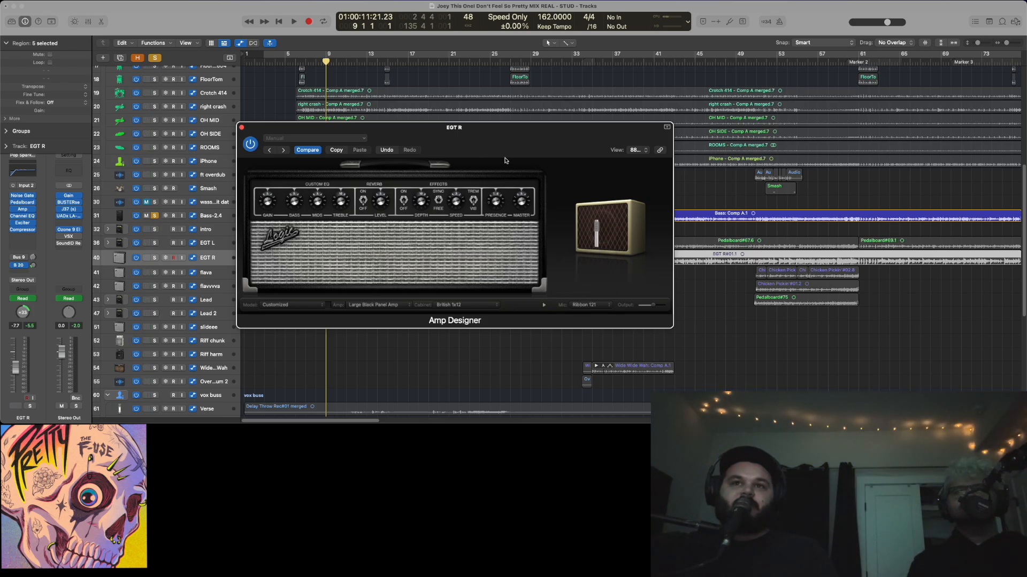
Move Amp Designer clear of the track headers, solo EGT R instead of Bass-2.4 and play from bar 16
{"action": "left_click_drag", "start_coordinate": [495, 144], "coordinate": [816, 206]}
{"action": "left_click", "coordinate": [154, 258]}
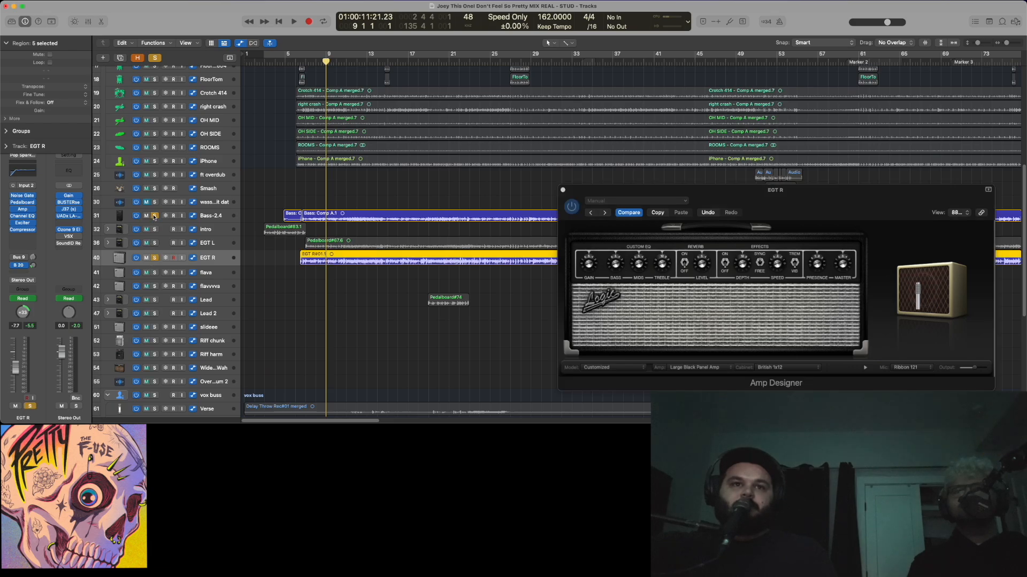
{"action": "left_click", "coordinate": [402, 56]}
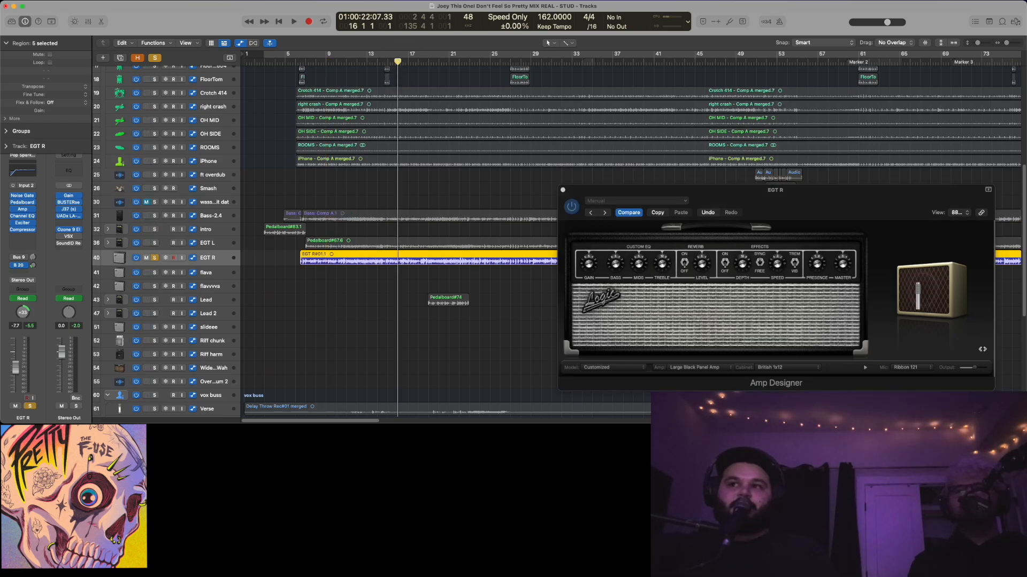
{"action": "key", "text": "space"}
Audition different Ribbon 121 microphone positions, restore the original setting with Compare, close Amp Designer and stop playback
{"action": "left_click", "coordinate": [905, 343]}
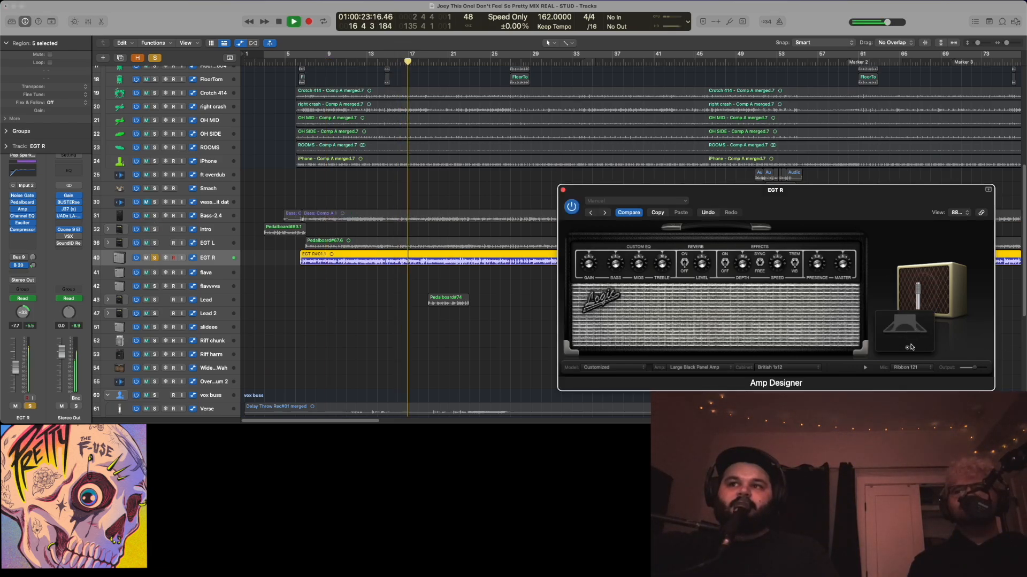
{"action": "mouse_move", "coordinate": [905, 339]}
{"action": "left_mouse_down"}
{"action": "mouse_move", "coordinate": [926, 332]}
{"action": "mouse_move", "coordinate": [908, 347]}
{"action": "mouse_move", "coordinate": [917, 337]}
{"action": "mouse_move", "coordinate": [903, 338]}
{"action": "mouse_move", "coordinate": [904, 357]}
{"action": "left_mouse_up"}
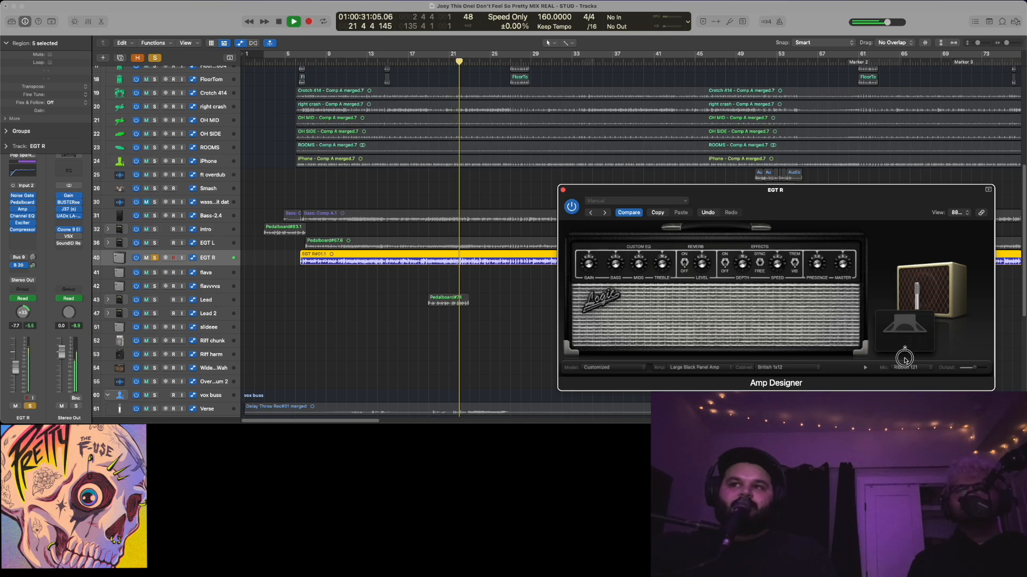
{"action": "left_click", "coordinate": [631, 212]}
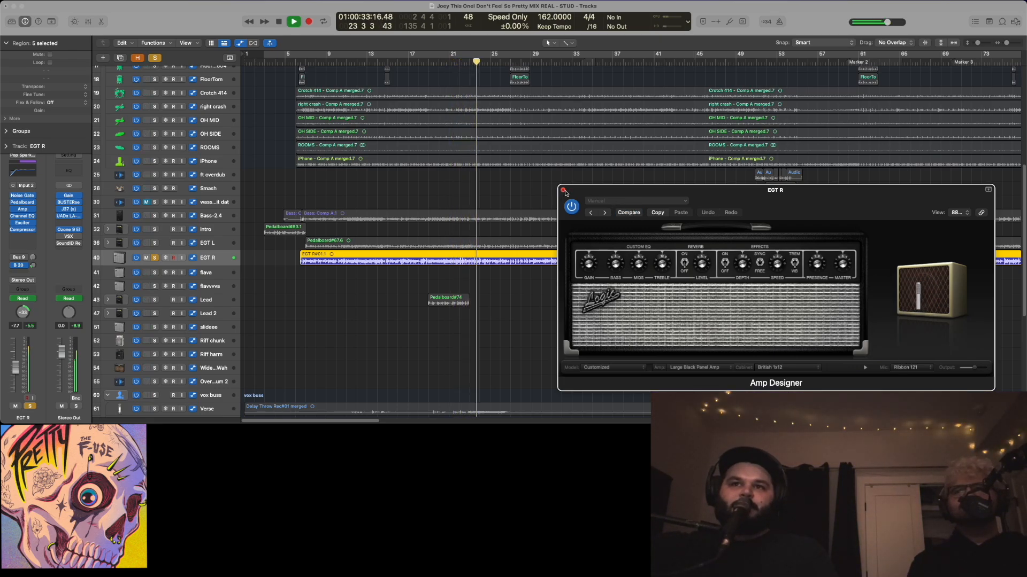
{"action": "left_click", "coordinate": [562, 190]}
{"action": "left_click", "coordinate": [278, 22]}
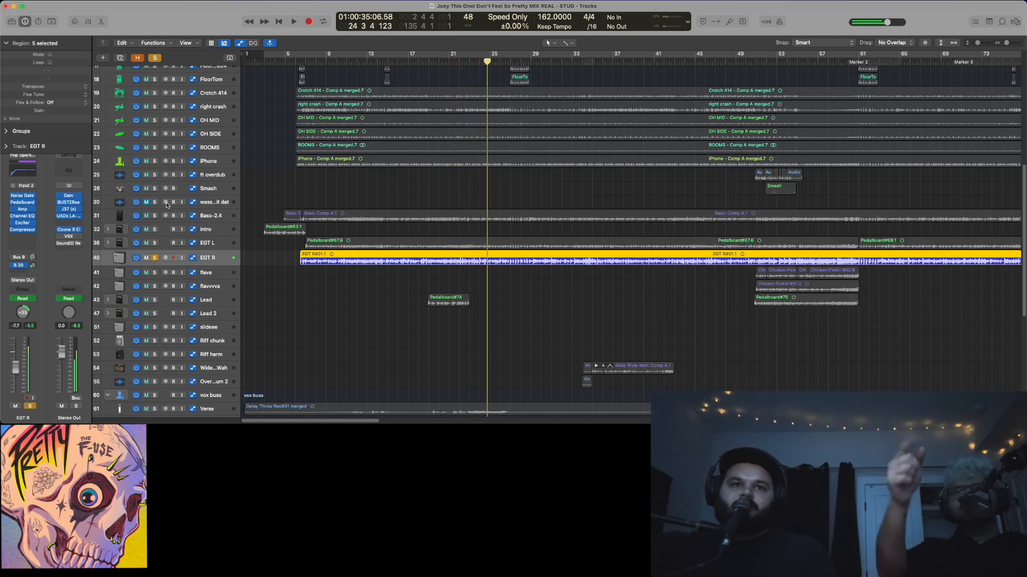
Reopen Amp Designer on EGT R, play the soloed track from bar 17 and move the plug-in window up
{"action": "left_click", "coordinate": [23, 209]}
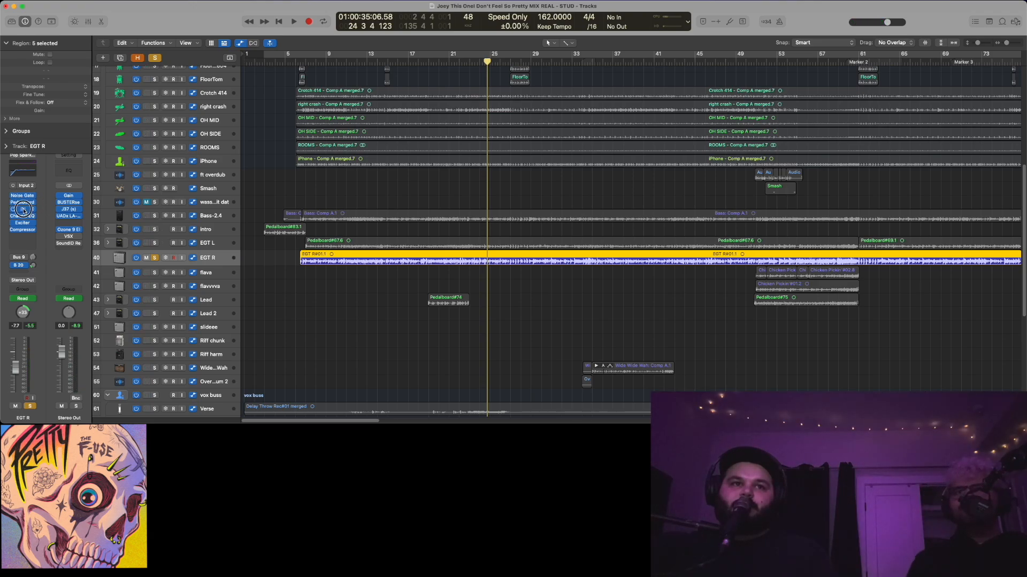
{"action": "left_click", "coordinate": [404, 60]}
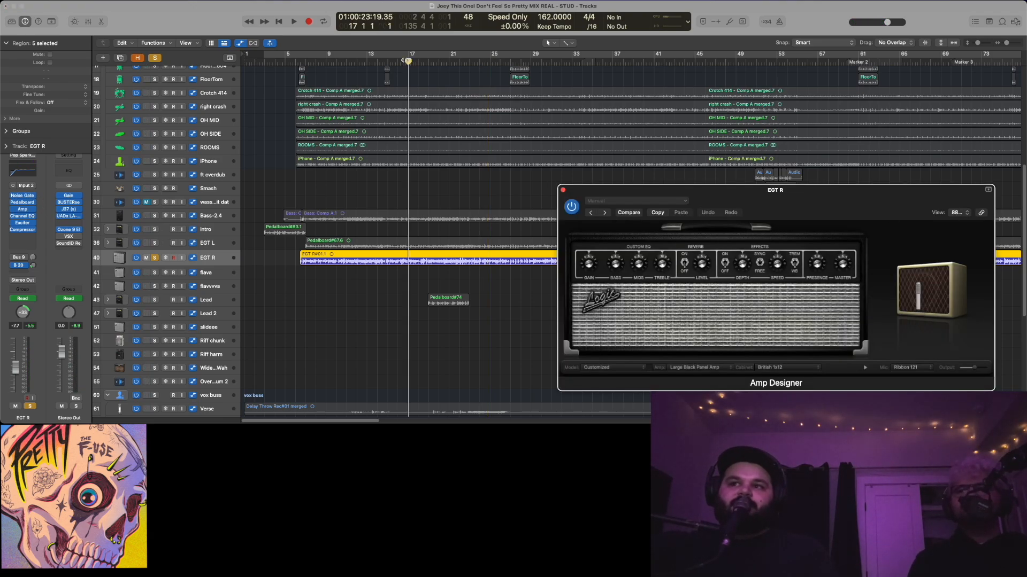
{"action": "key", "text": "space"}
{"action": "left_click", "coordinate": [908, 190]}
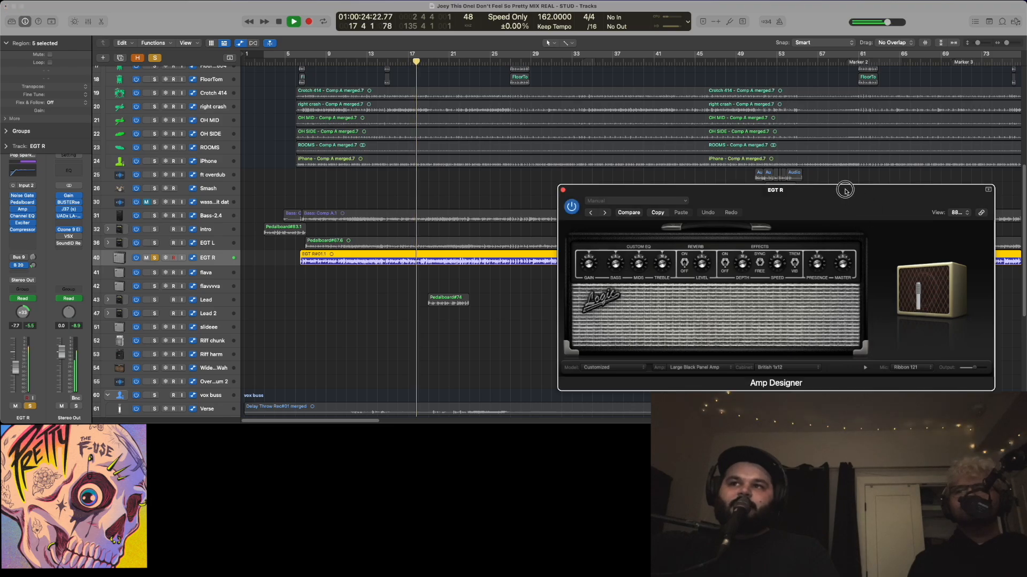
{"action": "left_click_drag", "start_coordinate": [820, 191], "coordinate": [737, 124]}
Audition the Dynamic 421, Dynamic 57 and Condenser 414 microphones in Amp Designer during playback
{"action": "left_click", "coordinate": [839, 299]}
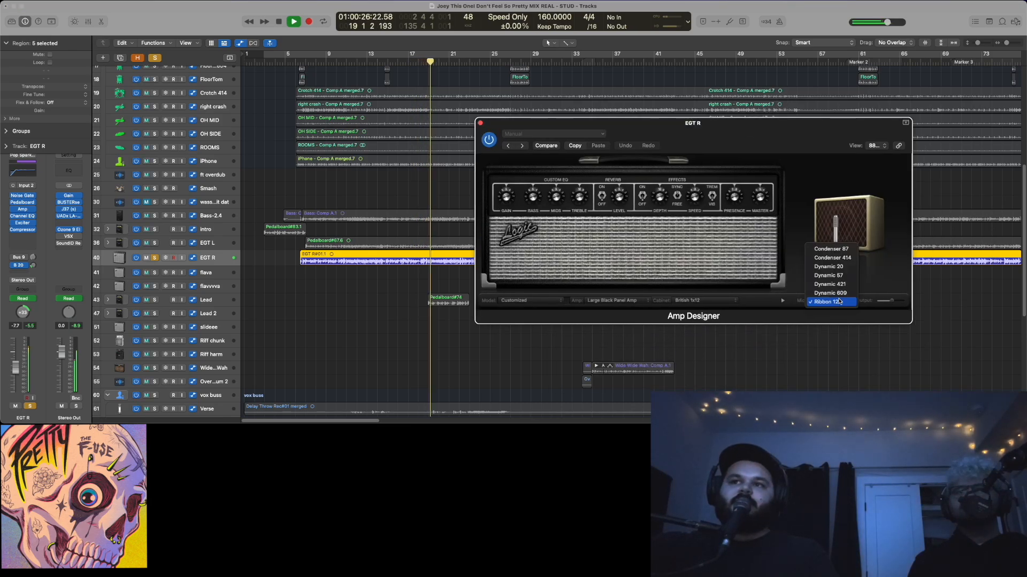
{"action": "left_click", "coordinate": [841, 289]}
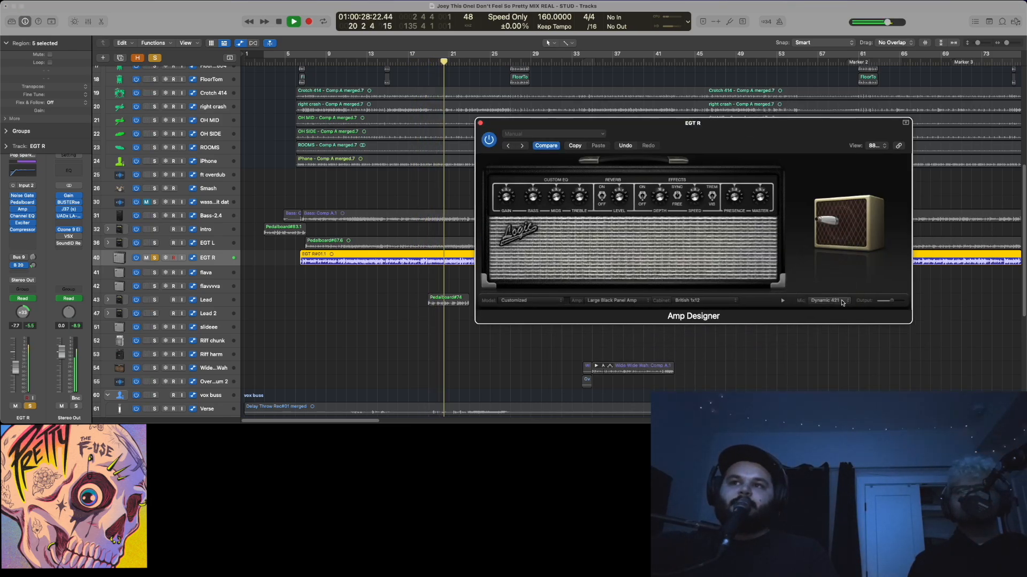
{"action": "left_click", "coordinate": [844, 302]}
{"action": "left_click", "coordinate": [844, 294]}
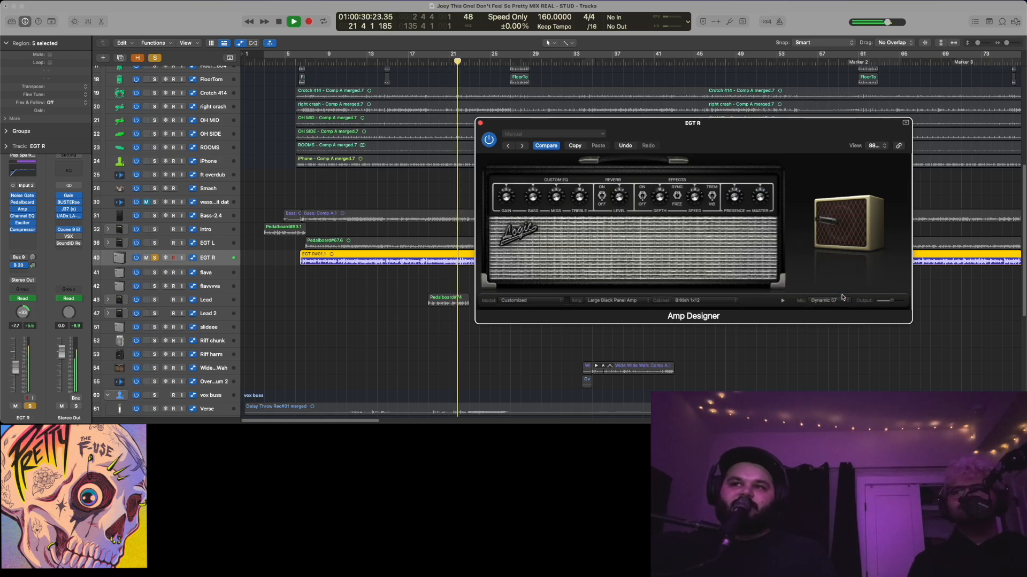
{"action": "left_click", "coordinate": [840, 301]}
{"action": "left_click", "coordinate": [840, 285]}
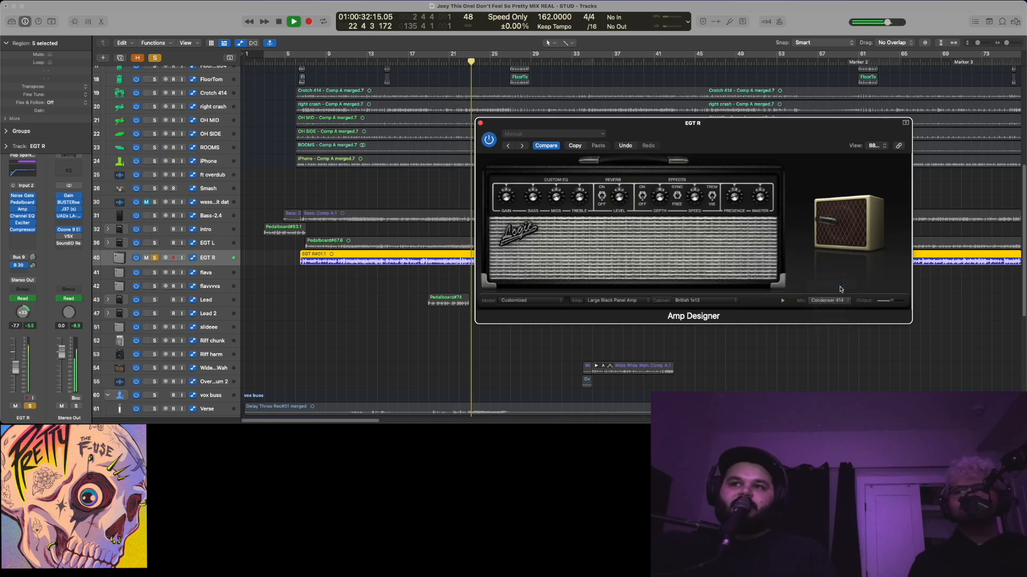
{"action": "left_click", "coordinate": [840, 273]}
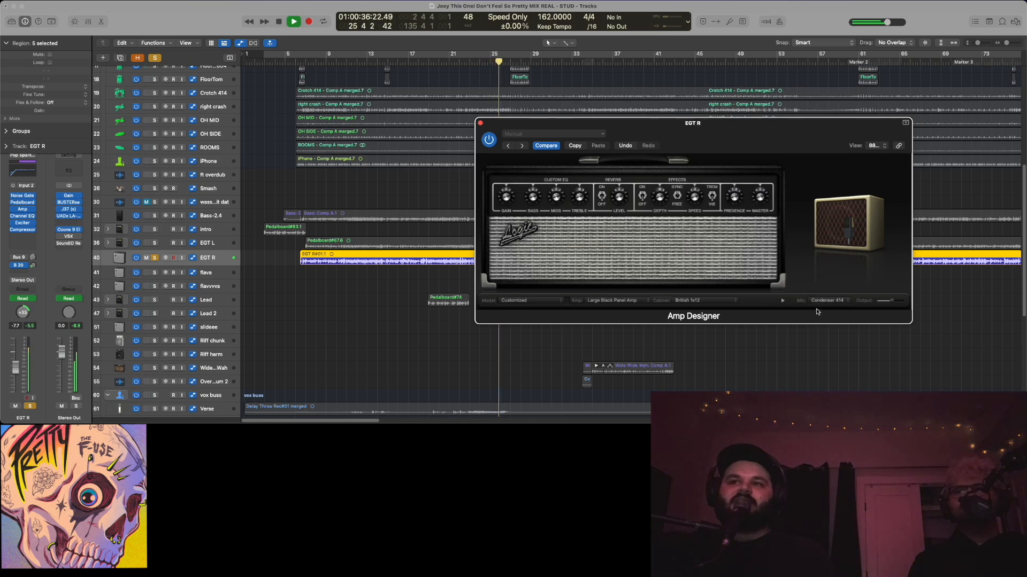
Restore the Ribbon 121 microphone with Compare, close Amp Designer and stop playback
{"action": "left_click", "coordinate": [553, 145]}
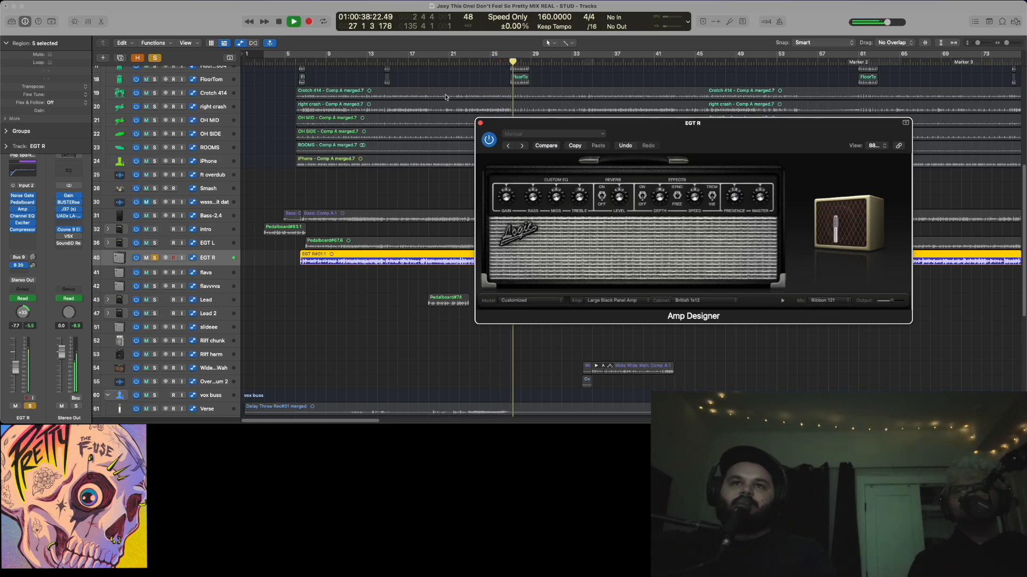
{"action": "left_click", "coordinate": [480, 123]}
{"action": "left_click", "coordinate": [281, 22]}
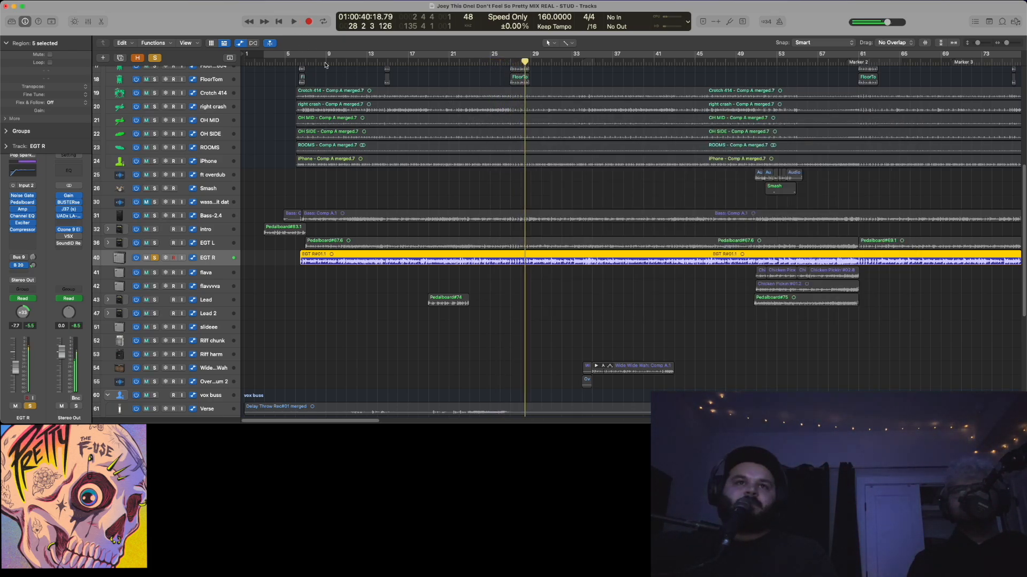
Unsolo the EGT R track, then select and solo the Bass-2.4 track
{"action": "left_click", "coordinate": [155, 258]}
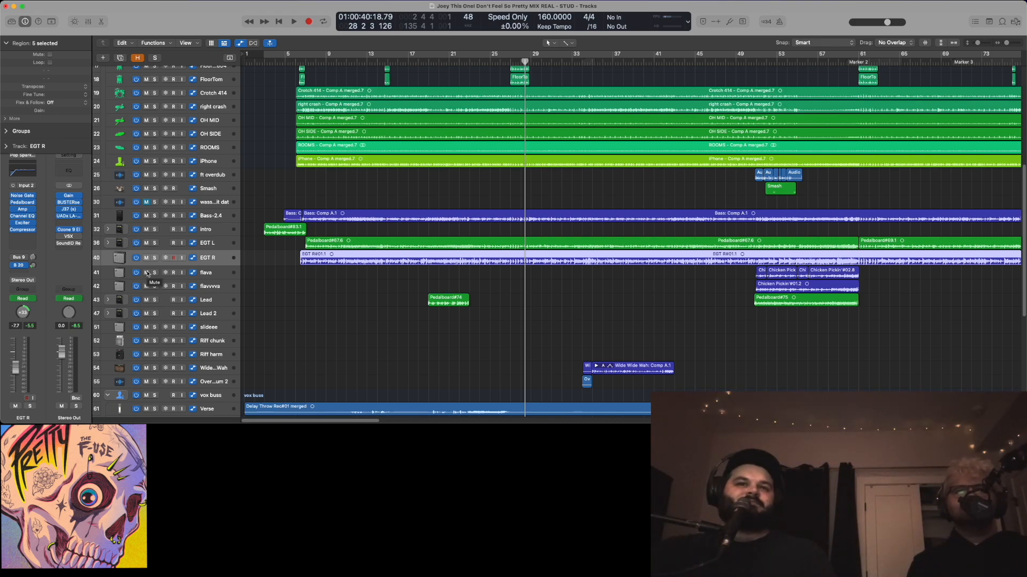
{"action": "left_click", "coordinate": [216, 219]}
{"action": "left_click", "coordinate": [156, 217]}
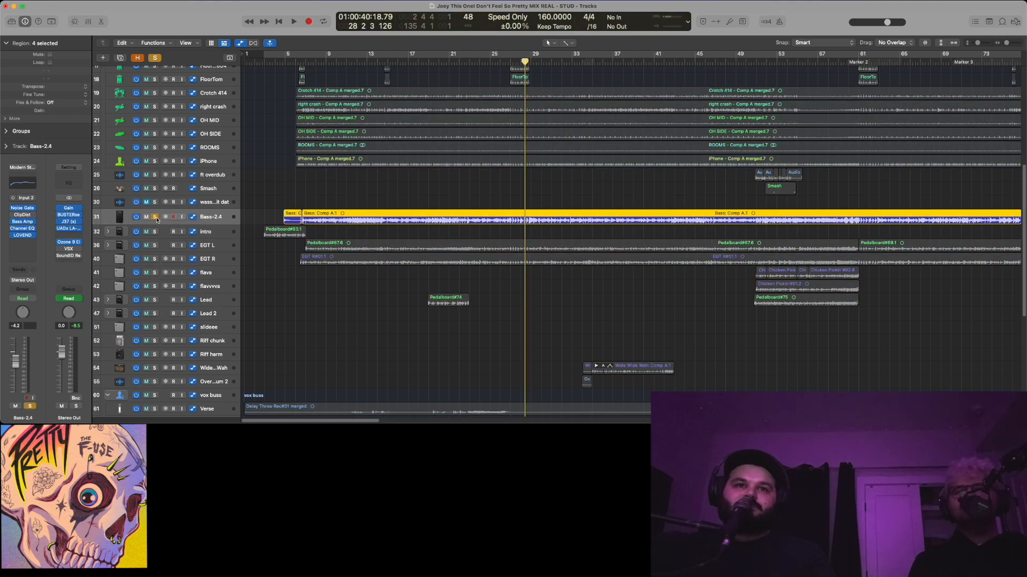
Open Bass Amp Designer on the Bass-2.4 track and position its window over the arrangement to examine the amp settings
{"action": "left_click", "coordinate": [25, 223]}
{"action": "left_click_drag", "start_coordinate": [668, 127], "coordinate": [373, 18]}
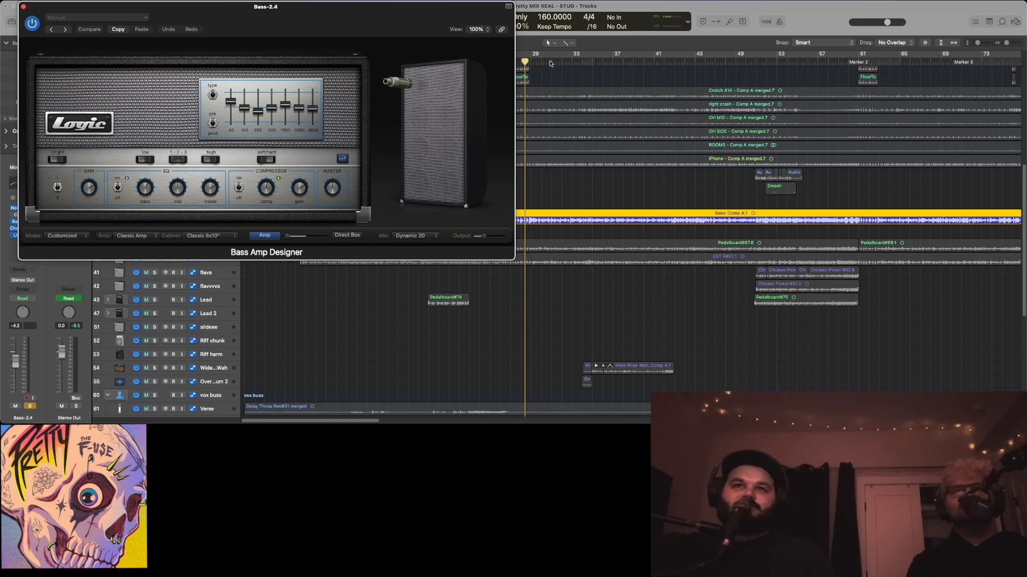
{"action": "left_click_drag", "start_coordinate": [401, 24], "coordinate": [641, 88]}
{"action": "mouse_move", "coordinate": [689, 173]}
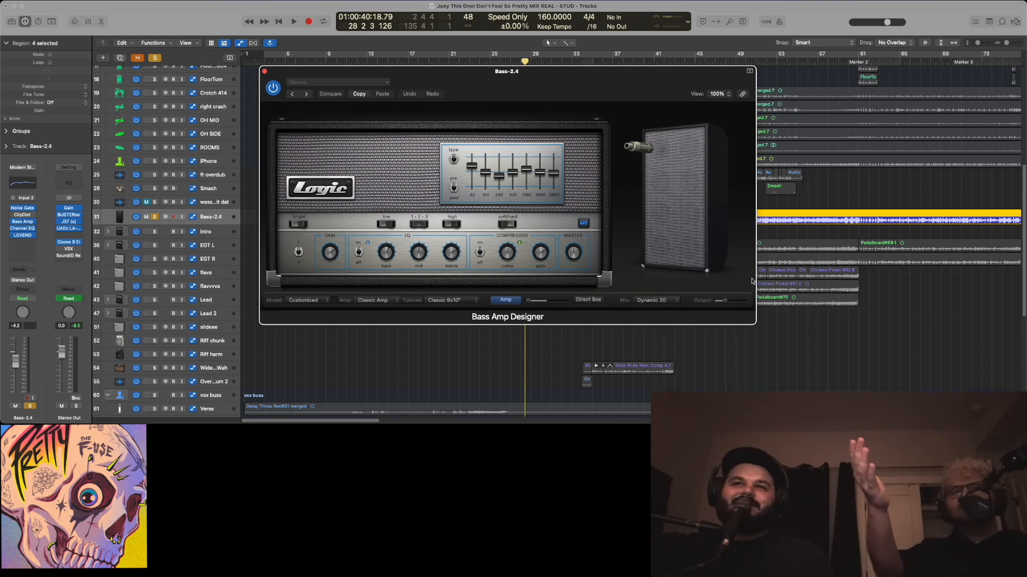
{"action": "mouse_move", "coordinate": [644, 154]}
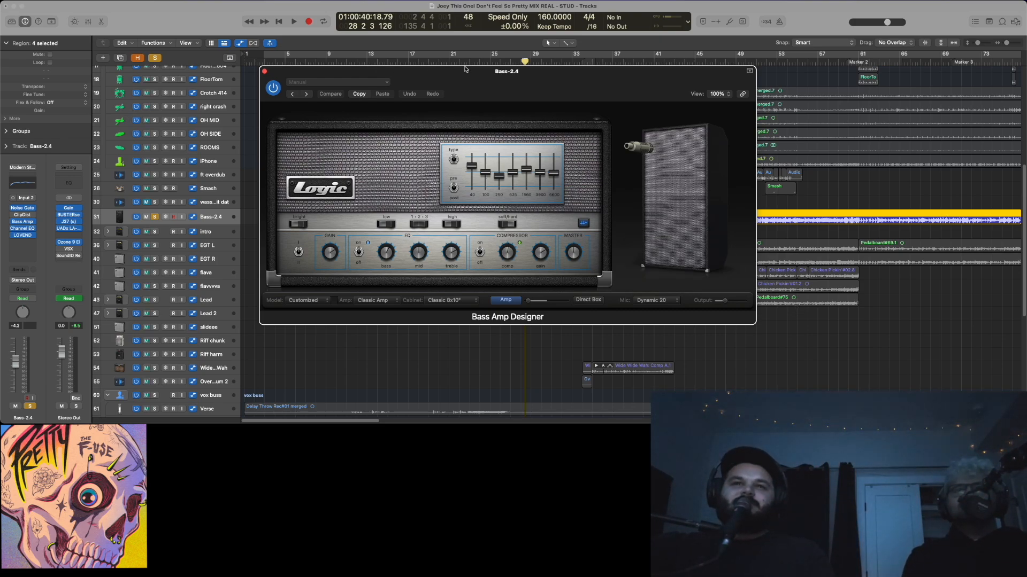
{"action": "left_click_drag", "start_coordinate": [464, 69], "coordinate": [588, 78]}
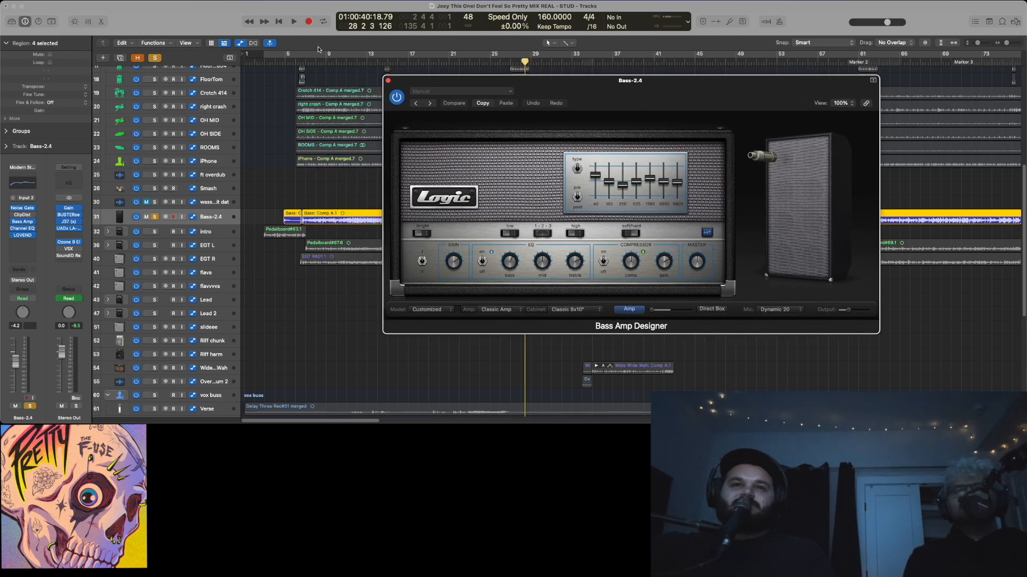
Play the soloed Bass-2.4 track from bar 28 and move the Bass Amp Designer window below the bass region
{"action": "left_click", "coordinate": [468, 66]}
{"action": "key", "text": "space"}
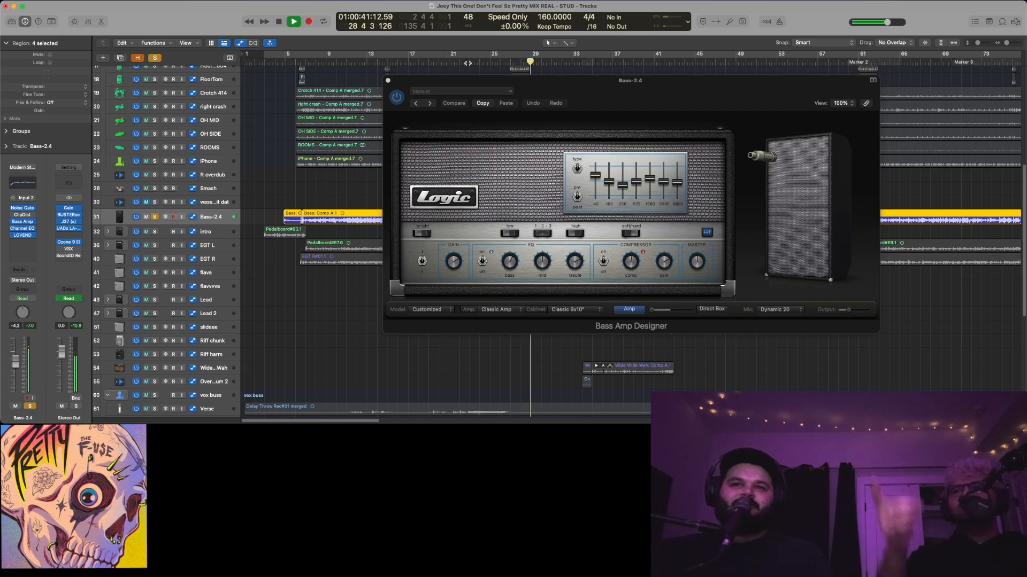
{"action": "left_click_drag", "start_coordinate": [630, 88], "coordinate": [326, 310]}
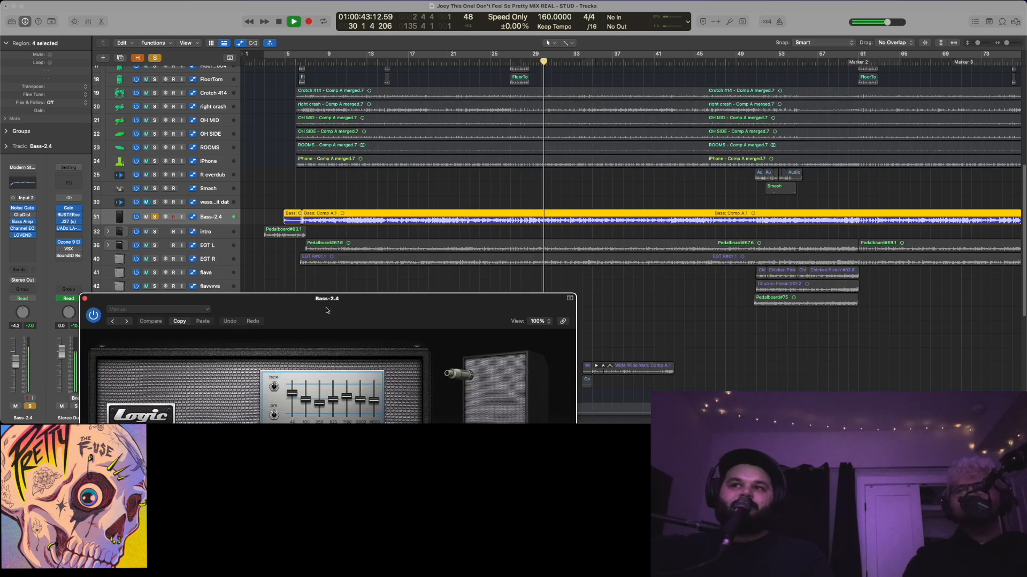
Audition the soloed bass from bar 60, then from around bars 86 and 89, and stop playback
{"action": "left_click", "coordinate": [850, 61]}
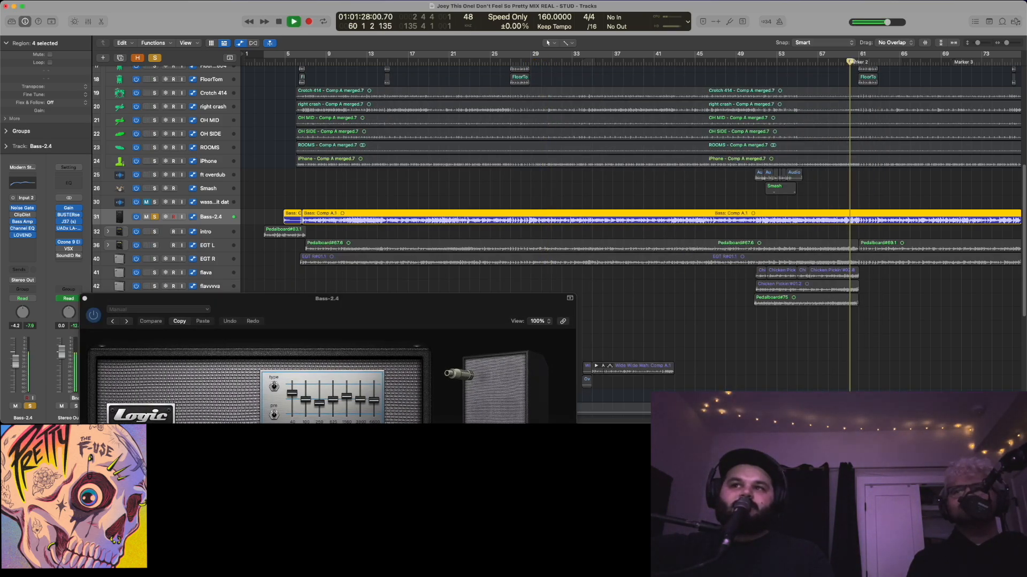
{"action": "scroll", "coordinate": [839, 193], "scroll_direction": "right", "scroll_amount": 5}
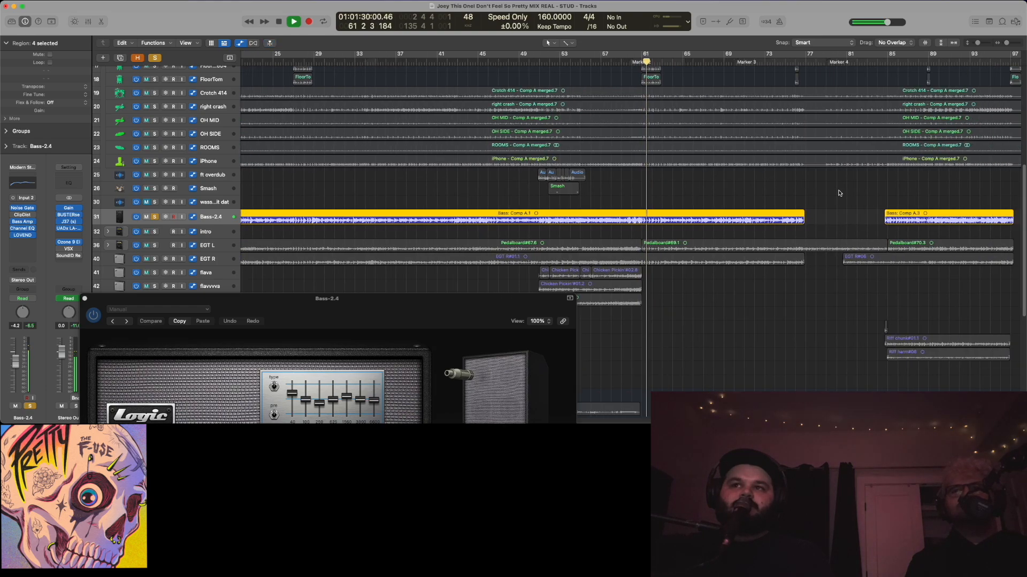
{"action": "scroll", "coordinate": [839, 193], "scroll_direction": "right", "scroll_amount": 3}
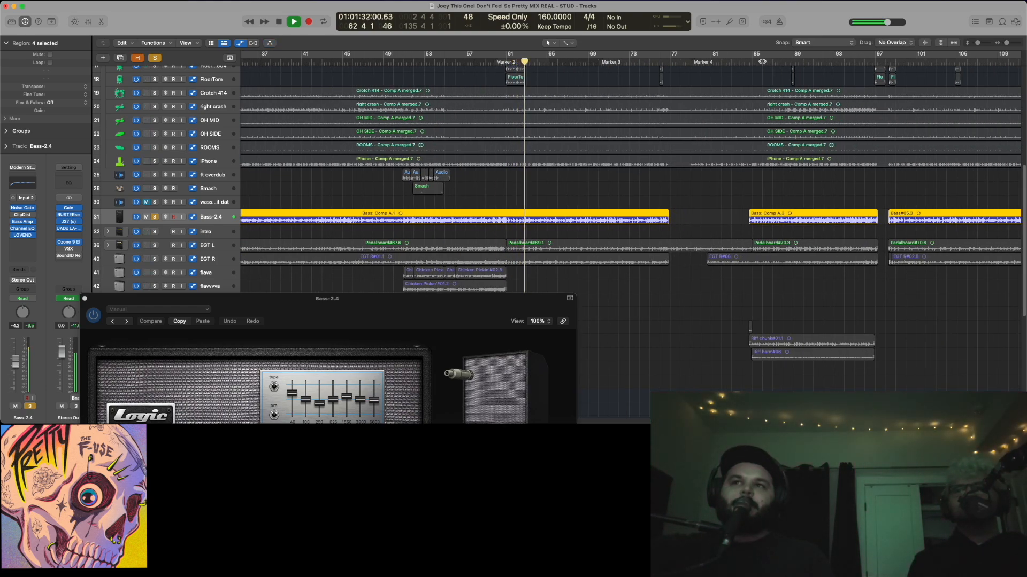
{"action": "left_click", "coordinate": [762, 62]}
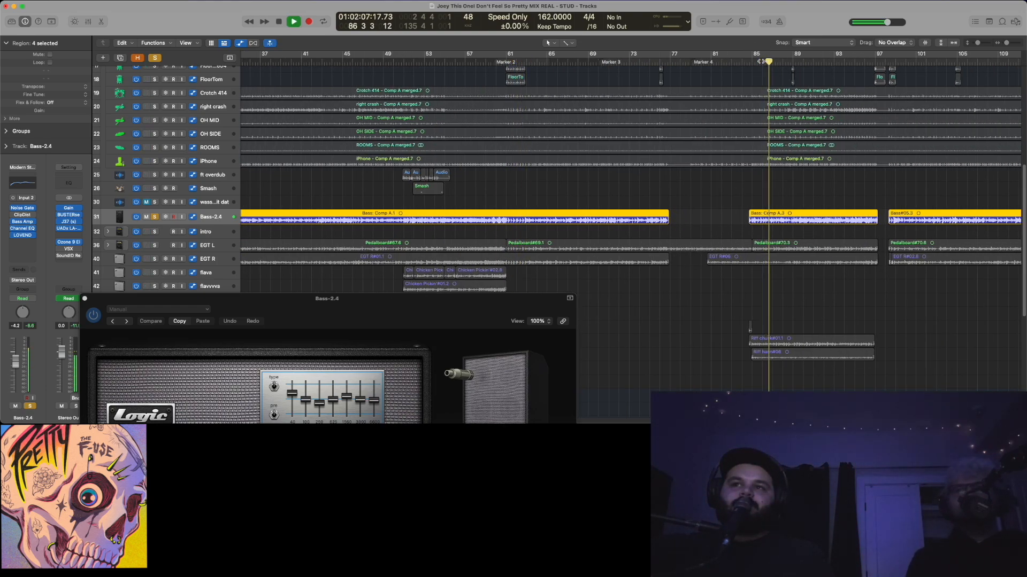
{"action": "left_click", "coordinate": [800, 62]}
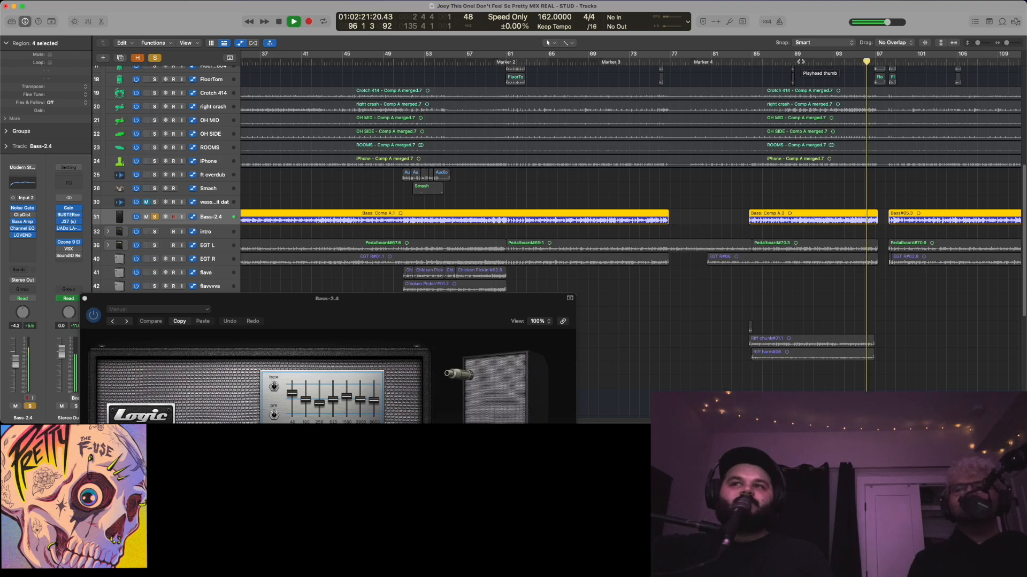
{"action": "left_click", "coordinate": [278, 20]}
Bring the full Bass Amp Designer window into view to examine it, close it, then clear the region selection and unsolo Bass-2.4
{"action": "left_click_drag", "start_coordinate": [396, 311], "coordinate": [393, 114]}
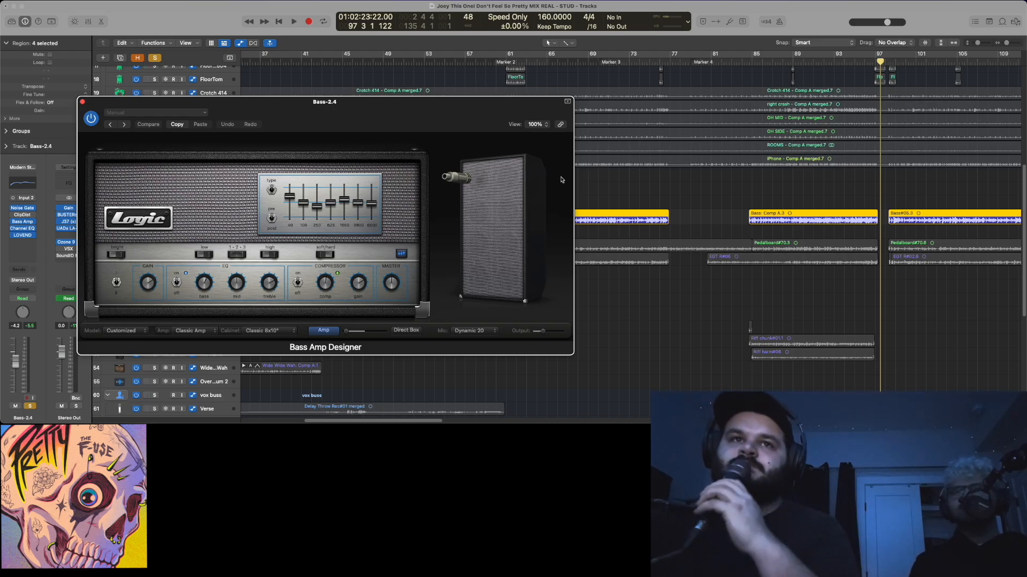
{"action": "left_click", "coordinate": [82, 101]}
{"action": "left_click", "coordinate": [356, 186]}
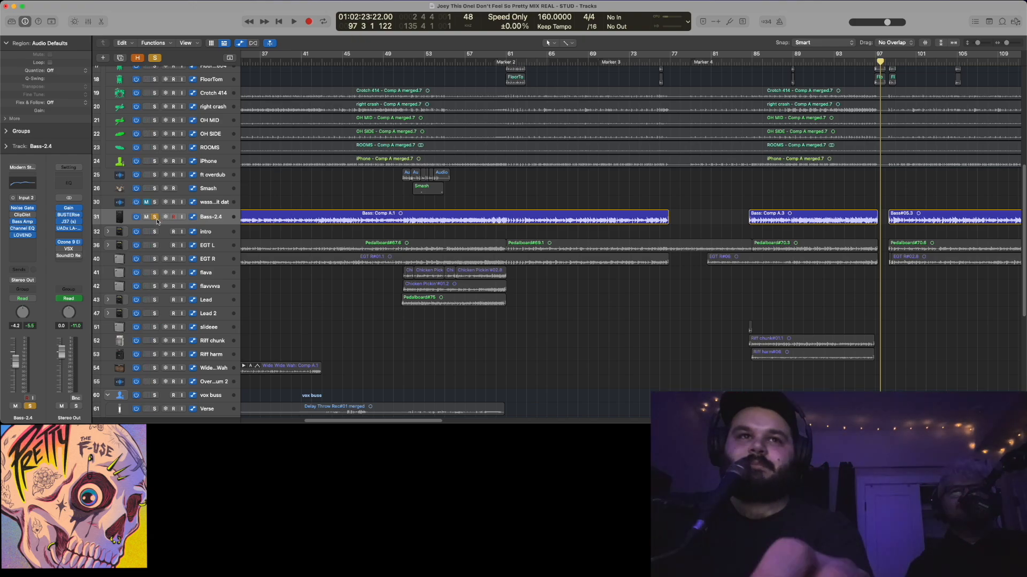
{"action": "key", "text": "s"}
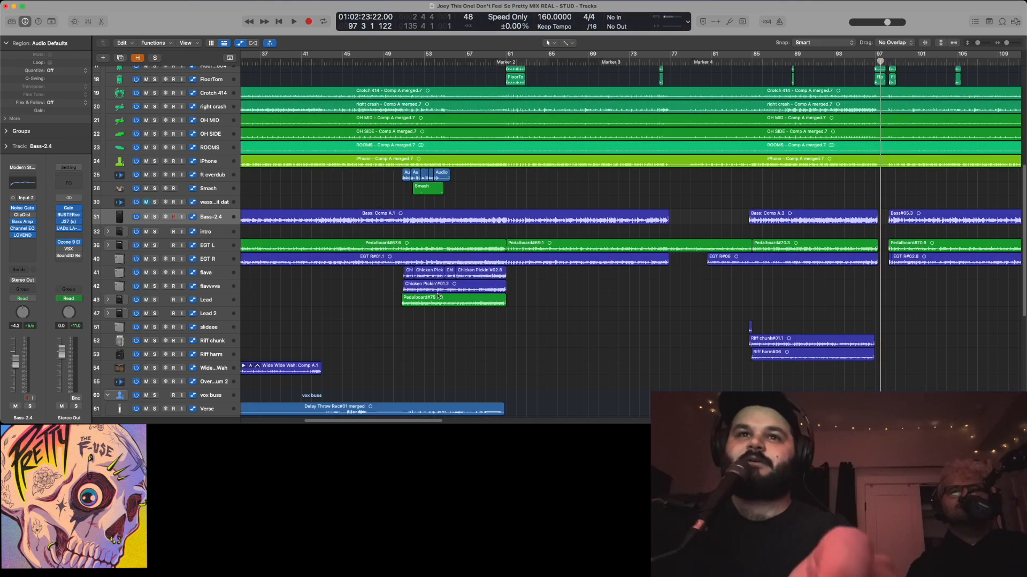
Show the whole song in the arrangement, then select and solo the intro guitar track
{"action": "scroll", "coordinate": [444, 310], "scroll_direction": "left", "scroll_amount": 1}
{"action": "scroll", "coordinate": [443, 310], "scroll_direction": "down", "scroll_amount": 6}
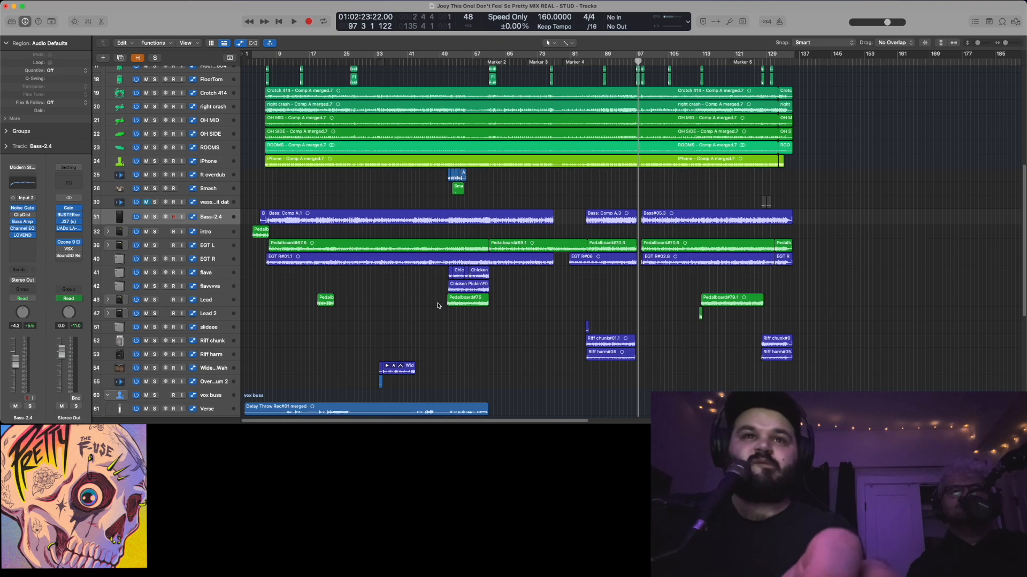
{"action": "left_click", "coordinate": [215, 259]}
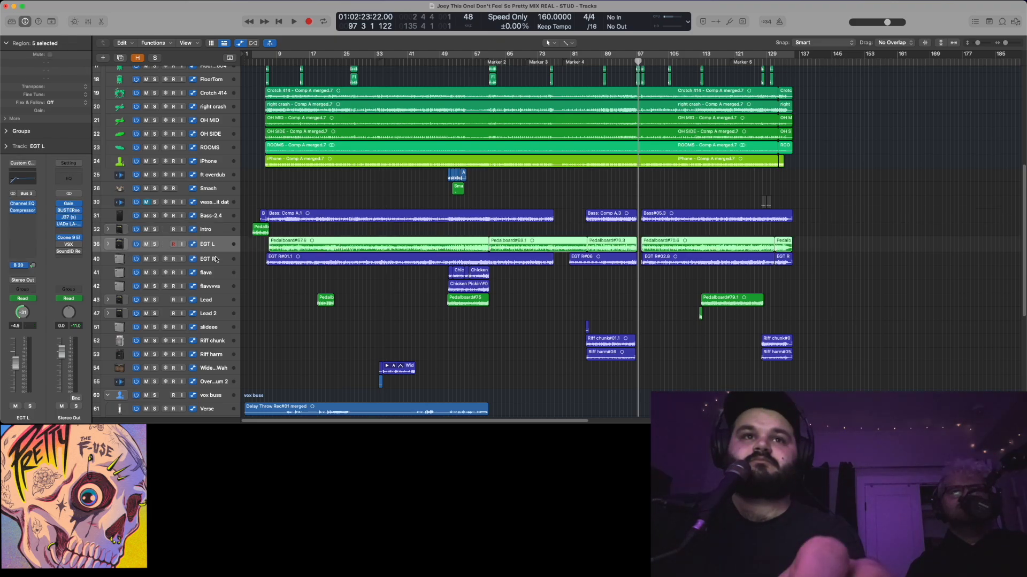
{"action": "left_click", "coordinate": [208, 231]}
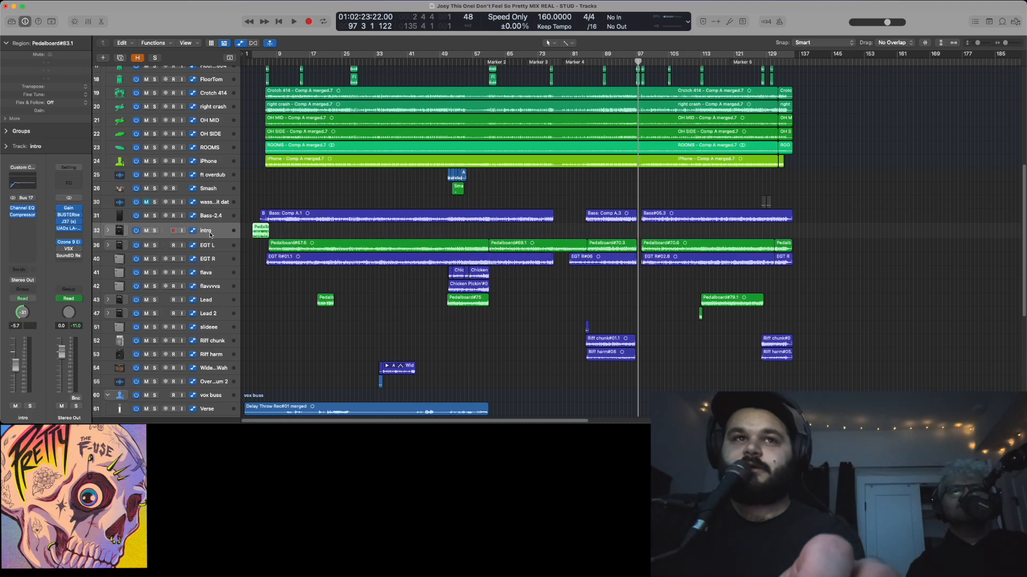
{"action": "left_click", "coordinate": [154, 231]}
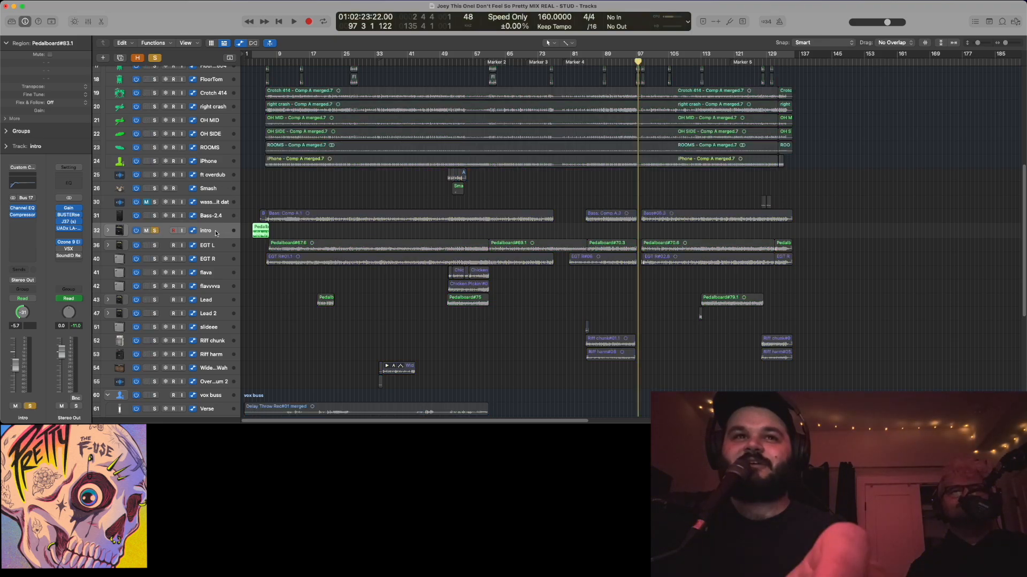
Play the soloed intro guitar region from its start at bar 3 and stop playback
{"action": "left_click", "coordinate": [257, 69]}
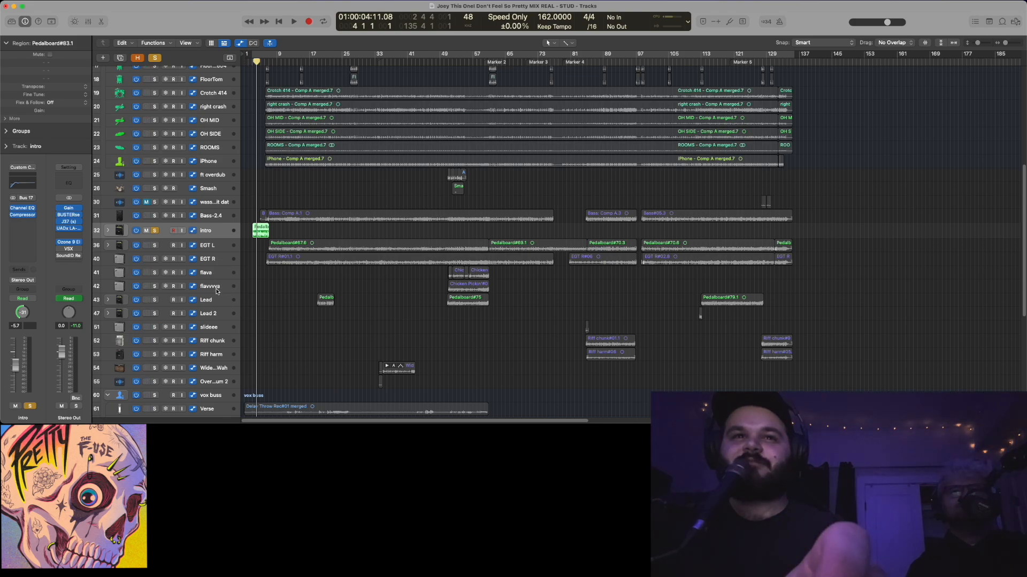
{"action": "key", "text": "super+Right"}
{"action": "key", "text": "super+Right"}
{"action": "key", "text": "super+Right"}
{"action": "key", "text": "super+Right"}
{"action": "key", "text": "super+Right"}
{"action": "key", "text": "super+Right"}
{"action": "key", "text": "super+Right"}
{"action": "key", "text": "super+Right"}
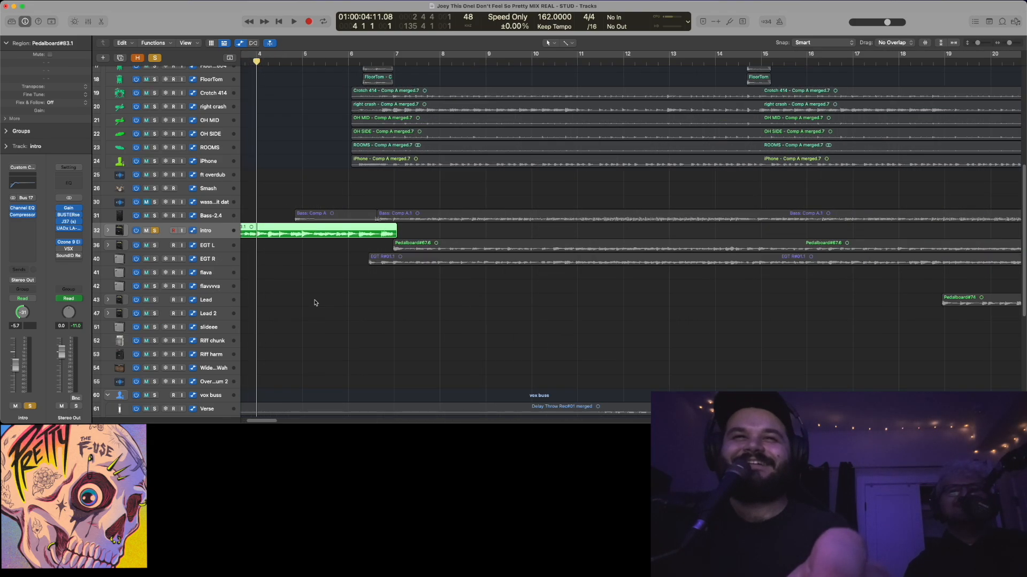
{"action": "scroll", "coordinate": [219, 247], "scroll_direction": "left", "scroll_amount": 3}
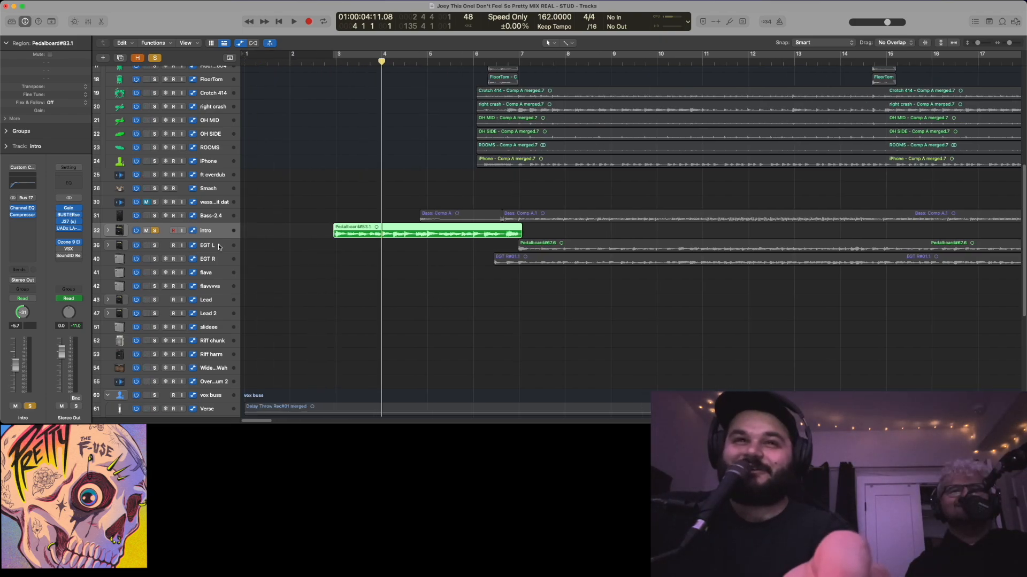
{"action": "left_click", "coordinate": [329, 59]}
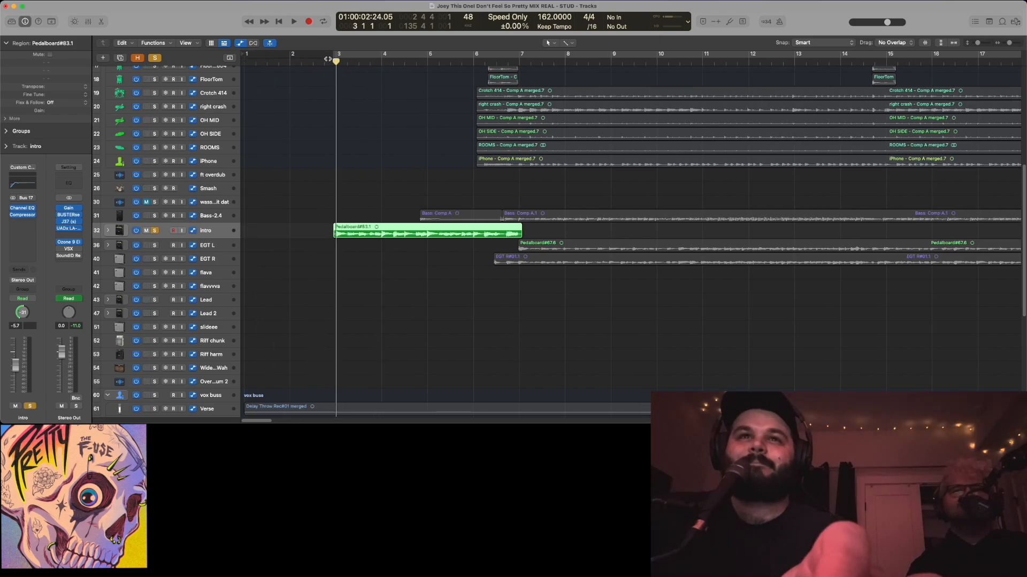
{"action": "left_click", "coordinate": [325, 59]}
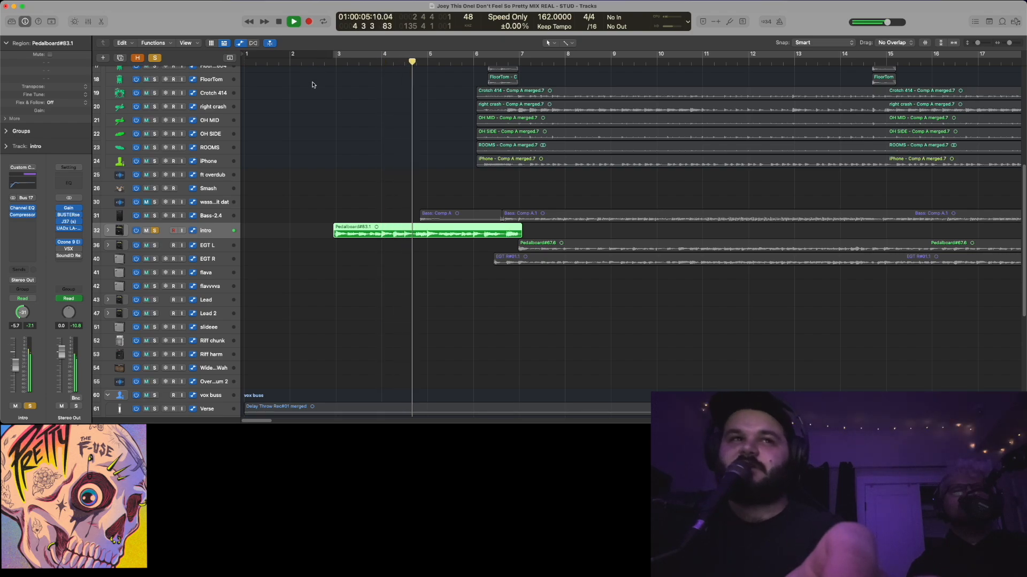
{"action": "key", "text": "space"}
Unsolo the intro track and solo the EGT L and EGT R tracks together
{"action": "left_click", "coordinate": [155, 231]}
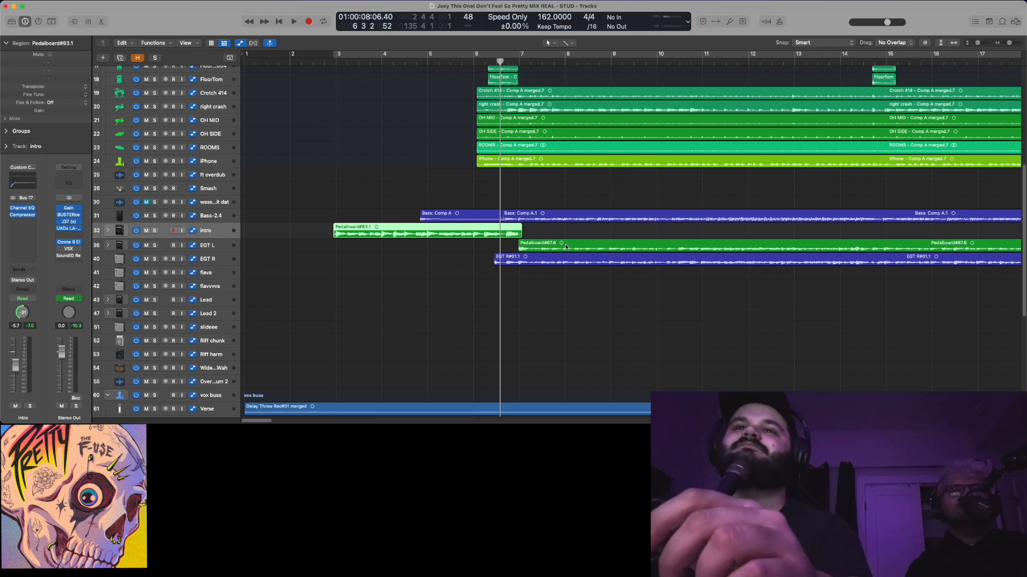
{"action": "left_click", "coordinate": [155, 246]}
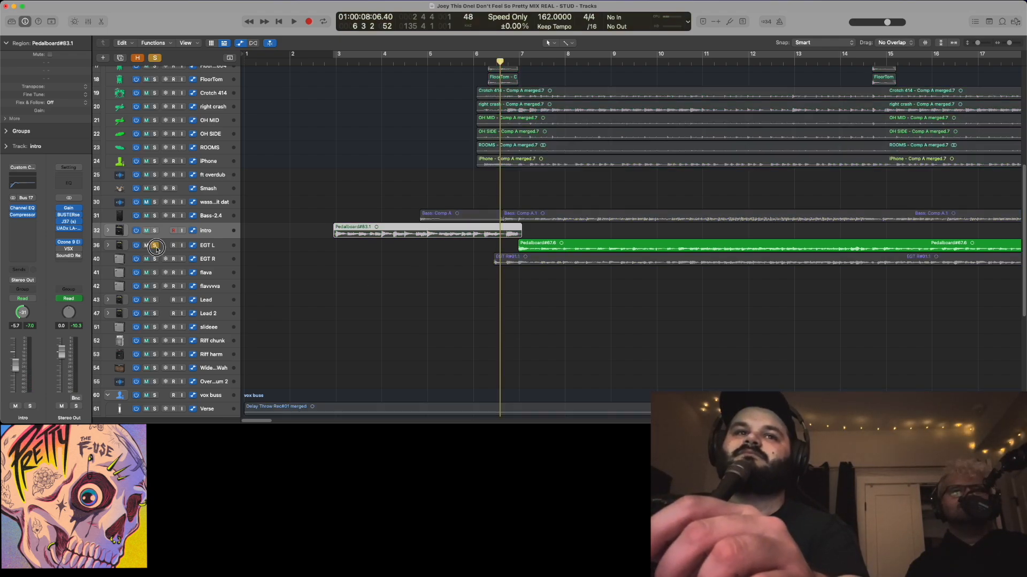
{"action": "left_click", "coordinate": [155, 259]}
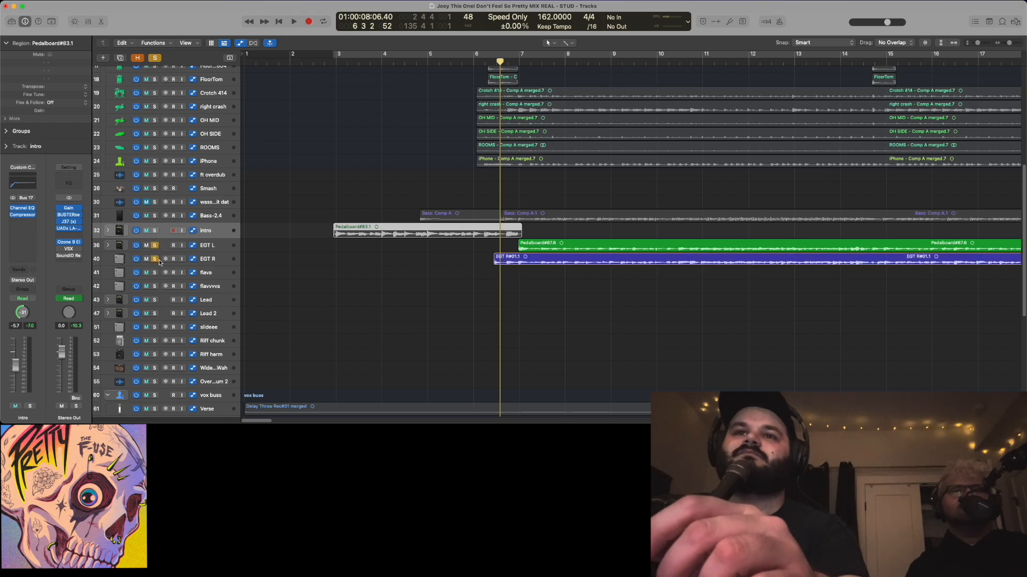
Play the soloed EGT L and EGT R guitars from bar 6, then stop playback
{"action": "left_click", "coordinate": [486, 62]}
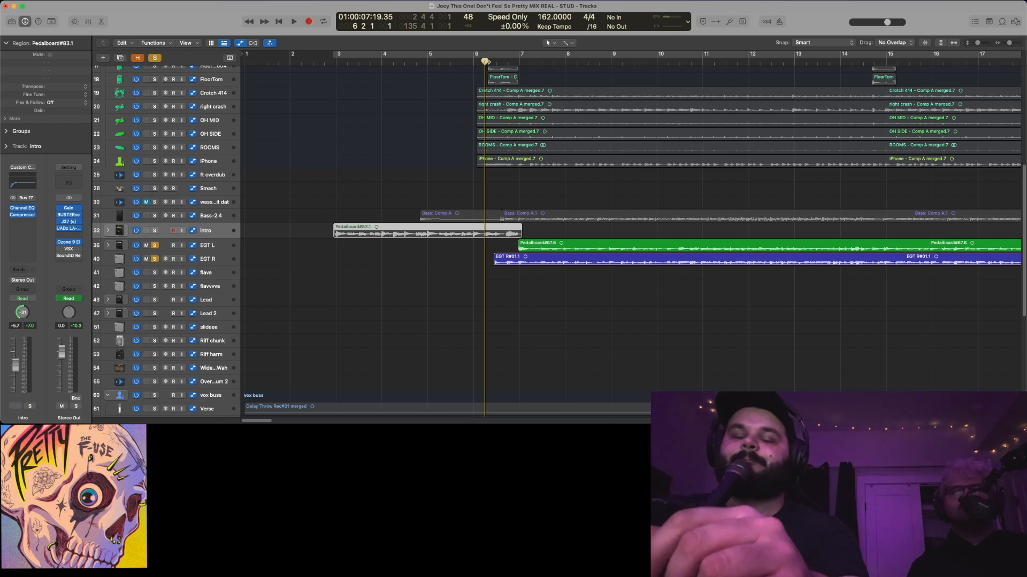
{"action": "key", "text": "space"}
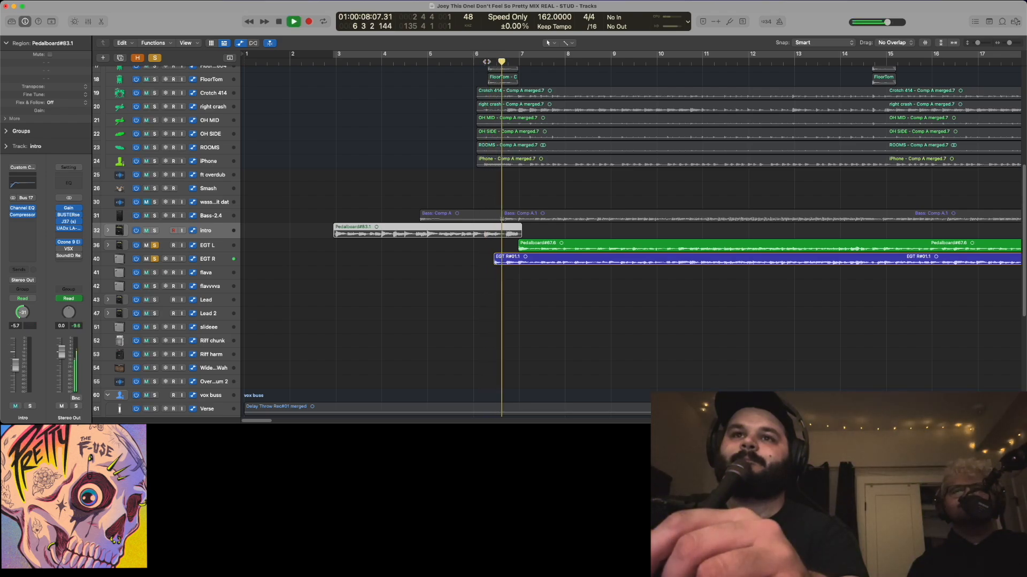
{"action": "scroll", "coordinate": [537, 129], "scroll_direction": "down", "scroll_amount": 8}
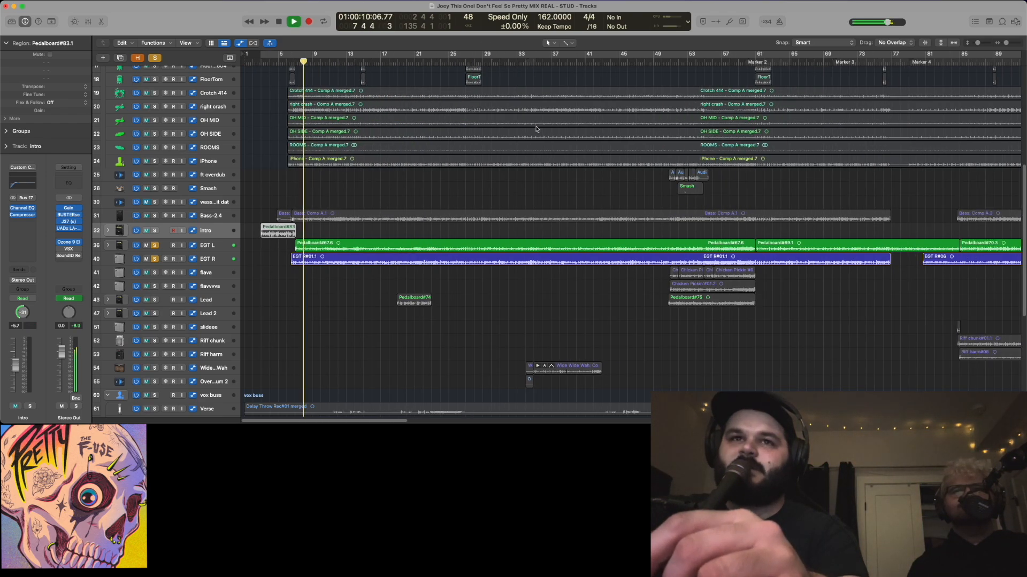
{"action": "key", "text": "space"}
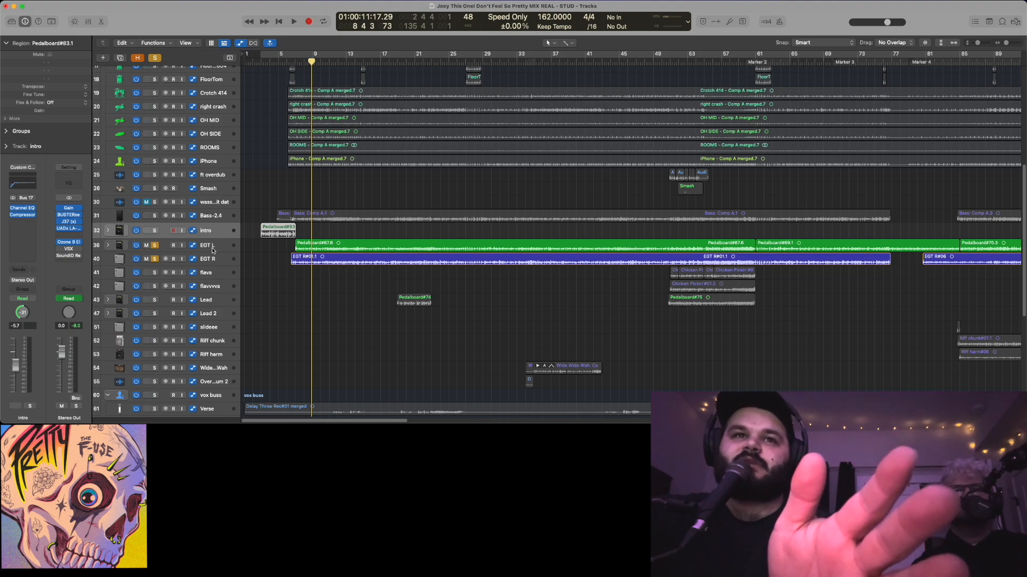
Select EGT R and EGT L in turn to compare their channel strip plug-ins
{"action": "left_click", "coordinate": [213, 248]}
{"action": "left_click", "coordinate": [214, 259]}
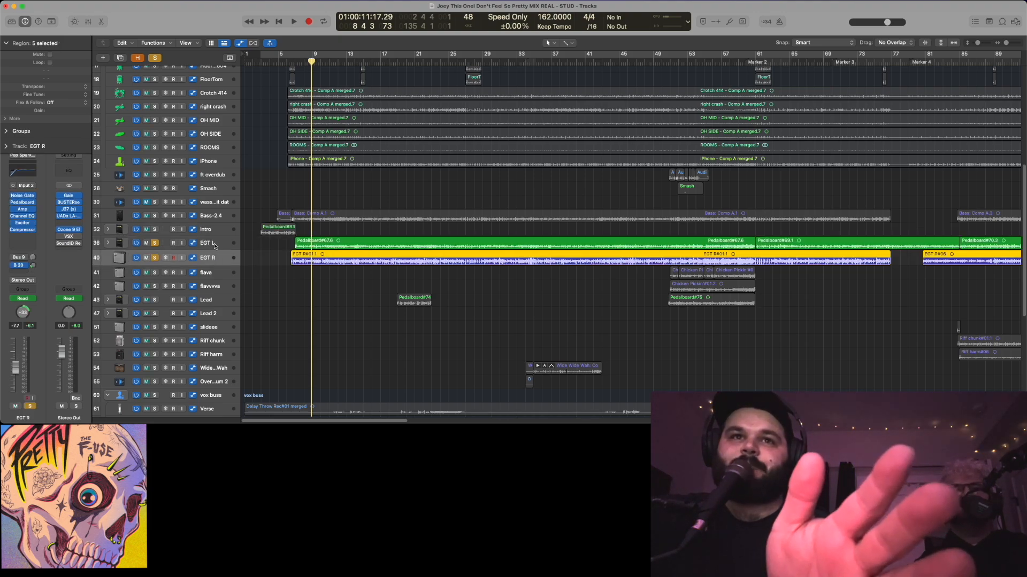
{"action": "left_click", "coordinate": [214, 245]}
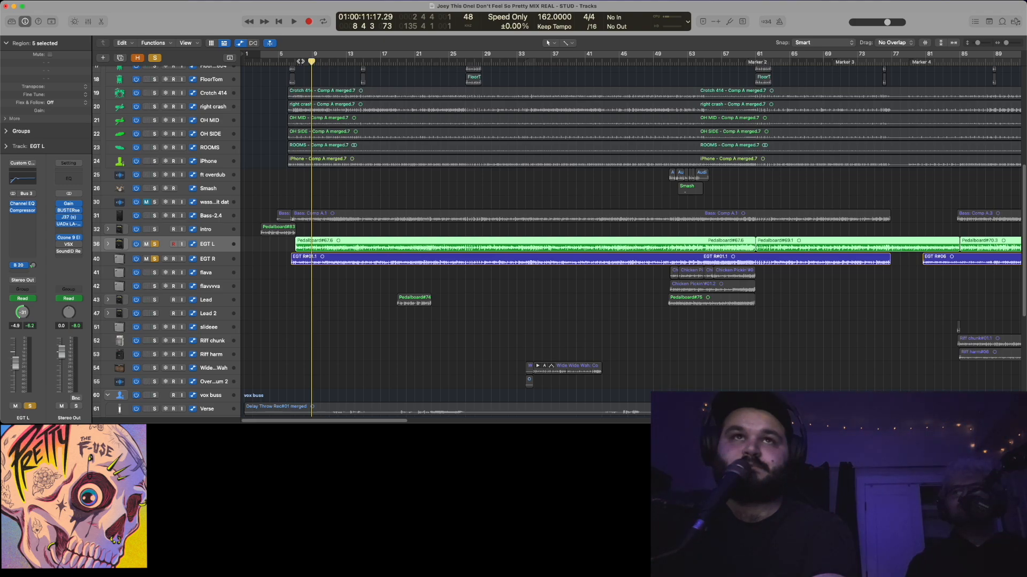
Briefly play both soloed guitars from around bar 7, stop, and move the playhead to bar 18
{"action": "double_click", "coordinate": [296, 60]}
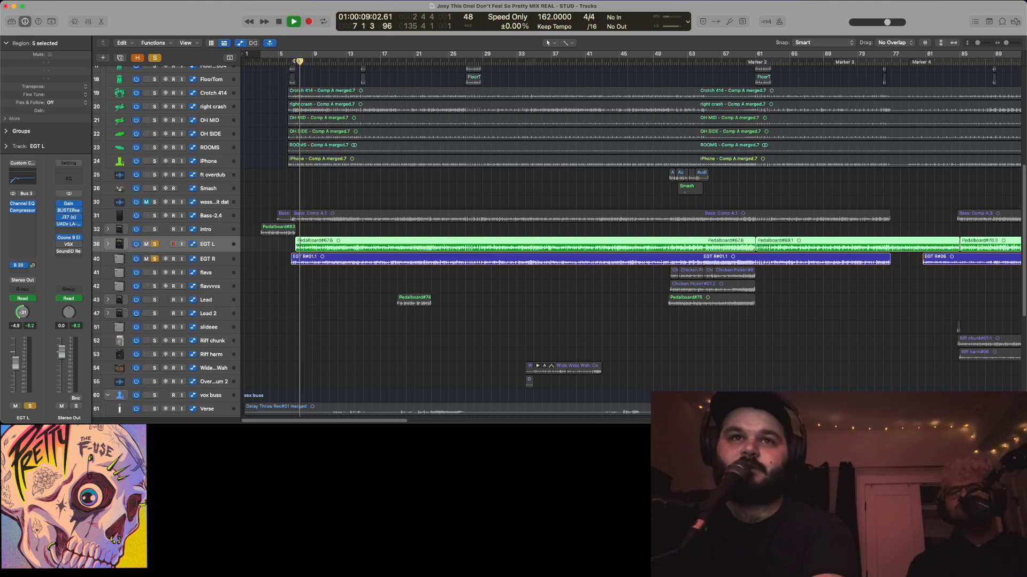
{"action": "key", "text": "space"}
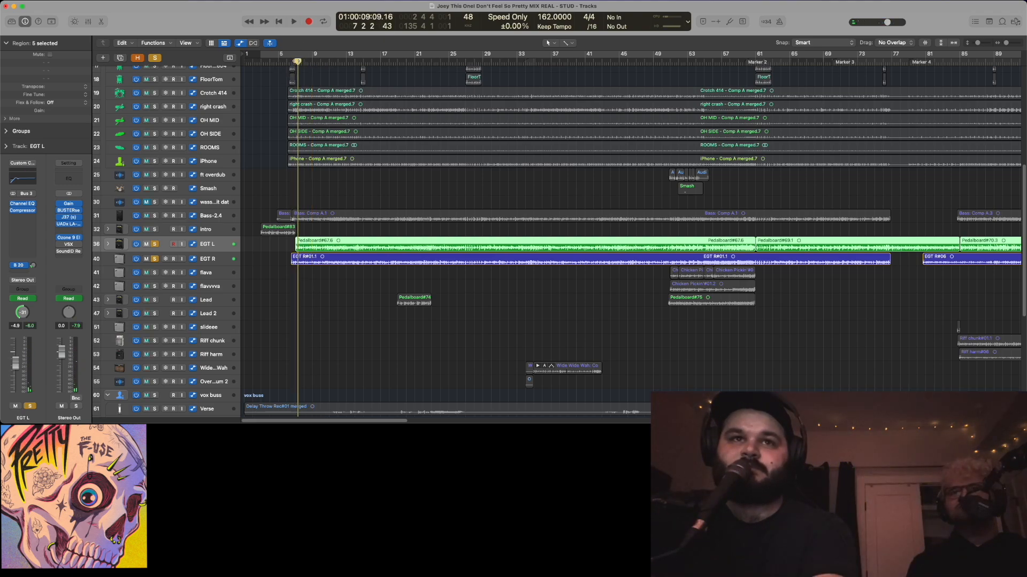
{"action": "left_click", "coordinate": [391, 64]}
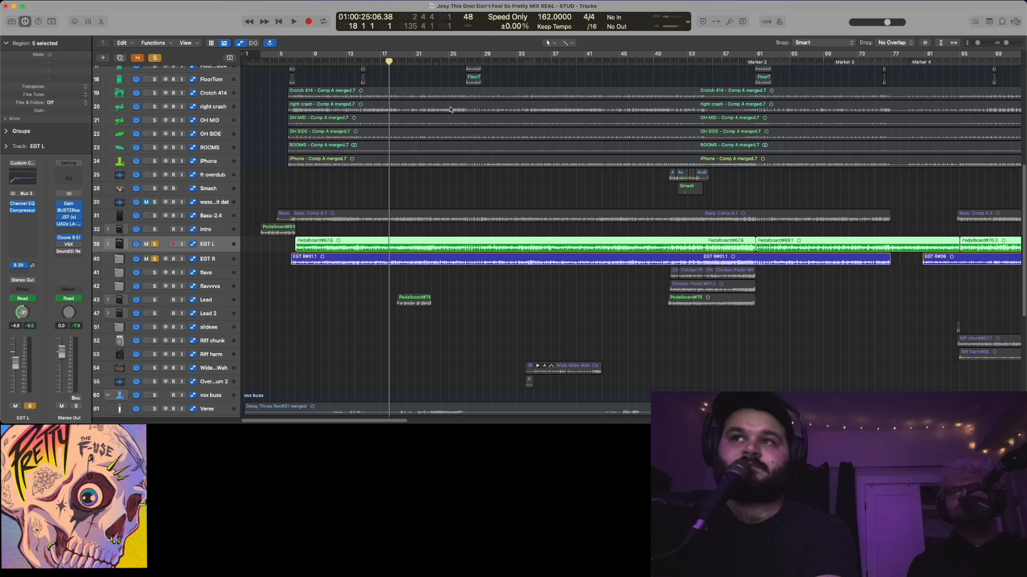
Audition the left and right guitars from about bar 51 through the section after Marker 2, then stop playback
{"action": "scroll", "coordinate": [451, 109], "scroll_direction": "right", "scroll_amount": 5}
{"action": "scroll", "coordinate": [451, 110], "scroll_direction": "right", "scroll_amount": 2}
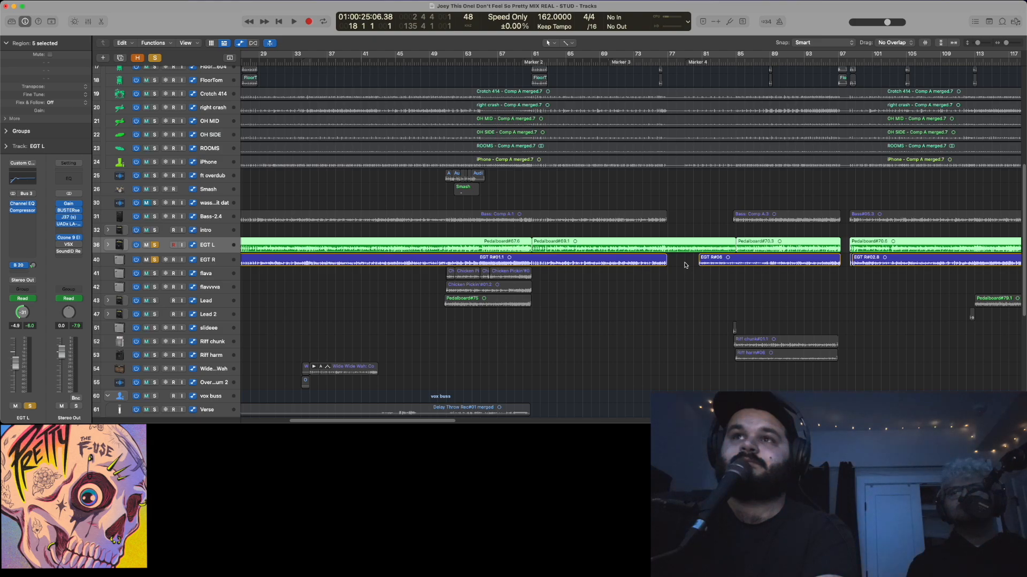
{"action": "double_click", "coordinate": [452, 63]}
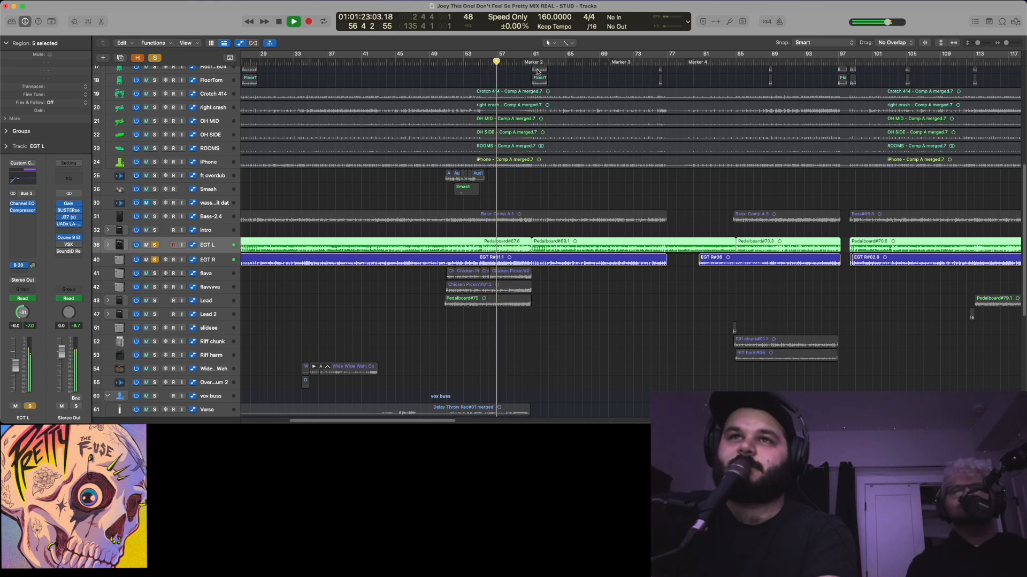
{"action": "scroll", "coordinate": [555, 114], "scroll_direction": "right", "scroll_amount": 1}
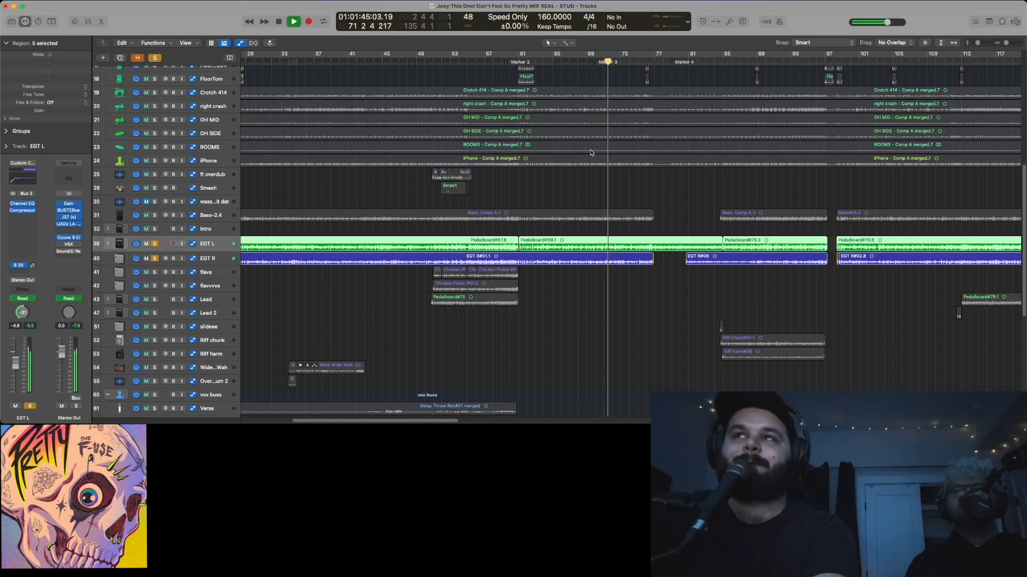
{"action": "key", "text": "space"}
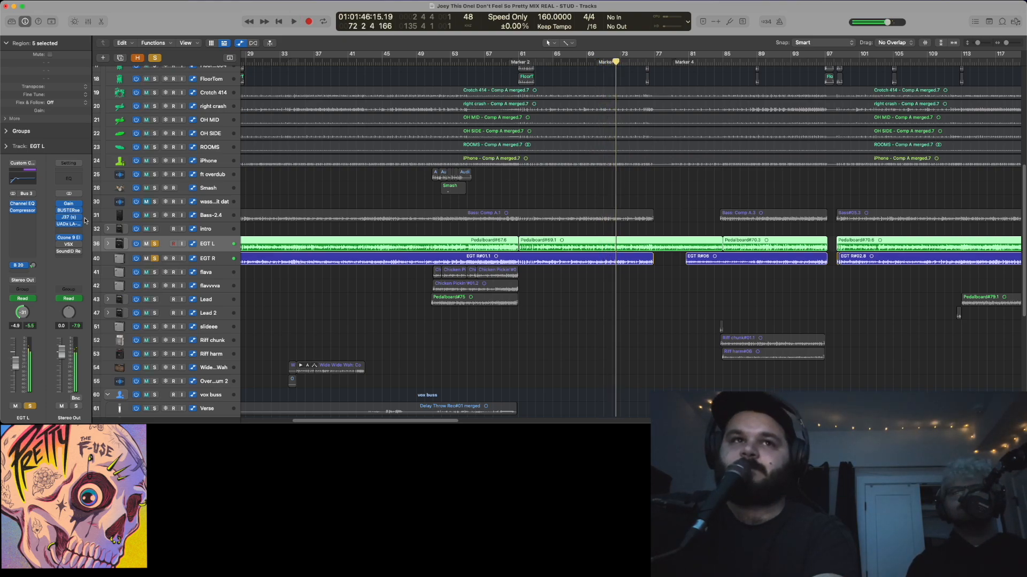
Add Bass-2.4 to the solo and play it with both guitars from about bar 62
{"action": "left_click", "coordinate": [154, 215]}
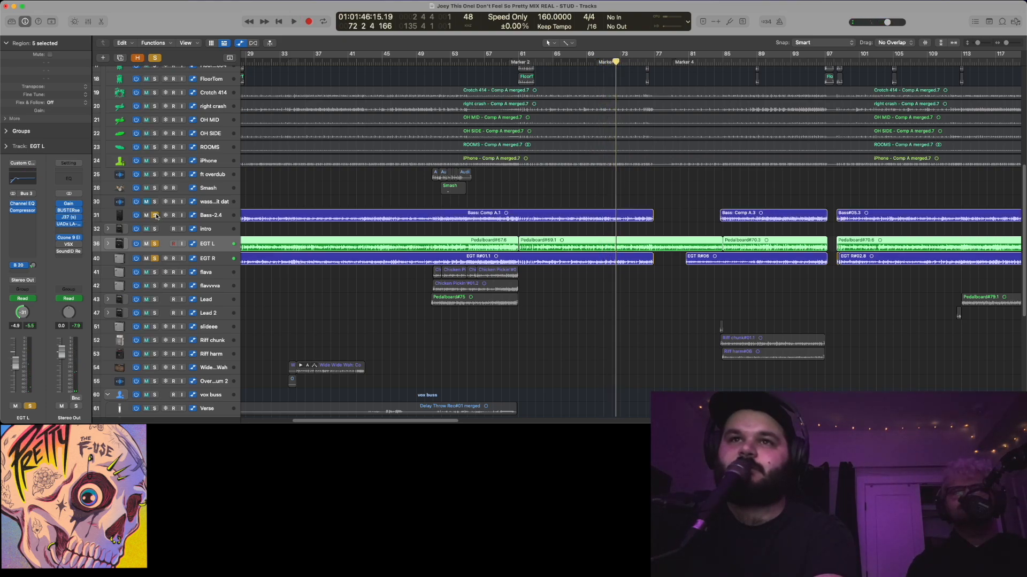
{"action": "left_click", "coordinate": [531, 64]}
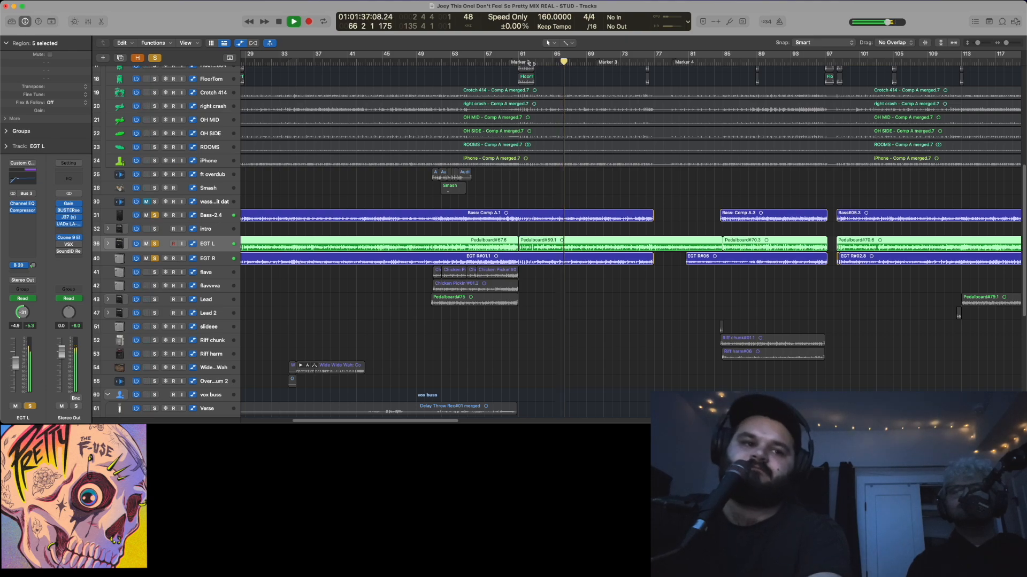
Clear the active solos, then solo and select the flava track and play it from about bar 50
{"action": "left_click", "coordinate": [155, 58]}
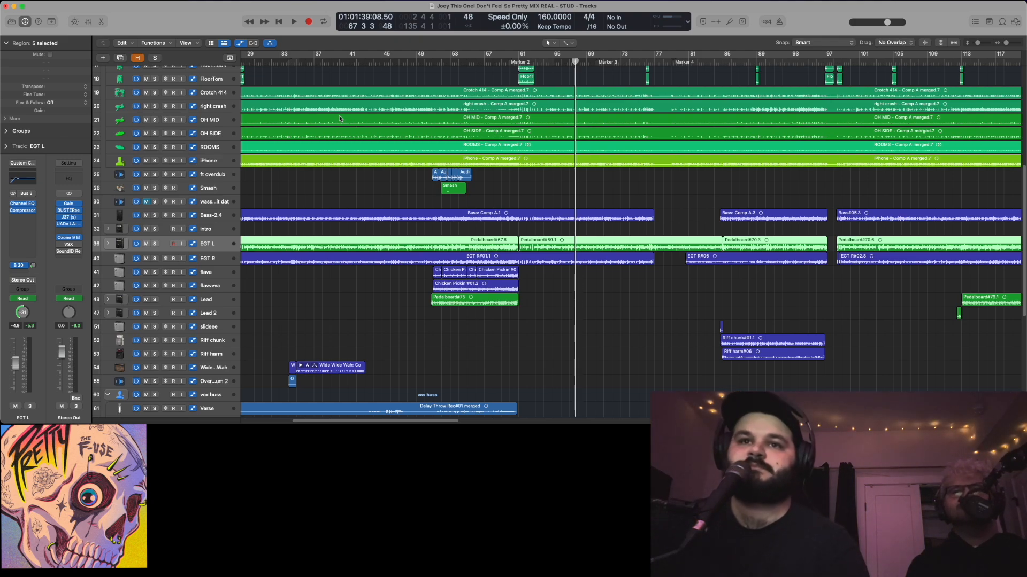
{"action": "scroll", "coordinate": [411, 282], "scroll_direction": "down", "scroll_amount": 5}
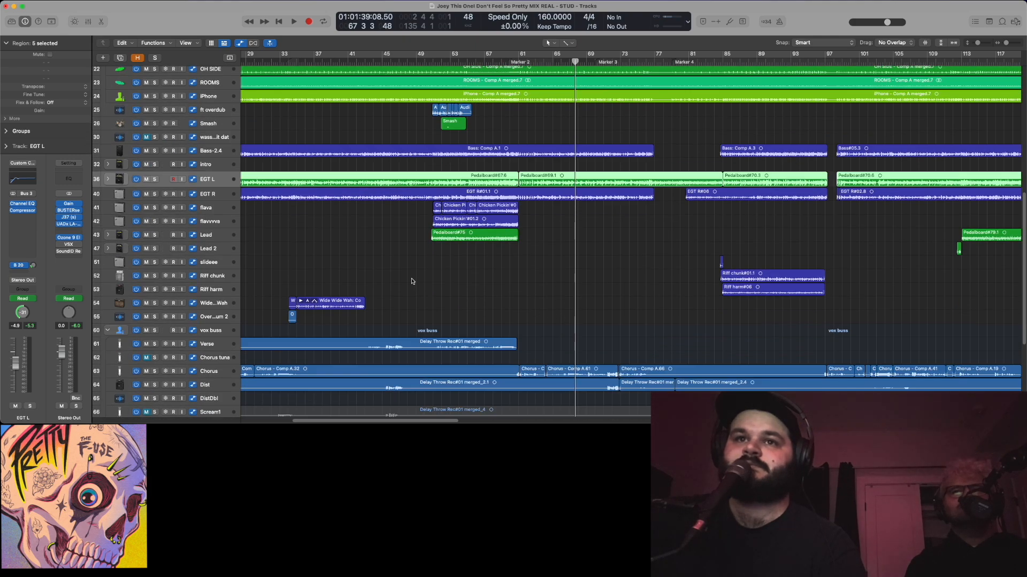
{"action": "left_click", "coordinate": [431, 261]}
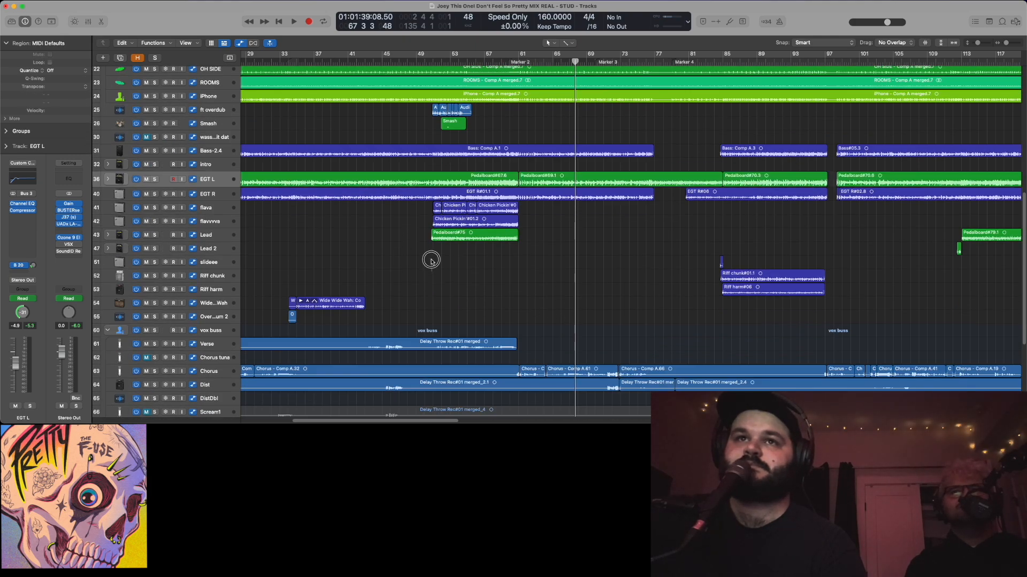
{"action": "left_click", "coordinate": [154, 208]}
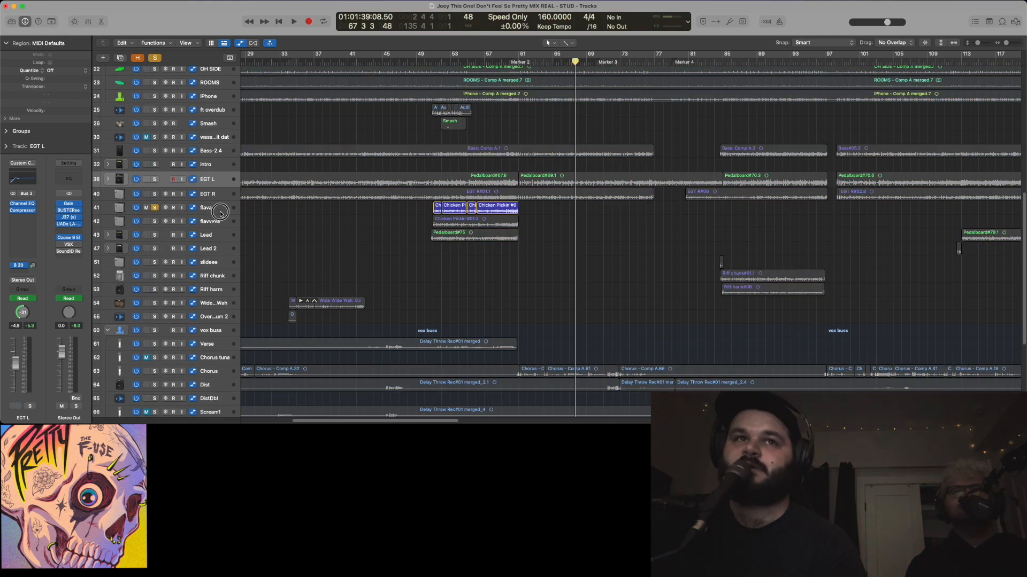
{"action": "left_click", "coordinate": [220, 213]}
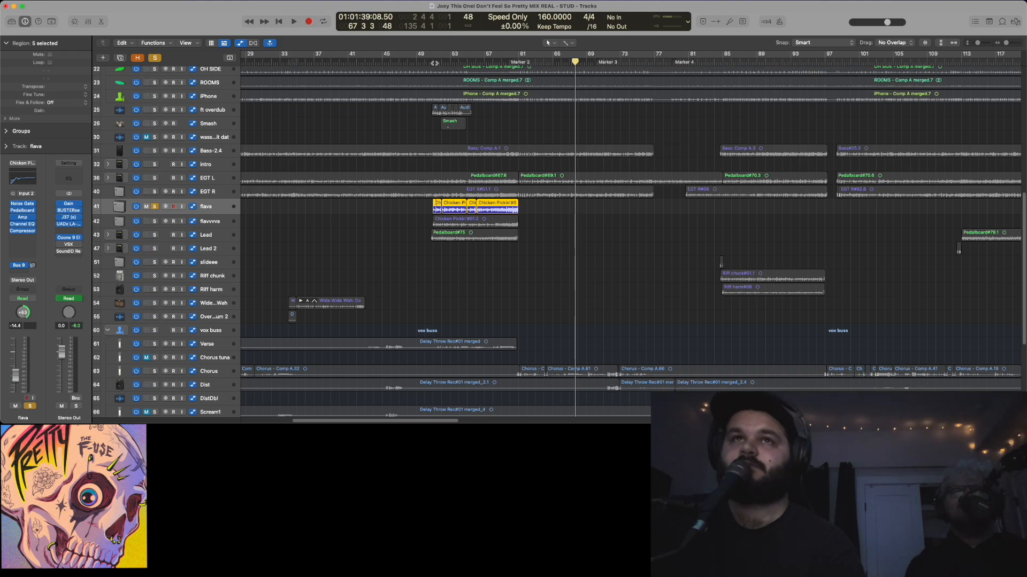
{"action": "left_click", "coordinate": [425, 62]}
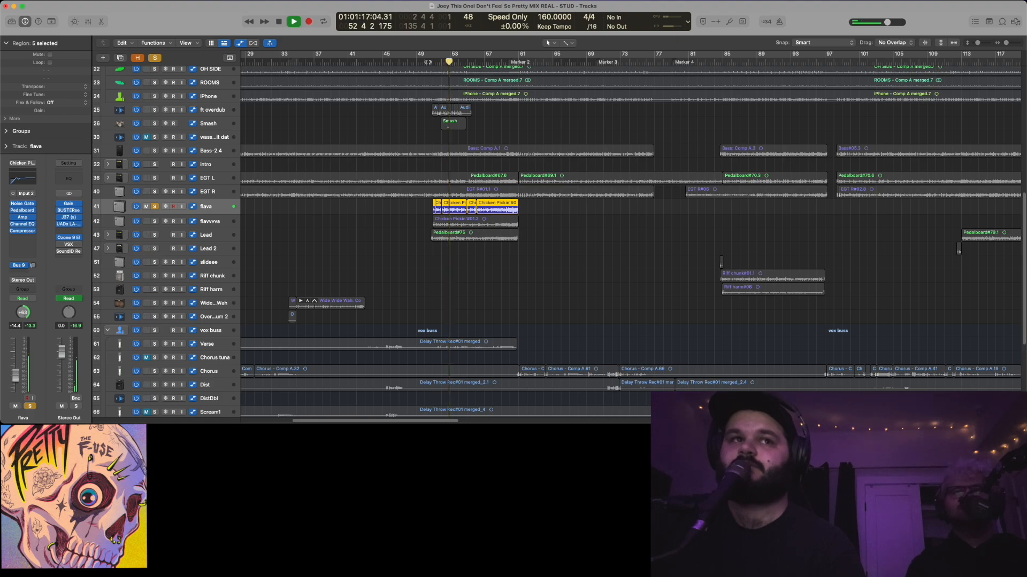
Add flavvvs to the solo, replay from about bar 50, and bring Lead into the solo as well
{"action": "left_click", "coordinate": [154, 221]}
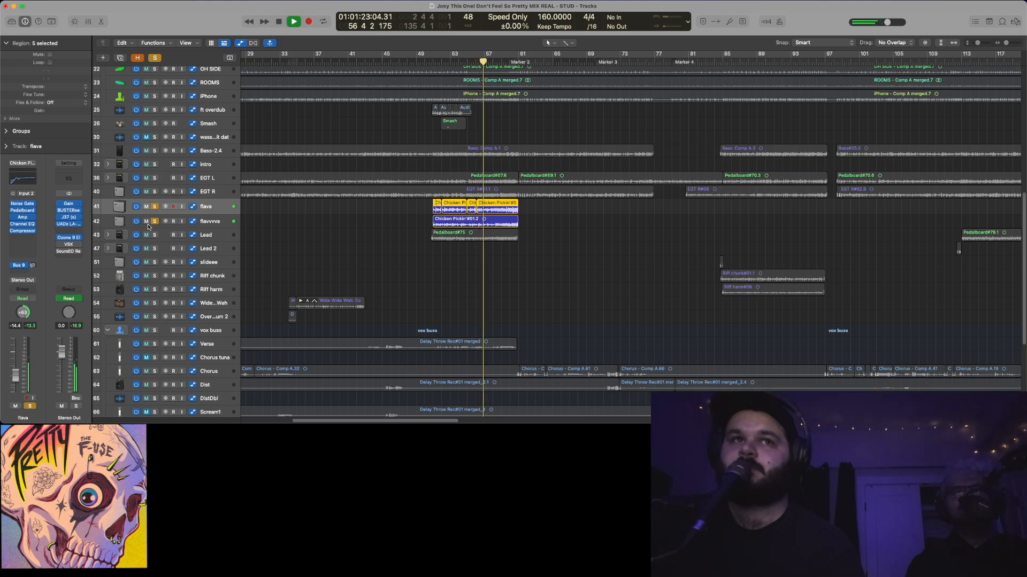
{"action": "left_click", "coordinate": [426, 62]}
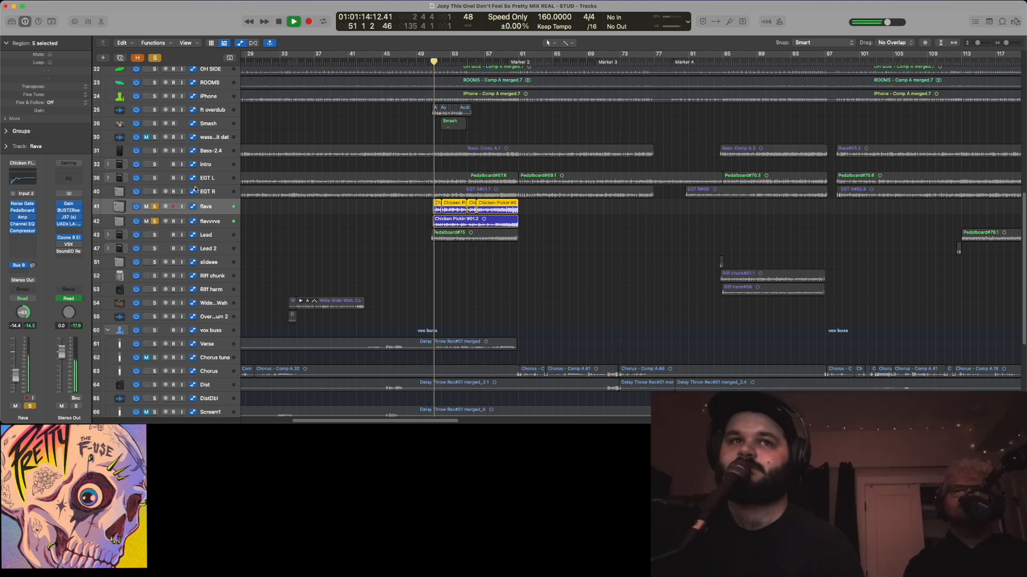
{"action": "left_click", "coordinate": [155, 235]}
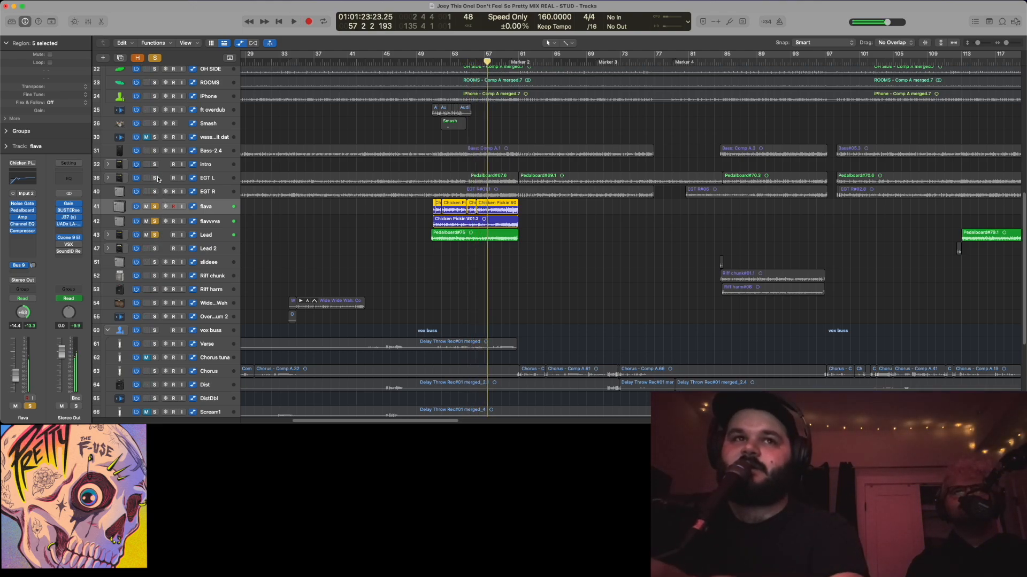
Add EGT R, EGT L and Bass-2.4 to the soloed tracks and play them together from about bar 50
{"action": "left_click_drag", "start_coordinate": [155, 192], "coordinate": [155, 163]}
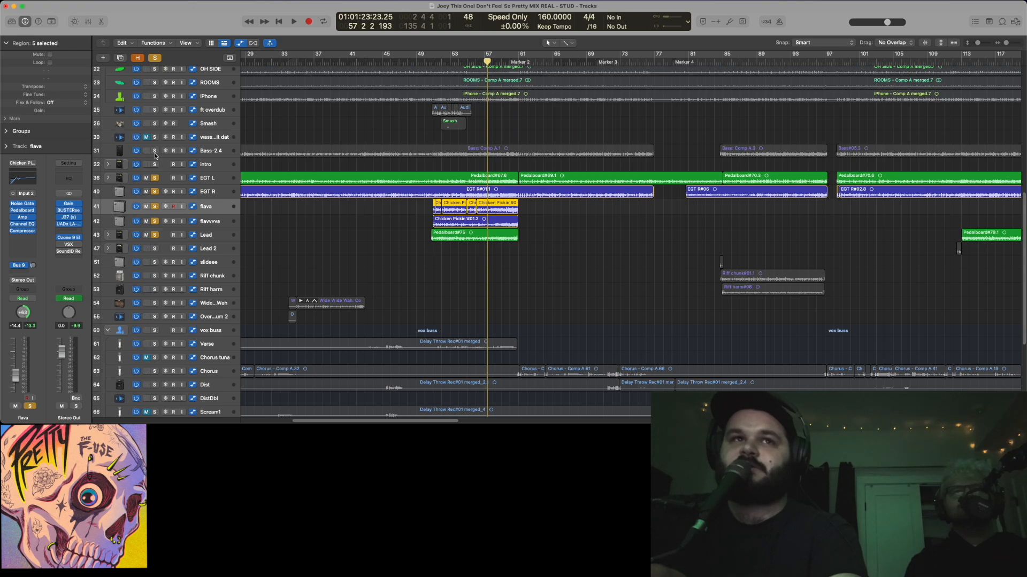
{"action": "left_click", "coordinate": [155, 153]}
{"action": "left_click", "coordinate": [431, 63]}
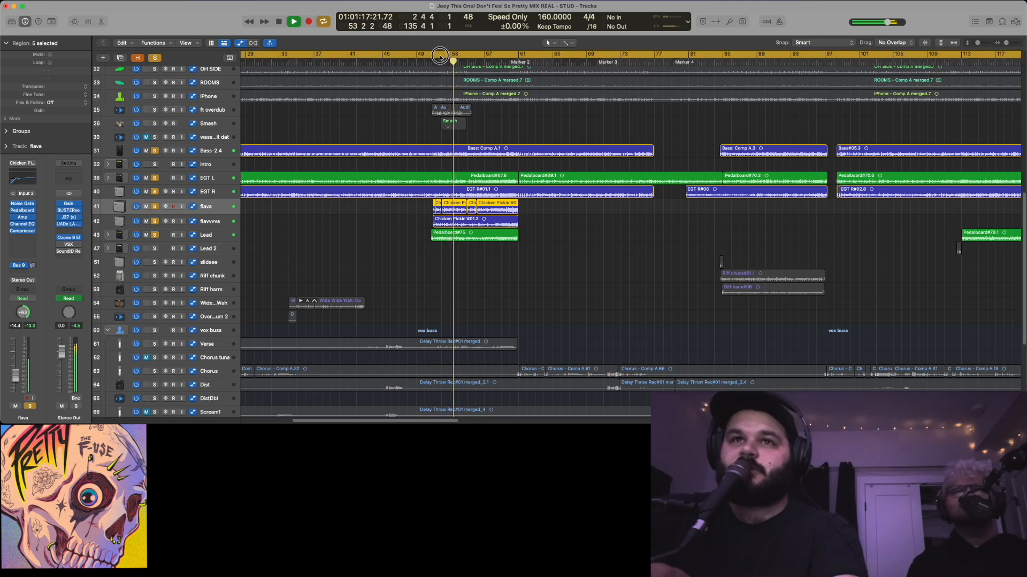
Loop bars 52 to 59, compare the section without and with flava, flavvvs and Lead, and stop playback
{"action": "left_click_drag", "start_coordinate": [443, 56], "coordinate": [503, 61]}
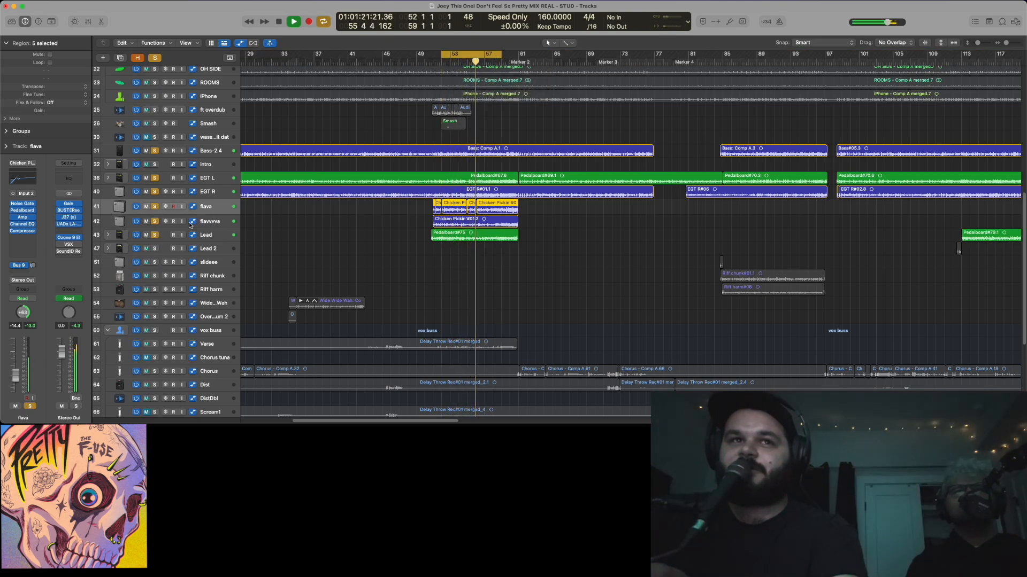
{"action": "left_click", "coordinate": [153, 207]}
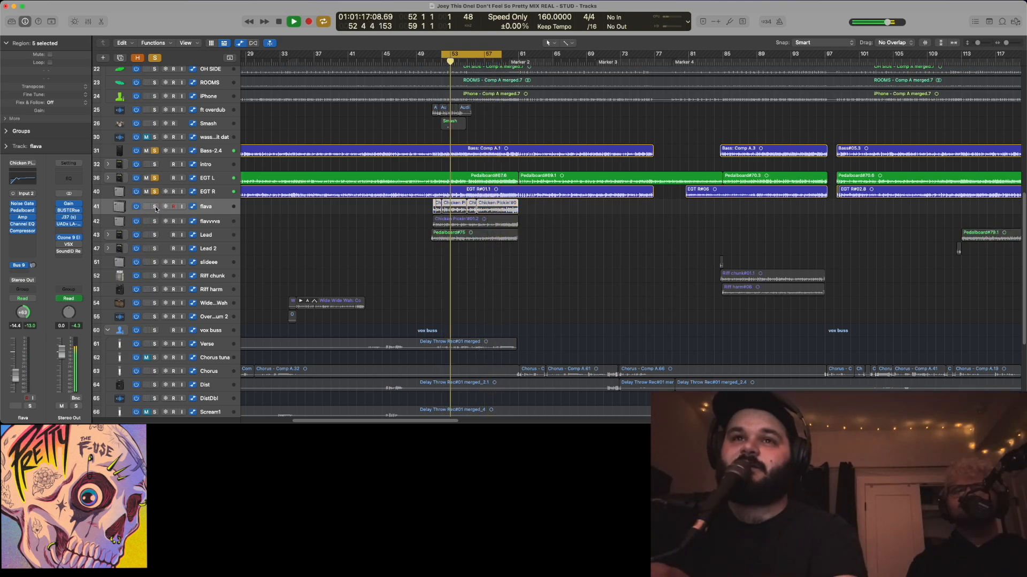
{"action": "left_click", "coordinate": [155, 207]}
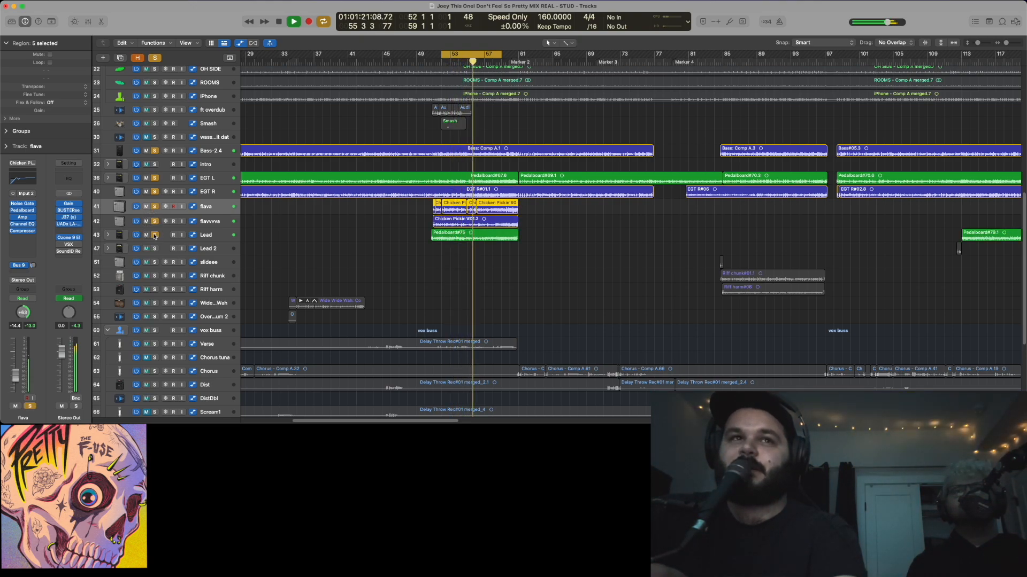
{"action": "key", "text": "space"}
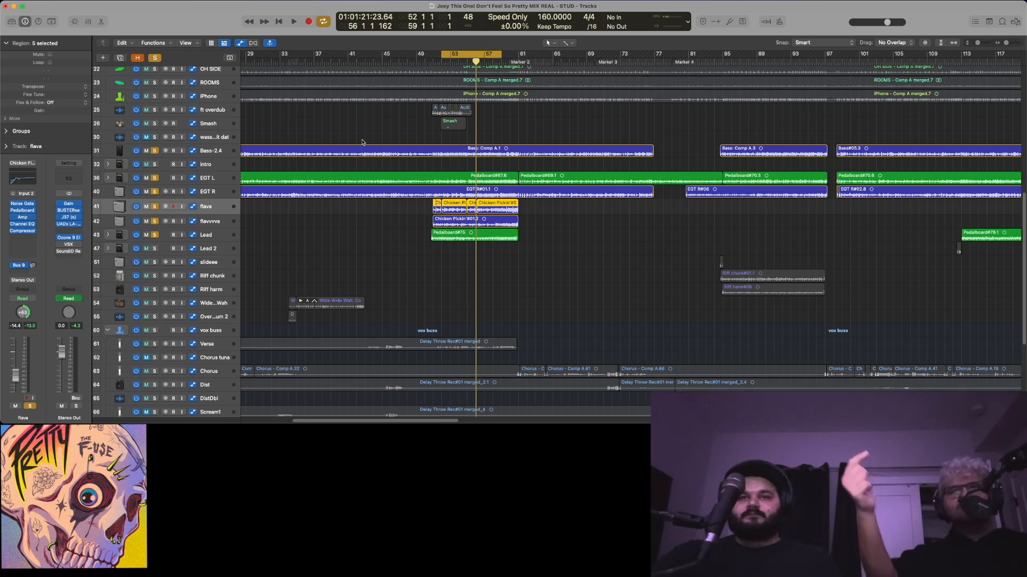
Clear all solos and move the playhead to bar 17, just before the first Lead region
{"action": "scroll", "coordinate": [416, 105], "scroll_direction": "left", "scroll_amount": 2}
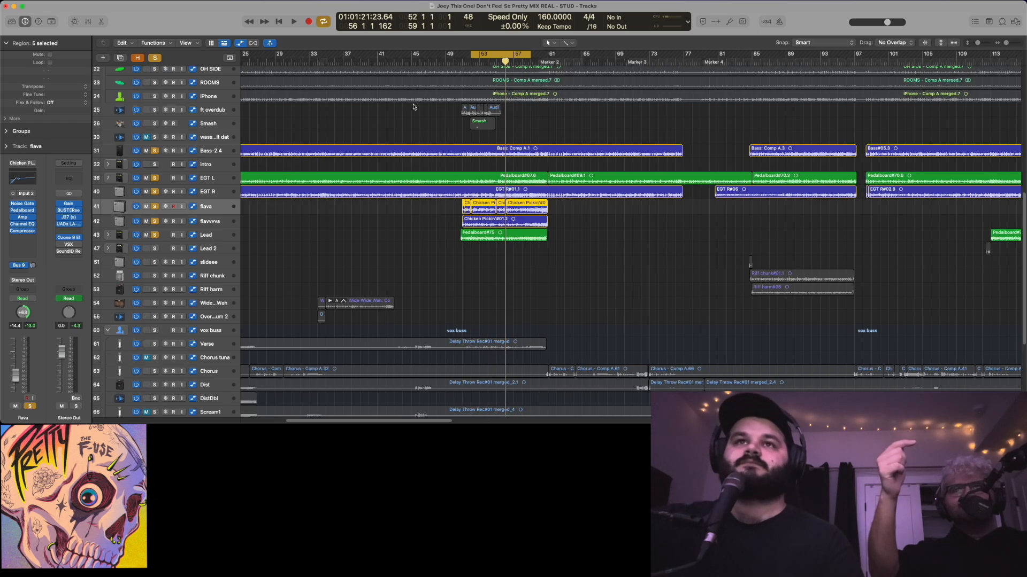
{"action": "left_click", "coordinate": [154, 58]}
{"action": "scroll", "coordinate": [417, 123], "scroll_direction": "left", "scroll_amount": 5}
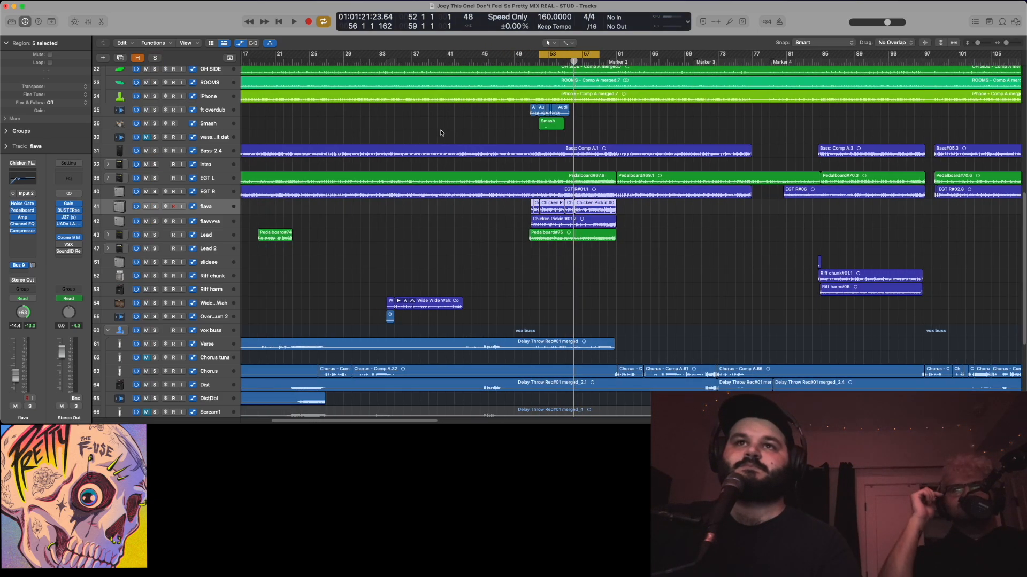
{"action": "scroll", "coordinate": [469, 116], "scroll_direction": "up", "scroll_amount": 5}
{"action": "scroll", "coordinate": [470, 116], "scroll_direction": "down", "scroll_amount": 4}
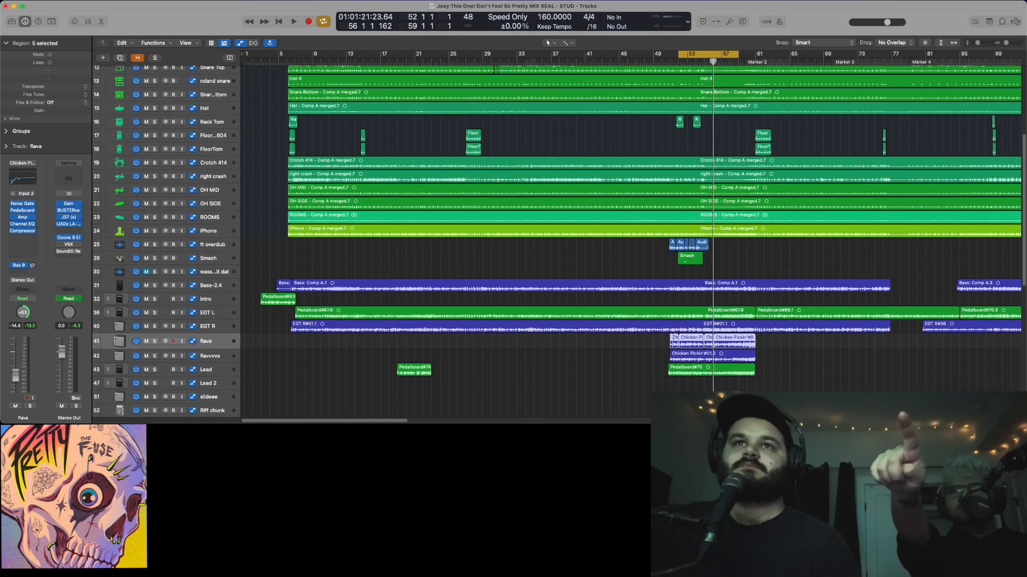
{"action": "left_click", "coordinate": [465, 62]}
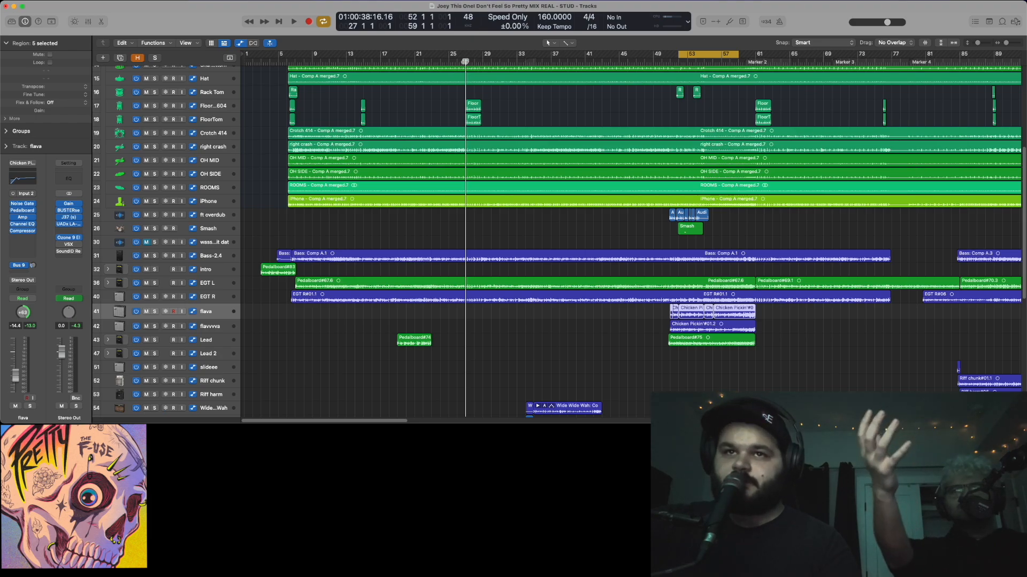
{"action": "scroll", "coordinate": [523, 108], "scroll_direction": "down", "scroll_amount": 5}
{"action": "left_click", "coordinate": [392, 61]}
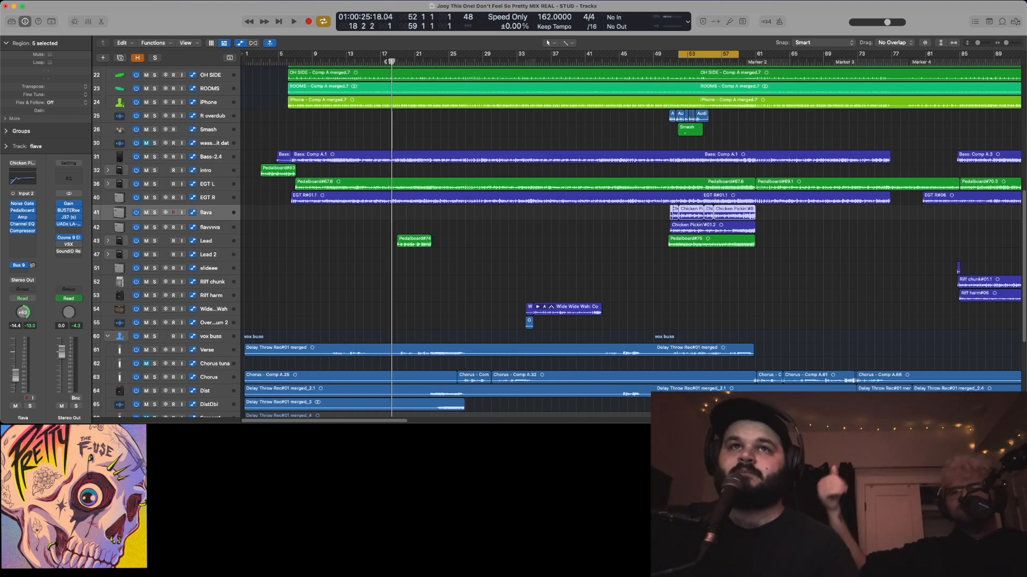
{"action": "key", "text": "comma"}
Solo Lead and Bass-2.4, turn off cycle mode, and play both from bar 17 to about bar 24
{"action": "left_click", "coordinate": [154, 242]}
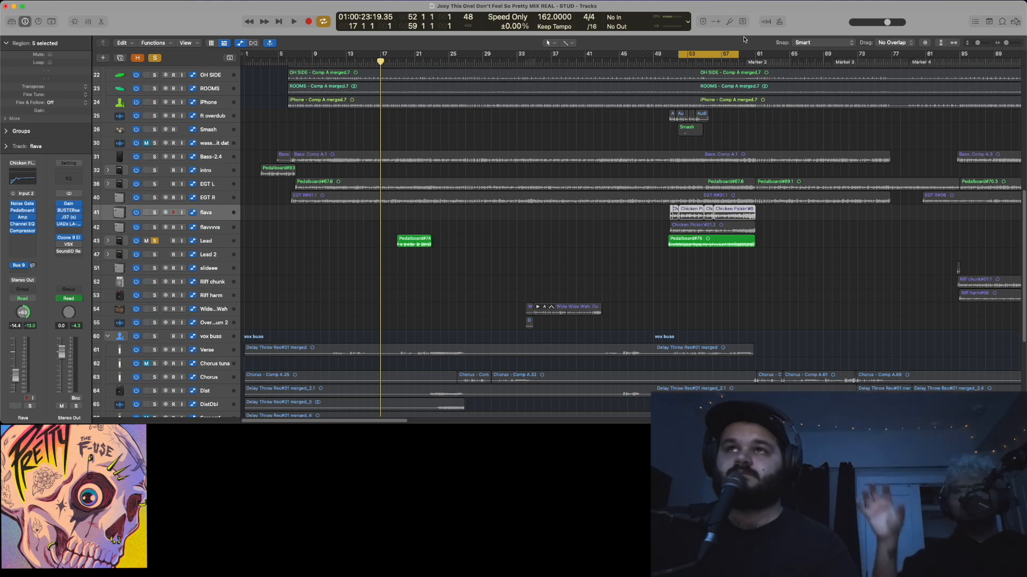
{"action": "key", "text": "c"}
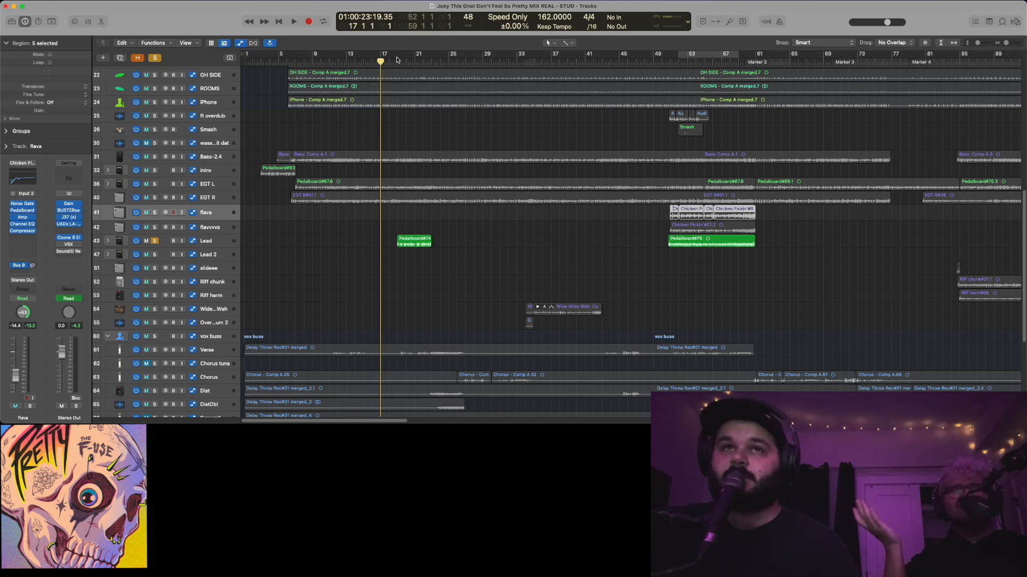
{"action": "left_click", "coordinate": [155, 157]}
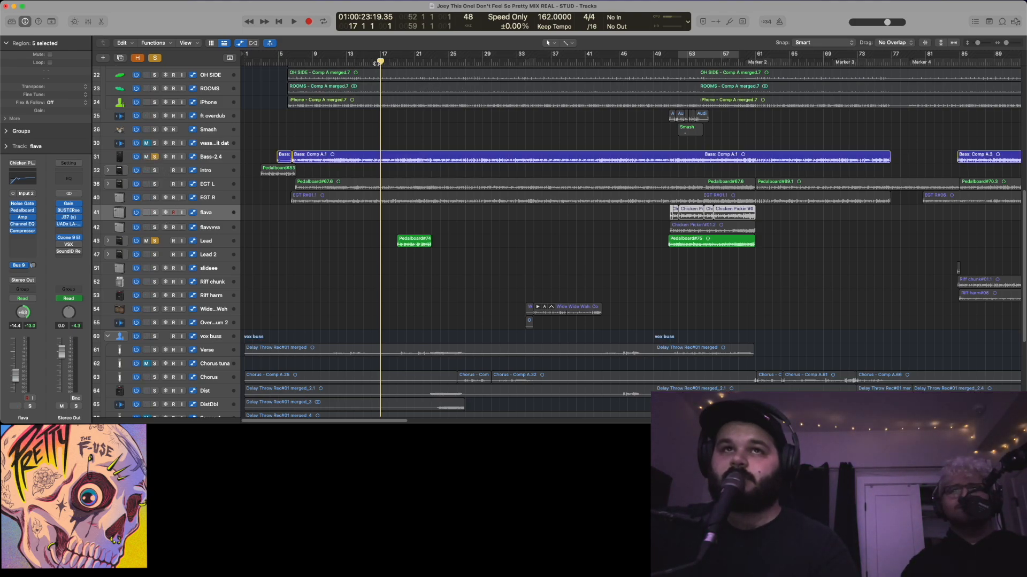
{"action": "key", "text": "space"}
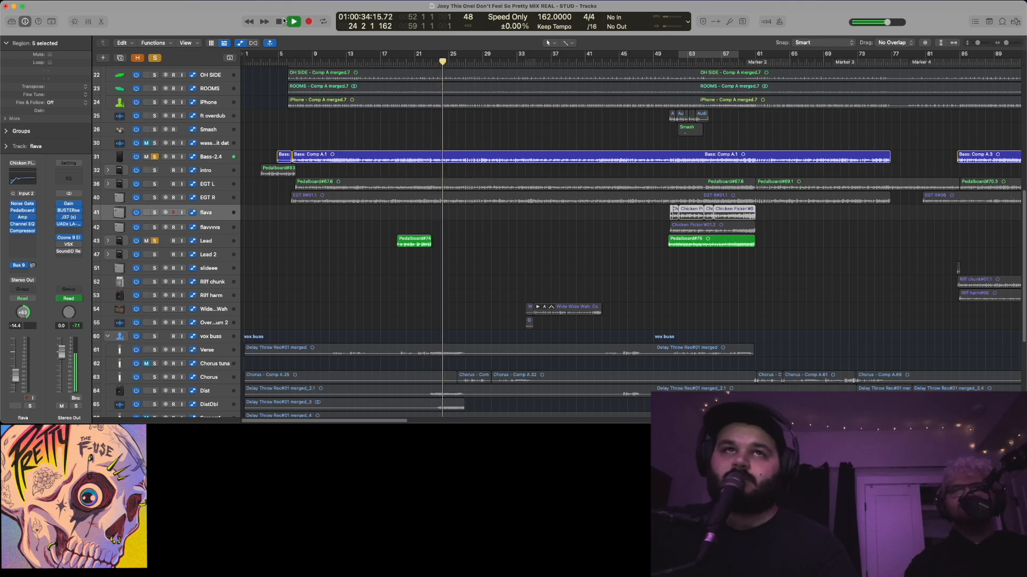
{"action": "key", "text": "space"}
Clear the solos, select the Wide Wide Wah track, and examine its regions around bars 34 to 42 up close
{"action": "left_click", "coordinate": [155, 59]}
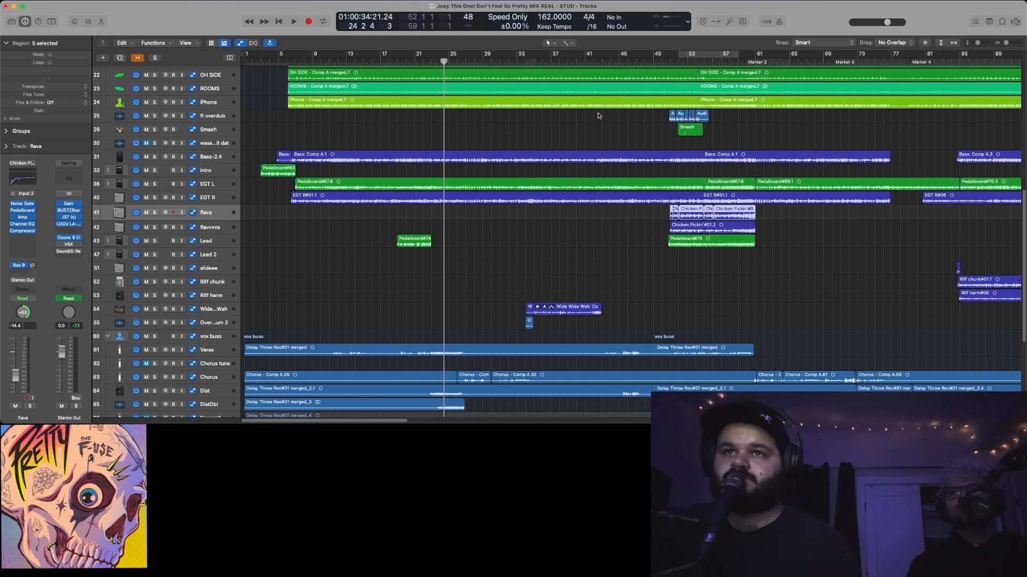
{"action": "left_click", "coordinate": [567, 311]}
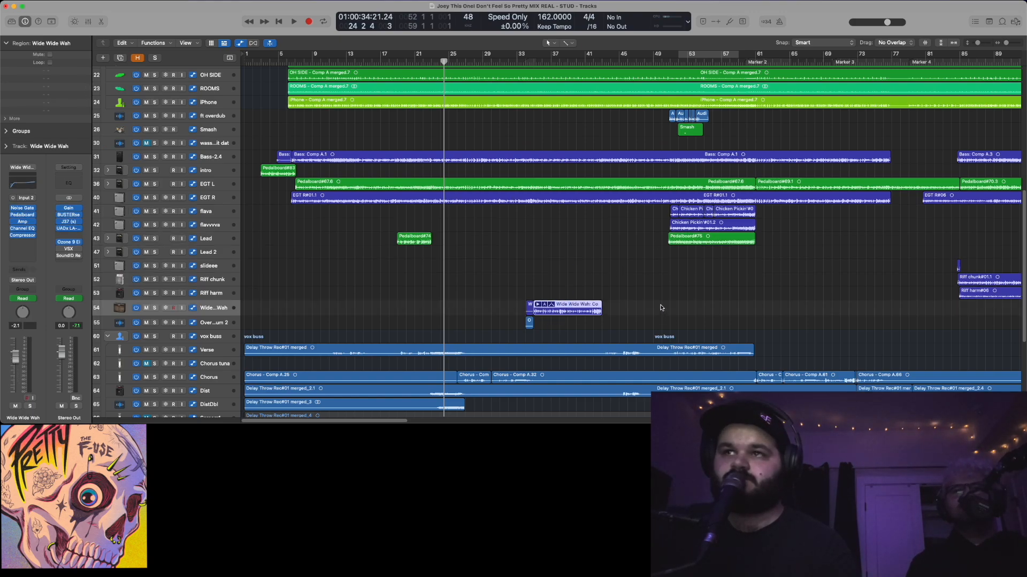
{"action": "scroll", "coordinate": [684, 300], "scroll_direction": "right", "scroll_amount": 10}
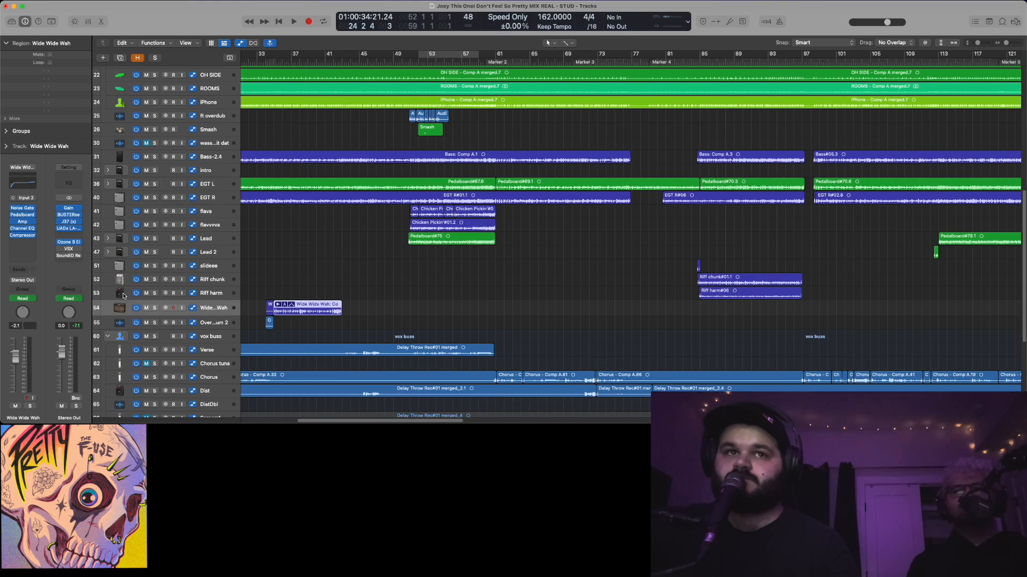
{"action": "scroll", "coordinate": [342, 251], "scroll_direction": "left", "scroll_amount": 7}
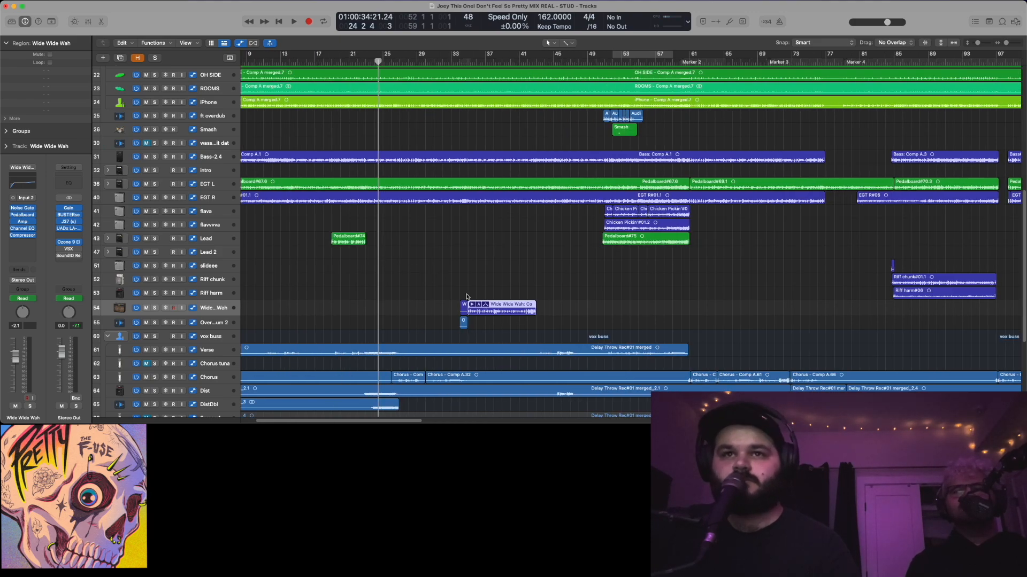
{"action": "left_click_drag", "start_coordinate": [451, 287], "coordinate": [494, 321]}
{"action": "left_click", "coordinate": [440, 318]}
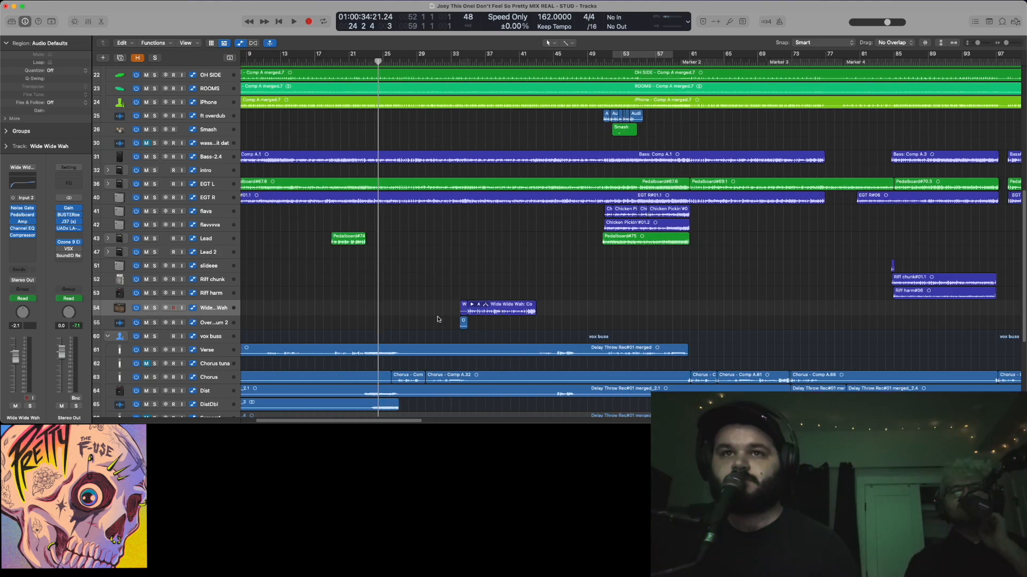
{"action": "key", "text": "super+Right"}
{"action": "key", "text": "super+Right"}
{"action": "scroll", "coordinate": [551, 348], "scroll_direction": "right", "scroll_amount": 3}
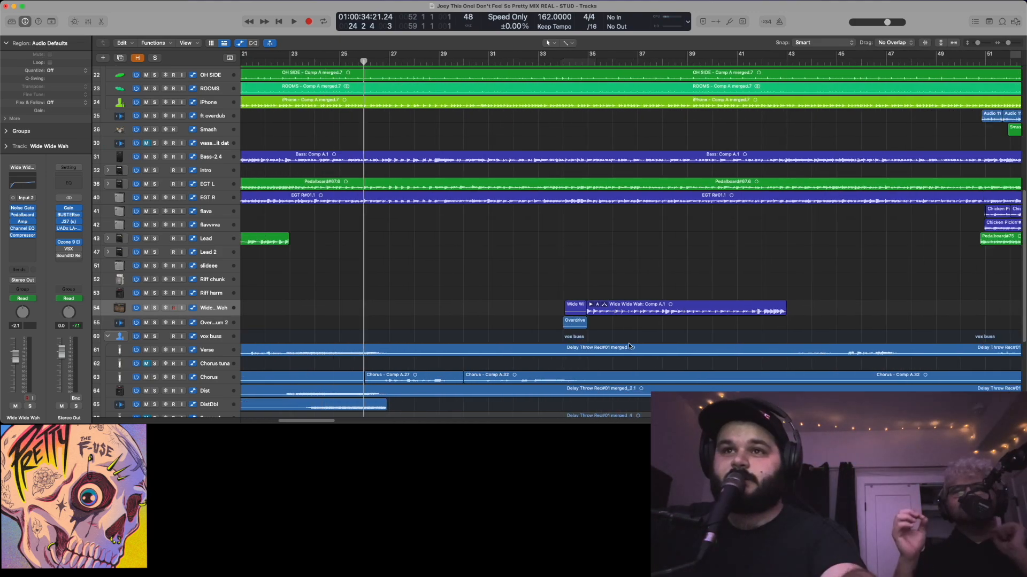
Select the Overdrive Album 2 region at bar 34 and examine it alongside the Wide Wide Wah regions at a larger zoom
{"action": "scroll", "coordinate": [599, 340], "scroll_direction": "up", "scroll_amount": 3}
{"action": "scroll", "coordinate": [603, 340], "scroll_direction": "up", "scroll_amount": 2}
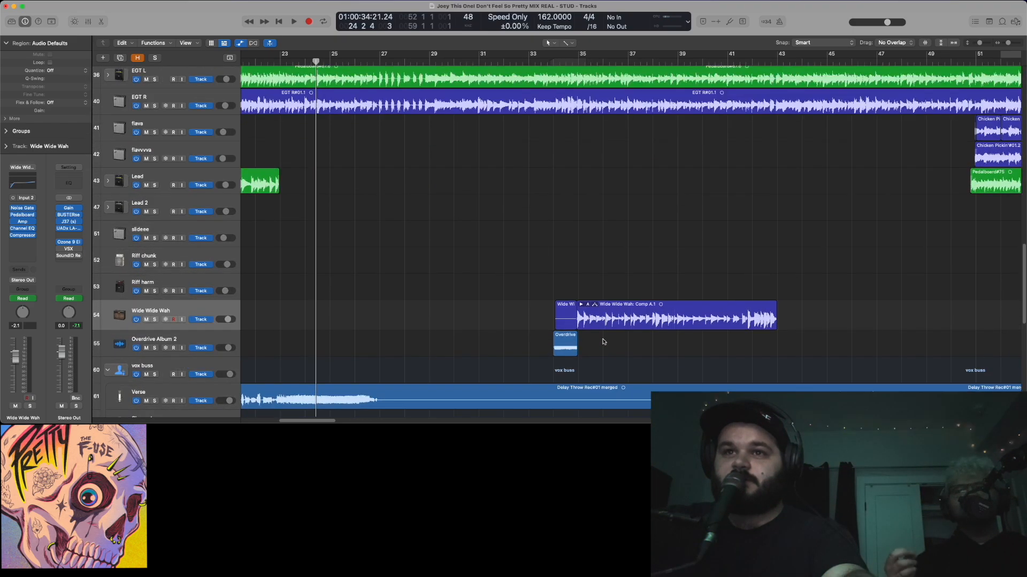
{"action": "scroll", "coordinate": [603, 341], "scroll_direction": "up", "scroll_amount": 5}
{"action": "scroll", "coordinate": [742, 345], "scroll_direction": "right", "scroll_amount": 4}
{"action": "scroll", "coordinate": [740, 344], "scroll_direction": "right", "scroll_amount": 4}
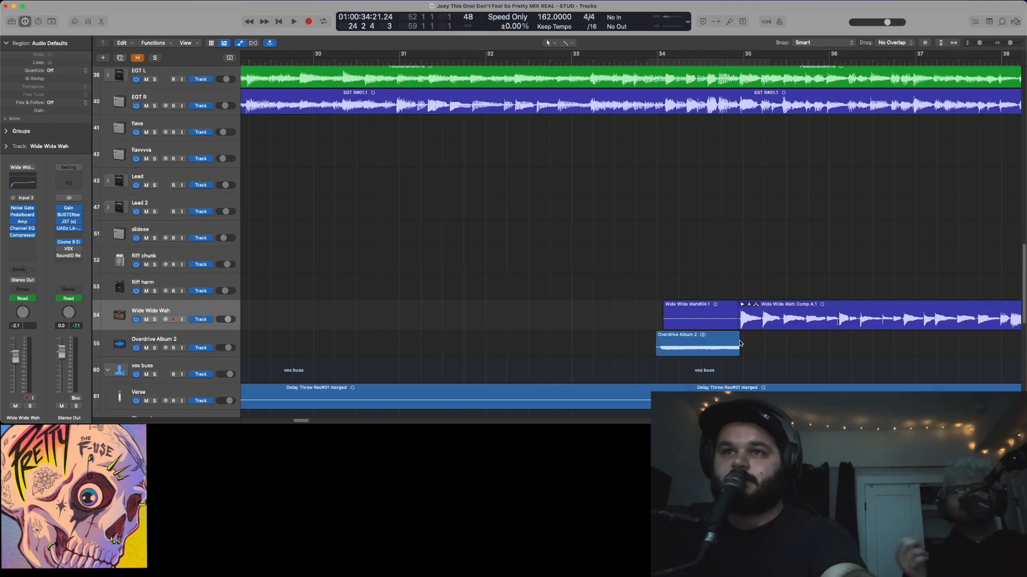
{"action": "left_click", "coordinate": [709, 352]}
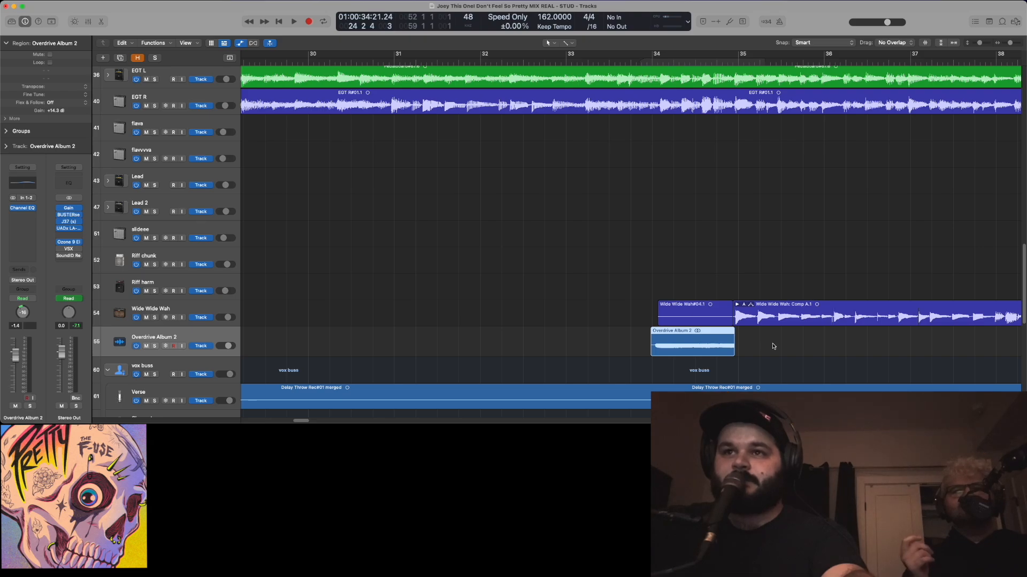
{"action": "scroll", "coordinate": [774, 346], "scroll_direction": "right", "scroll_amount": 5}
{"action": "scroll", "coordinate": [770, 348], "scroll_direction": "right", "scroll_amount": 4}
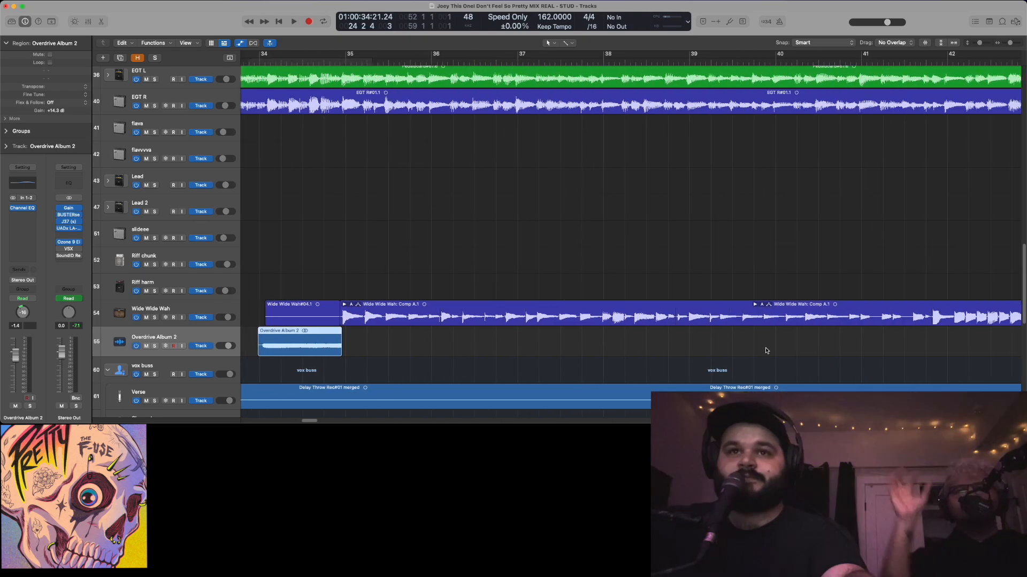
{"action": "scroll", "coordinate": [641, 340], "scroll_direction": "left", "scroll_amount": 3}
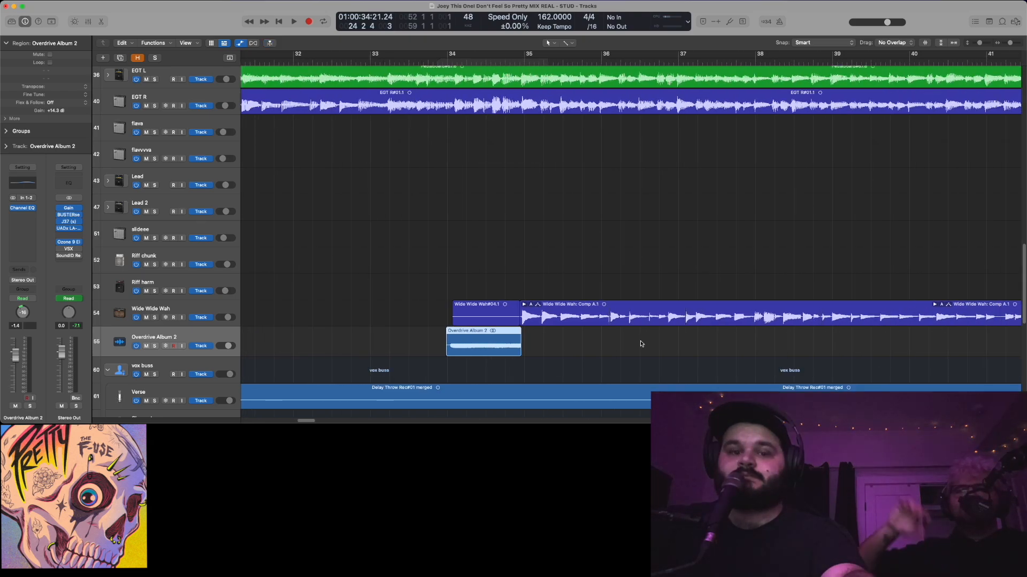
{"action": "key", "text": "z"}
{"action": "key", "text": "z"}
{"action": "key", "text": "z"}
{"action": "key", "text": "z"}
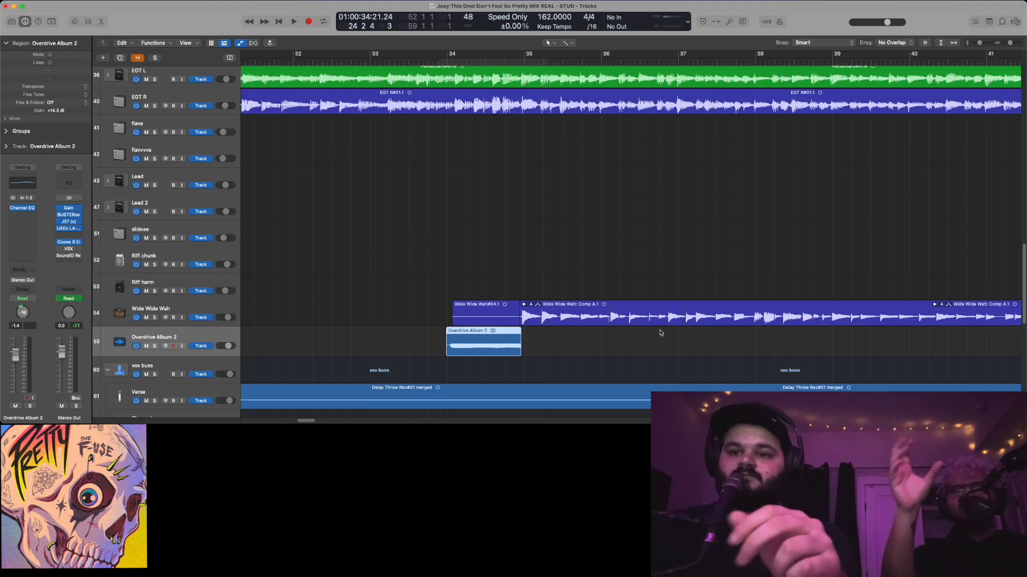
Solo the Overdrive Album 2 track, play its region from just before bar 34, and turn the solo off
{"action": "left_click", "coordinate": [447, 61]}
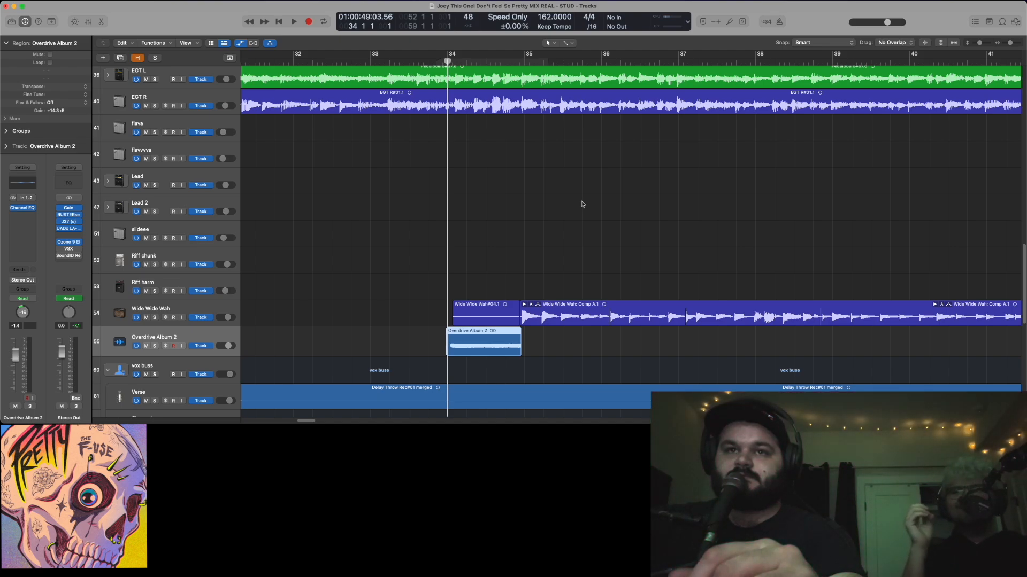
{"action": "key", "text": "s"}
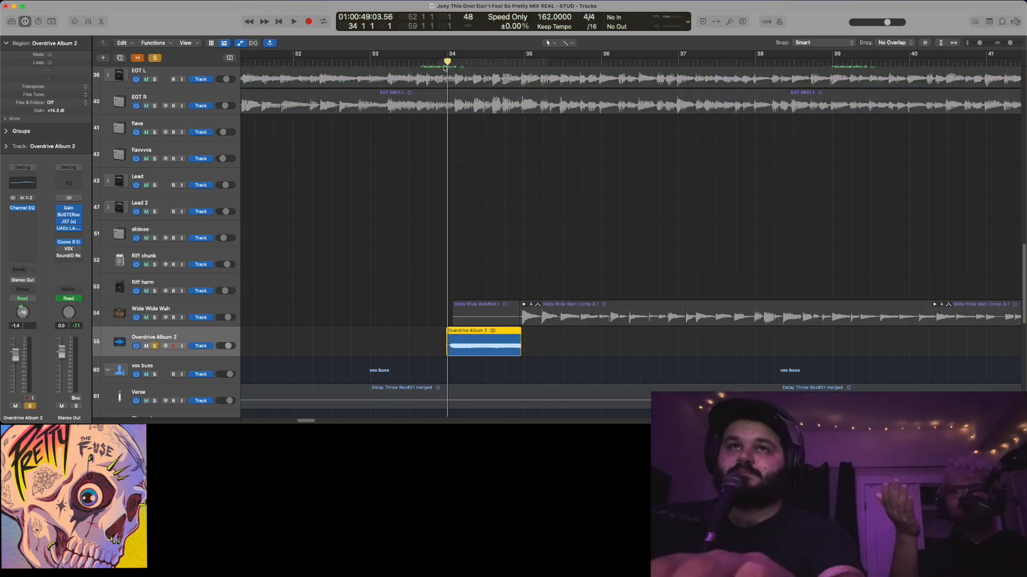
{"action": "left_click", "coordinate": [438, 62]}
{"action": "key", "text": "space"}
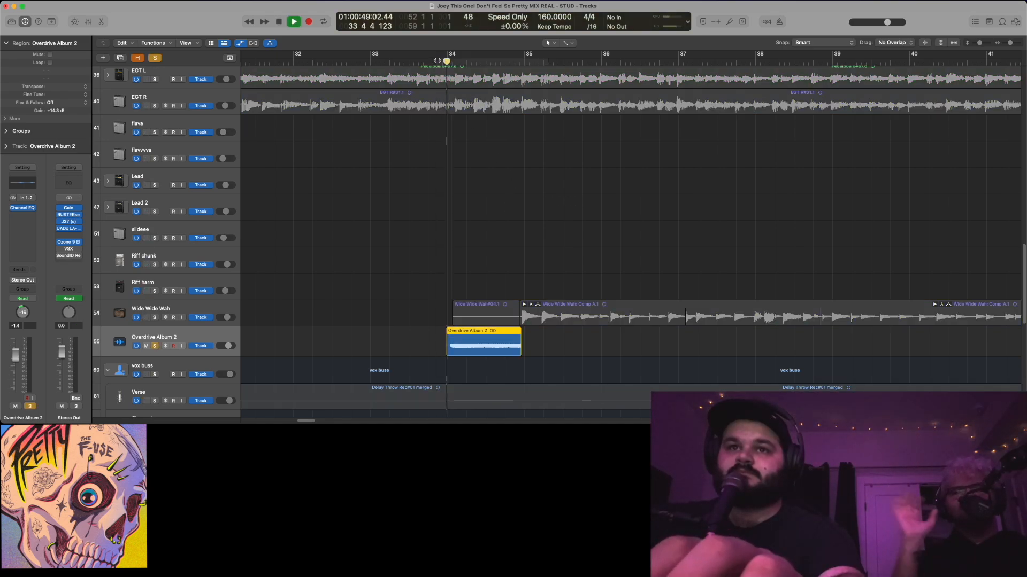
{"action": "key", "text": "space"}
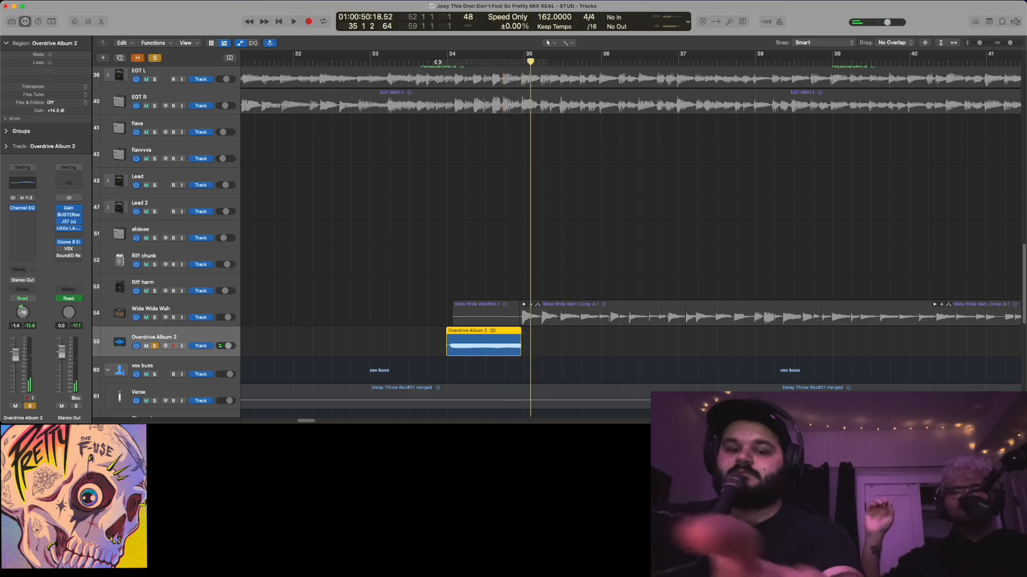
{"action": "key", "text": "s"}
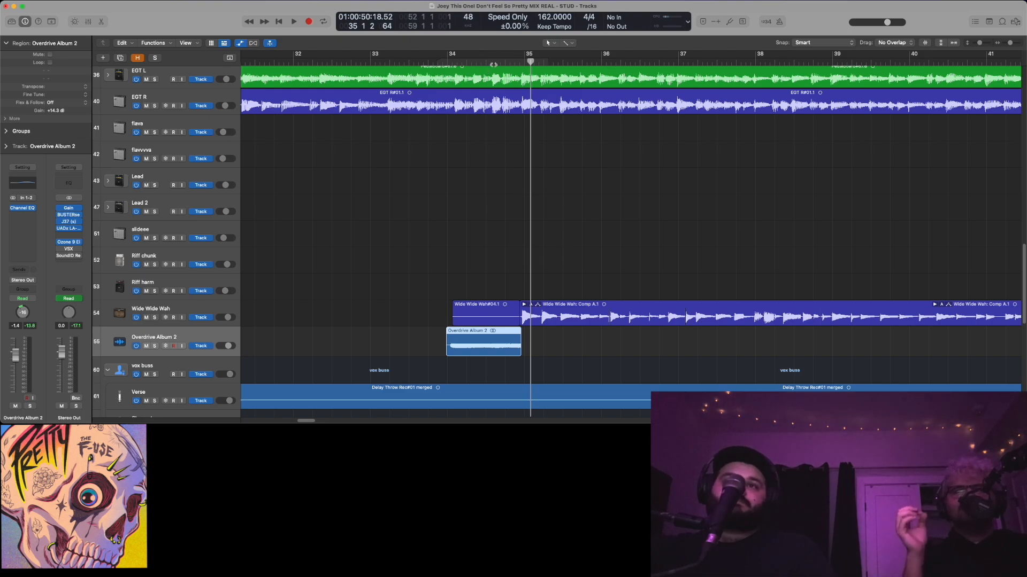
Solo the Wide Wide Wah track, play it from bar 34 to past the part's end, and turn the solo off
{"action": "left_click", "coordinate": [154, 317]}
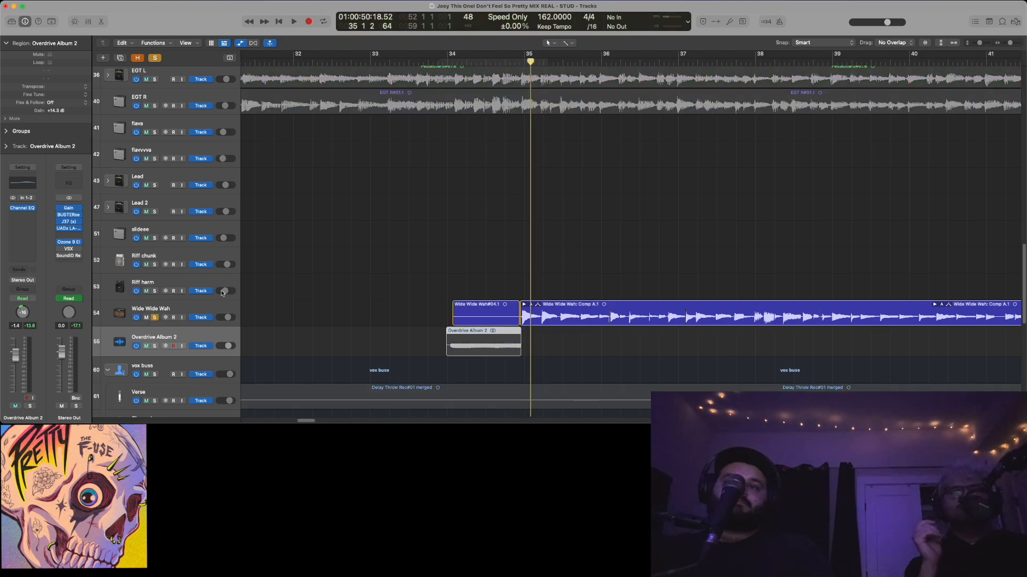
{"action": "left_click", "coordinate": [452, 62]}
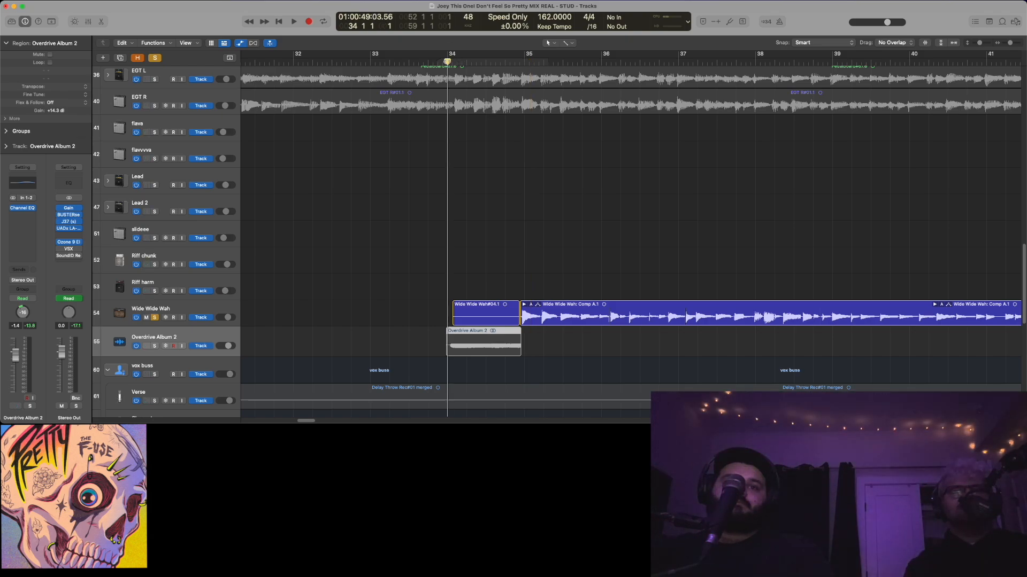
{"action": "key", "text": "space"}
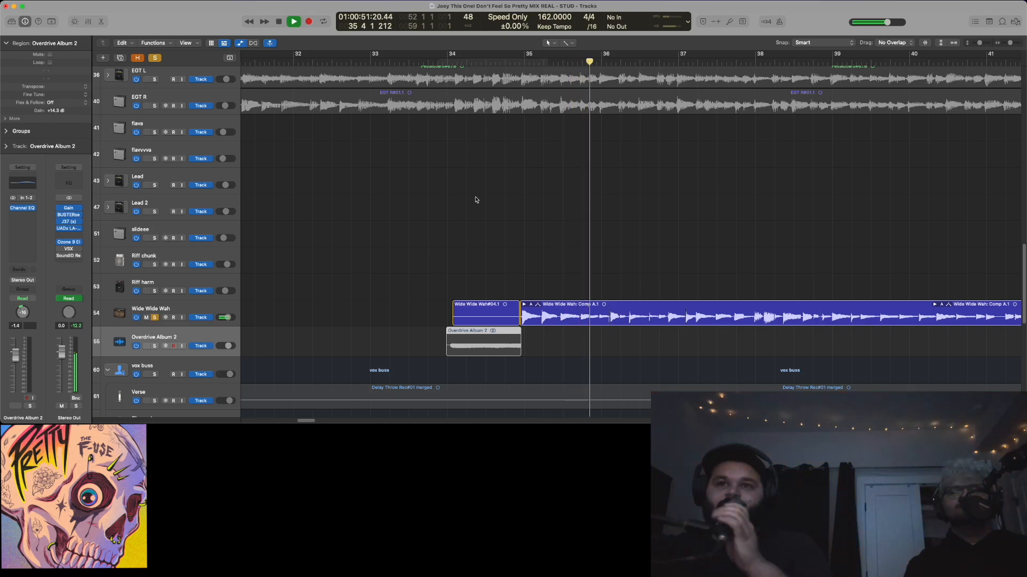
{"action": "scroll", "coordinate": [536, 229], "scroll_direction": "right", "scroll_amount": 8}
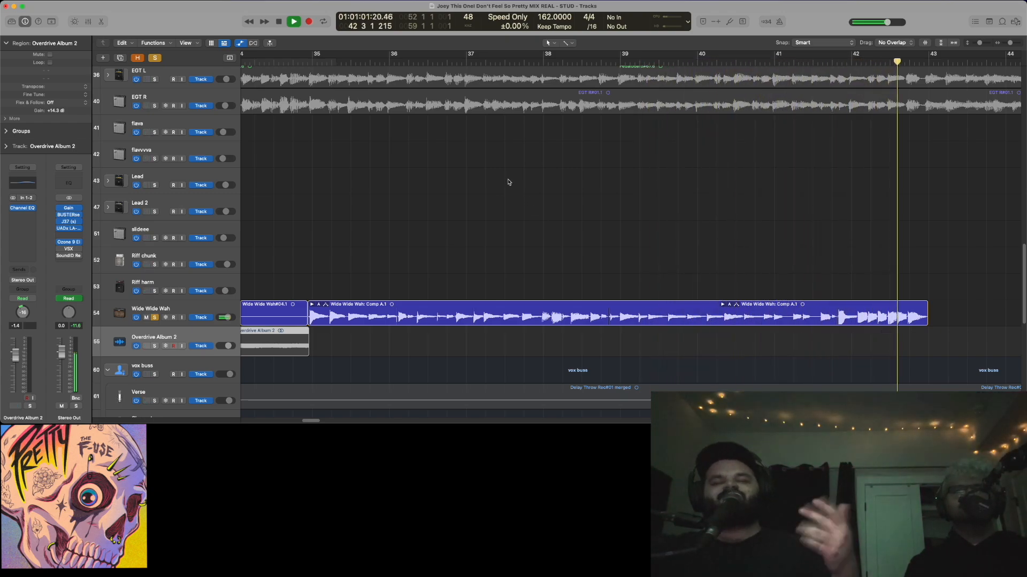
{"action": "left_click", "coordinate": [279, 23]}
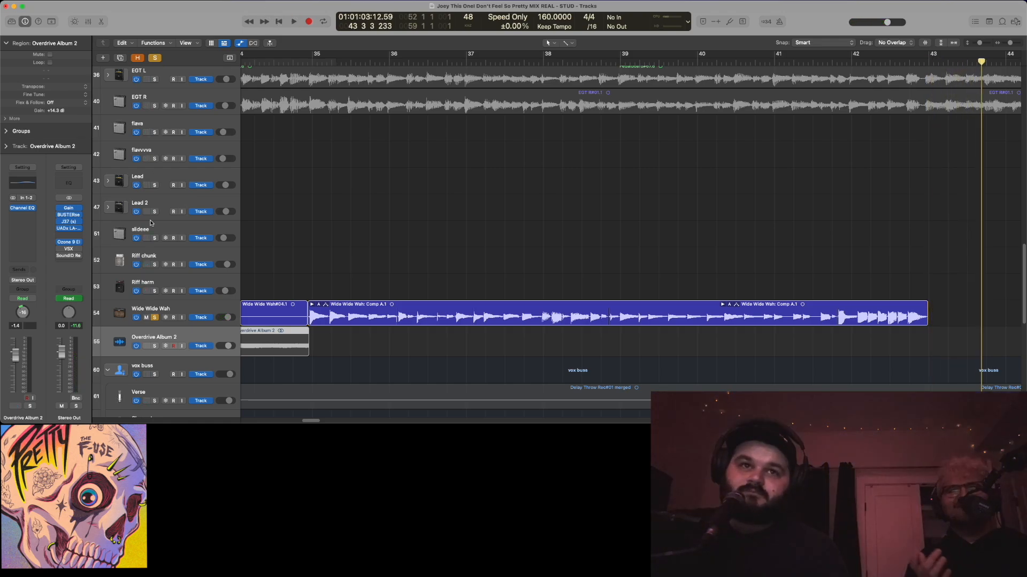
{"action": "left_click", "coordinate": [155, 318]}
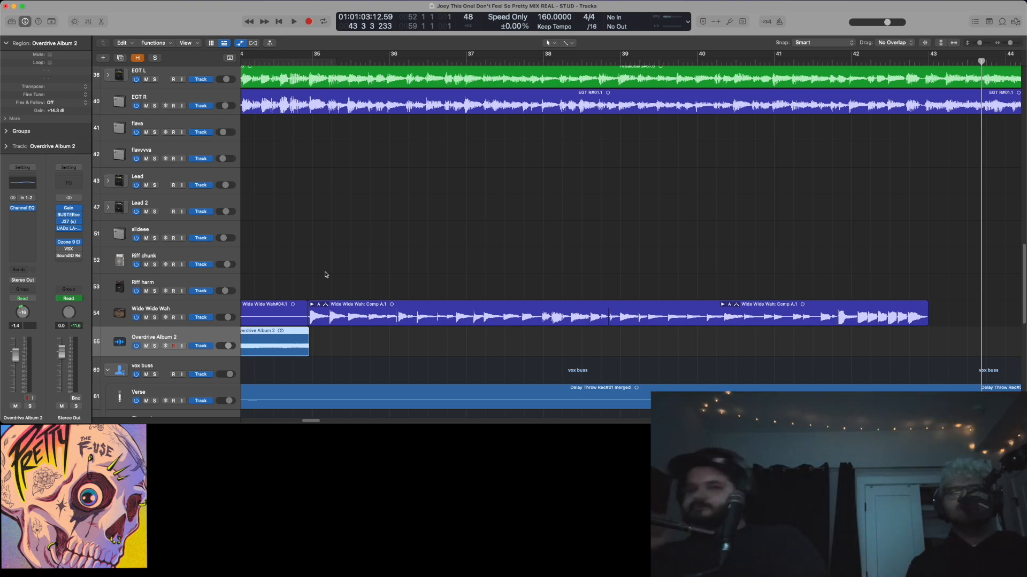
Examine the Amp Designer and Pedalboard plug-ins on the Wide Wide Wah track, close both, and deselect its regions
{"action": "left_click", "coordinate": [164, 307]}
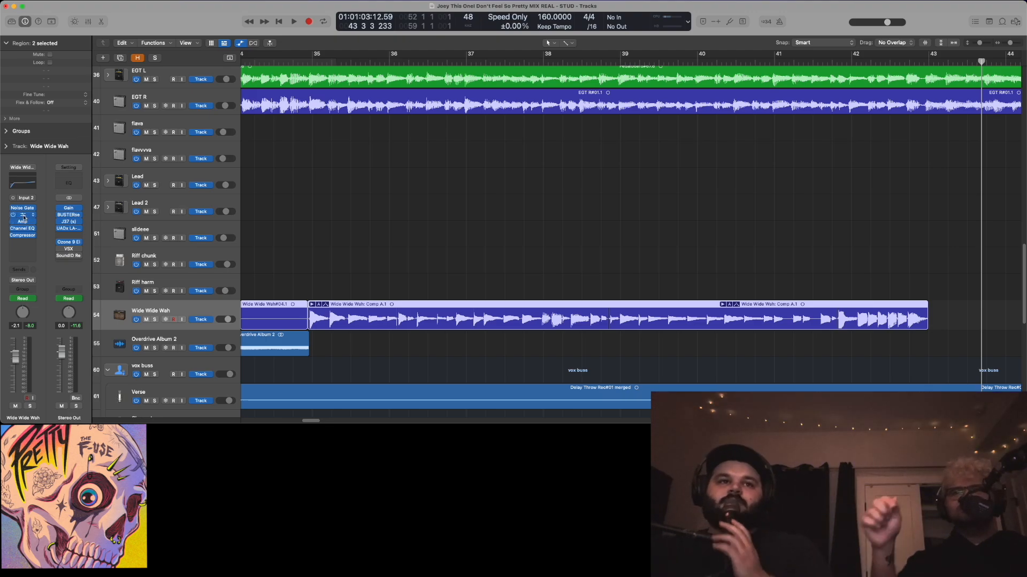
{"action": "left_click", "coordinate": [24, 223]}
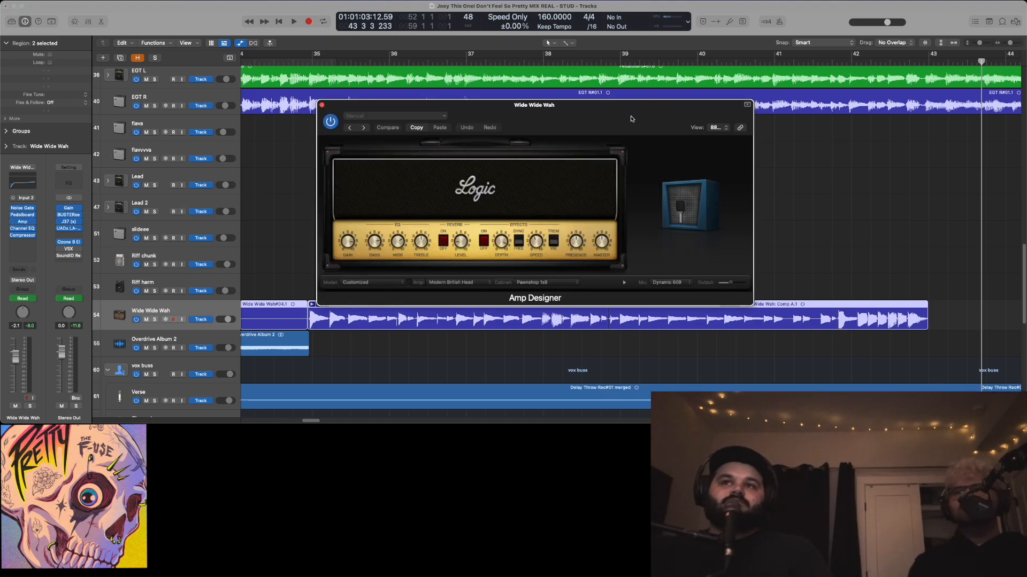
{"action": "left_click_drag", "start_coordinate": [631, 119], "coordinate": [838, 101]}
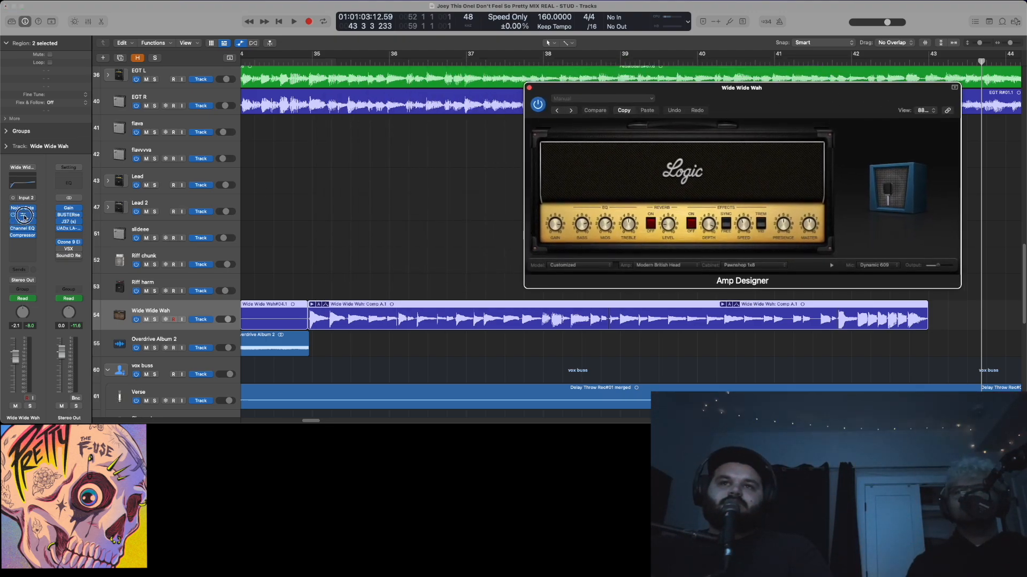
{"action": "left_click", "coordinate": [23, 215]}
{"action": "left_click_drag", "start_coordinate": [595, 110], "coordinate": [295, 101]}
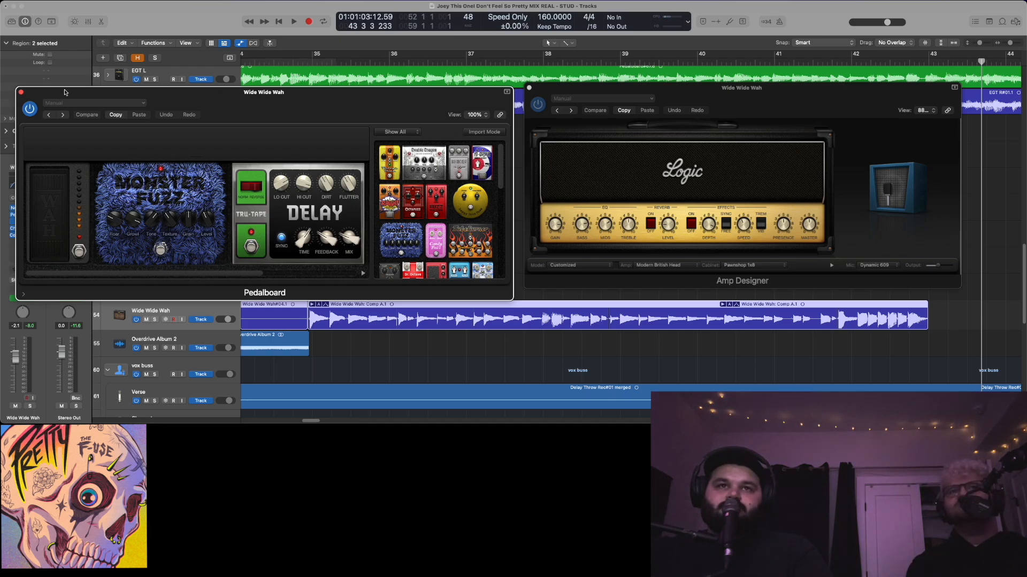
{"action": "left_click", "coordinate": [21, 93]}
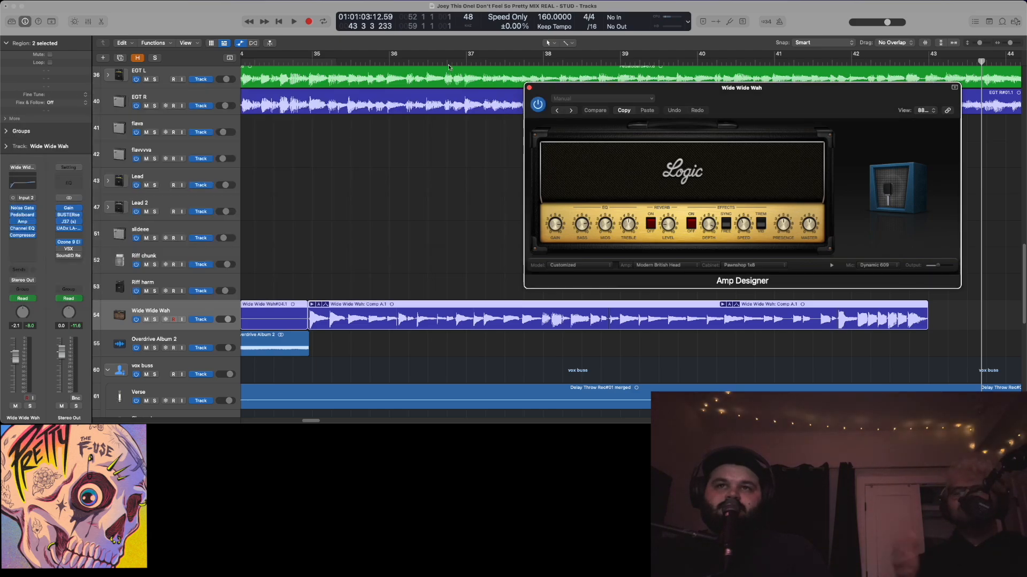
{"action": "left_click", "coordinate": [529, 88]}
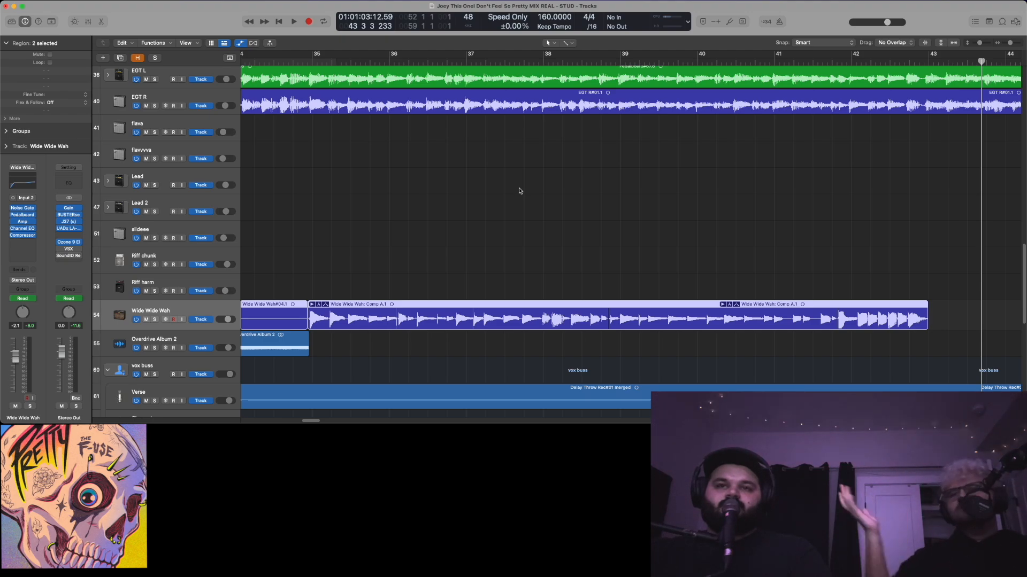
{"action": "left_click", "coordinate": [497, 207]}
Select the slideee track and find its short region just before bar 85, above the Riff chunk part
{"action": "scroll", "coordinate": [485, 197], "scroll_direction": "left", "scroll_amount": 5}
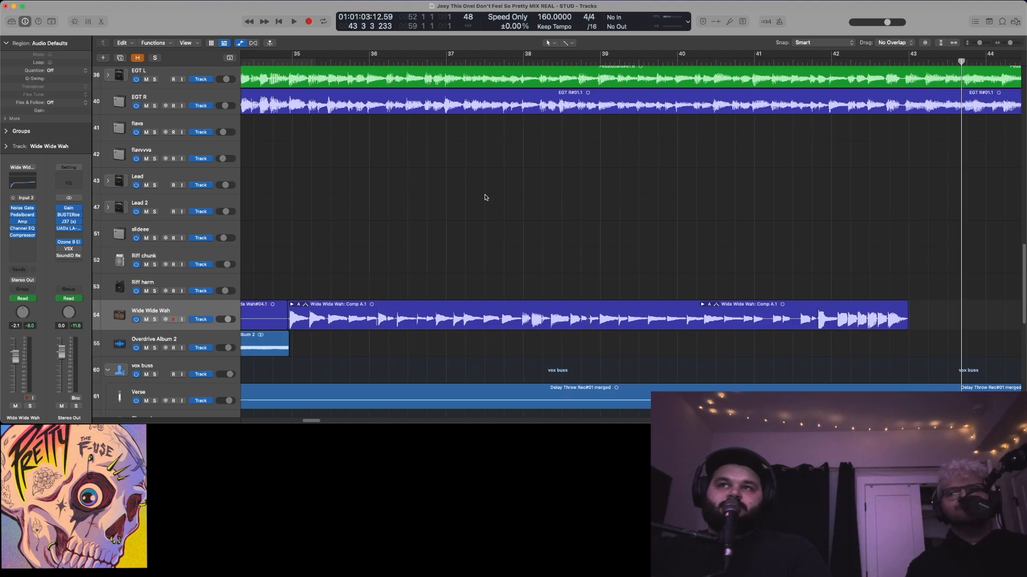
{"action": "scroll", "coordinate": [482, 192], "scroll_direction": "down", "scroll_amount": 10}
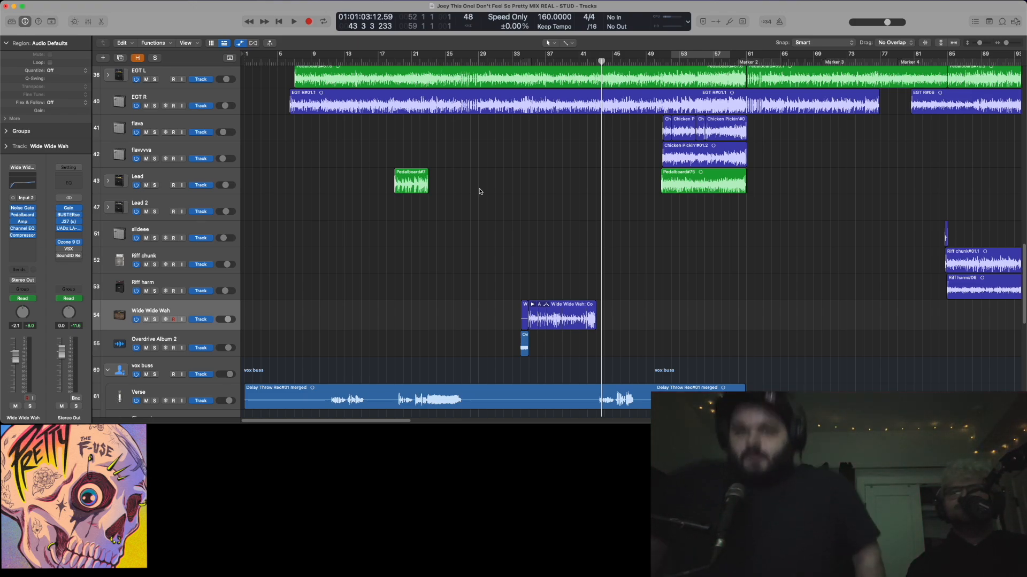
{"action": "scroll", "coordinate": [432, 202], "scroll_direction": "down", "scroll_amount": 1}
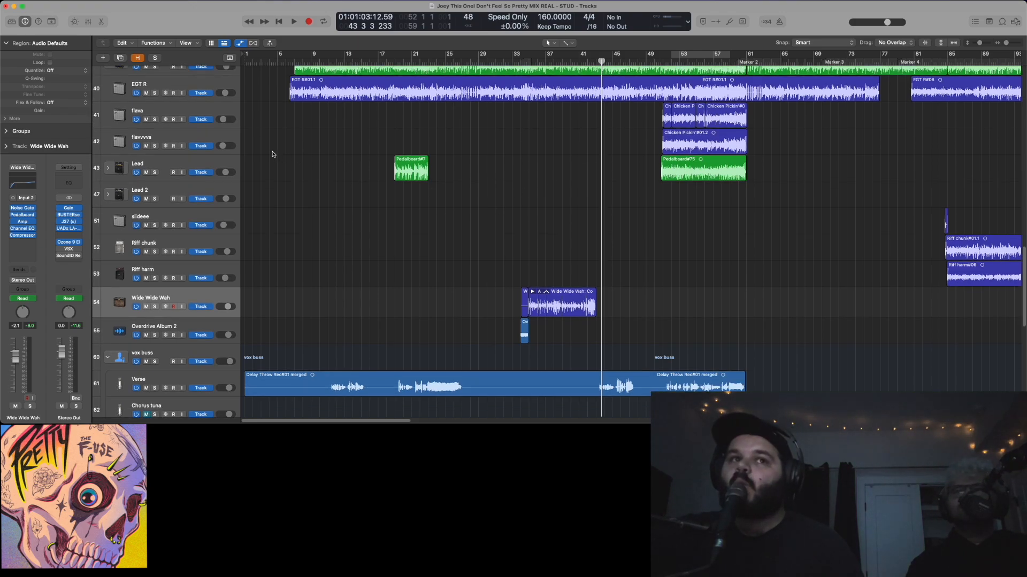
{"action": "left_click", "coordinate": [225, 213]}
{"action": "scroll", "coordinate": [749, 193], "scroll_direction": "right", "scroll_amount": 10}
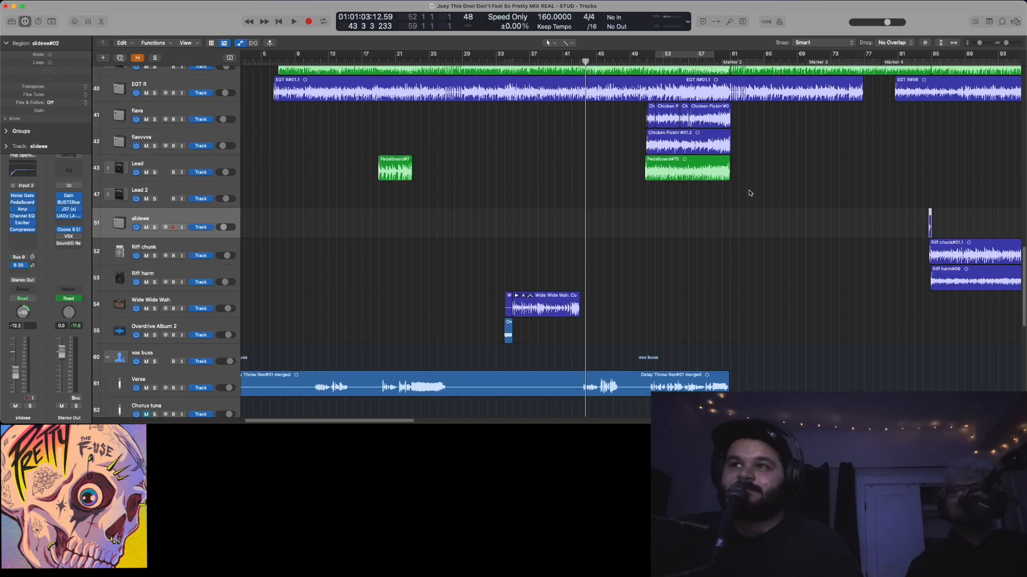
{"action": "key", "text": "super+Right"}
{"action": "key", "text": "super+Right"}
{"action": "key", "text": "super+Right"}
{"action": "key", "text": "super+Right"}
{"action": "key", "text": "super+Right"}
{"action": "key", "text": "super+Right"}
{"action": "key", "text": "super+Right"}
{"action": "key", "text": "super+Right"}
{"action": "key", "text": "super+Right"}
{"action": "key", "text": "super+Right"}
{"action": "key", "text": "super+Right"}
{"action": "key", "text": "super+Right"}
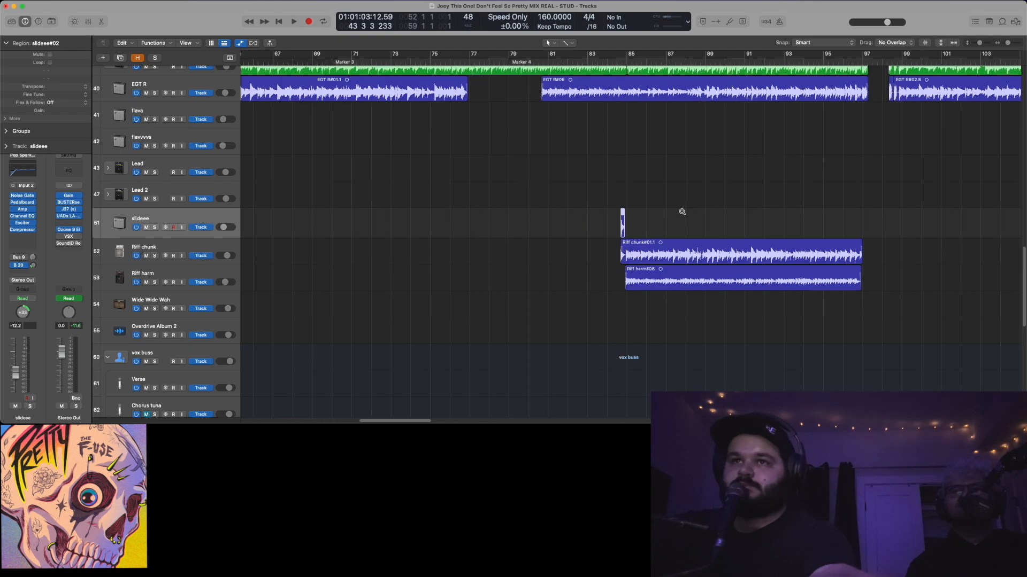
{"action": "left_click", "coordinate": [688, 203], "text": "ctrl+alt"}
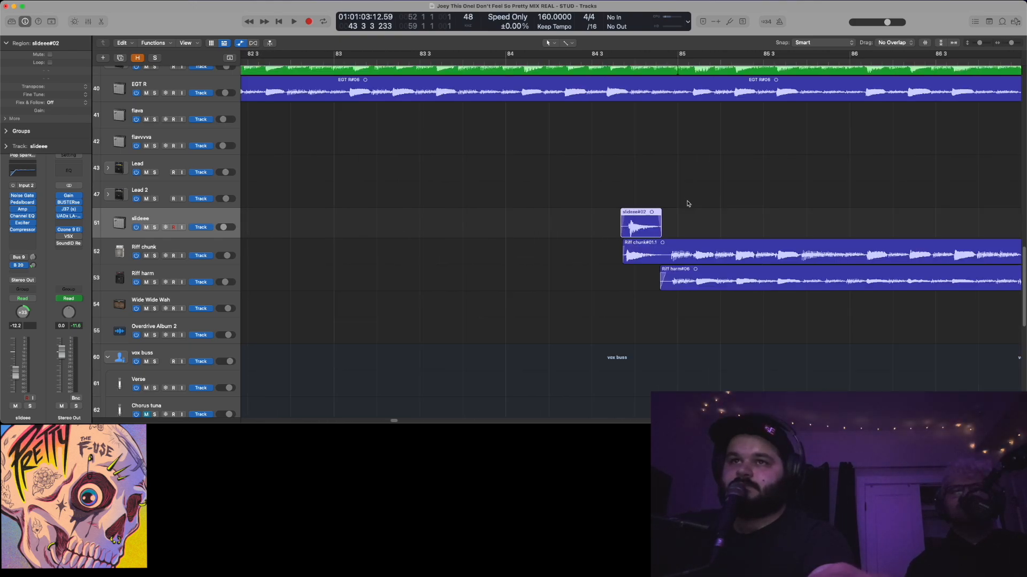
{"action": "key", "text": "super+Left"}
{"action": "scroll", "coordinate": [688, 204], "scroll_direction": "right", "scroll_amount": 5}
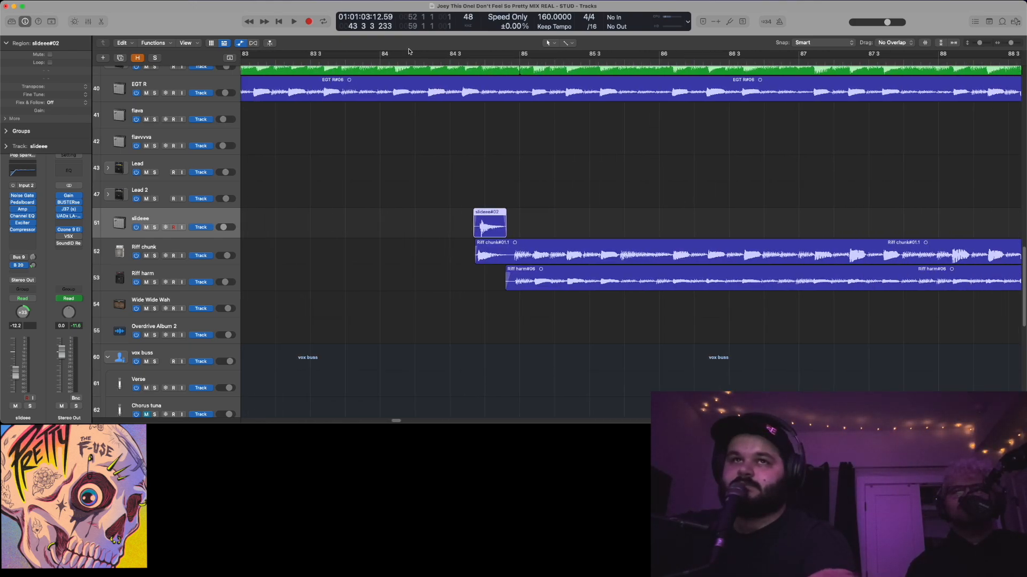
Play the full mix from about bar 84 through the slideee region
{"action": "left_click", "coordinate": [395, 61]}
{"action": "key", "text": "space"}
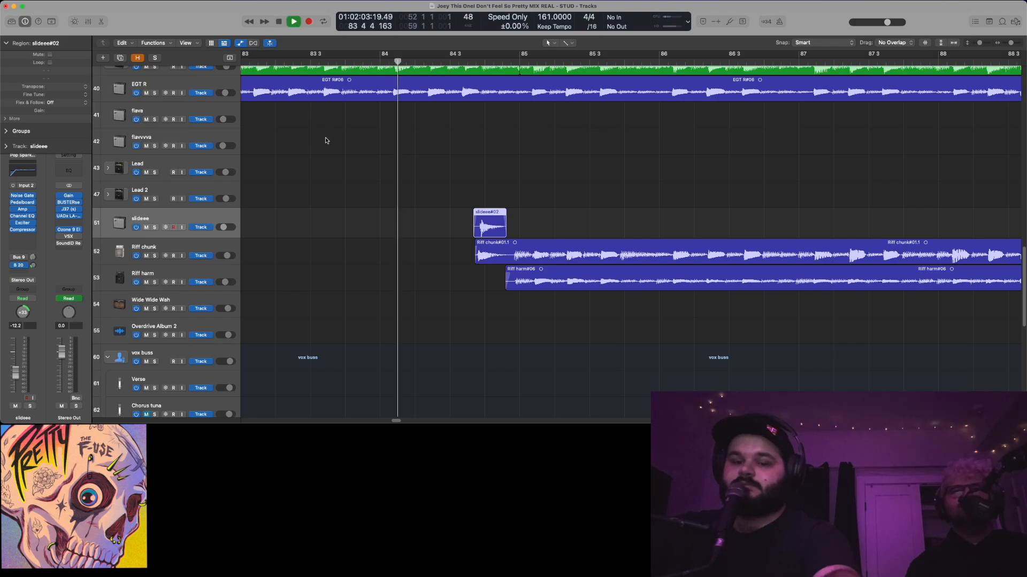
{"action": "key", "text": "space"}
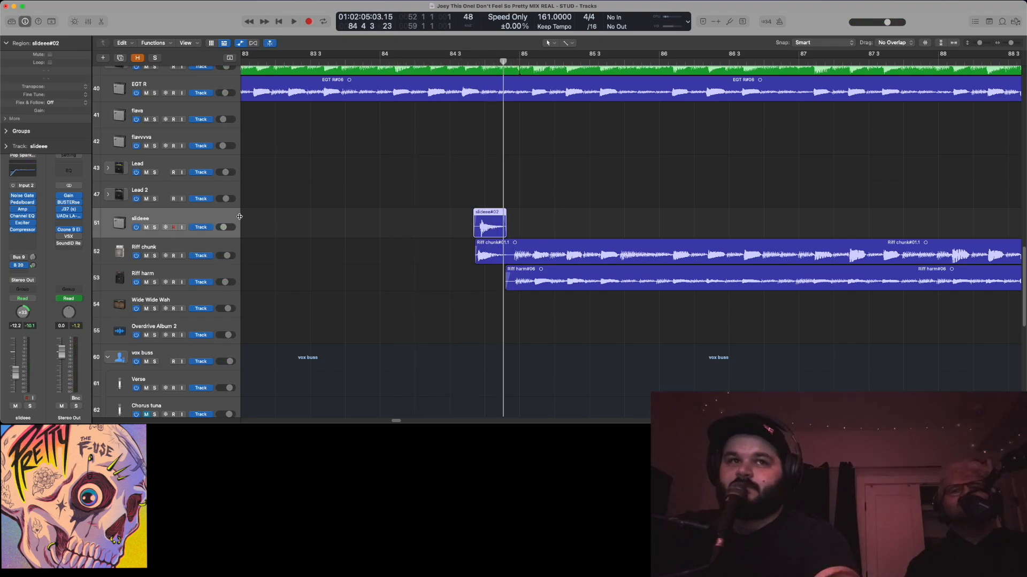
Solo the slideee track, play it from about bar 84 beat 3 past its short region, and turn the solo off
{"action": "left_click", "coordinate": [154, 227]}
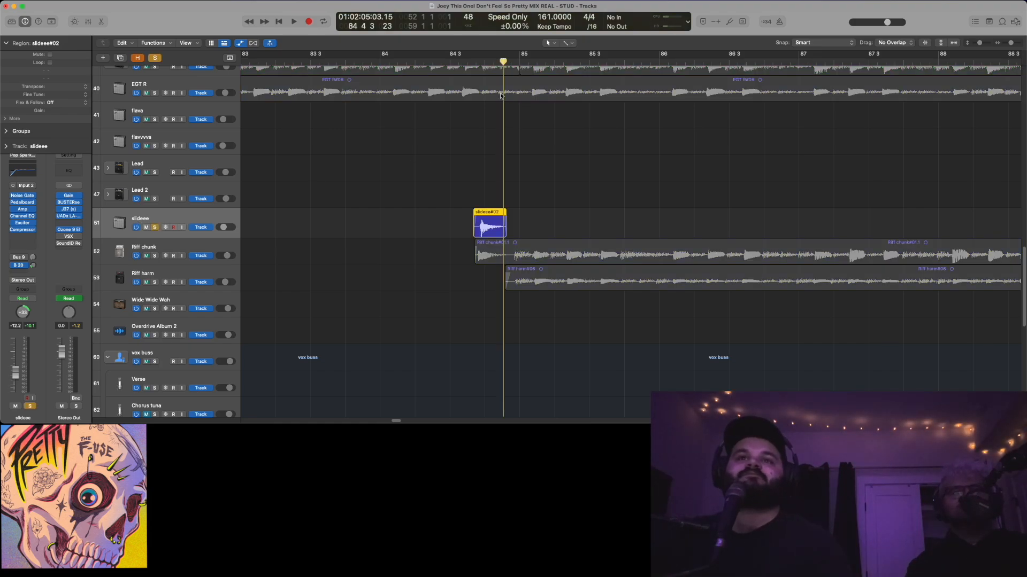
{"action": "left_click", "coordinate": [459, 61]}
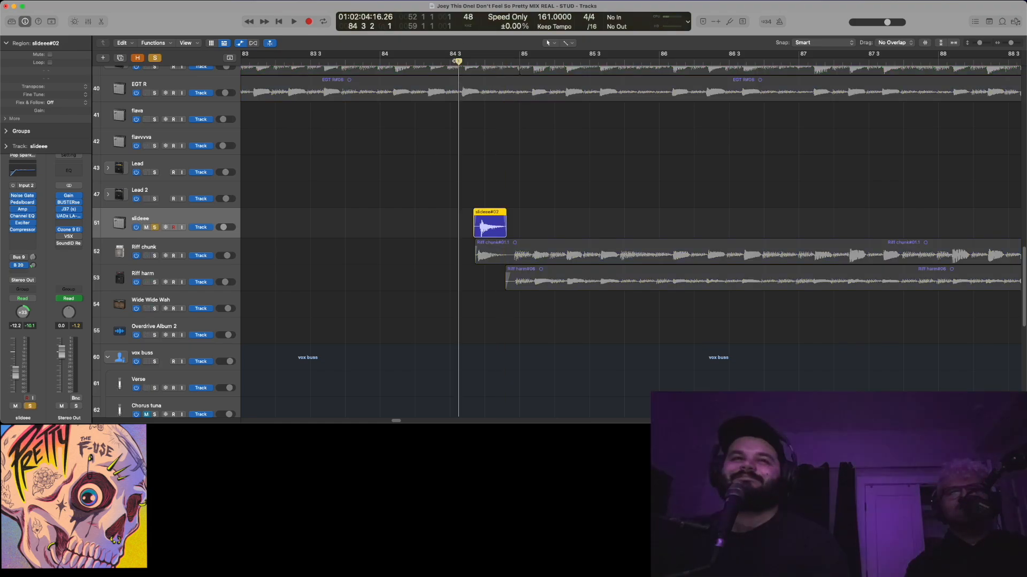
{"action": "left_click", "coordinate": [456, 61]}
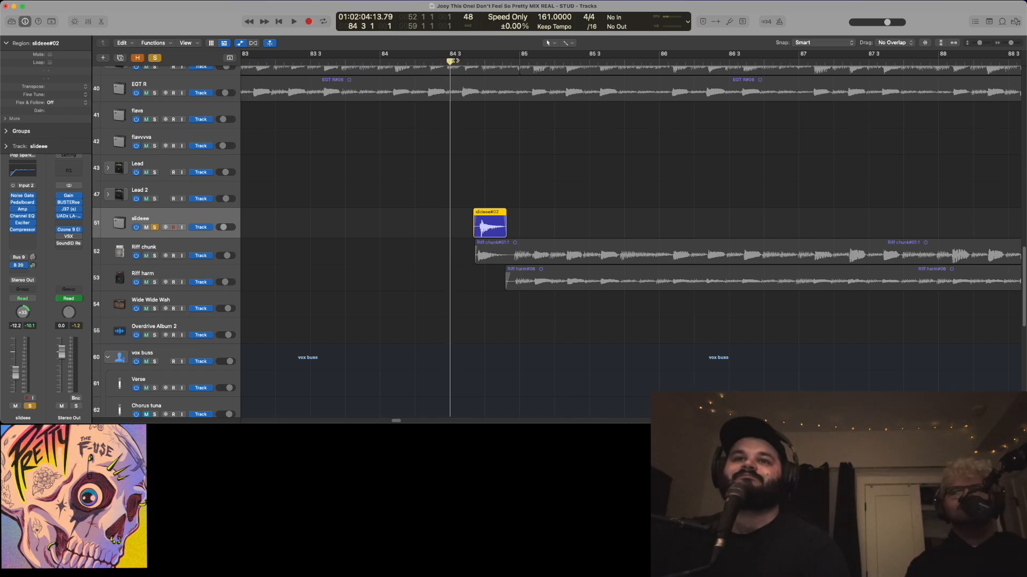
{"action": "key", "text": "space"}
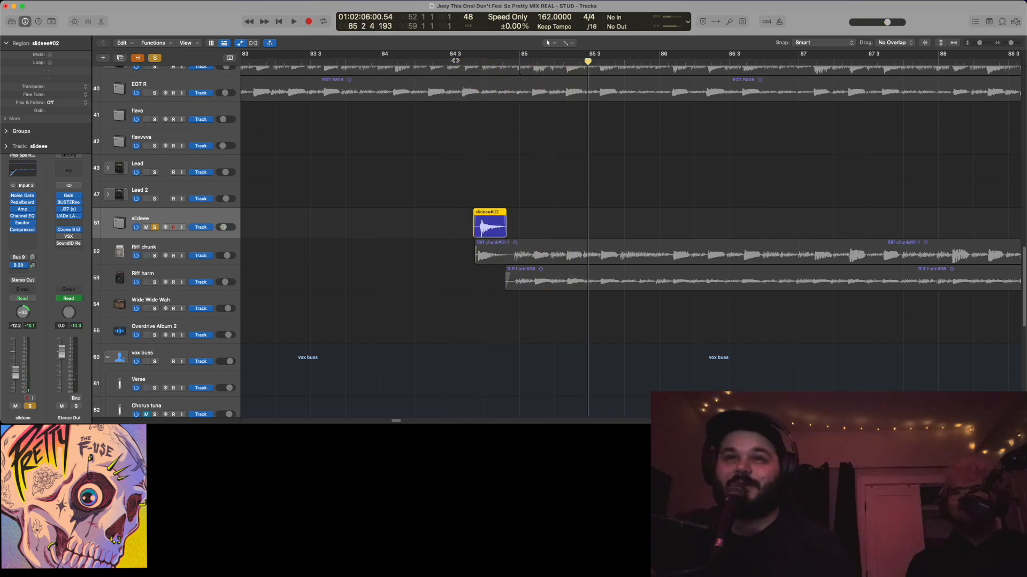
{"action": "left_click", "coordinate": [155, 228]}
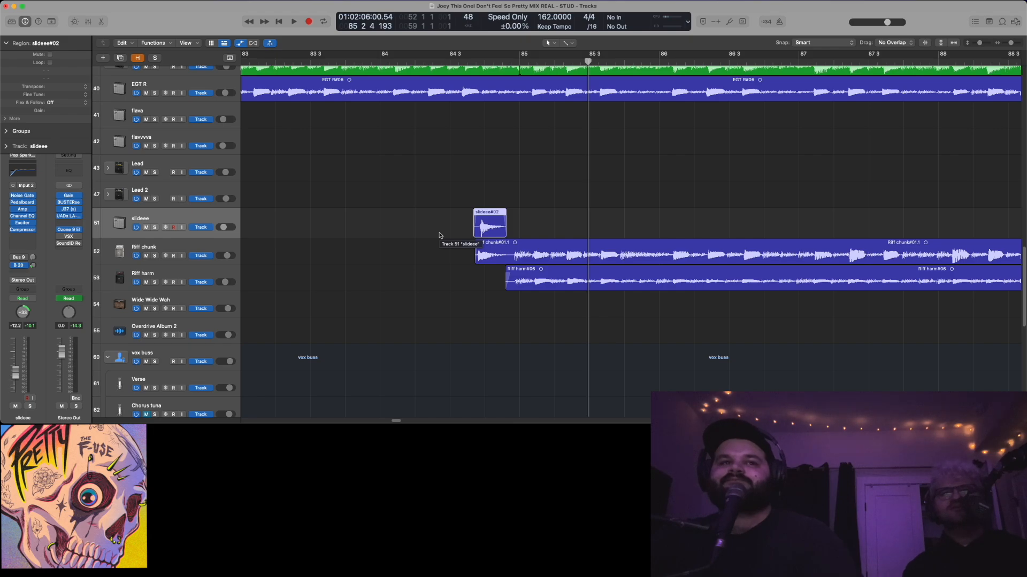
Solo slideee again, replay its region from just after bar 84 beat 3, and remove the solo
{"action": "key", "text": "s"}
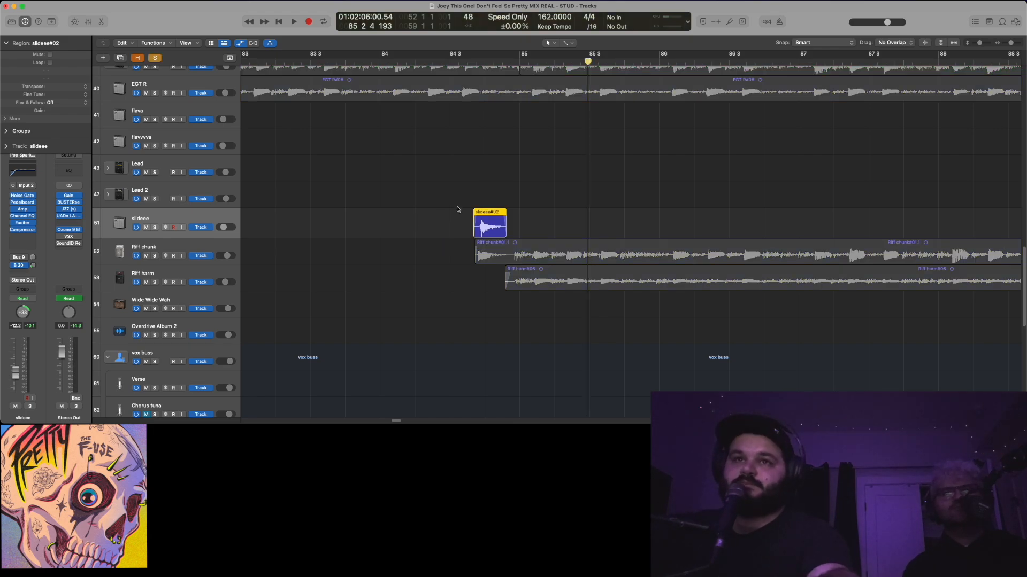
{"action": "left_click", "coordinate": [460, 60]}
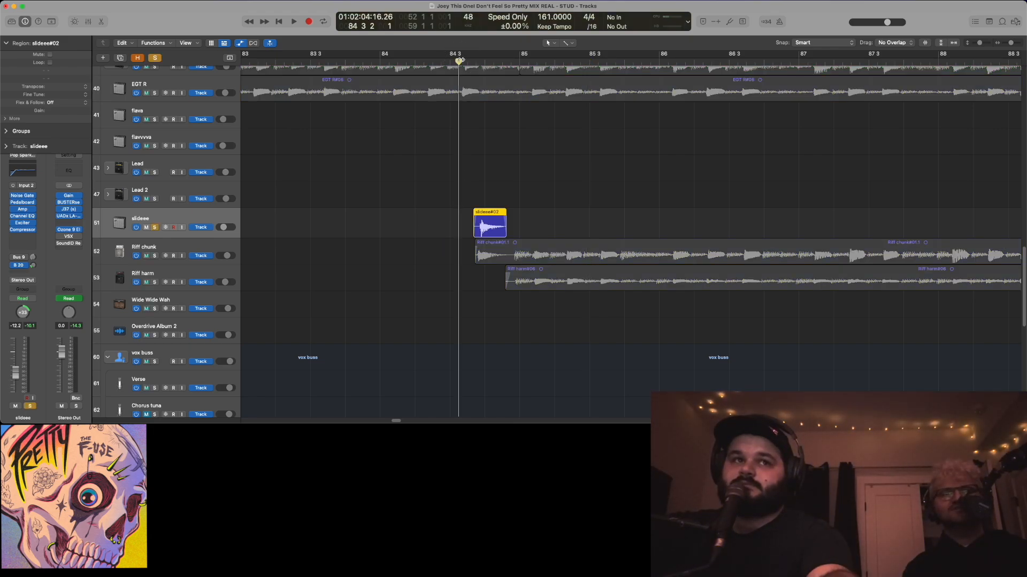
{"action": "key", "text": "space"}
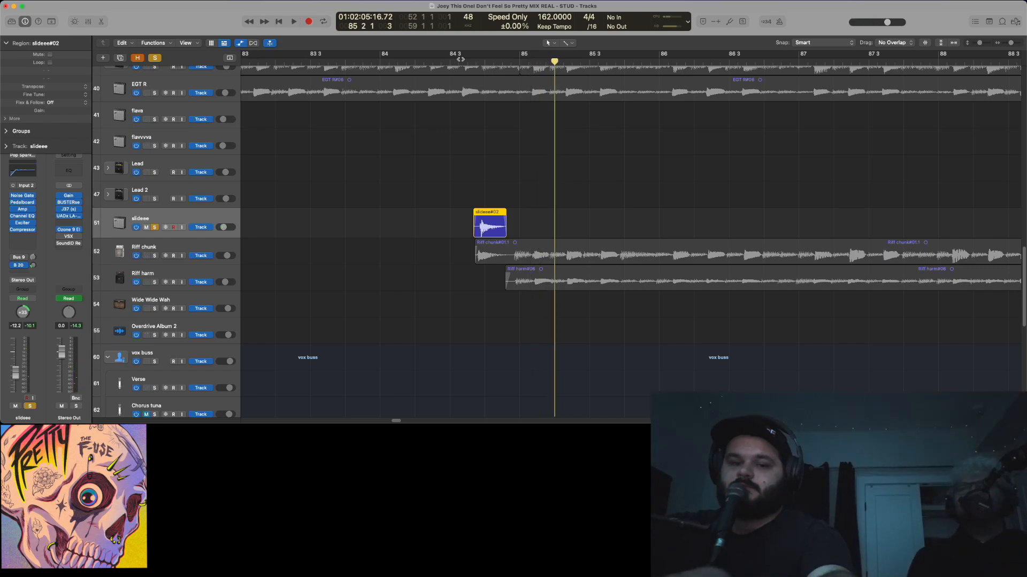
{"action": "key", "text": "s"}
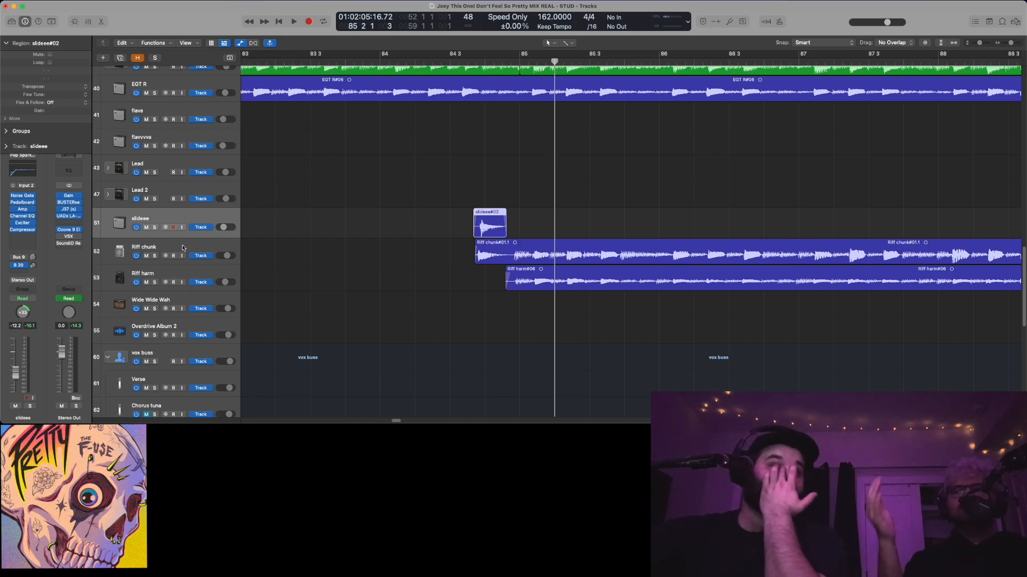
Select and solo the Riff chunk track and place the playhead shortly before its first region, at about bar 84 beat 3
{"action": "left_click", "coordinate": [199, 244]}
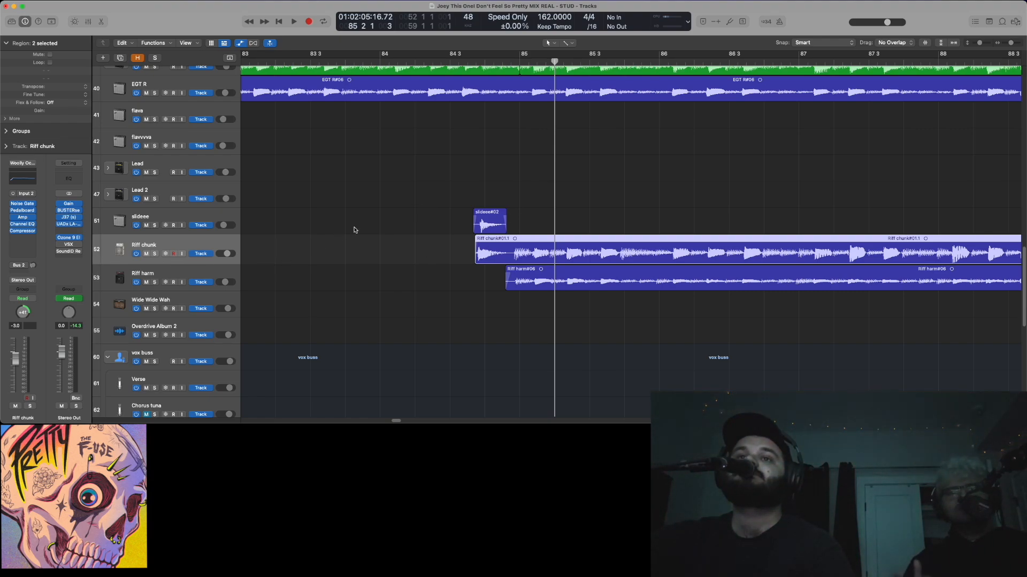
{"action": "left_click", "coordinate": [154, 254]}
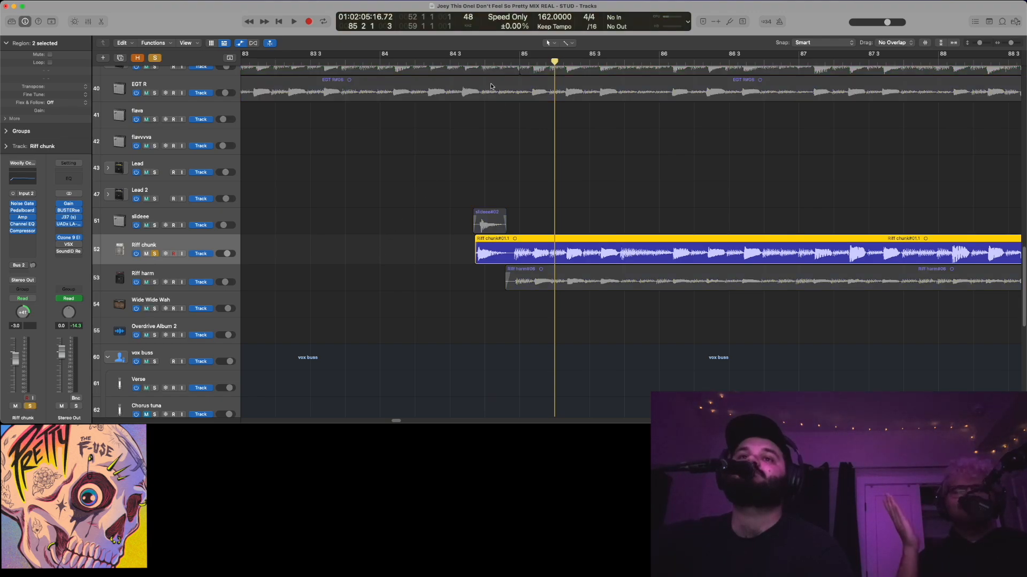
{"action": "left_click", "coordinate": [459, 61]}
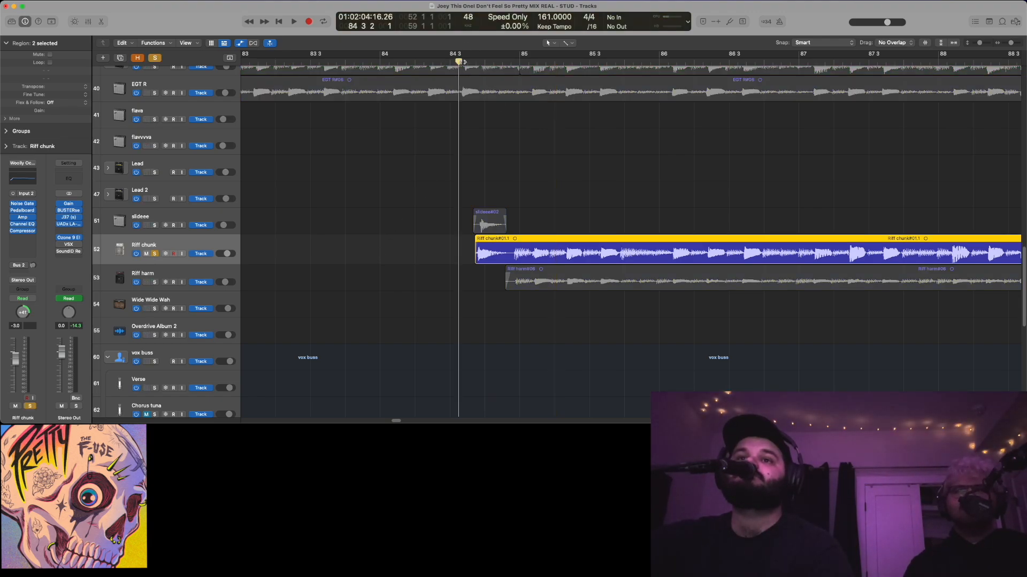
Open the Amp Designer and Pedalboard plug-ins of the Riff chunk track and arrange their windows side by side for viewing
{"action": "left_click", "coordinate": [26, 217]}
{"action": "left_click", "coordinate": [26, 211]}
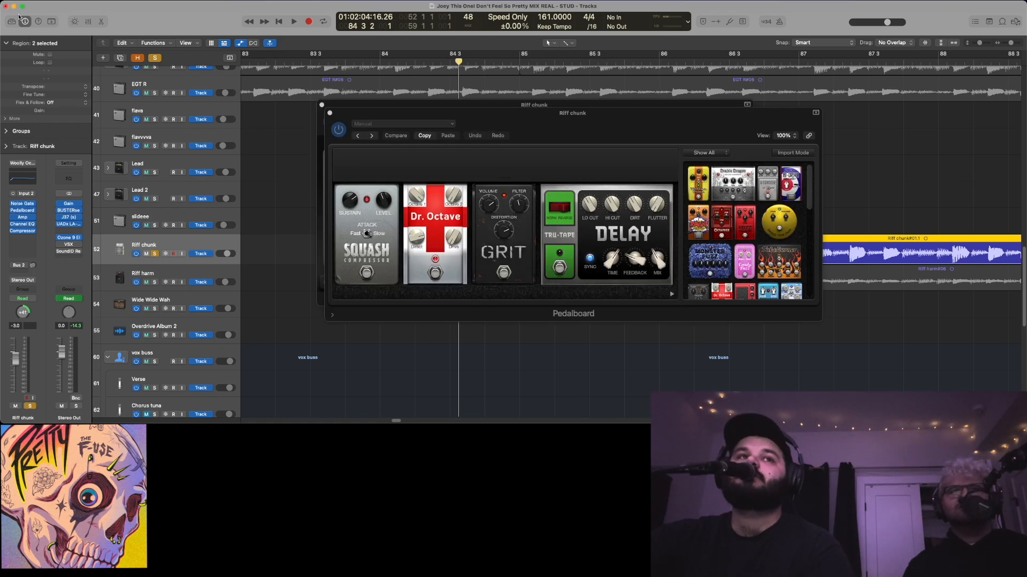
{"action": "left_click_drag", "start_coordinate": [622, 128], "coordinate": [328, 201]}
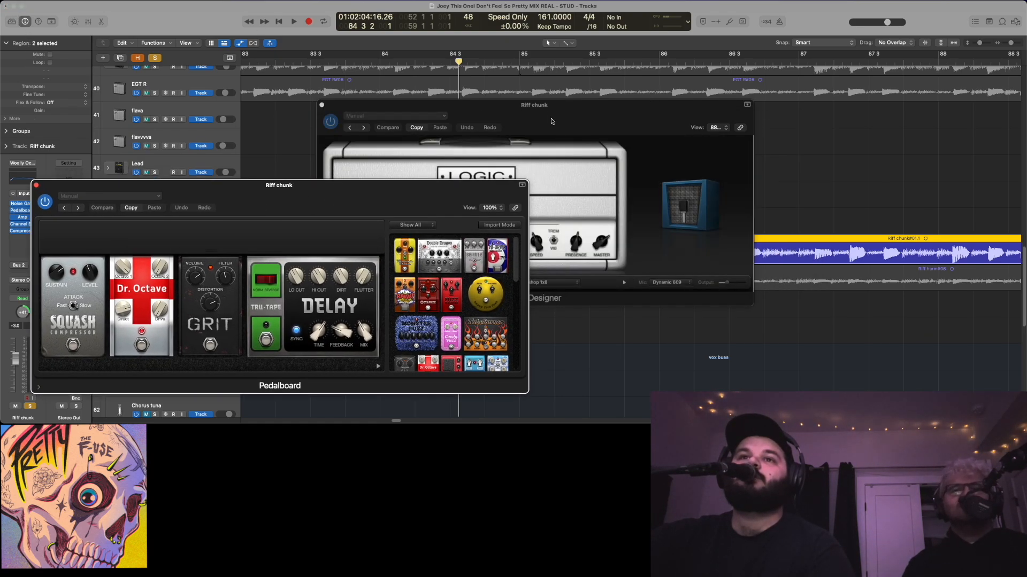
{"action": "left_click_drag", "start_coordinate": [565, 122], "coordinate": [808, 103]}
{"action": "left_click_drag", "start_coordinate": [338, 199], "coordinate": [335, 157]}
{"action": "left_click_drag", "start_coordinate": [711, 106], "coordinate": [702, 192]}
{"action": "left_click_drag", "start_coordinate": [406, 154], "coordinate": [418, 182]}
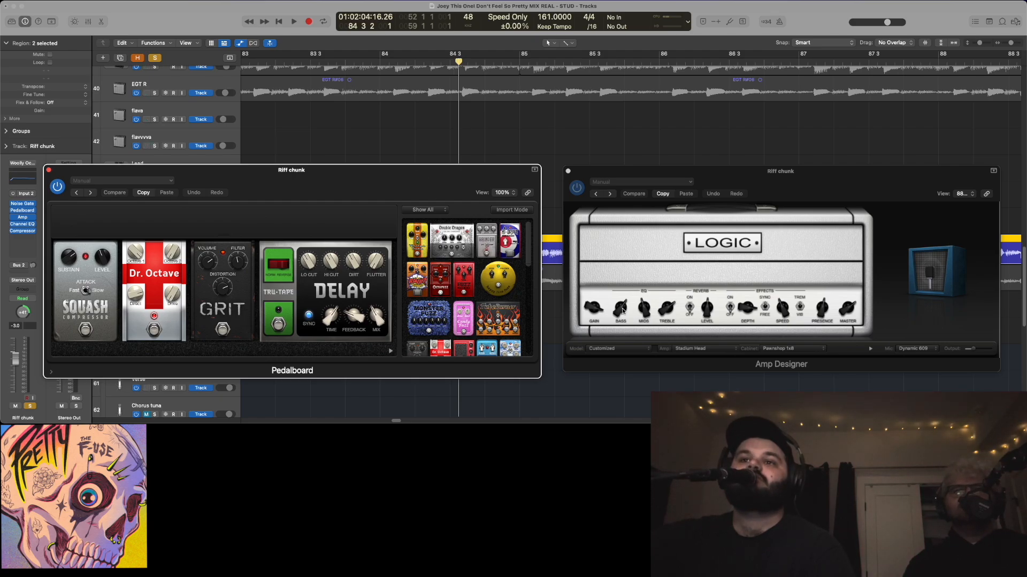
Move both plug-in windows below the Riff chunk regions and play the soloed part from just before its start
{"action": "left_click_drag", "start_coordinate": [408, 176], "coordinate": [386, 299]}
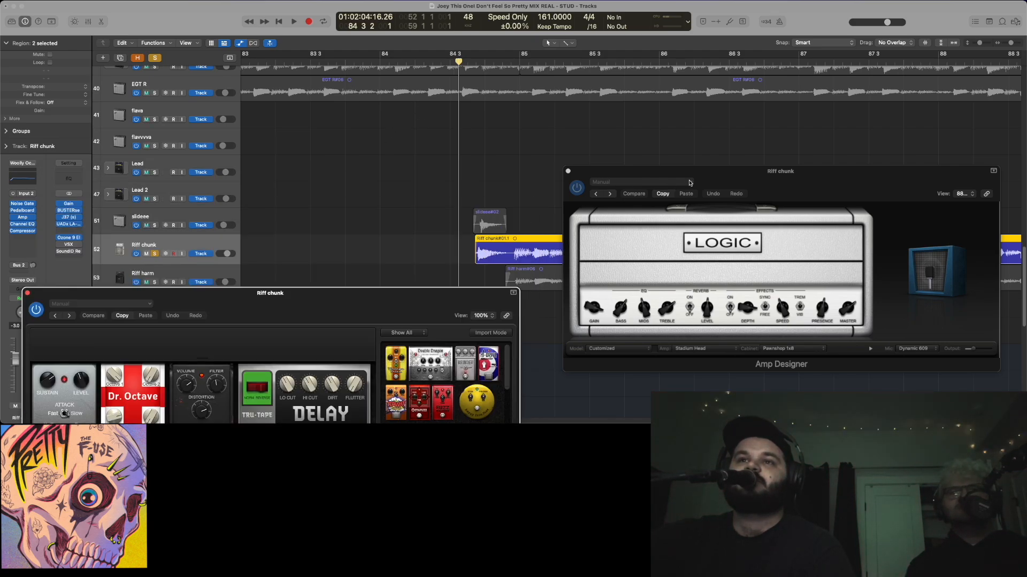
{"action": "left_click_drag", "start_coordinate": [689, 183], "coordinate": [696, 309]}
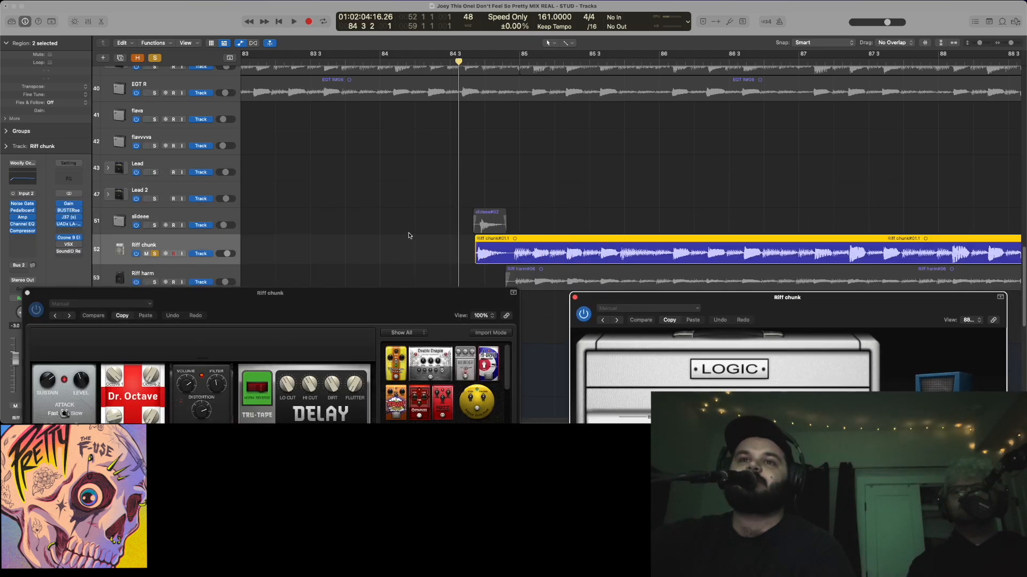
{"action": "left_click", "coordinate": [467, 63]}
{"action": "key", "text": "space"}
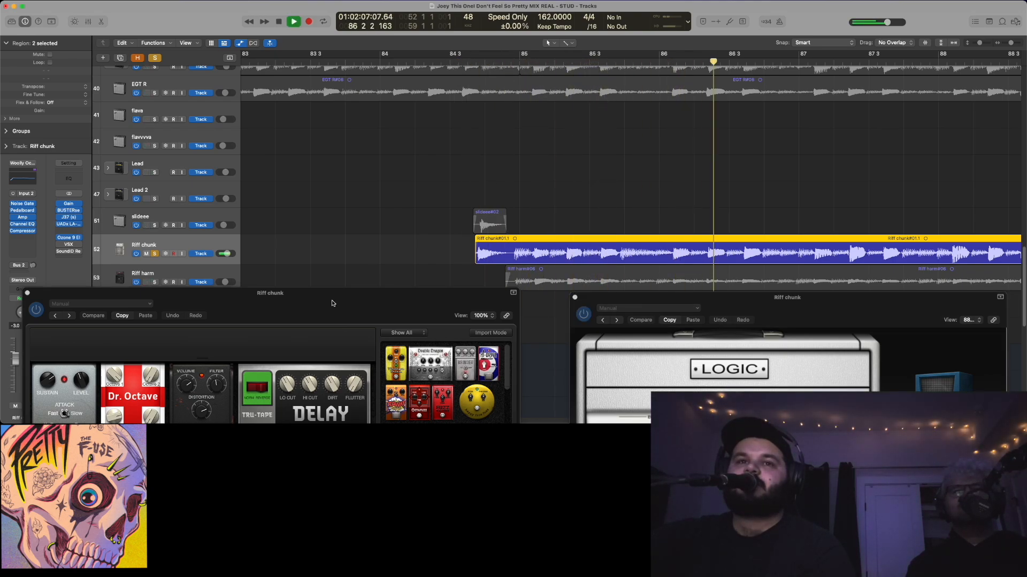
Bring the Pedalboard fully back into view during playback, stop past bar 91, and close the Pedalboard and Amp Designer
{"action": "left_click_drag", "start_coordinate": [331, 303], "coordinate": [366, 165]}
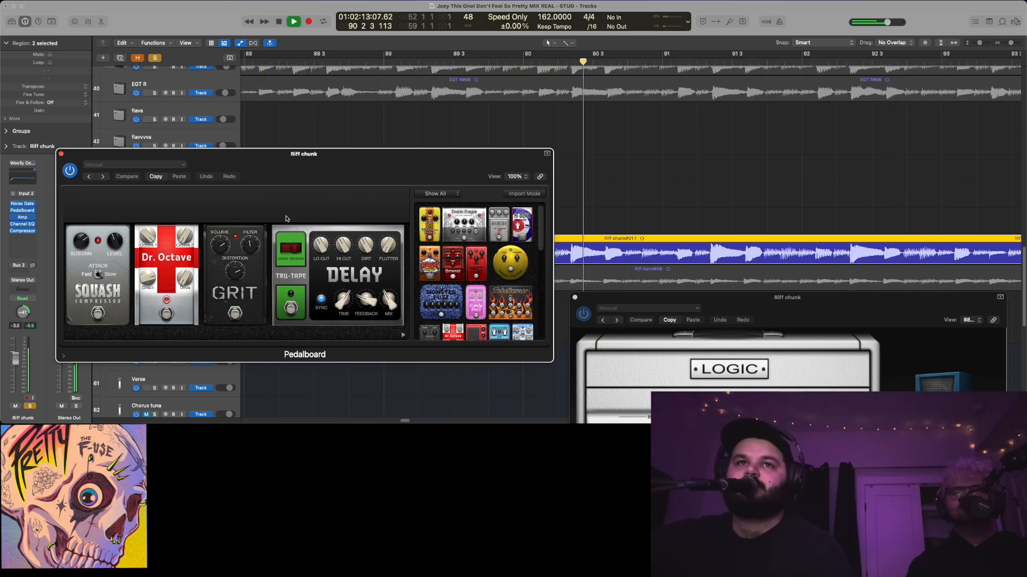
{"action": "left_click", "coordinate": [279, 21]}
{"action": "left_click", "coordinate": [61, 154]}
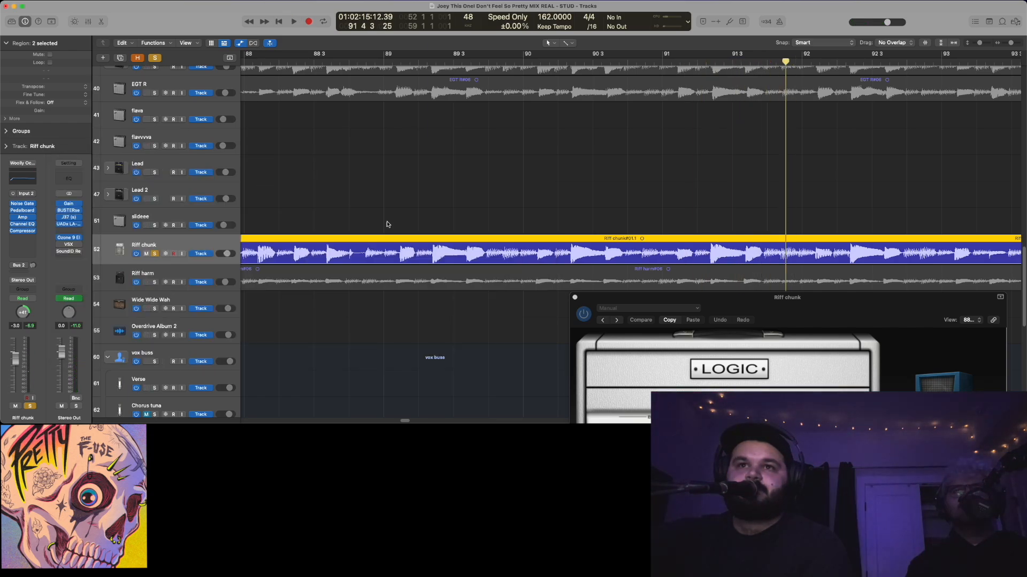
{"action": "left_click", "coordinate": [574, 298]}
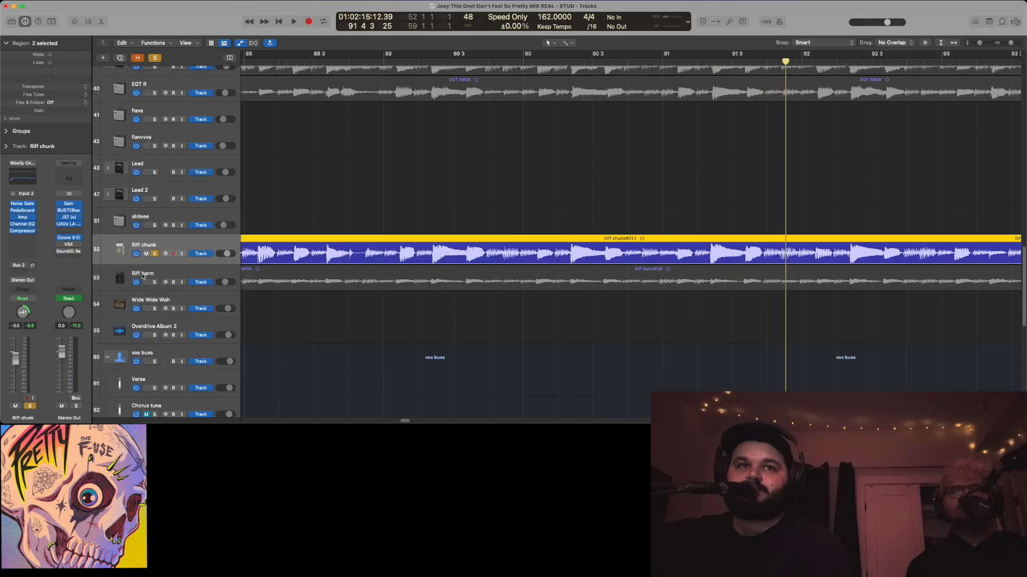
Solo Riff harm together with Riff chunk, play both from about bar 85 to bar 95, and clear all solos
{"action": "left_click", "coordinate": [143, 276]}
{"action": "scroll", "coordinate": [289, 309], "scroll_direction": "left", "scroll_amount": 3}
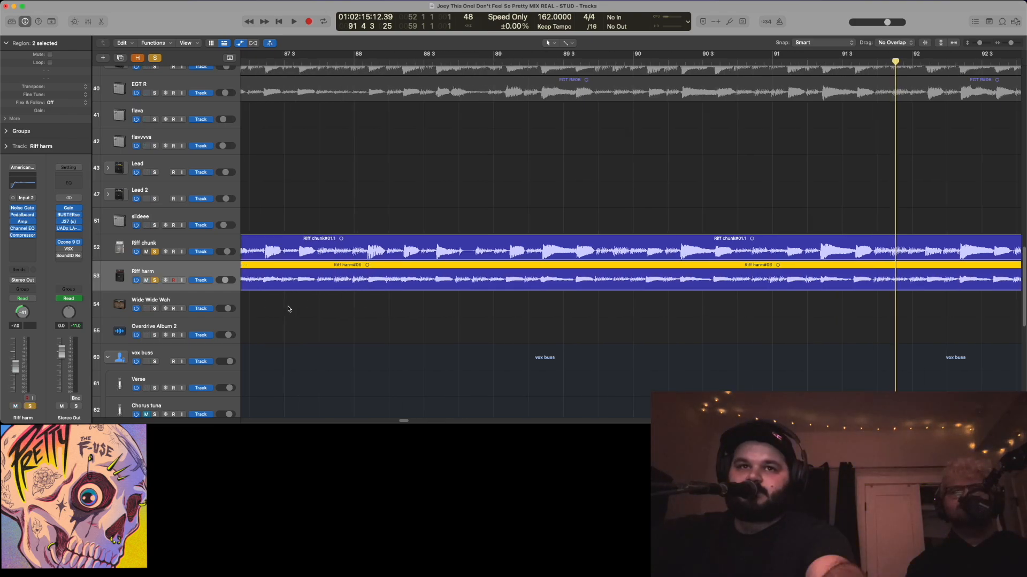
{"action": "scroll", "coordinate": [288, 309], "scroll_direction": "left", "scroll_amount": 5}
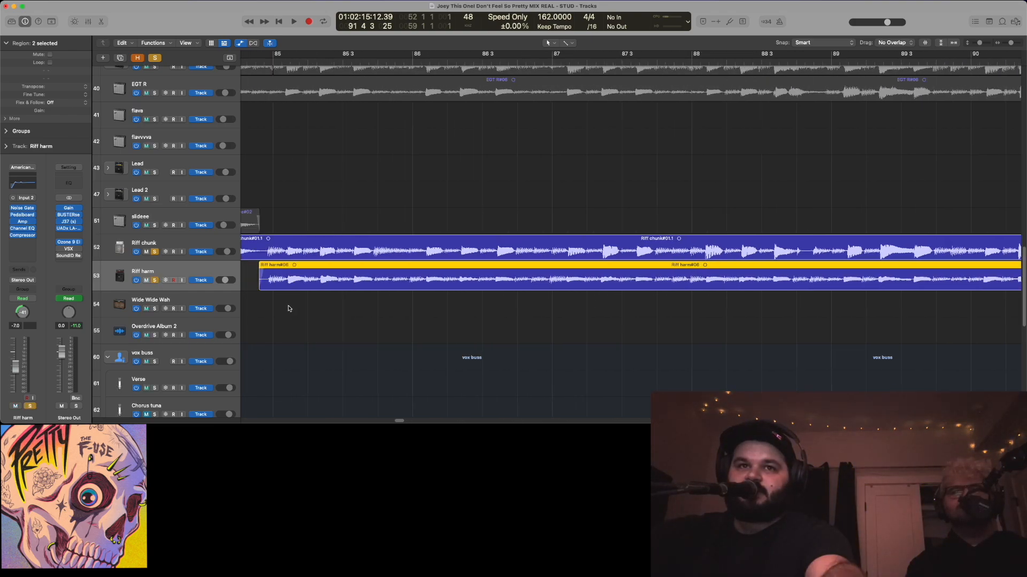
{"action": "left_click", "coordinate": [278, 61]}
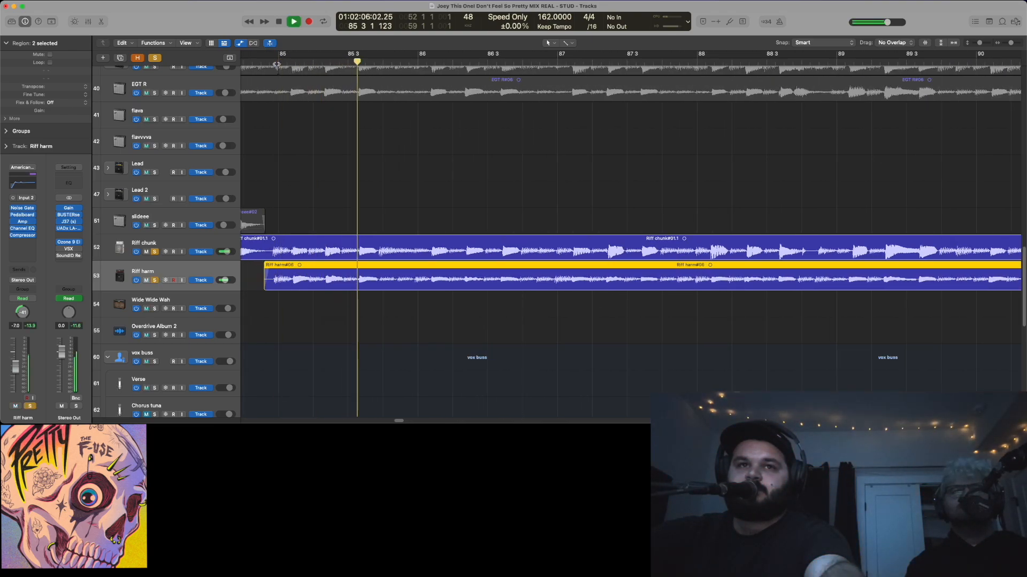
{"action": "scroll", "coordinate": [522, 359], "scroll_direction": "down", "scroll_amount": 5}
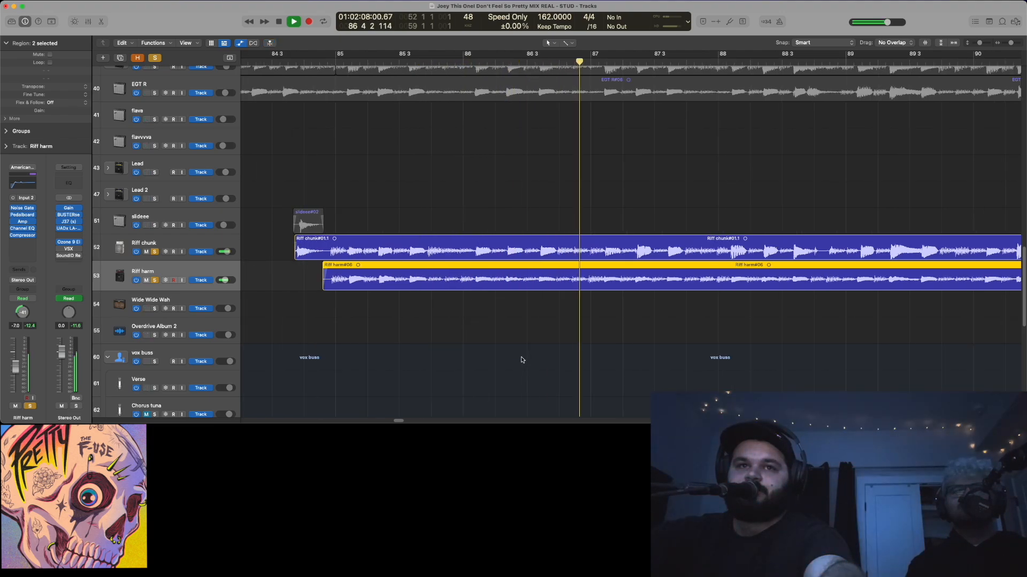
{"action": "scroll", "coordinate": [521, 360], "scroll_direction": "right", "scroll_amount": 5}
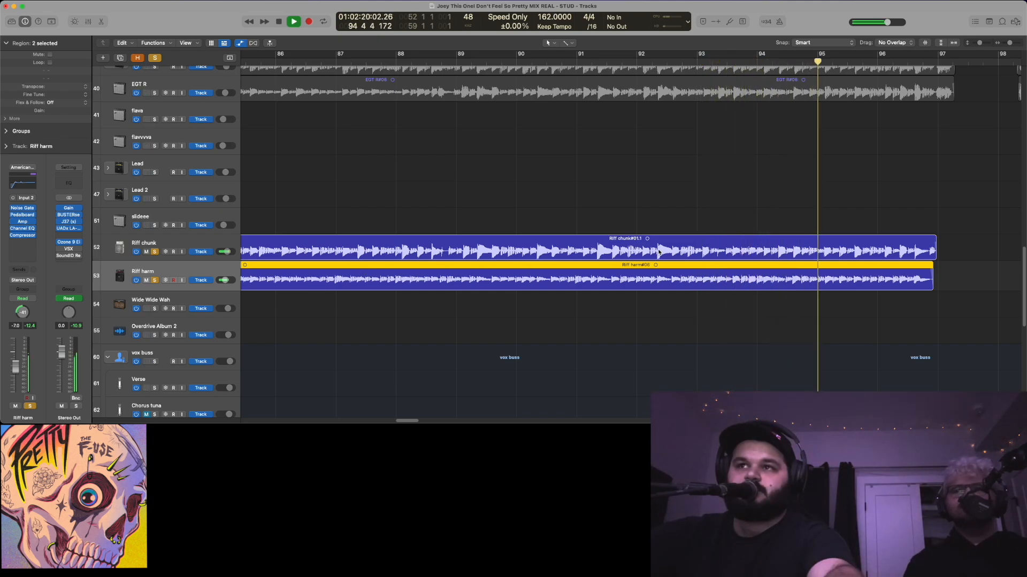
{"action": "key", "text": "space"}
{"action": "left_click", "coordinate": [154, 57]}
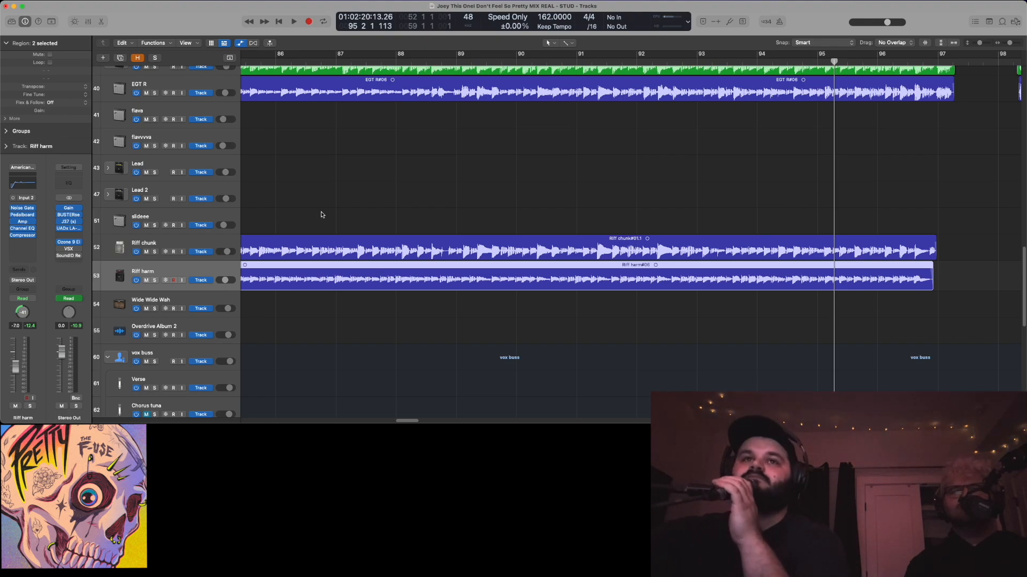
Solo all tracks from Bass-2.4 down to Riff harm, including both EGT guitars and the lead tracks
{"action": "scroll", "coordinate": [350, 217], "scroll_direction": "up", "scroll_amount": 3}
{"action": "scroll", "coordinate": [349, 223], "scroll_direction": "down", "scroll_amount": 2}
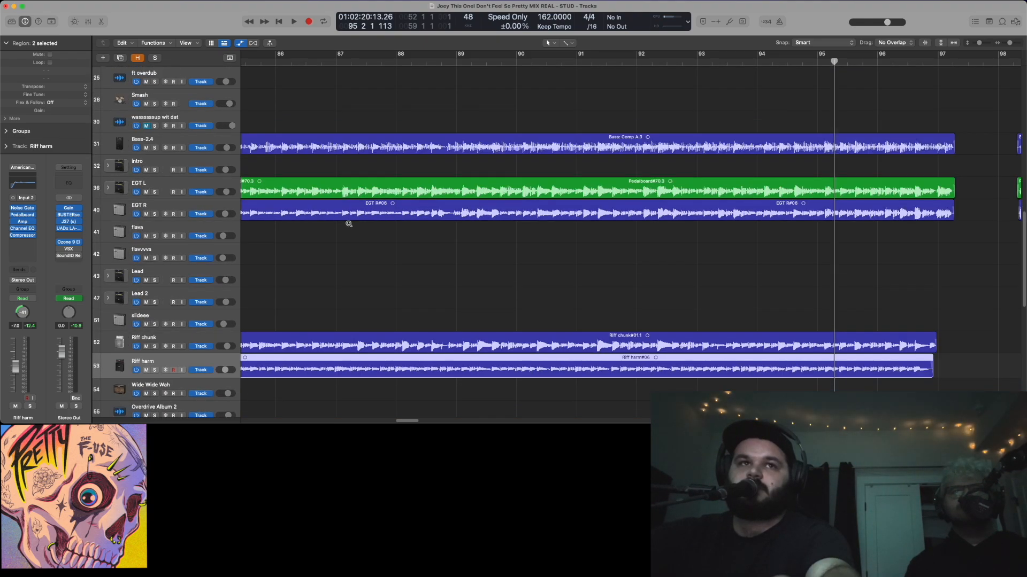
{"action": "left_click_drag", "start_coordinate": [155, 148], "coordinate": [177, 366]}
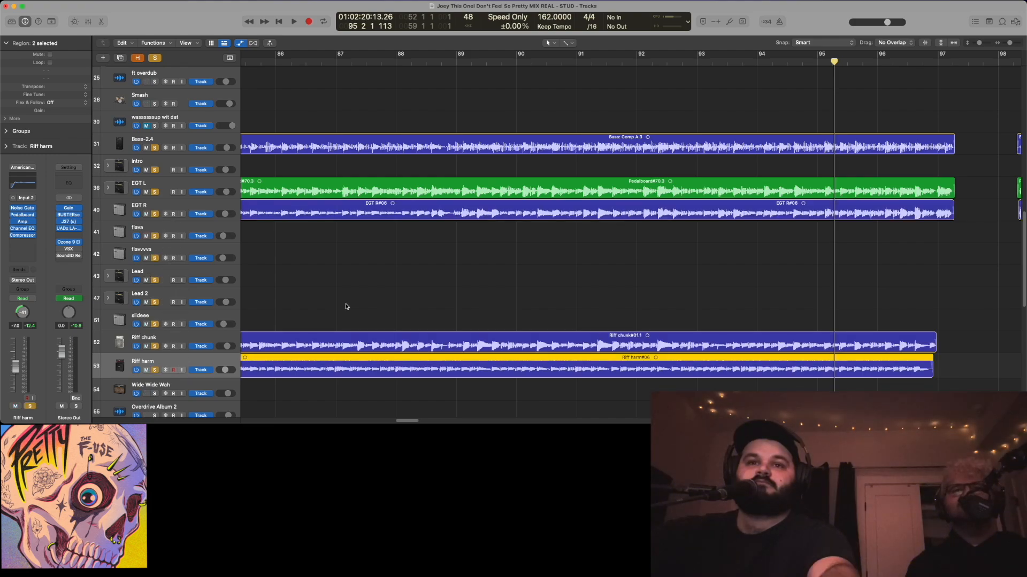
Take Riff chunk and Riff harm out of the solo and play the remaining soloed tracks from just before bar 85 to about bar 90
{"action": "scroll", "coordinate": [244, 342], "scroll_direction": "left", "scroll_amount": 3}
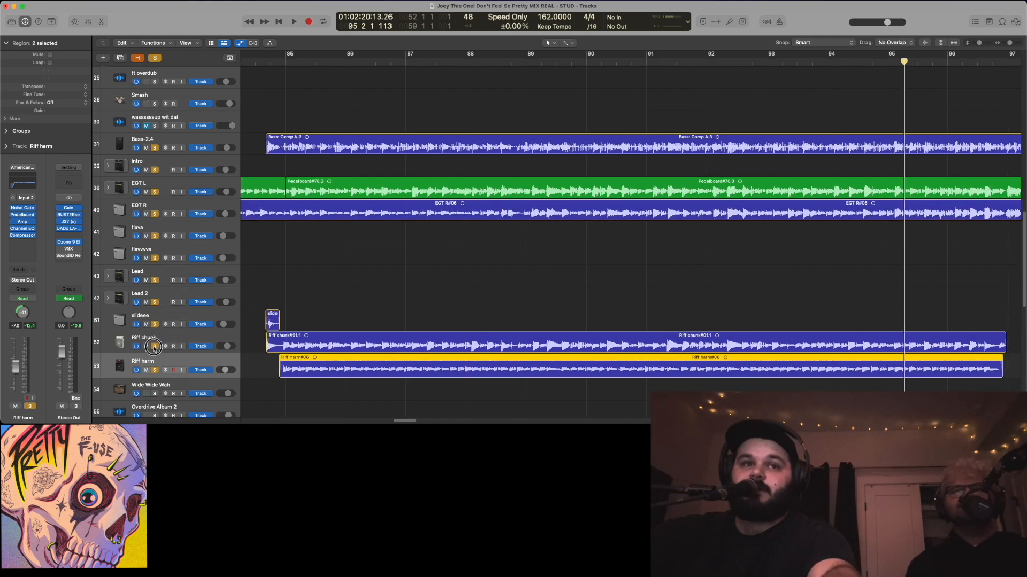
{"action": "left_click_drag", "start_coordinate": [154, 348], "coordinate": [154, 365]}
{"action": "left_click", "coordinate": [276, 62]}
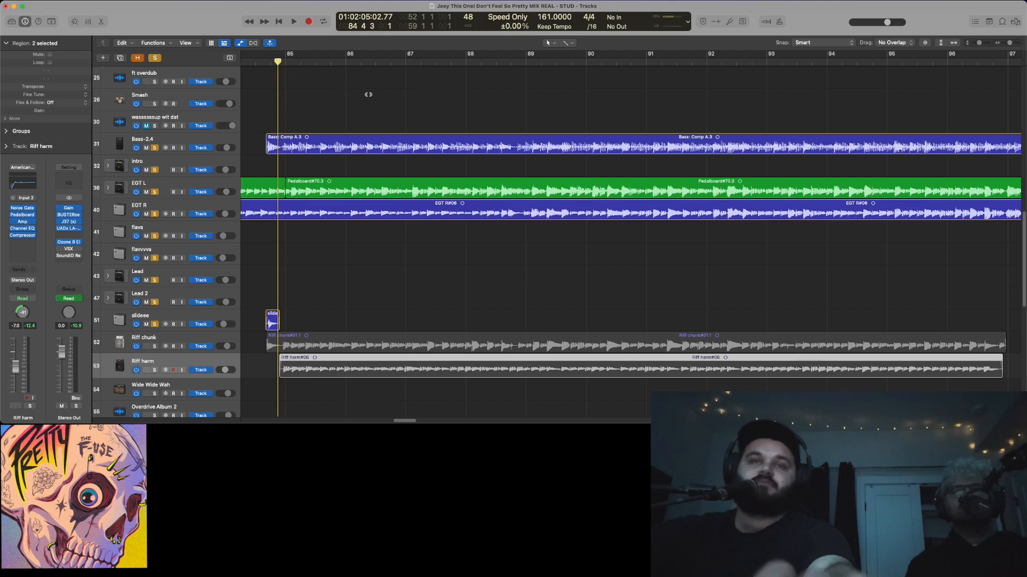
{"action": "key", "text": "space"}
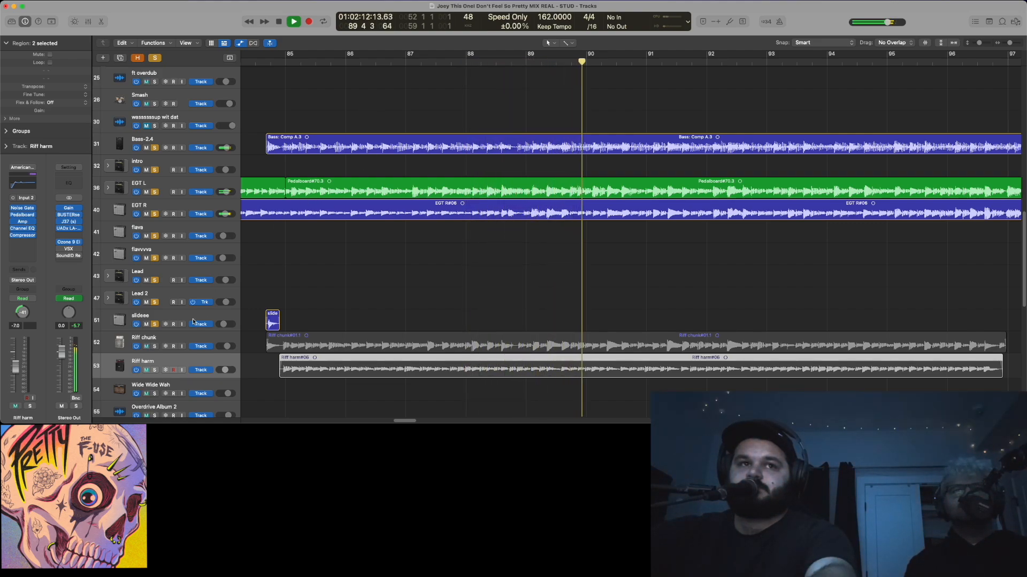
{"action": "key", "text": "space"}
Solo Riff chunk and Riff harm again and play the bass and guitars with them from before bar 85 to past bar 90
{"action": "left_click", "coordinate": [154, 347]}
{"action": "left_click", "coordinate": [154, 370]}
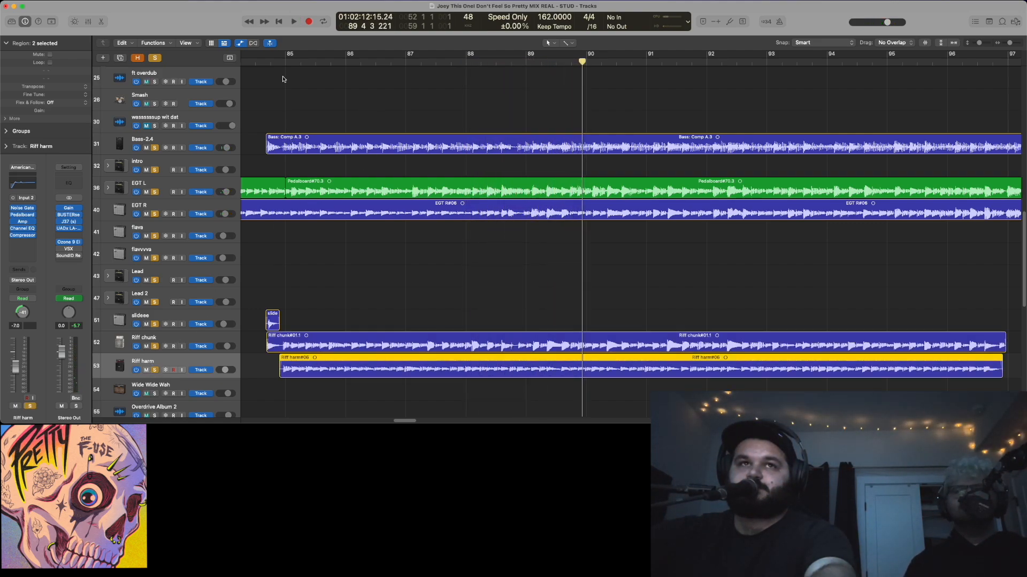
{"action": "left_click", "coordinate": [262, 62]}
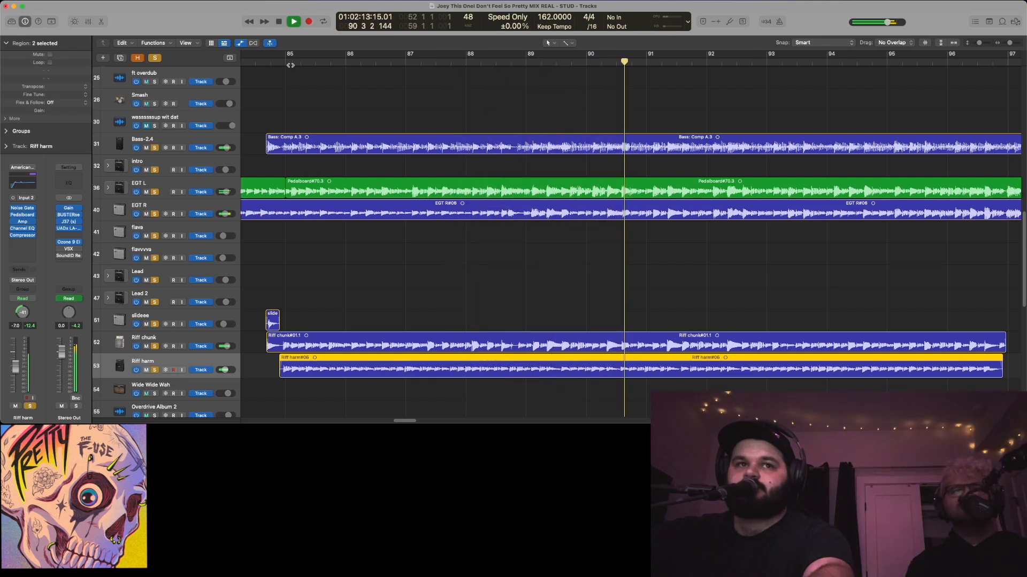
{"action": "key", "text": "space"}
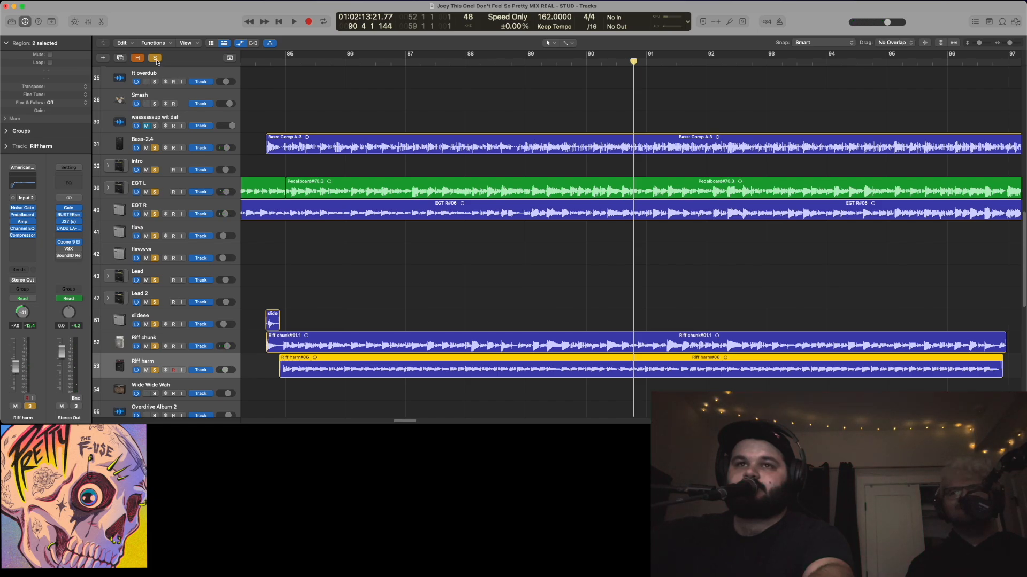
Clear all solos and look along the timeline for the remaining Lead and Lead 2 guitar regions
{"action": "left_click", "coordinate": [155, 58]}
{"action": "scroll", "coordinate": [395, 231], "scroll_direction": "down", "scroll_amount": 8}
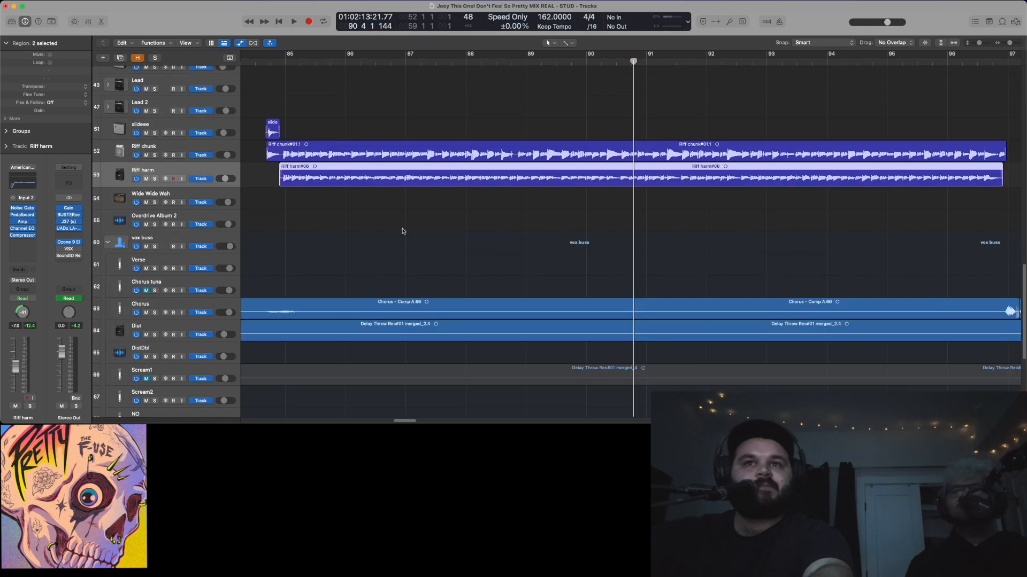
{"action": "scroll", "coordinate": [402, 231], "scroll_direction": "up", "scroll_amount": 4}
{"action": "key", "text": "super+Left"}
{"action": "key", "text": "super+Left"}
{"action": "key", "text": "super+Left"}
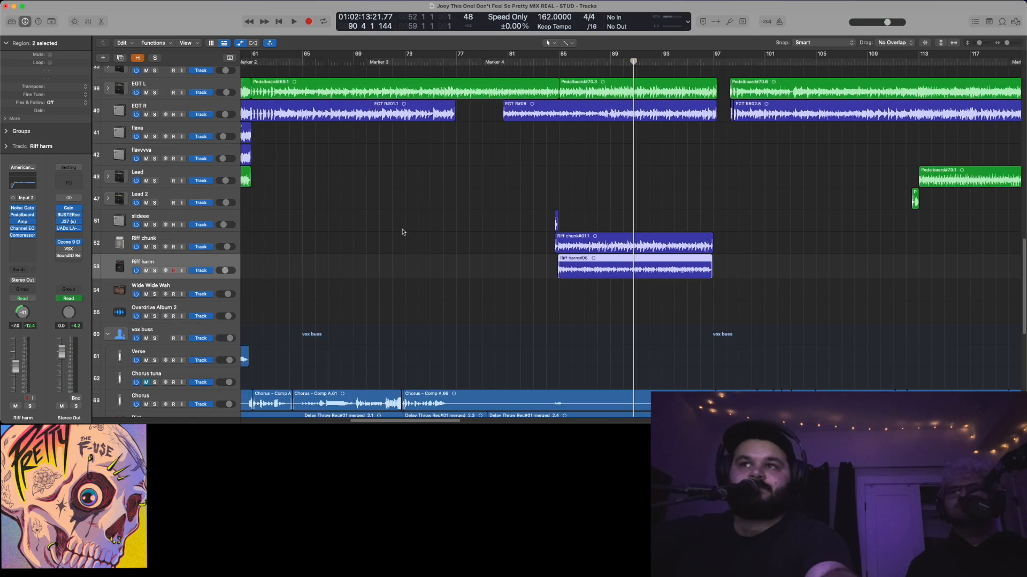
{"action": "key", "text": "super+Left"}
{"action": "key", "text": "super+Left"}
{"action": "key", "text": "super+Left"}
{"action": "key", "text": "super+Left"}
{"action": "key", "text": "super+Left"}
{"action": "key", "text": "super+Left"}
{"action": "key", "text": "super+Right"}
{"action": "key", "text": "super+Right"}
{"action": "key", "text": "super+Right"}
{"action": "key", "text": "super+Right"}
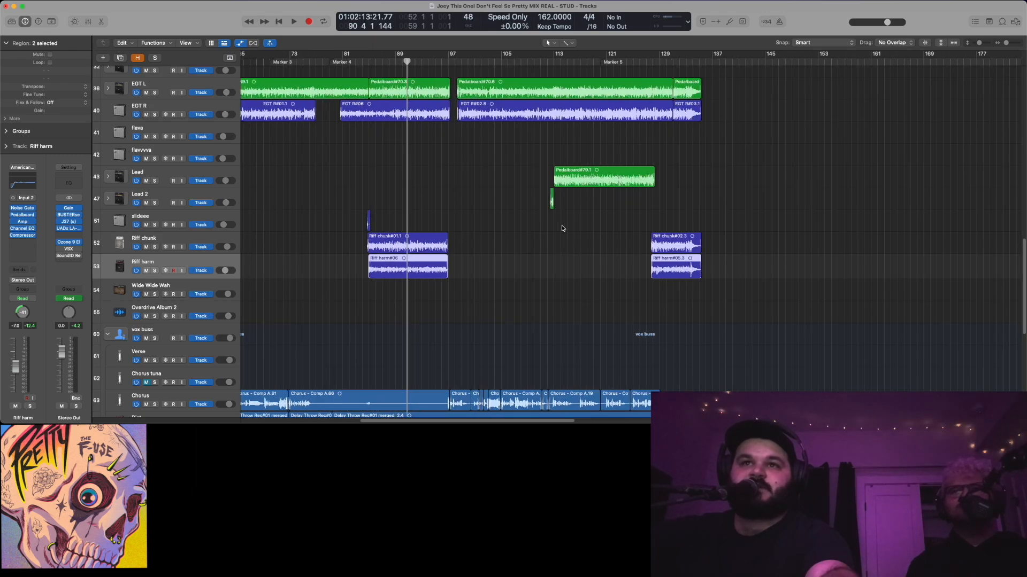
Place the playhead just before the short Lead 2 region, at about bar 112
{"action": "left_click", "coordinate": [574, 201]}
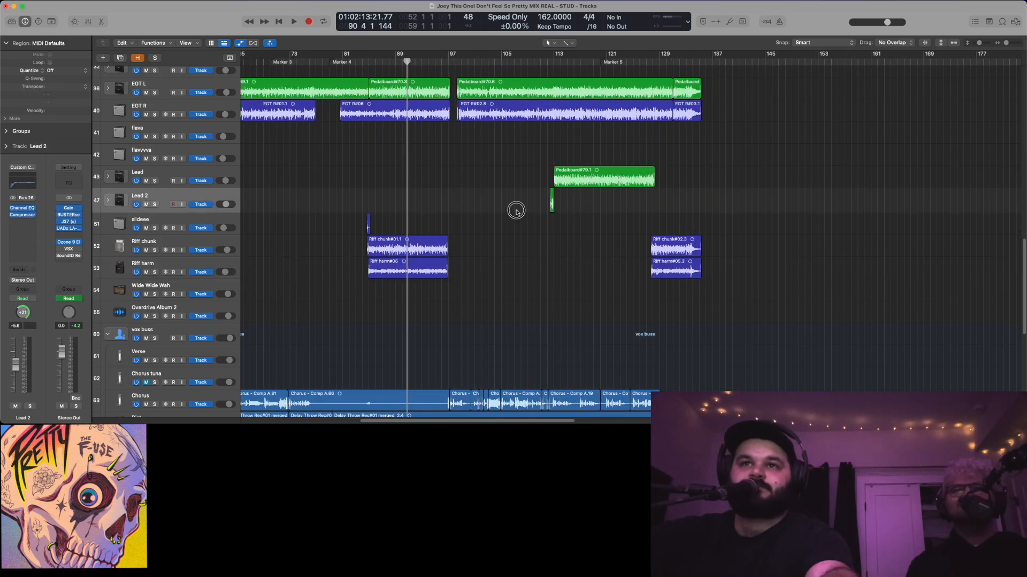
{"action": "left_click_drag", "start_coordinate": [516, 211], "coordinate": [576, 159]}
{"action": "left_click", "coordinate": [552, 57]}
{"action": "left_click", "coordinate": [527, 156]}
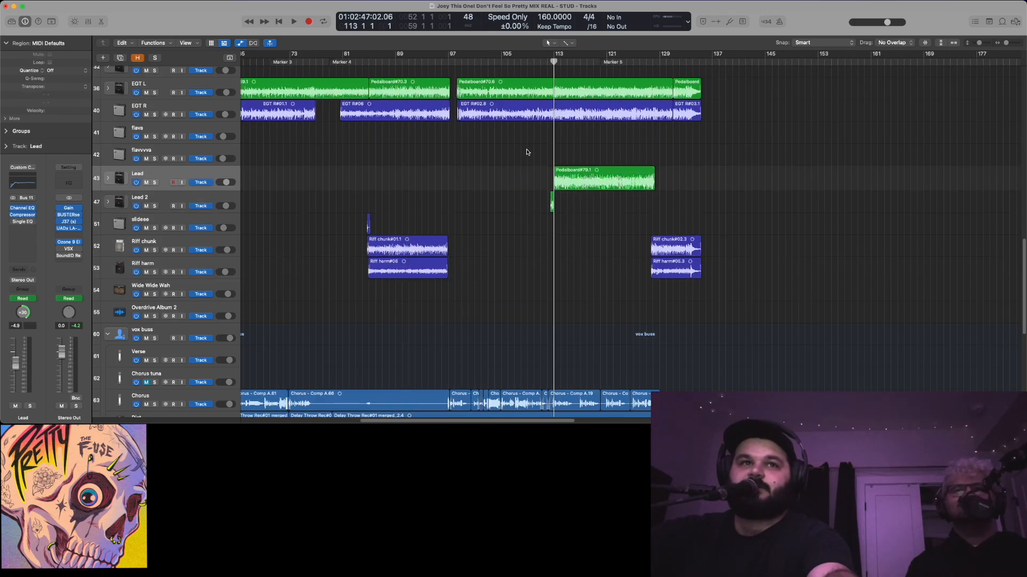
{"action": "key", "text": "super+Right"}
{"action": "key", "text": "super+Right"}
{"action": "key", "text": "super+Right"}
{"action": "key", "text": "super+Right"}
{"action": "key", "text": "super+Right"}
{"action": "left_click", "coordinate": [436, 64]}
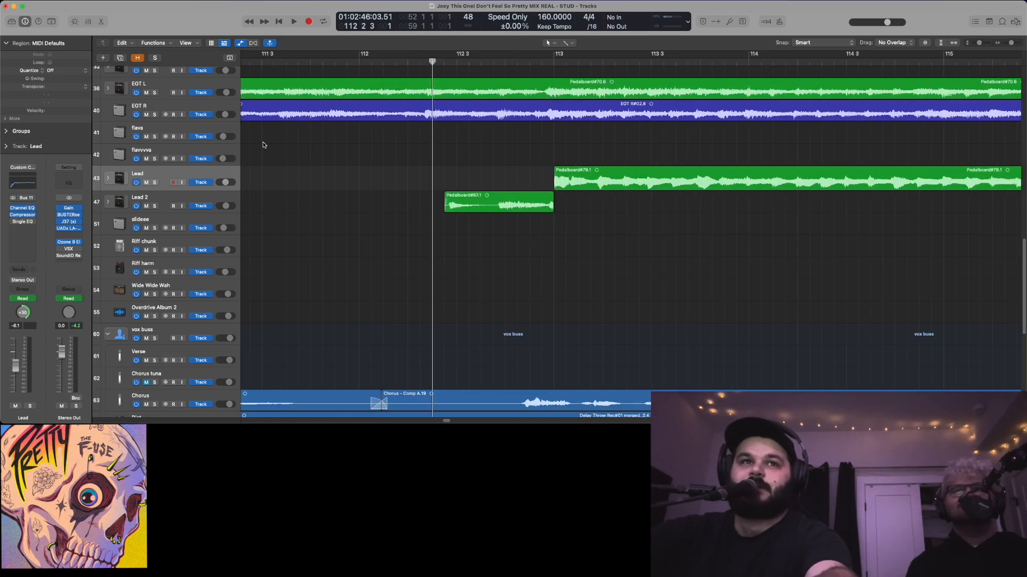
Solo Lead 2, play its short region to just past bar 113, and clear the solo
{"action": "left_click", "coordinate": [198, 198]}
{"action": "key", "text": "s"}
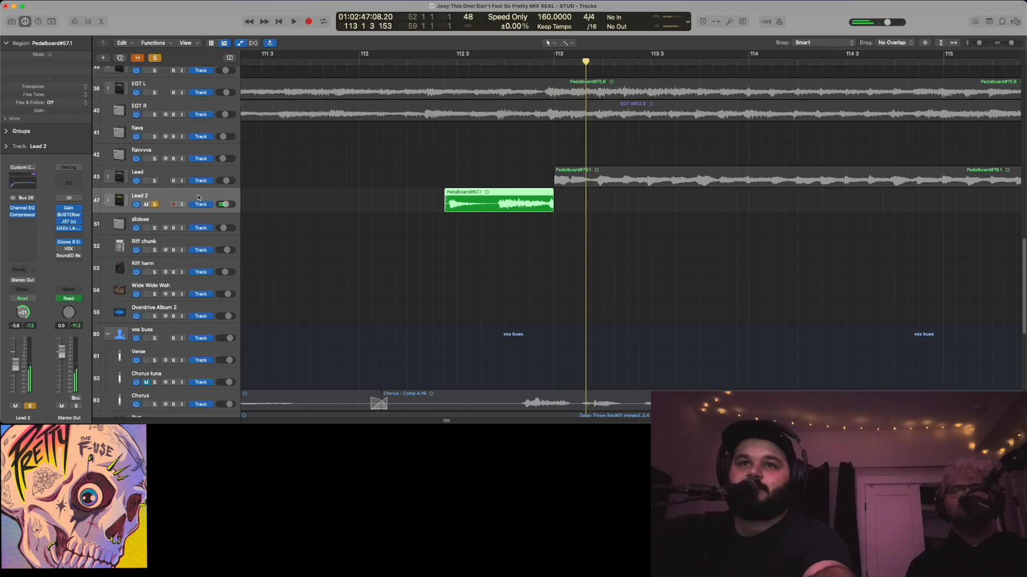
{"action": "key", "text": "space"}
{"action": "key", "text": "s"}
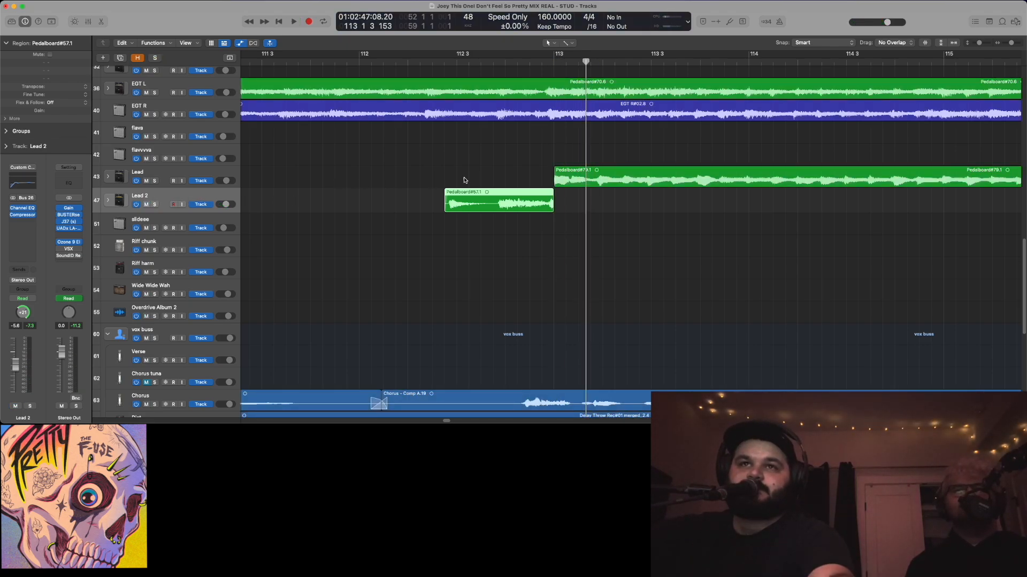
Solo Lead and Lead 2 together, play them from bar 112 to about bar 127, and clear the solos
{"action": "scroll", "coordinate": [464, 180], "scroll_direction": "down", "scroll_amount": 10}
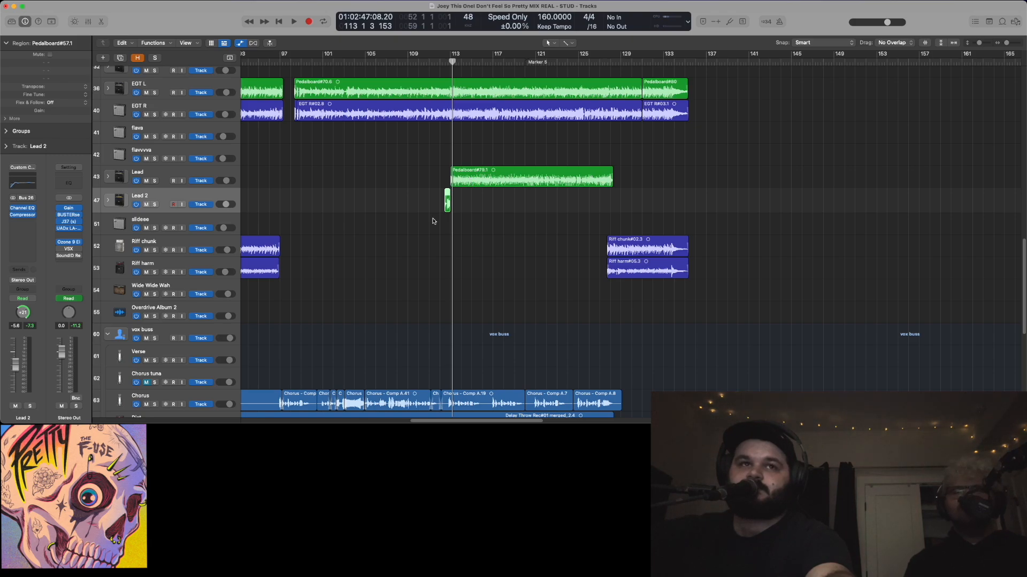
{"action": "scroll", "coordinate": [433, 222], "scroll_direction": "left", "scroll_amount": 3}
{"action": "scroll", "coordinate": [433, 226], "scroll_direction": "right", "scroll_amount": 7}
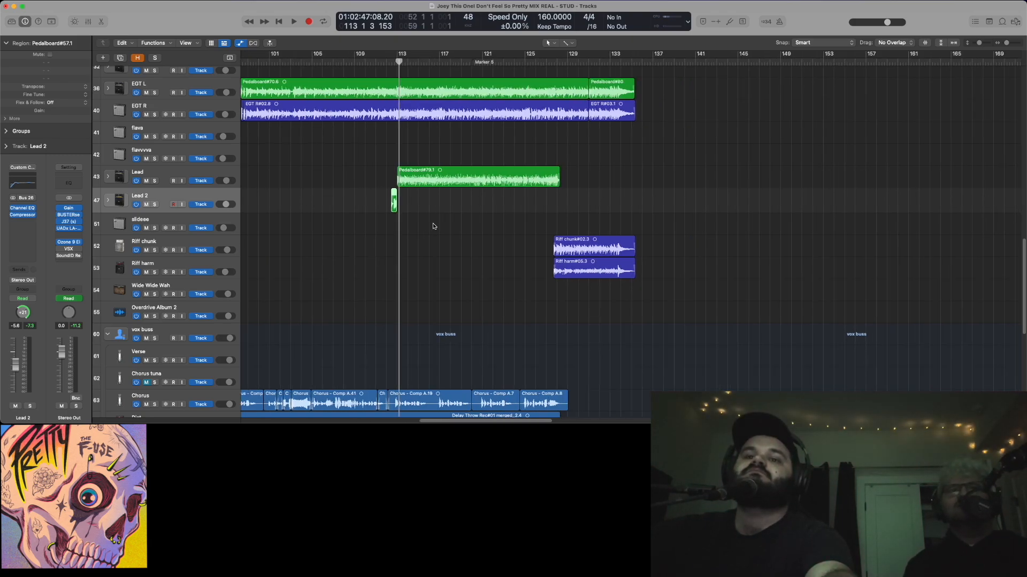
{"action": "scroll", "coordinate": [433, 226], "scroll_direction": "left", "scroll_amount": 10}
{"action": "scroll", "coordinate": [434, 226], "scroll_direction": "down", "scroll_amount": 8}
{"action": "scroll", "coordinate": [499, 230], "scroll_direction": "up", "scroll_amount": 5}
{"action": "scroll", "coordinate": [499, 230], "scroll_direction": "up", "scroll_amount": 3}
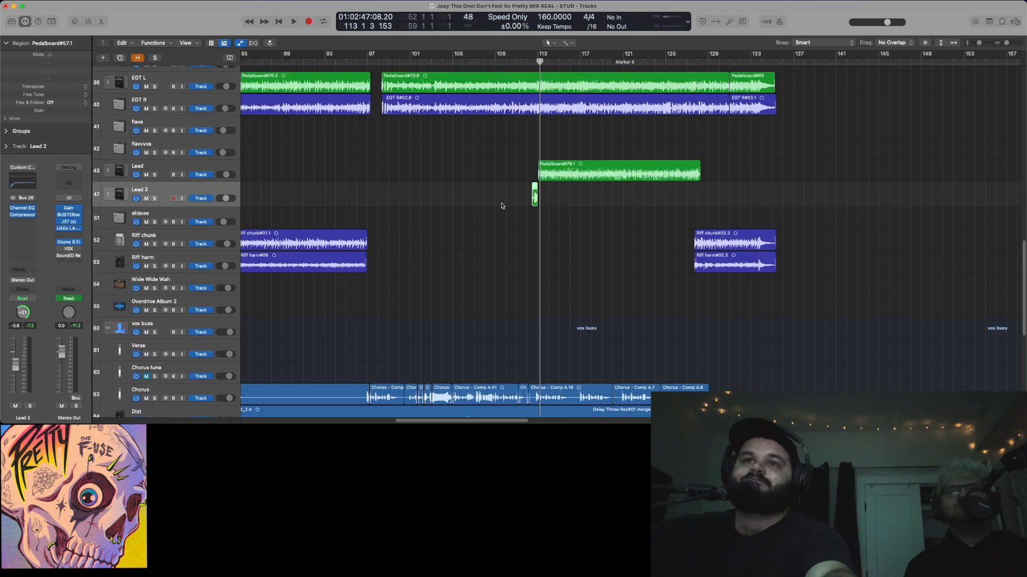
{"action": "left_click", "coordinate": [529, 63]}
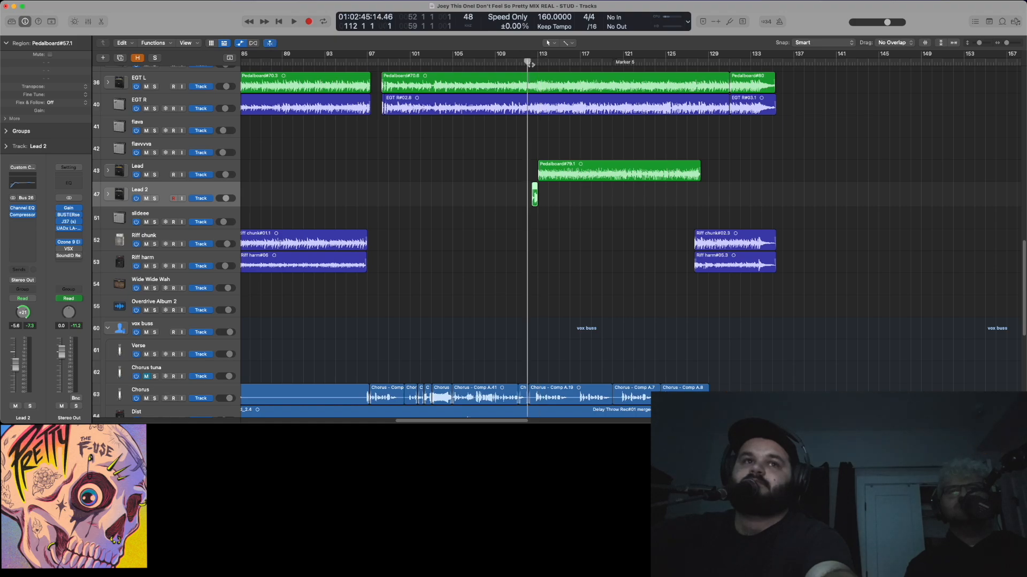
{"action": "left_click", "coordinate": [155, 174]}
{"action": "key", "text": "space"}
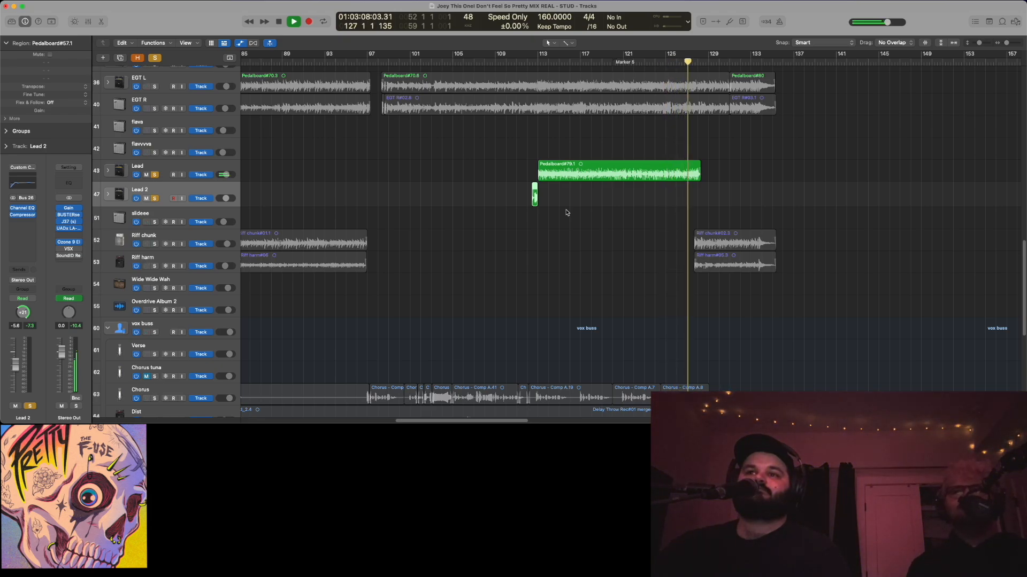
{"action": "key", "text": "space"}
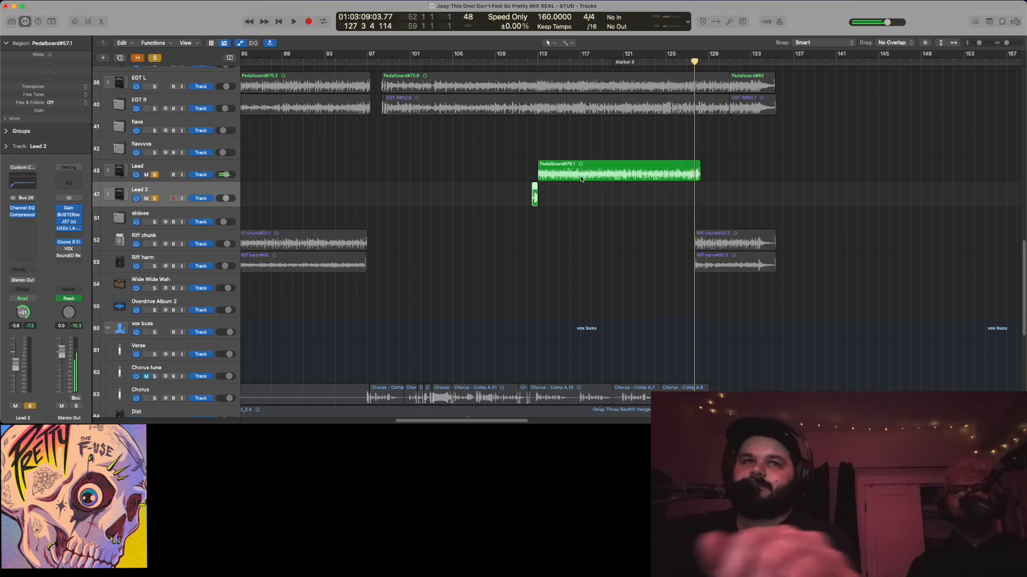
{"action": "left_click", "coordinate": [155, 176]}
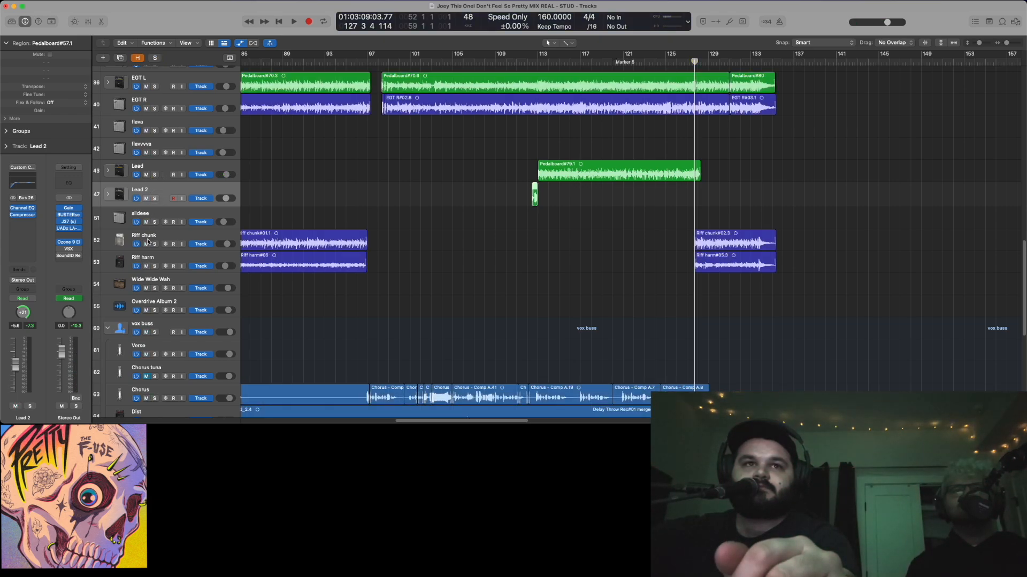
Solo Riff chunk and Riff harm together with the tracks from Bass-2.4 down to EGT R
{"action": "left_click_drag", "start_coordinate": [154, 243], "coordinate": [155, 266]}
{"action": "scroll", "coordinate": [164, 182], "scroll_direction": "up", "scroll_amount": 1}
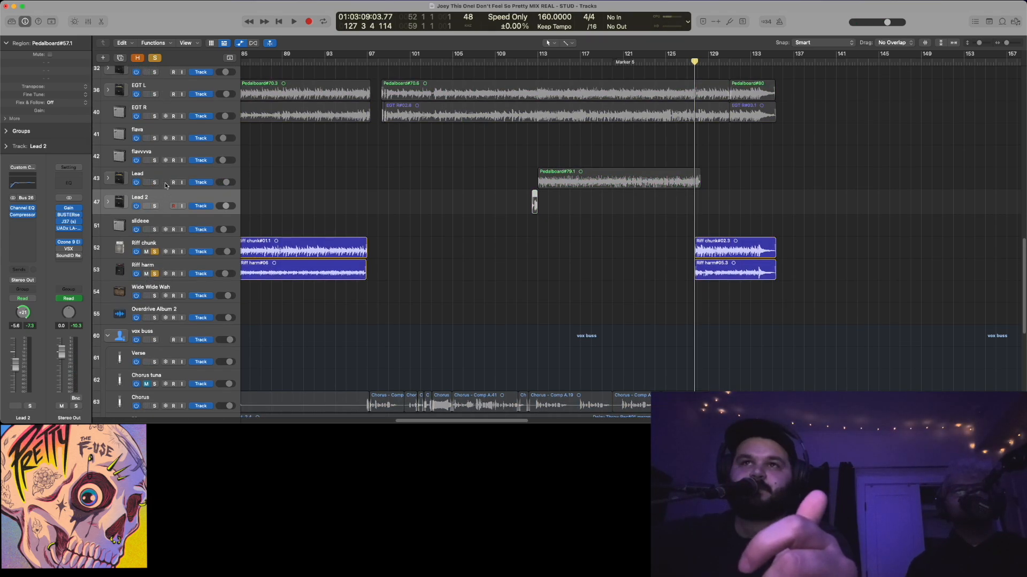
{"action": "scroll", "coordinate": [165, 182], "scroll_direction": "up", "scroll_amount": 5}
{"action": "left_click_drag", "start_coordinate": [155, 173], "coordinate": [154, 238]}
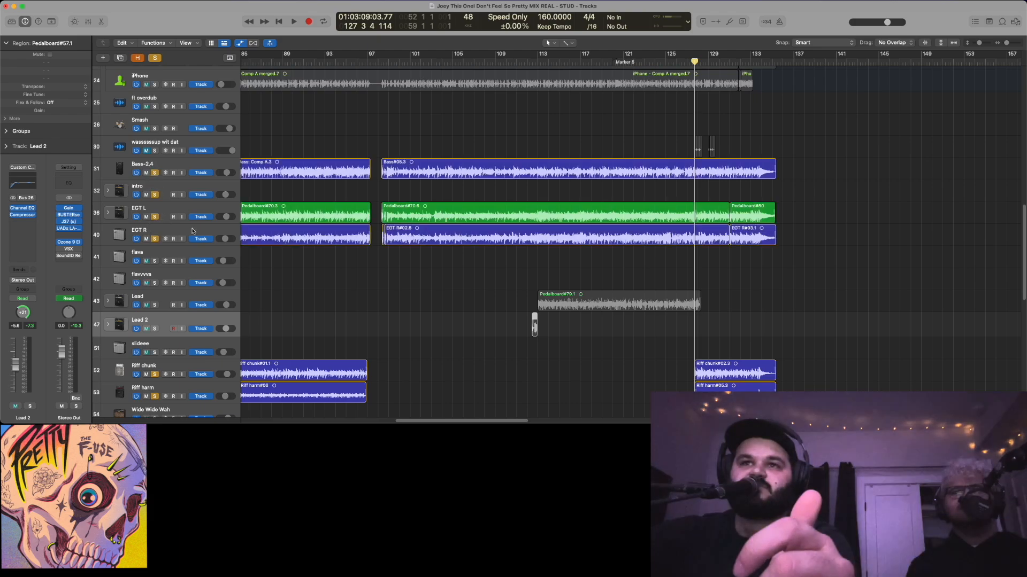
Play the soloed bass, rhythm guitars and riff tracks from bar 129 to about bar 133
{"action": "left_click", "coordinate": [709, 59]}
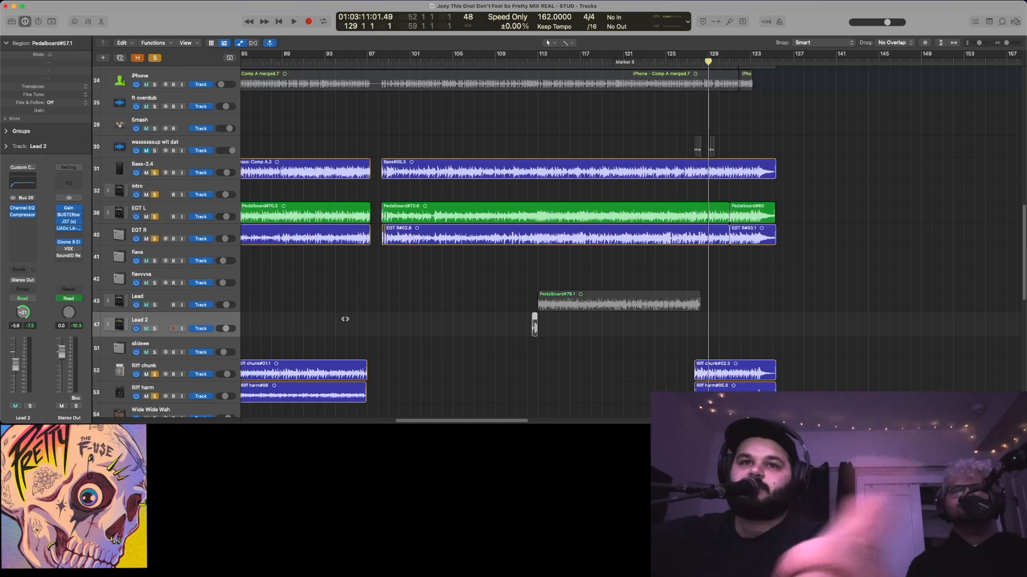
{"action": "key", "text": "space"}
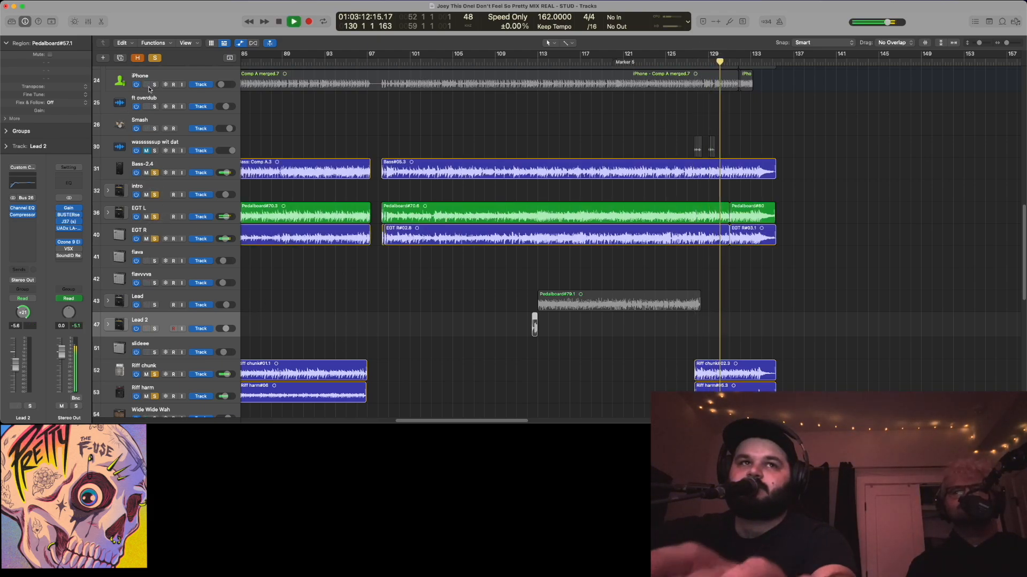
{"action": "left_click", "coordinate": [154, 59]}
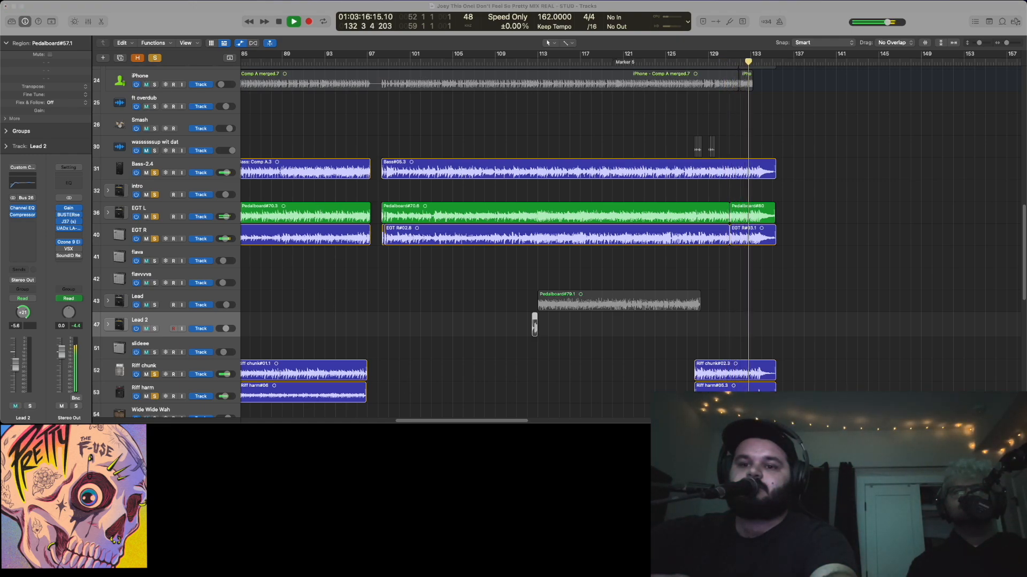
{"action": "left_click", "coordinate": [688, 302]}
{"action": "key", "text": "space"}
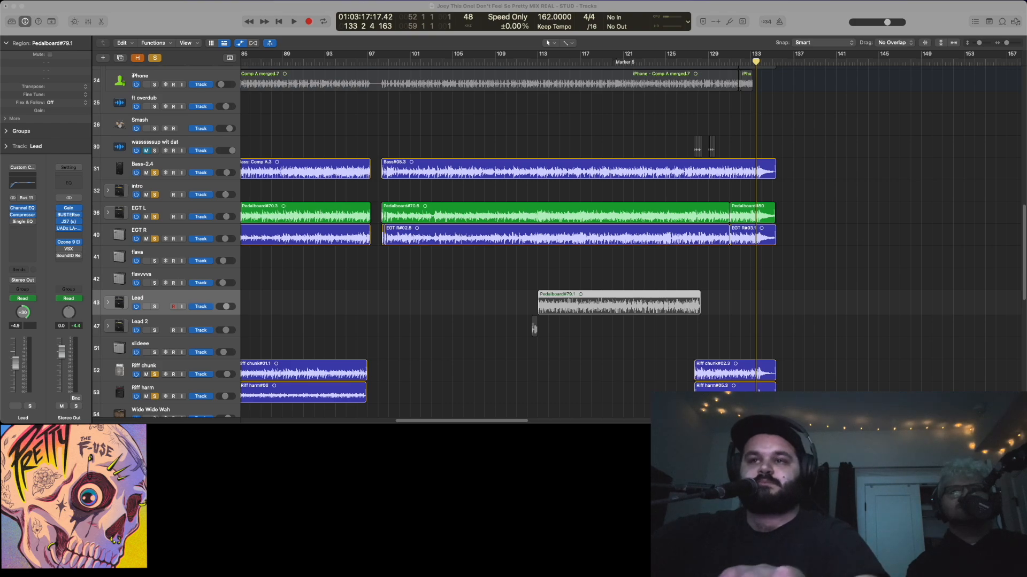
Clear all solos and select the vox buss track to show the vocal tracks from the song's start
{"action": "scroll", "coordinate": [846, 274], "scroll_direction": "down", "scroll_amount": 10}
{"action": "scroll", "coordinate": [796, 267], "scroll_direction": "left", "scroll_amount": 15}
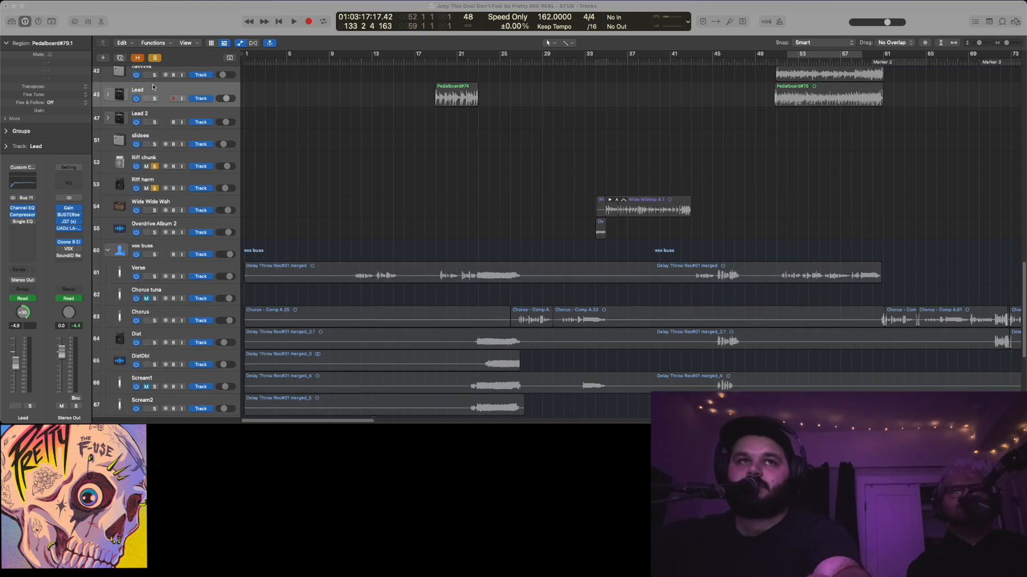
{"action": "left_click", "coordinate": [155, 58]}
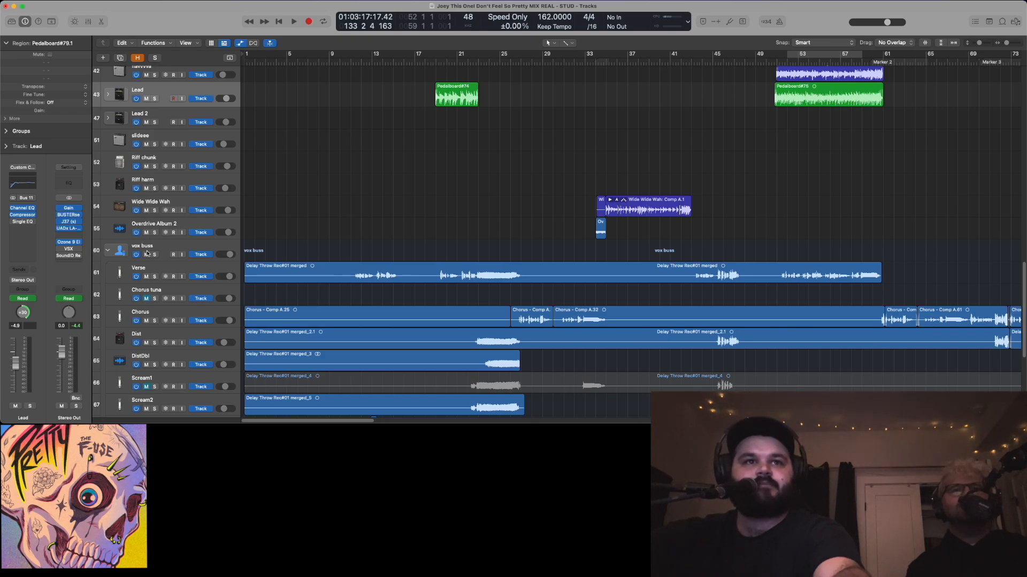
{"action": "left_click", "coordinate": [148, 251]}
{"action": "scroll", "coordinate": [350, 299], "scroll_direction": "down", "scroll_amount": 4}
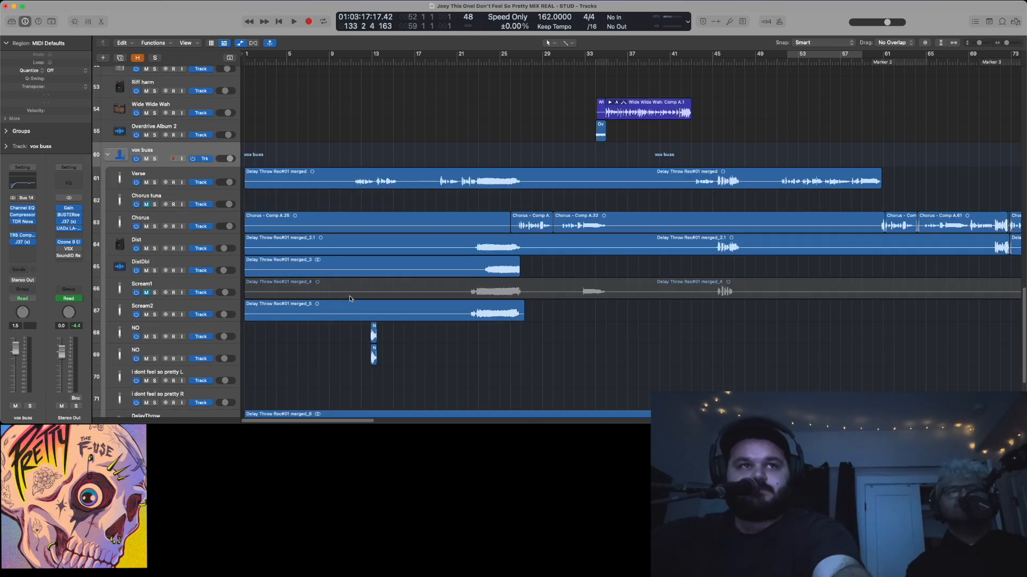
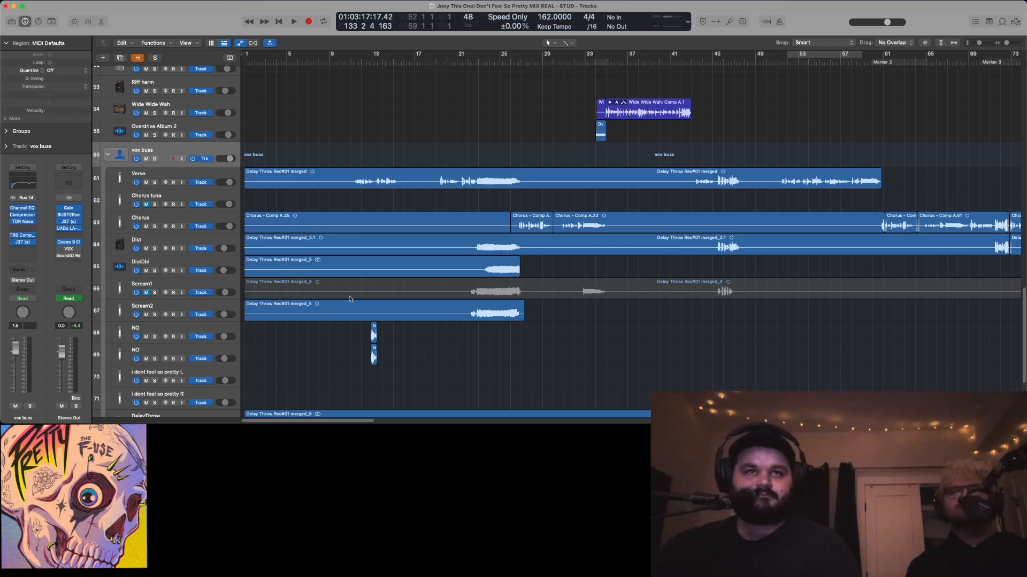
Open Melodyne on the Verse vocal track to show its pitch editing, and close it again
{"action": "left_click", "coordinate": [128, 178]}
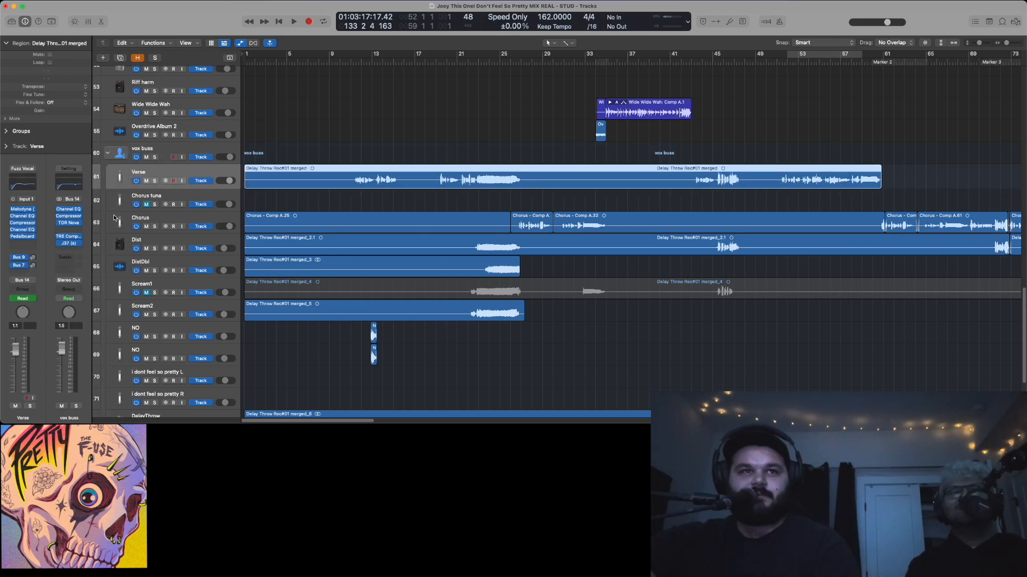
{"action": "left_click", "coordinate": [25, 212]}
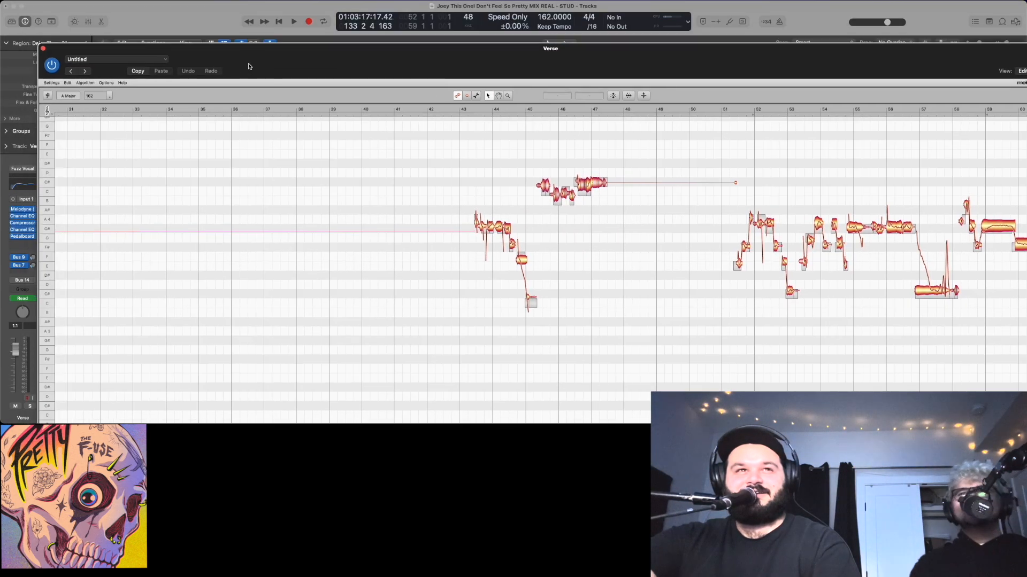
{"action": "left_click", "coordinate": [43, 49]}
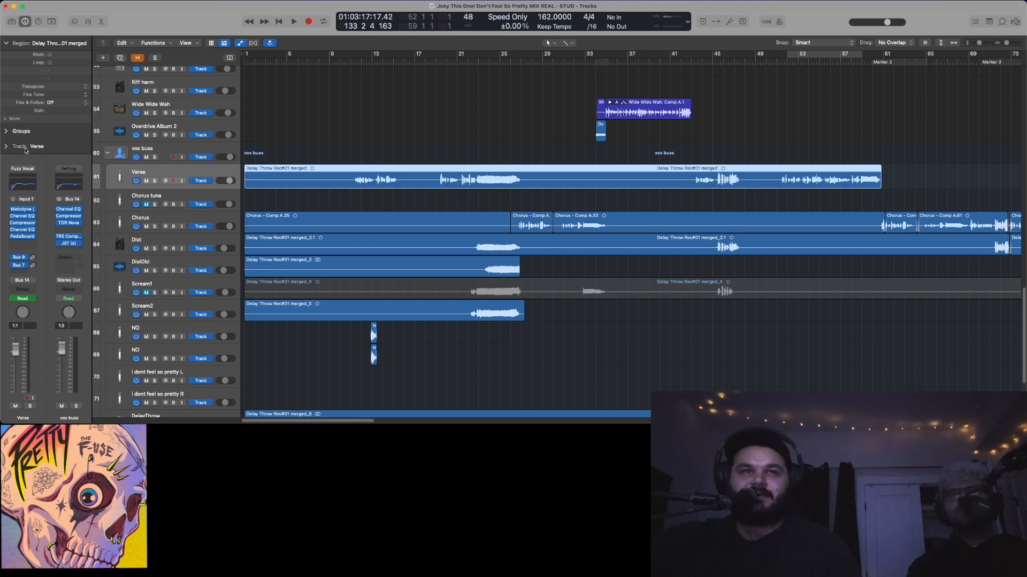
Show the Verse track's first Channel EQ, Compressor, second Channel EQ and Pedalboard settings, and close all the plug-in windows
{"action": "left_click", "coordinate": [24, 217]}
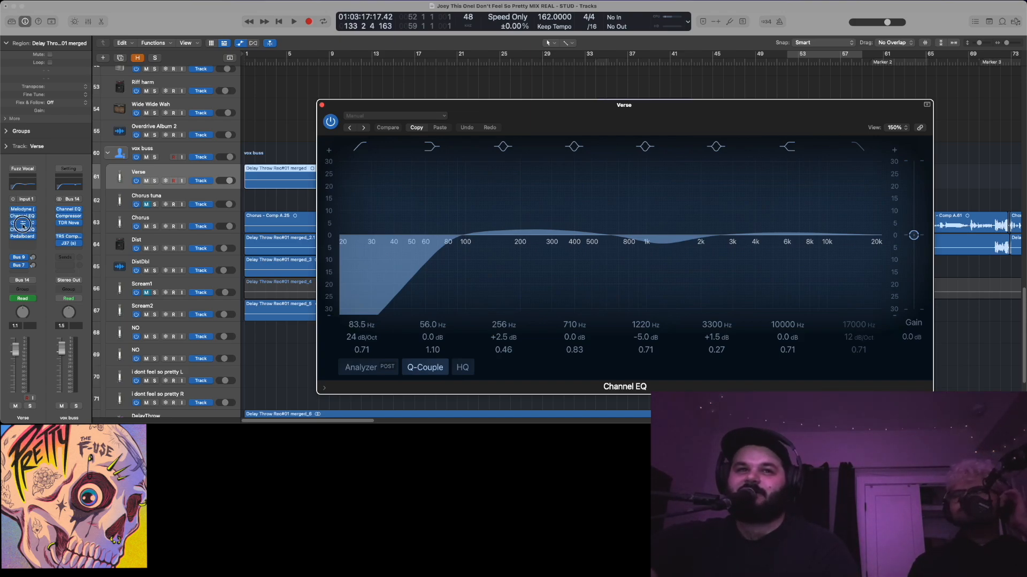
{"action": "left_click", "coordinate": [24, 230]}
{"action": "left_click", "coordinate": [24, 231]}
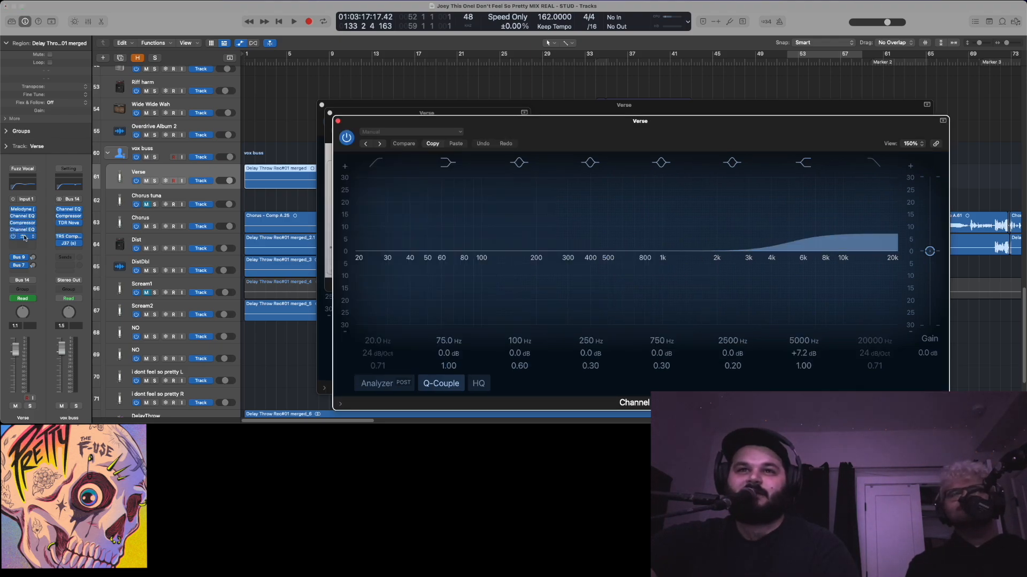
{"action": "left_click", "coordinate": [23, 236]}
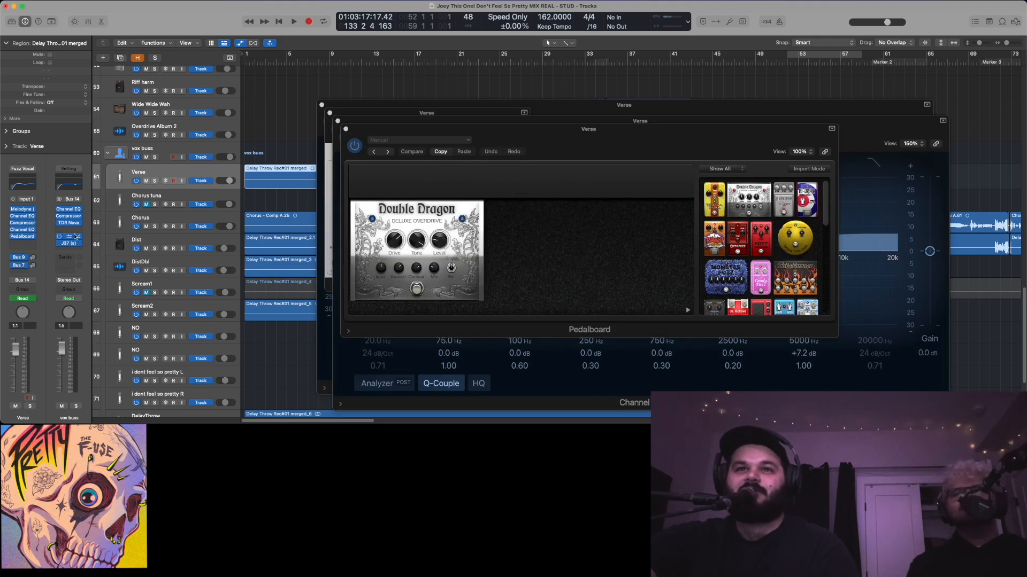
{"action": "left_click", "coordinate": [345, 129]}
{"action": "left_click", "coordinate": [338, 120]}
{"action": "left_click", "coordinate": [329, 113]}
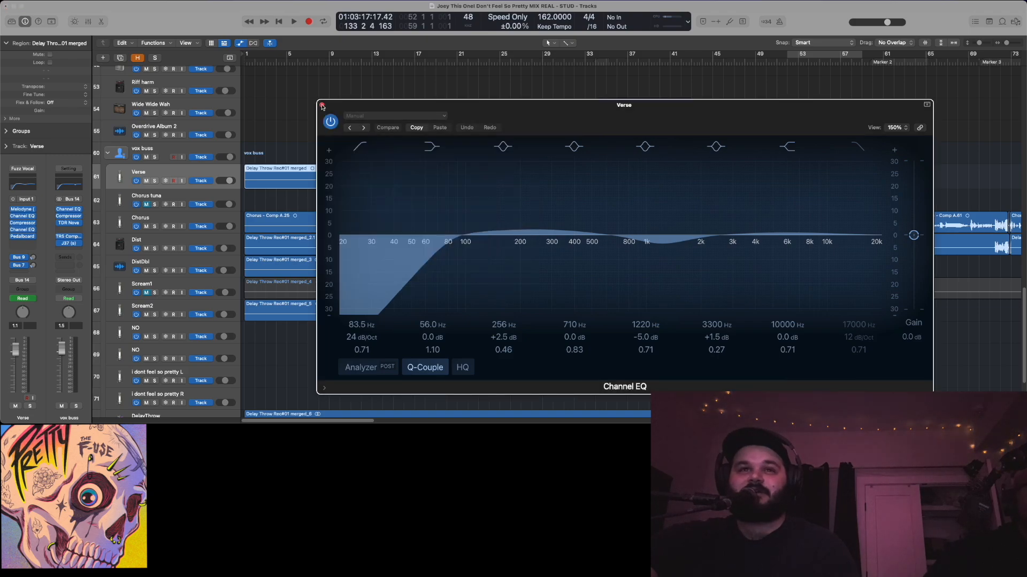
{"action": "left_click", "coordinate": [321, 105]}
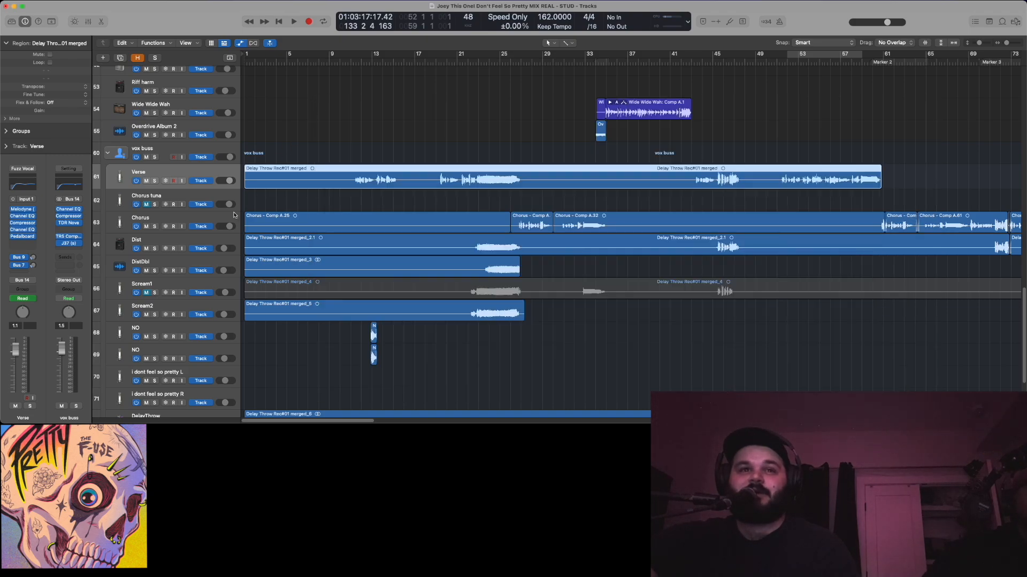
Reopen the Verse track's Pedalboard with the Double Dragon overdrive and browse its available pedals
{"action": "left_click", "coordinate": [21, 236]}
{"action": "scroll", "coordinate": [788, 232], "scroll_direction": "down", "scroll_amount": 5}
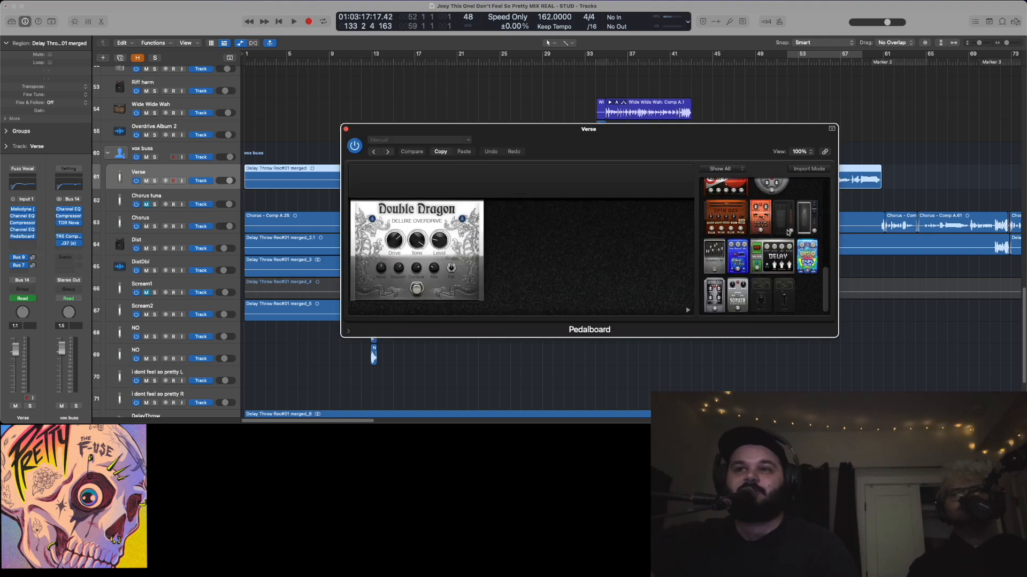
{"action": "scroll", "coordinate": [789, 232], "scroll_direction": "up", "scroll_amount": 10}
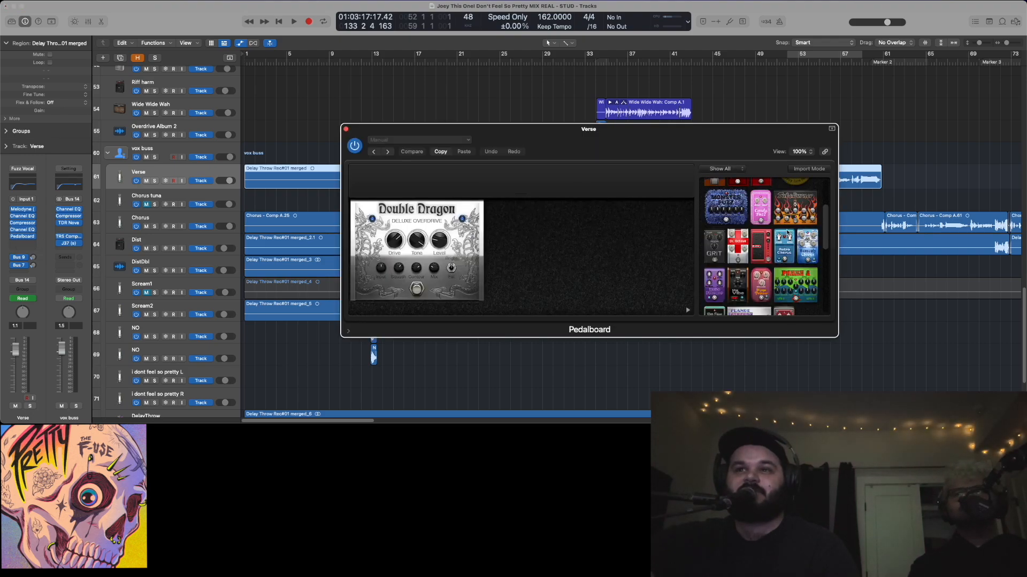
Close the Pedalboard and show the channel strips of the ambience and large plate reverbs that the Verse track's sends feed
{"action": "left_click", "coordinate": [346, 130]}
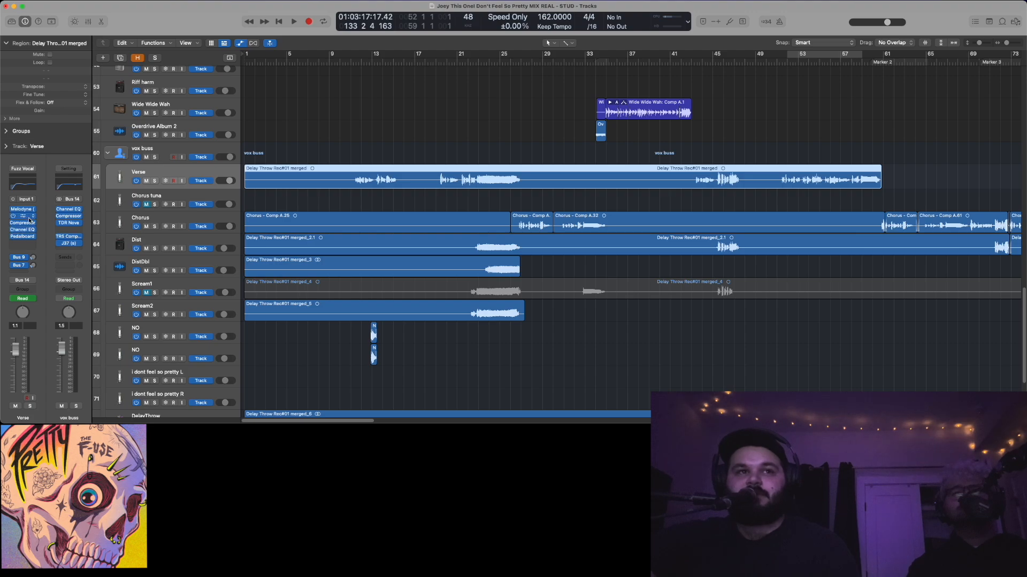
{"action": "left_click", "coordinate": [33, 259]}
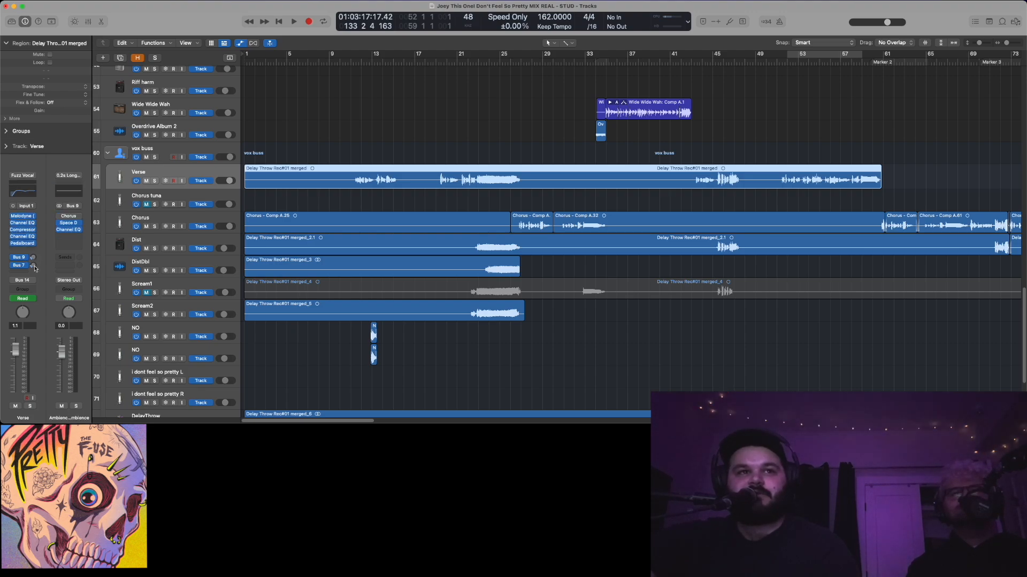
{"action": "left_click", "coordinate": [34, 266]}
{"action": "left_click", "coordinate": [33, 258]}
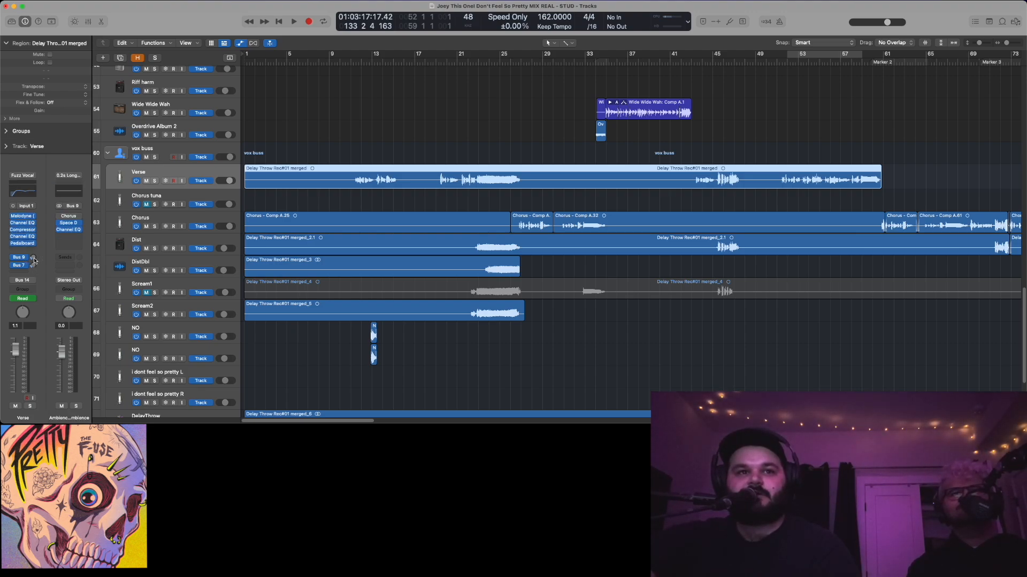
{"action": "left_click", "coordinate": [33, 266]}
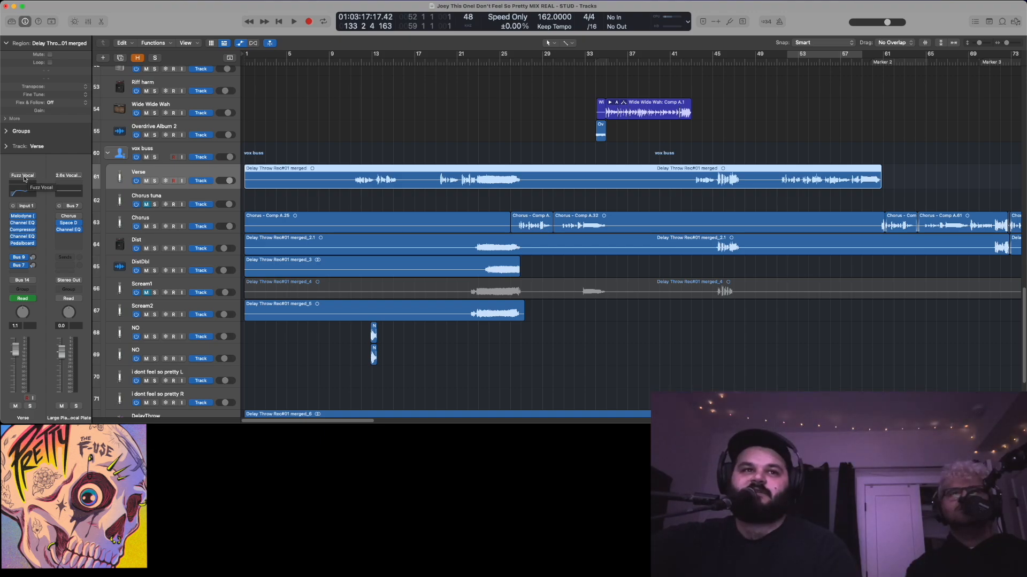
Show the Verse track's second Channel EQ and its Smart Controls with the compressor, EQ, fuzz and send knobs, and close both
{"action": "left_click", "coordinate": [22, 235]}
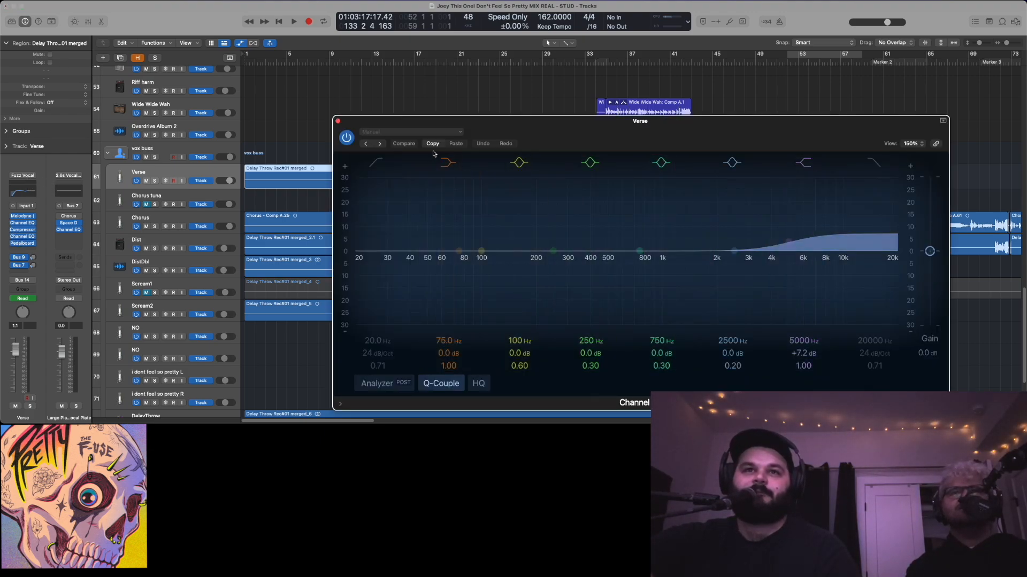
{"action": "left_click", "coordinate": [337, 121]}
{"action": "left_click", "coordinate": [339, 107]}
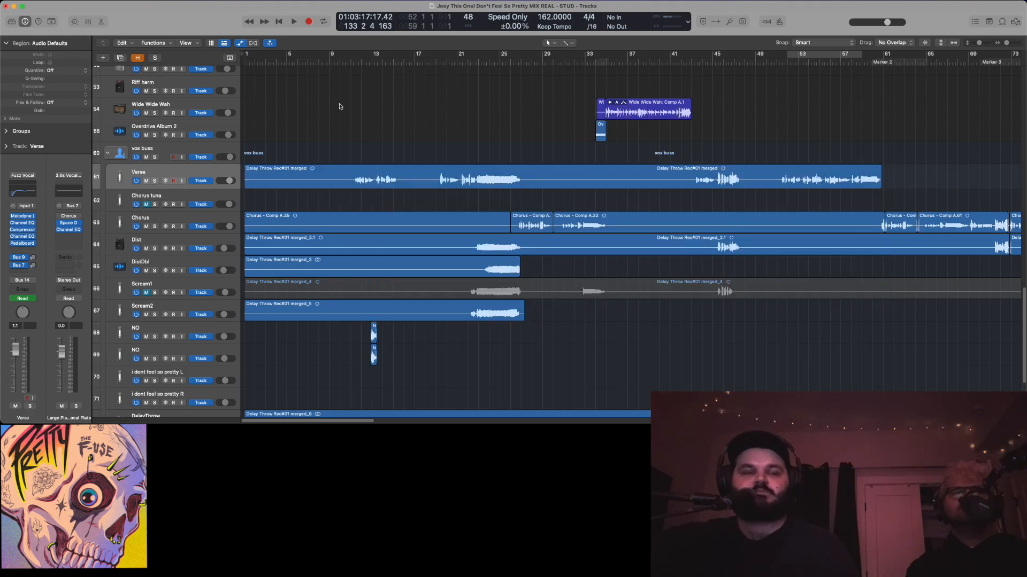
{"action": "left_click", "coordinate": [73, 22]}
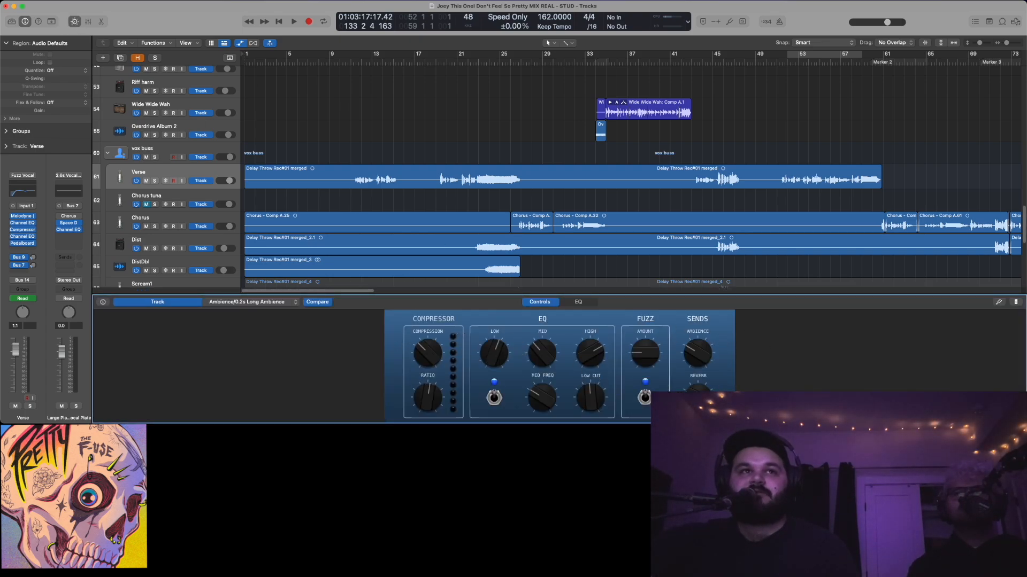
{"action": "left_click", "coordinate": [69, 21]}
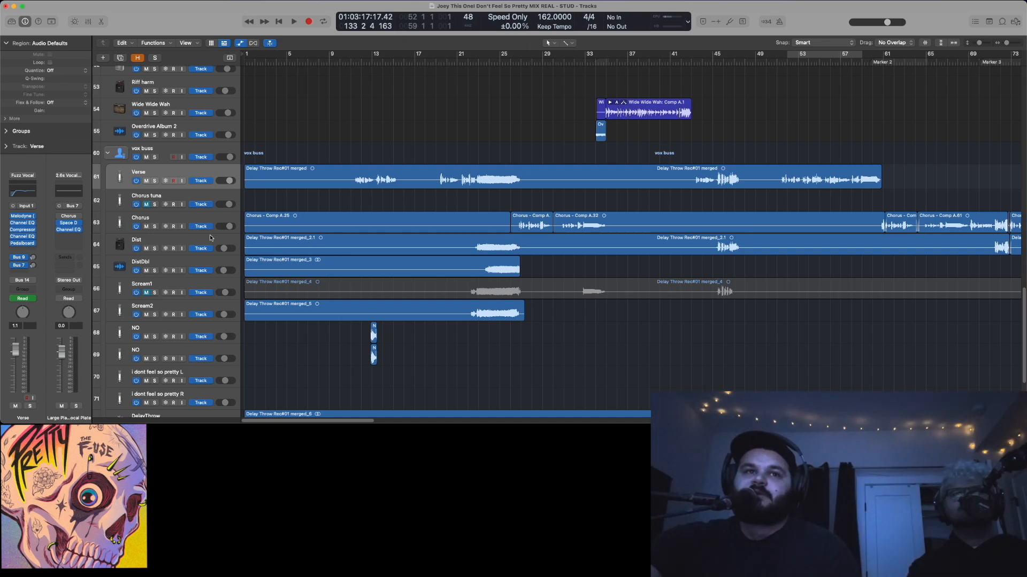
Select the Verse track and play the song from bar 10, solo the vox buss during playback, and stop
{"action": "left_click", "coordinate": [114, 224]}
{"action": "left_click", "coordinate": [119, 241]}
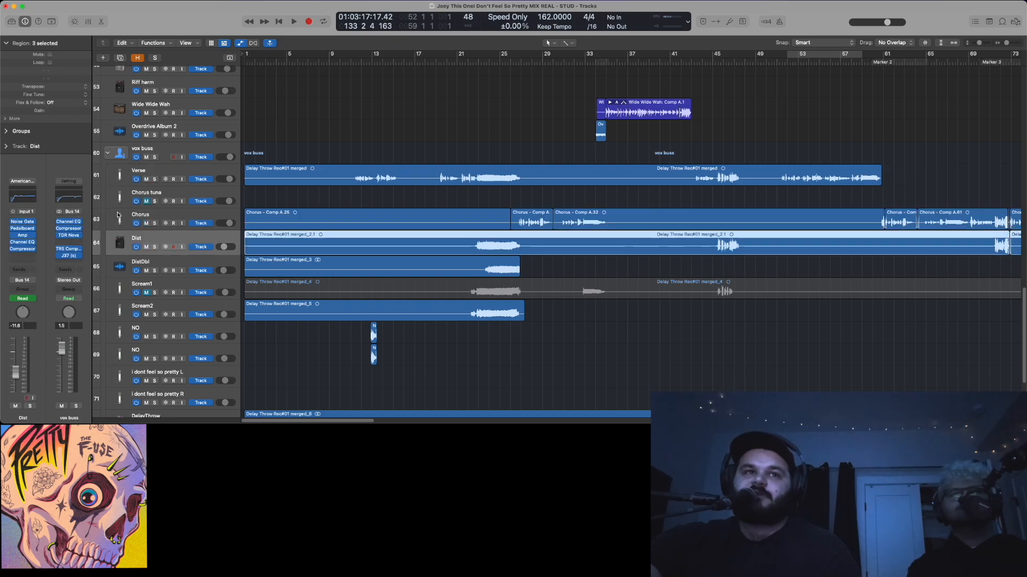
{"action": "left_click", "coordinate": [120, 178]}
{"action": "left_click", "coordinate": [341, 62]}
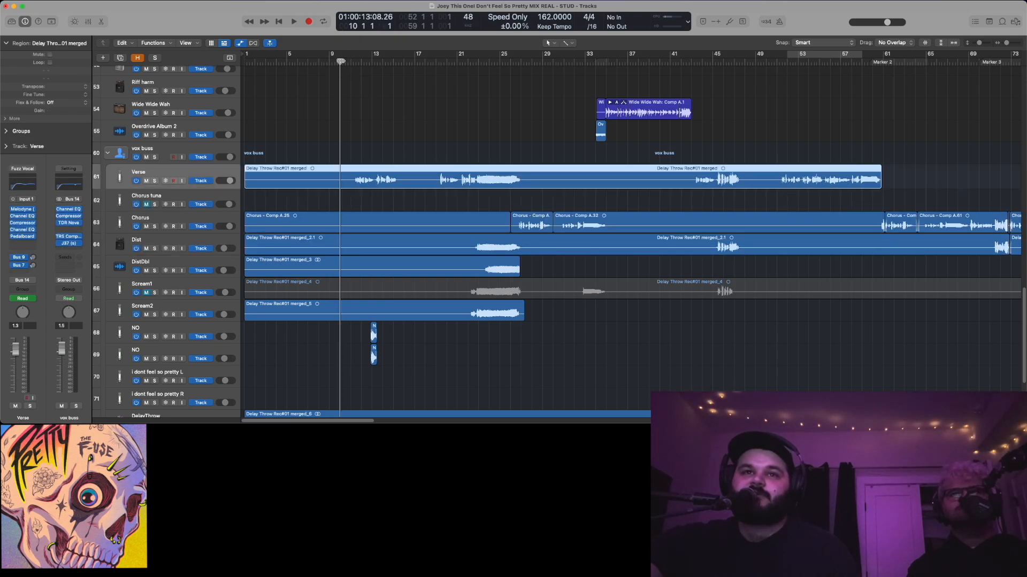
{"action": "key", "text": "space"}
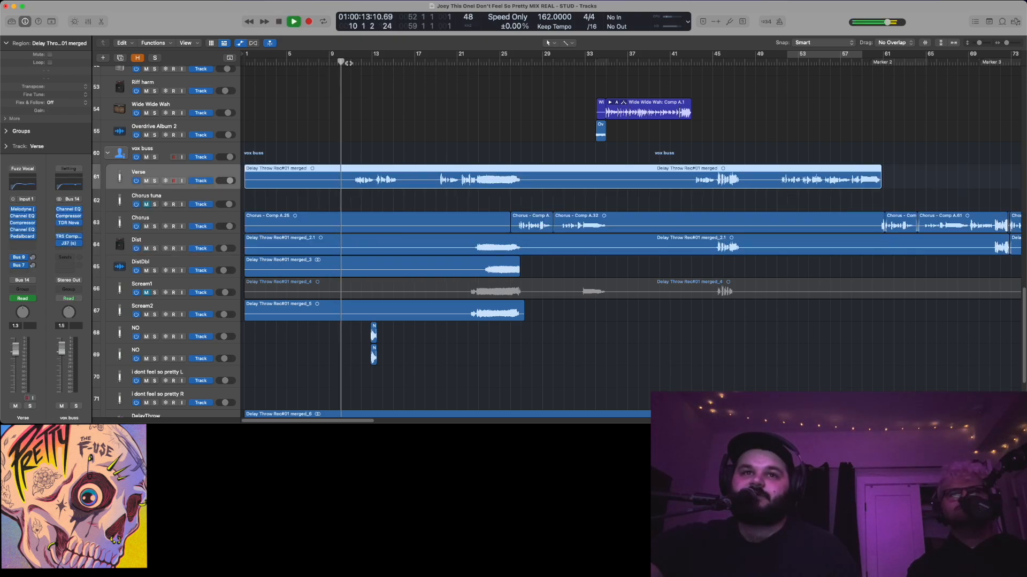
{"action": "left_click", "coordinate": [153, 159]}
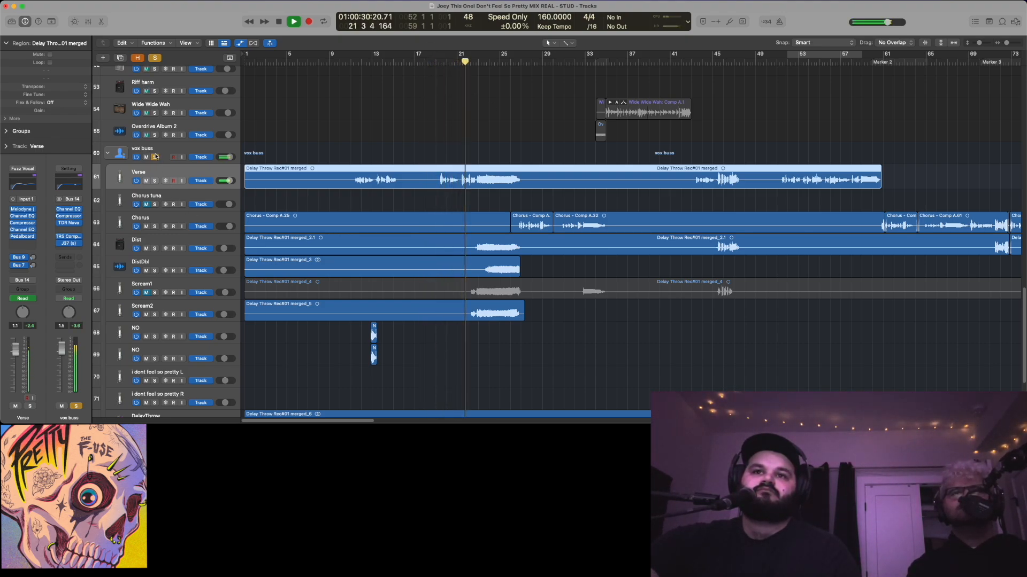
{"action": "key", "text": "space"}
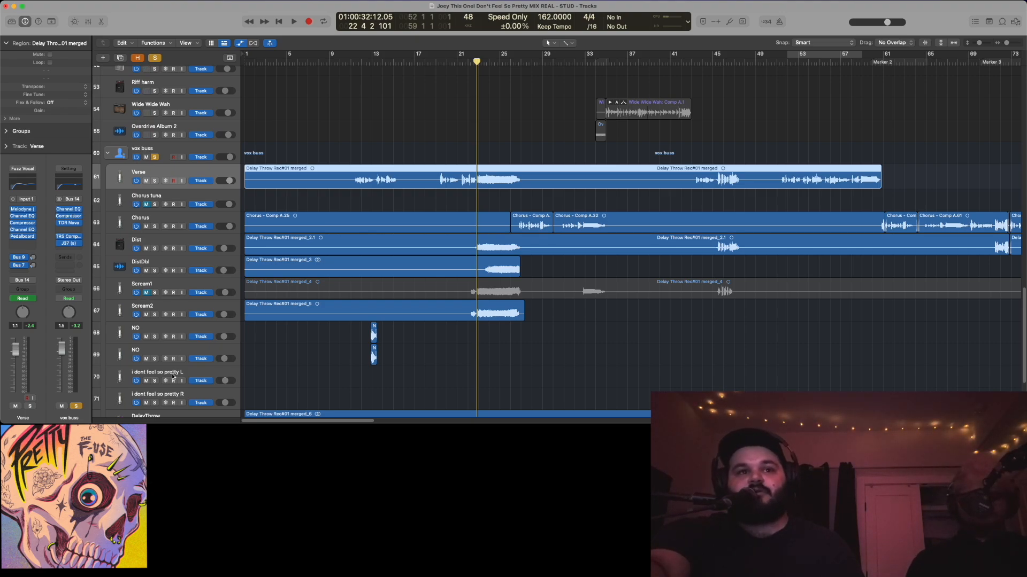
Show the vox buss plug-ins one by one, from Channel EQ, Compressor and TDR Nova to TR5 Comprexxor and J37, closing each
{"action": "left_click", "coordinate": [70, 210]}
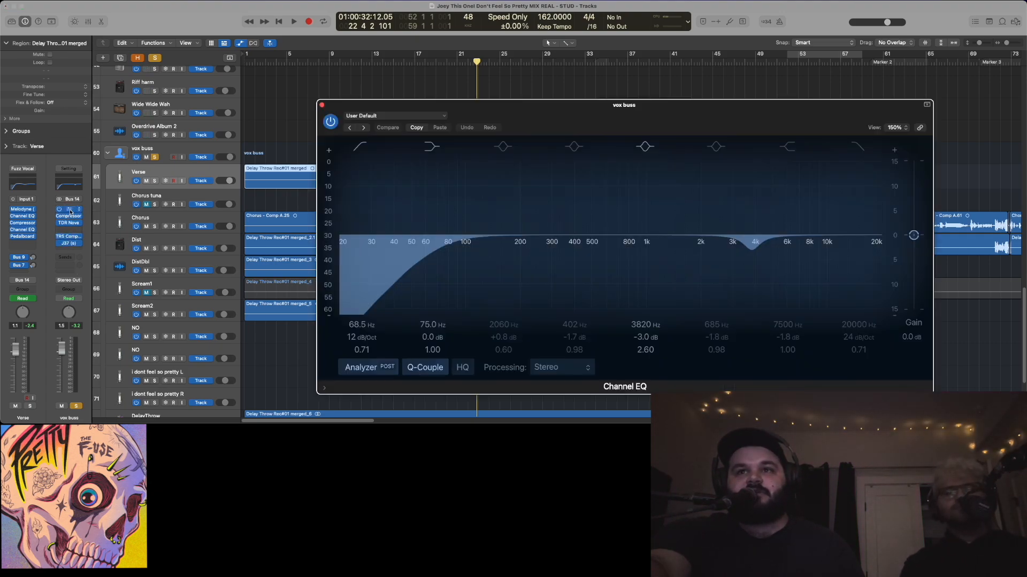
{"action": "left_click", "coordinate": [322, 105]}
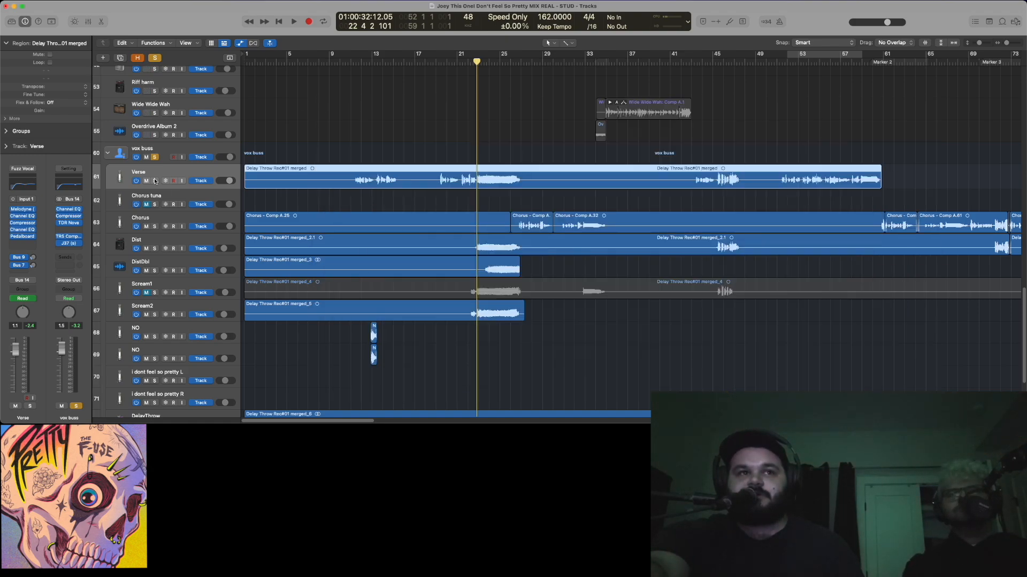
{"action": "left_click", "coordinate": [69, 217]}
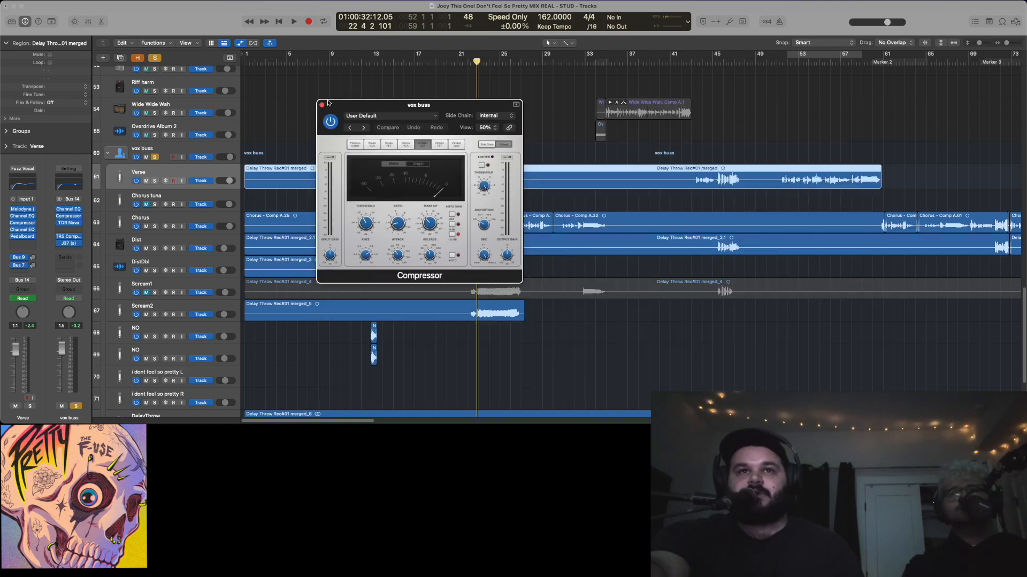
{"action": "left_click", "coordinate": [322, 105]}
{"action": "left_click", "coordinate": [68, 222]}
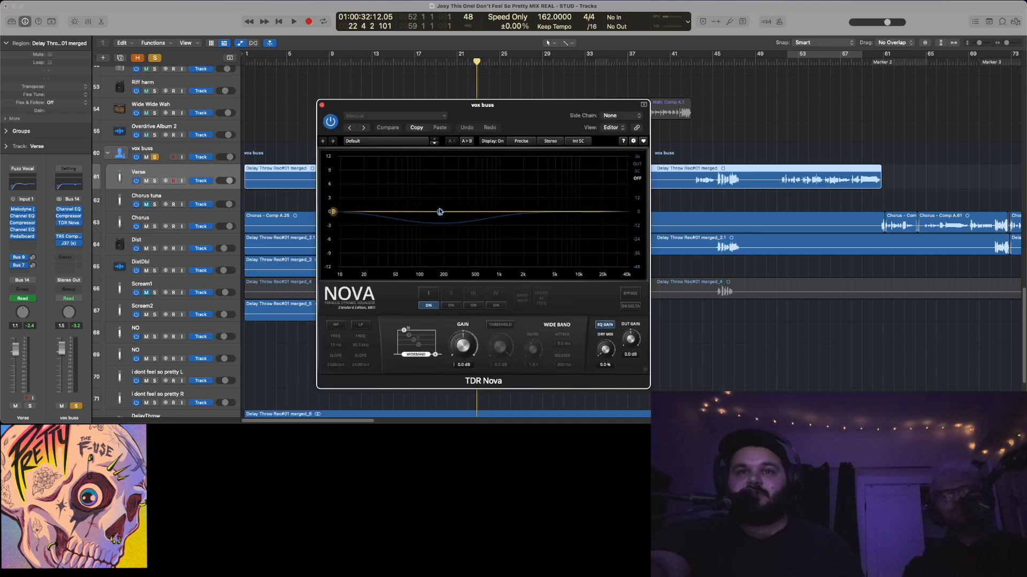
{"action": "left_click", "coordinate": [321, 106]}
{"action": "left_click", "coordinate": [73, 237]}
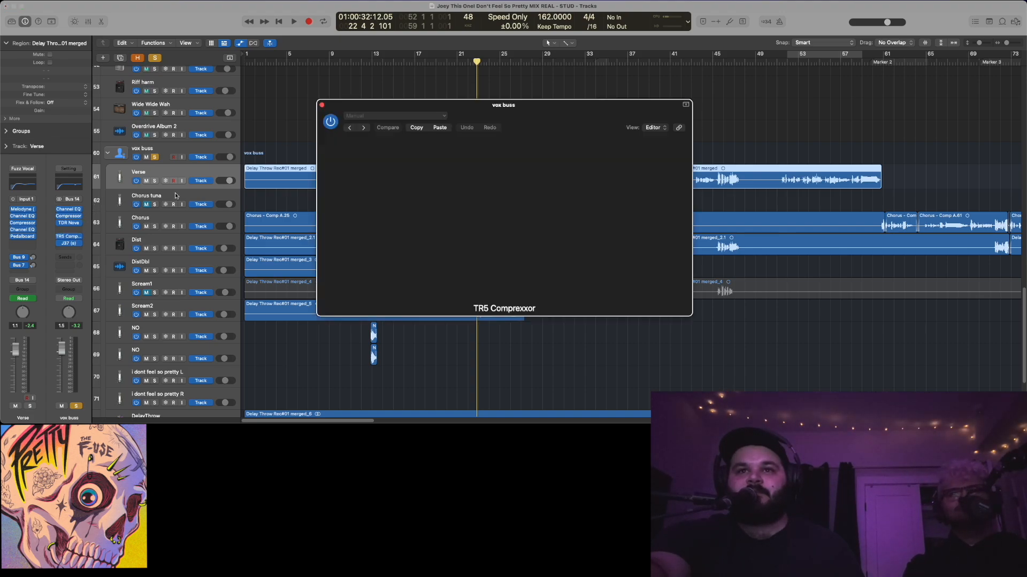
{"action": "left_click", "coordinate": [322, 106]}
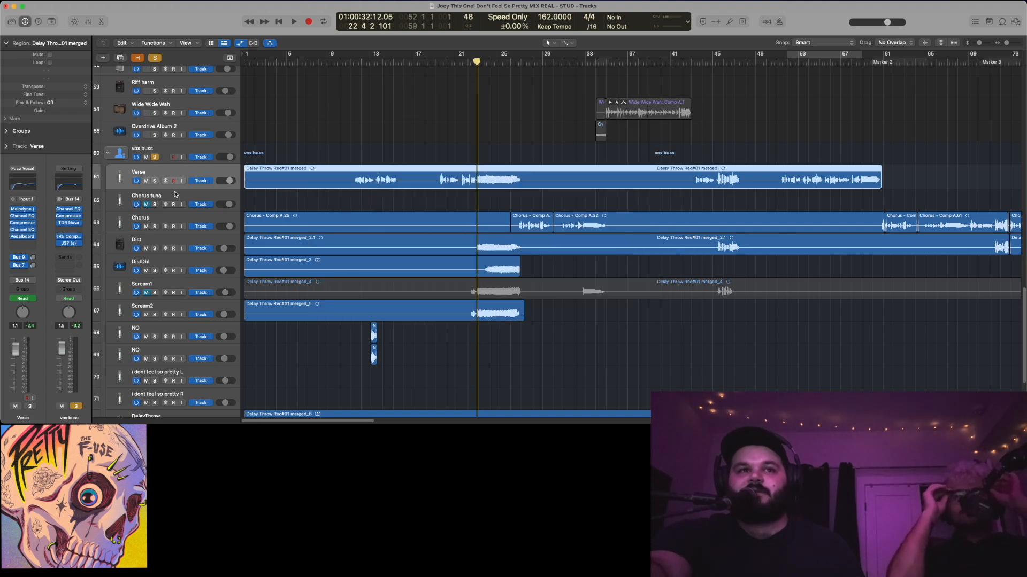
{"action": "left_click", "coordinate": [72, 244]}
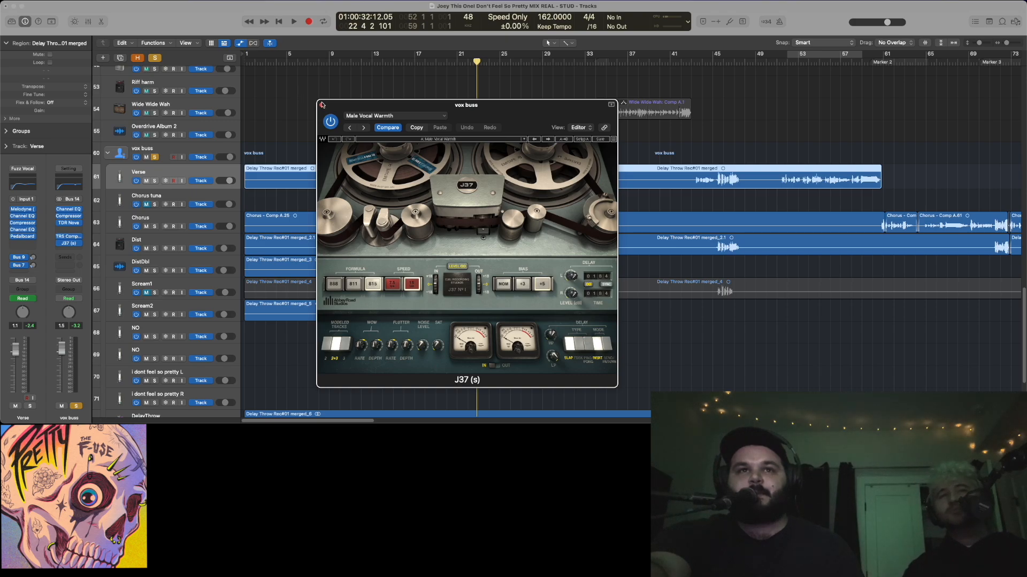
{"action": "left_click", "coordinate": [322, 105]}
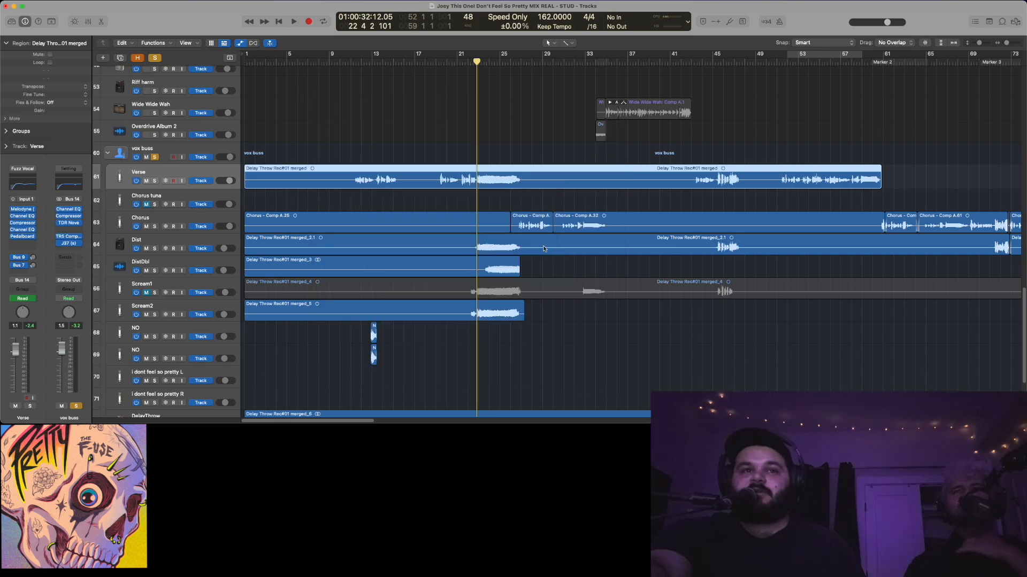
Replace the vox buss solo with a solo of only the Verse track, play it from bar 22, stop, and clear the solo
{"action": "left_click", "coordinate": [127, 245]}
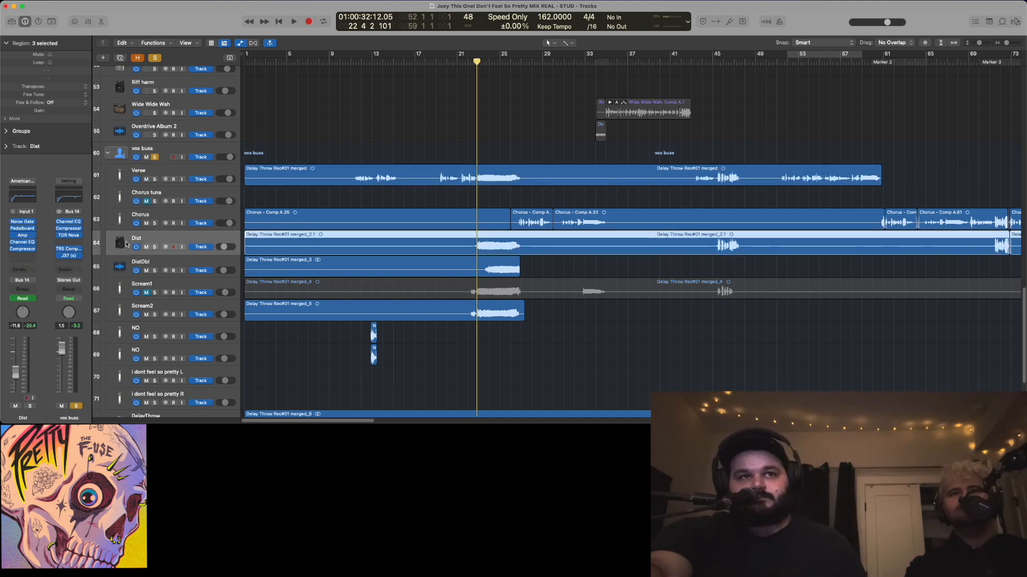
{"action": "left_click", "coordinate": [155, 247]}
{"action": "left_click", "coordinate": [155, 157]}
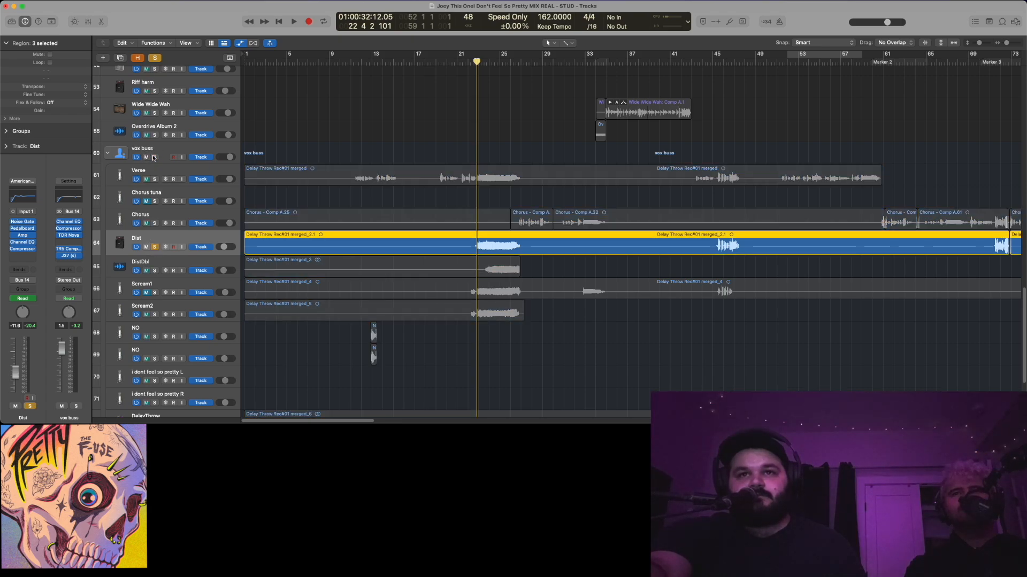
{"action": "left_click", "coordinate": [155, 179]}
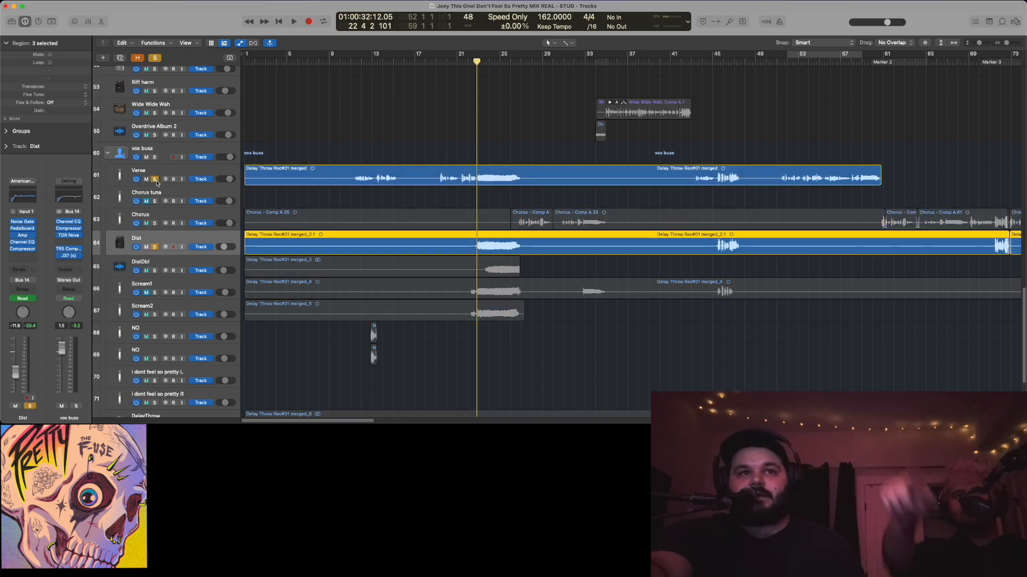
{"action": "left_click", "coordinate": [155, 247]}
{"action": "left_click", "coordinate": [468, 59]}
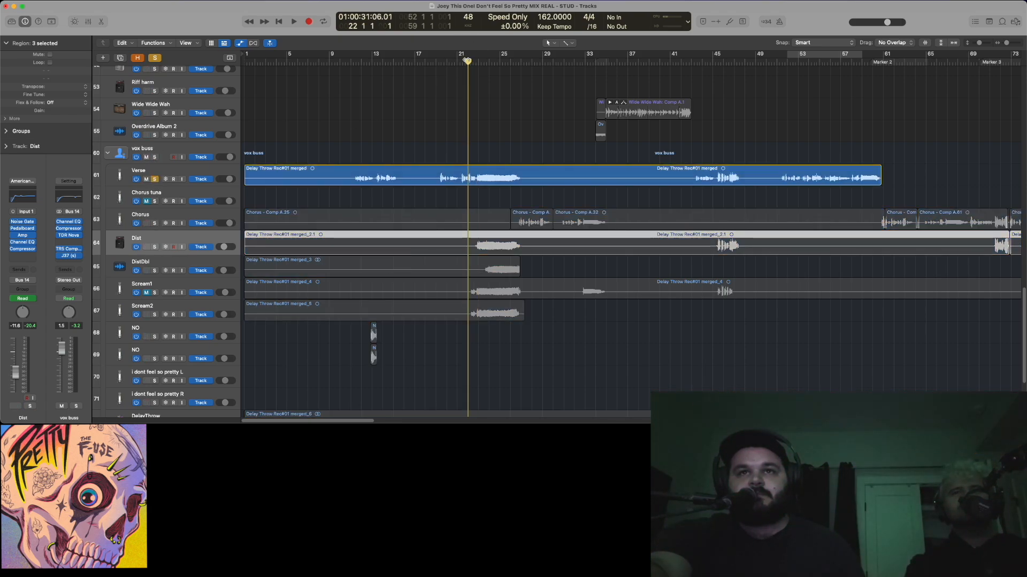
{"action": "key", "text": "space"}
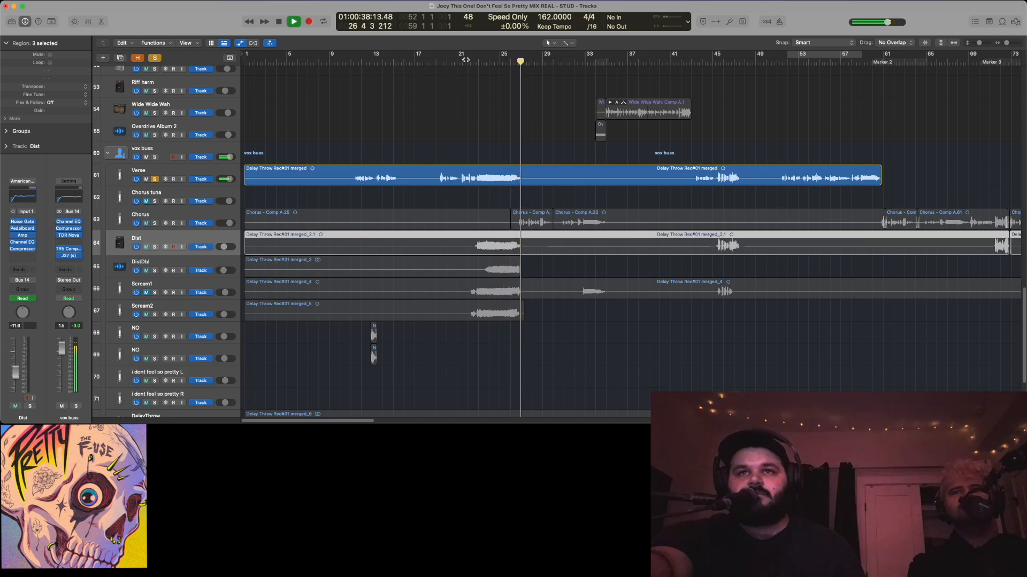
{"action": "key", "text": "space"}
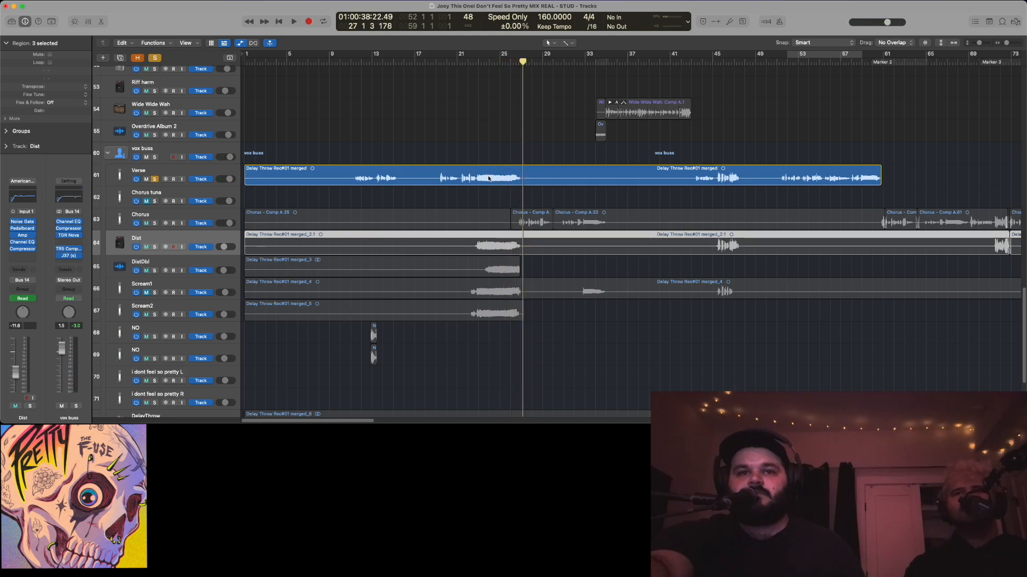
{"action": "left_click", "coordinate": [155, 179]}
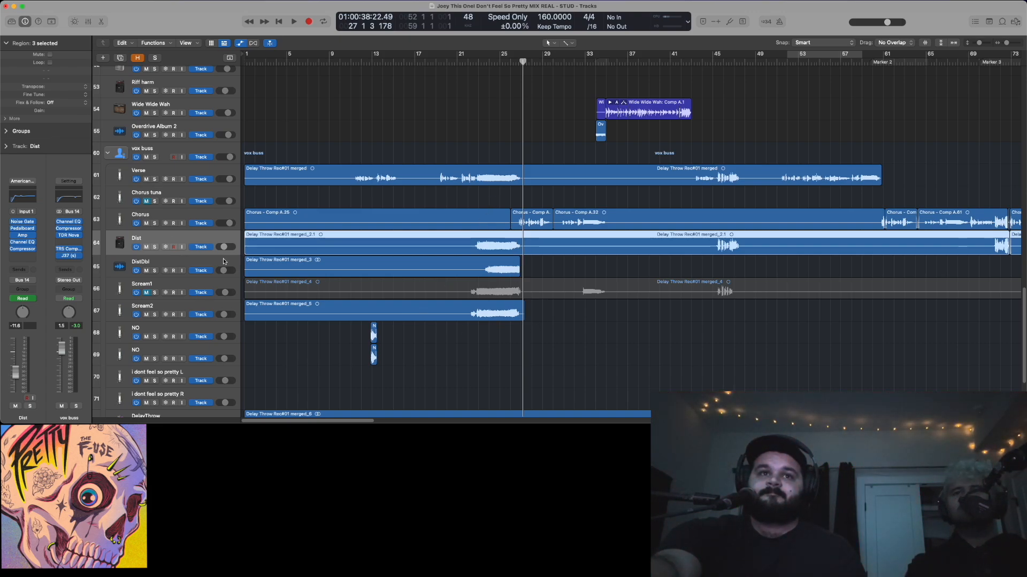
Select the DistDbl, Scream2 and Dist tracks in turn to show their channel strips, ending on DistDbl
{"action": "left_click", "coordinate": [155, 264]}
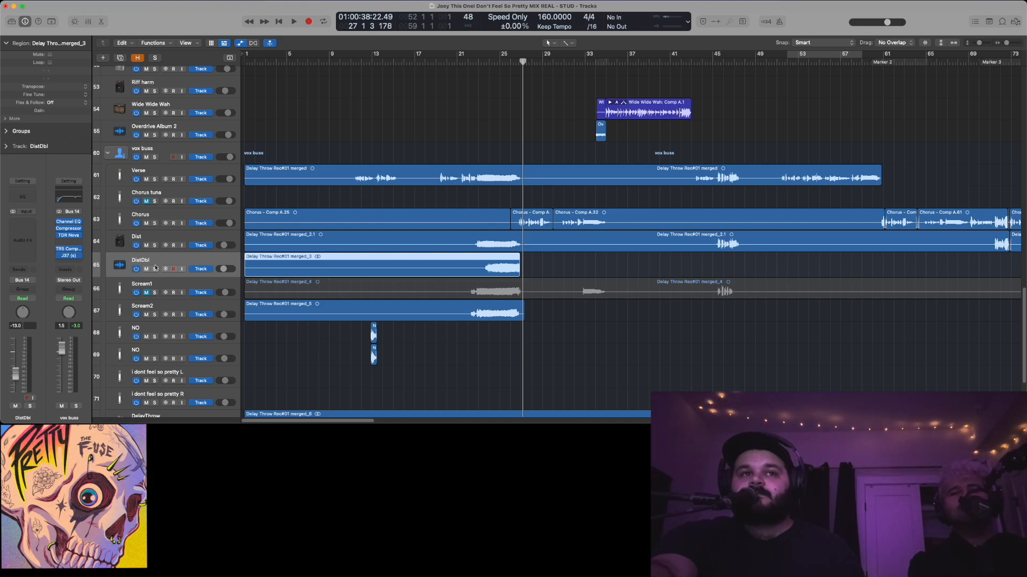
{"action": "left_click", "coordinate": [158, 306]}
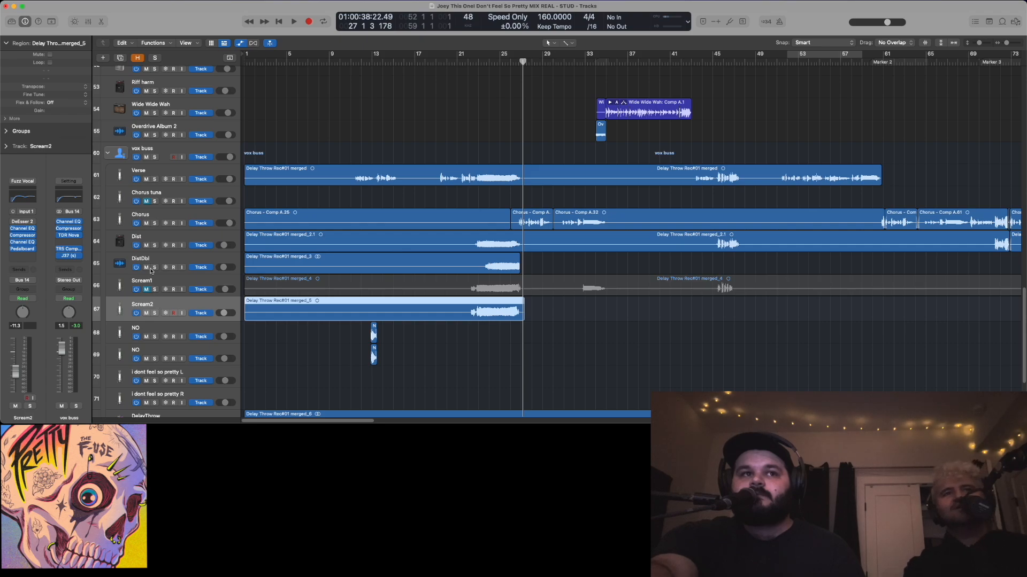
{"action": "left_click", "coordinate": [148, 240]}
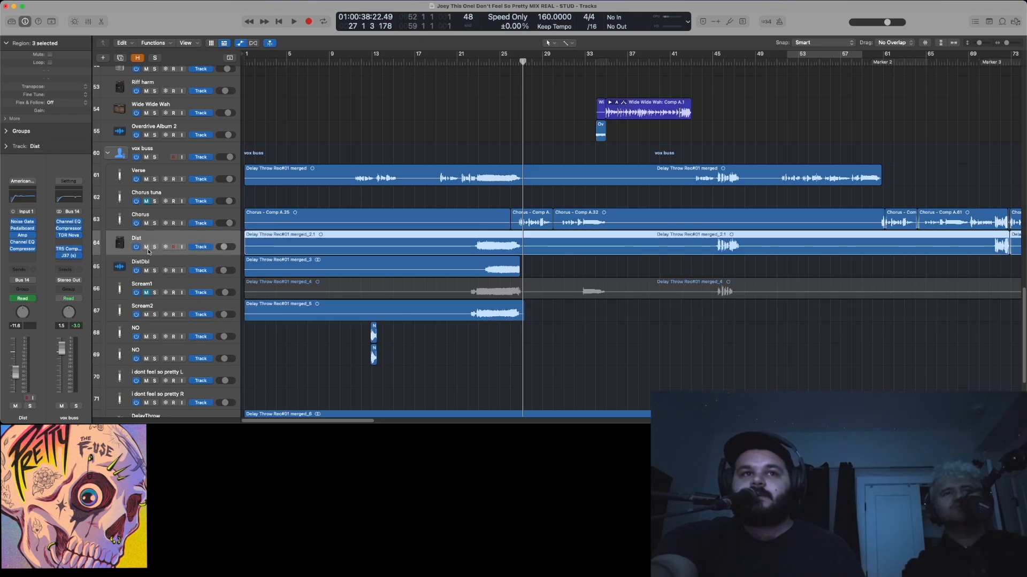
{"action": "left_click", "coordinate": [151, 261]}
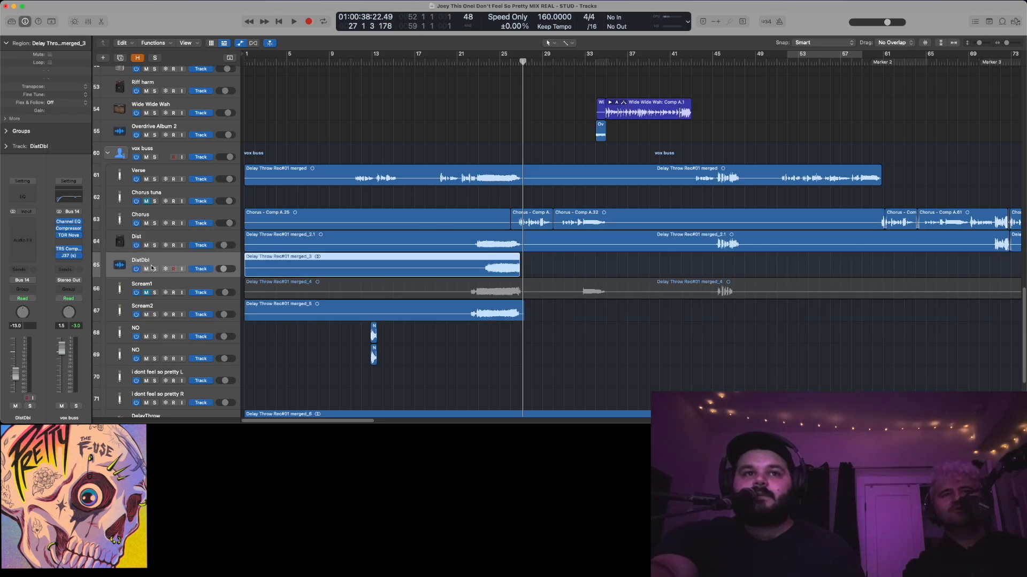
Solo the DistDbl track and play it alone from bar 24, and stop
{"action": "left_click", "coordinate": [155, 268]}
{"action": "left_click", "coordinate": [491, 62]}
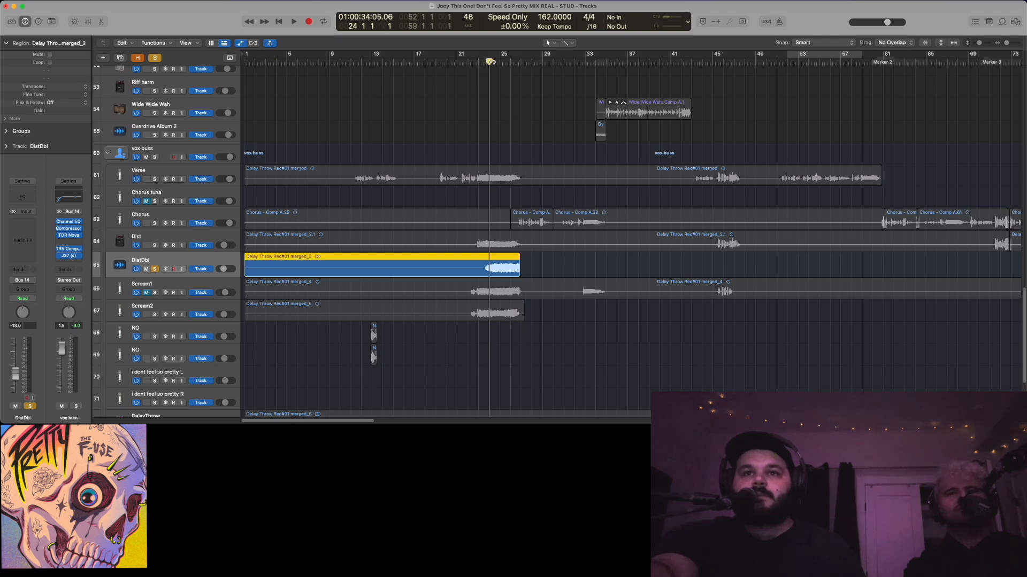
{"action": "key", "text": "space"}
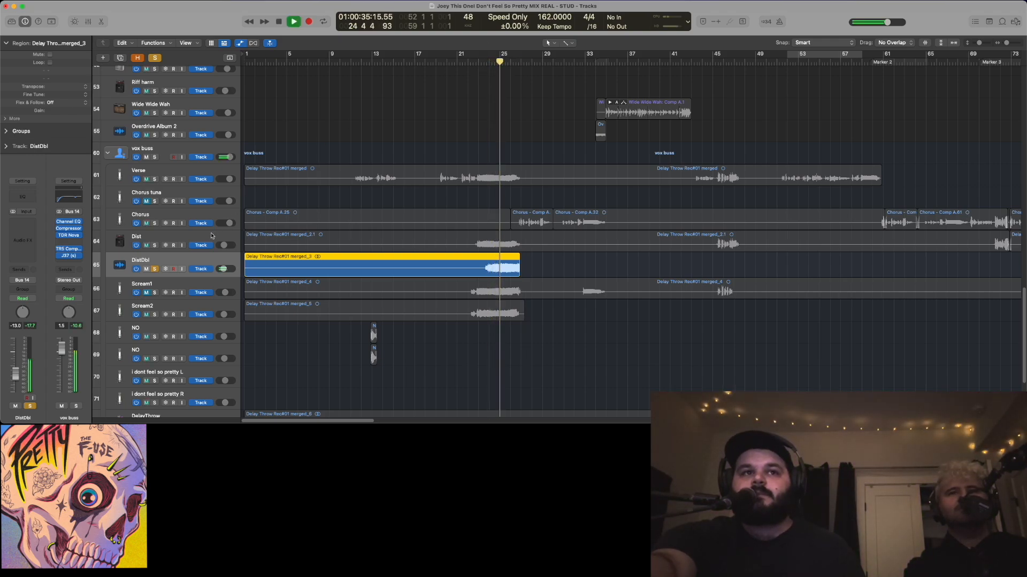
{"action": "key", "text": "space"}
Add Scream2 and Dist to the DistDbl solo, play the three tracks together from about bar 24, stop, and clear all solos
{"action": "left_click", "coordinate": [155, 317]}
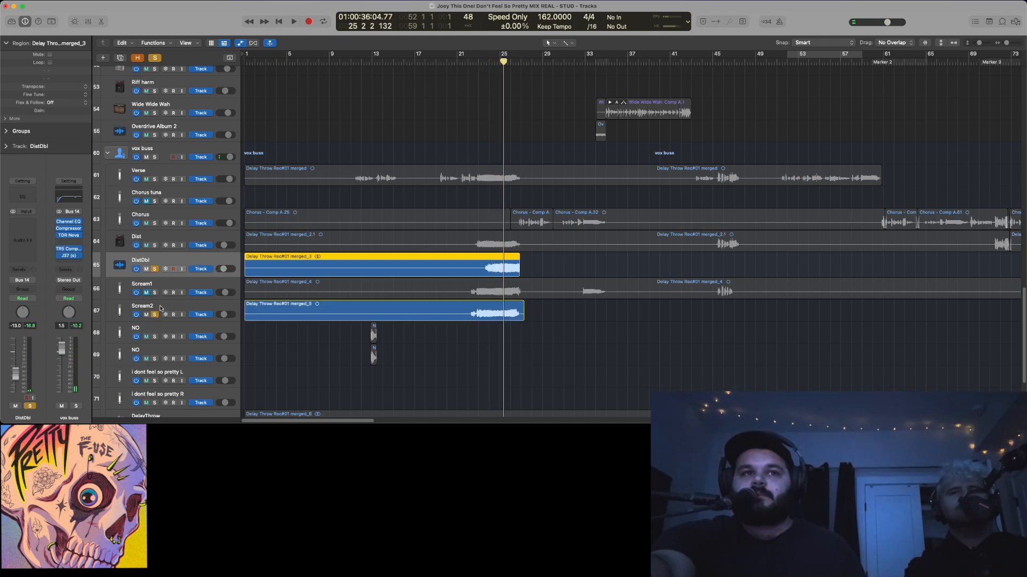
{"action": "left_click", "coordinate": [160, 308]}
{"action": "left_click", "coordinate": [154, 244]}
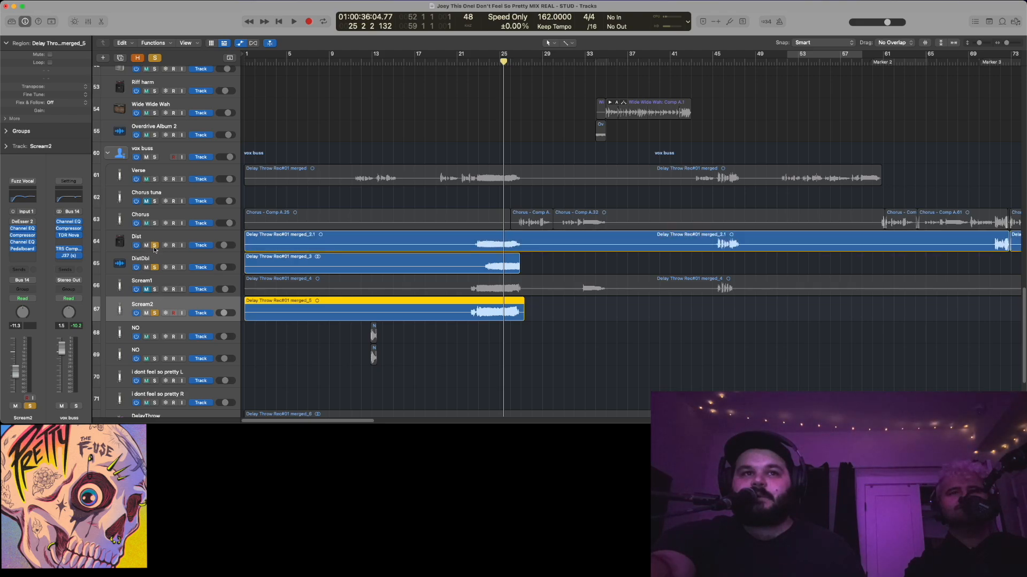
{"action": "left_click", "coordinate": [156, 250]}
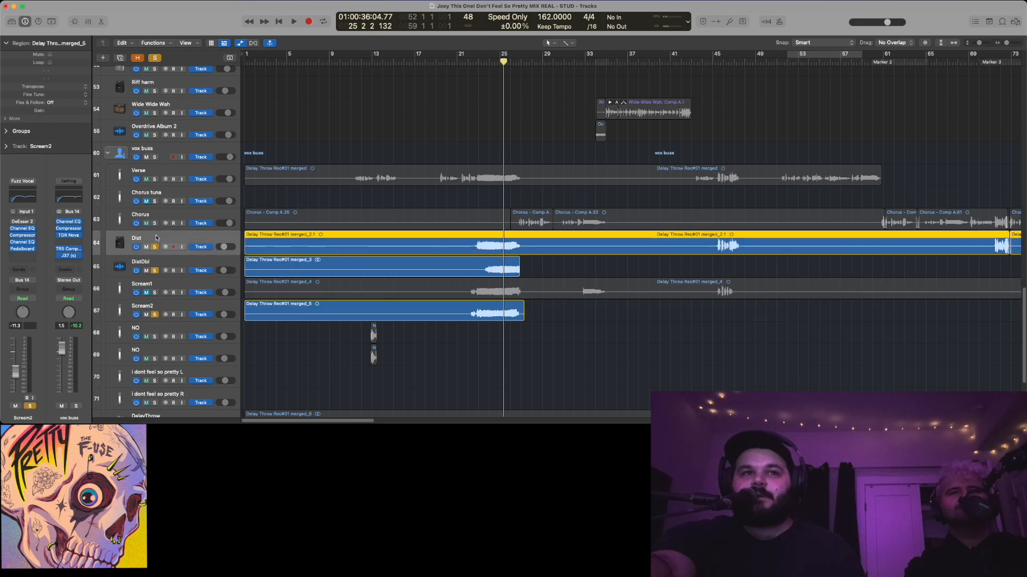
{"action": "left_click", "coordinate": [492, 59]}
{"action": "key", "text": "space"}
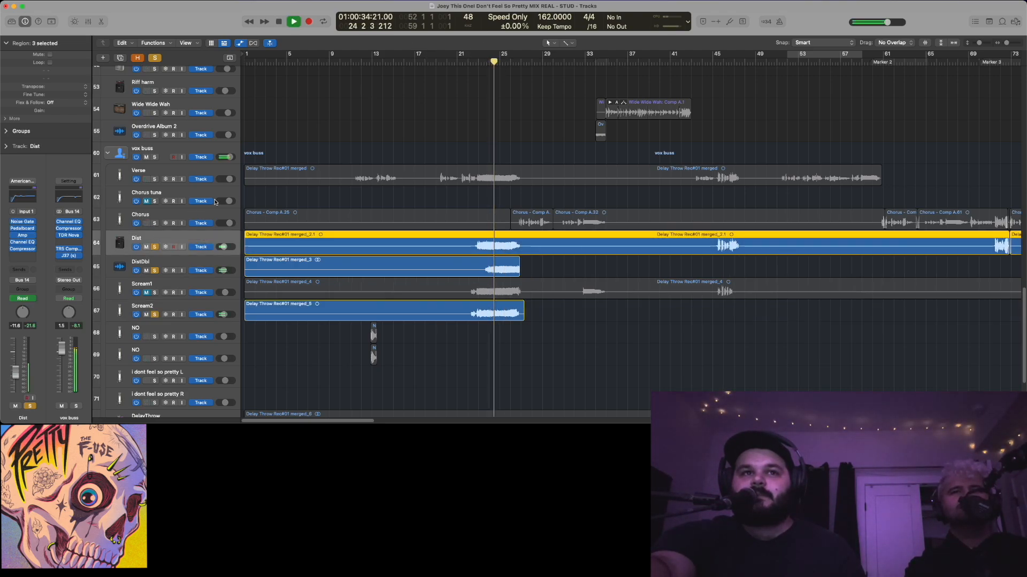
{"action": "key", "text": "space"}
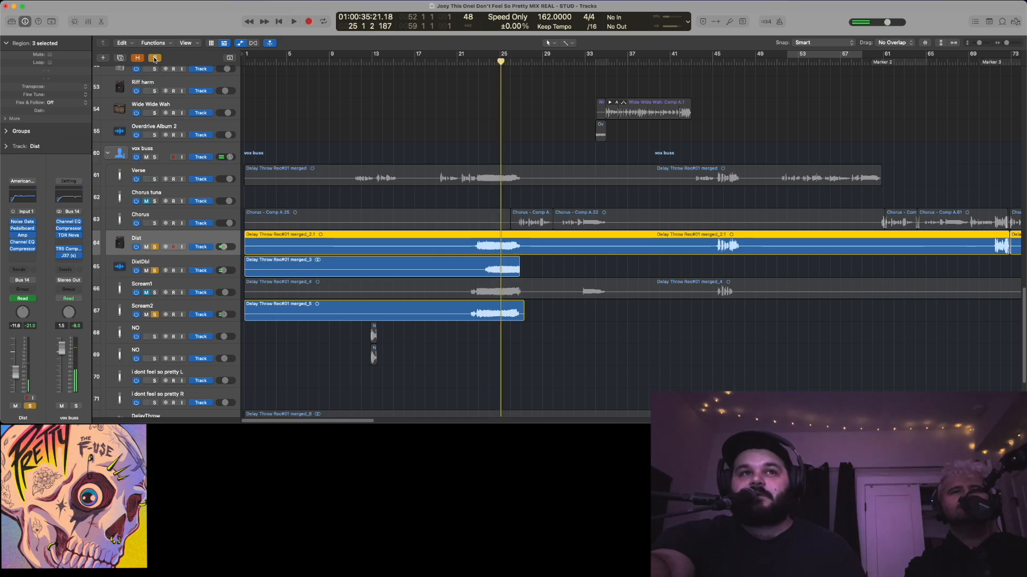
{"action": "left_click", "coordinate": [154, 58]}
Solo only the Dist track, play it alone around bar 23, stop, and remove its solo
{"action": "left_click", "coordinate": [155, 247]}
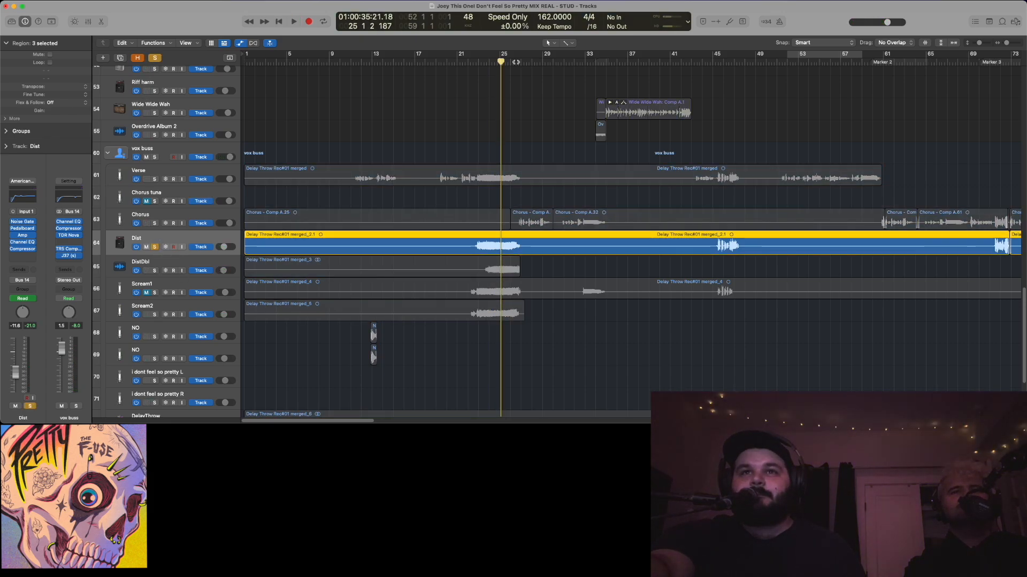
{"action": "key", "text": "space"}
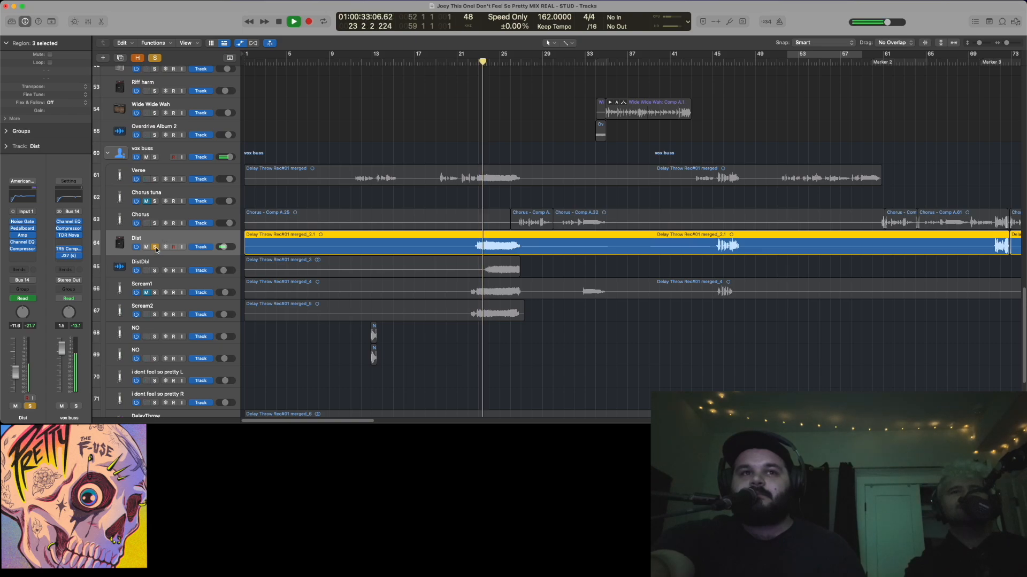
{"action": "key", "text": "space"}
{"action": "left_click", "coordinate": [155, 247]}
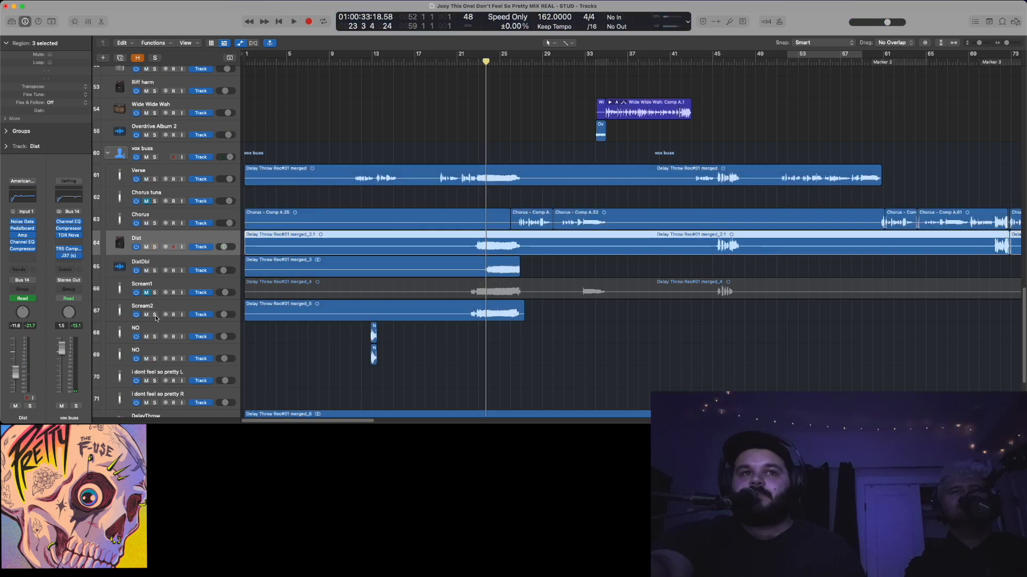
Solo the muted Scream1 track, play it alone from about bar 22, stop, and remove the solo, leaving the track muted
{"action": "left_click", "coordinate": [156, 315]}
{"action": "left_click", "coordinate": [155, 315]}
{"action": "left_click", "coordinate": [154, 293]}
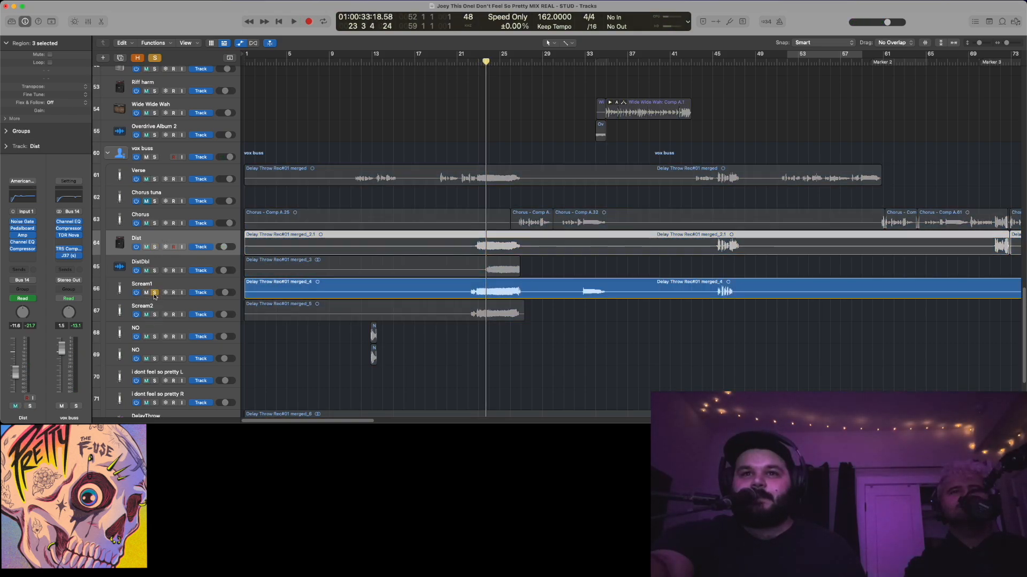
{"action": "left_click", "coordinate": [476, 61]}
{"action": "key", "text": "space"}
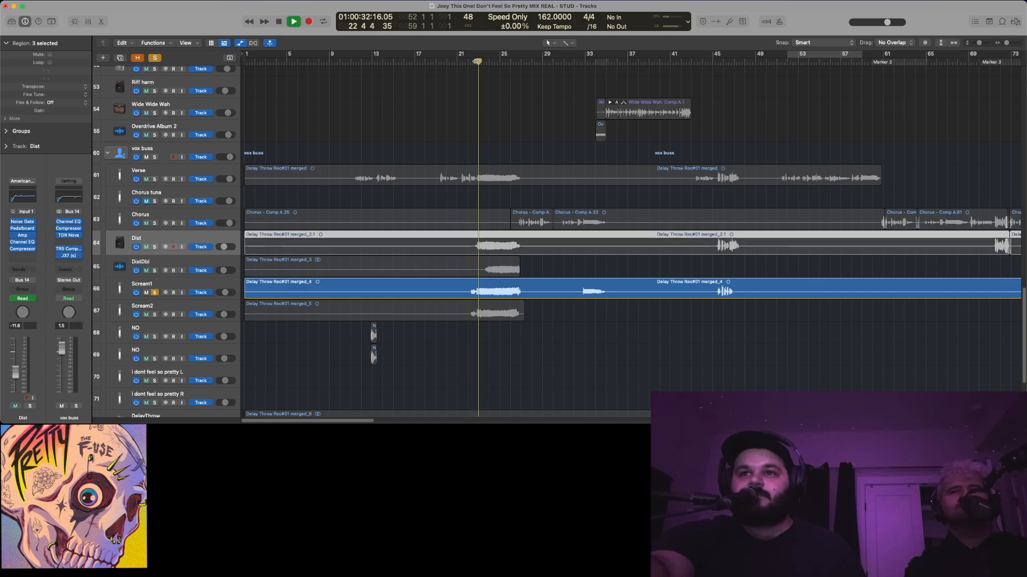
{"action": "key", "text": "space"}
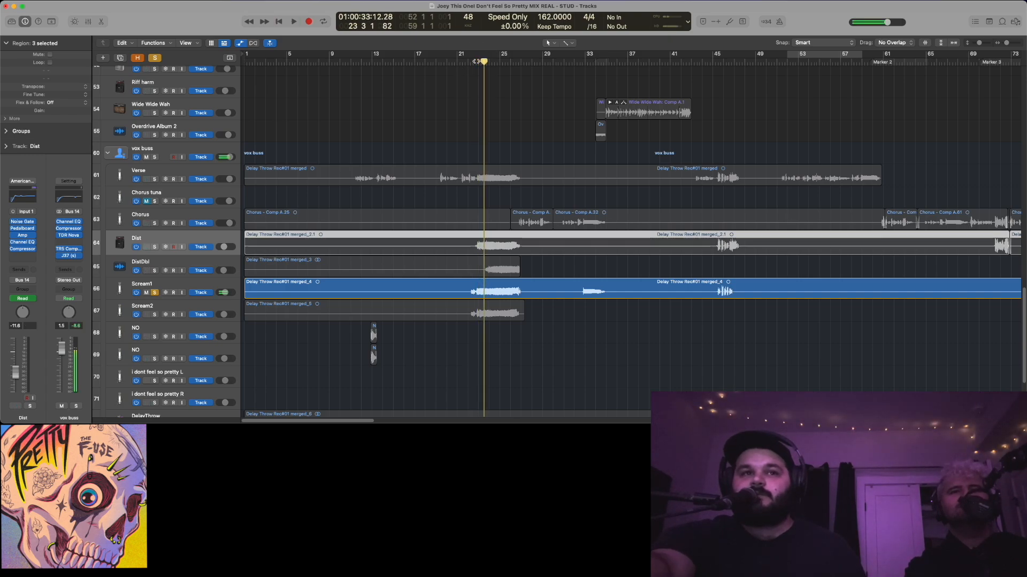
{"action": "left_click", "coordinate": [155, 292]}
{"action": "left_click", "coordinate": [146, 292]}
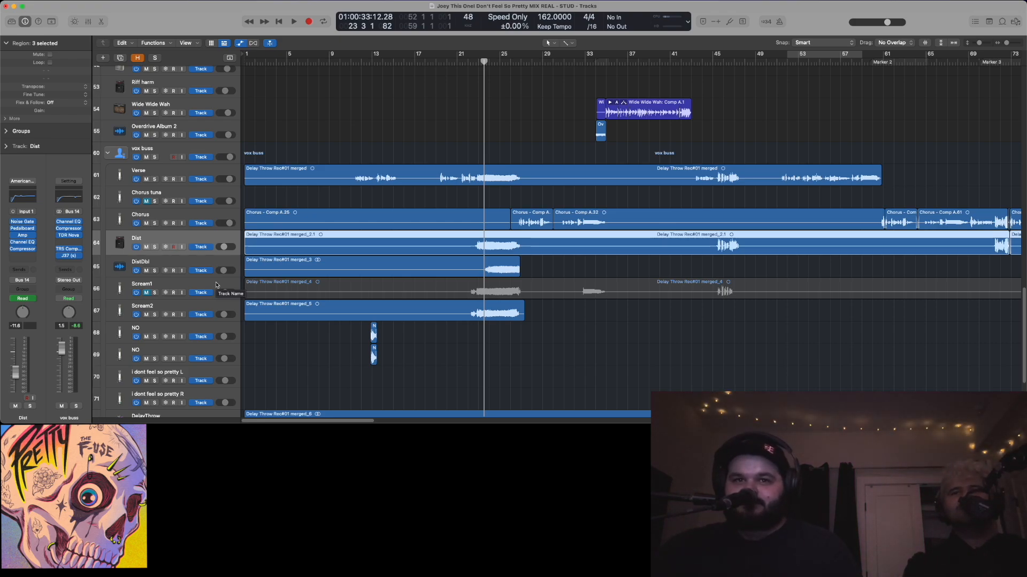
Look over the remaining vocal tracks and select DelayThrow to show its channel strip
{"action": "scroll", "coordinate": [378, 301], "scroll_direction": "down", "scroll_amount": 5}
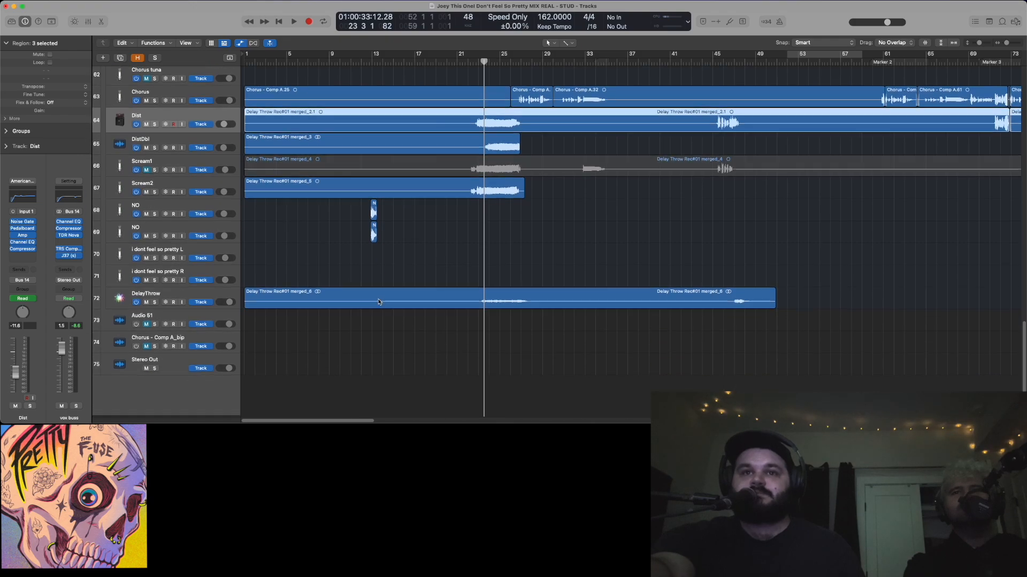
{"action": "scroll", "coordinate": [378, 301], "scroll_direction": "up", "scroll_amount": 2}
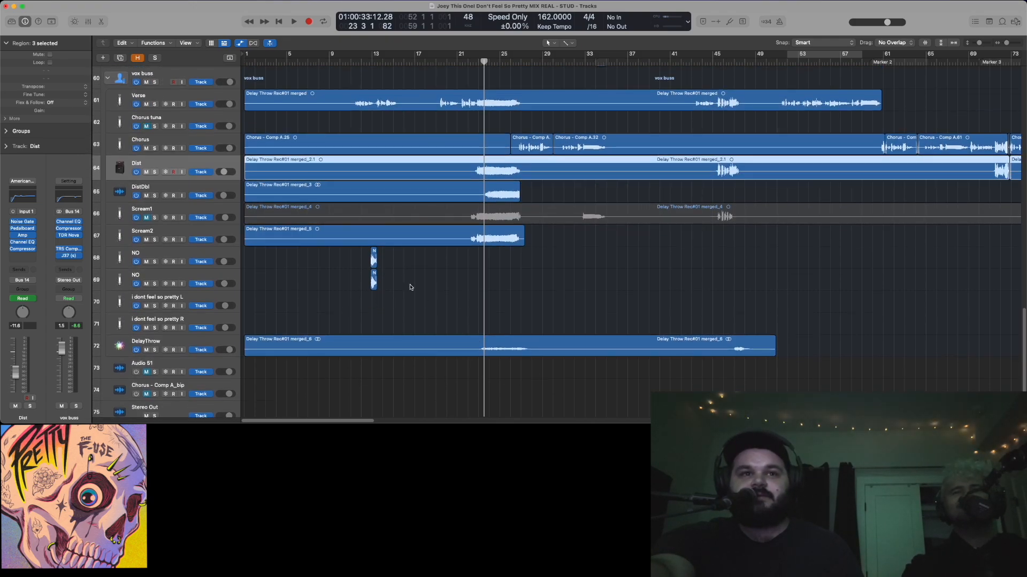
{"action": "scroll", "coordinate": [410, 287], "scroll_direction": "up", "scroll_amount": 2}
{"action": "left_click", "coordinate": [111, 378]}
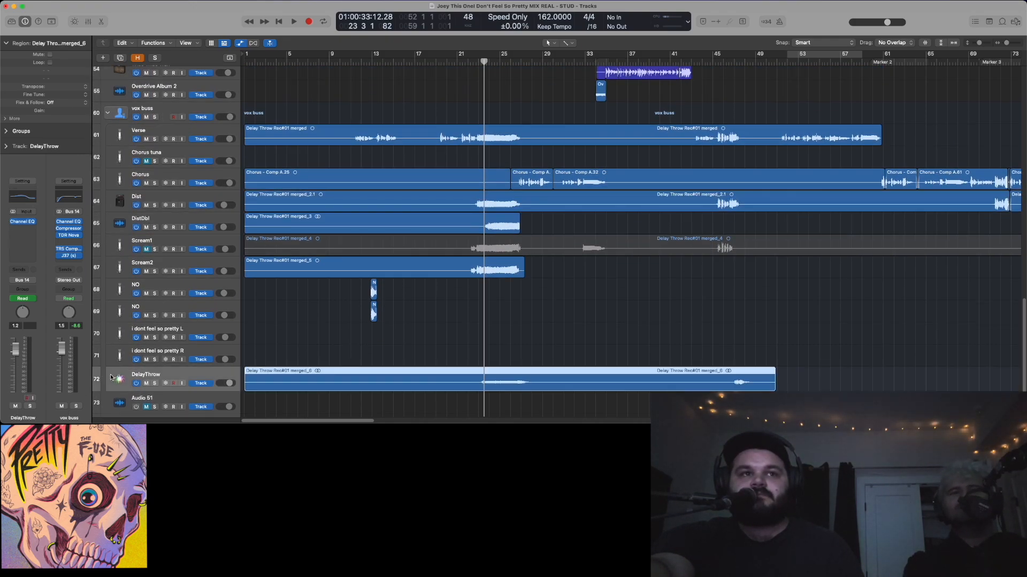
{"action": "scroll", "coordinate": [255, 348], "scroll_direction": "up", "scroll_amount": 5}
{"action": "scroll", "coordinate": [284, 346], "scroll_direction": "down", "scroll_amount": 12}
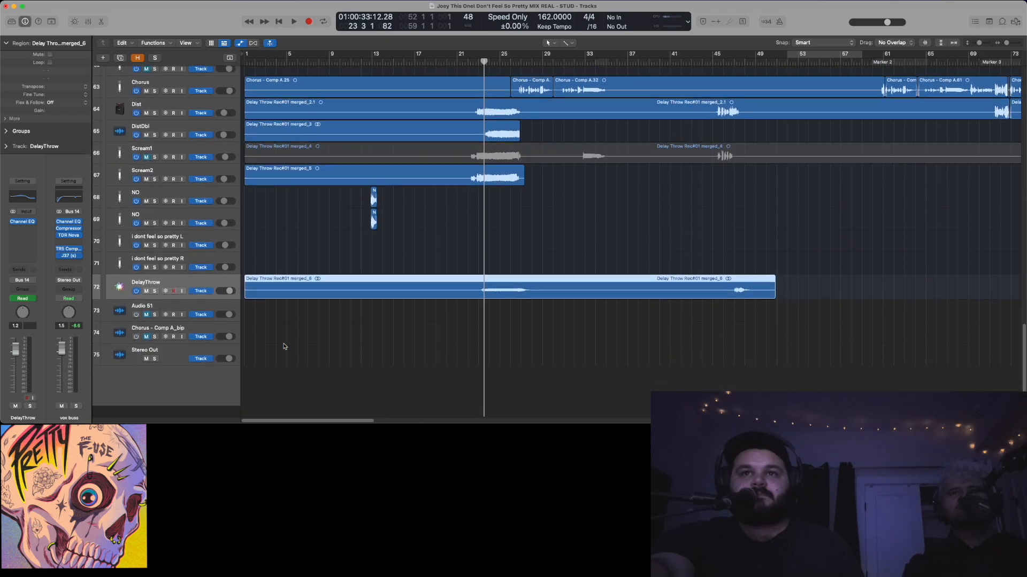
{"action": "scroll", "coordinate": [283, 346], "scroll_direction": "up", "scroll_amount": 5}
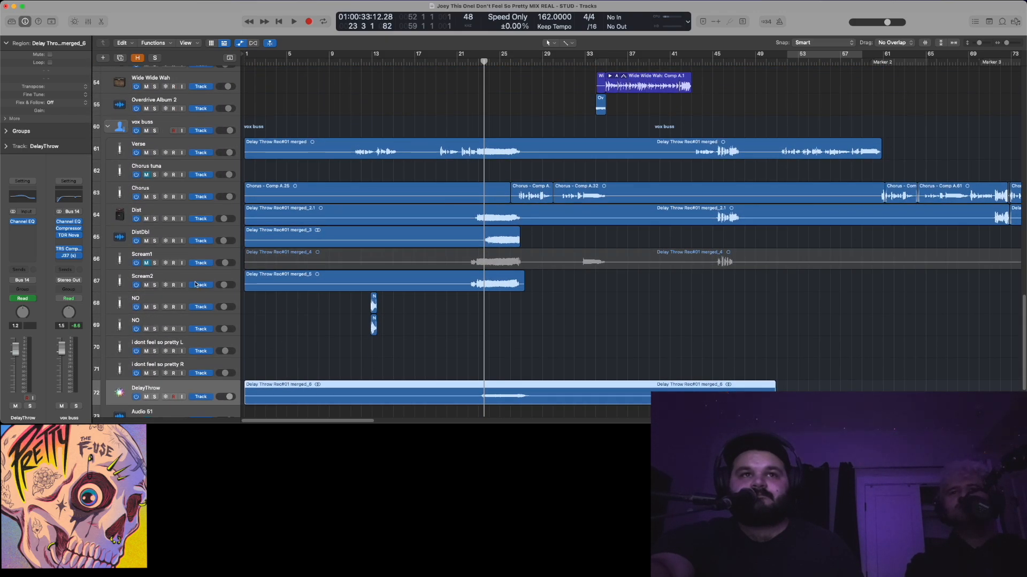
Solo and select the Dist track, play it alone around bar 24, and stop
{"action": "left_click", "coordinate": [154, 219]}
{"action": "left_click", "coordinate": [172, 209]}
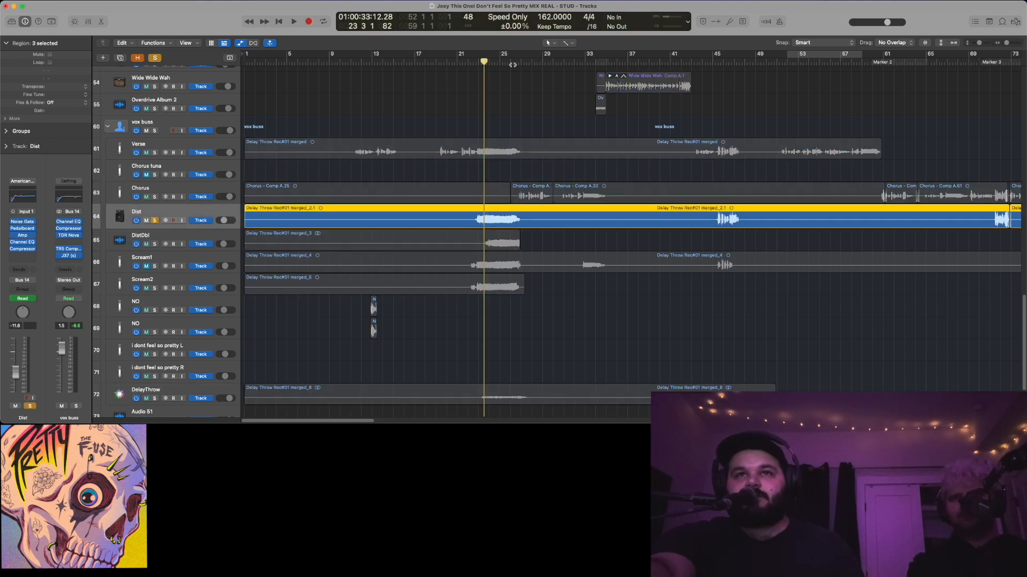
{"action": "key", "text": "space"}
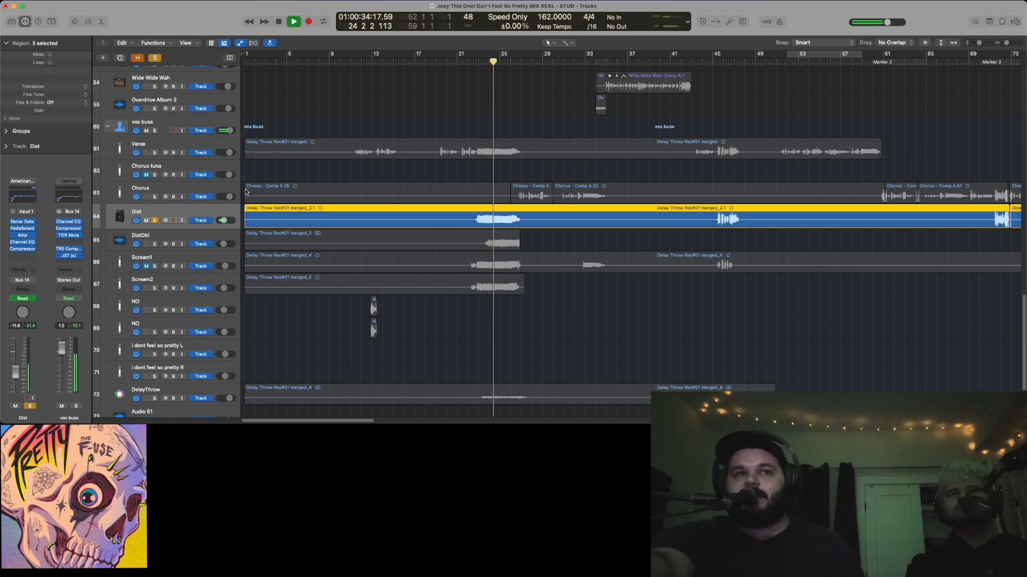
{"action": "key", "text": "space"}
Move the solo from Dist to DistDbl, play it from about bar 24 with its channel strip shown, stop, and clear the solo
{"action": "left_click", "coordinate": [155, 244]}
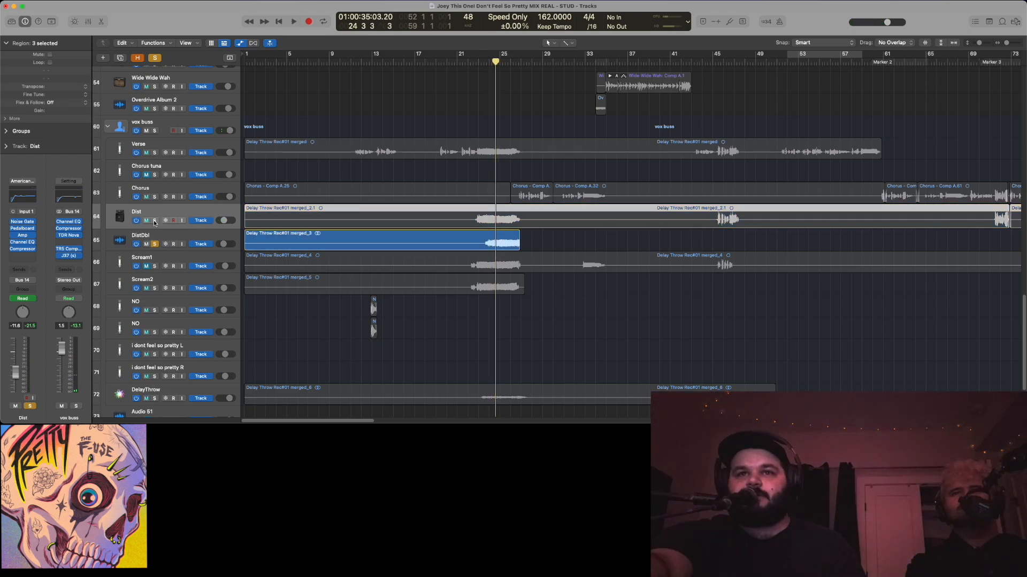
{"action": "left_click", "coordinate": [492, 60]}
{"action": "key", "text": "space"}
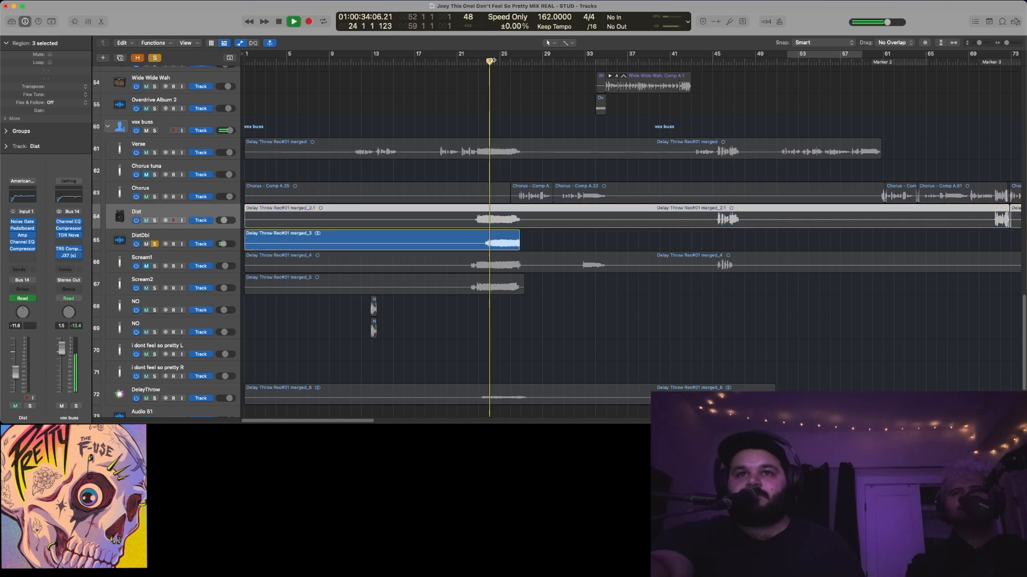
{"action": "left_click", "coordinate": [170, 237]}
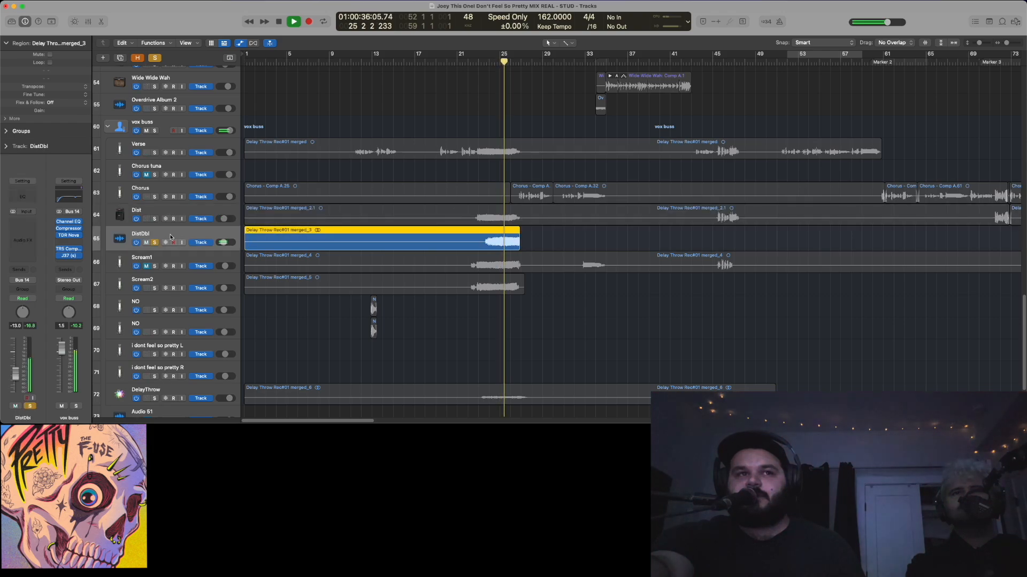
{"action": "key", "text": "space"}
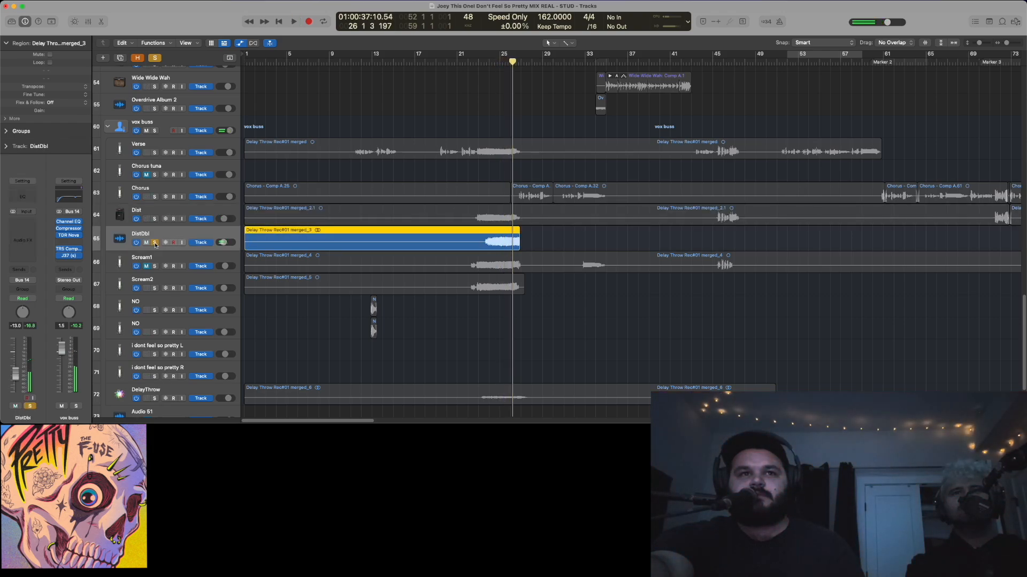
{"action": "left_click", "coordinate": [154, 242]}
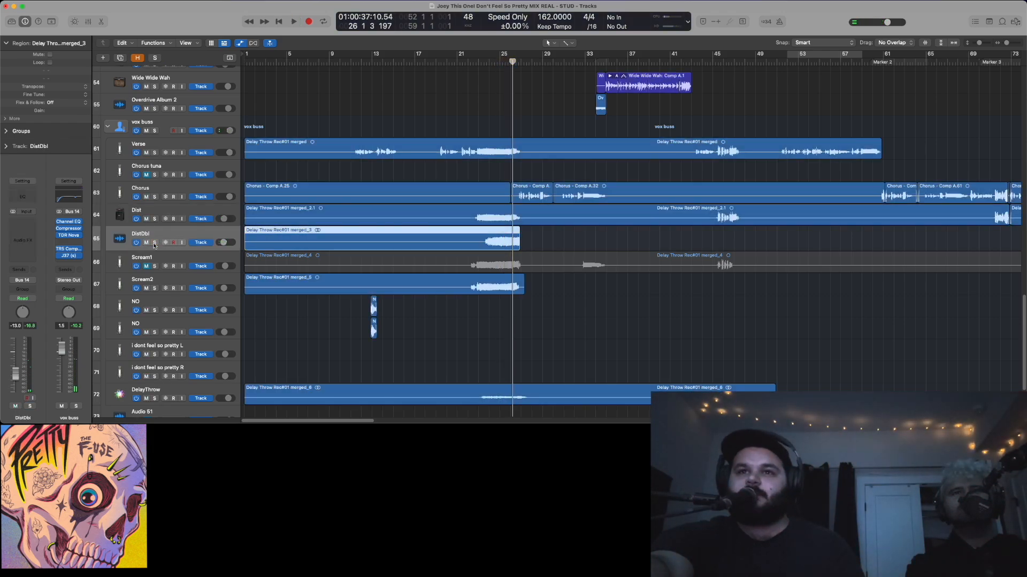
Solo the Scream2 track, play it alone from bar 23, stop, and remove its solo
{"action": "left_click", "coordinate": [155, 289]}
{"action": "left_click", "coordinate": [479, 62]}
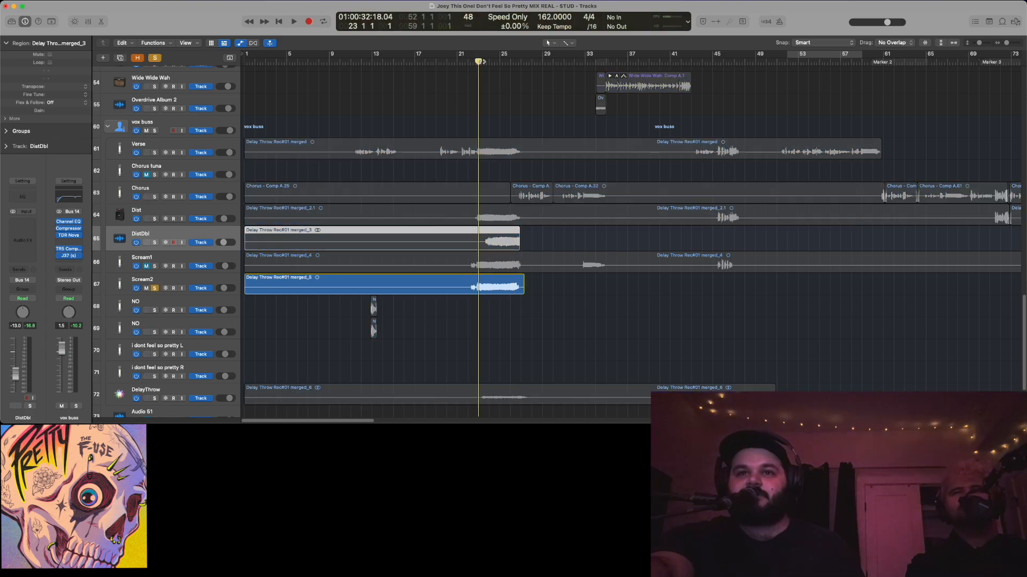
{"action": "key", "text": "space"}
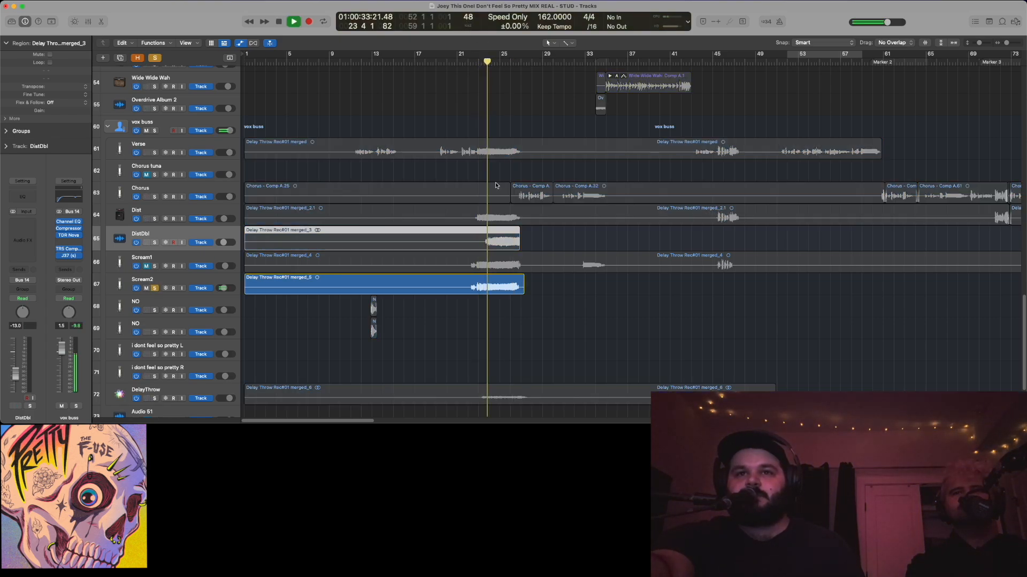
{"action": "key", "text": "space"}
{"action": "left_click", "coordinate": [154, 288]}
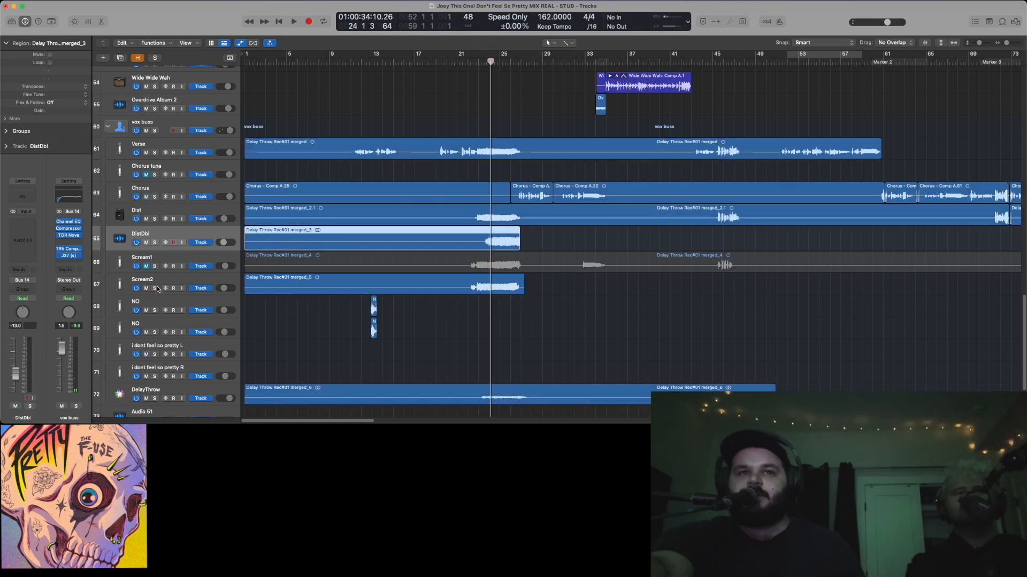
Solo the DelayThrow track, play it alone from about bar 22, stop, and remove its solo
{"action": "scroll", "coordinate": [156, 288], "scroll_direction": "down", "scroll_amount": 3}
{"action": "left_click", "coordinate": [155, 343]}
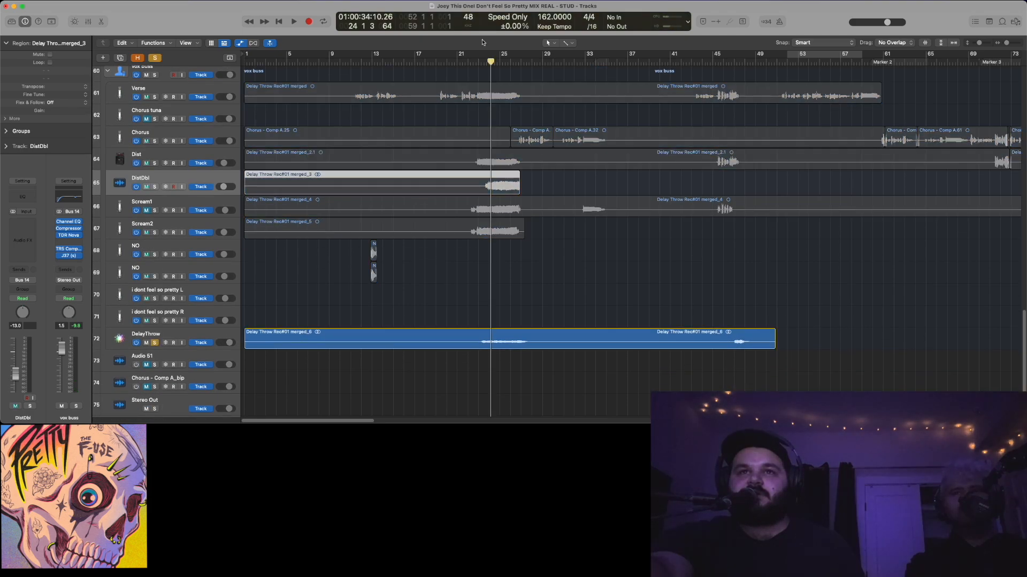
{"action": "left_click", "coordinate": [476, 63]}
{"action": "key", "text": "space"}
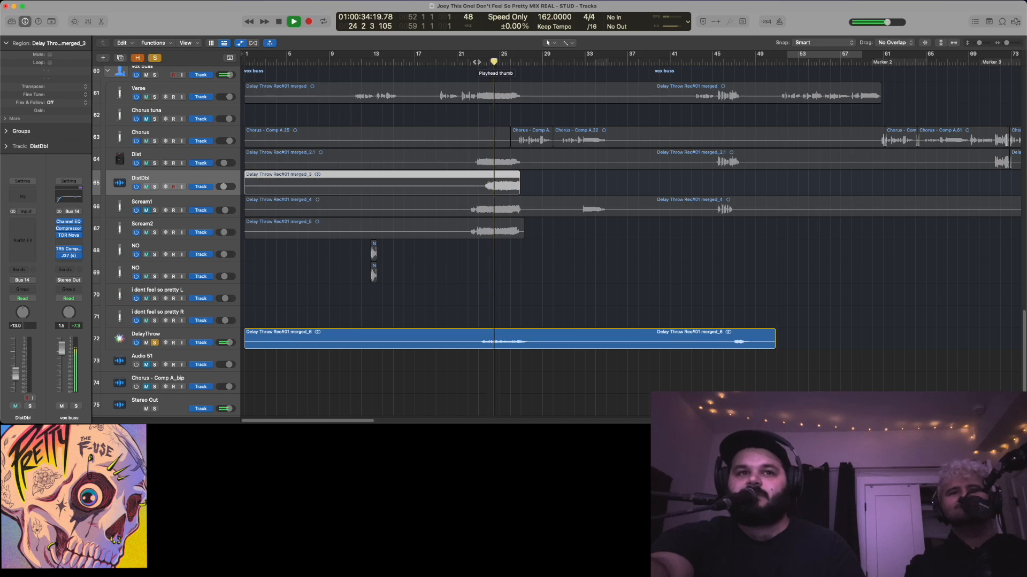
{"action": "key", "text": "space"}
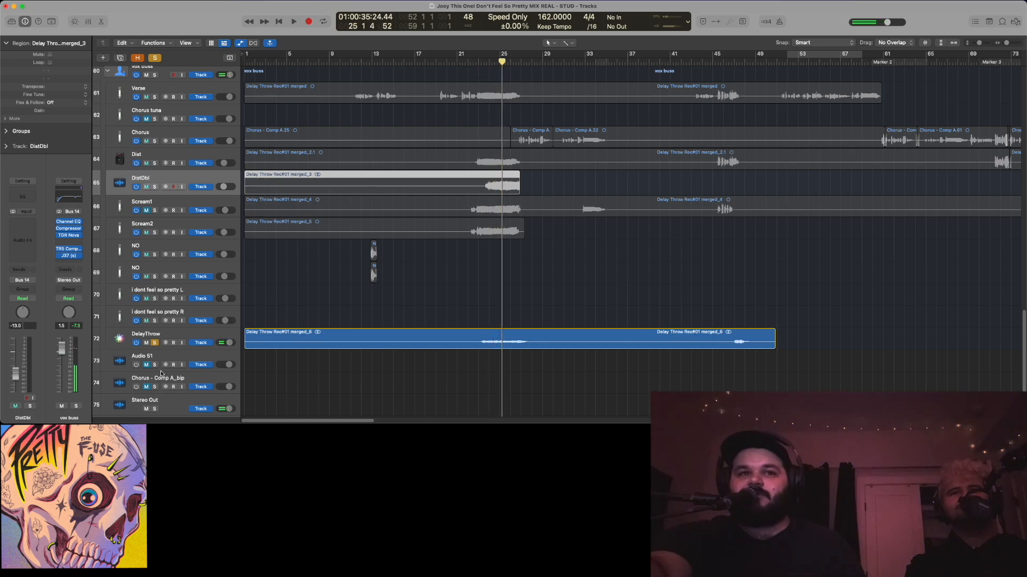
{"action": "left_click", "coordinate": [154, 343]}
Select the Chorus track and both NO tracks in turn to show their channel strips, ending on the first NO track
{"action": "scroll", "coordinate": [442, 213], "scroll_direction": "up", "scroll_amount": 2}
{"action": "scroll", "coordinate": [441, 214], "scroll_direction": "up", "scroll_amount": 2}
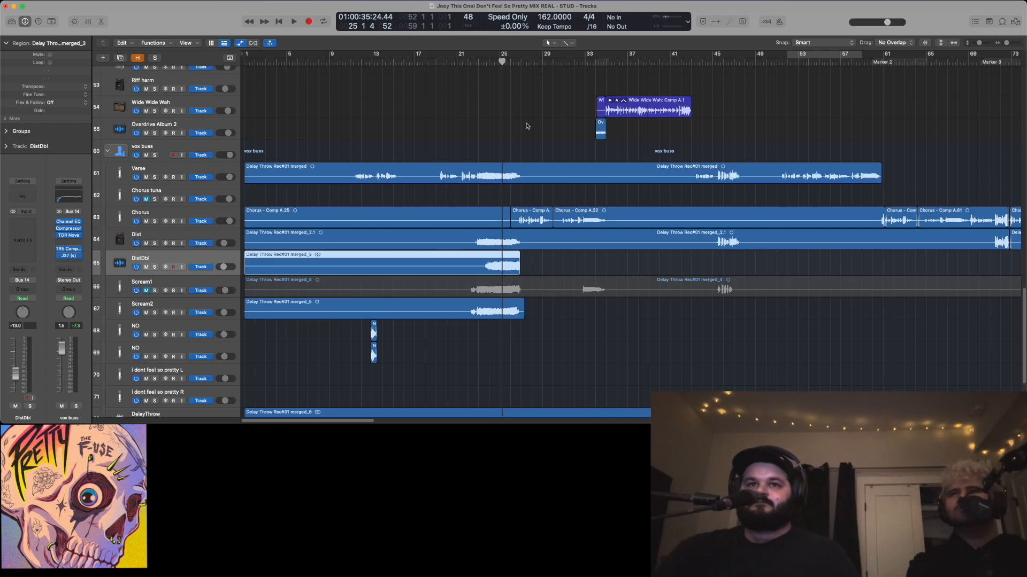
{"action": "left_click", "coordinate": [148, 213]}
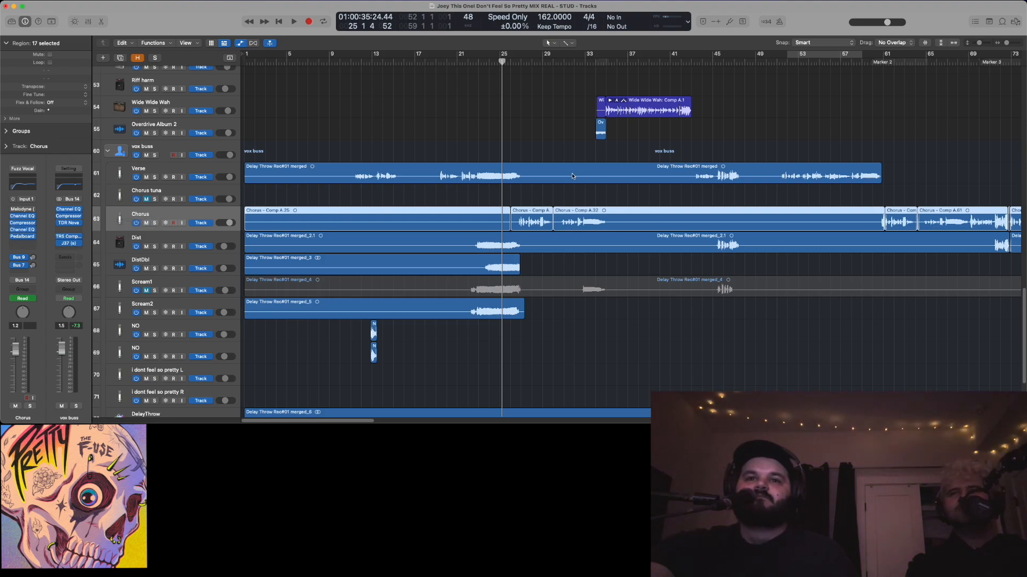
{"action": "scroll", "coordinate": [573, 176], "scroll_direction": "down", "scroll_amount": 4}
{"action": "left_click", "coordinate": [149, 237]}
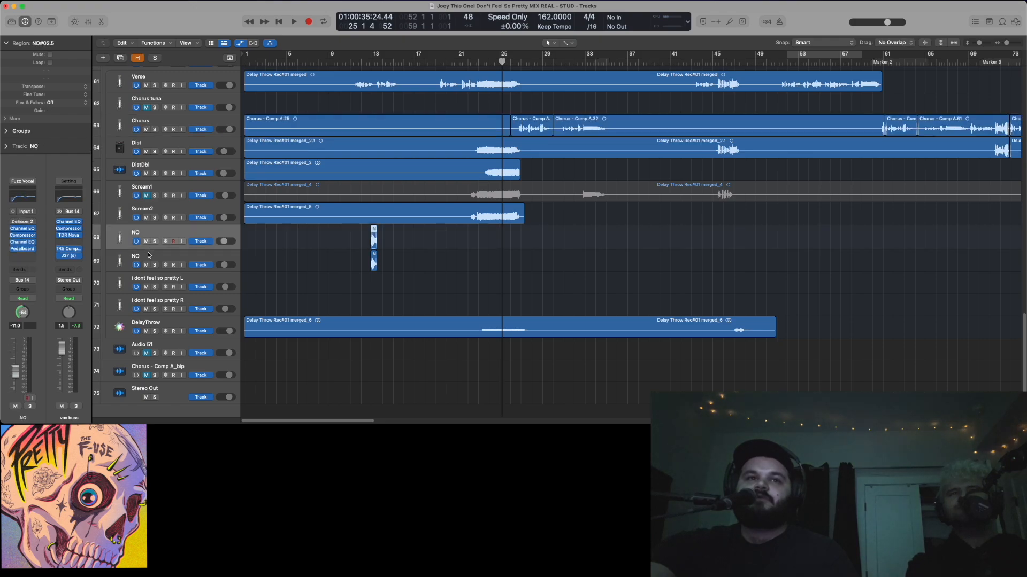
{"action": "left_click", "coordinate": [148, 257]}
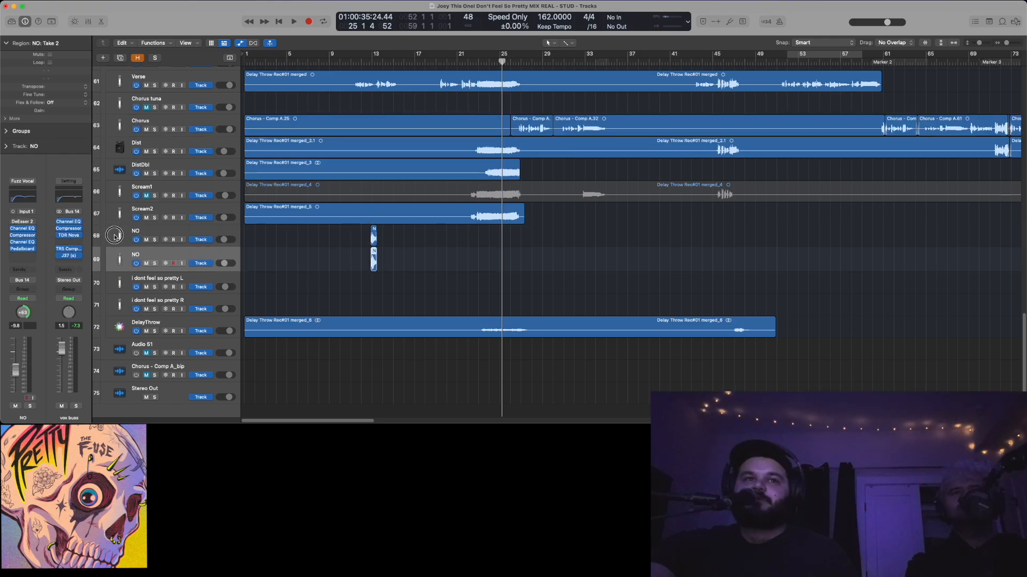
{"action": "left_click", "coordinate": [174, 242]}
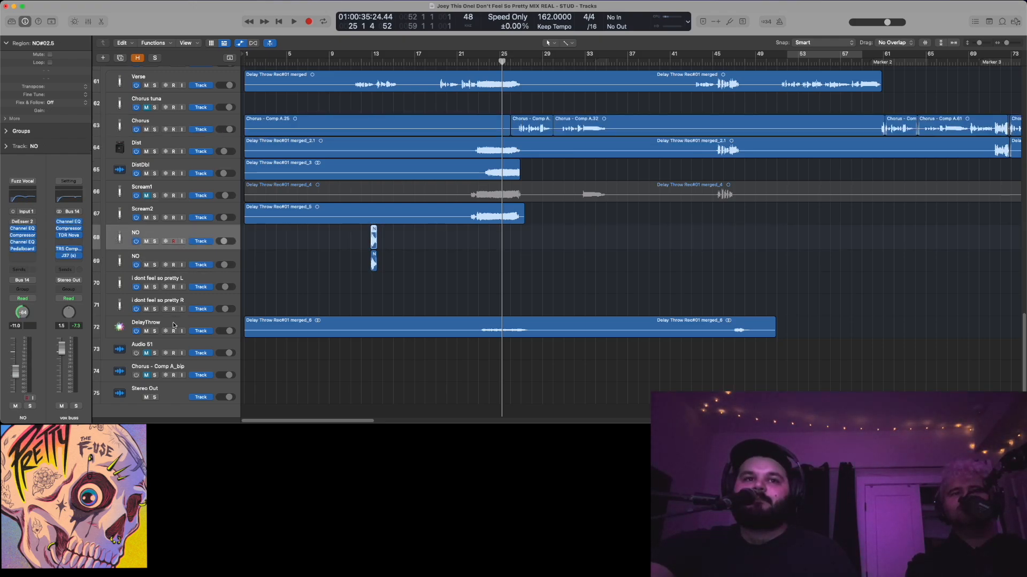
Solo both NO tracks, play them together from bar 13, stop, show the second one's channel strip, and clear the solos
{"action": "left_click", "coordinate": [372, 59]}
{"action": "left_click", "coordinate": [152, 242]}
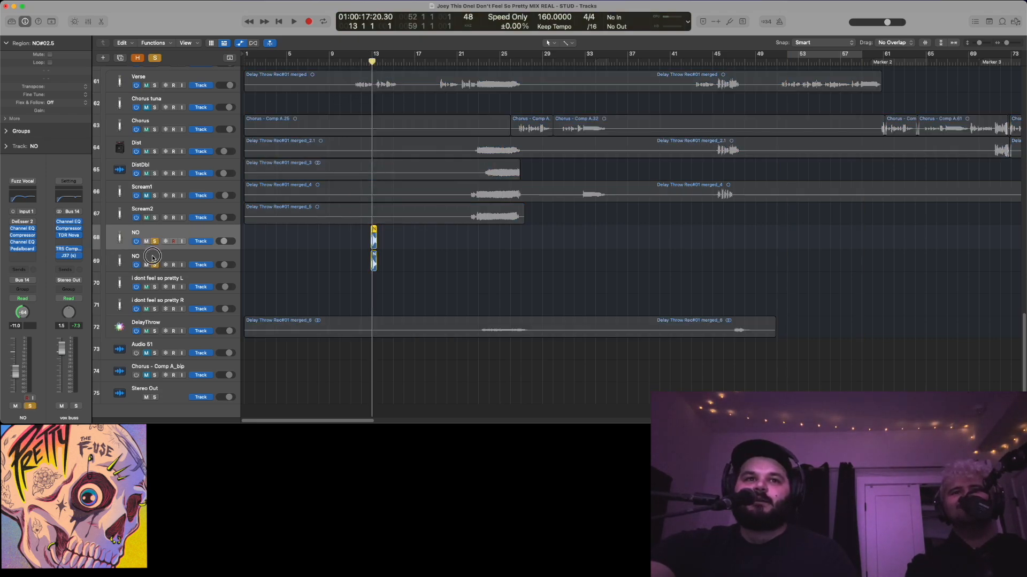
{"action": "left_click", "coordinate": [364, 63]}
{"action": "key", "text": "space"}
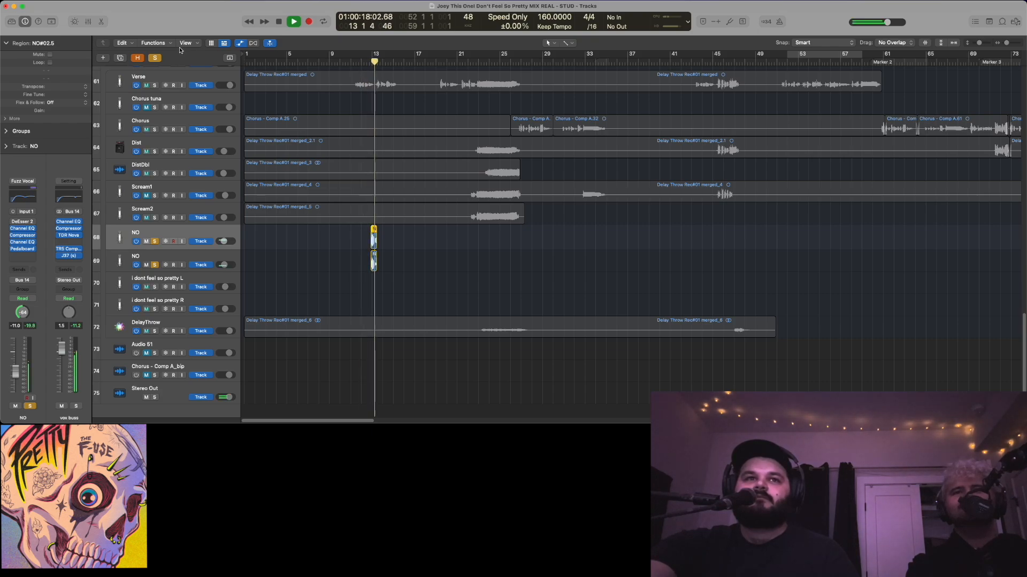
{"action": "key", "text": "space"}
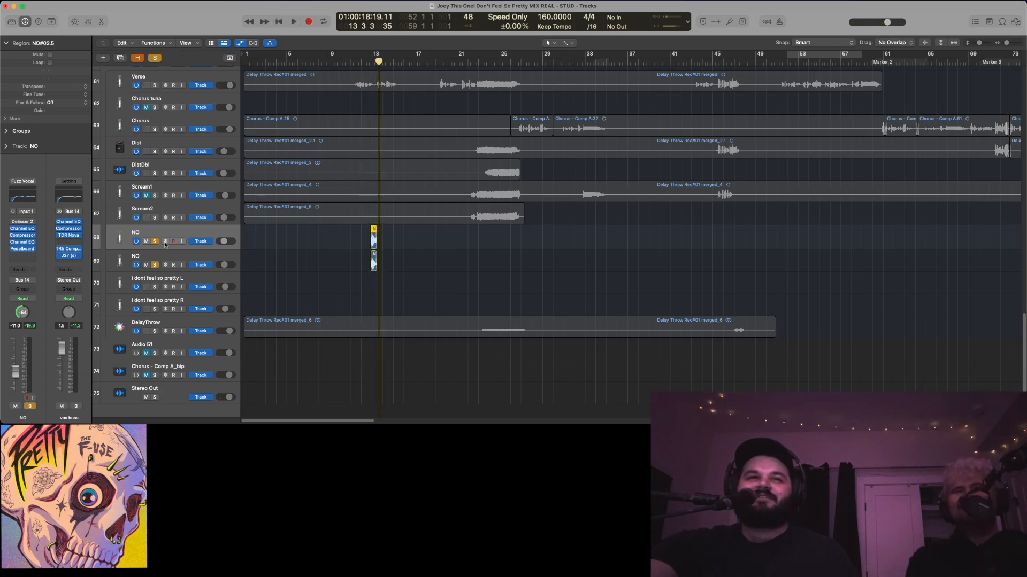
{"action": "left_click", "coordinate": [161, 257]}
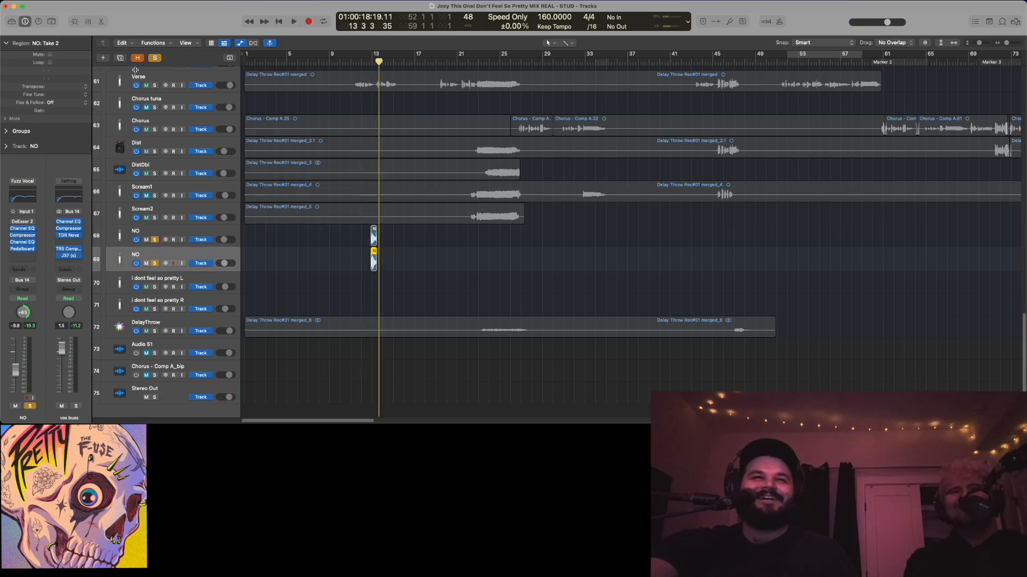
{"action": "left_click", "coordinate": [155, 58]}
{"action": "left_click", "coordinate": [468, 289]}
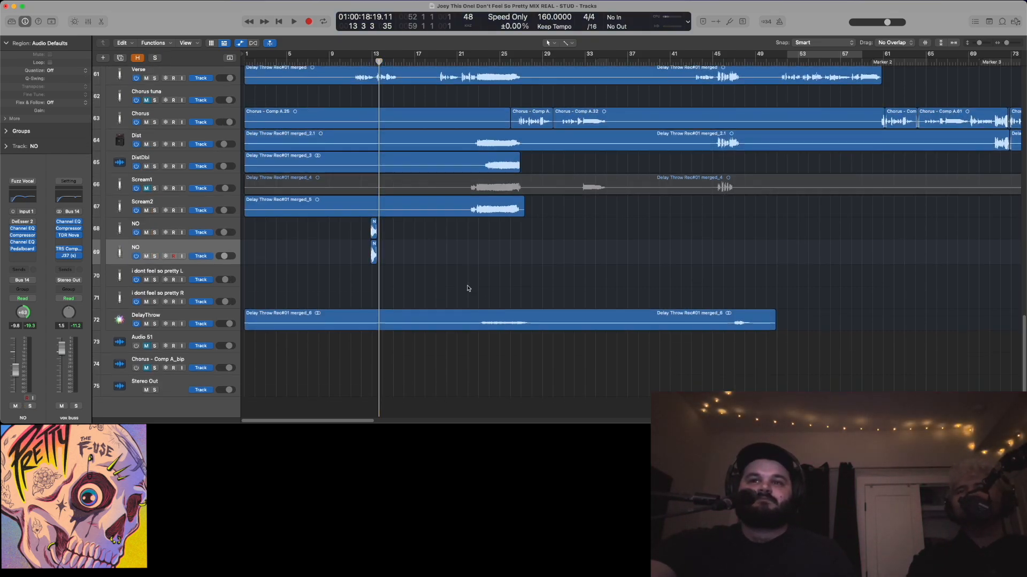
Select the Dist, Chorus and Verse tracks in turn to show their channel strips, ending on the Chorus track
{"action": "scroll", "coordinate": [467, 288], "scroll_direction": "up", "scroll_amount": 4}
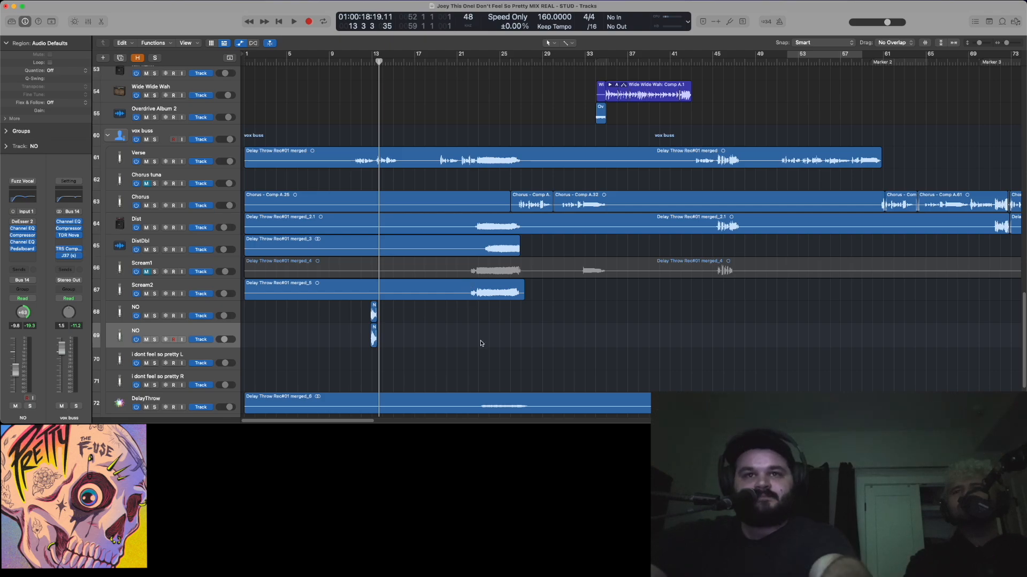
{"action": "key", "text": "super+Left"}
{"action": "key", "text": "super+Left"}
{"action": "key", "text": "super+Right"}
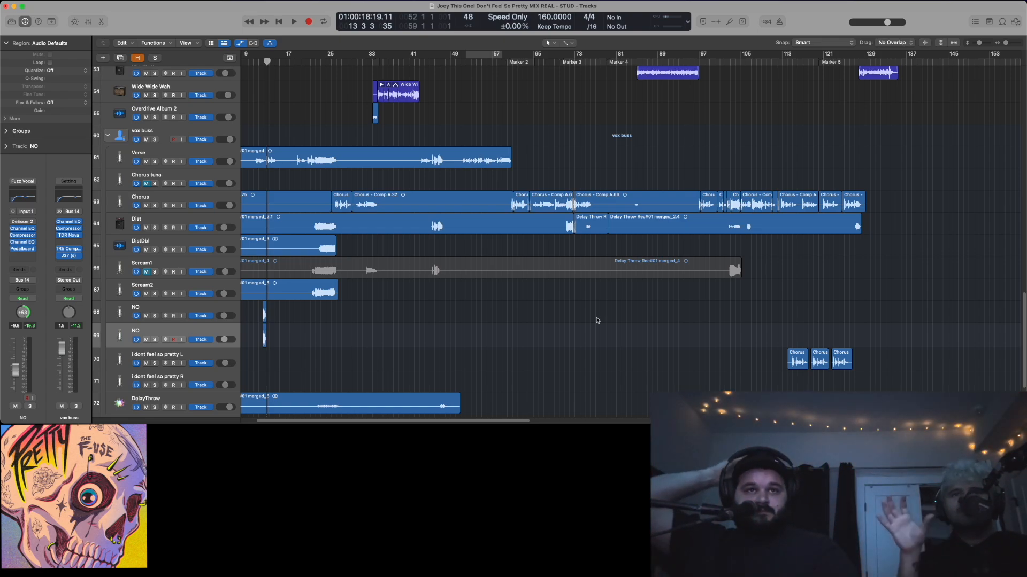
{"action": "left_click", "coordinate": [121, 221]}
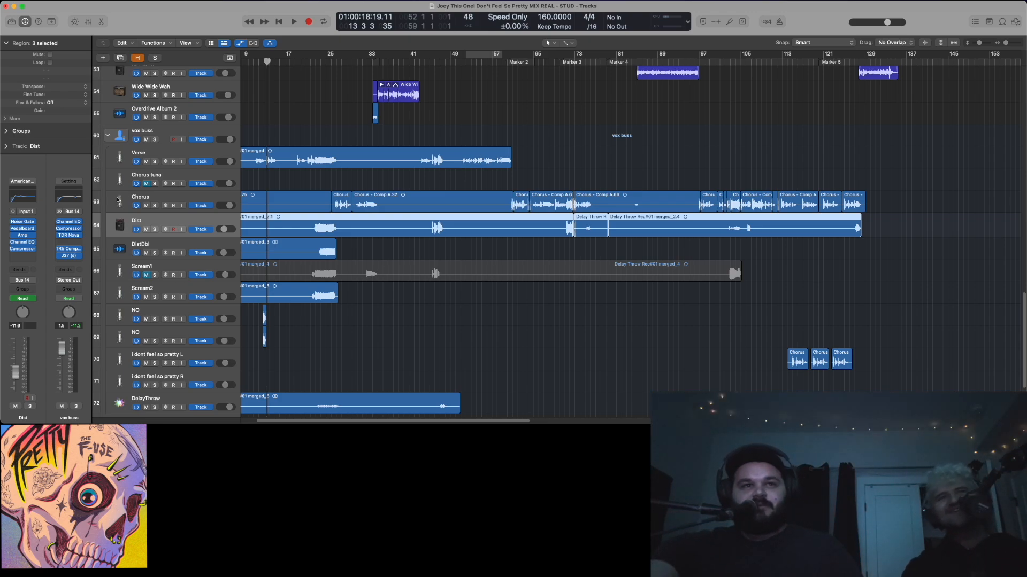
{"action": "left_click", "coordinate": [119, 200]}
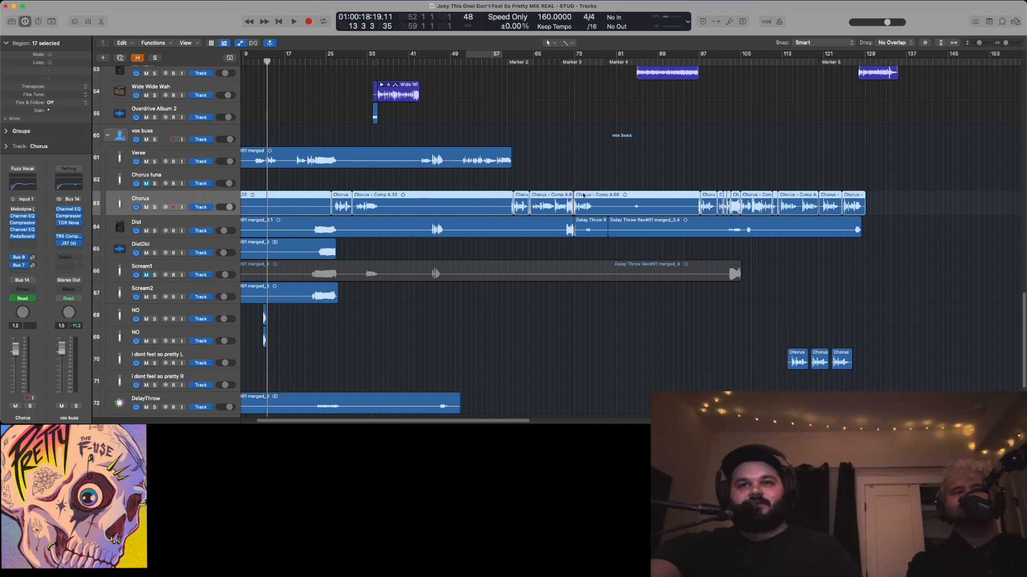
{"action": "left_click", "coordinate": [119, 157]}
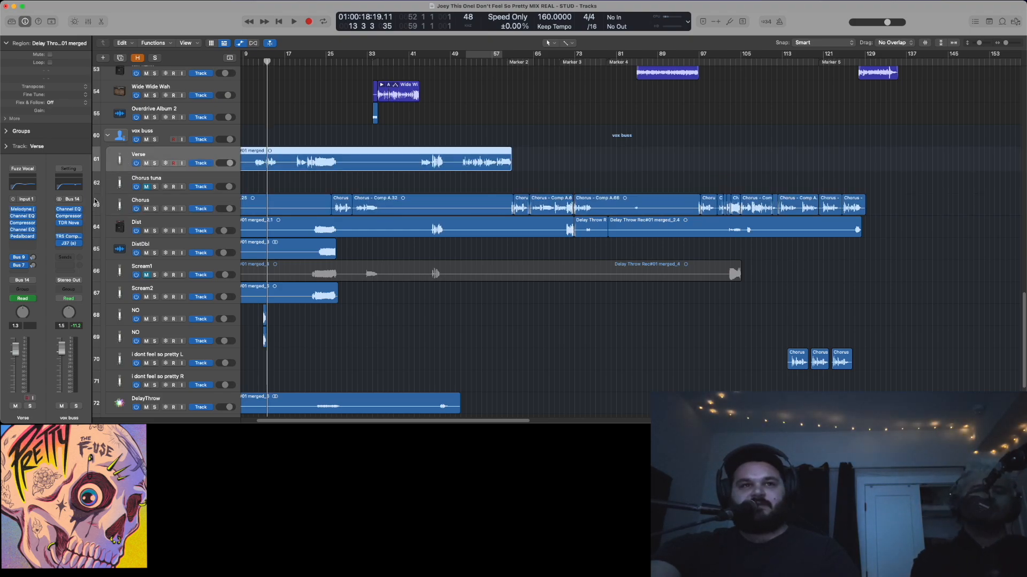
{"action": "left_click", "coordinate": [119, 205]}
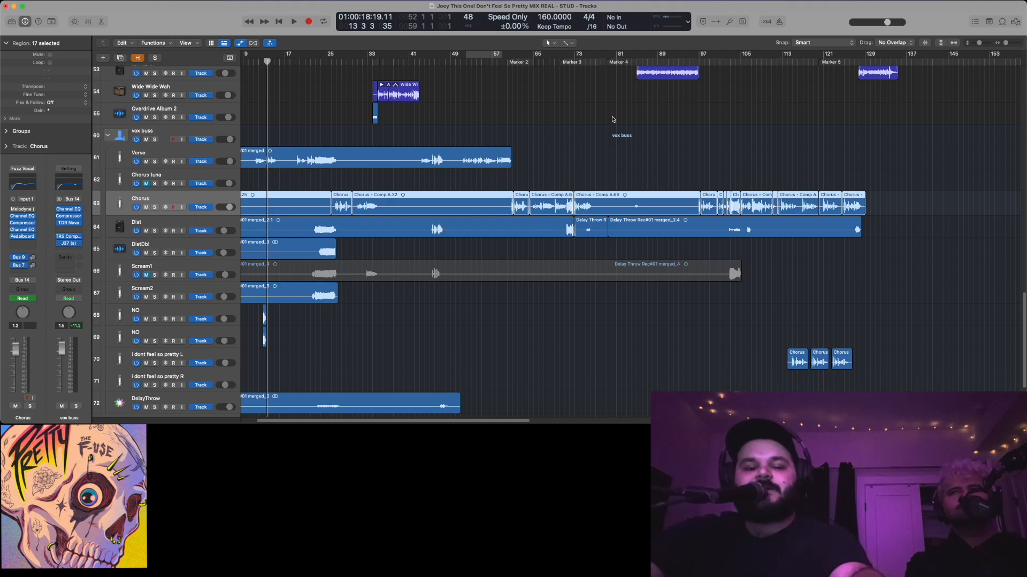
Place the playhead at bar 72, examine the short Delay Throw region between the Chorus comps up close, and hide the track automation
{"action": "left_click", "coordinate": [569, 63]}
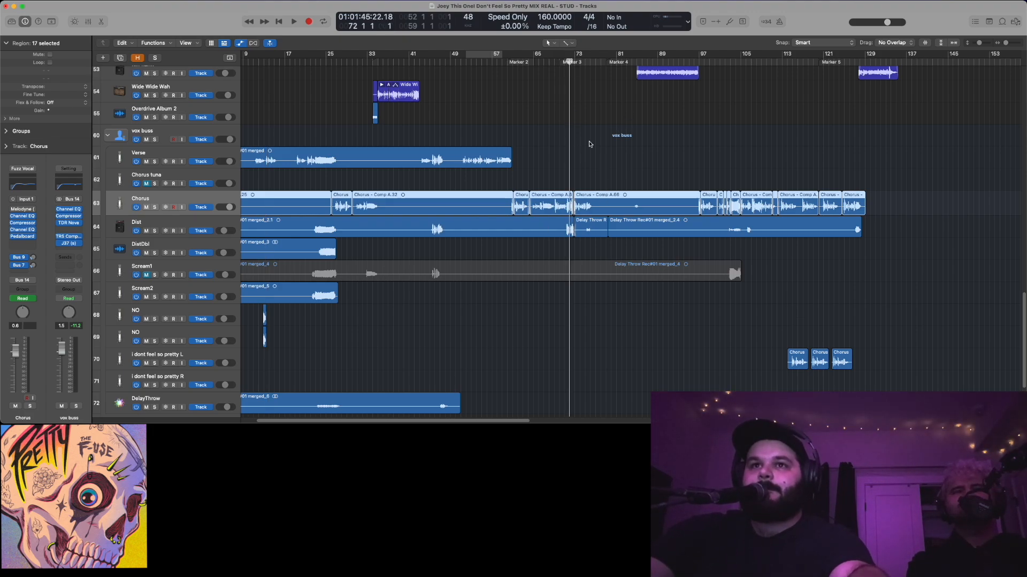
{"action": "scroll", "coordinate": [590, 145], "scroll_direction": "right", "scroll_amount": 10}
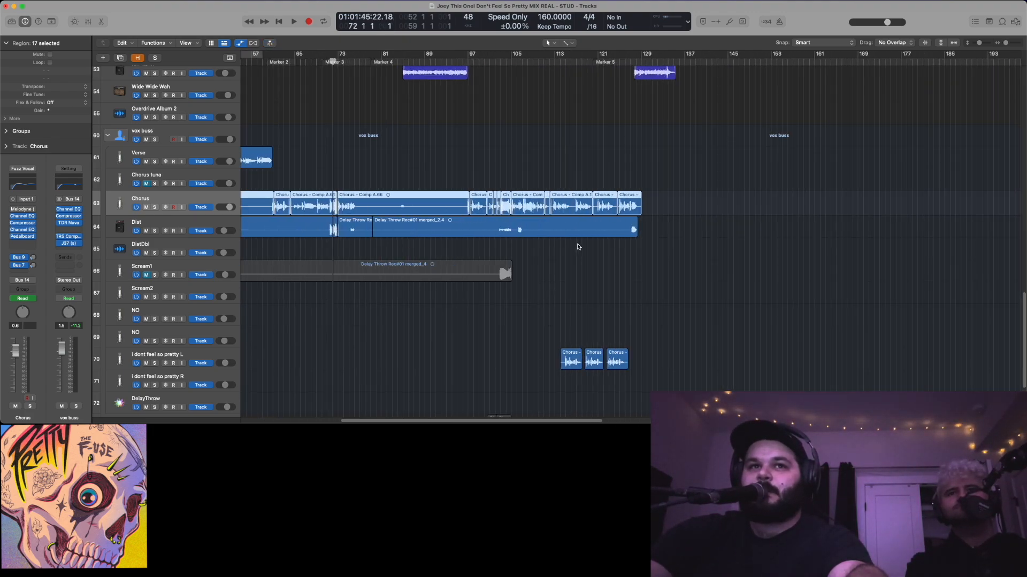
{"action": "scroll", "coordinate": [577, 247], "scroll_direction": "up", "scroll_amount": 10}
{"action": "left_click", "coordinate": [555, 165]}
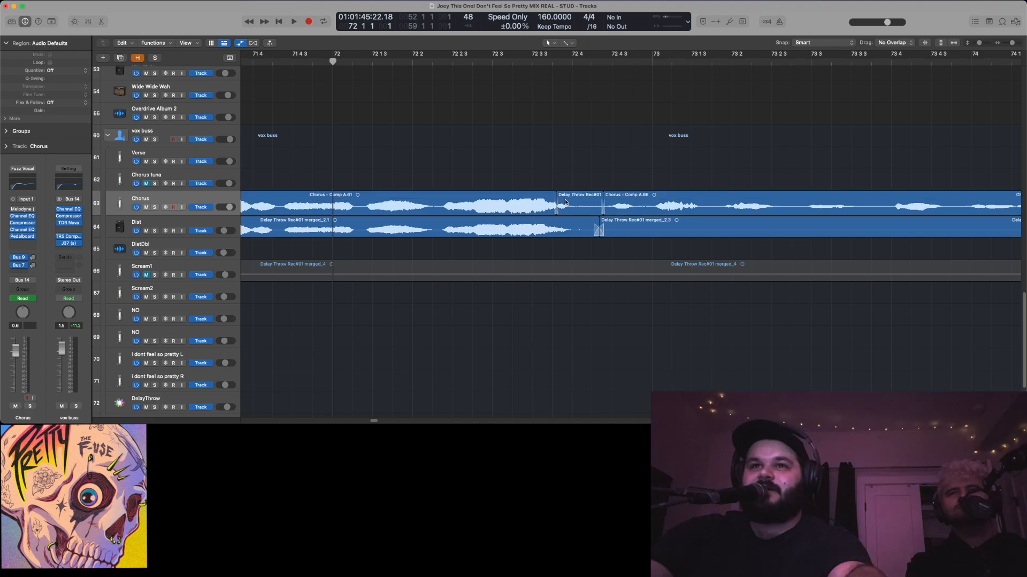
{"action": "left_click", "coordinate": [566, 202]}
{"action": "scroll", "coordinate": [579, 210], "scroll_direction": "up", "scroll_amount": 5}
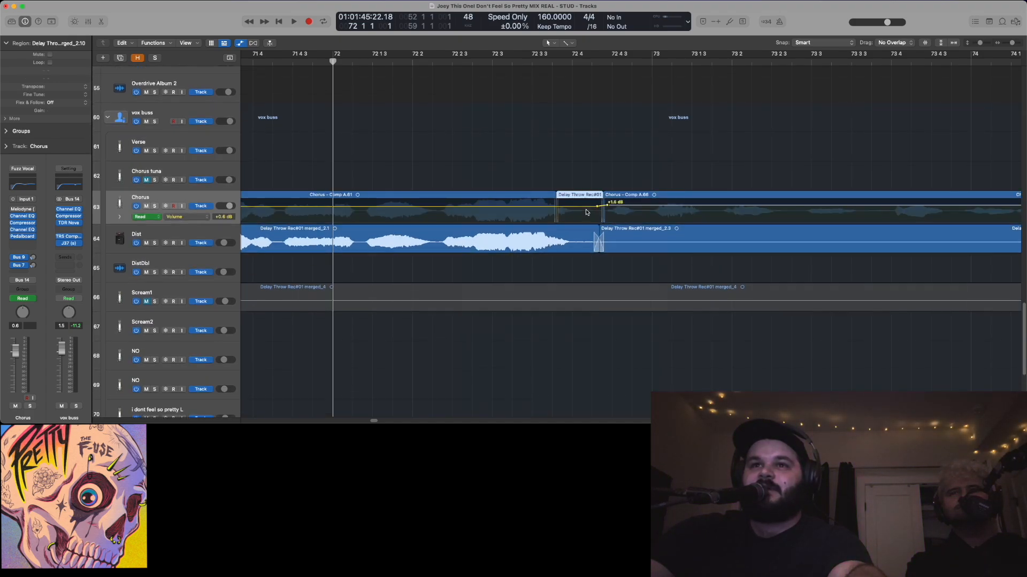
{"action": "left_click", "coordinate": [583, 156]}
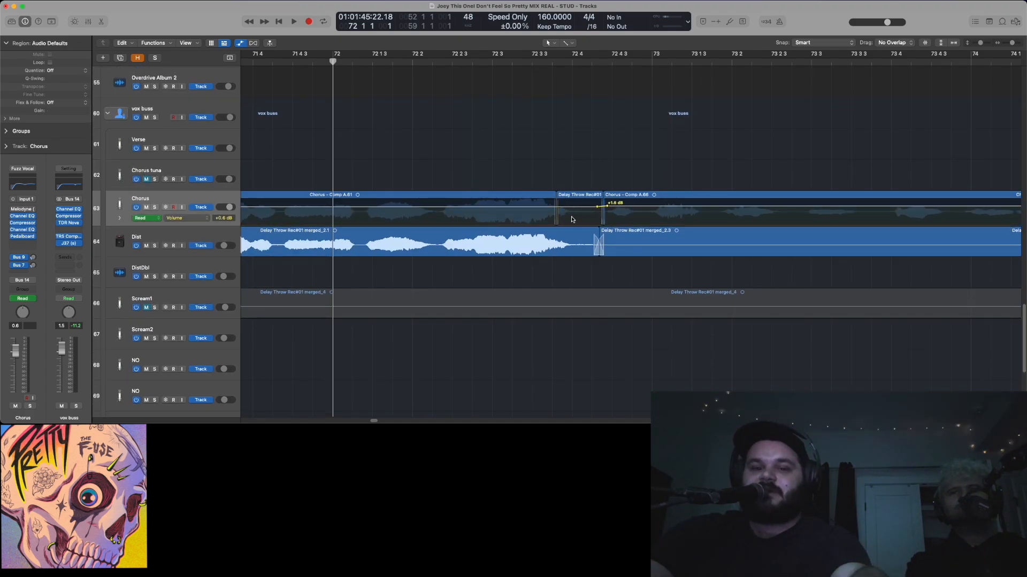
{"action": "key", "text": "a"}
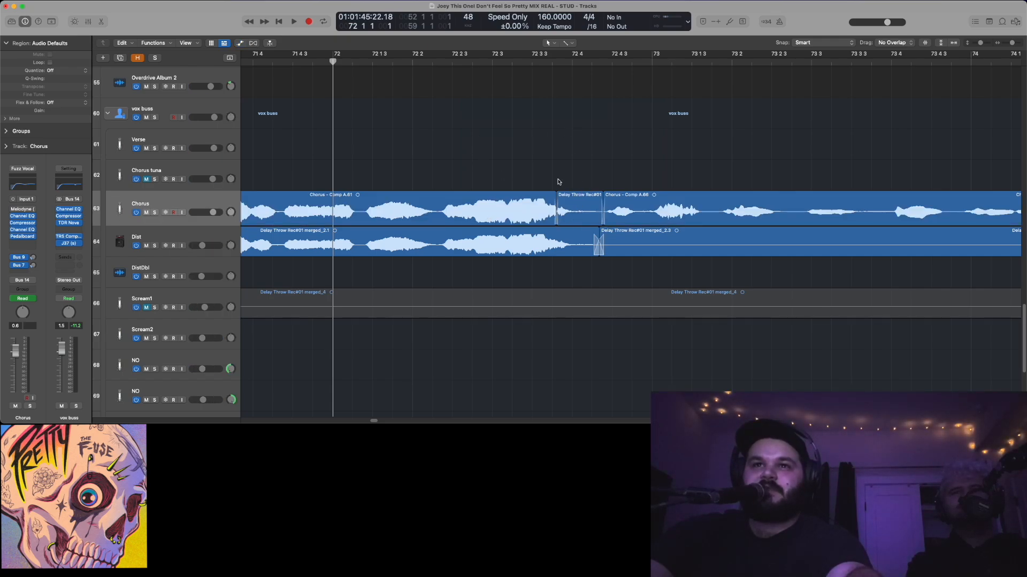
Examine how the Chorus and Dist regions are arranged before and after bar 72 across the wider song
{"action": "scroll", "coordinate": [514, 203], "scroll_direction": "down", "scroll_amount": 5}
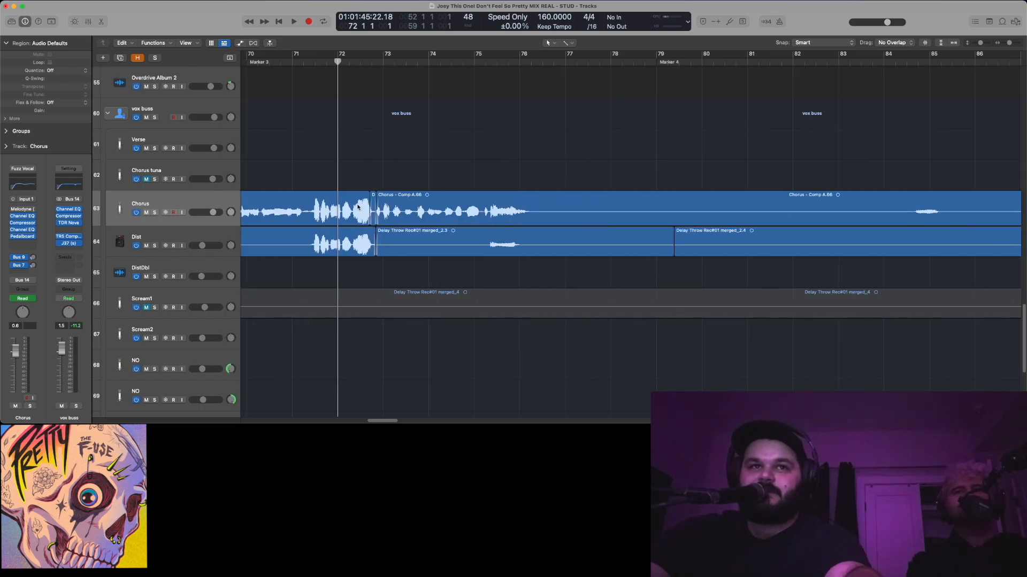
{"action": "scroll", "coordinate": [358, 205], "scroll_direction": "left", "scroll_amount": 5}
{"action": "scroll", "coordinate": [359, 174], "scroll_direction": "down", "scroll_amount": 5}
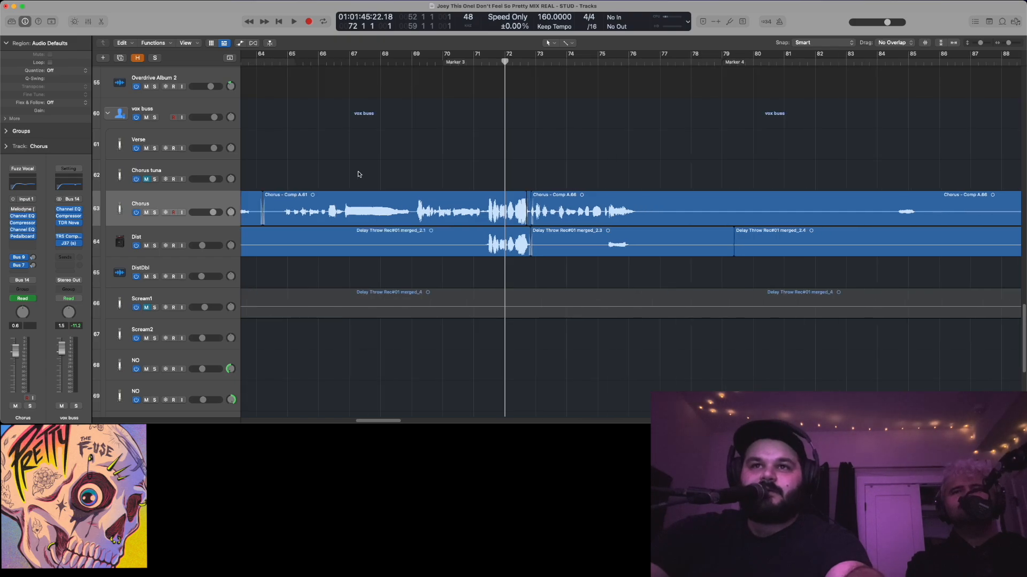
{"action": "key", "text": "super+Left"}
{"action": "key", "text": "super+Left"}
{"action": "key", "text": "super+Left"}
{"action": "key", "text": "super+Left"}
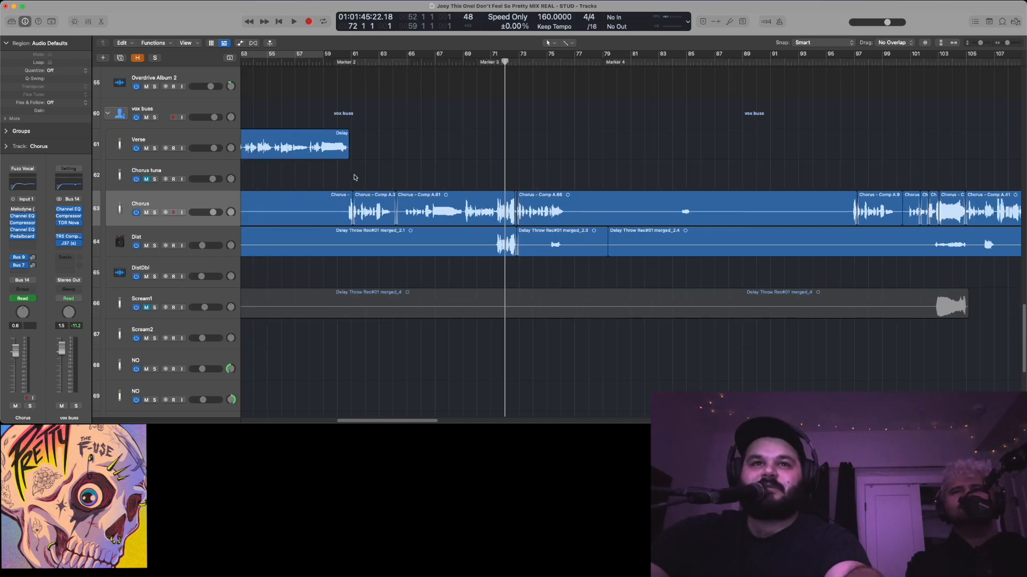
{"action": "key", "text": "super+Right"}
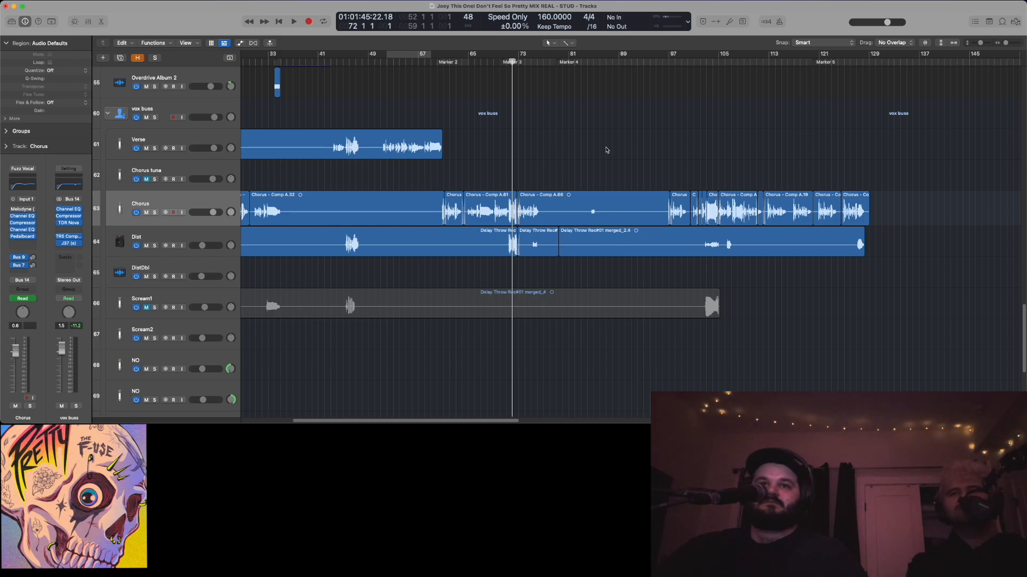
Solo the Dist track, play it alone from about bar 45 with its channel strip shown, stop, and clear the solo
{"action": "left_click", "coordinate": [145, 236]}
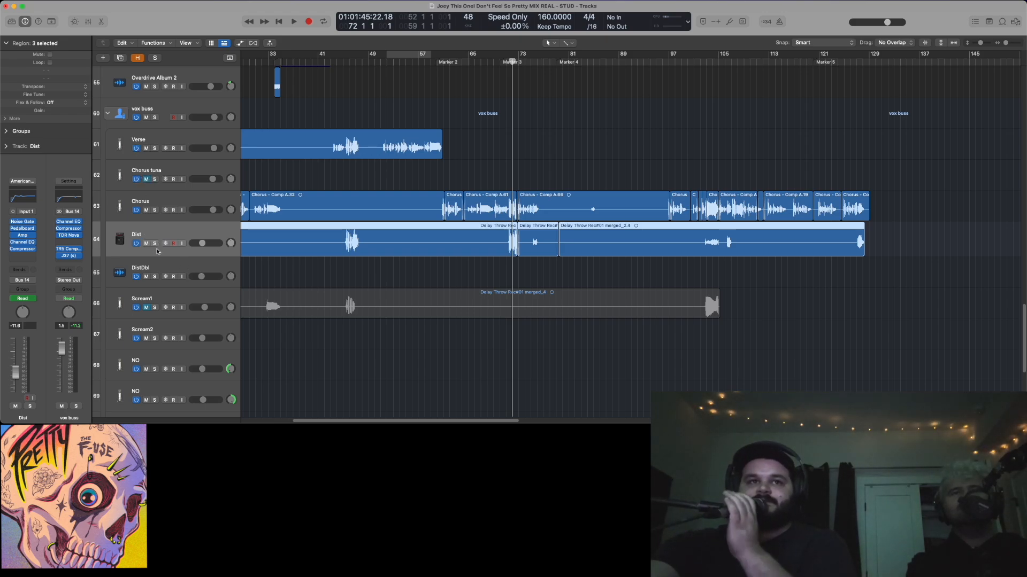
{"action": "left_click", "coordinate": [155, 244]}
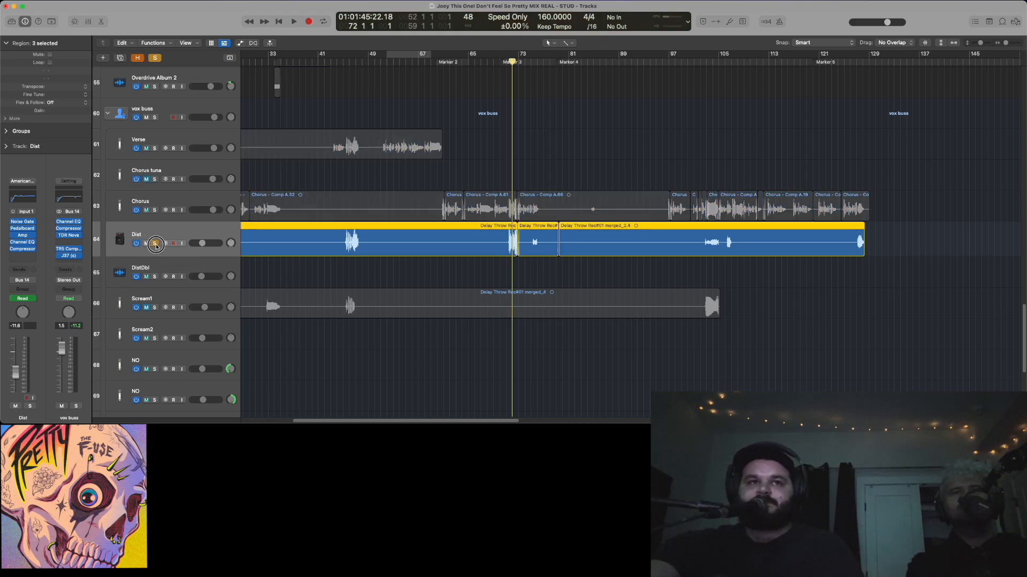
{"action": "left_click", "coordinate": [344, 63]}
{"action": "key", "text": "space"}
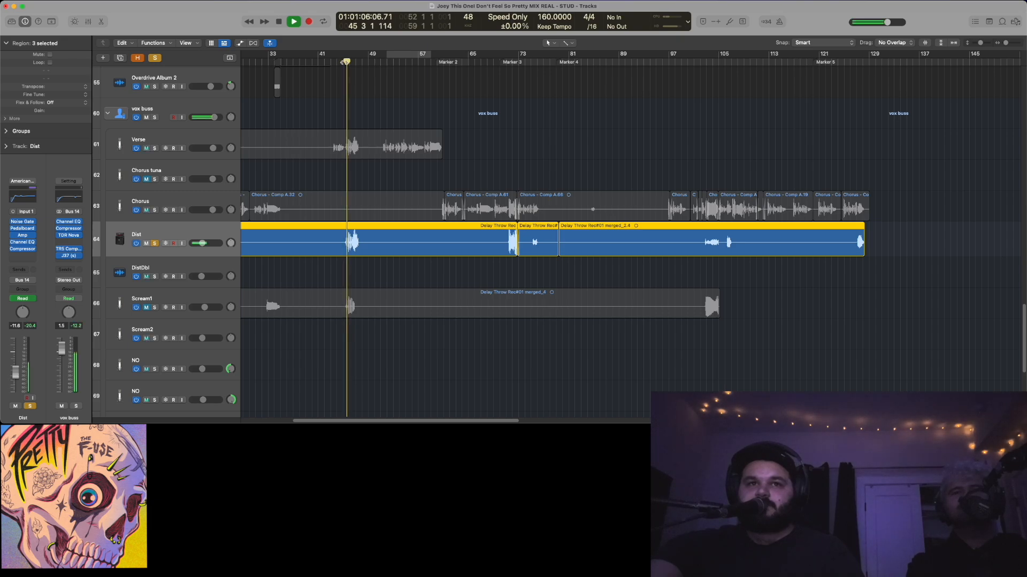
{"action": "left_click", "coordinate": [295, 22]}
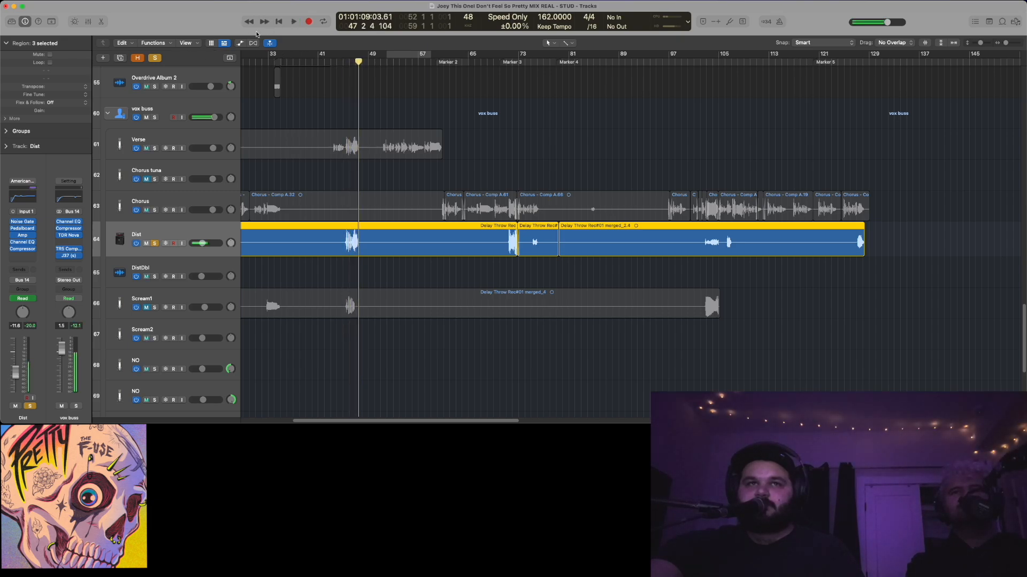
{"action": "left_click", "coordinate": [156, 59]}
Solo the DelayThrow track, play its throw alone from bar 47, stop, and clear the solo
{"action": "scroll", "coordinate": [413, 243], "scroll_direction": "down", "scroll_amount": 5}
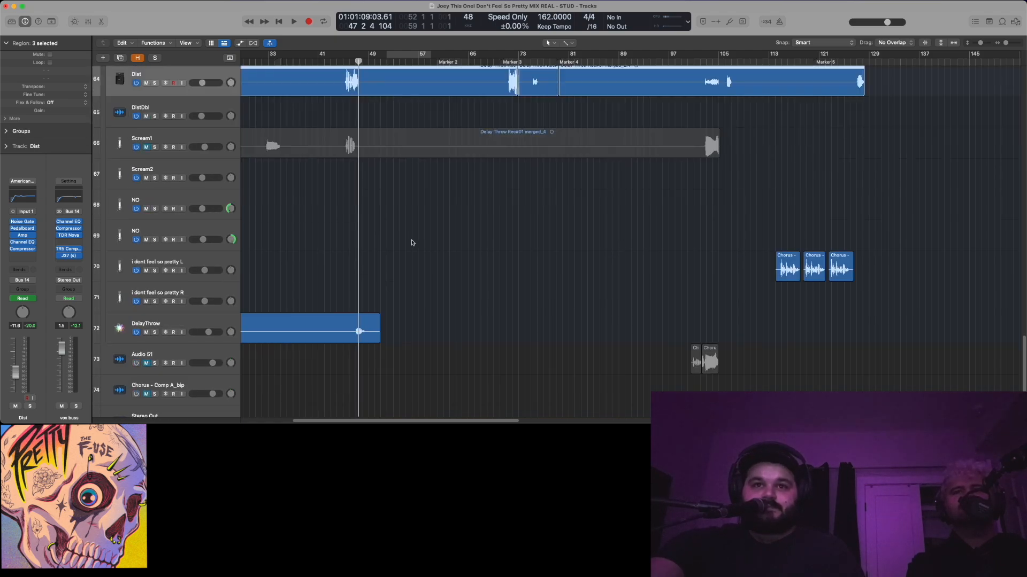
{"action": "left_click", "coordinate": [154, 333]}
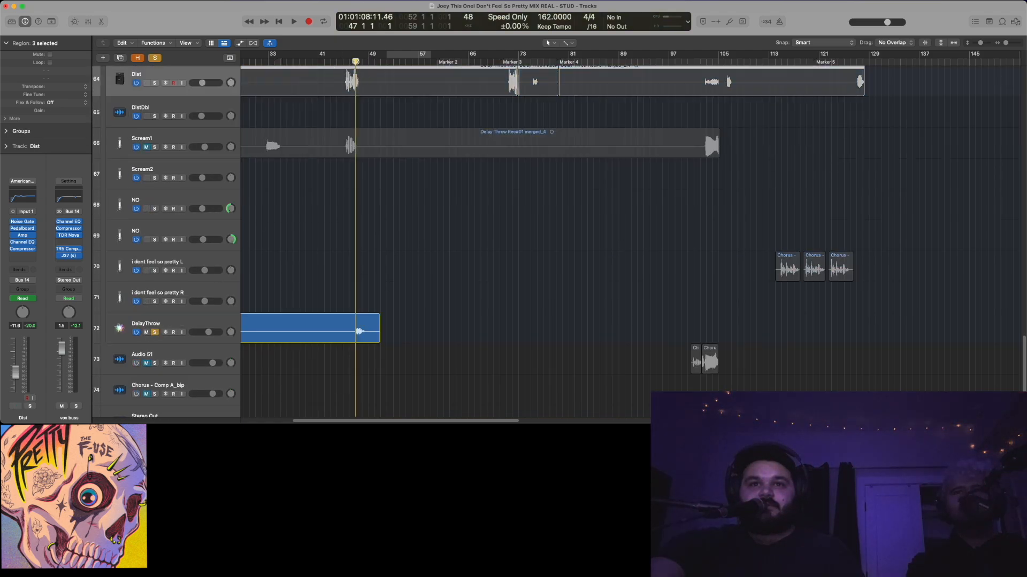
{"action": "key", "text": "space"}
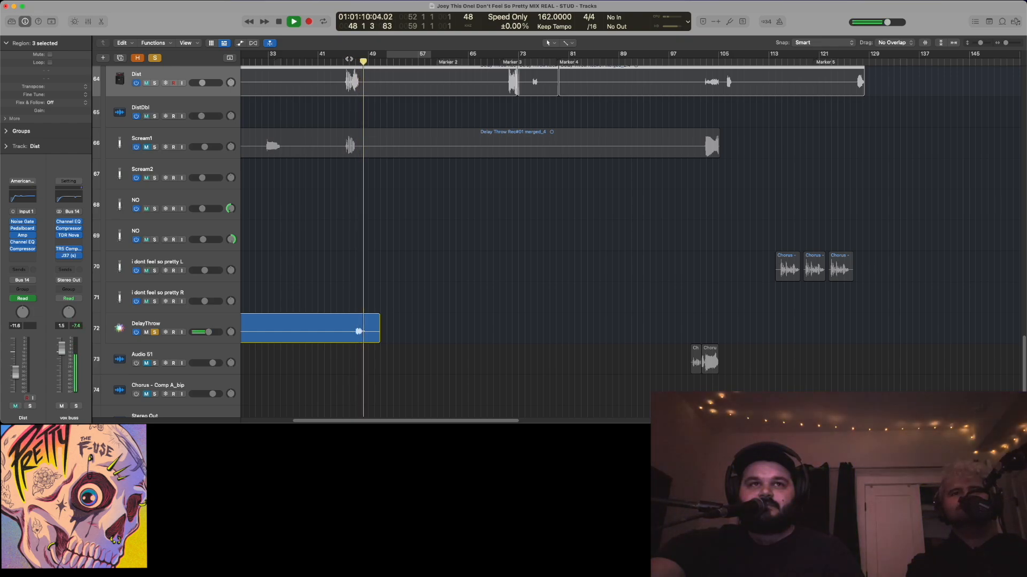
{"action": "left_click", "coordinate": [151, 59]}
{"action": "key", "text": "space"}
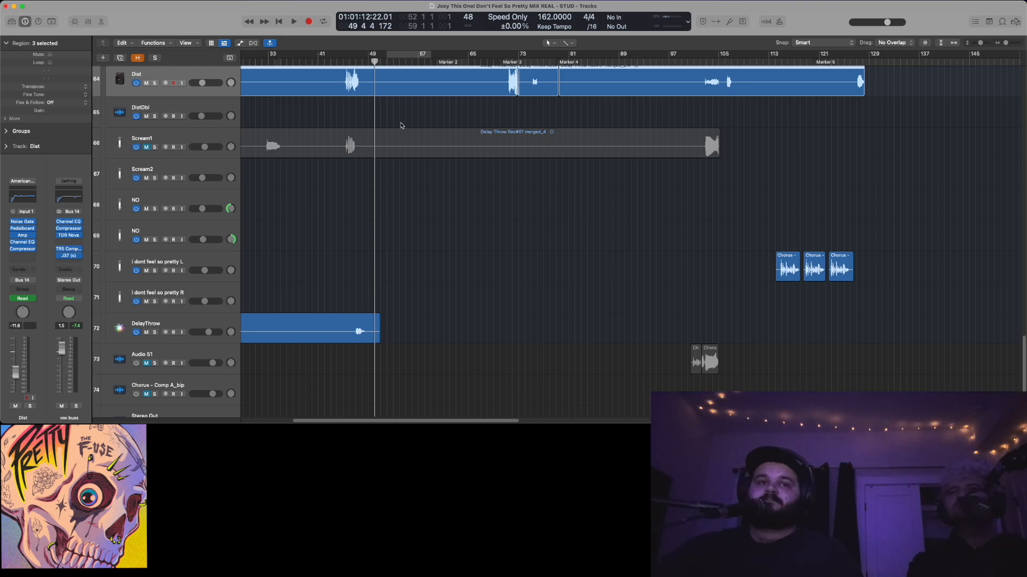
Solo the Dist track, play it alone from about bar 71 and again around bar 104, and stop playback
{"action": "scroll", "coordinate": [451, 199], "scroll_direction": "up", "scroll_amount": 4}
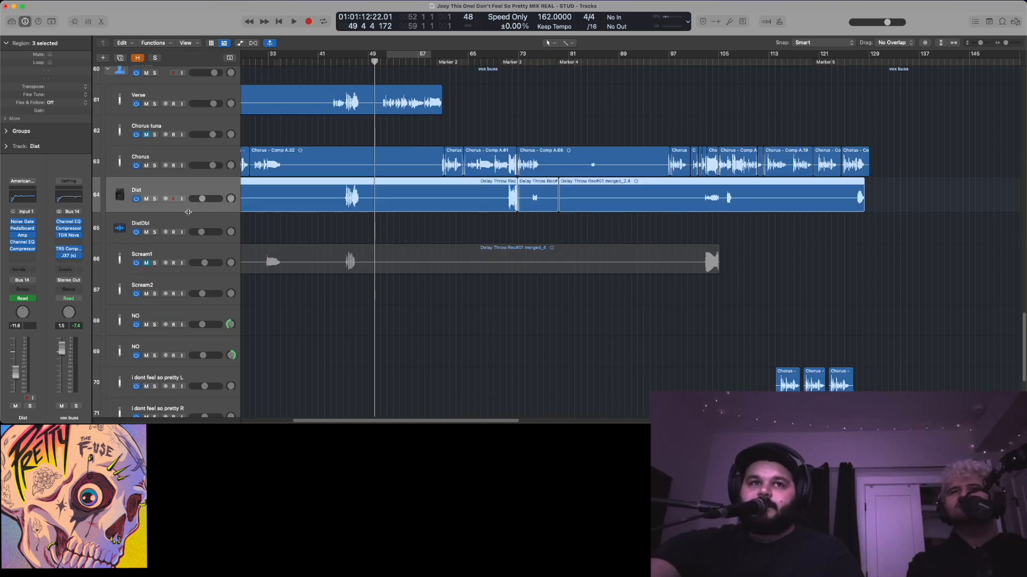
{"action": "left_click", "coordinate": [154, 199]}
{"action": "left_click", "coordinate": [502, 60]}
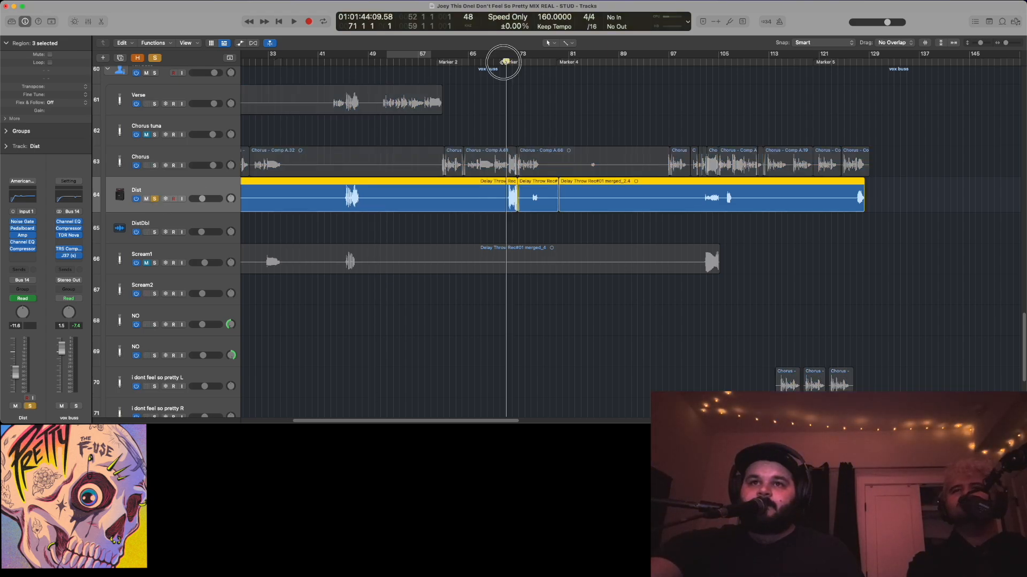
{"action": "key", "text": "space"}
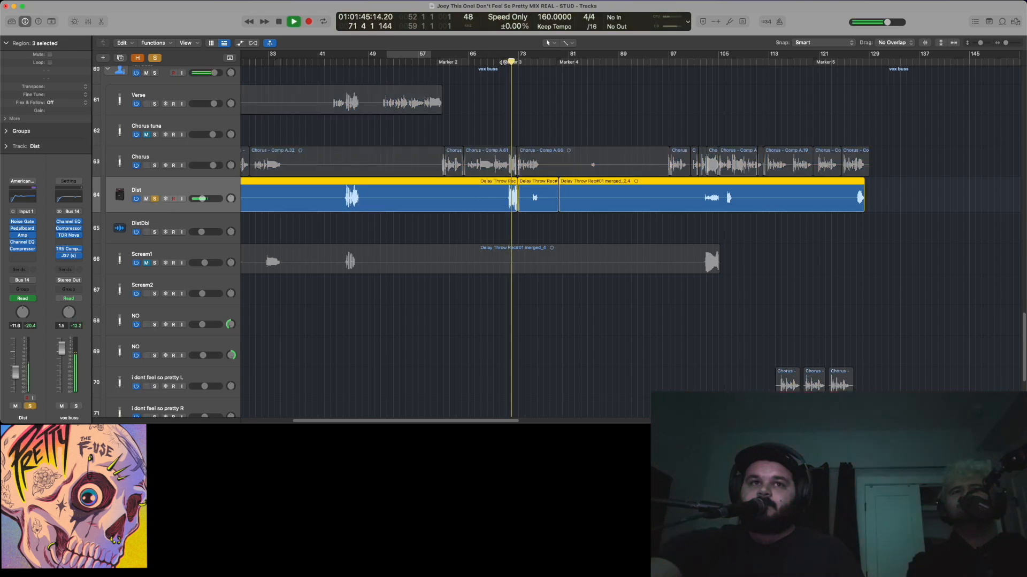
{"action": "left_click", "coordinate": [570, 103]}
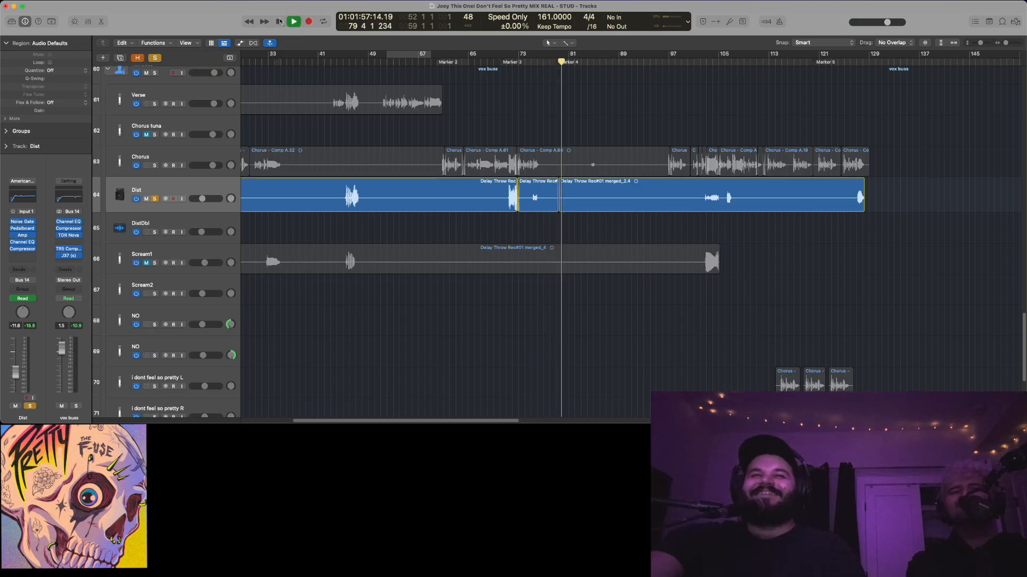
{"action": "left_click", "coordinate": [529, 63]}
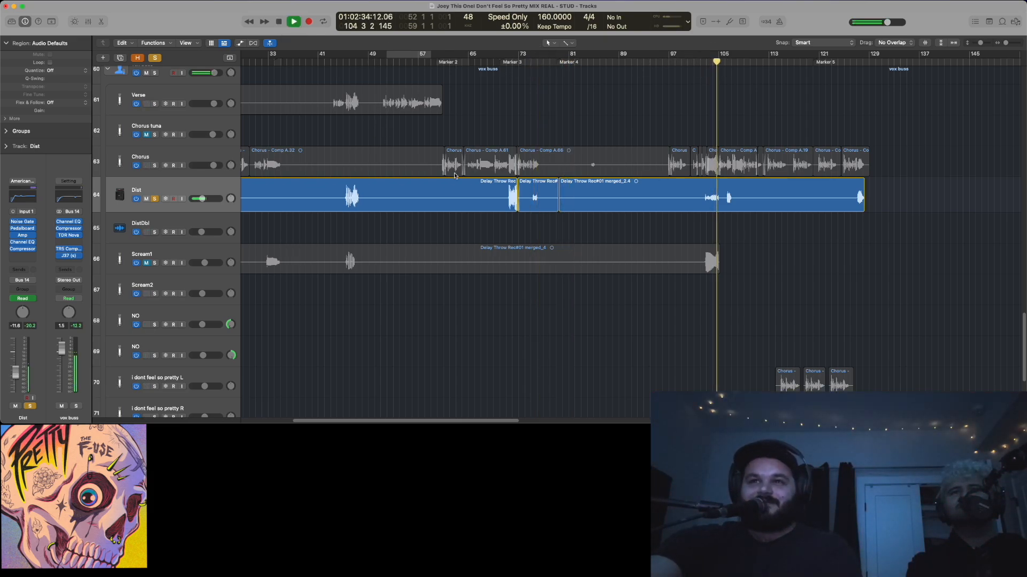
{"action": "scroll", "coordinate": [458, 174], "scroll_direction": "left", "scroll_amount": 7}
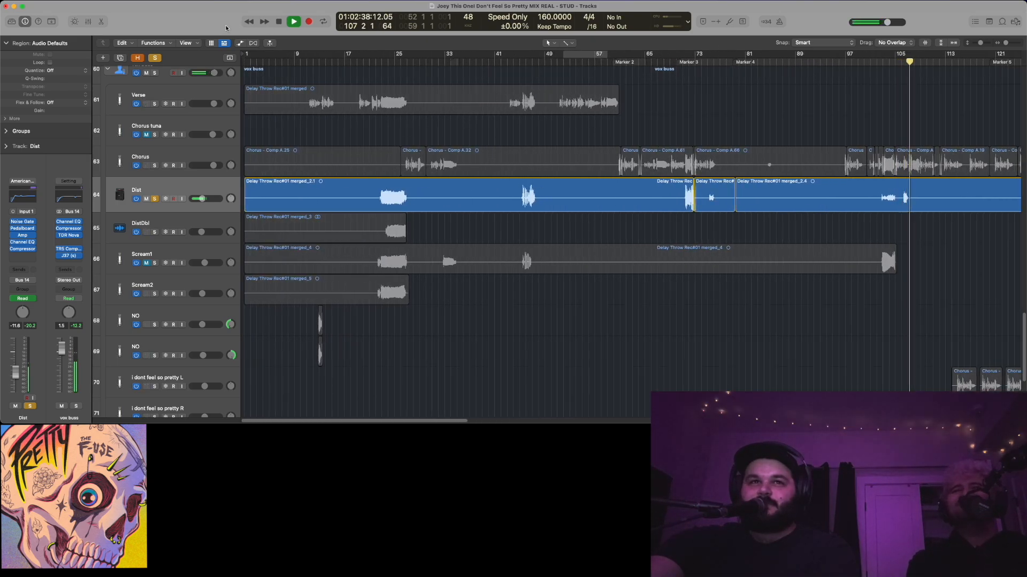
{"action": "key", "text": "space"}
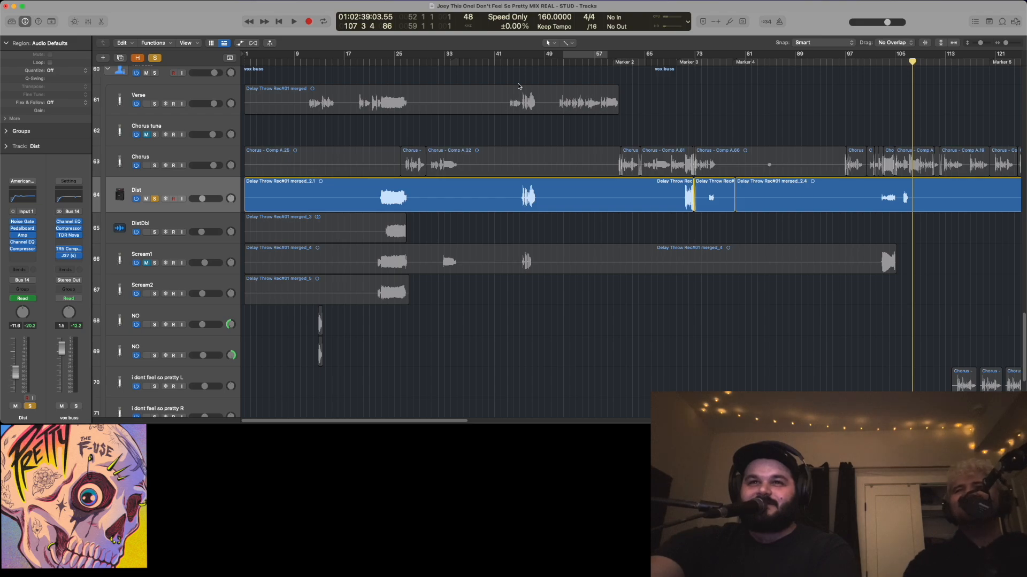
Switch the solo from Dist to the Chorus track, play it alone from about bar 84, stop, and clear the solo
{"action": "scroll", "coordinate": [695, 160], "scroll_direction": "right", "scroll_amount": 2}
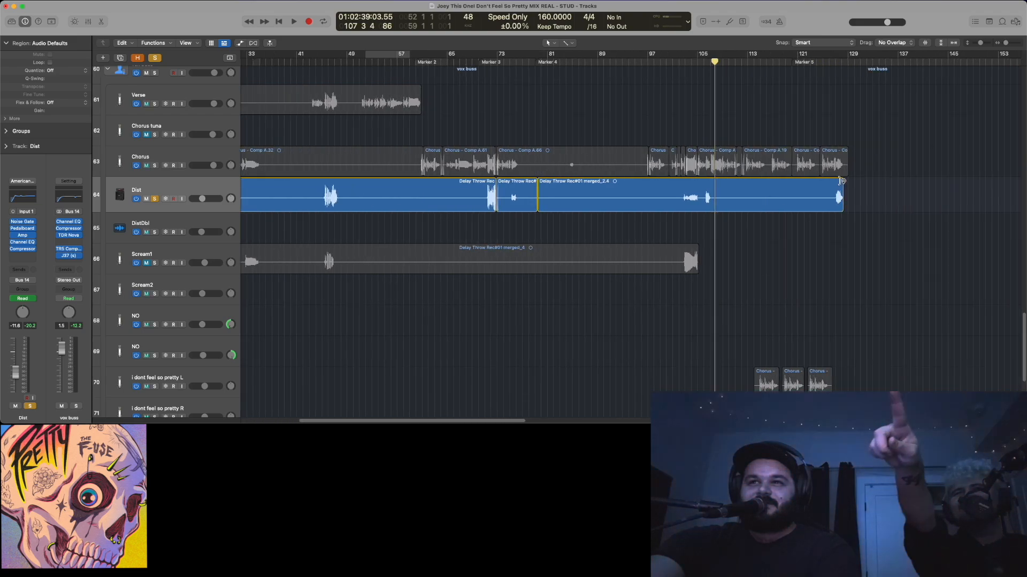
{"action": "scroll", "coordinate": [741, 170], "scroll_direction": "left", "scroll_amount": 1}
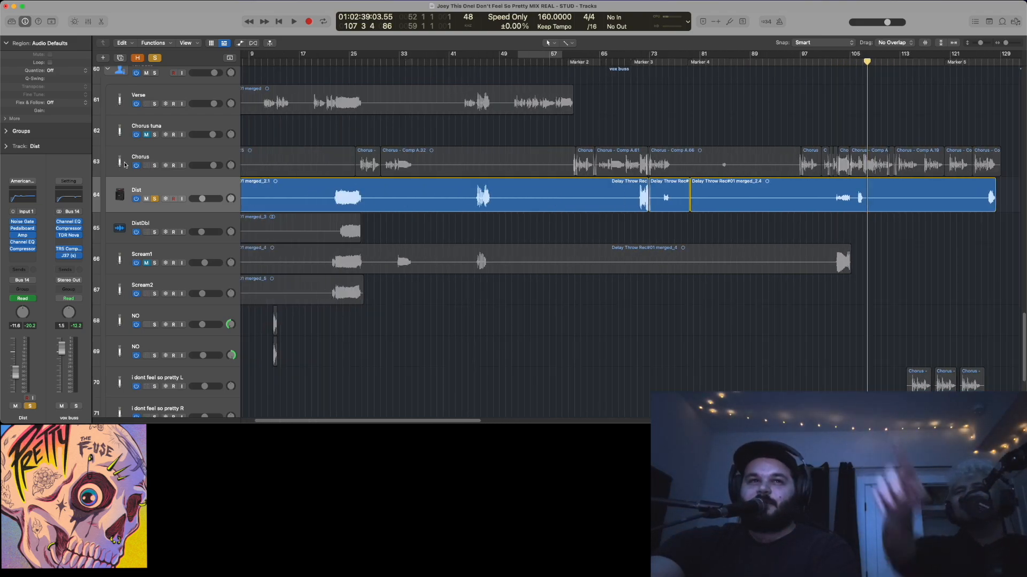
{"action": "left_click", "coordinate": [154, 165]}
{"action": "left_click", "coordinate": [155, 199]}
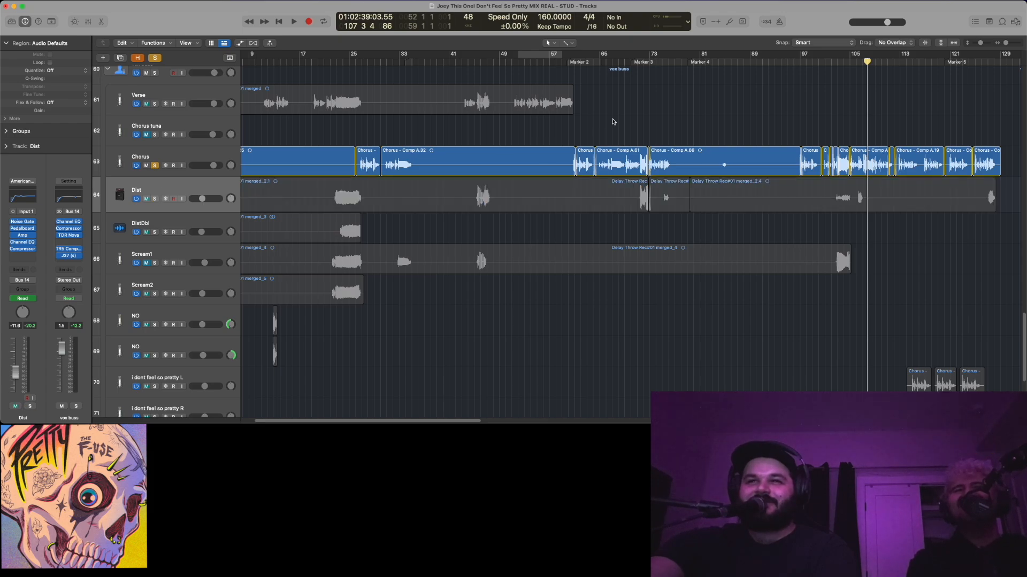
{"action": "left_click", "coordinate": [720, 59]}
{"action": "key", "text": "space"}
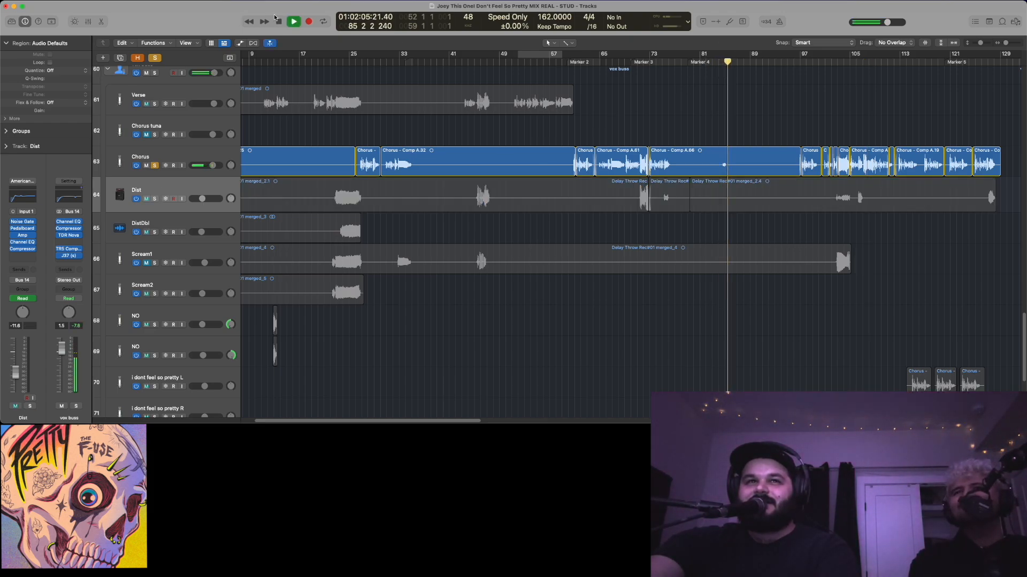
{"action": "key", "text": "space"}
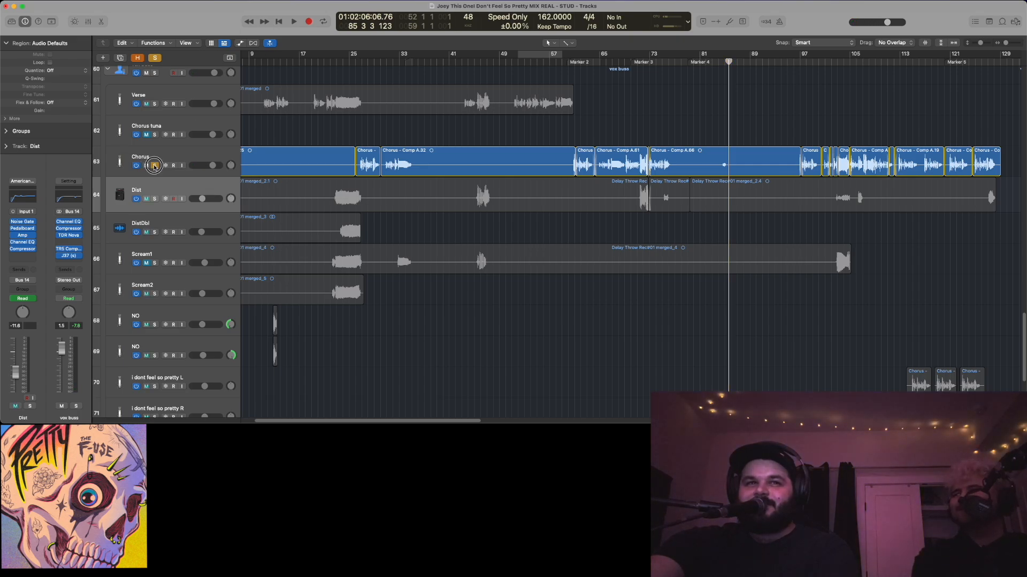
{"action": "left_click", "coordinate": [154, 166]}
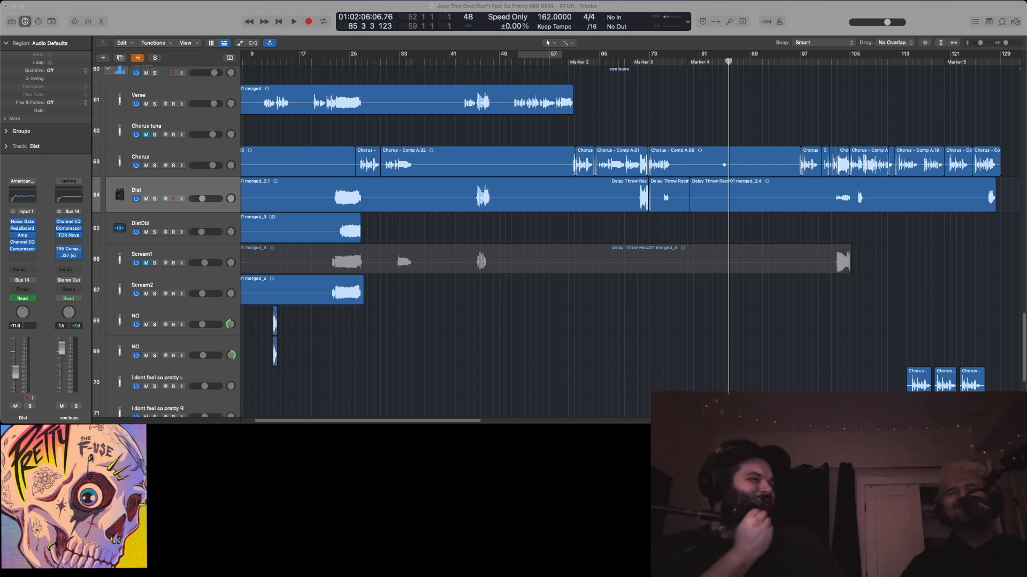
Select the three Chorus regions on the "i dont feel so pretty L" track to show its channel strip
{"action": "scroll", "coordinate": [557, 292], "scroll_direction": "down", "scroll_amount": 5}
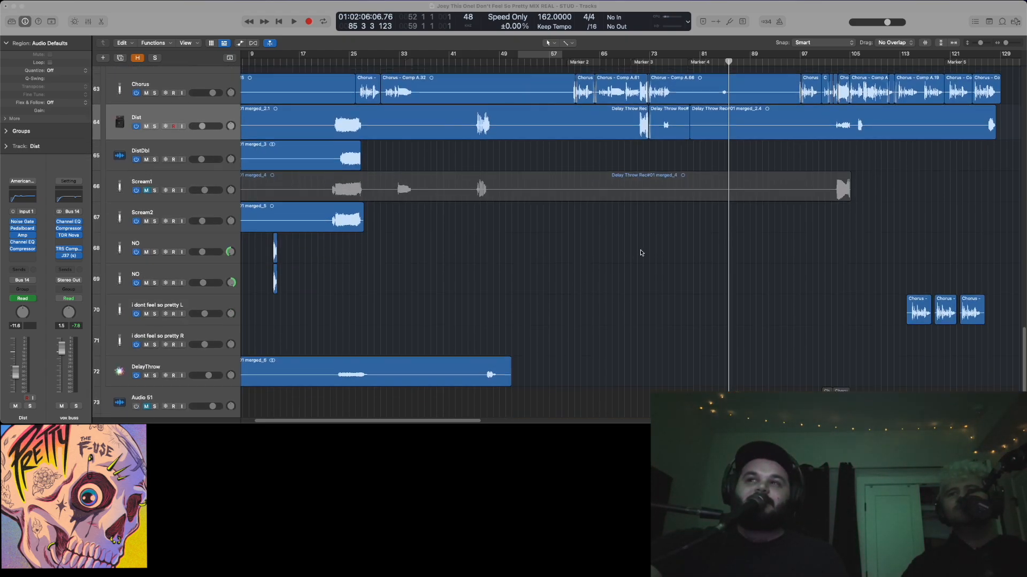
{"action": "scroll", "coordinate": [641, 254], "scroll_direction": "right", "scroll_amount": 10}
{"action": "left_click_drag", "start_coordinate": [637, 269], "coordinate": [712, 343]}
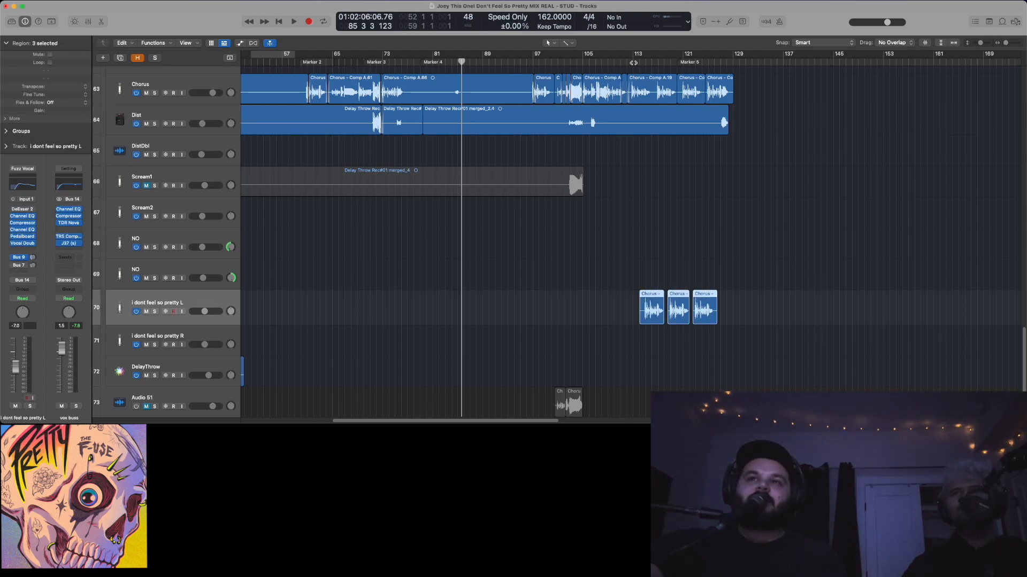
Solo the vox buss, play all the vocals together from bar 111 to about bar 128, and stop
{"action": "scroll", "coordinate": [177, 153], "scroll_direction": "up", "scroll_amount": 3}
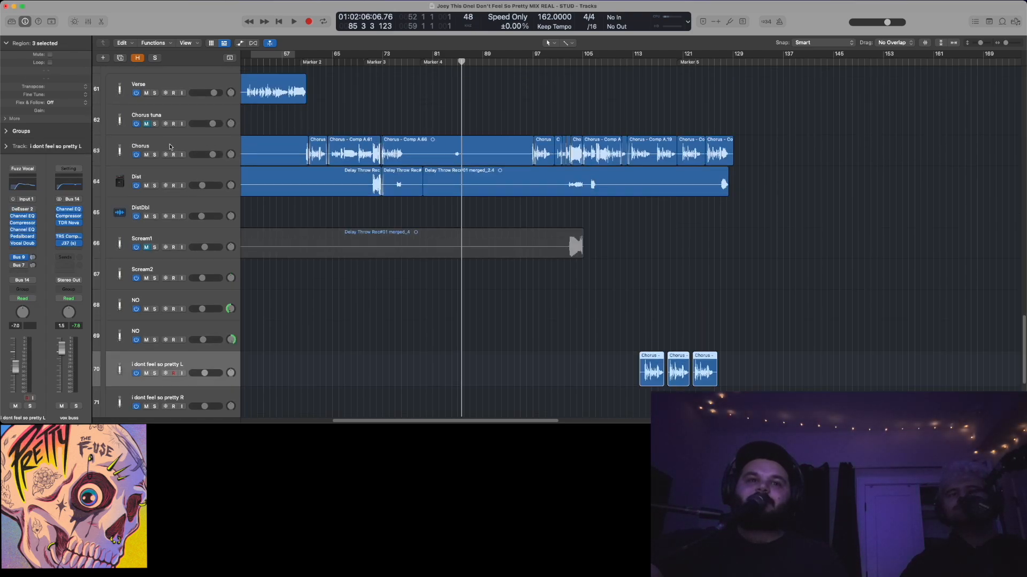
{"action": "scroll", "coordinate": [170, 146], "scroll_direction": "up", "scroll_amount": 1}
{"action": "left_click", "coordinate": [155, 80]}
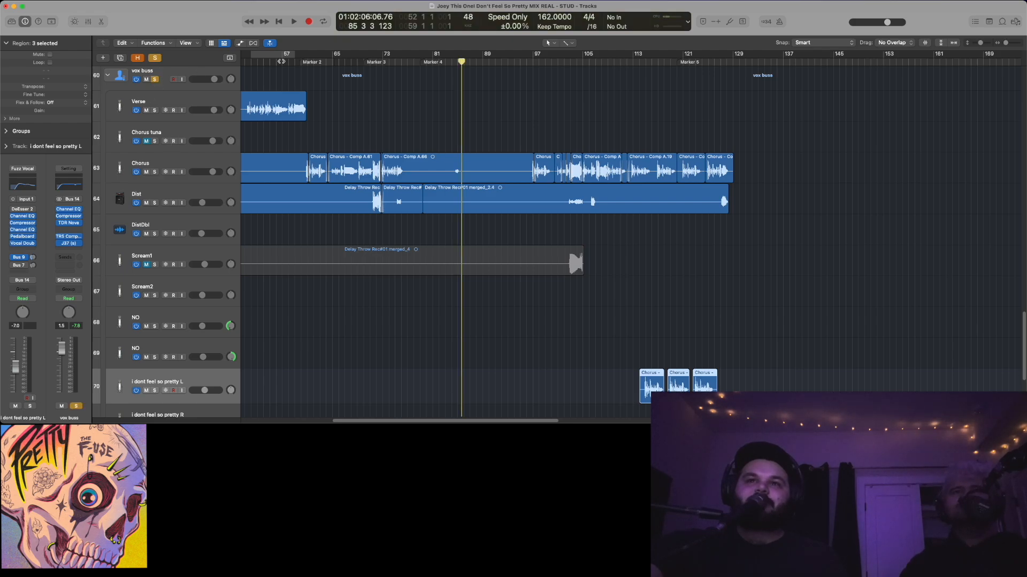
{"action": "left_click", "coordinate": [621, 59]}
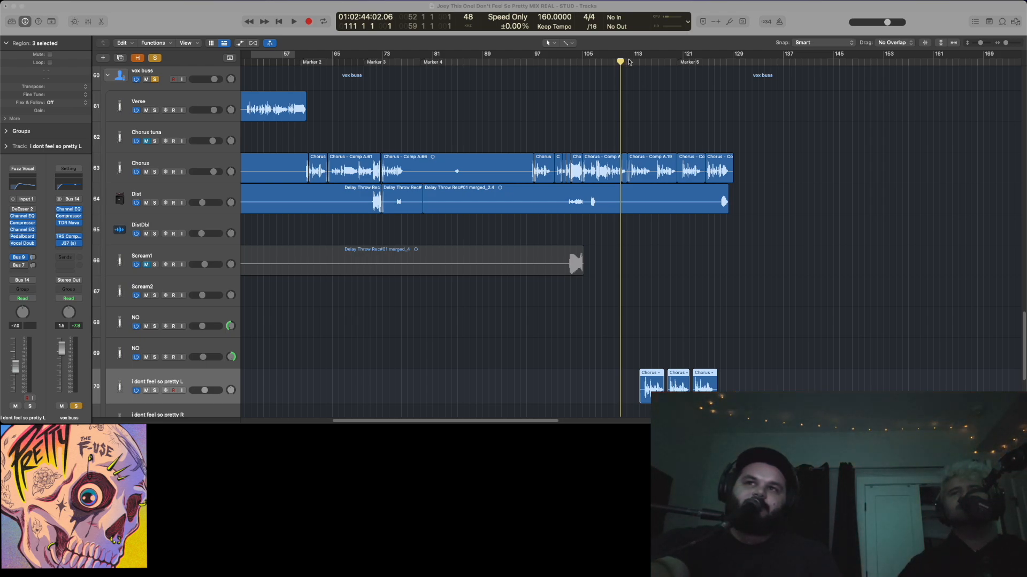
{"action": "key", "text": "space"}
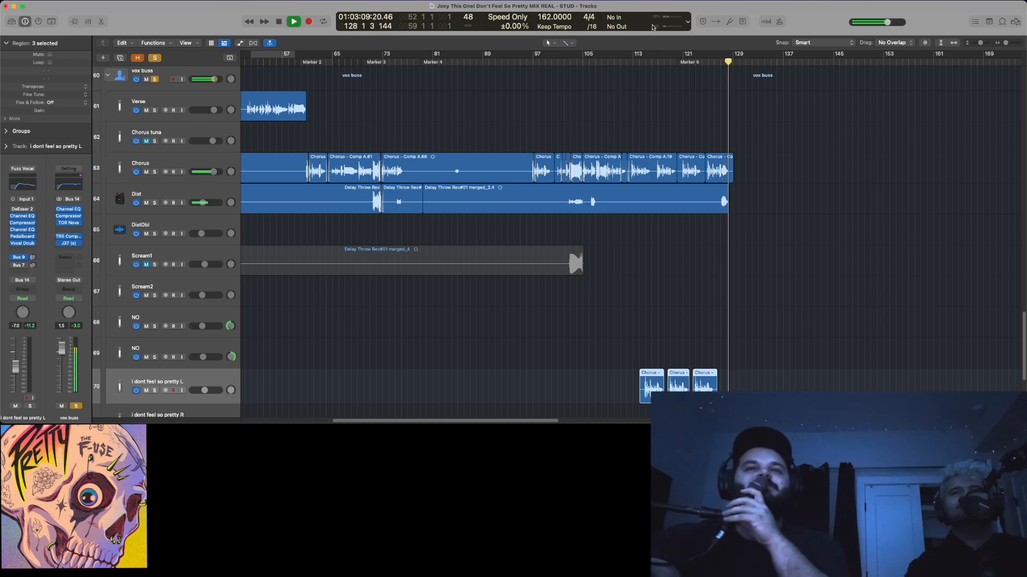
{"action": "key", "text": "space"}
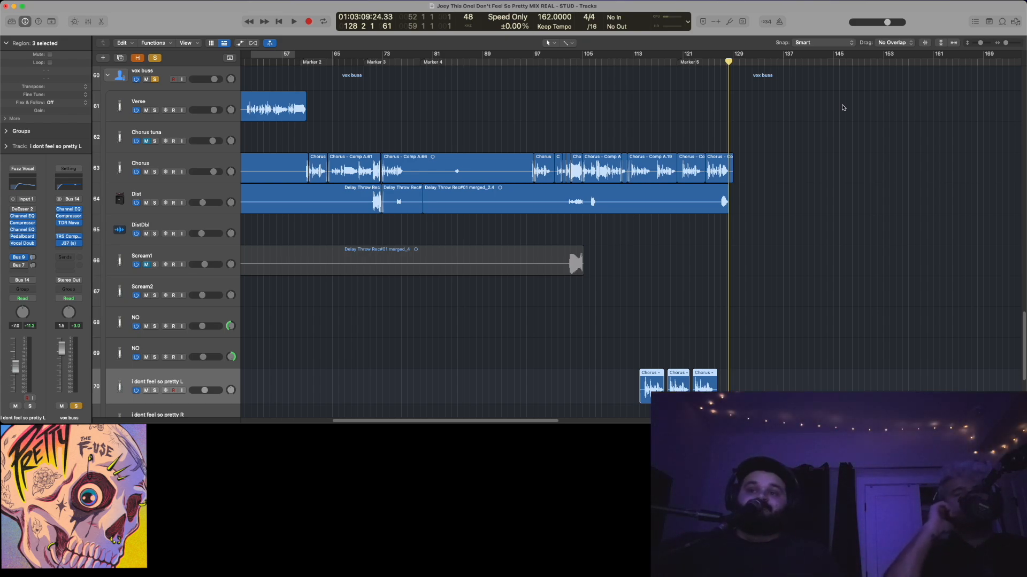
Examine the Channel EQ and Vocal Doubler settings on the "i dont feel so pretty L" track, closing each plug-in window
{"action": "scroll", "coordinate": [481, 241], "scroll_direction": "down", "scroll_amount": 3}
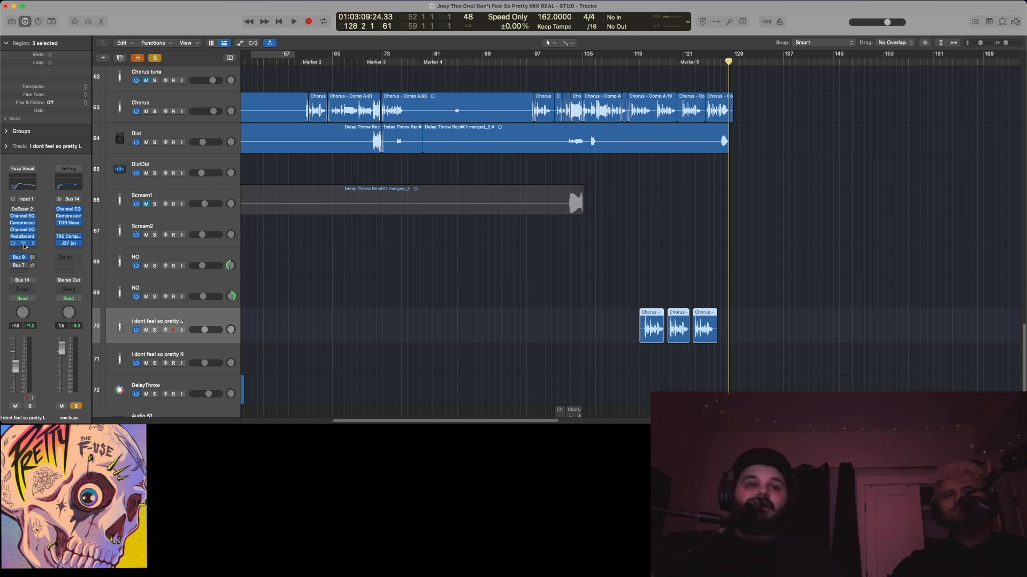
{"action": "left_click", "coordinate": [23, 187]}
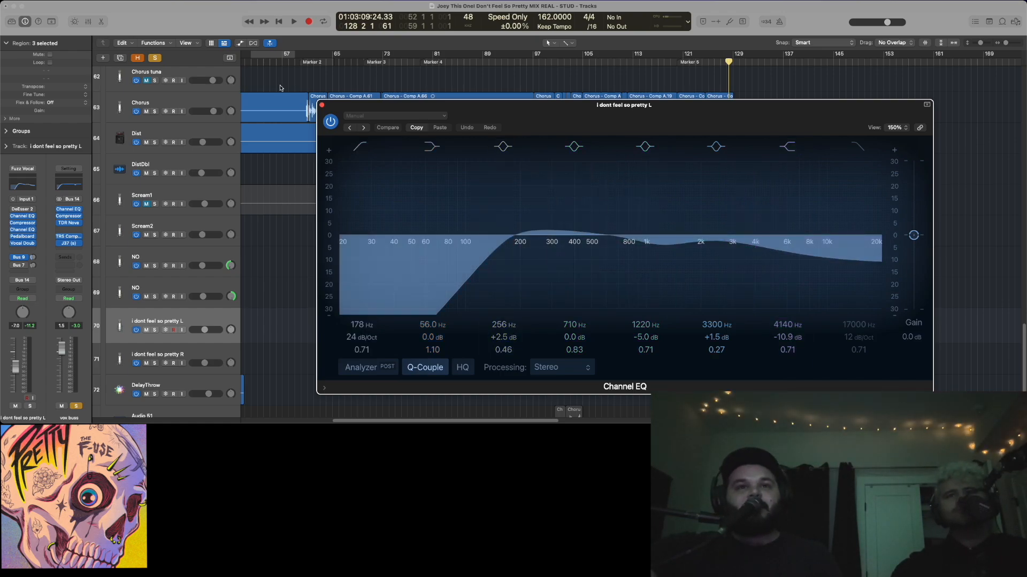
{"action": "left_click", "coordinate": [322, 106]}
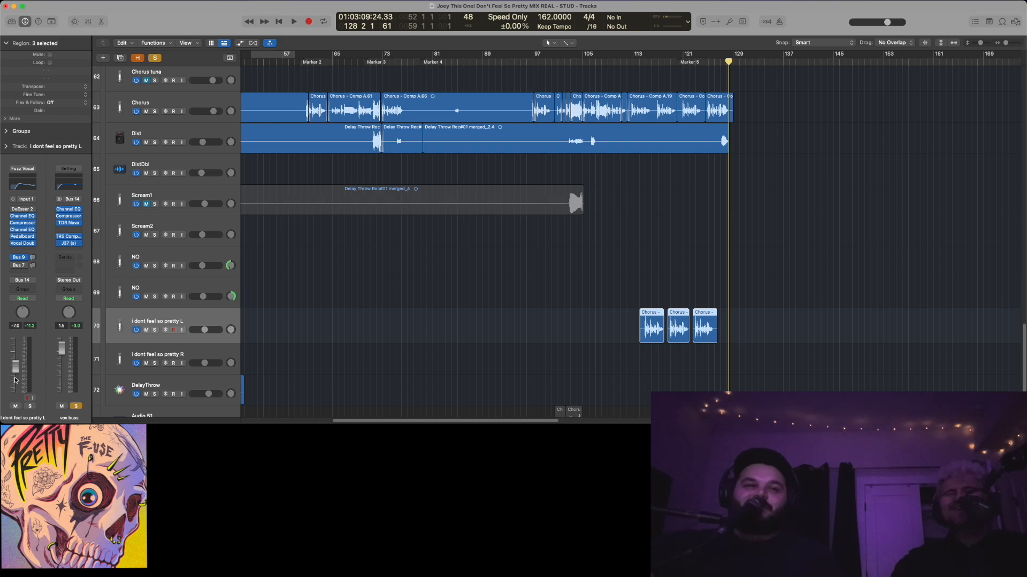
{"action": "left_click", "coordinate": [23, 245]}
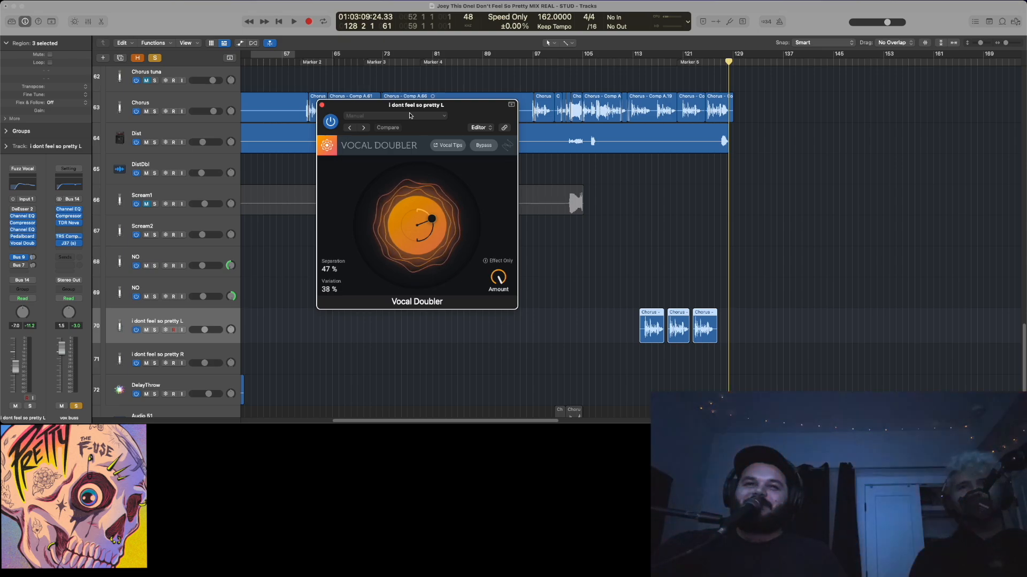
{"action": "left_click", "coordinate": [322, 105]}
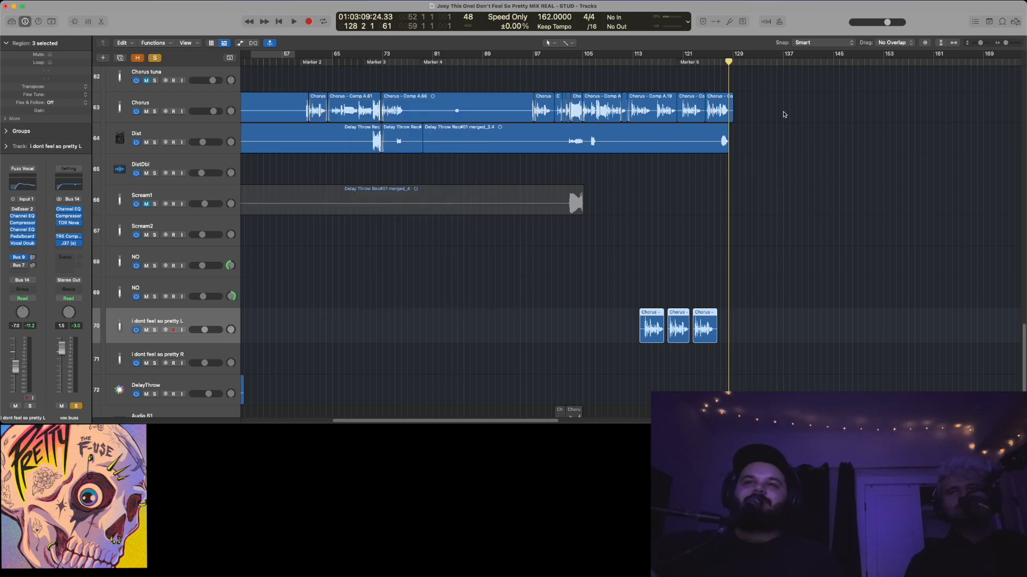
Clear all solos, solo "i dont feel so pretty L", play it alone from bar 114, stop, and clear its solo
{"action": "left_click", "coordinate": [639, 63]}
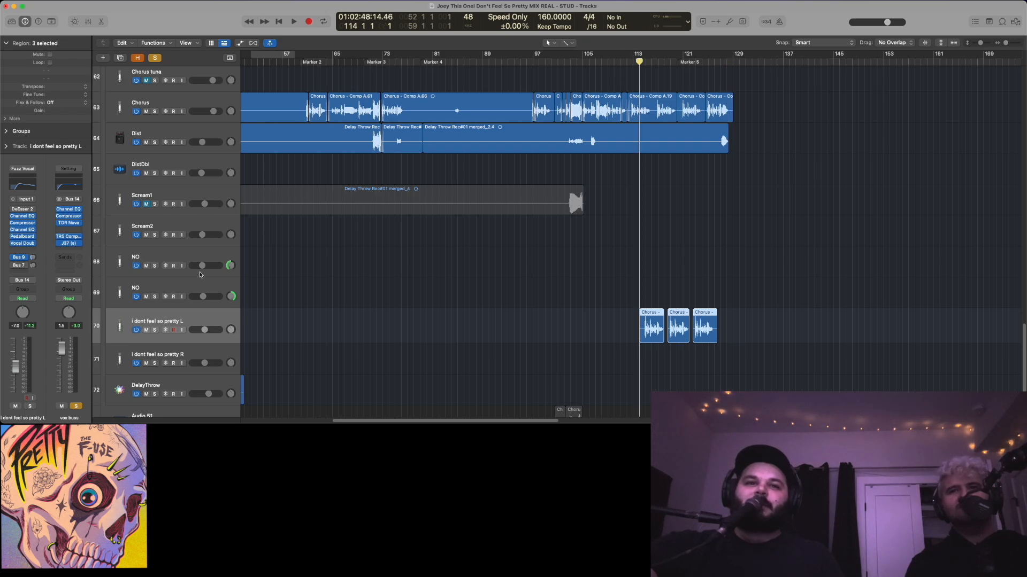
{"action": "left_click", "coordinate": [155, 330]}
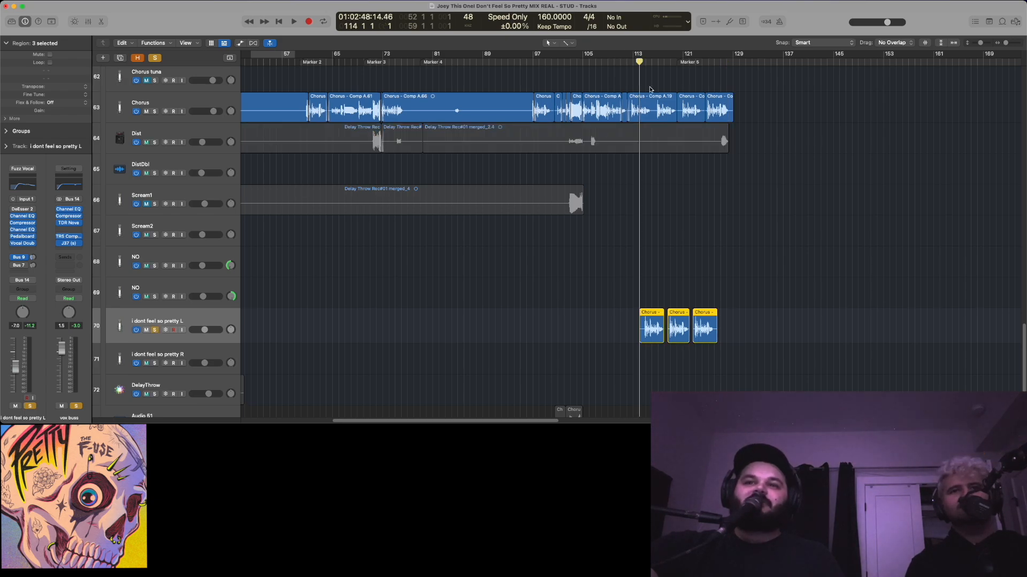
{"action": "left_click", "coordinate": [155, 58]}
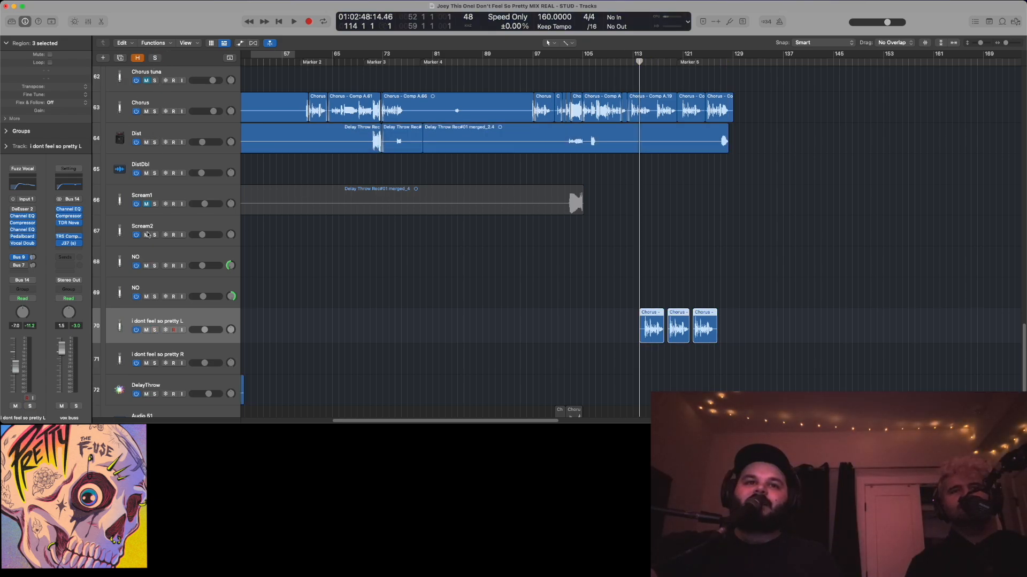
{"action": "left_click", "coordinate": [154, 330]}
{"action": "left_click", "coordinate": [642, 62]}
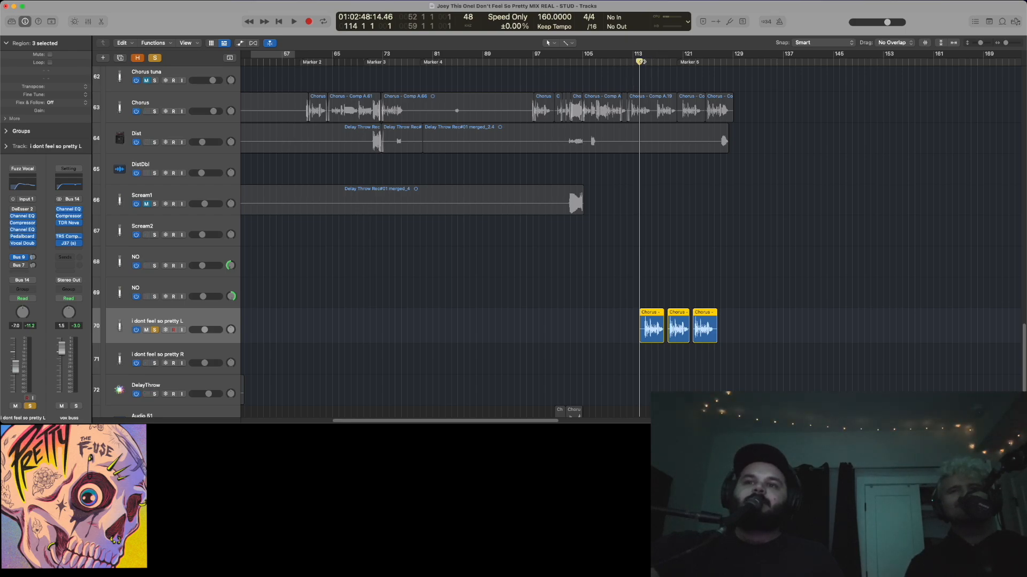
{"action": "key", "text": "space"}
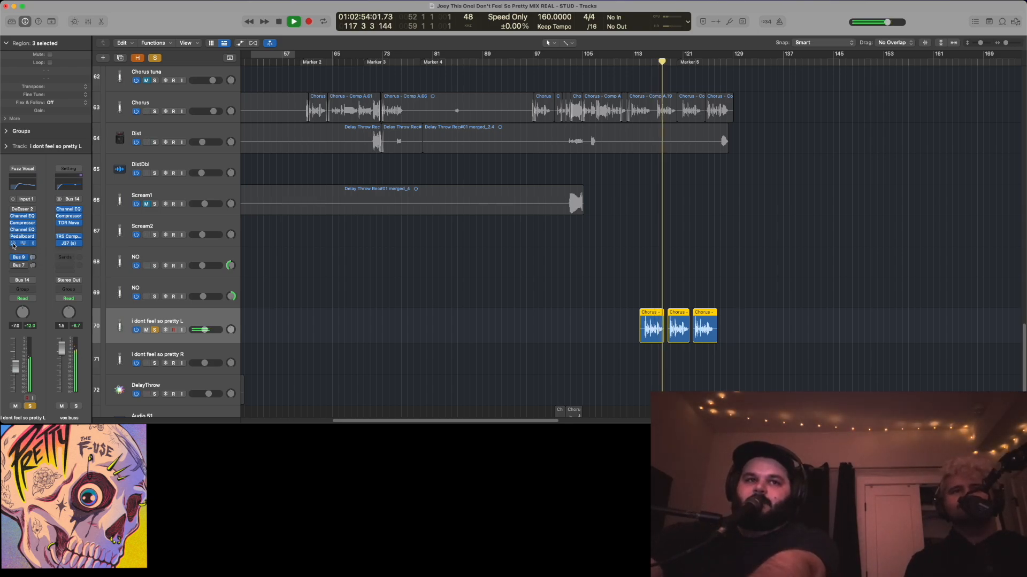
{"action": "key", "text": "space"}
{"action": "key", "text": "shift+Return"}
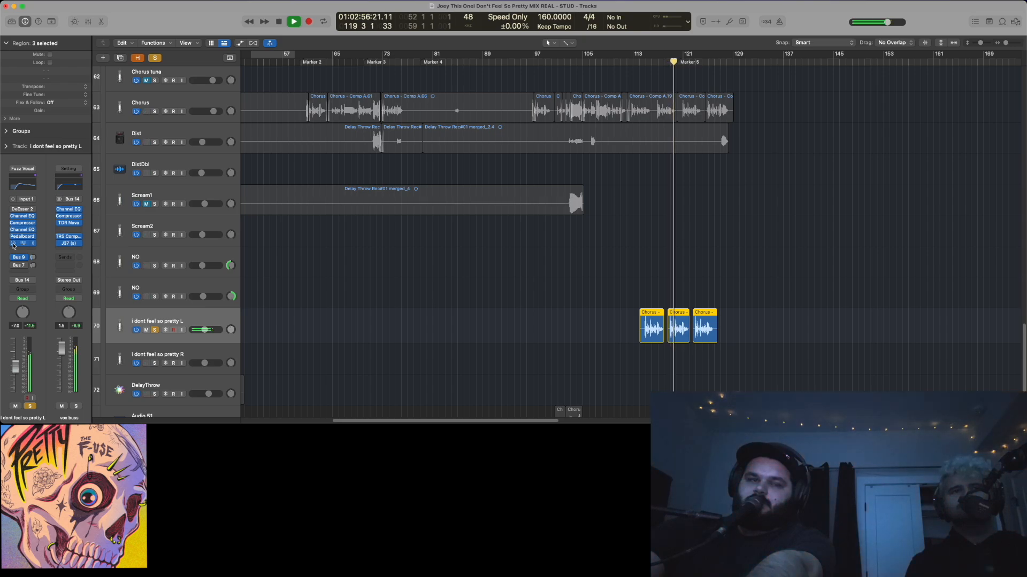
{"action": "key", "text": "space"}
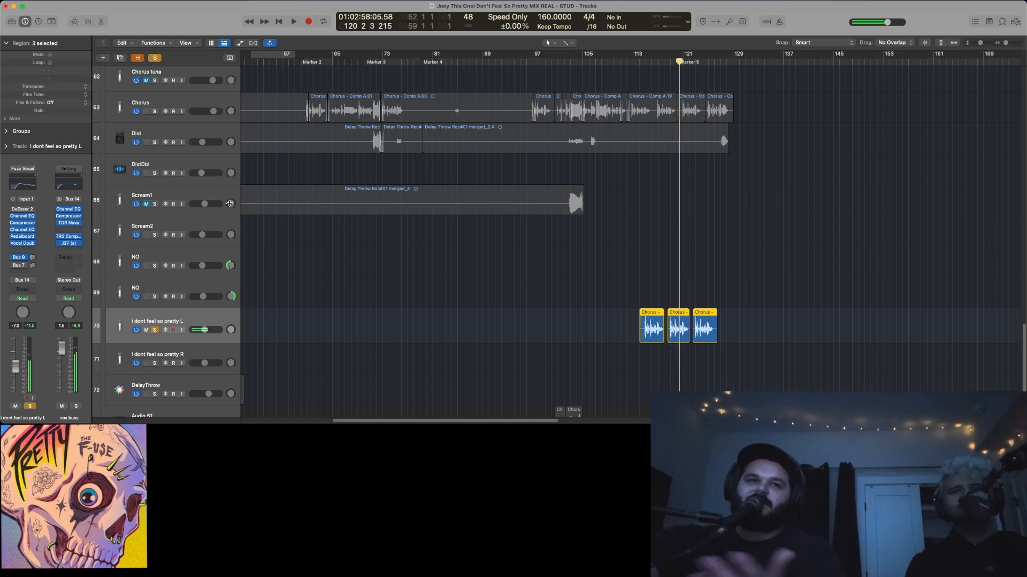
{"action": "left_click", "coordinate": [155, 330]}
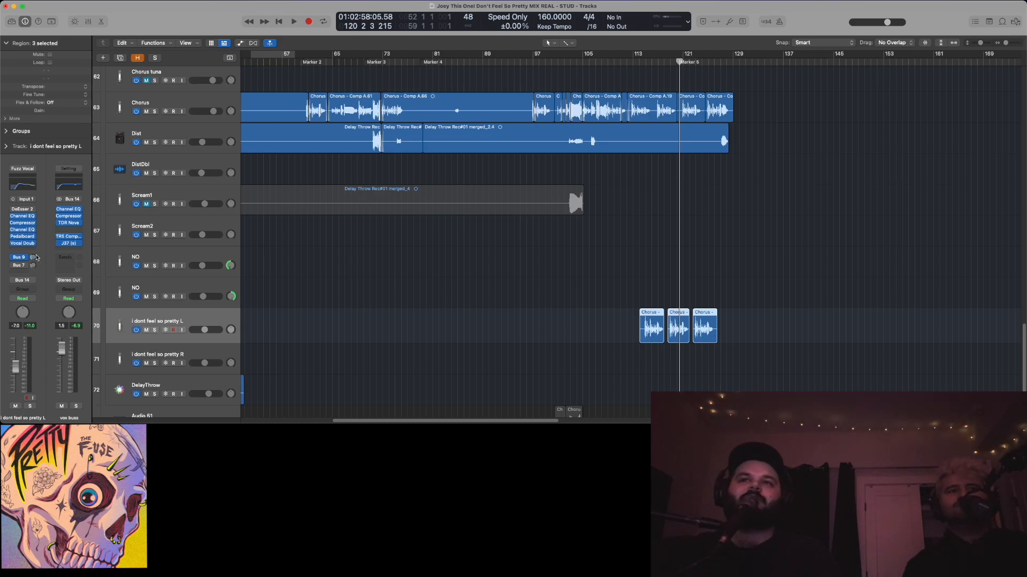
{"action": "mouse_move", "coordinate": [36, 258]}
{"action": "scroll", "coordinate": [516, 199], "scroll_direction": "down", "scroll_amount": 4}
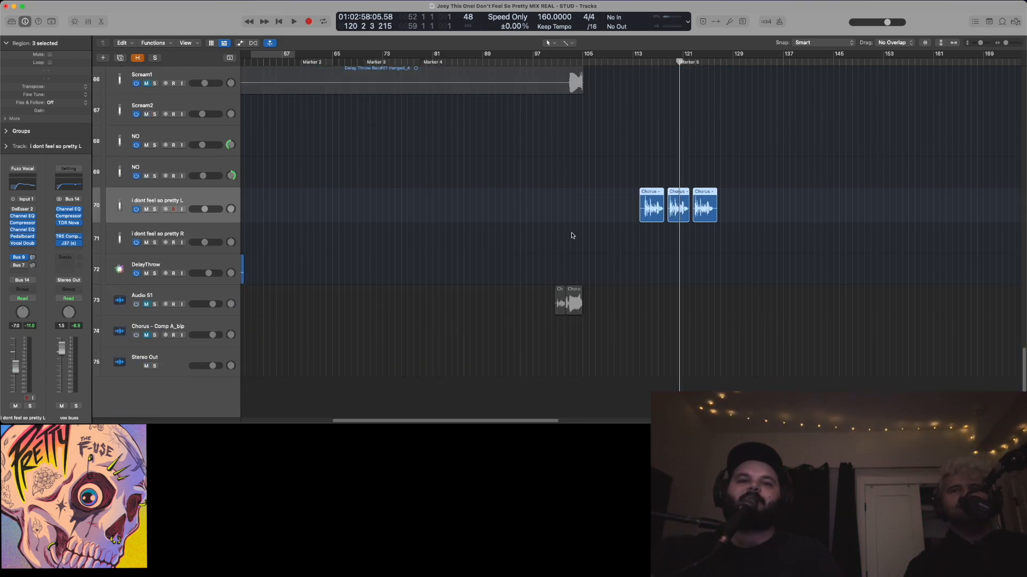
{"action": "scroll", "coordinate": [571, 235], "scroll_direction": "left", "scroll_amount": 5}
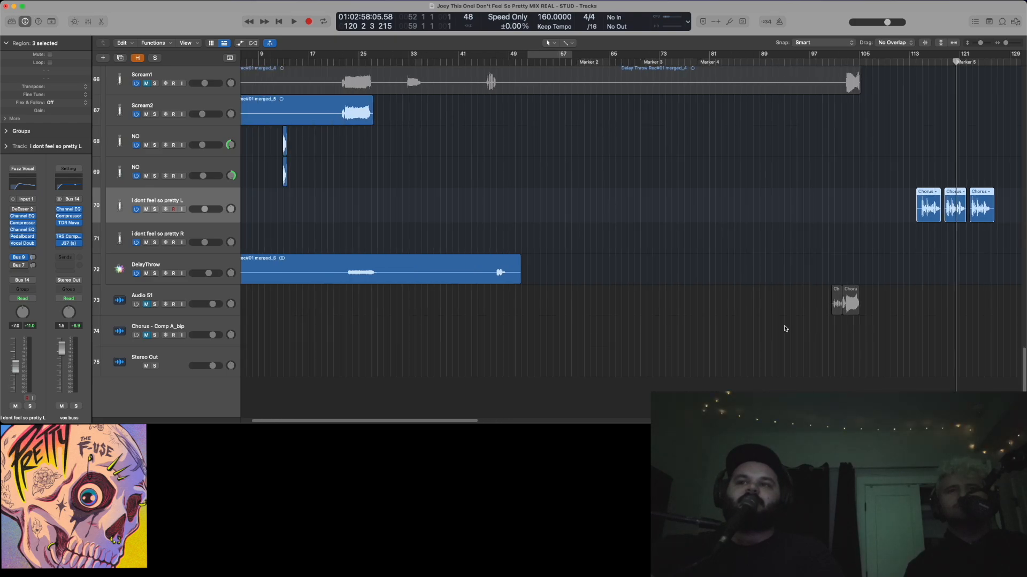
Select the two regions on the "Audio 51" track, solo the track and turn it on
{"action": "left_click_drag", "start_coordinate": [785, 329], "coordinate": [866, 289]}
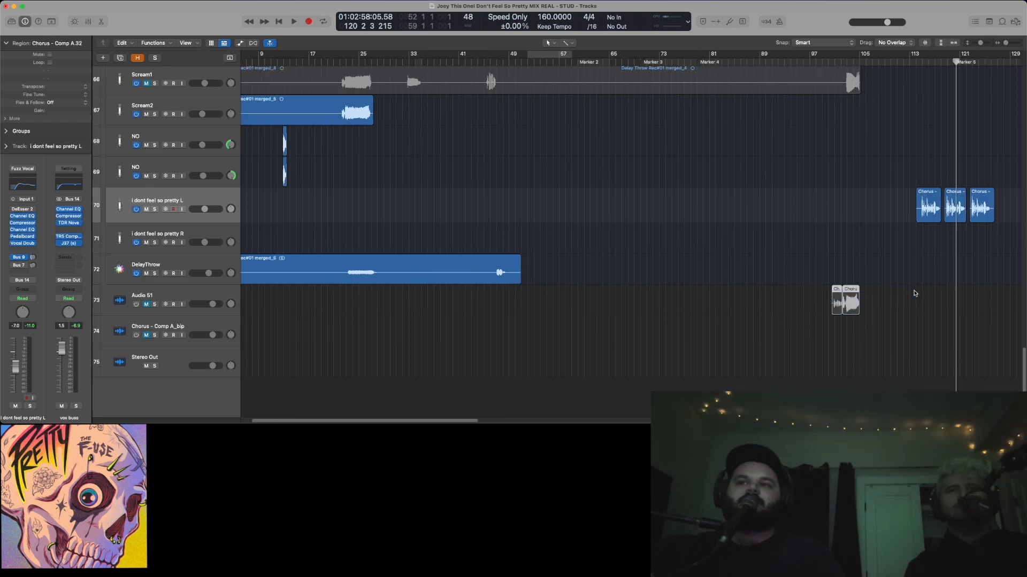
{"action": "left_click", "coordinate": [154, 303]}
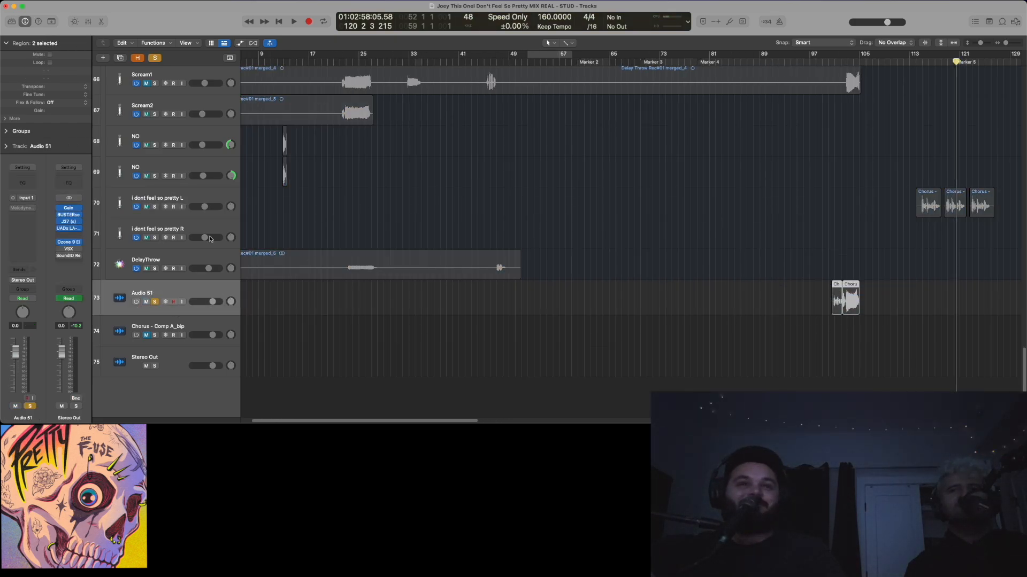
{"action": "left_click", "coordinate": [136, 302]}
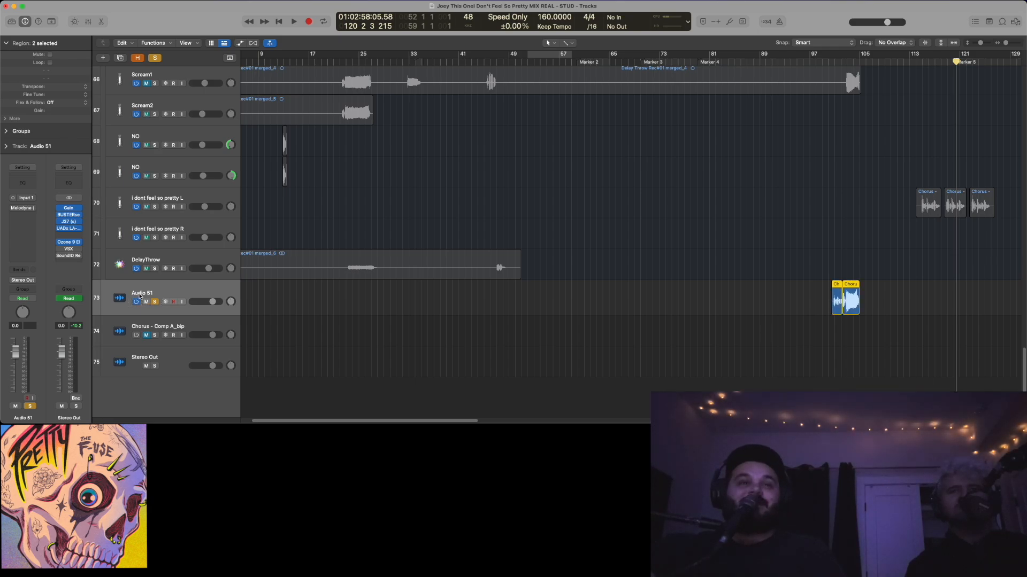
Play "Audio 51" alone from bar 101, clear the solo, stop at about bar 106, and mute the track again
{"action": "left_click", "coordinate": [837, 58]}
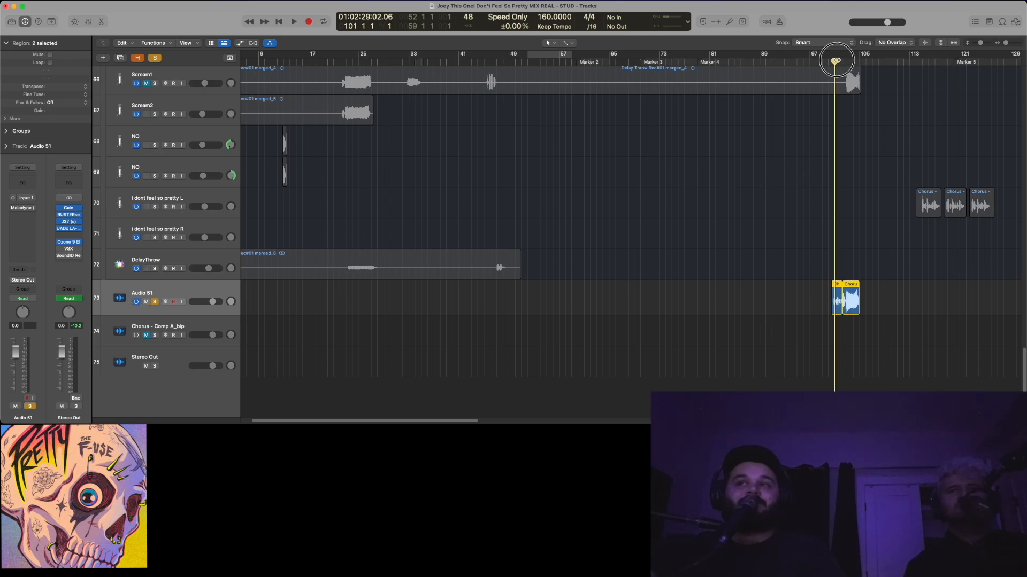
{"action": "key", "text": "space"}
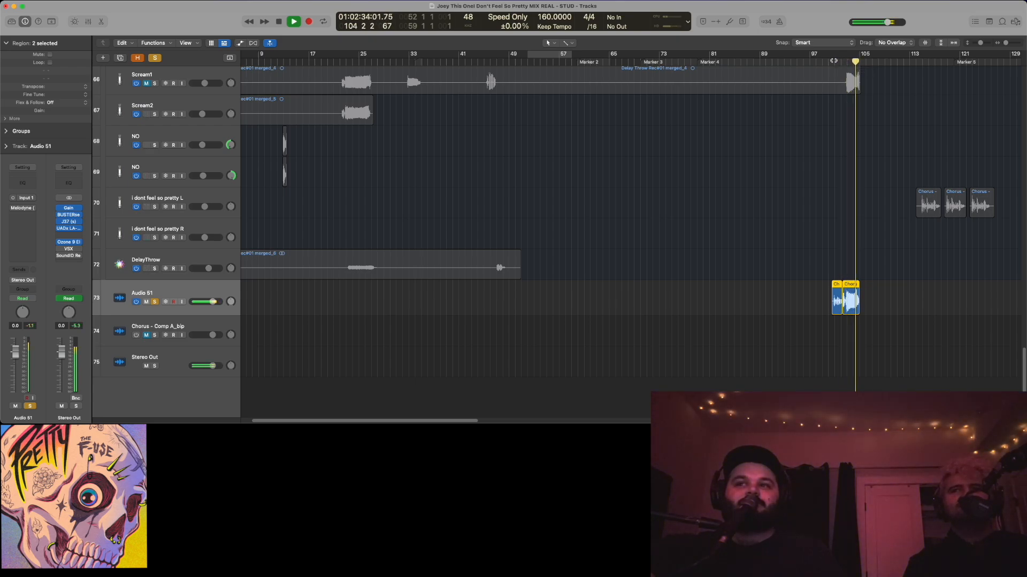
{"action": "left_click", "coordinate": [155, 57]}
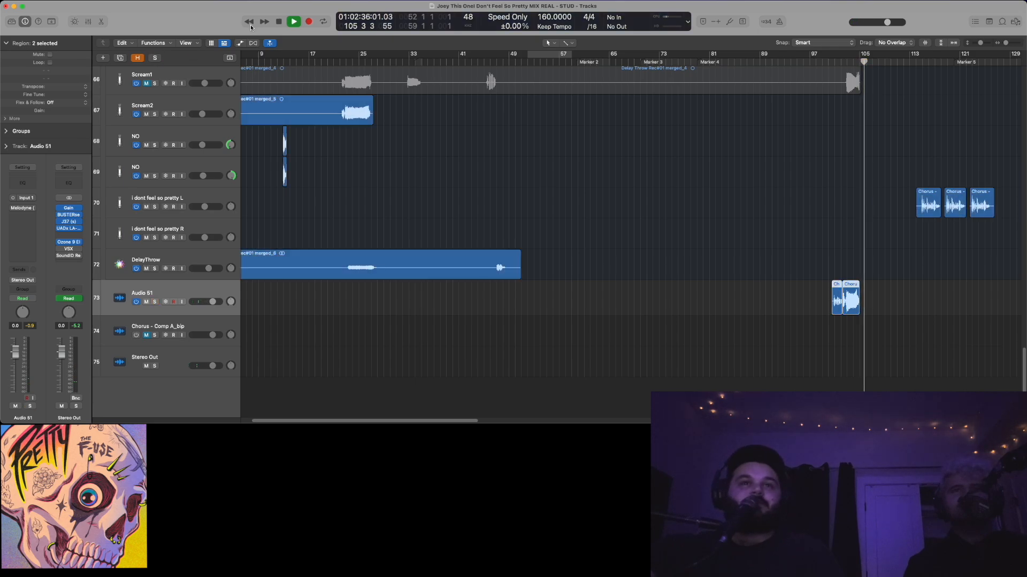
{"action": "key", "text": "space"}
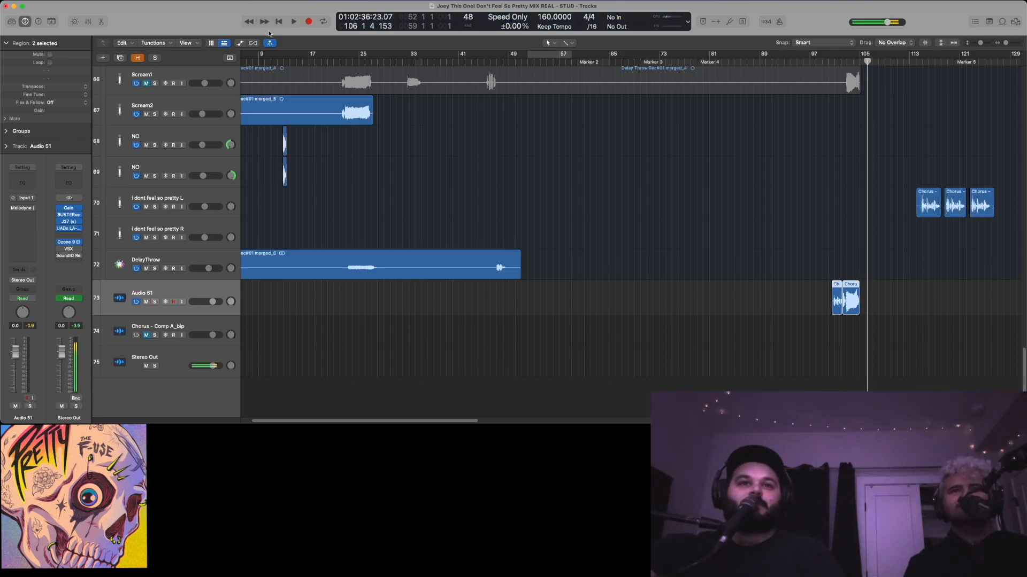
{"action": "left_click", "coordinate": [146, 301]}
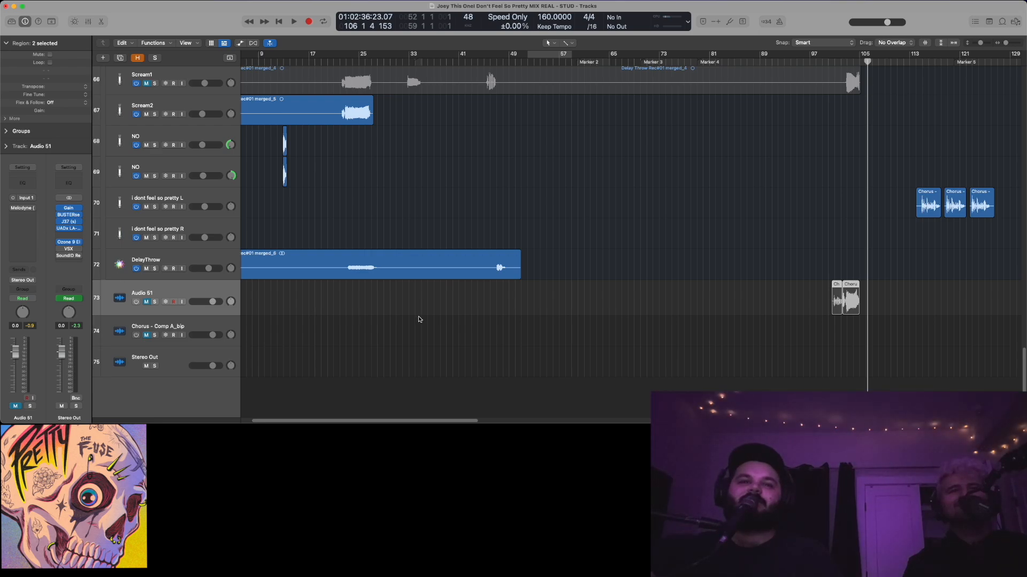
Look over the arrangement from the vocals up through the guitars, bass and drums, with the full song length in view
{"action": "scroll", "coordinate": [419, 320], "scroll_direction": "right", "scroll_amount": 10}
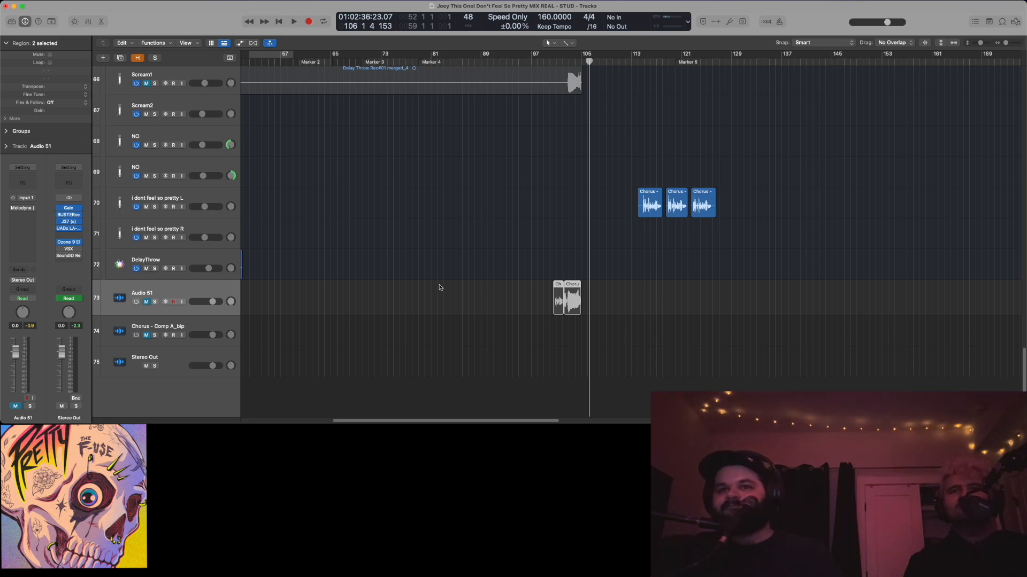
{"action": "scroll", "coordinate": [440, 288], "scroll_direction": "up", "scroll_amount": 8}
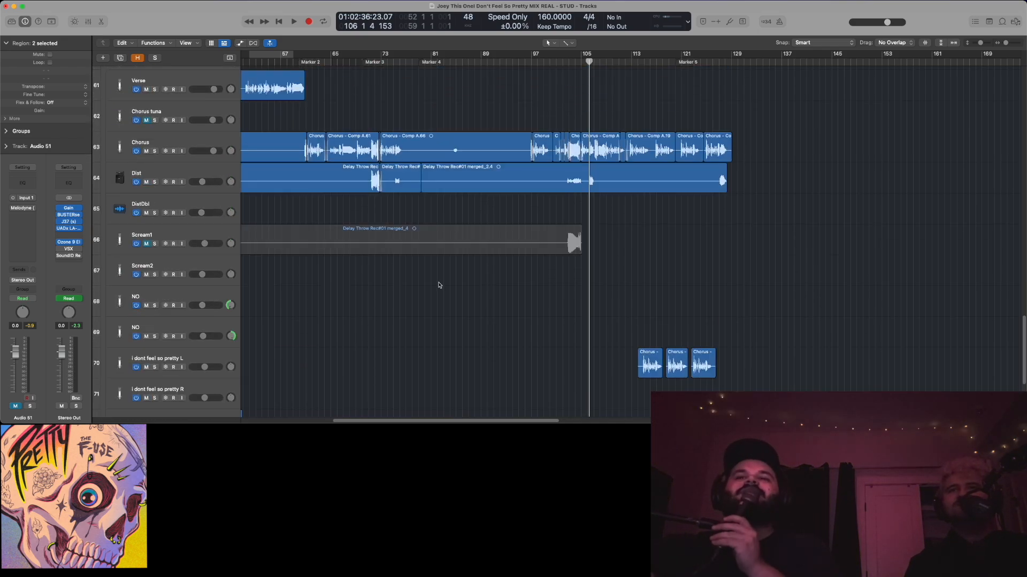
{"action": "scroll", "coordinate": [439, 286], "scroll_direction": "up", "scroll_amount": 5}
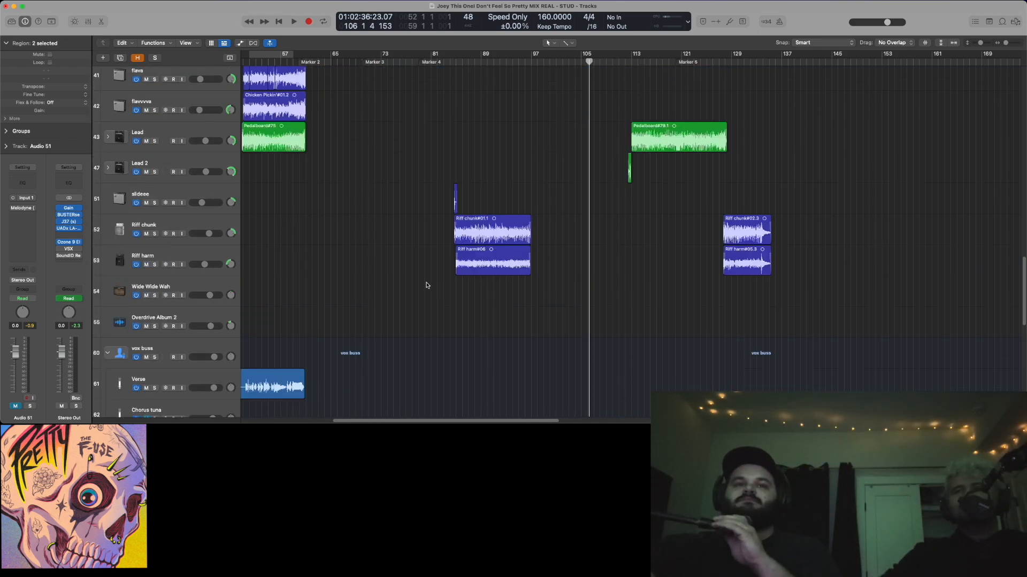
{"action": "scroll", "coordinate": [428, 286], "scroll_direction": "up", "scroll_amount": 2}
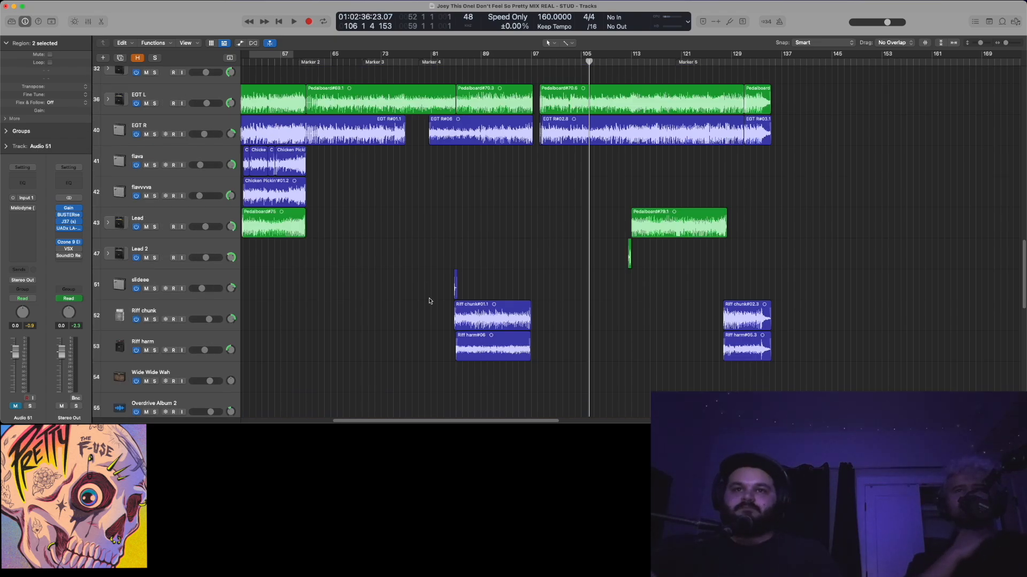
{"action": "scroll", "coordinate": [443, 327], "scroll_direction": "up", "scroll_amount": 1}
{"action": "scroll", "coordinate": [443, 328], "scroll_direction": "up", "scroll_amount": 5}
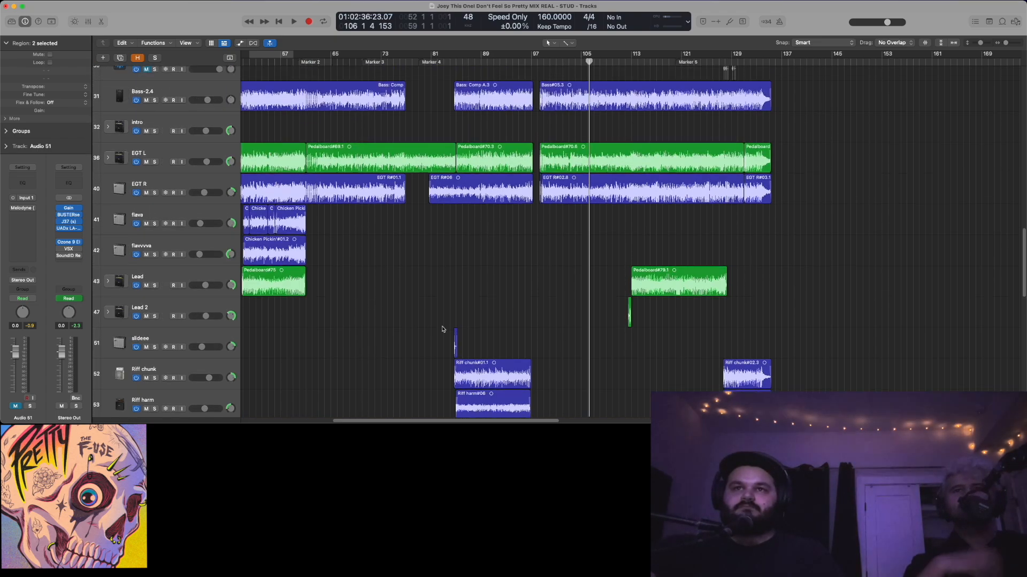
{"action": "scroll", "coordinate": [443, 329], "scroll_direction": "up", "scroll_amount": 5}
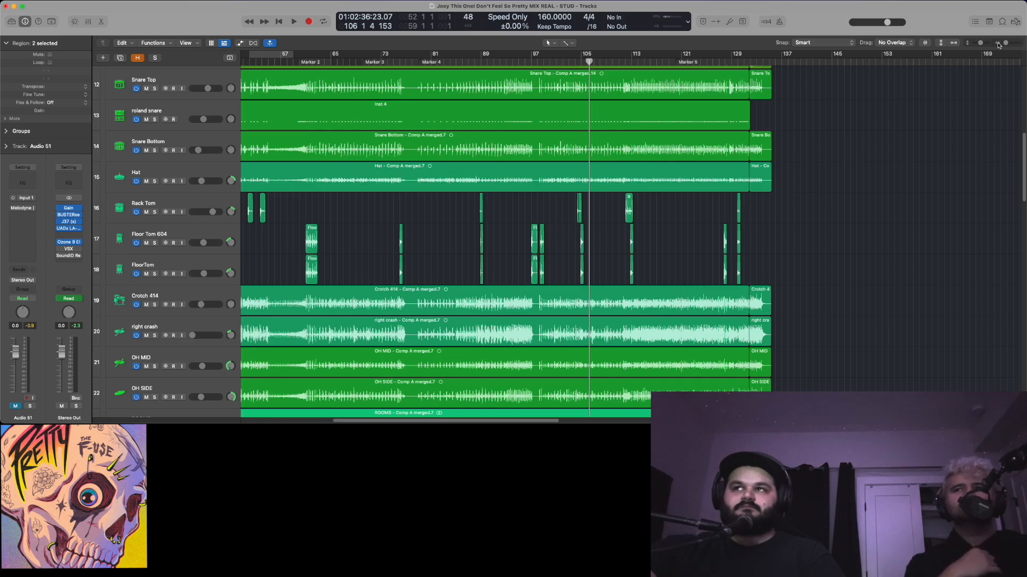
{"action": "left_click_drag", "start_coordinate": [1005, 43], "coordinate": [976, 46]}
{"action": "scroll", "coordinate": [701, 317], "scroll_direction": "left", "scroll_amount": 3}
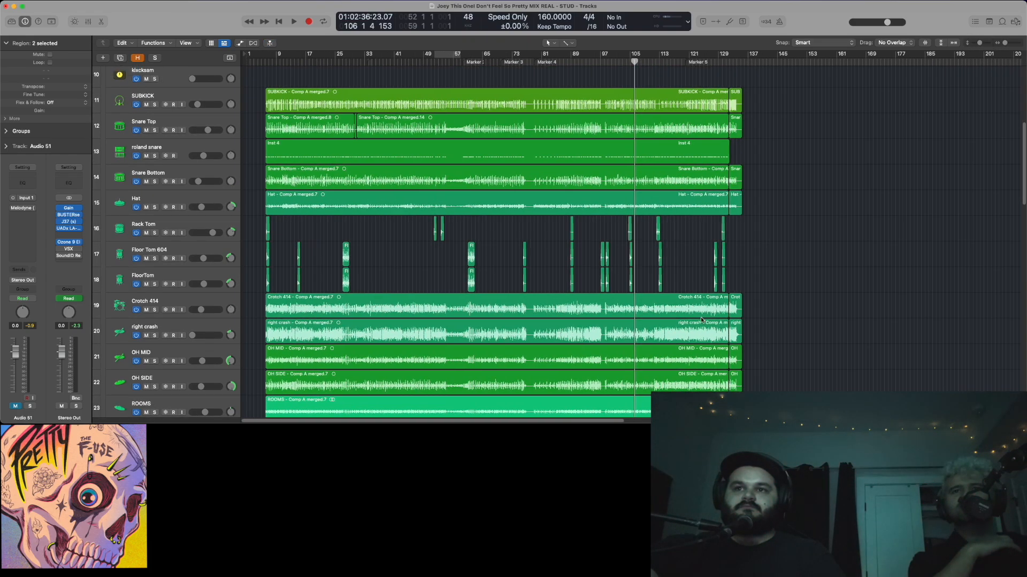
{"action": "scroll", "coordinate": [667, 264], "scroll_direction": "down", "scroll_amount": 10}
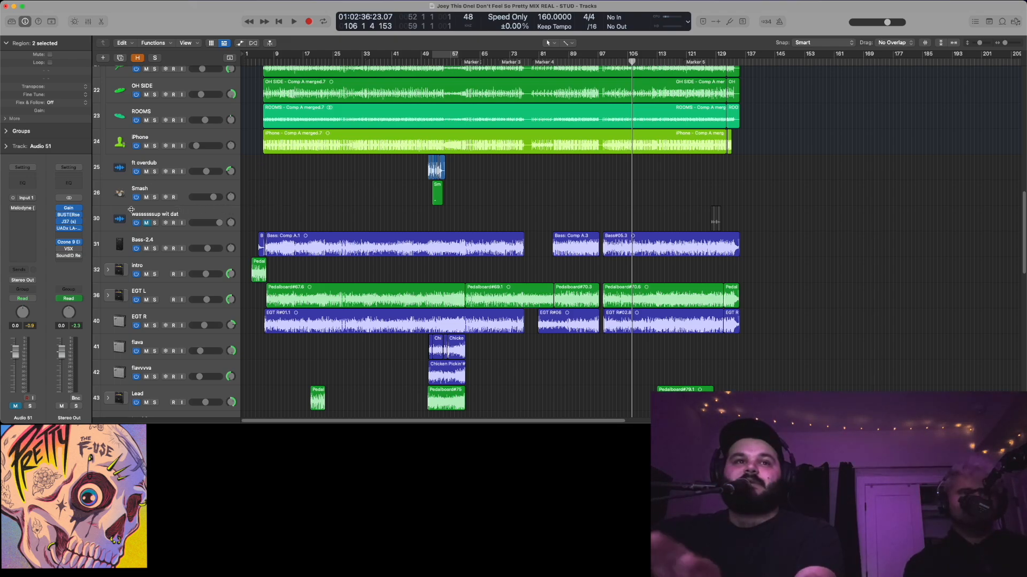
Examine the Gain and BUSTERse plug-ins on the Stereo Out, and play the mix from about bar 36 with BUSTERse open
{"action": "left_click", "coordinate": [69, 208]}
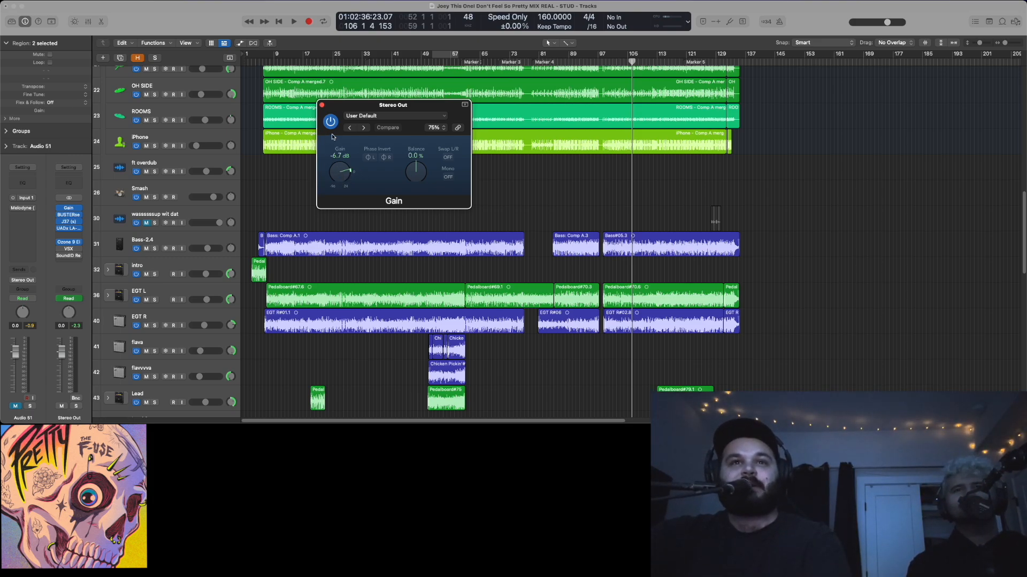
{"action": "left_click", "coordinate": [322, 104]}
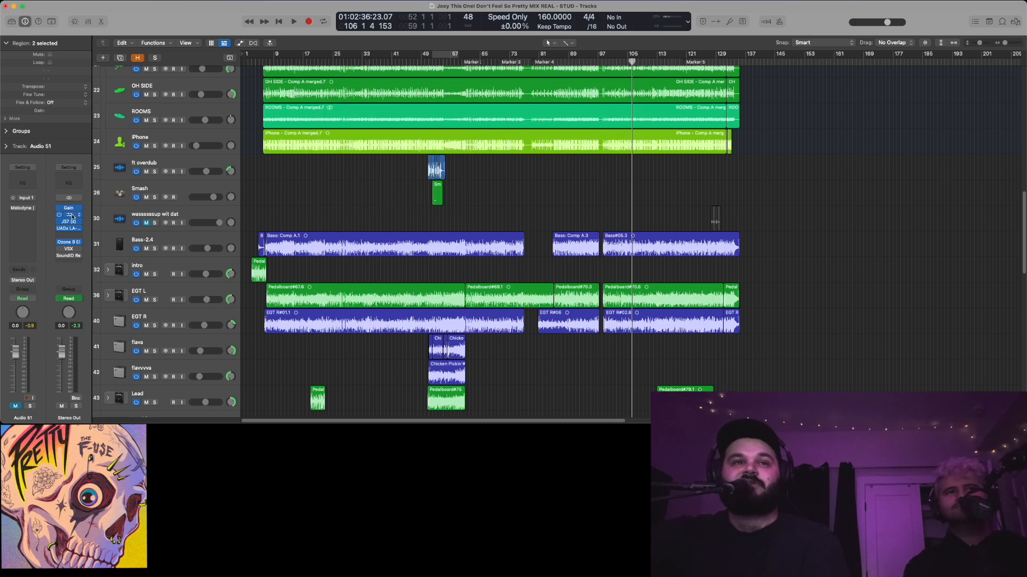
{"action": "left_click", "coordinate": [72, 215]}
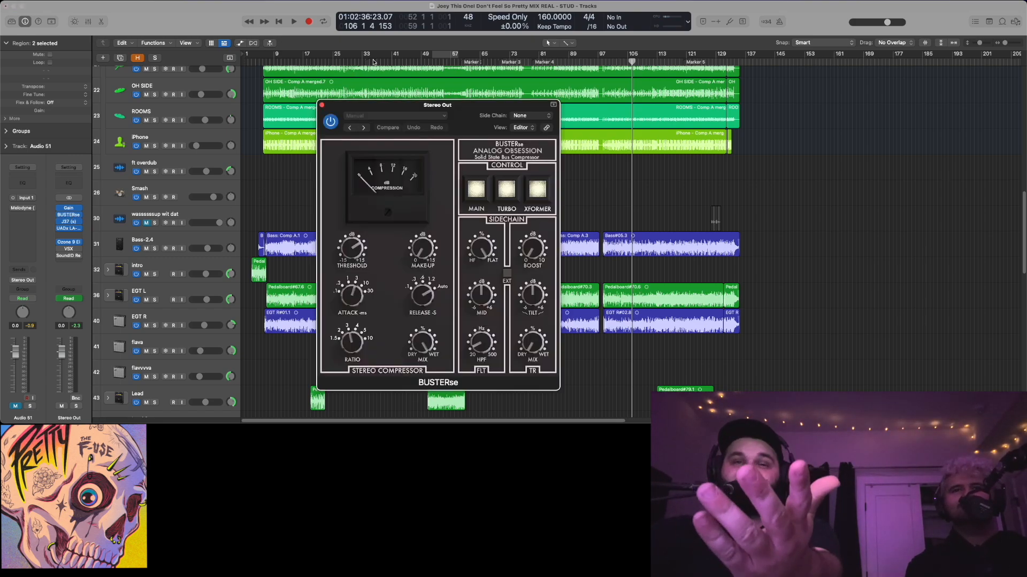
{"action": "left_click", "coordinate": [376, 62]}
{"action": "key", "text": "space"}
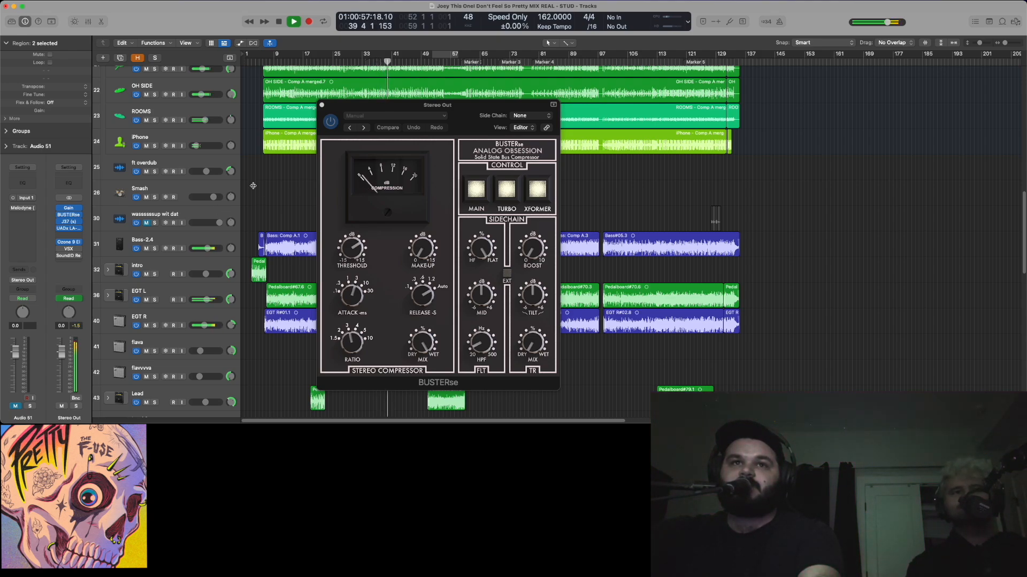
Examine the J37 tape plug-in on the Stereo Out, stopping playback at about bar 41 and closing its window
{"action": "left_click", "coordinate": [68, 222]}
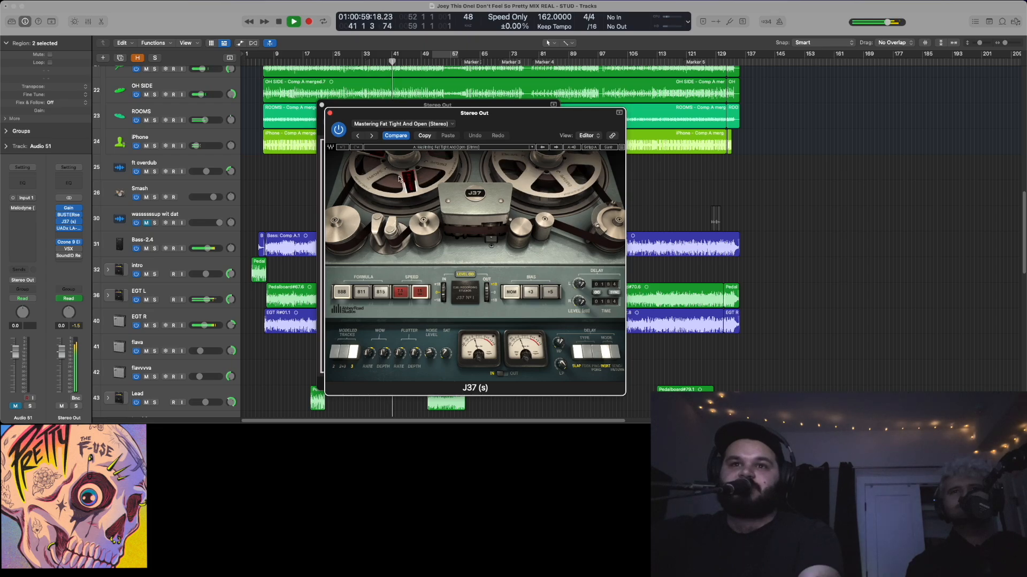
{"action": "key", "text": "space"}
{"action": "left_click_drag", "start_coordinate": [513, 113], "coordinate": [431, 70]}
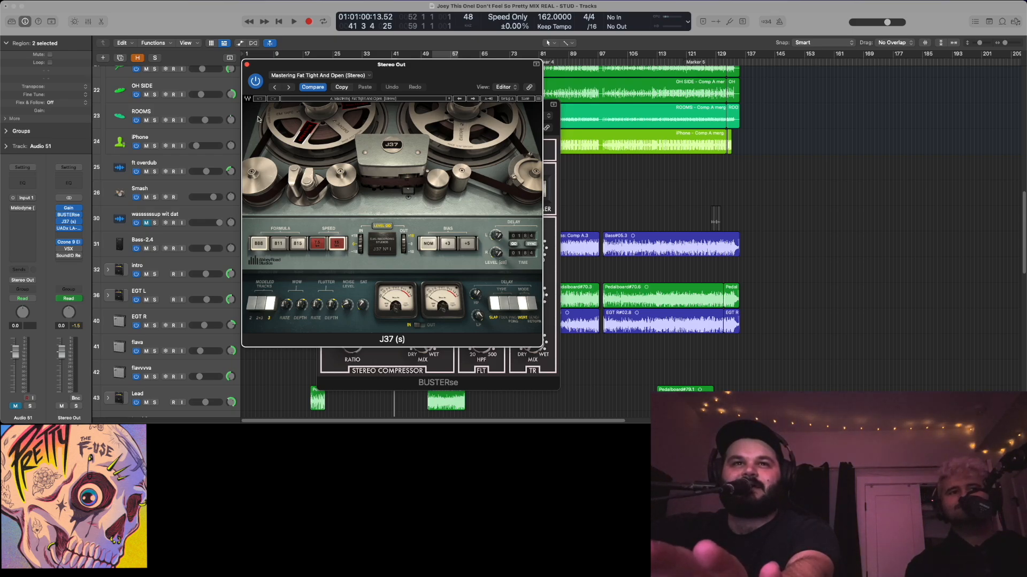
{"action": "left_click_drag", "start_coordinate": [293, 81], "coordinate": [318, 119]}
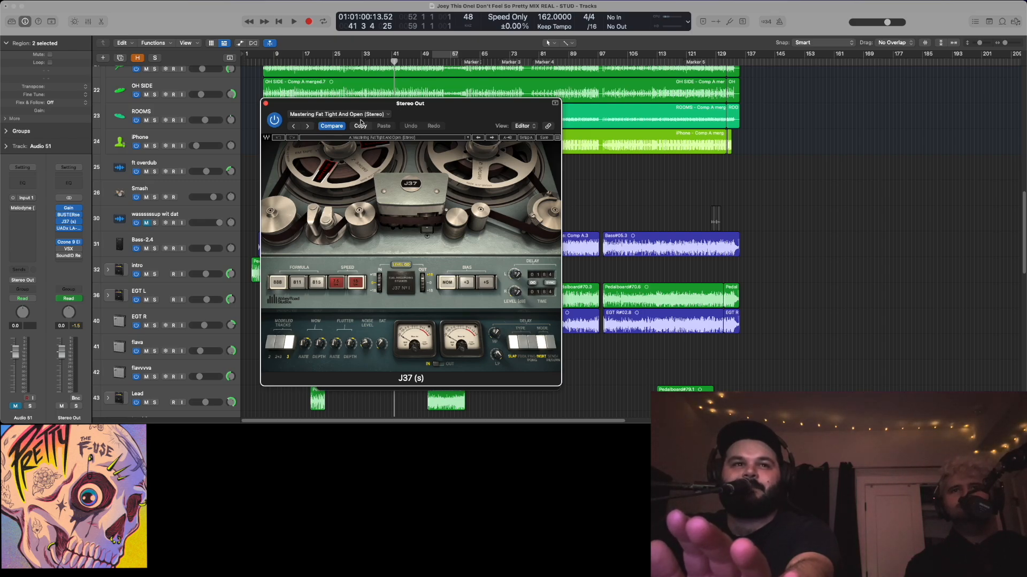
{"action": "left_click", "coordinate": [68, 215]}
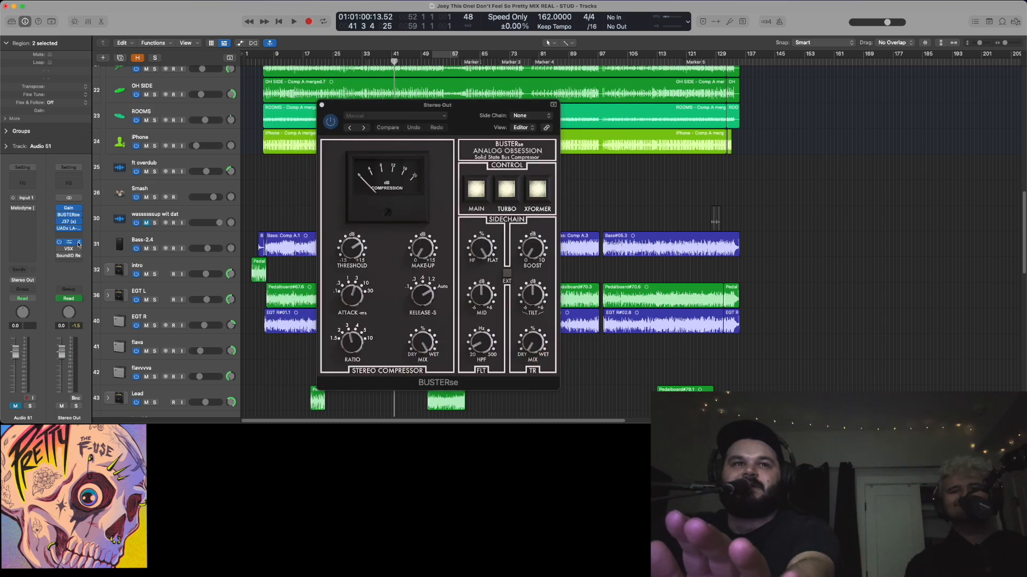
Examine the UADx LA-2A compressor and the Equalizer, Imager and Maximizer modules of Ozone 9 Elements on the Stereo Out
{"action": "left_click", "coordinate": [73, 230]}
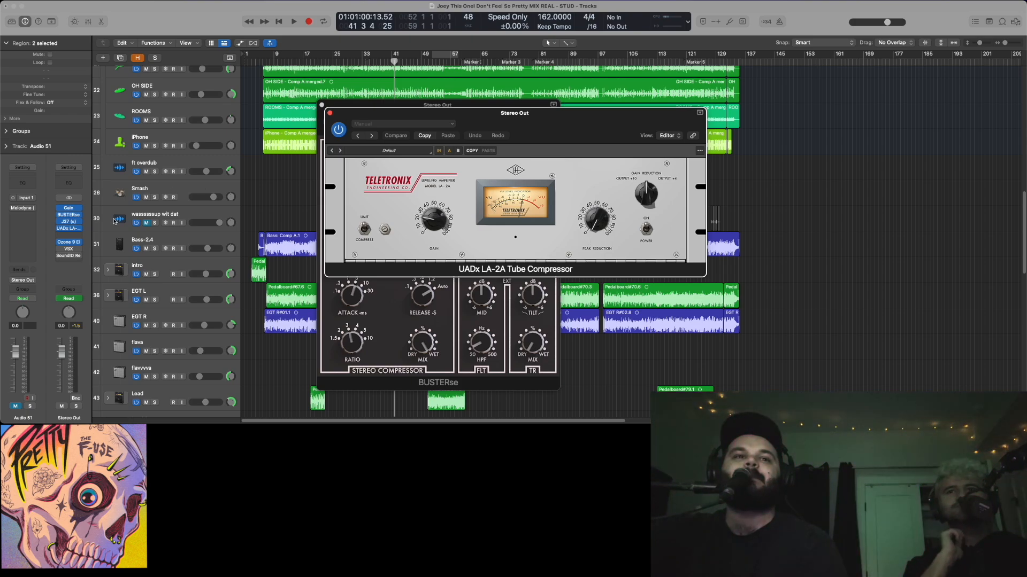
{"action": "left_click", "coordinate": [69, 244]}
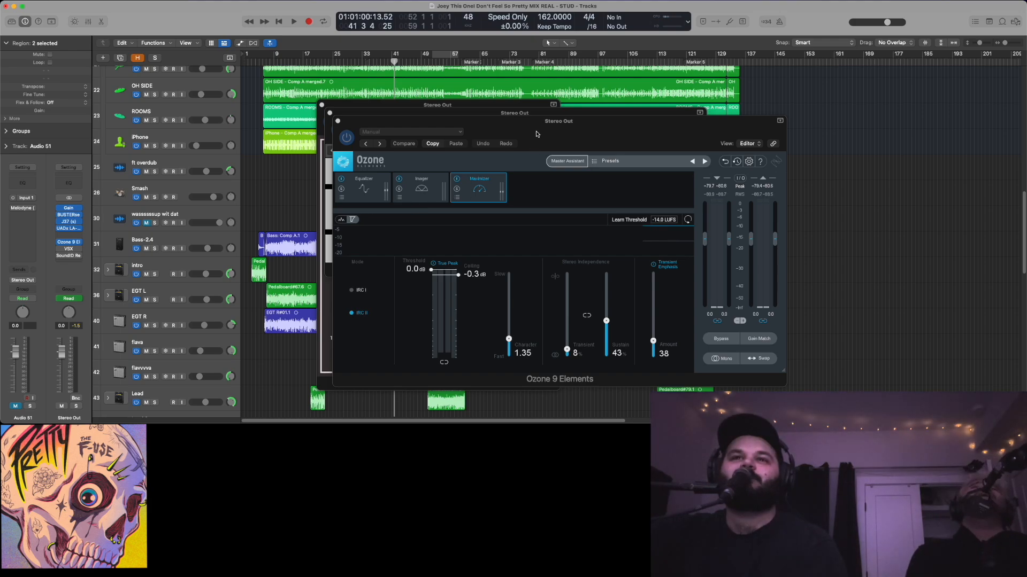
{"action": "left_click", "coordinate": [346, 136]}
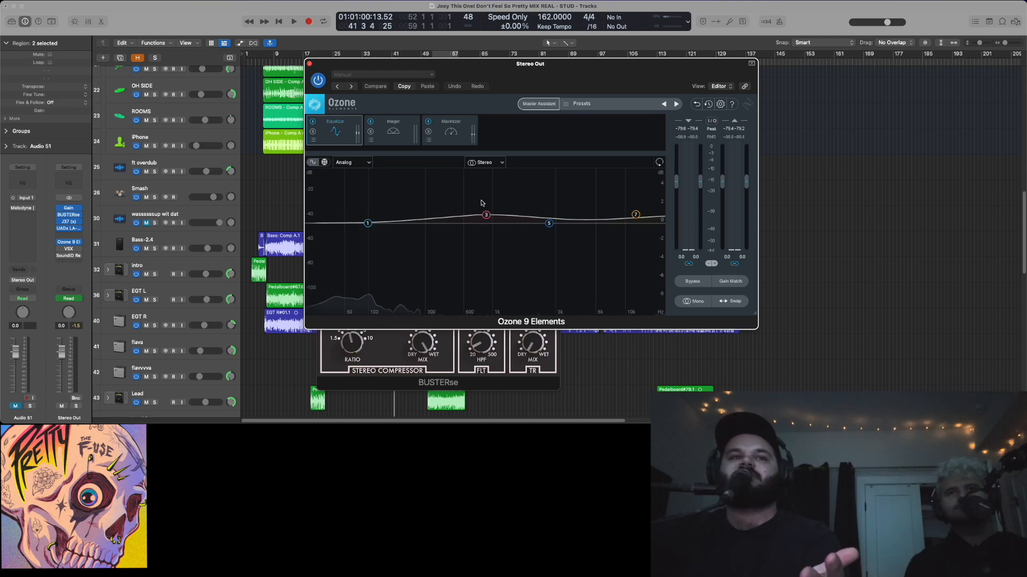
{"action": "left_click", "coordinate": [450, 134]}
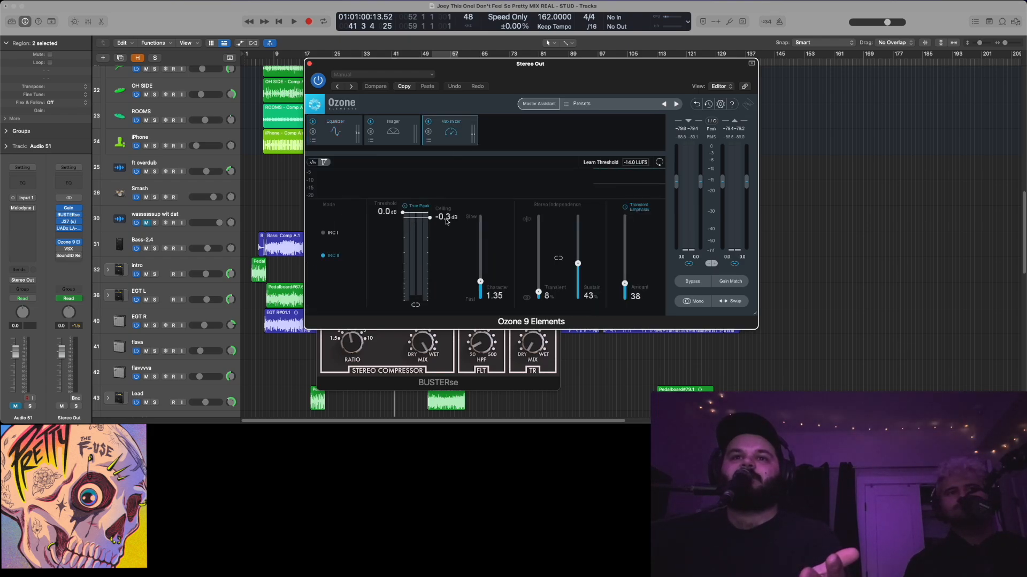
{"action": "left_click", "coordinate": [389, 140]}
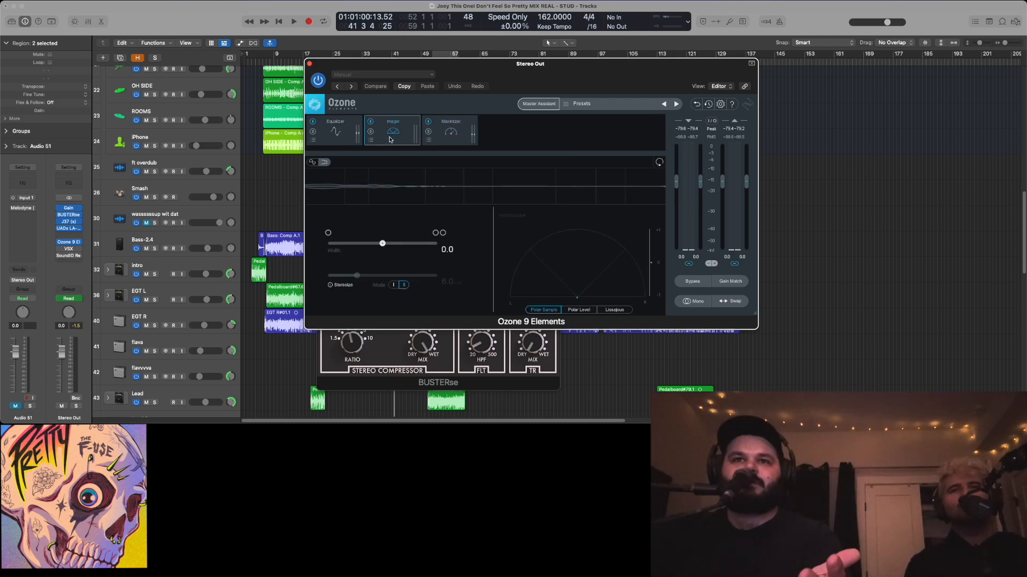
{"action": "left_click", "coordinate": [464, 125]}
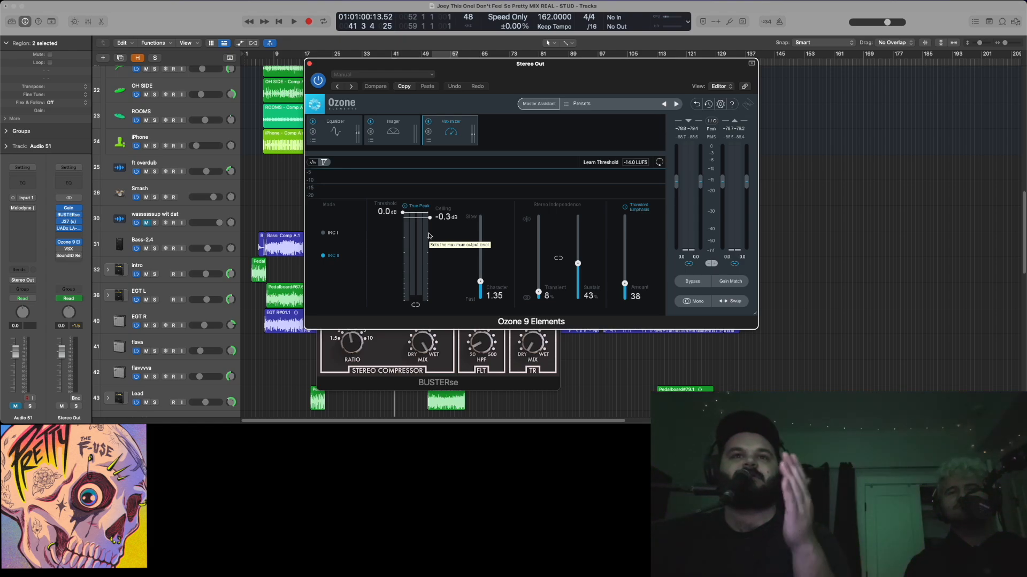
Close the Ozone, LA-2A and BUSTERse windows and deselect all regions
{"action": "left_click", "coordinate": [309, 65]}
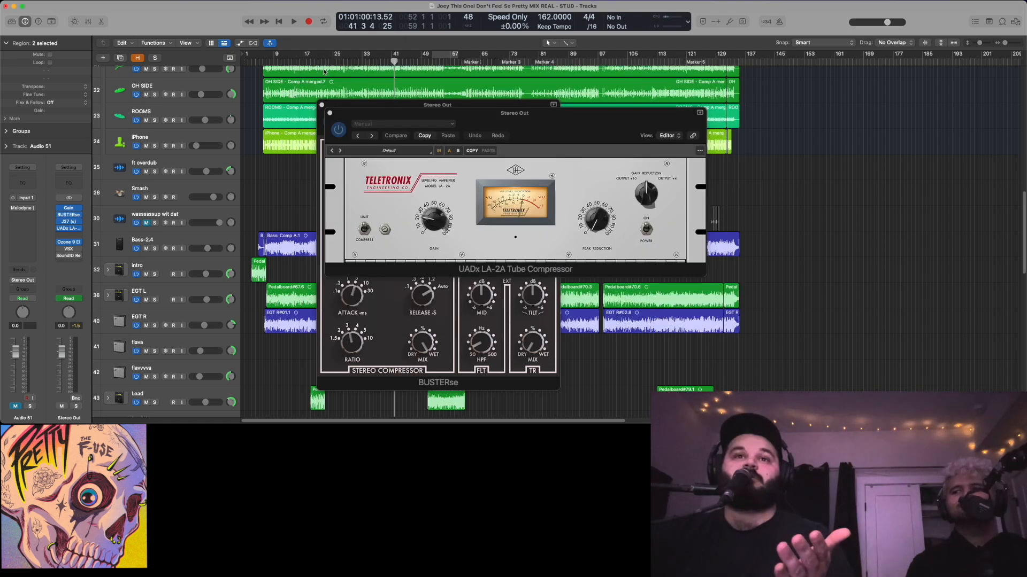
{"action": "left_click", "coordinate": [323, 108]}
{"action": "left_click", "coordinate": [324, 108]}
{"action": "left_click", "coordinate": [536, 179]}
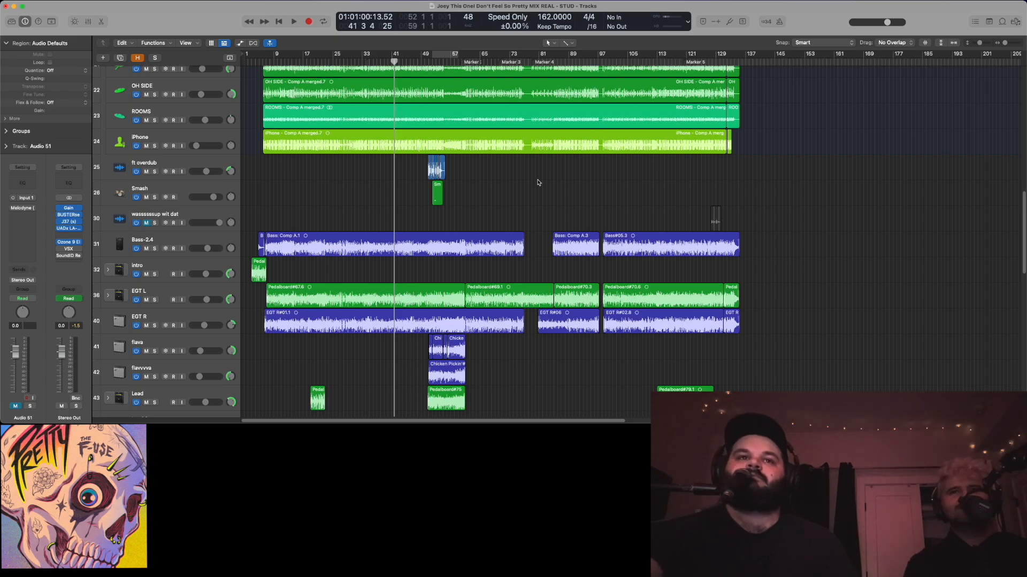
Reveal the hidden tracks and select "Fuzz Vocal", "feel alive next to you" and the first hidden "NO" track in turn
{"action": "key", "text": "h"}
{"action": "scroll", "coordinate": [328, 256], "scroll_direction": "up", "scroll_amount": 10}
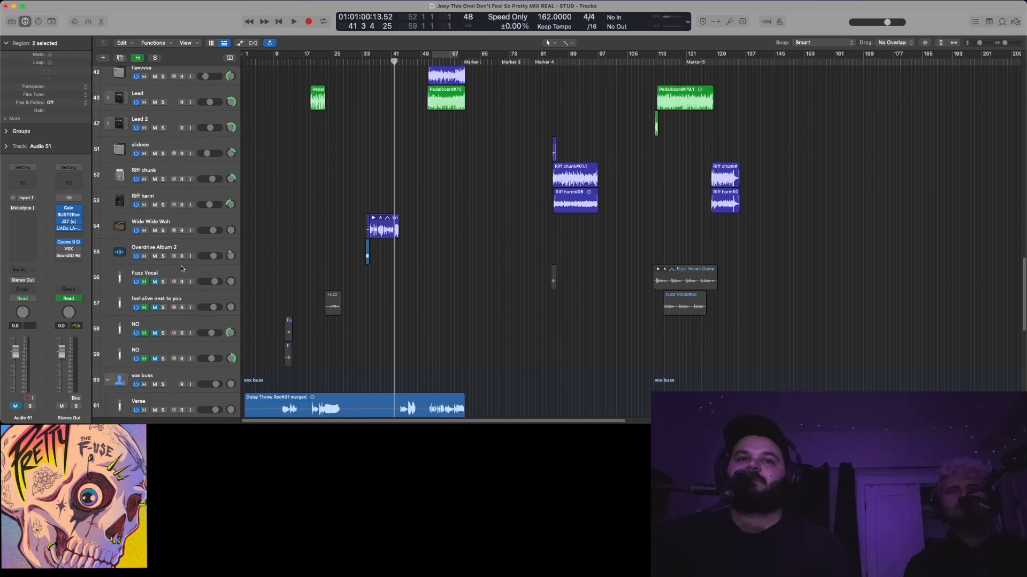
{"action": "left_click", "coordinate": [158, 272]}
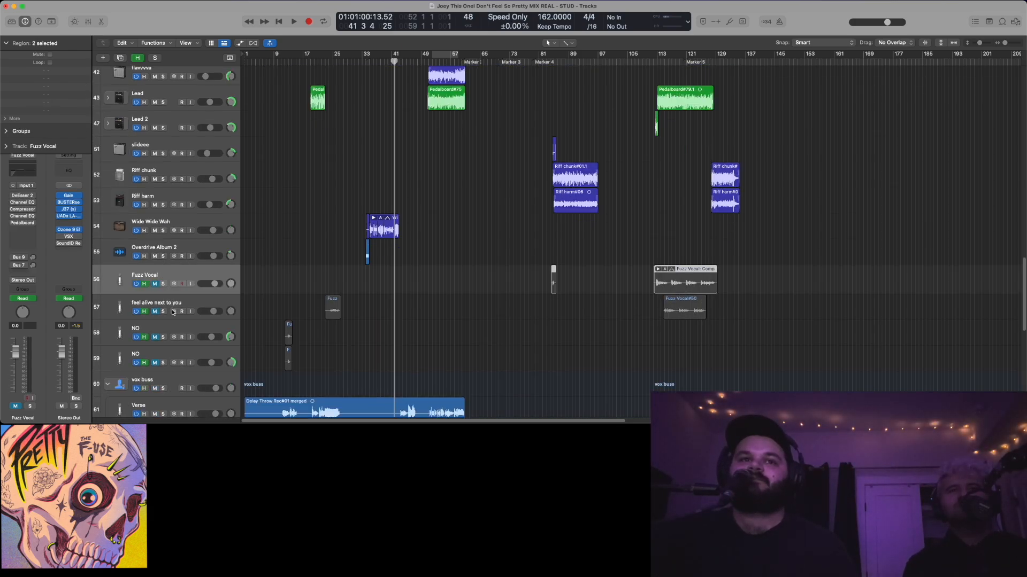
{"action": "left_click", "coordinate": [172, 306]}
{"action": "left_click", "coordinate": [181, 343]}
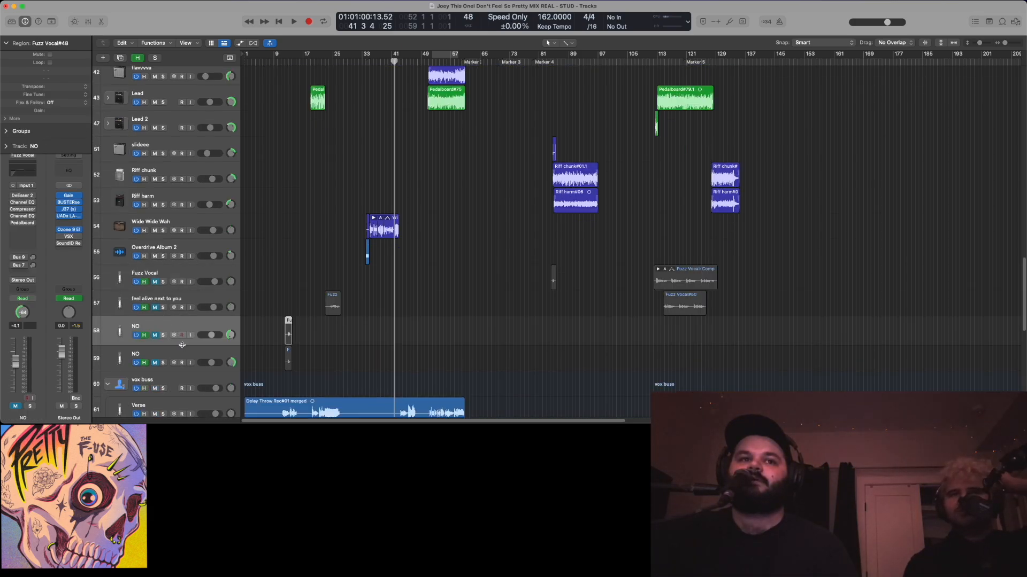
Select the second hidden "NO" track and then the hidden "auto tune" track to show their channel strips
{"action": "left_click", "coordinate": [181, 348]}
{"action": "scroll", "coordinate": [181, 347], "scroll_direction": "up", "scroll_amount": 10}
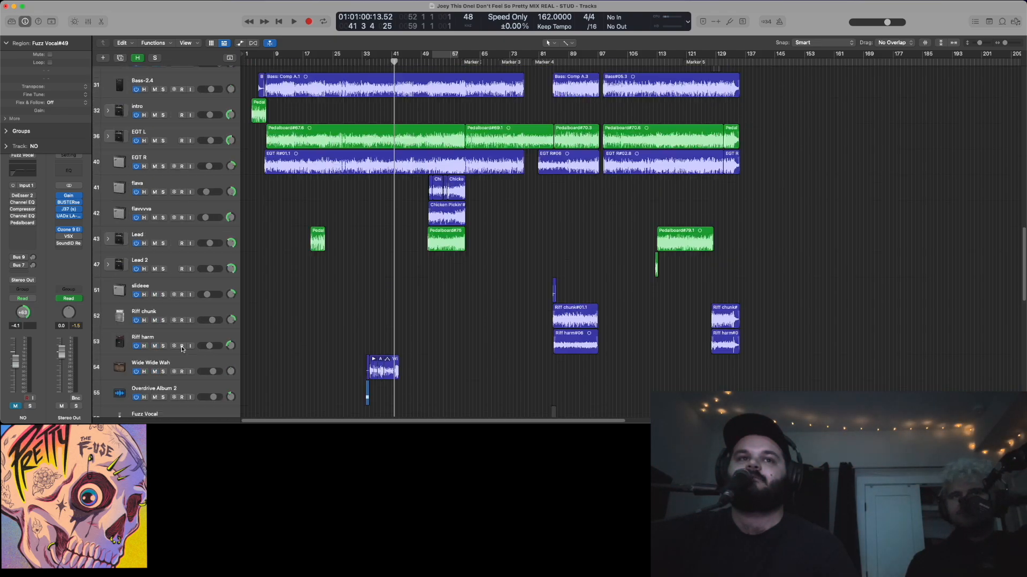
{"action": "scroll", "coordinate": [181, 349], "scroll_direction": "up", "scroll_amount": 3}
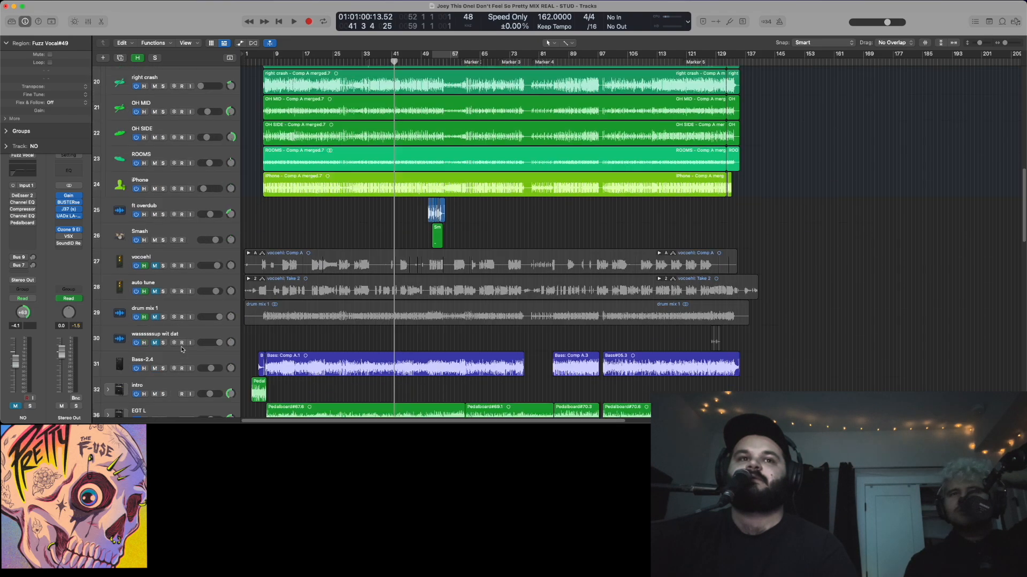
{"action": "left_click", "coordinate": [159, 281]}
Look at the Smart Controls, the custom icon choices and the enlarged icon of the "vocoehl" track, ending with the track height reduced
{"action": "key", "text": "b"}
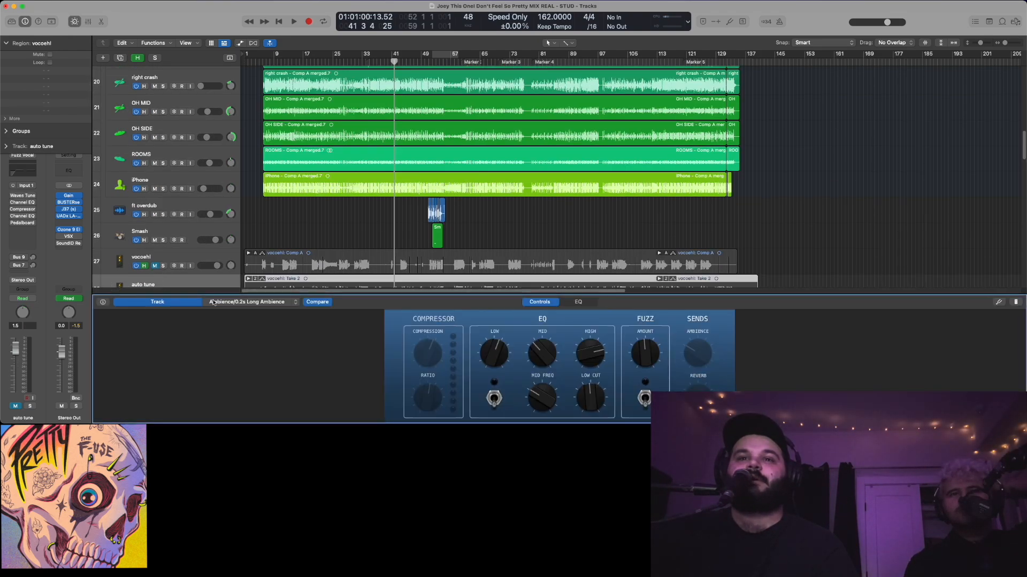
{"action": "left_click", "coordinate": [118, 266]}
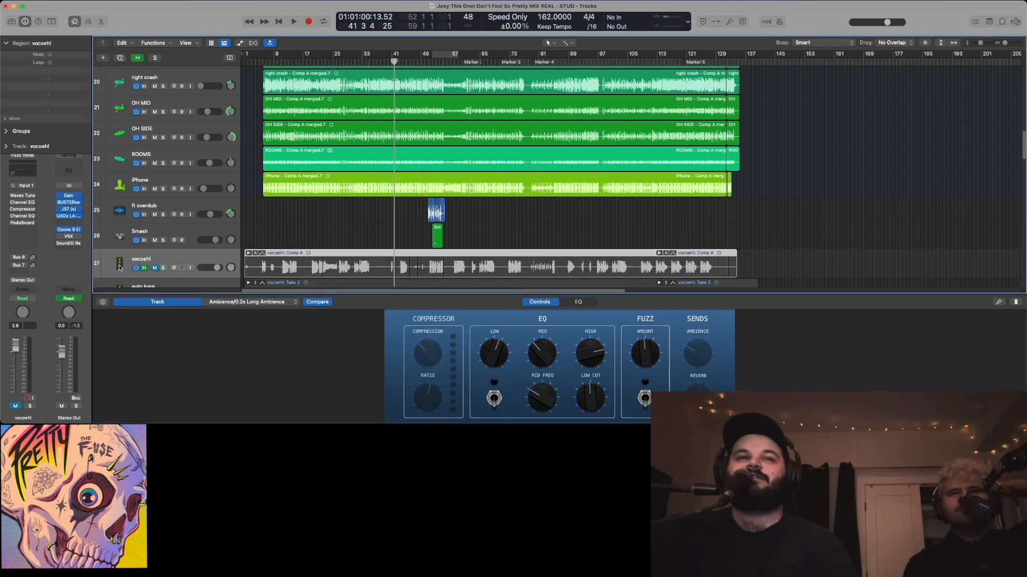
{"action": "left_click", "coordinate": [119, 266]}
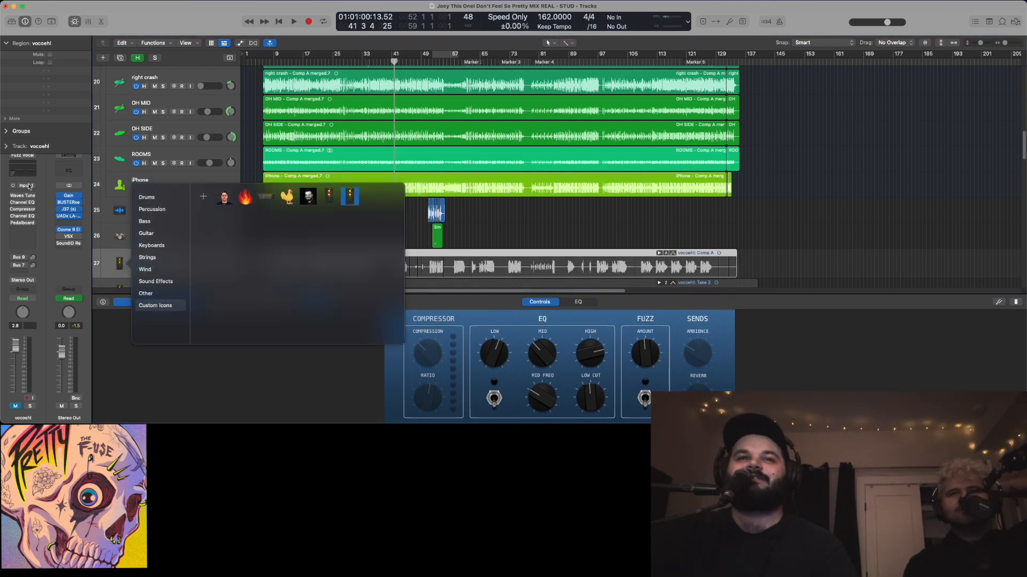
{"action": "left_click", "coordinate": [106, 258]}
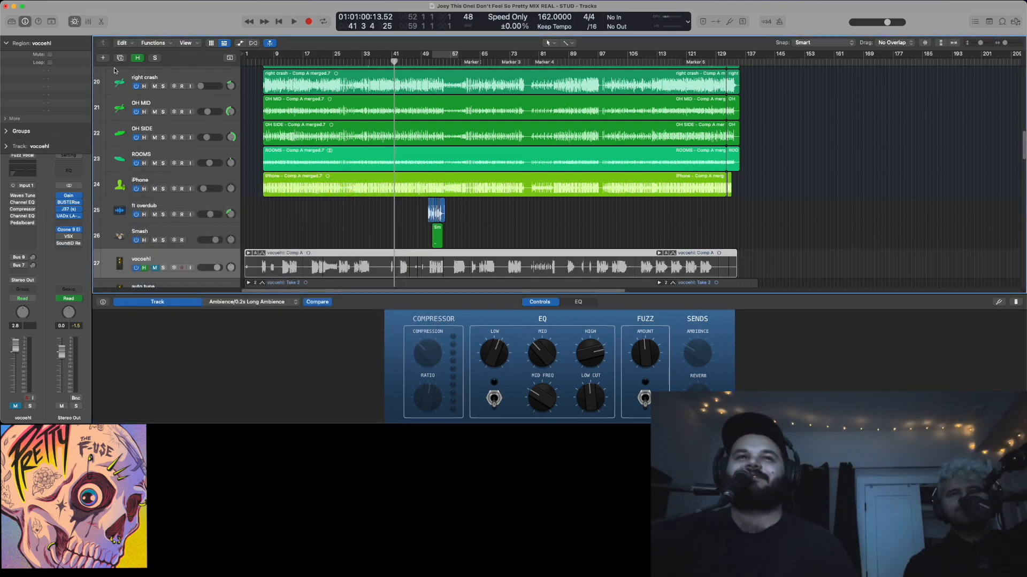
{"action": "left_click", "coordinate": [74, 22]}
{"action": "left_click_drag", "start_coordinate": [148, 279], "coordinate": [148, 421]}
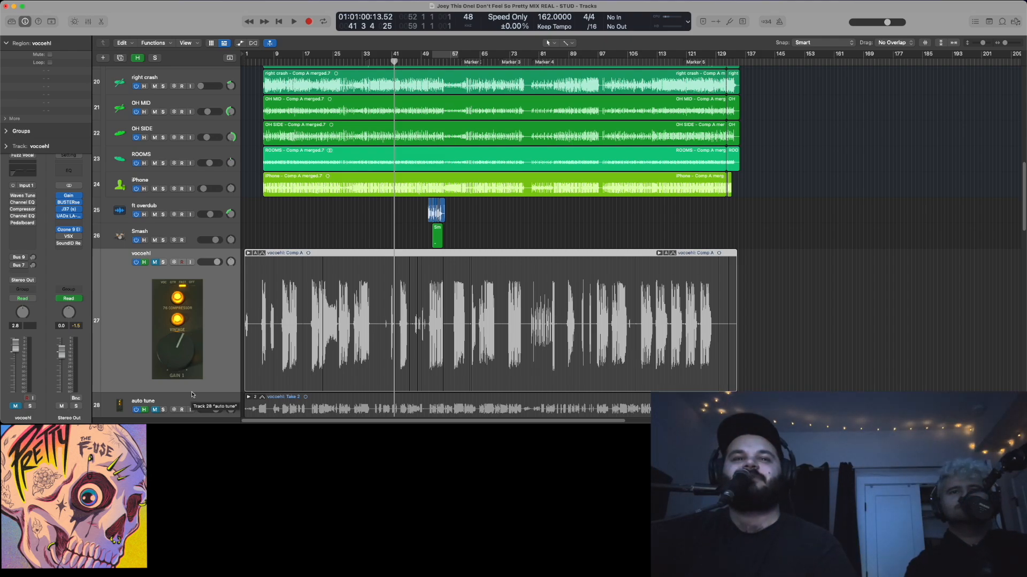
{"action": "left_click_drag", "start_coordinate": [193, 393], "coordinate": [194, 270]}
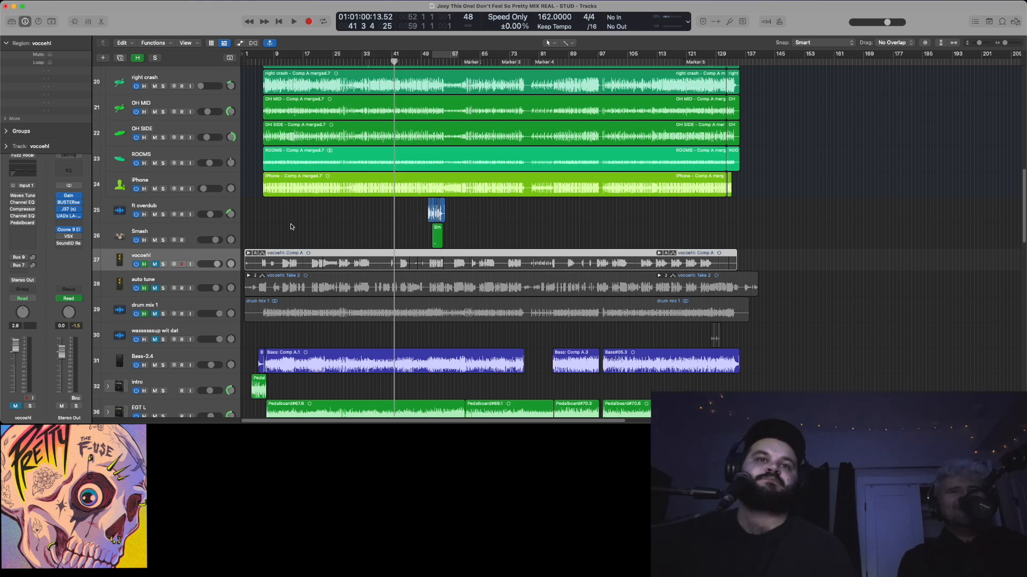
Turn on the Waves Tune, both Channel EQs, Compressor and Pedalboard on the "auto tune" track and solo it
{"action": "left_click", "coordinate": [158, 282]}
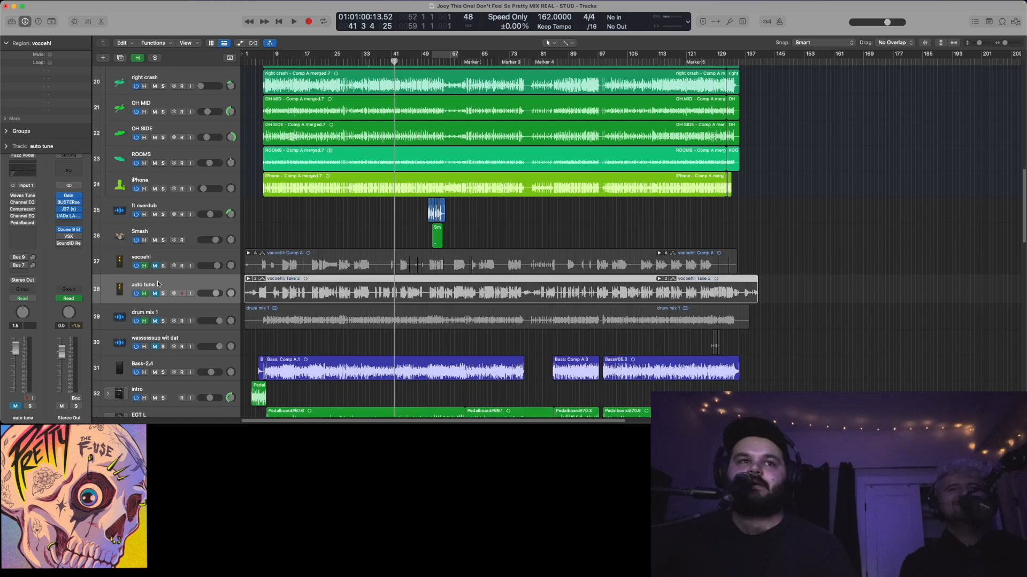
{"action": "left_click_drag", "start_coordinate": [14, 196], "coordinate": [14, 224]}
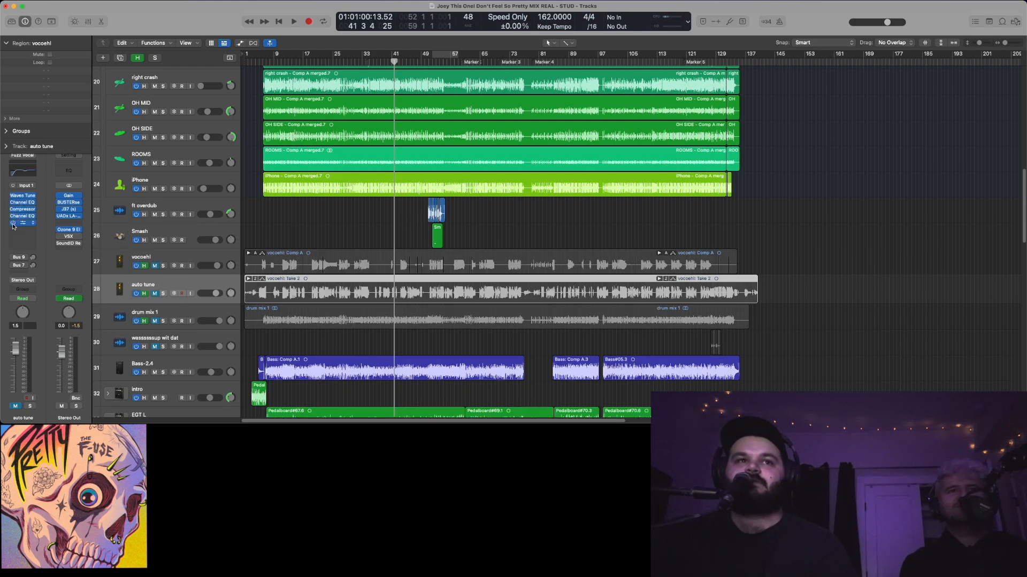
{"action": "left_click", "coordinate": [162, 294]}
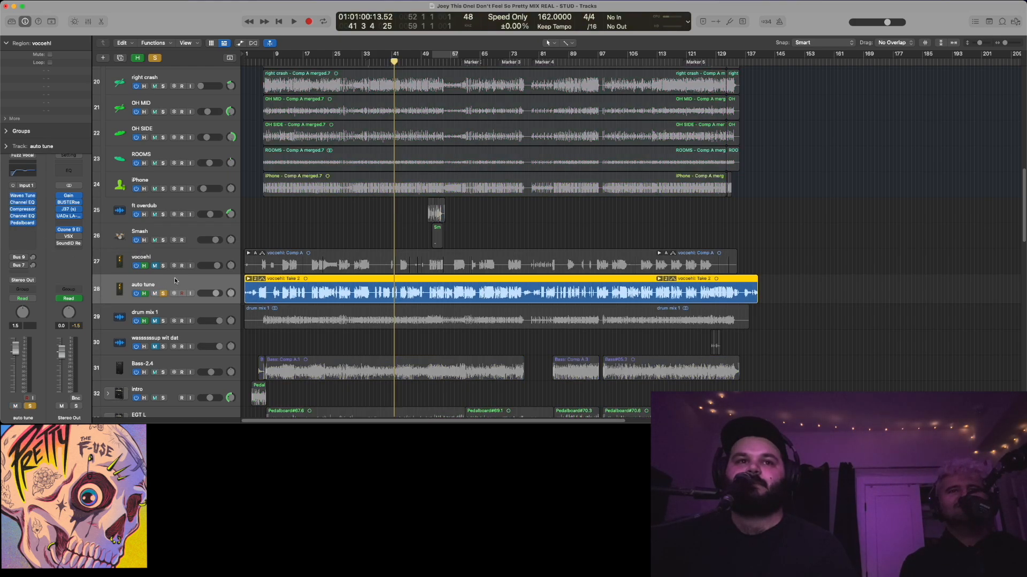
Play the soloed "auto tune" track from about bar 18 to bar 22 and turn its solo off
{"action": "left_click", "coordinate": [309, 58]}
{"action": "key", "text": "space"}
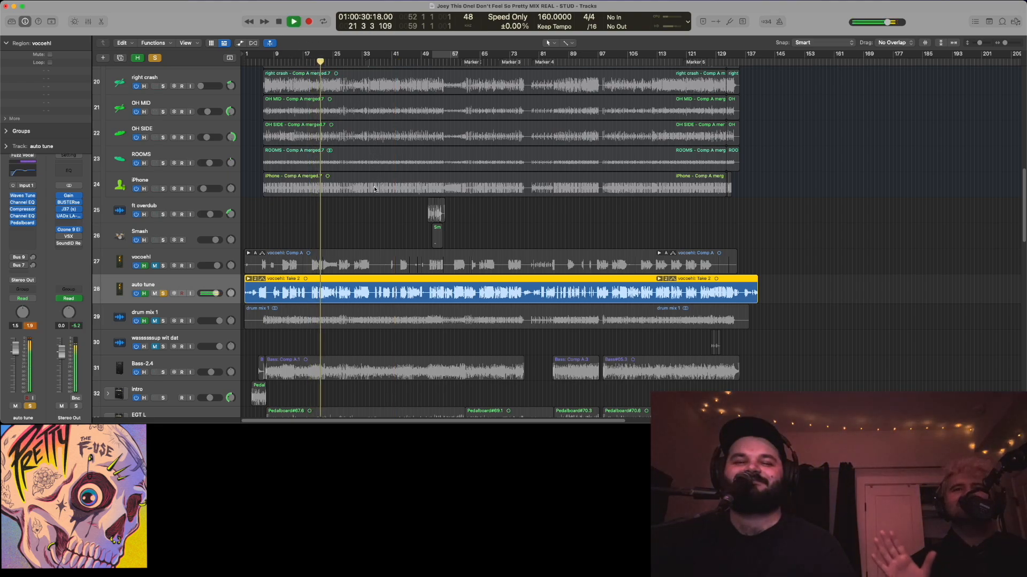
{"action": "key", "text": "space"}
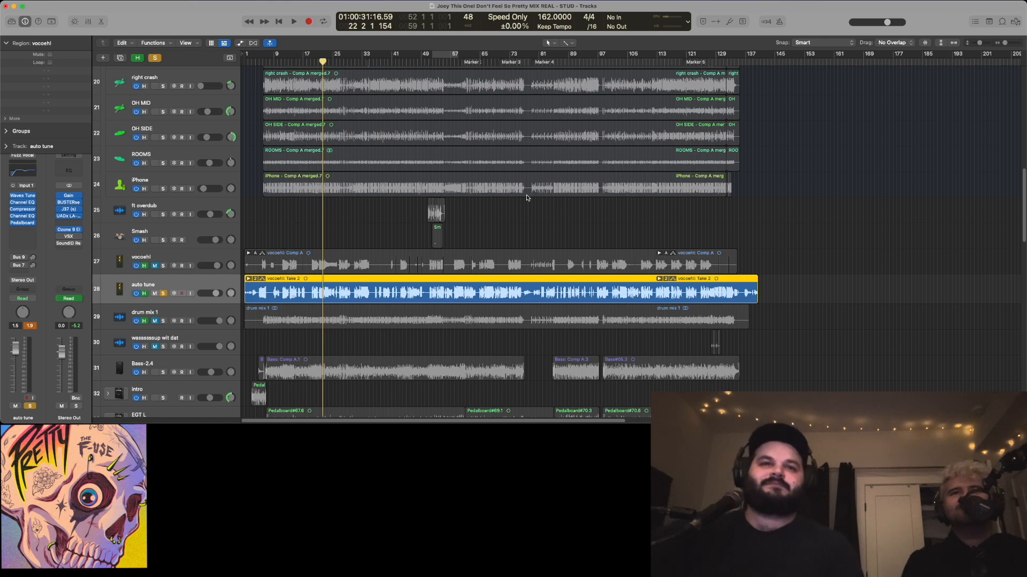
{"action": "left_click", "coordinate": [163, 294]}
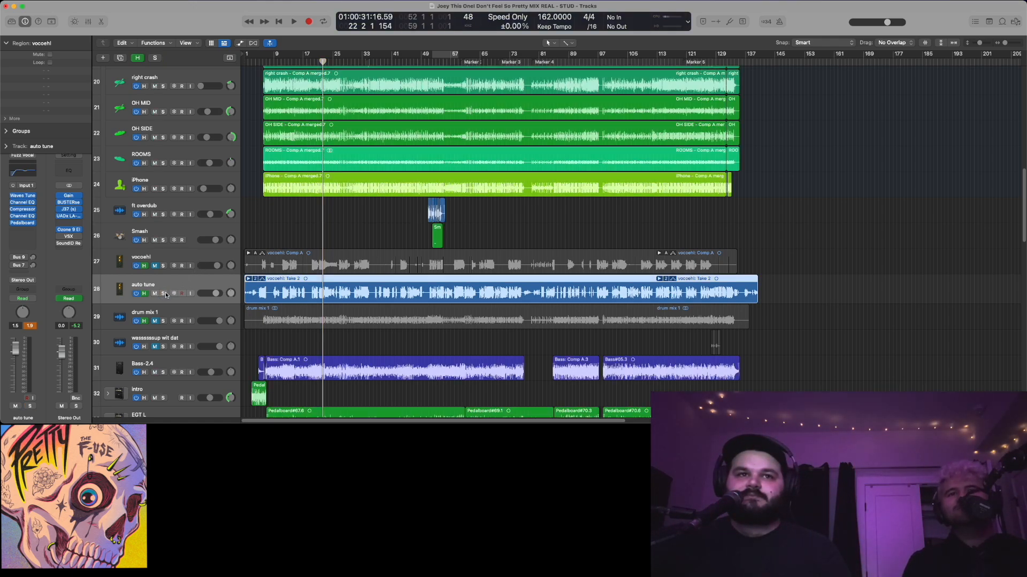
Mute the "Verse" and "Chorus" tracks in the vox buss stack and deselect all regions
{"action": "scroll", "coordinate": [301, 314], "scroll_direction": "down", "scroll_amount": 8}
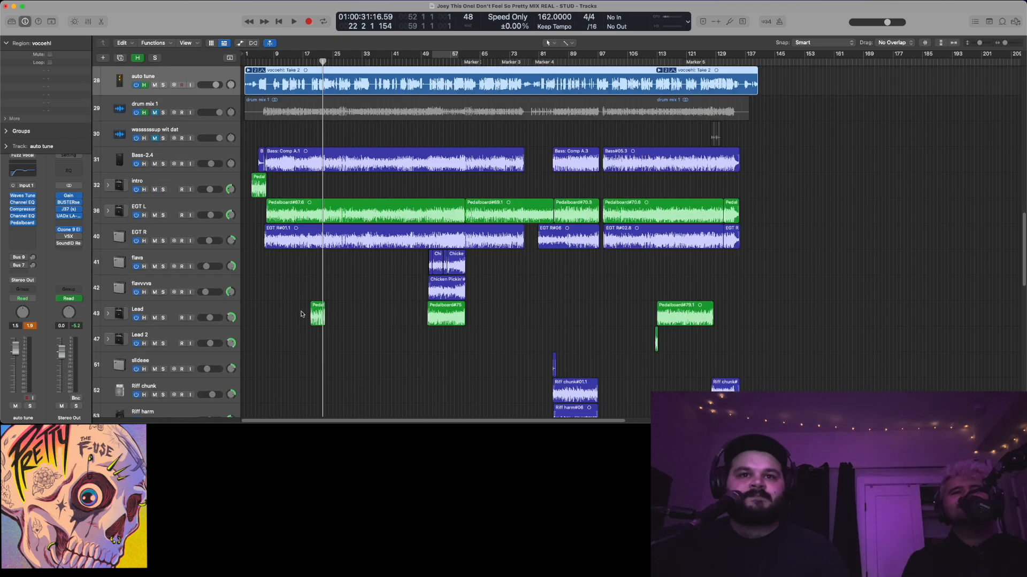
{"action": "scroll", "coordinate": [301, 314], "scroll_direction": "down", "scroll_amount": 13}
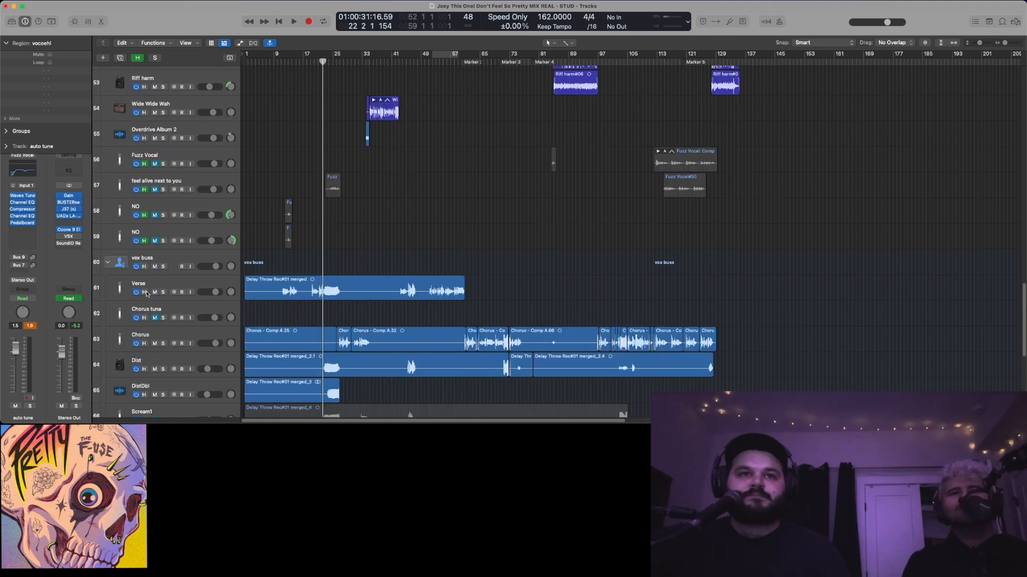
{"action": "left_click", "coordinate": [155, 292]}
{"action": "left_click", "coordinate": [156, 344]}
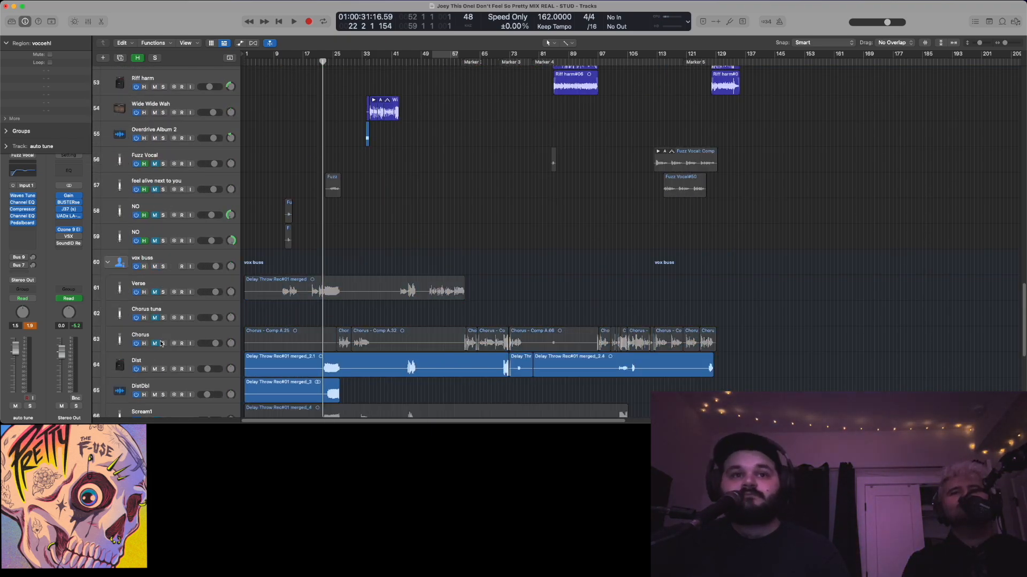
{"action": "scroll", "coordinate": [412, 309], "scroll_direction": "down", "scroll_amount": 1}
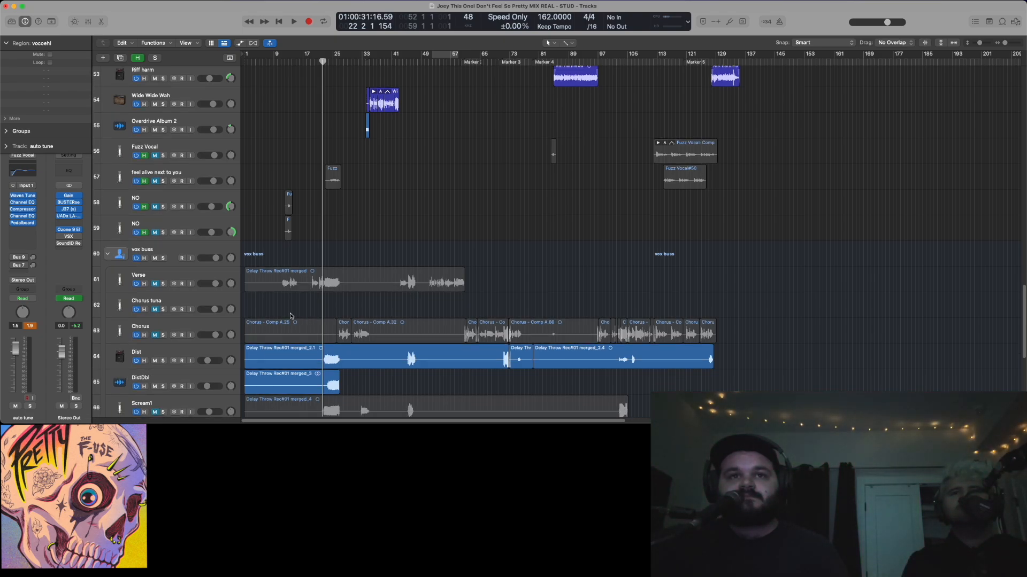
{"action": "left_click_drag", "start_coordinate": [355, 241], "coordinate": [416, 338]}
{"action": "left_click", "coordinate": [529, 255]}
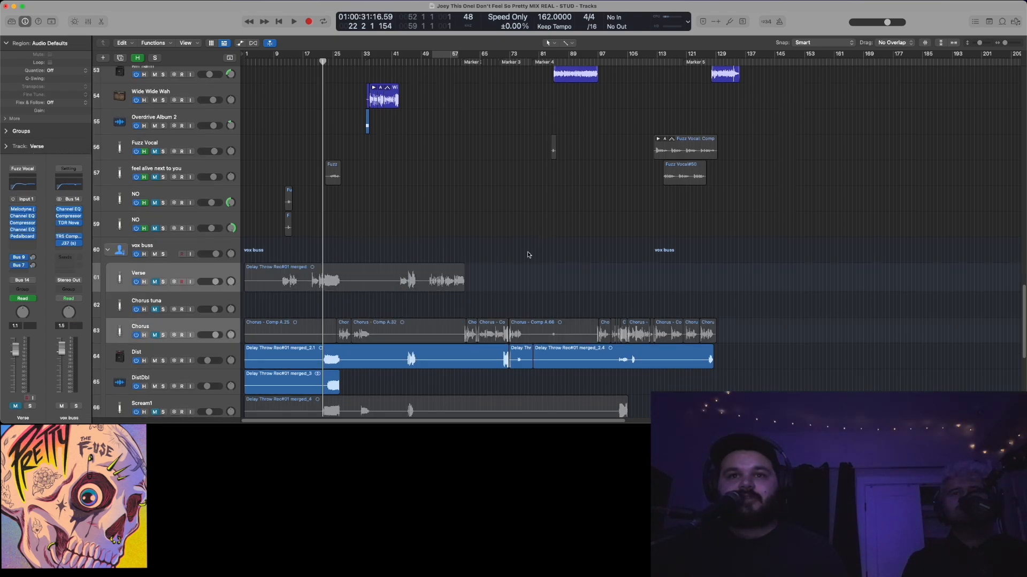
Mute the "Dist" and "DistDbl" vocal tracks, keeping "Verse" muted
{"action": "scroll", "coordinate": [393, 294], "scroll_direction": "down", "scroll_amount": 3}
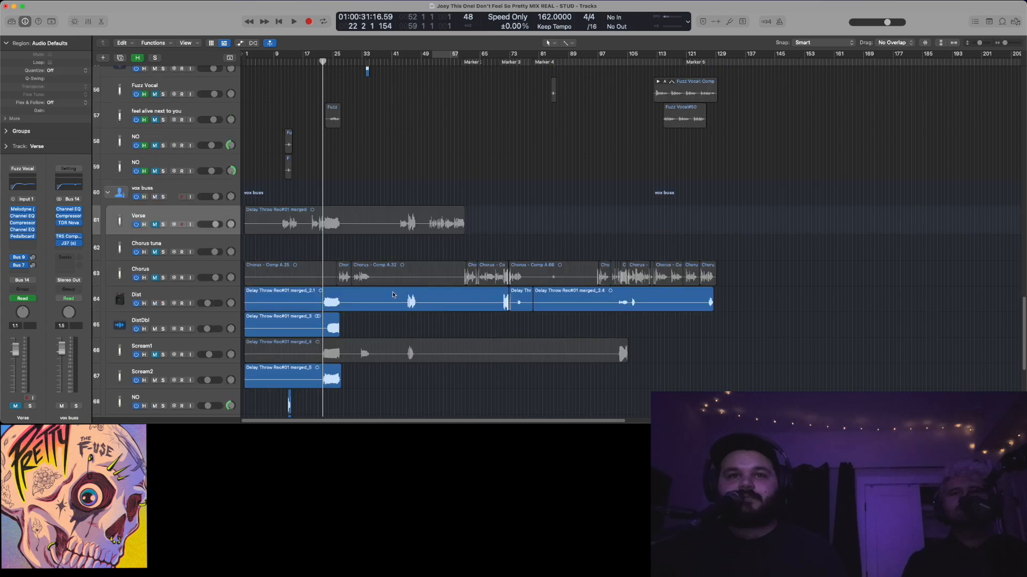
{"action": "left_click", "coordinate": [156, 224]}
{"action": "left_click", "coordinate": [155, 224]}
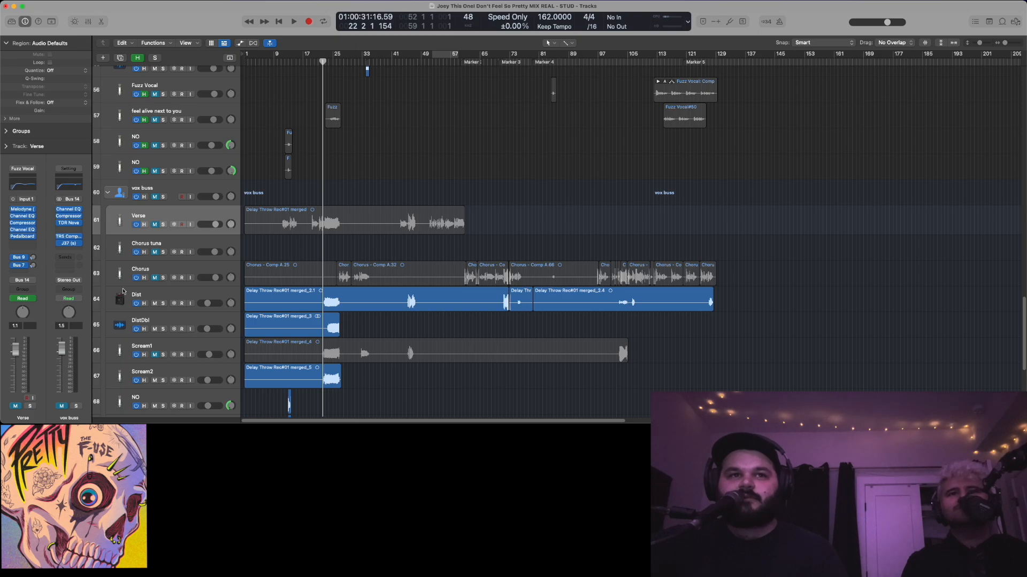
{"action": "scroll", "coordinate": [191, 323], "scroll_direction": "down", "scroll_amount": 1}
{"action": "left_click_drag", "start_coordinate": [155, 287], "coordinate": [155, 313]}
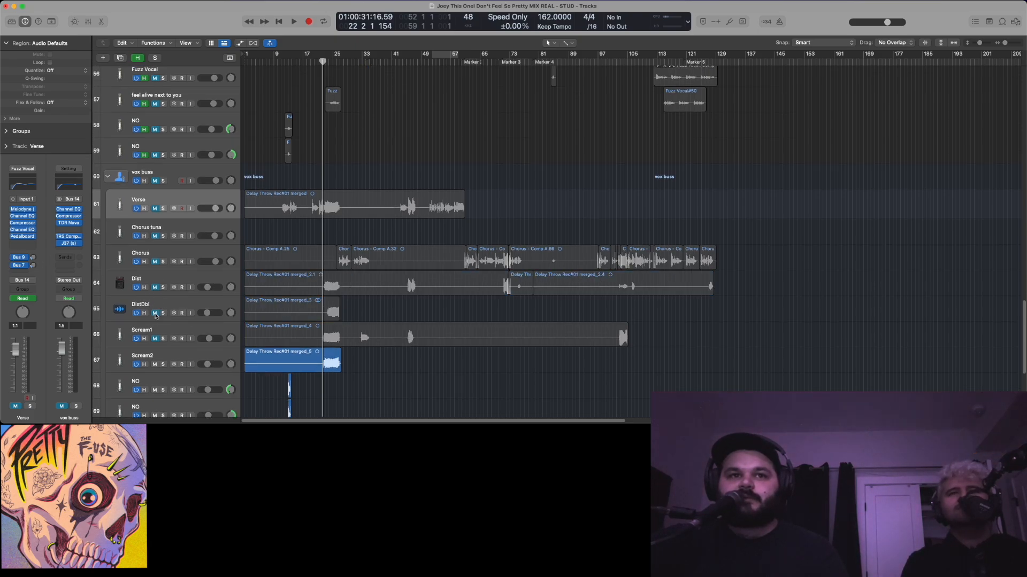
Mute "Scream2", both "NO" tracks, both "I dont feel so pretty" tracks and "DelayThrow" in the vox buss stack
{"action": "scroll", "coordinate": [155, 321], "scroll_direction": "down", "scroll_amount": 2}
{"action": "left_click", "coordinate": [155, 328]}
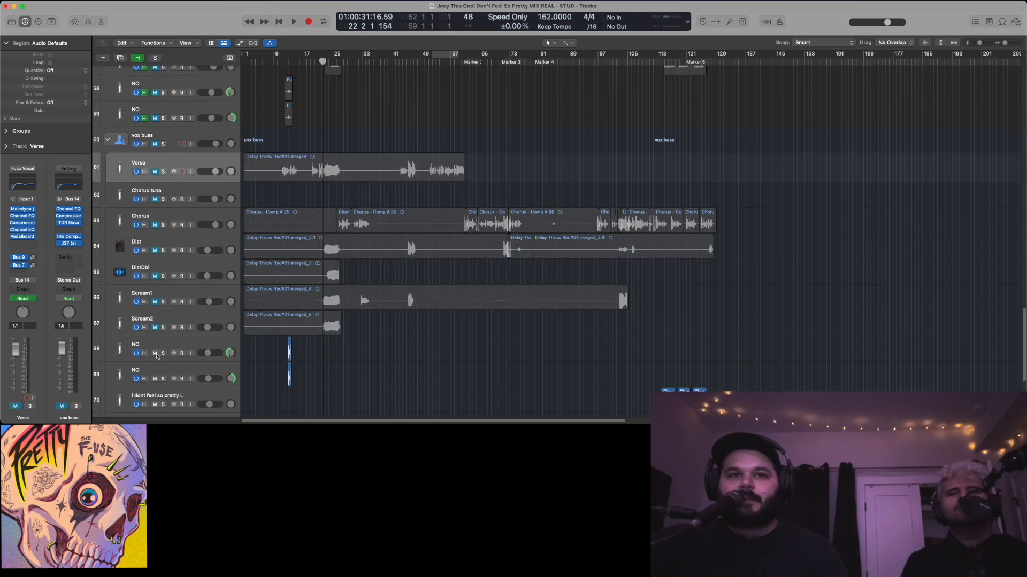
{"action": "left_click_drag", "start_coordinate": [157, 355], "coordinate": [156, 380]}
{"action": "scroll", "coordinate": [160, 384], "scroll_direction": "down", "scroll_amount": 6}
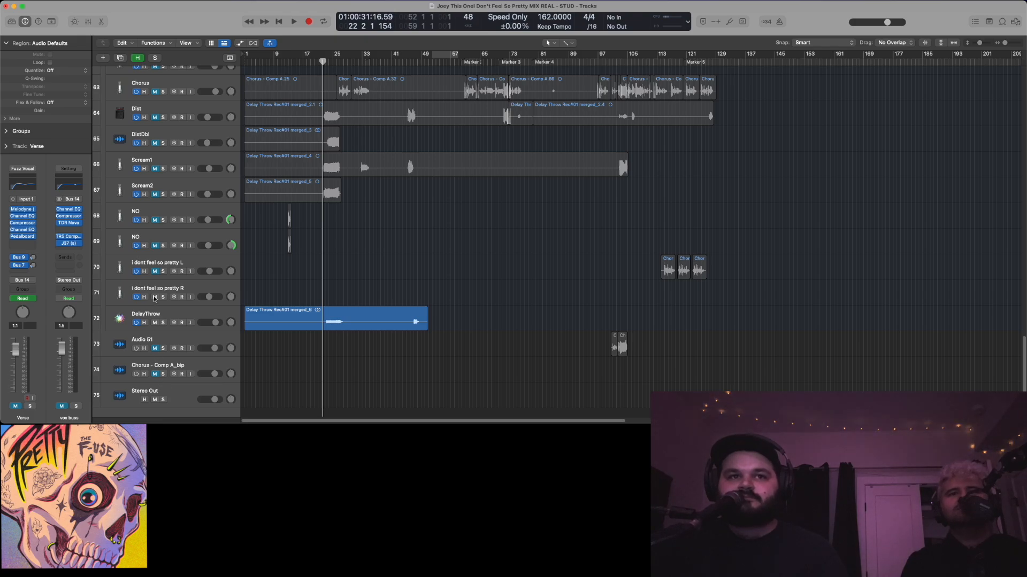
{"action": "left_click", "coordinate": [155, 322]}
Raise the volume of the "auto tune" track to 6.0 dB
{"action": "scroll", "coordinate": [289, 267], "scroll_direction": "up", "scroll_amount": 20}
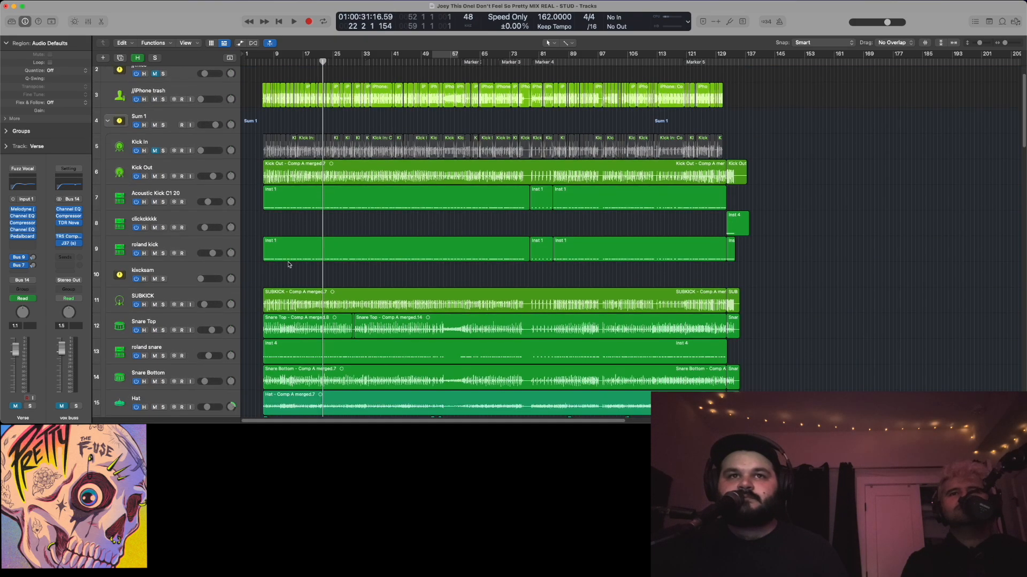
{"action": "scroll", "coordinate": [289, 264], "scroll_direction": "down", "scroll_amount": 2}
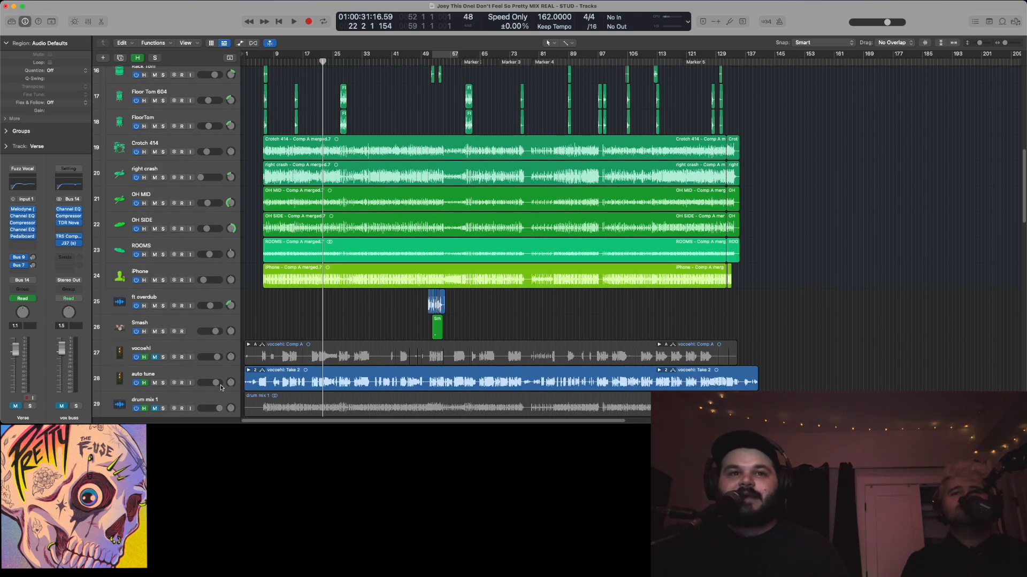
{"action": "left_click", "coordinate": [231, 383]}
{"action": "left_click_drag", "start_coordinate": [235, 388], "coordinate": [237, 387]}
{"action": "left_click", "coordinate": [206, 375]}
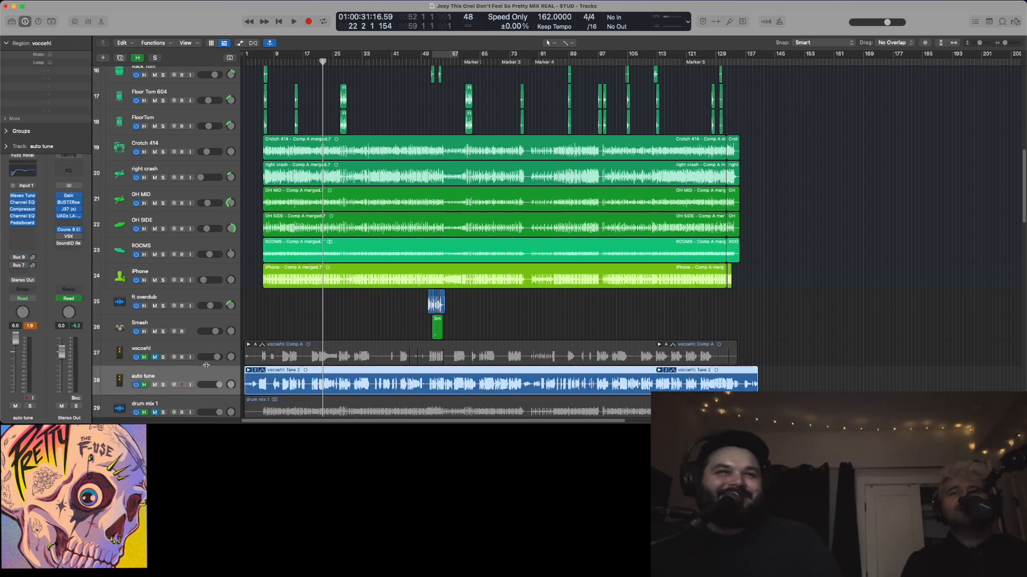
Play the song from the beginning with the "auto tune" vocal and reset the Stereo Out fader to 0.0 dB
{"action": "left_click", "coordinate": [260, 59]}
{"action": "key", "text": "Return"}
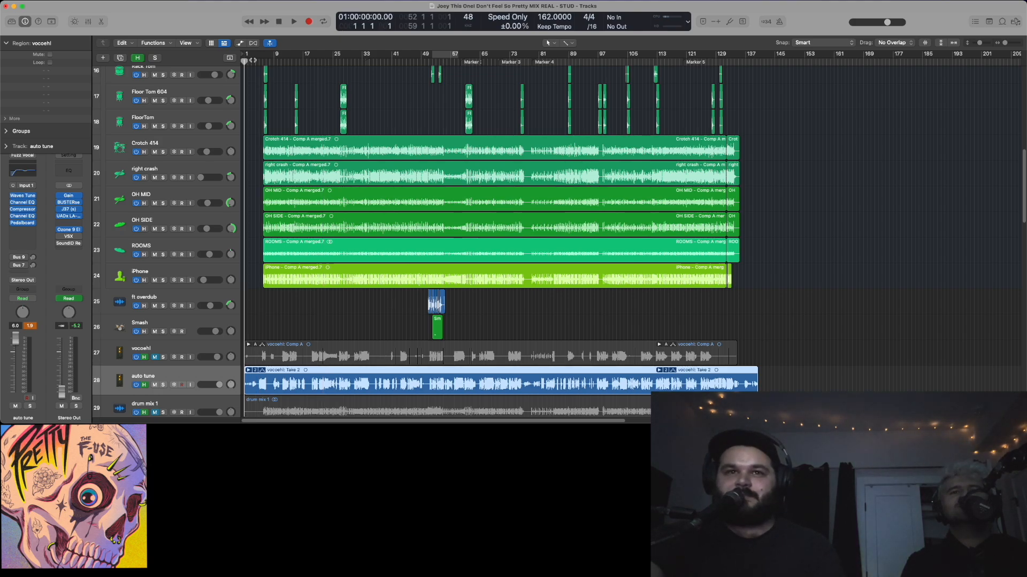
{"action": "key", "text": "space"}
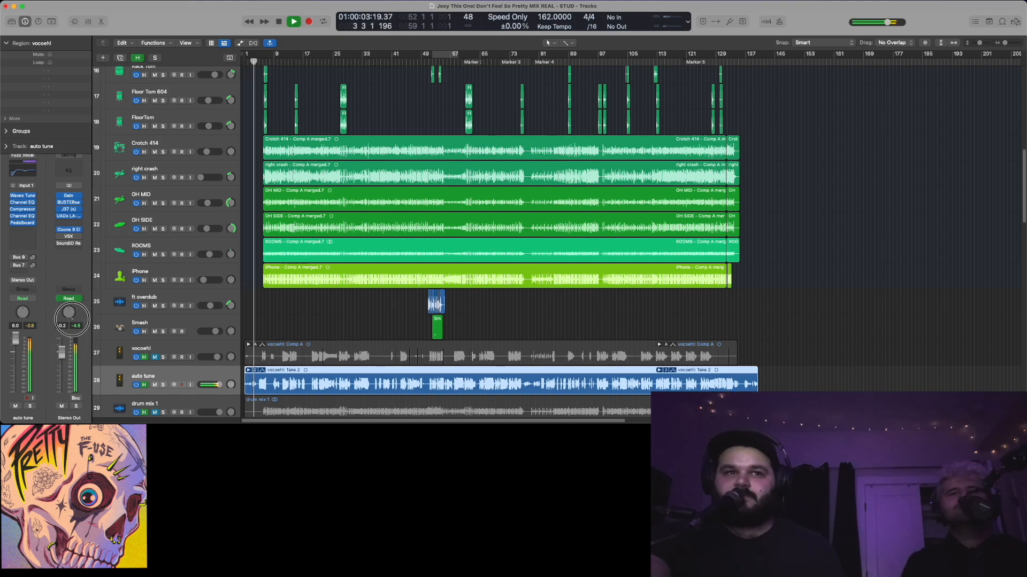
{"action": "left_click", "coordinate": [64, 352], "text": "alt"}
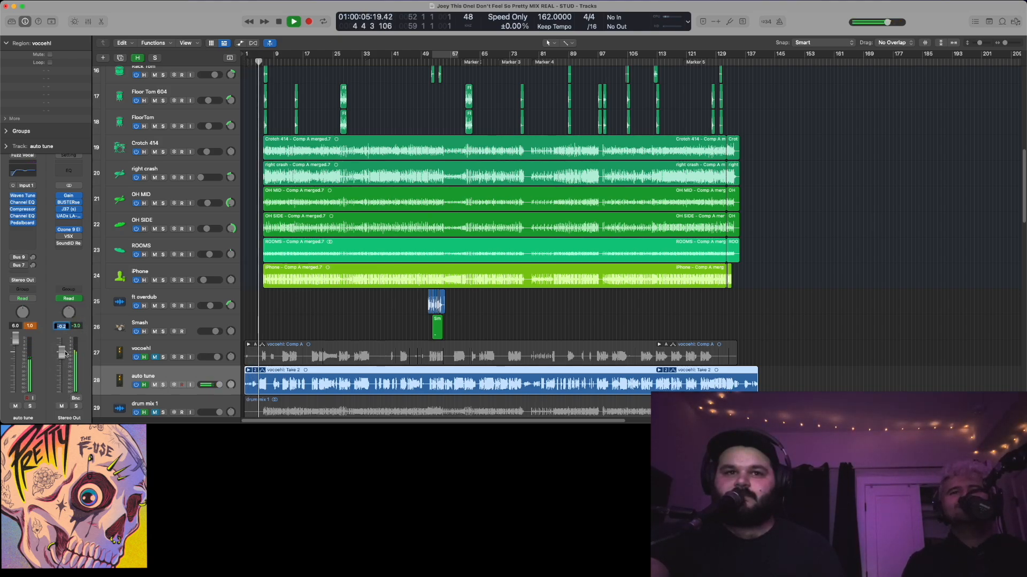
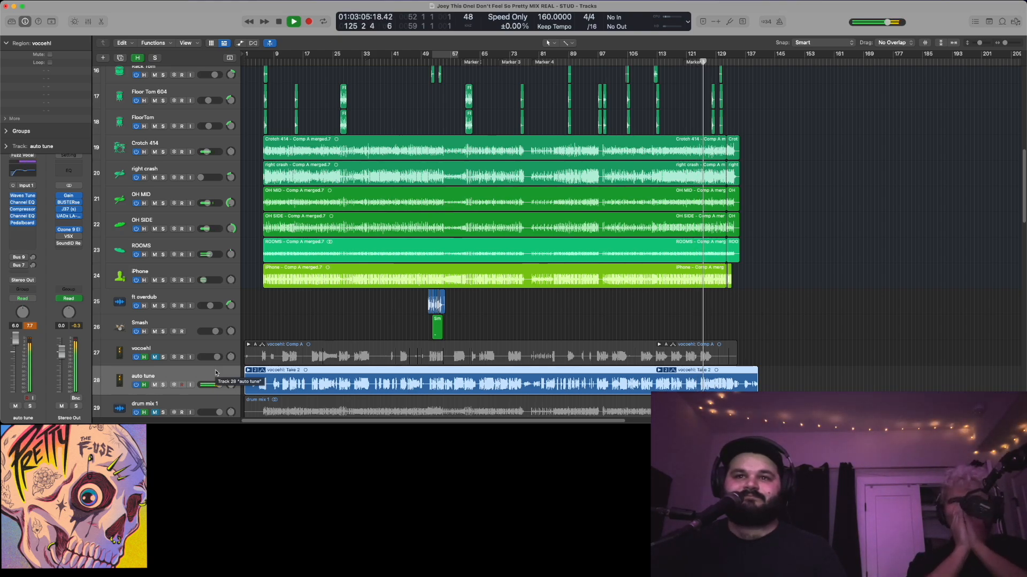
Expand the take folder on the "auto tune" track and play the ending from about bar 135 with Stereo Out automation off
{"action": "left_click", "coordinate": [248, 370]}
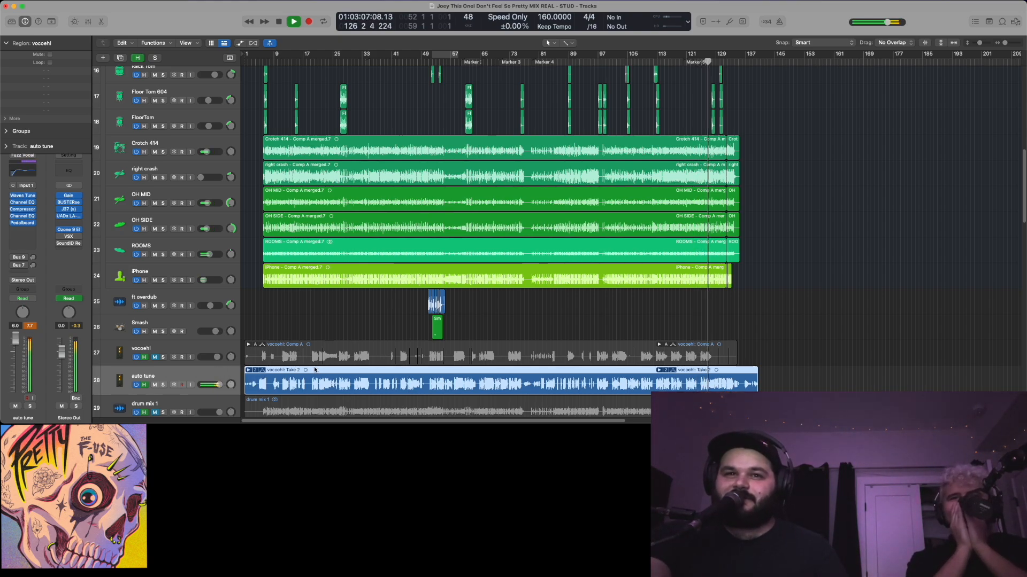
{"action": "scroll", "coordinate": [314, 369], "scroll_direction": "down", "scroll_amount": 5}
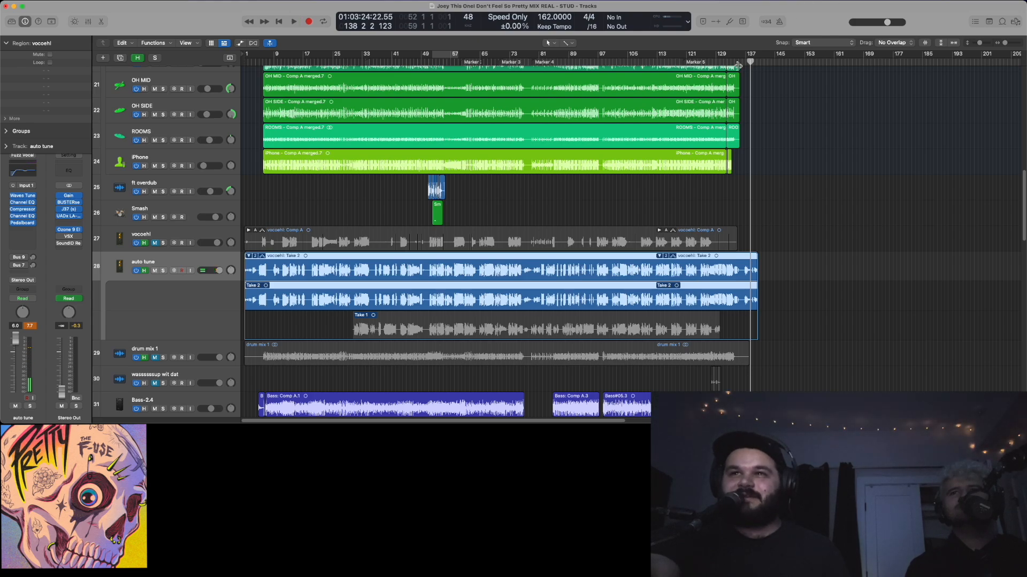
{"action": "left_click", "coordinate": [740, 62]}
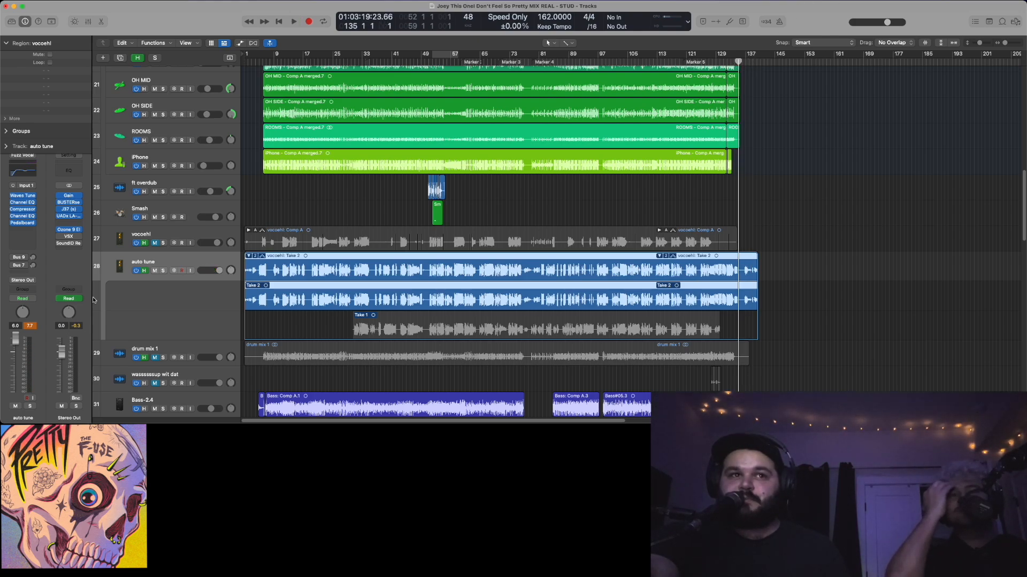
{"action": "key", "text": "space"}
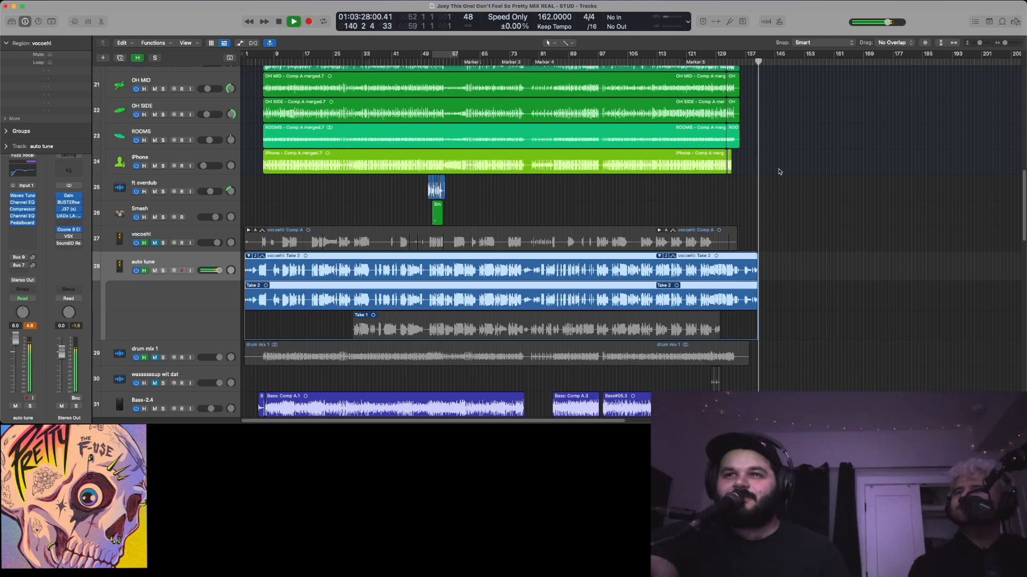
Try Take 1 on the "auto tune" track by playing the song from about bar 31, and undo the switch back to Take 2
{"action": "key", "text": "space"}
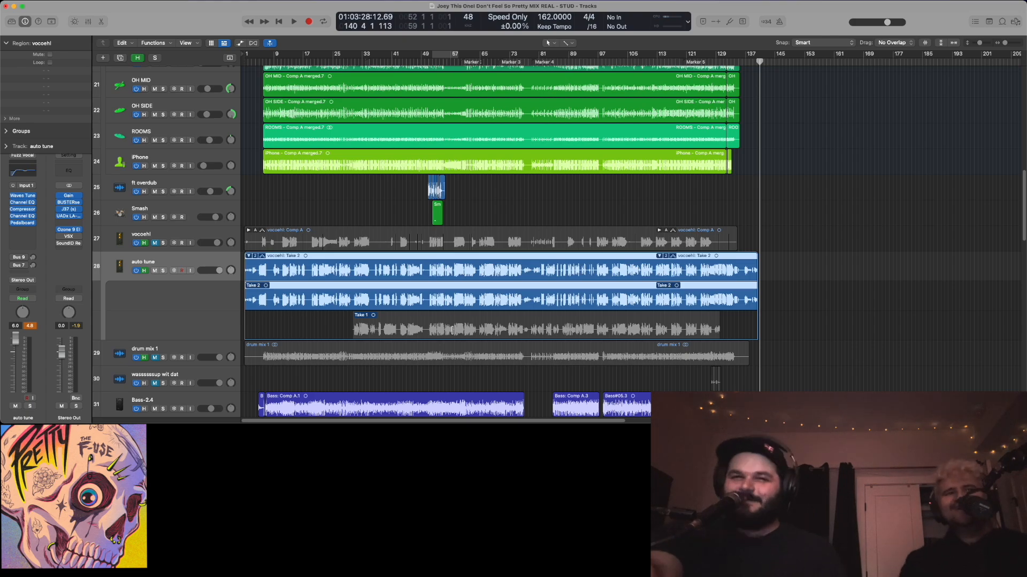
{"action": "left_click", "coordinate": [469, 325]}
{"action": "left_click", "coordinate": [469, 325]}
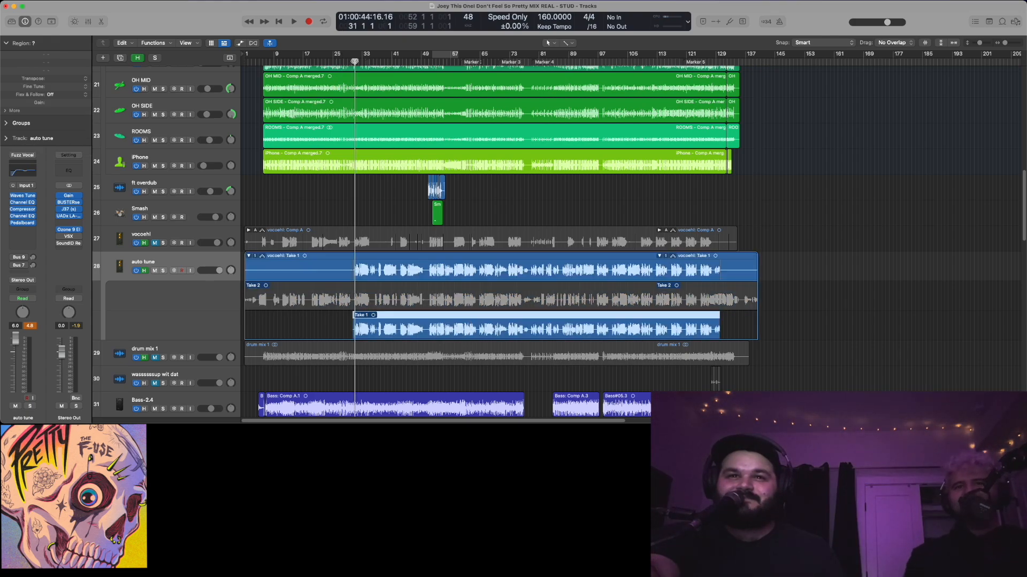
{"action": "key", "text": "space"}
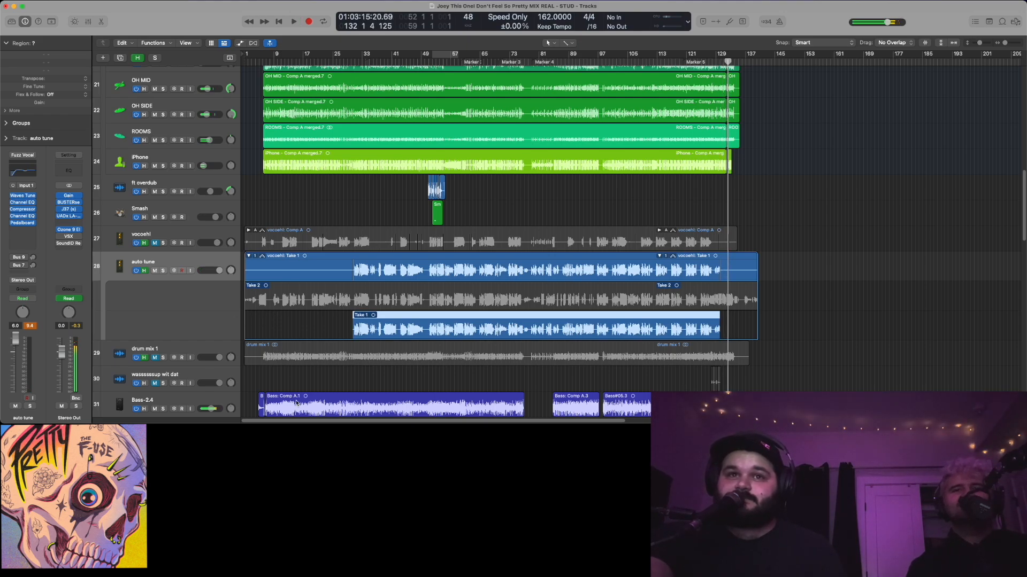
{"action": "key", "text": "super+z"}
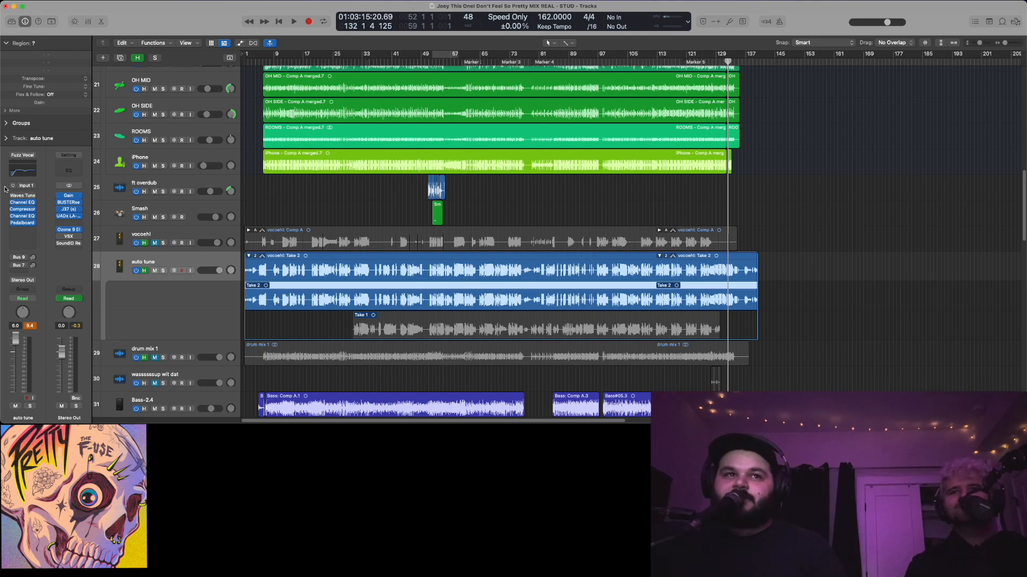
Solo the "auto tune" track, play it from about bar 21, and remove the solo so playback continues with the full mix
{"action": "mouse_move", "coordinate": [27, 199]}
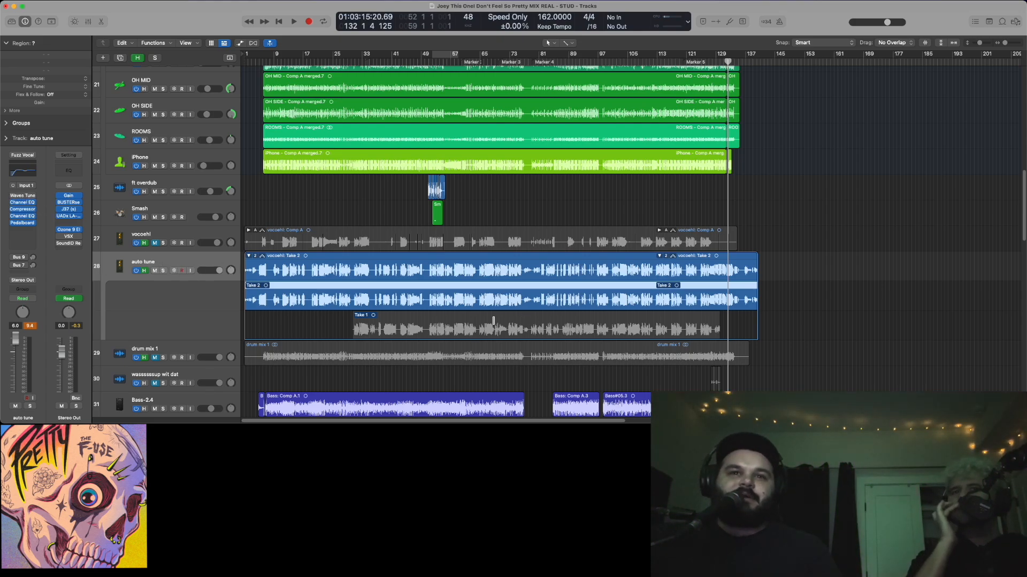
{"action": "left_click", "coordinate": [163, 271]}
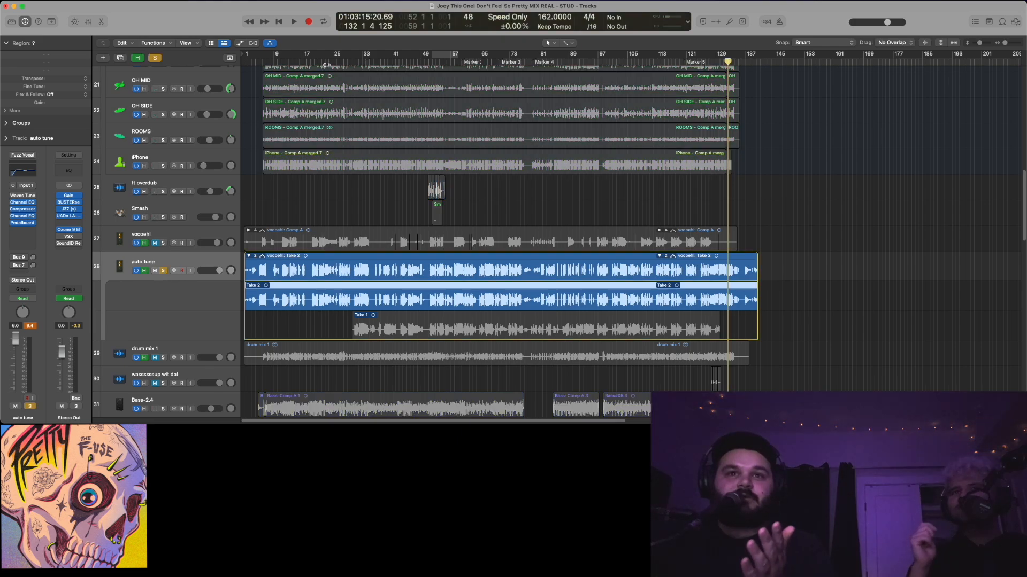
{"action": "left_click", "coordinate": [322, 61]}
{"action": "key", "text": "space"}
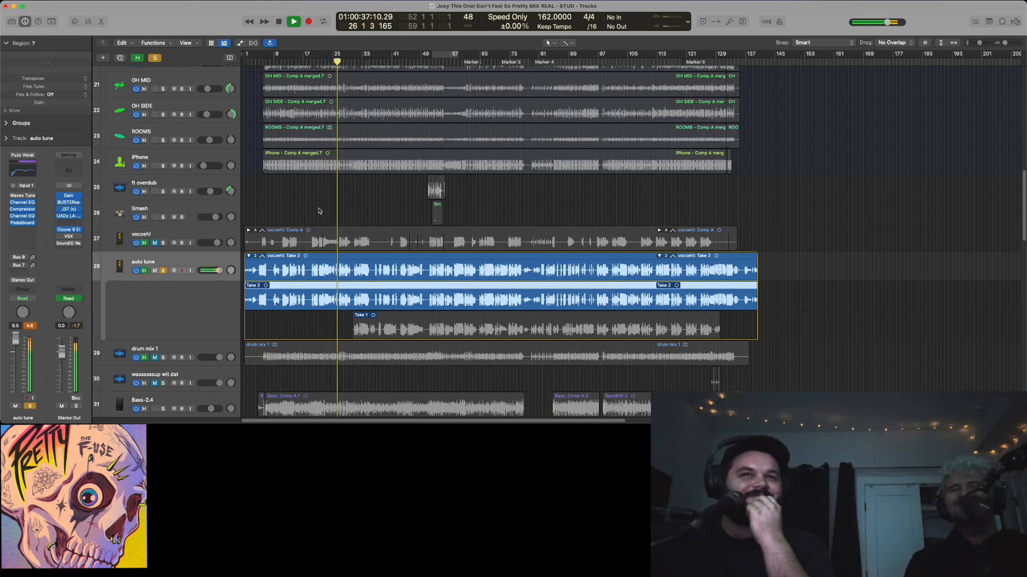
{"action": "left_click", "coordinate": [164, 271]}
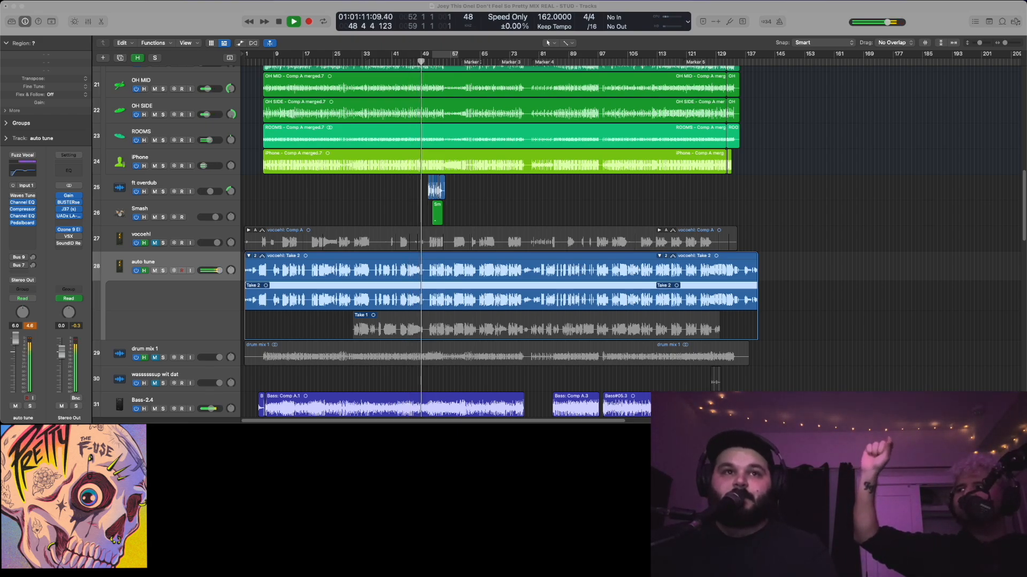
Open Waves Tune Real-Time on the "auto tune" track and raise Speed to 115.4 ms and Note Transition to 221.8 ms during playback
{"action": "left_click", "coordinate": [14, 196]}
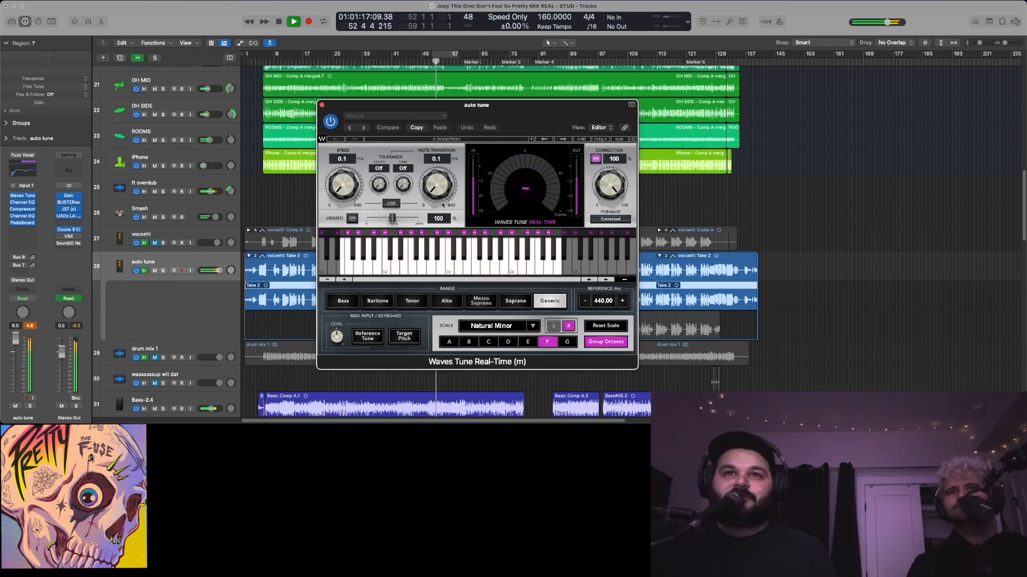
{"action": "left_click_drag", "start_coordinate": [342, 184], "coordinate": [342, 172]}
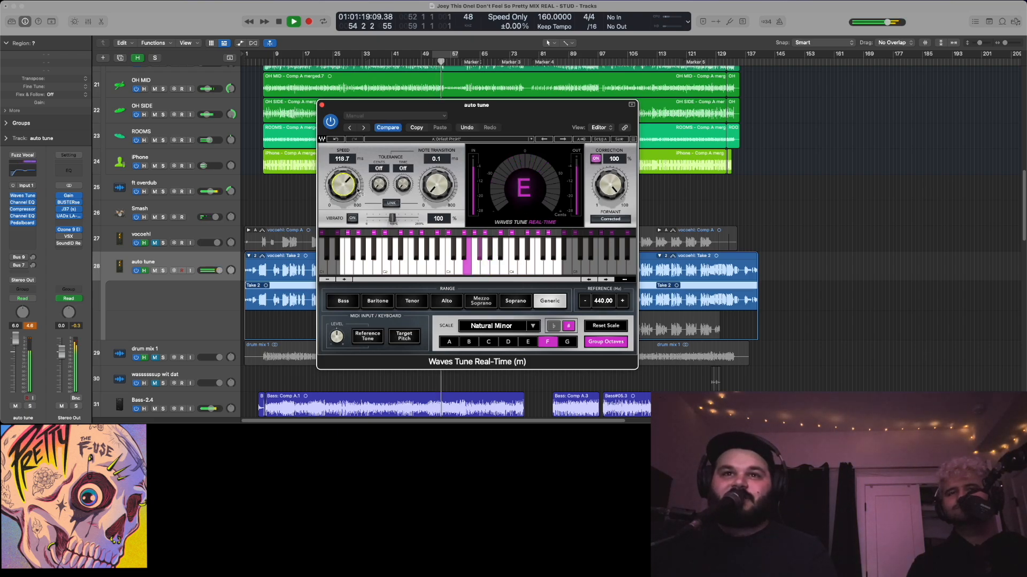
{"action": "left_click_drag", "start_coordinate": [423, 188], "coordinate": [423, 179]}
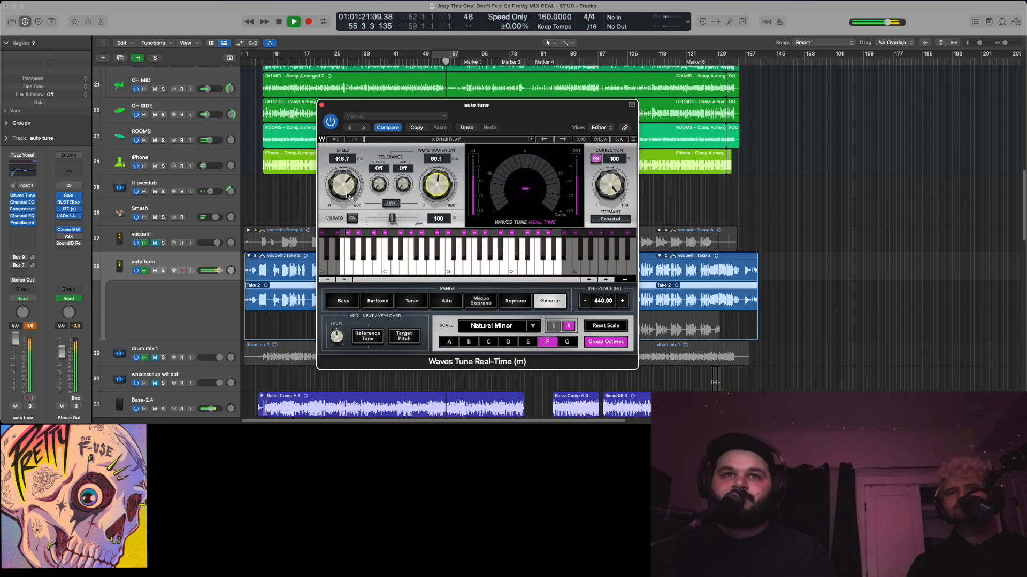
{"action": "left_click_drag", "start_coordinate": [348, 197], "coordinate": [347, 197]}
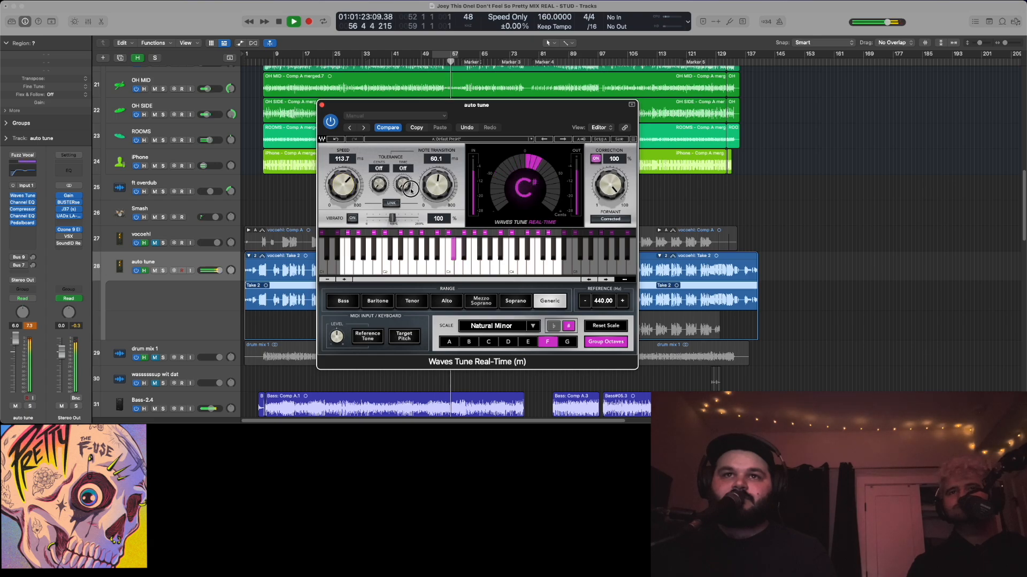
{"action": "left_click_drag", "start_coordinate": [437, 185], "coordinate": [437, 174]}
{"action": "left_click_drag", "start_coordinate": [343, 186], "coordinate": [343, 185]}
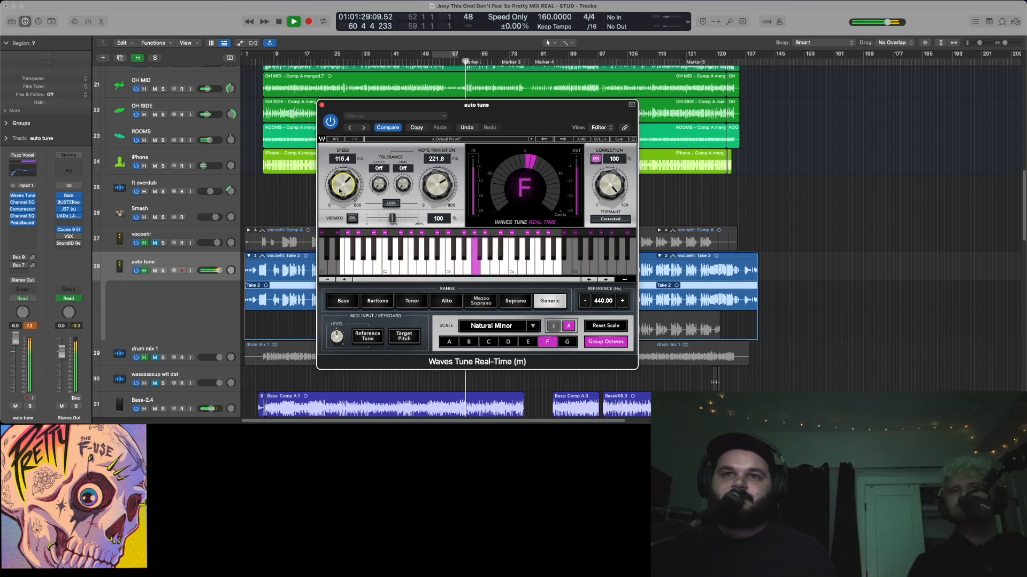
Return Speed and Note Transition in Waves Tune Real-Time to 0.1 ms, stop playback and close the plug-in
{"action": "left_click_drag", "start_coordinate": [340, 191], "coordinate": [340, 230]}
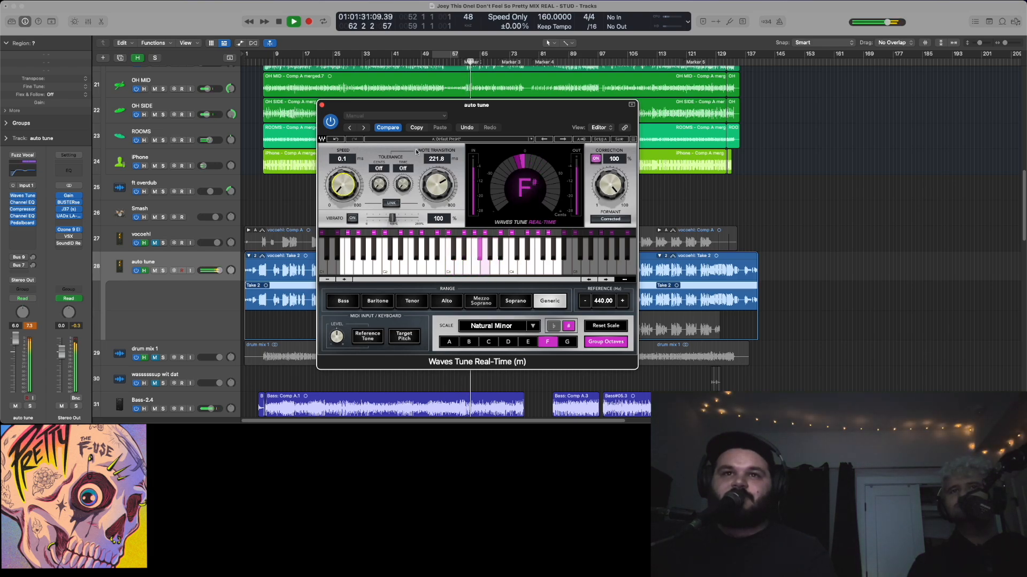
{"action": "left_click_drag", "start_coordinate": [436, 183], "coordinate": [436, 225]}
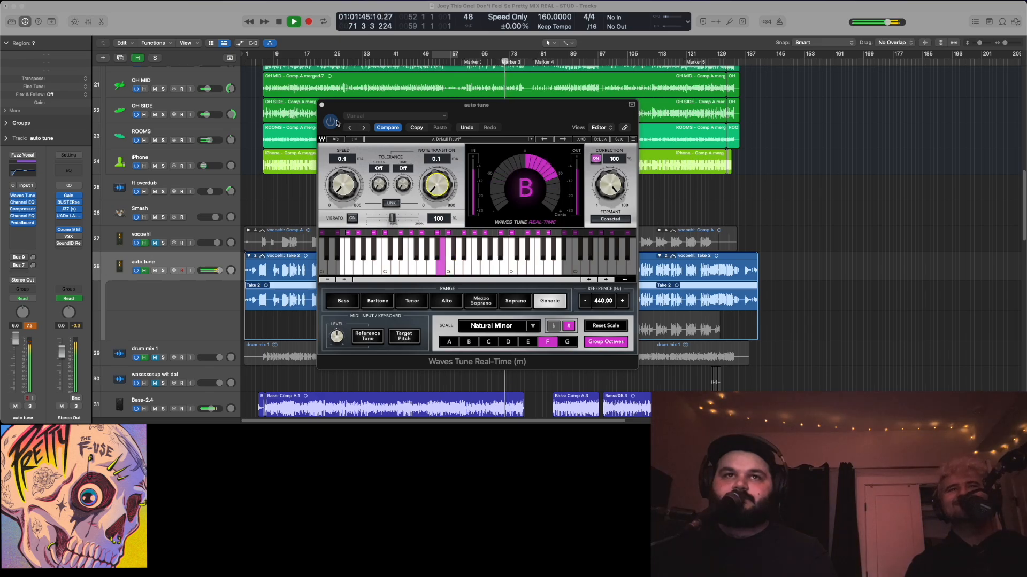
{"action": "left_click", "coordinate": [278, 21]}
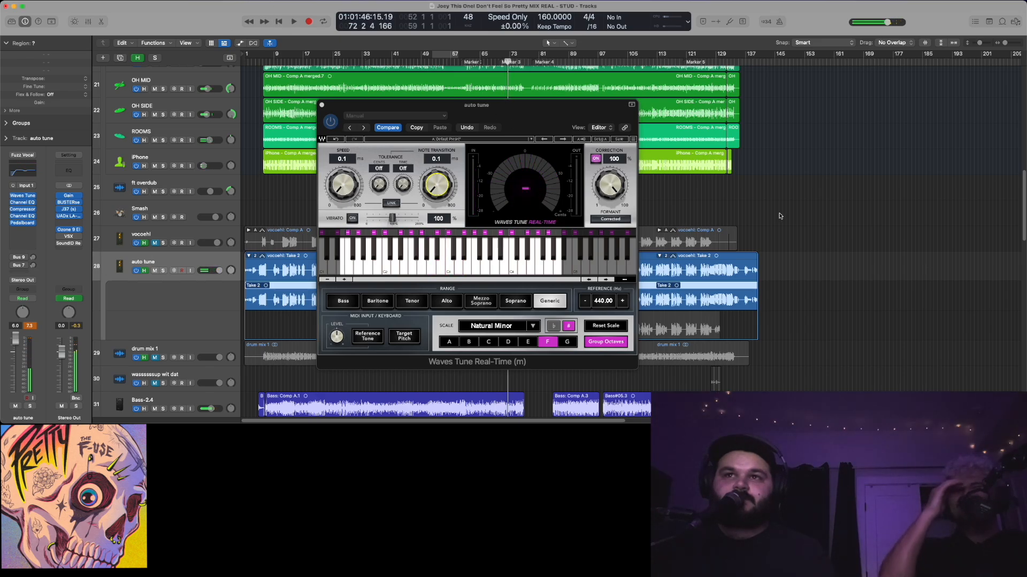
{"action": "scroll", "coordinate": [761, 269], "scroll_direction": "up", "scroll_amount": 1}
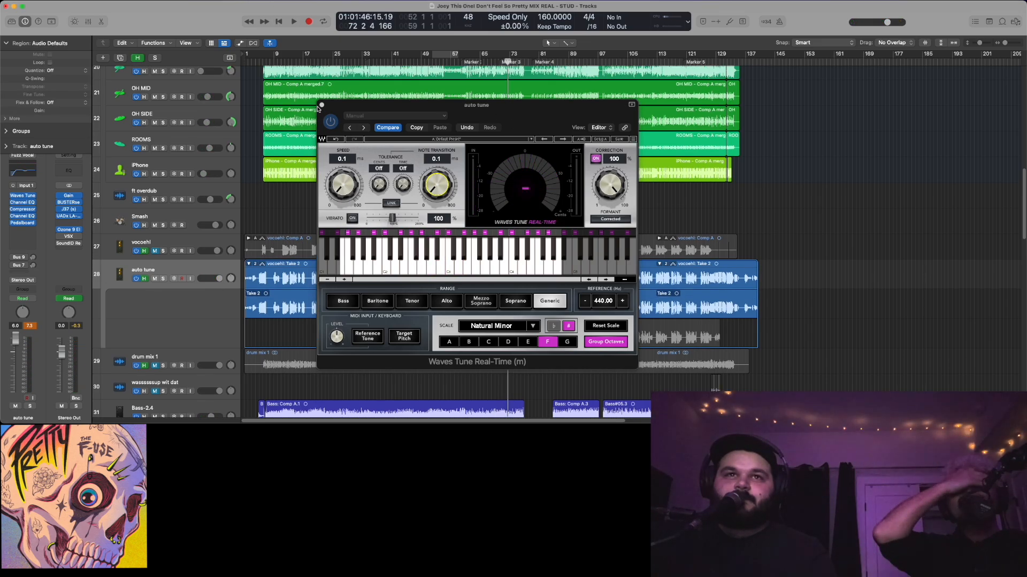
{"action": "left_click", "coordinate": [321, 104]}
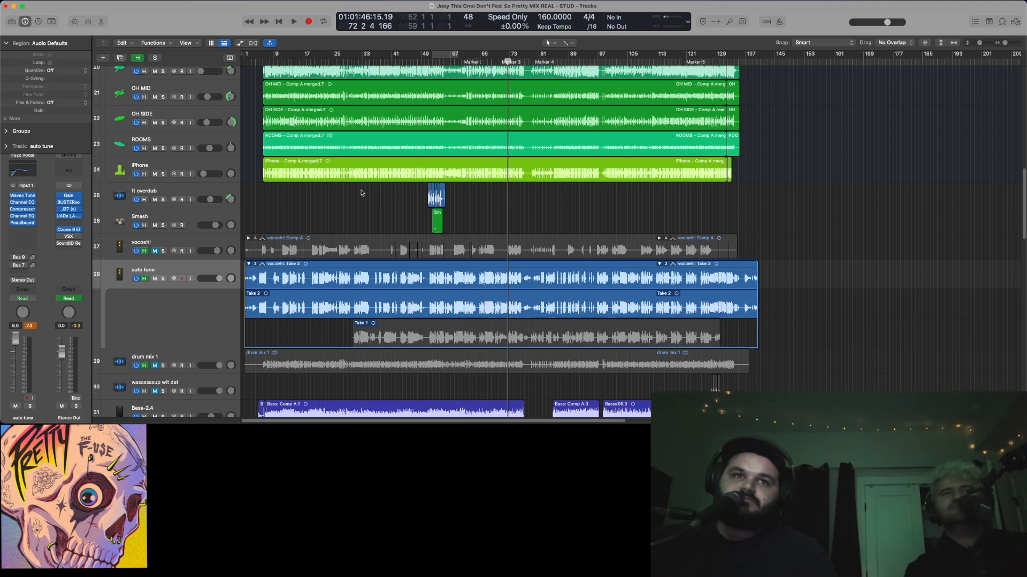
Unmute the "wassssssup wit dat" track, play the ending from bar 127 and mute the "auto tune" track
{"action": "scroll", "coordinate": [642, 206], "scroll_direction": "down", "scroll_amount": 3}
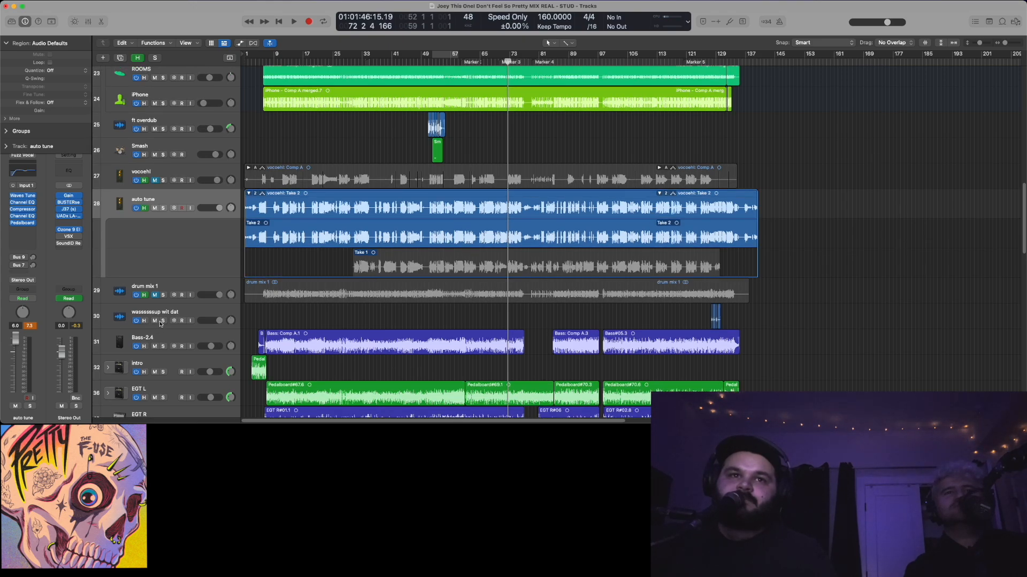
{"action": "left_click", "coordinate": [709, 60]}
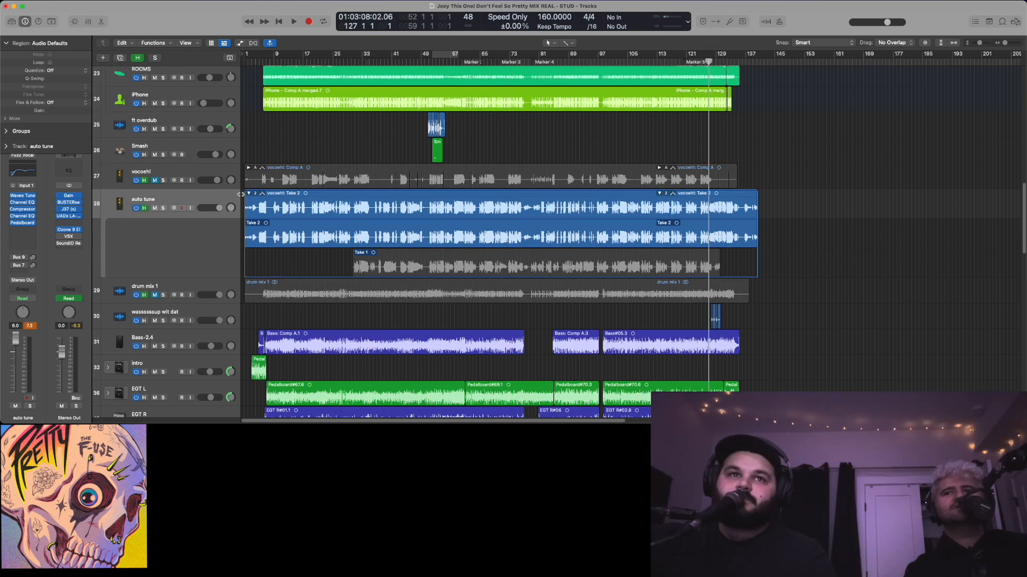
{"action": "key", "text": "space"}
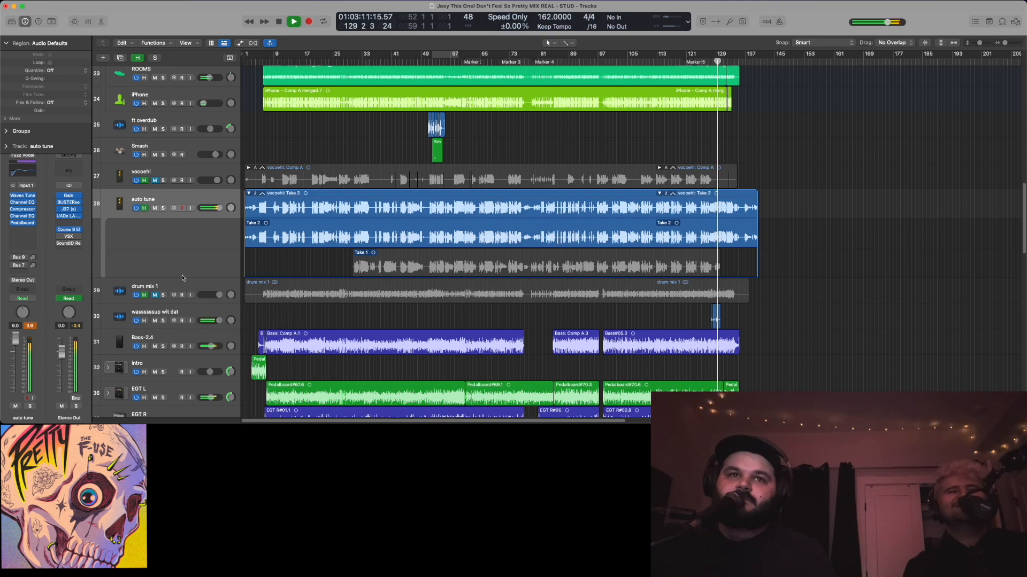
{"action": "key", "text": "ctrl+m"}
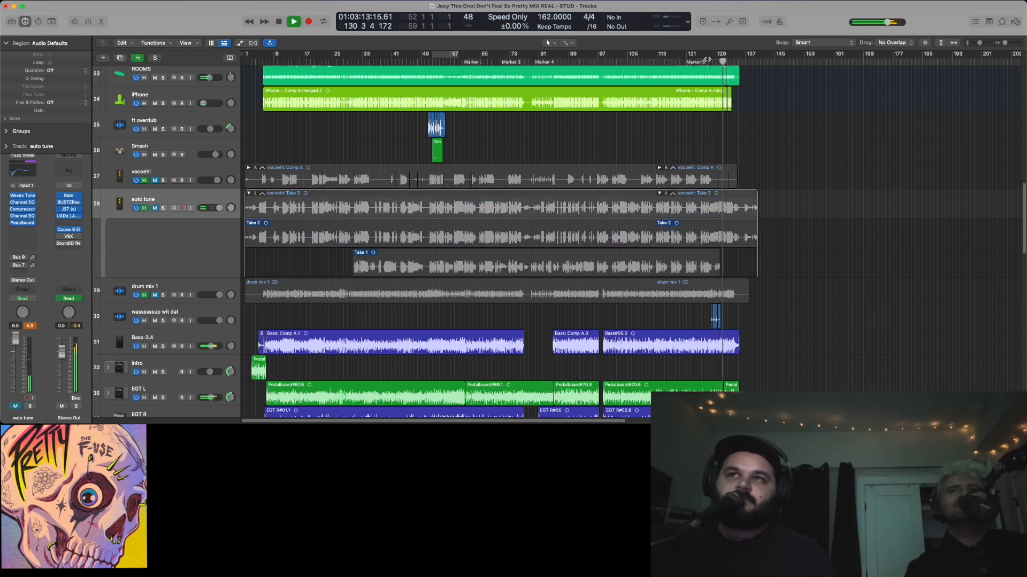
{"action": "key", "text": "space"}
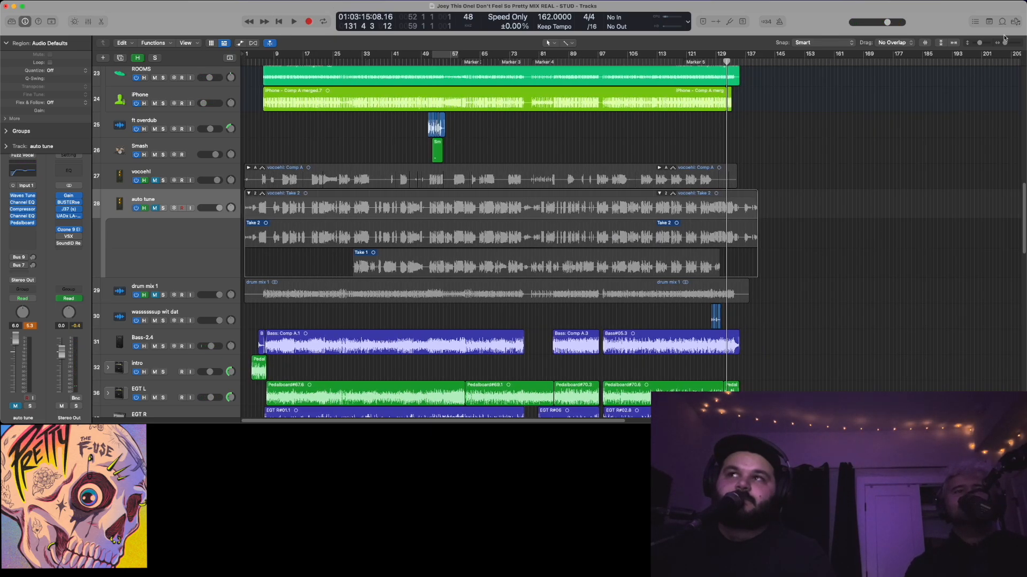
Play the song's ending from about bar 126, just before the "wassssssup wit dat" regions, at a closer timeline zoom
{"action": "left_click_drag", "start_coordinate": [1004, 43], "coordinate": [1006, 43]}
{"action": "key", "text": "super+Right"}
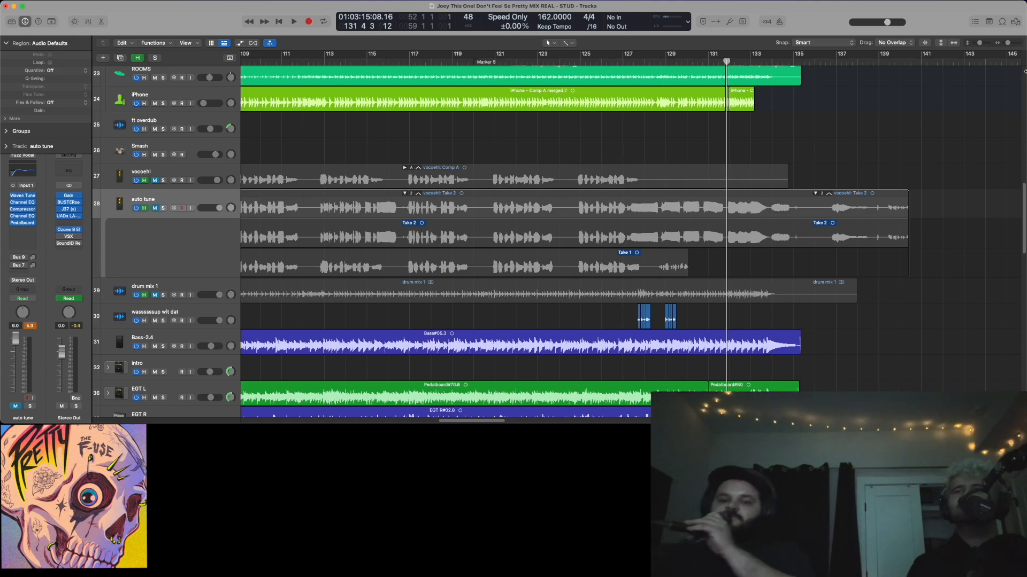
{"action": "left_click", "coordinate": [630, 62]}
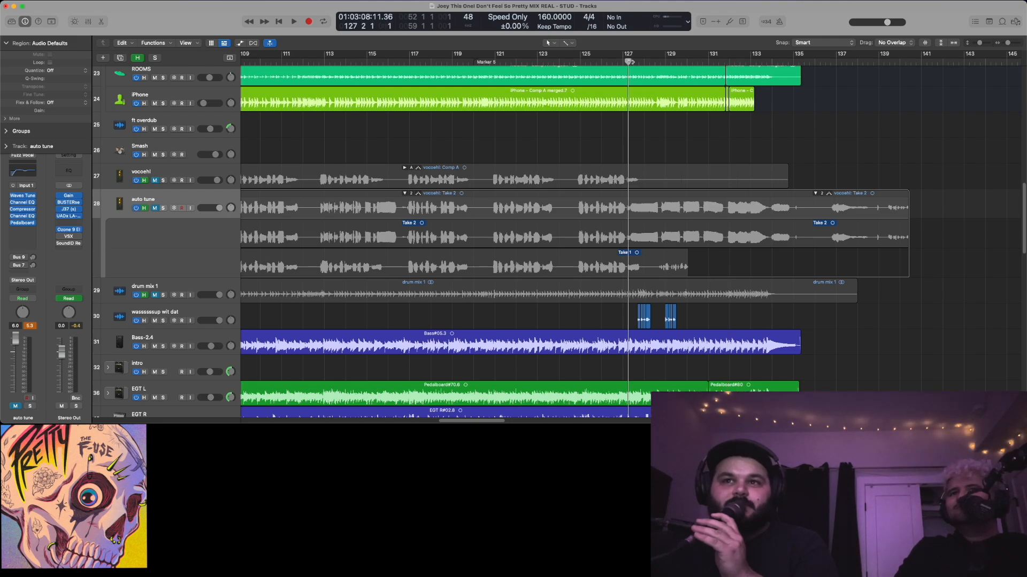
{"action": "key", "text": "space"}
{"action": "left_click", "coordinate": [616, 63]}
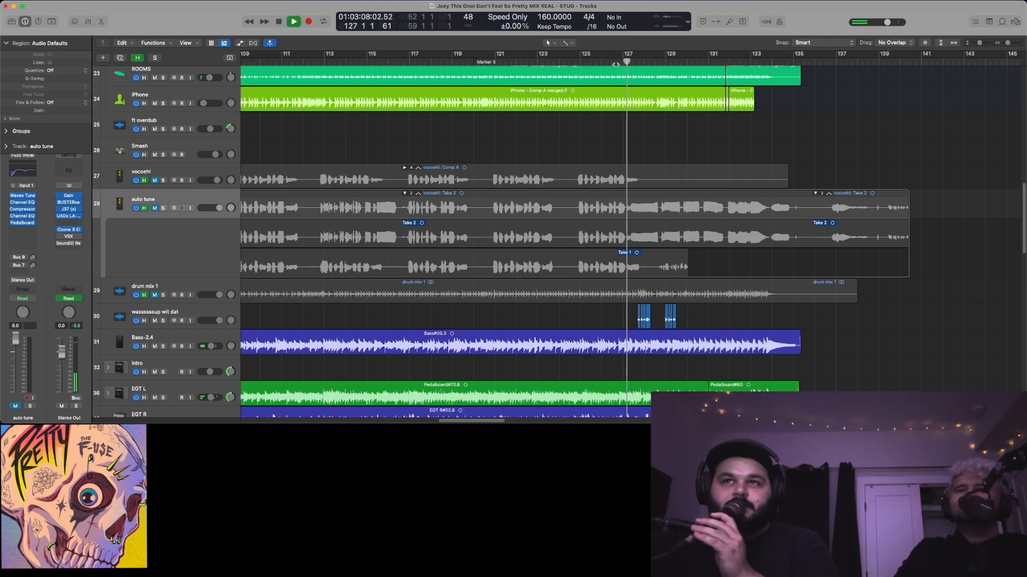
{"action": "left_click", "coordinate": [616, 63]}
{"action": "left_click", "coordinate": [595, 65]}
{"action": "key", "text": "space"}
{"action": "key", "text": "space"}
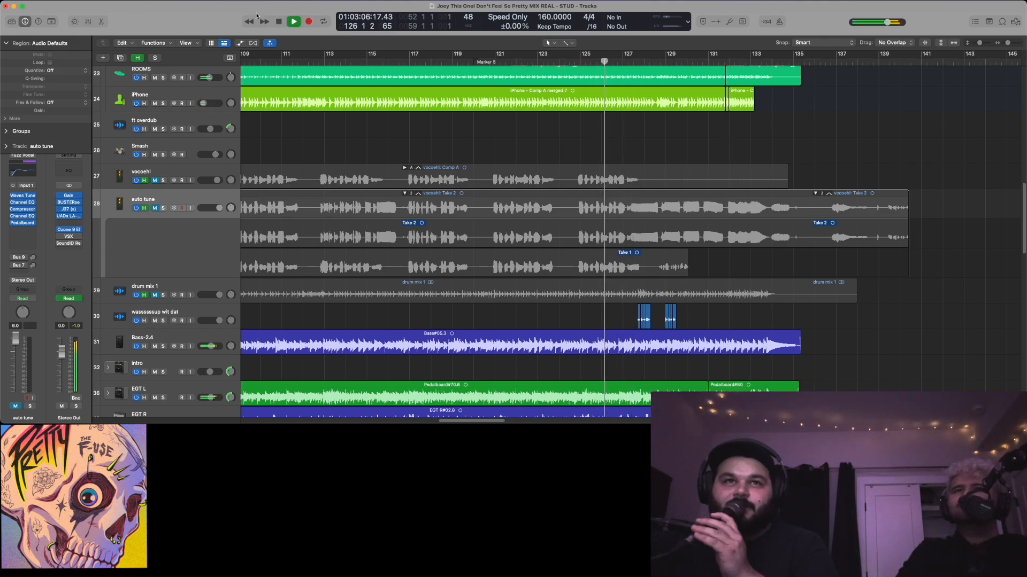
{"action": "left_click", "coordinate": [280, 21]}
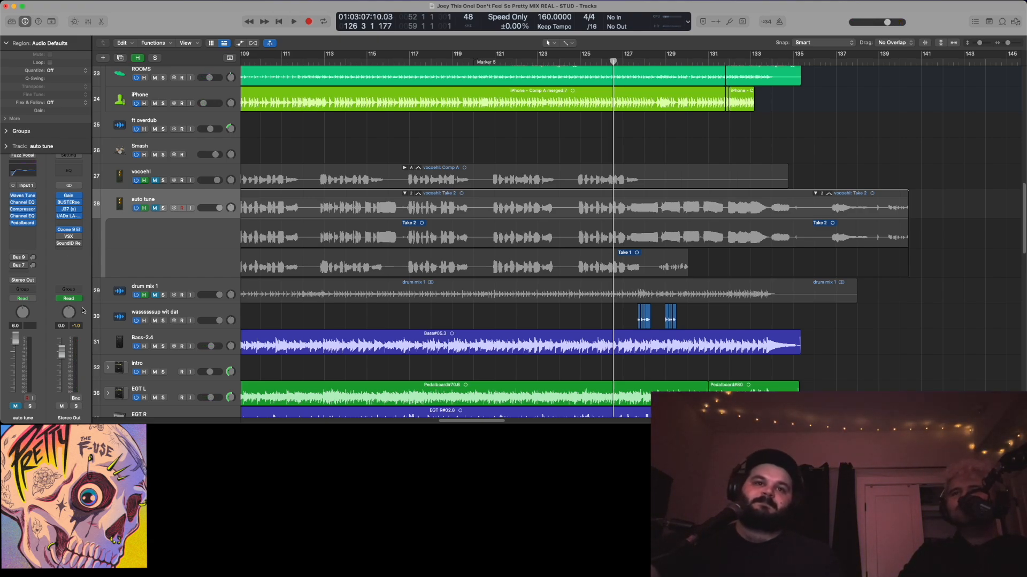
Set the "wassssssup wit dat" track's volume to 3.1 dB and play the ending again from about bar 126
{"action": "left_click", "coordinate": [143, 312]}
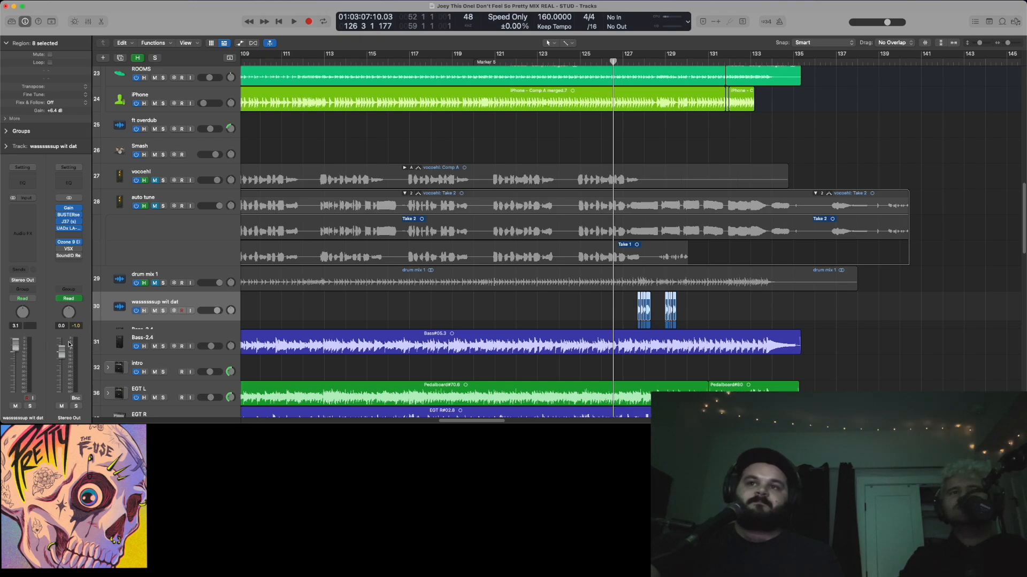
{"action": "left_click", "coordinate": [624, 307]}
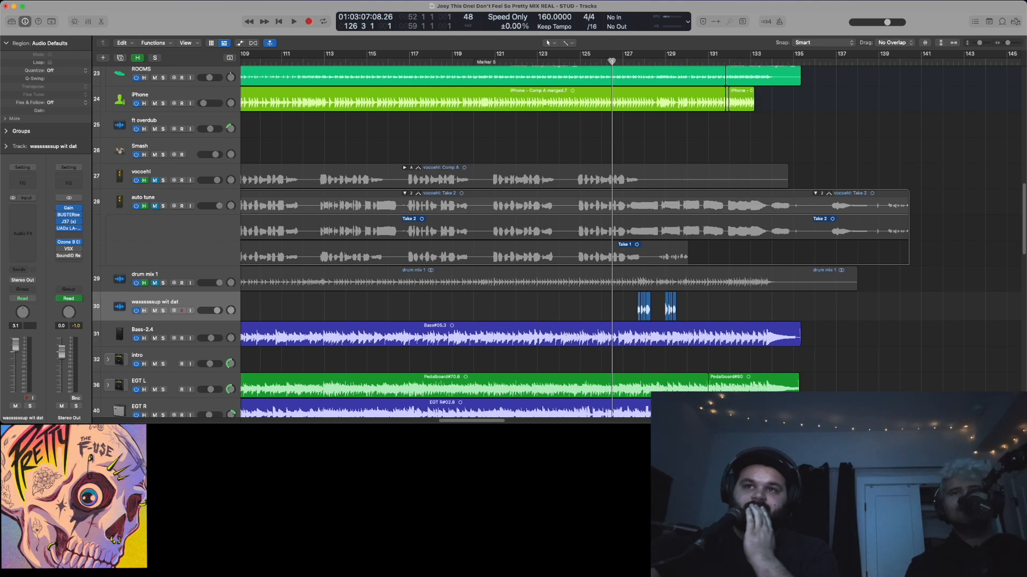
{"action": "key", "text": "space"}
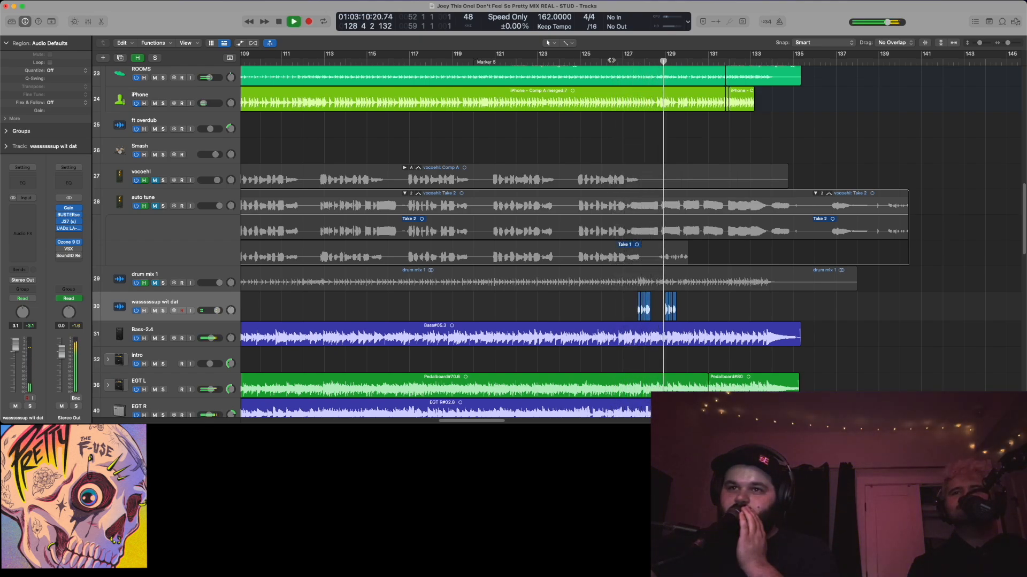
{"action": "left_click", "coordinate": [277, 21]}
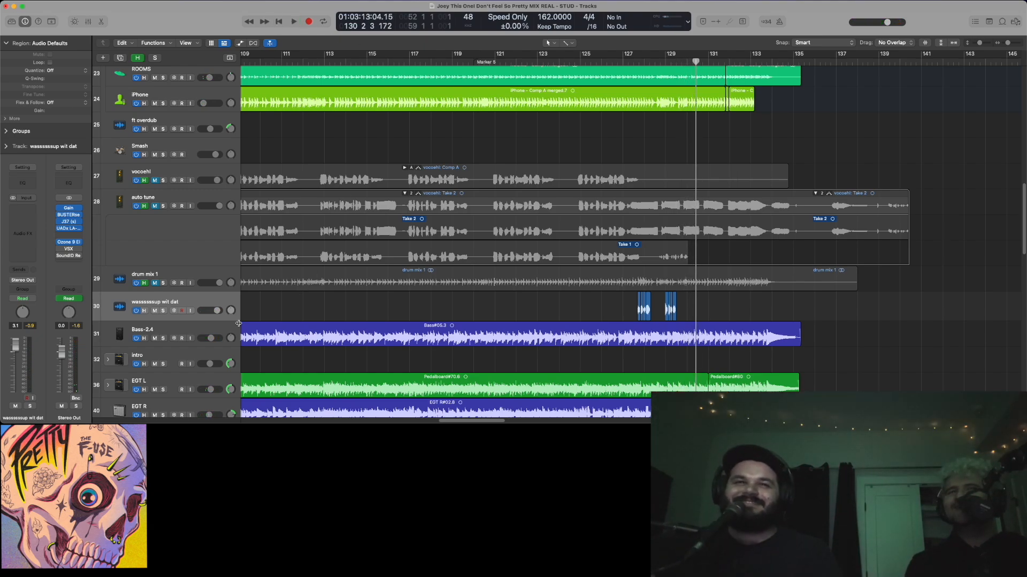
Solo the "wassssssup wit dat" track and play it from bar 127, then remove the solo and mute the track
{"action": "left_click", "coordinate": [163, 311]}
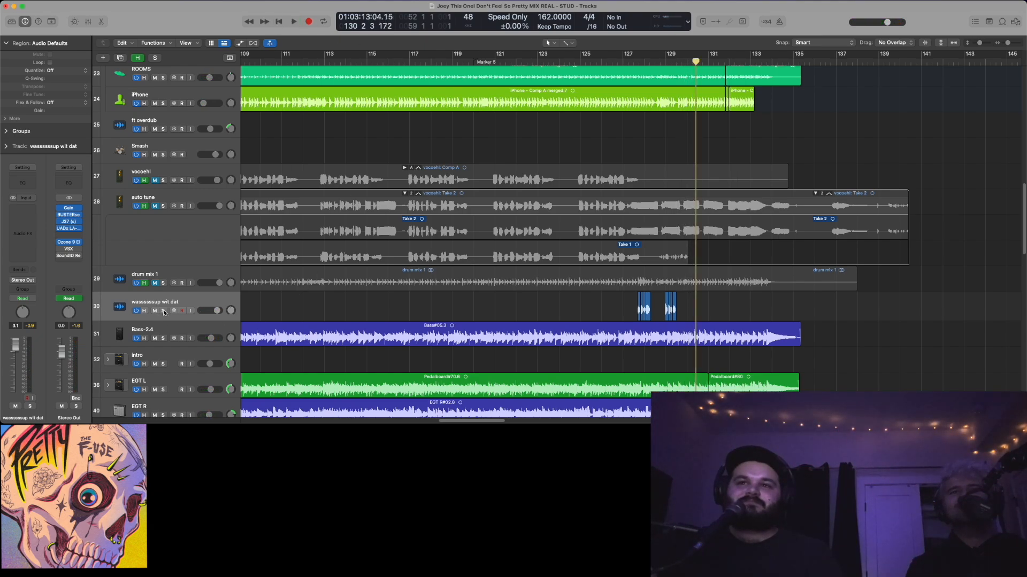
{"action": "left_click", "coordinate": [630, 62]}
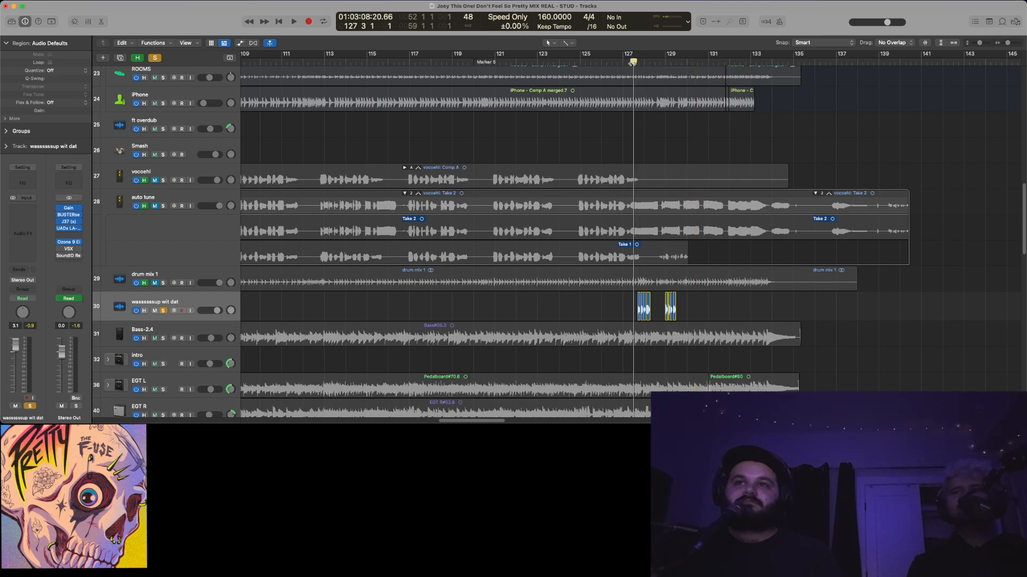
{"action": "key", "text": "space"}
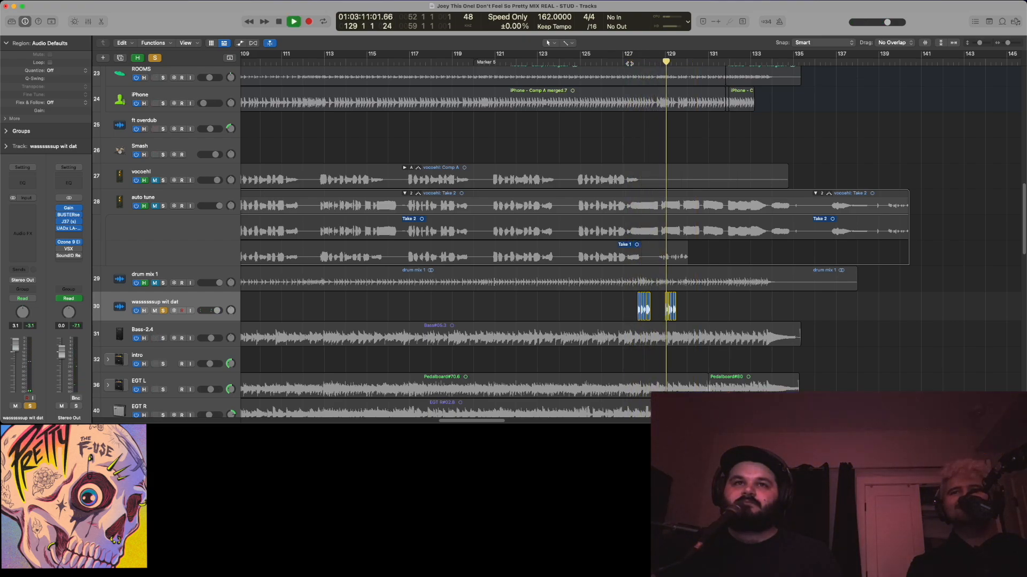
{"action": "key", "text": "space"}
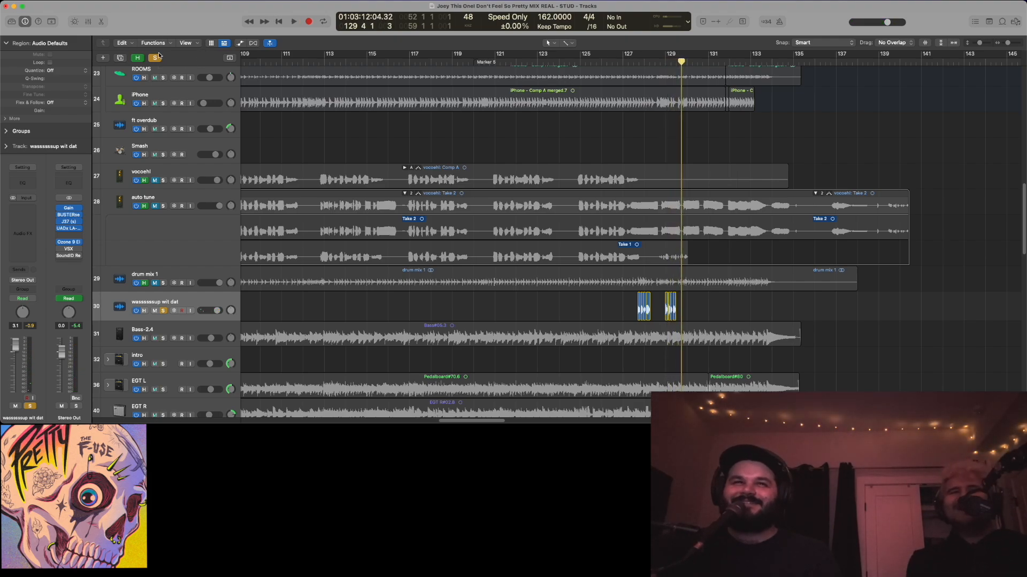
{"action": "left_click", "coordinate": [163, 311]}
{"action": "left_click", "coordinate": [154, 312]}
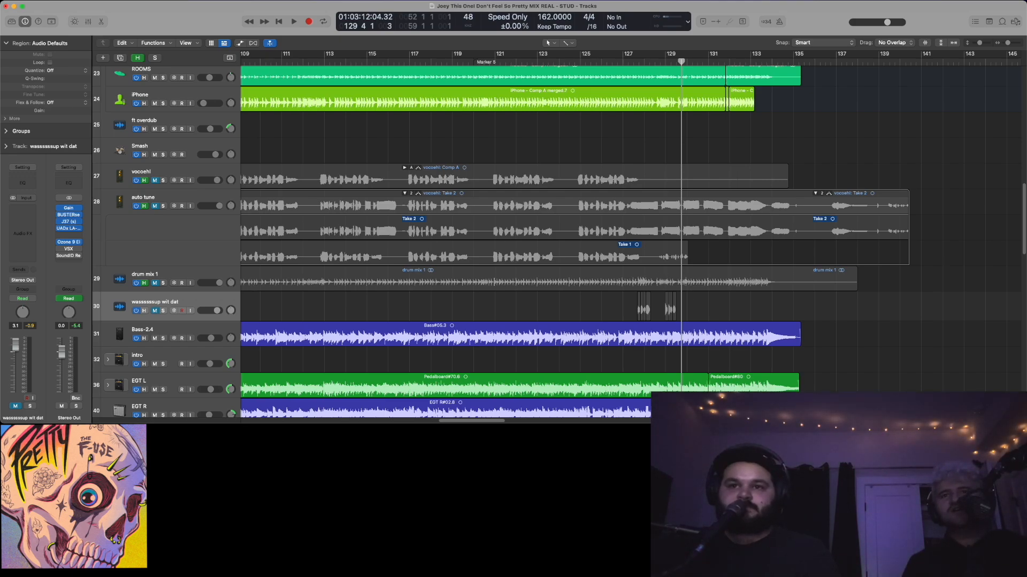
{"action": "key", "text": "super+Tab"}
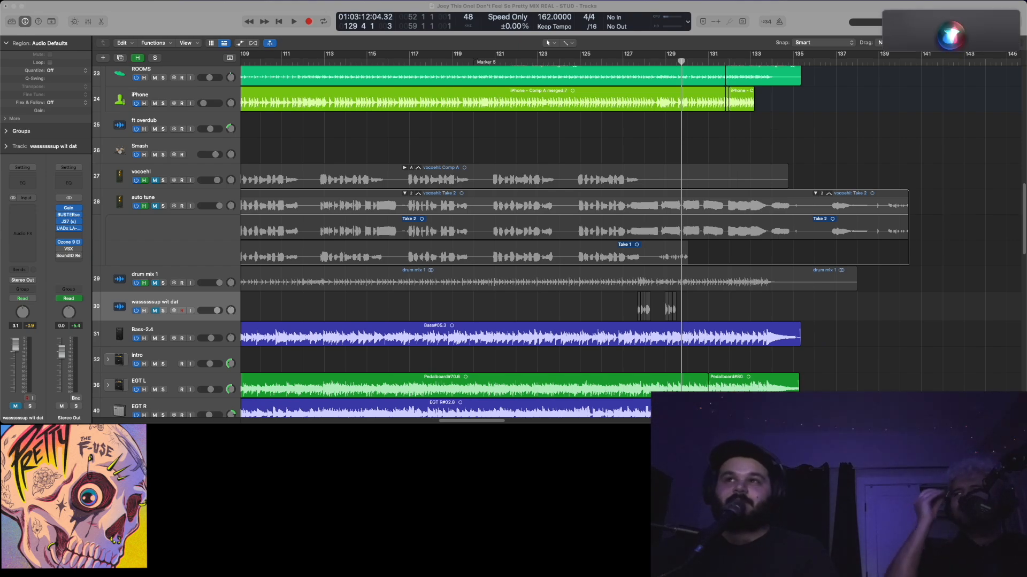
{"action": "left_click", "coordinate": [844, 138]}
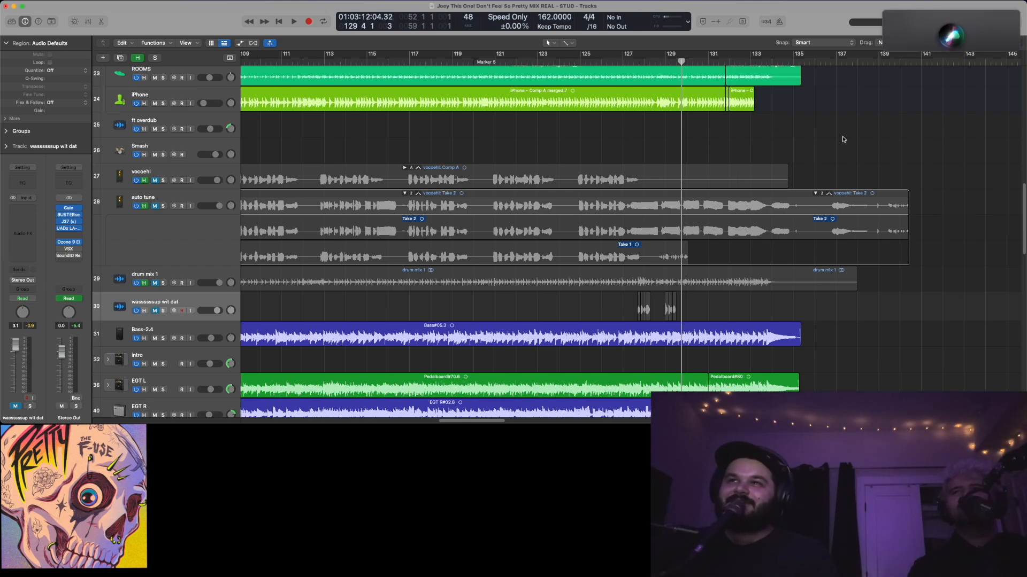
{"action": "left_click", "coordinate": [885, 12]}
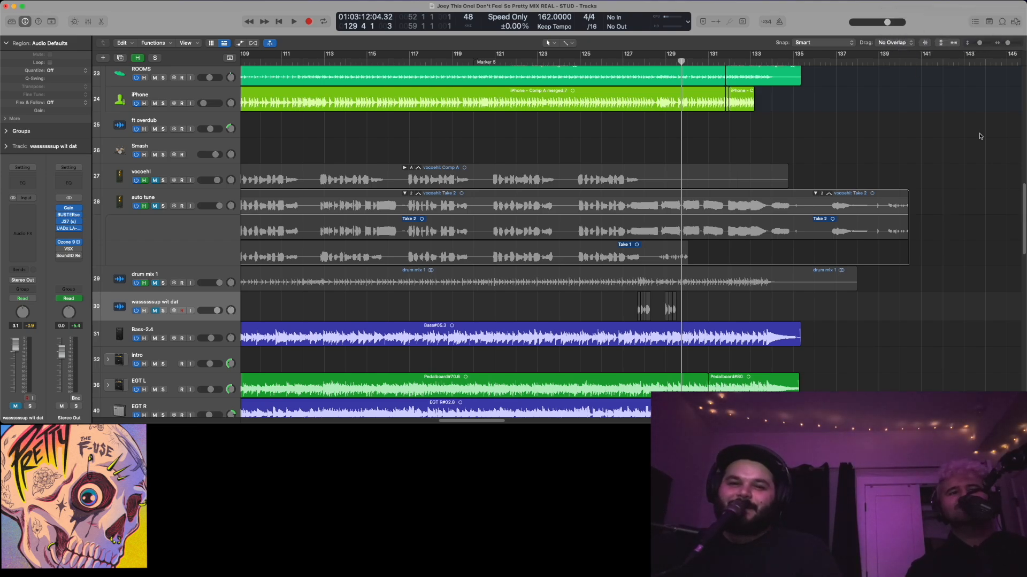